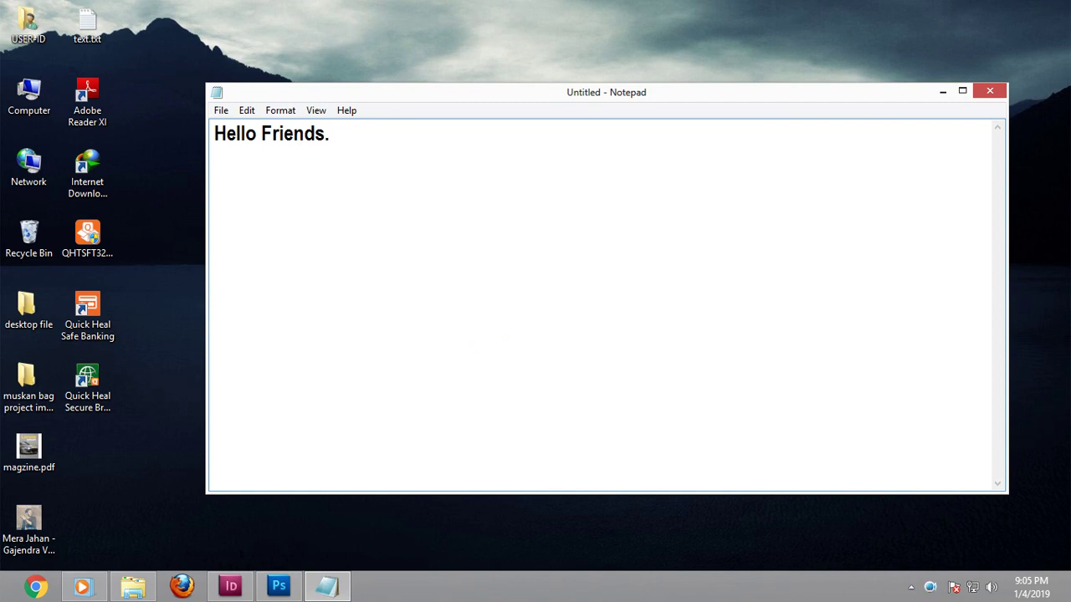
# Add the line "Happy New Year 2019" below the greeting in the note
pyautogui.write('Happy ')
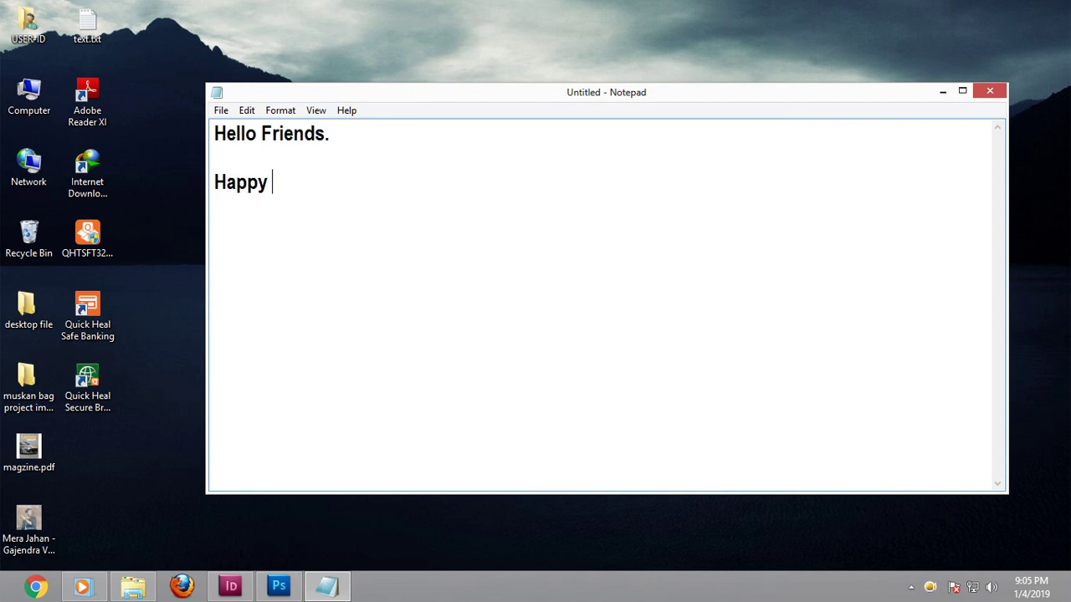
pyautogui.write('New Year')
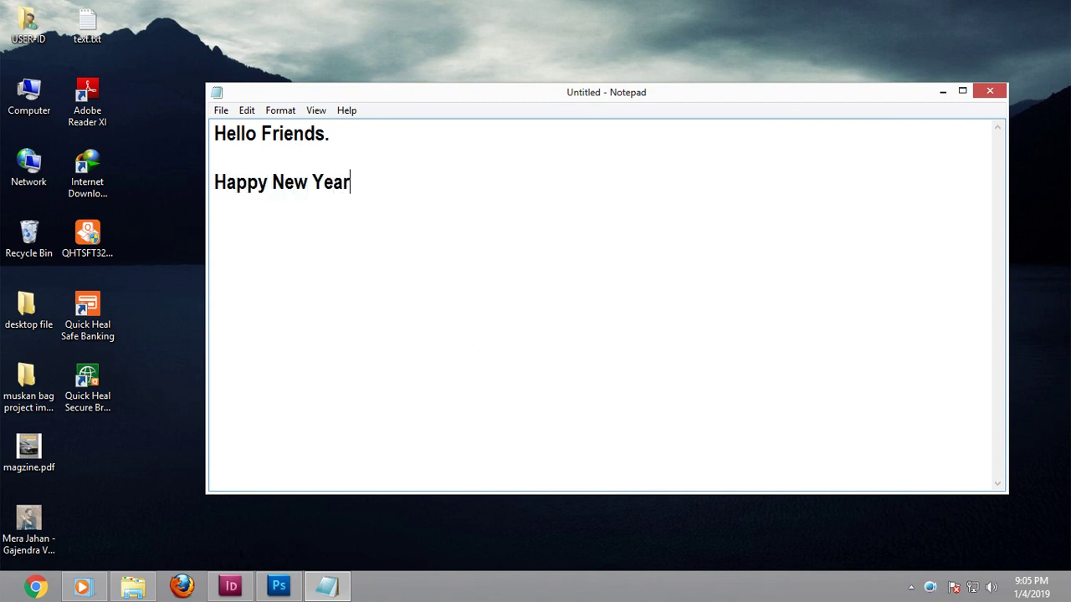
pyautogui.write('.')
pyautogui.write(' 2019')
pyautogui.press('Return')
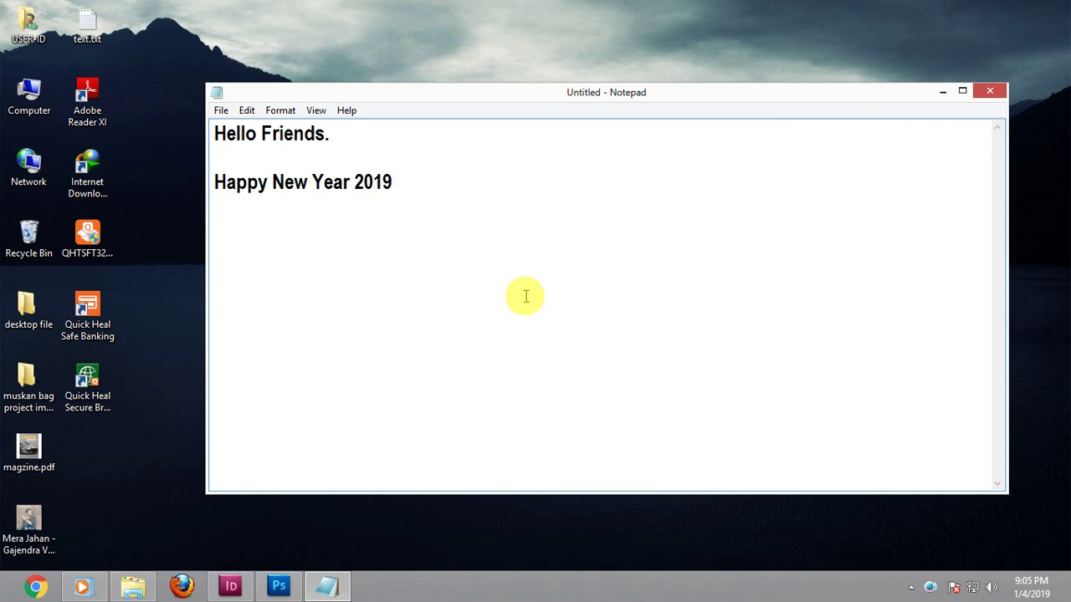
# Write "Today i am showing you how to create a magazine cover. ok" as a new paragraph below the New Year line
pyautogui.press('Return')
pyautogui.write('Today ')
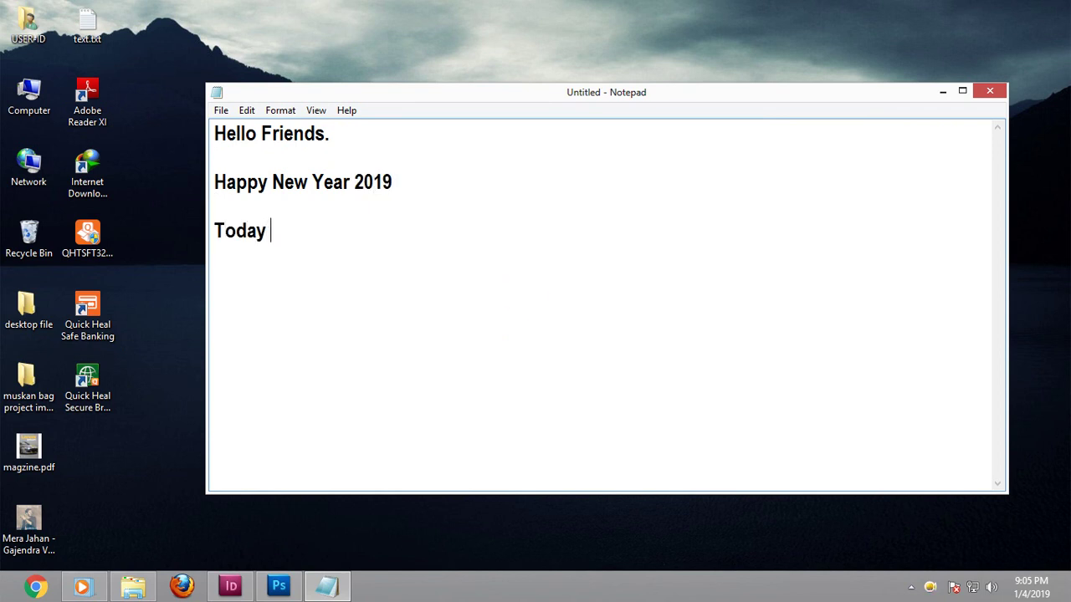
pyautogui.write('i am showing you ')
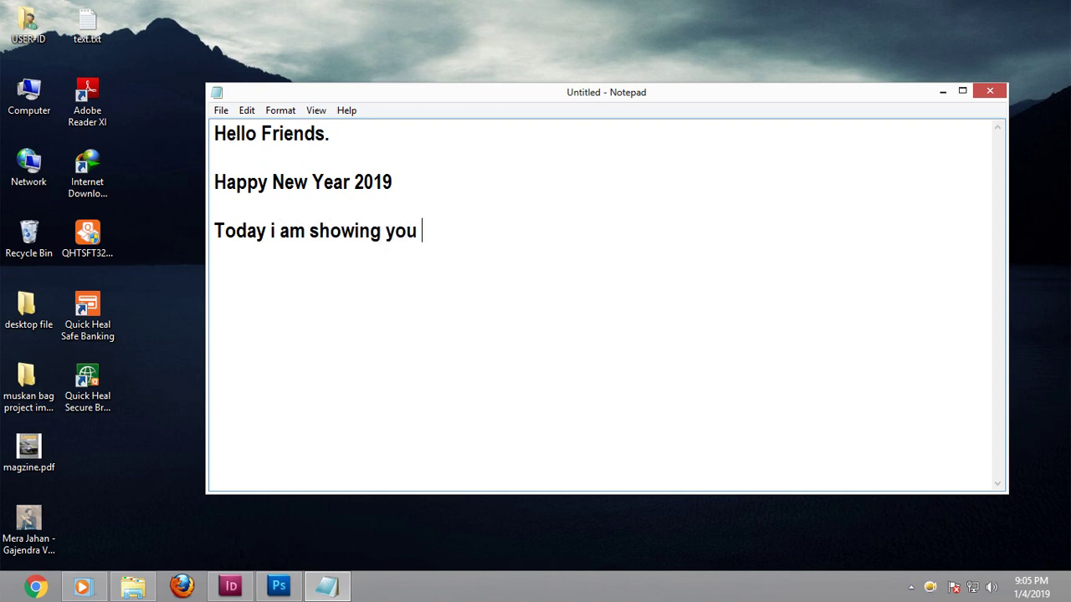
pyautogui.write('how to crea')
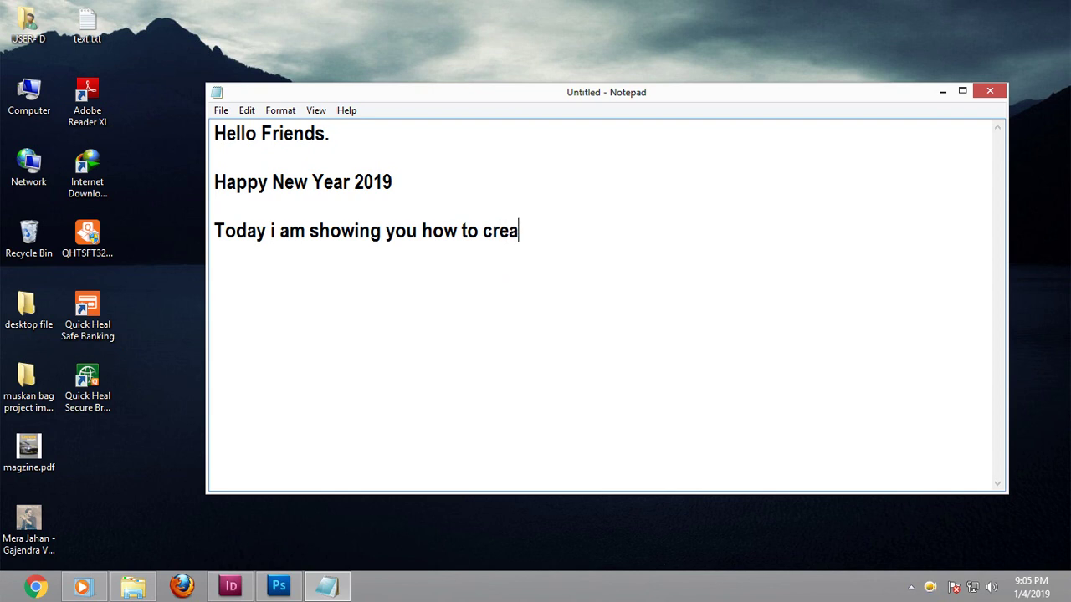
pyautogui.write('te a si')
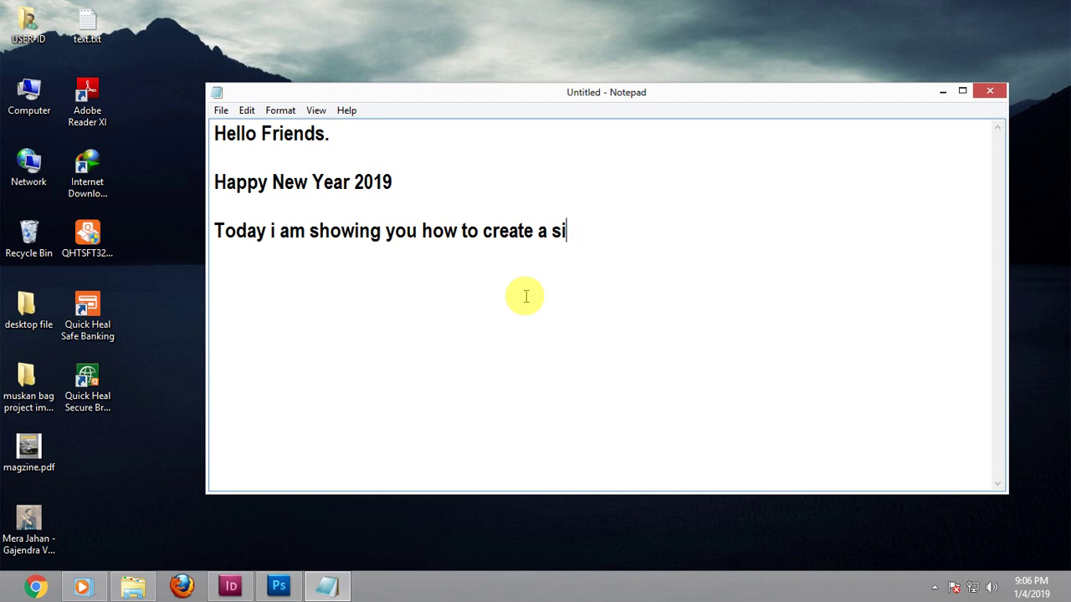
pyautogui.press('BackSpace')
pyautogui.press('BackSpace')
pyautogui.write('mag')
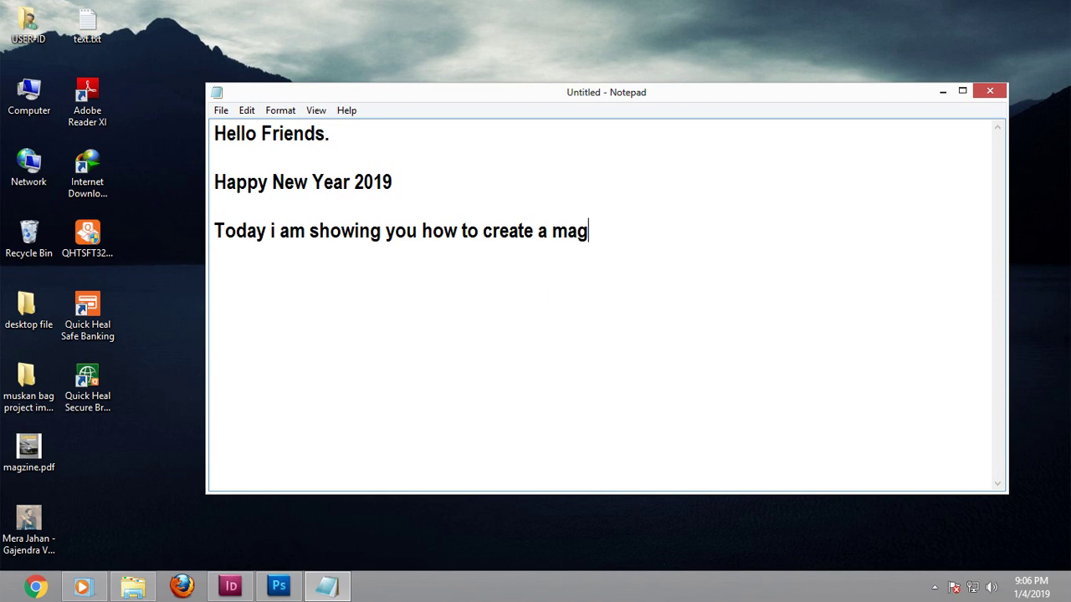
pyautogui.write('azine c')
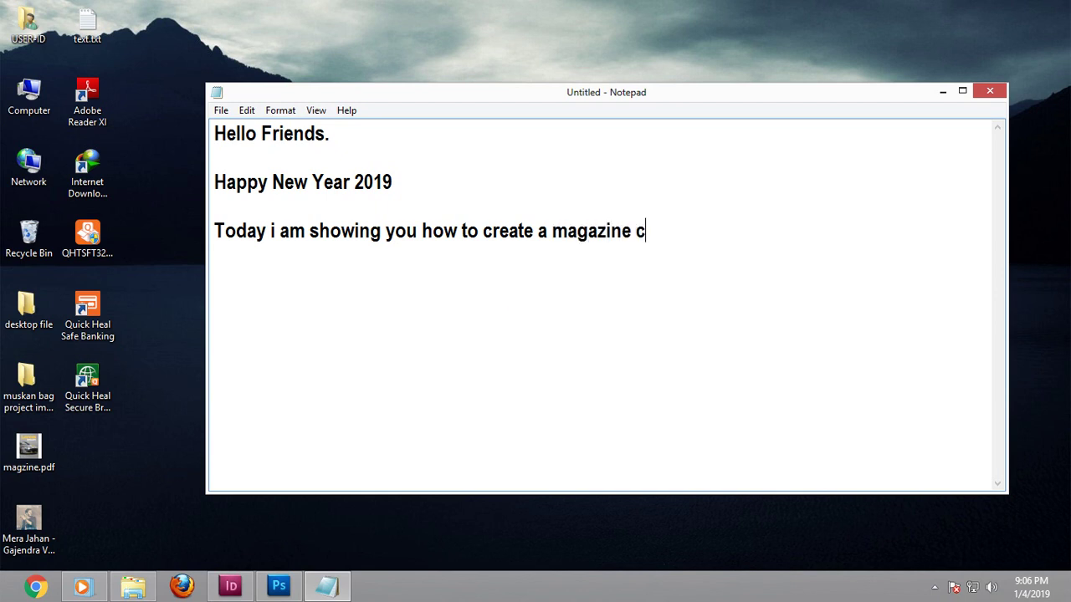
pyautogui.write('over. ok')
# Finish the note with the line "Soo Let's Start." and a ":)" smiley on the line below it
pyautogui.press('Return')
pyautogui.write('So')
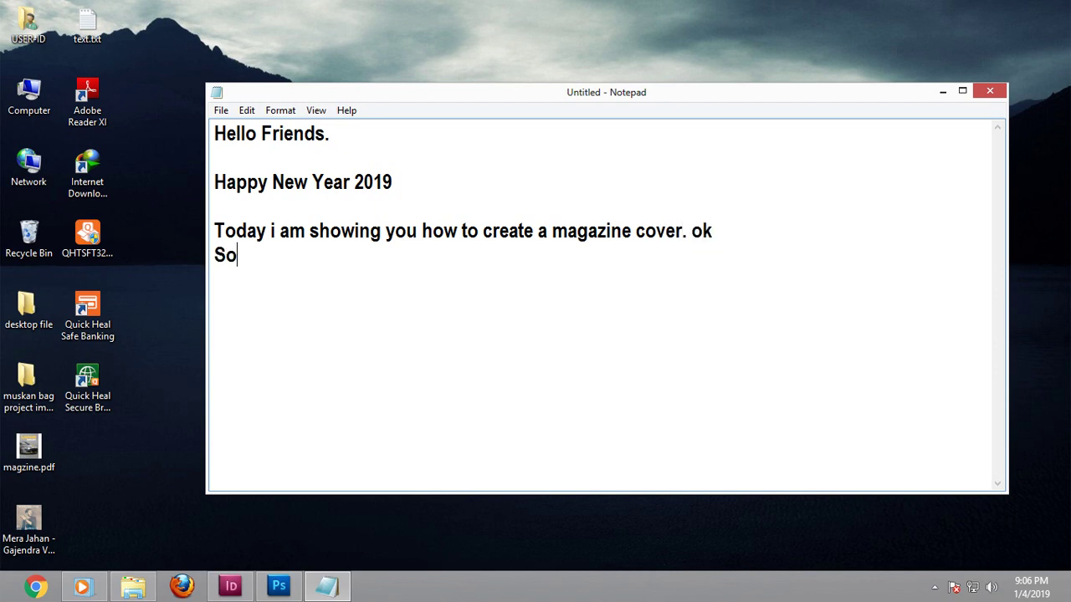
pyautogui.write("o Let's Start.")
pyautogui.press('Return')
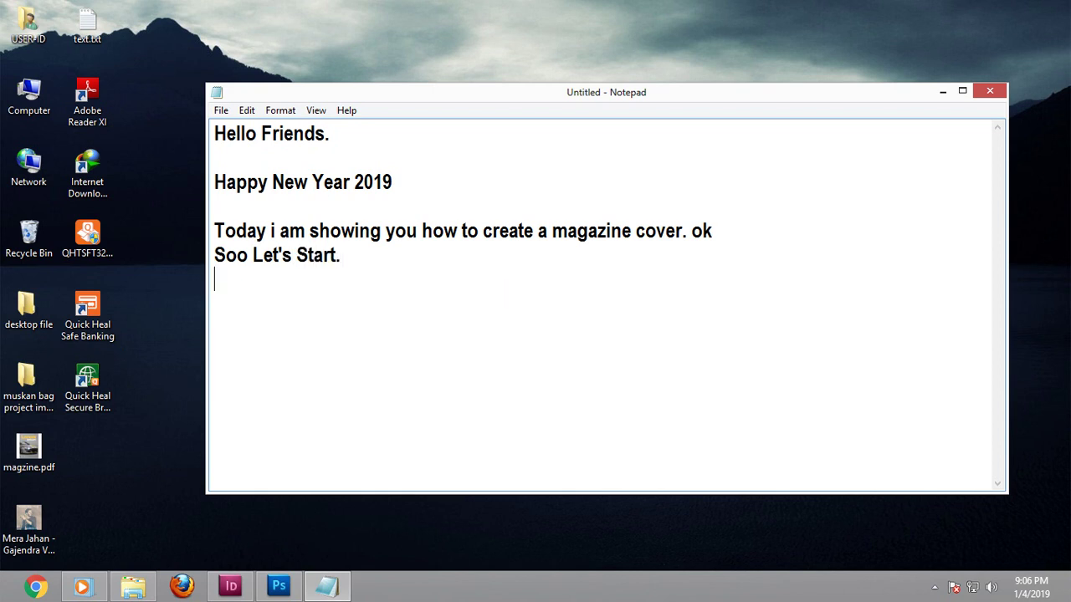
pyautogui.write(':)')
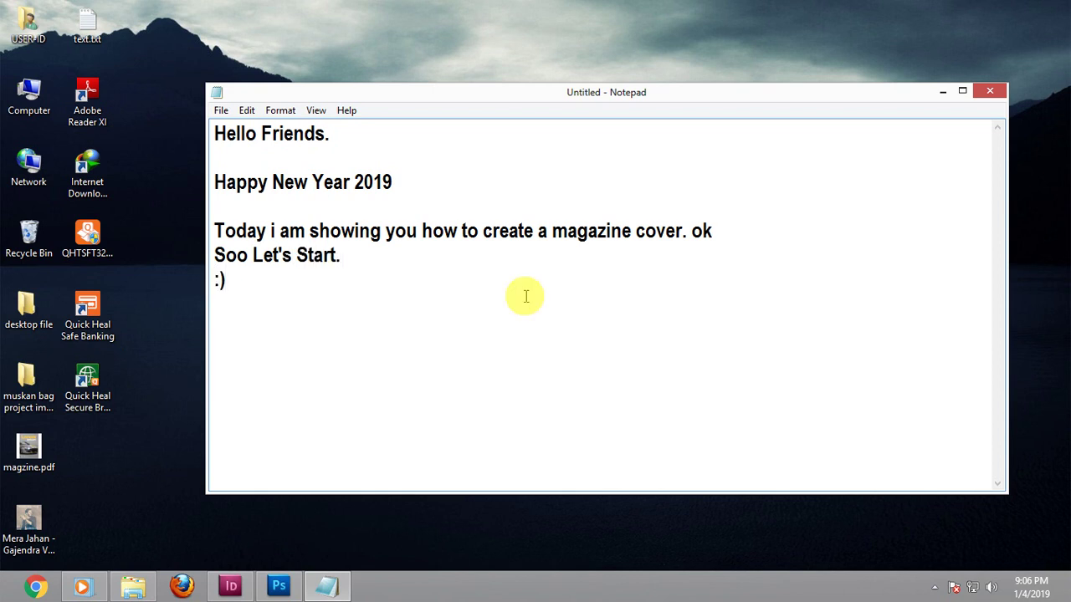
# Minimize the note, switch to InDesign and create a new one-page A4 document with Print intent and 12.7 mm margins
pyautogui.click(943, 91)
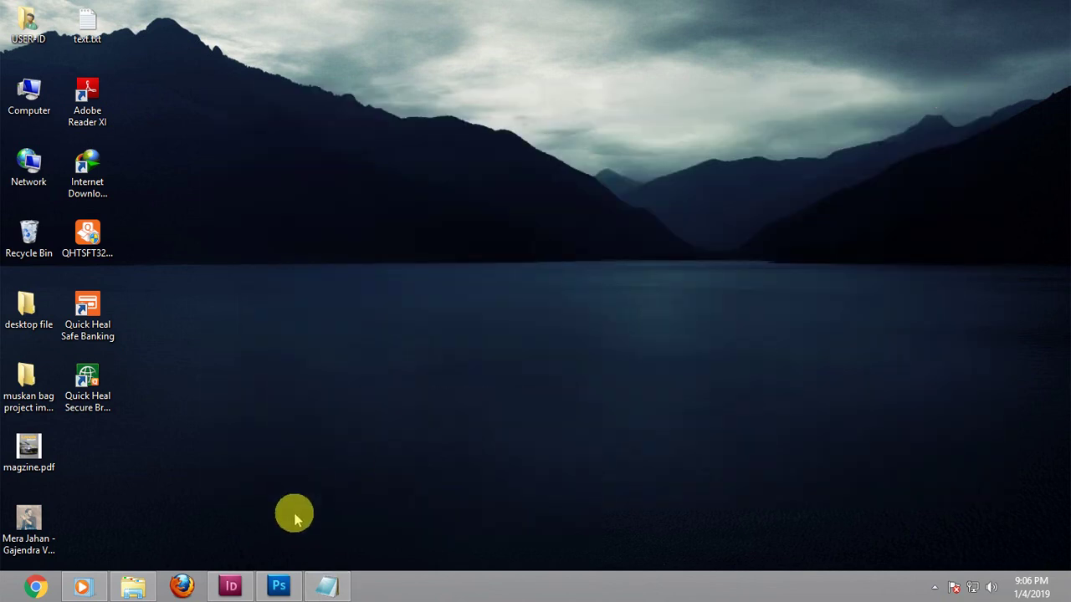
pyautogui.click(233, 583)
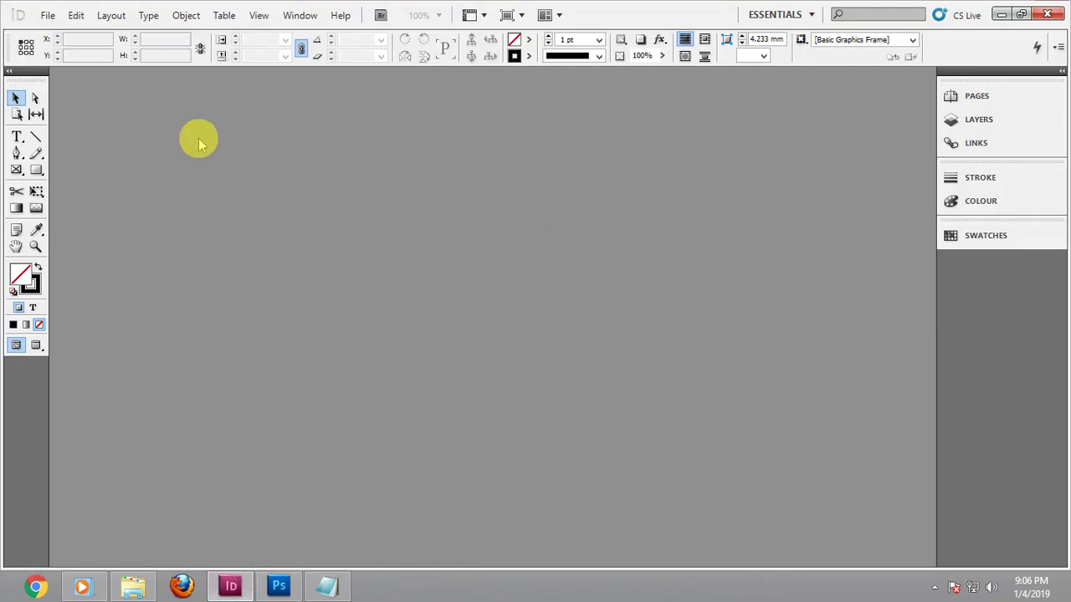
pyautogui.click(48, 15)
pyautogui.moveTo(167, 32)
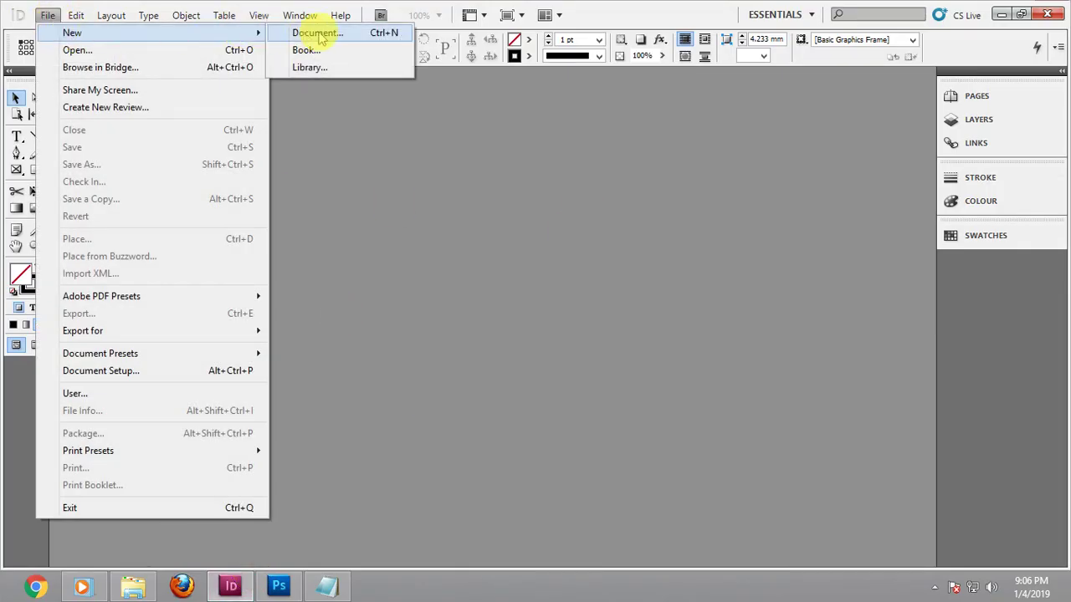
pyautogui.click(309, 33)
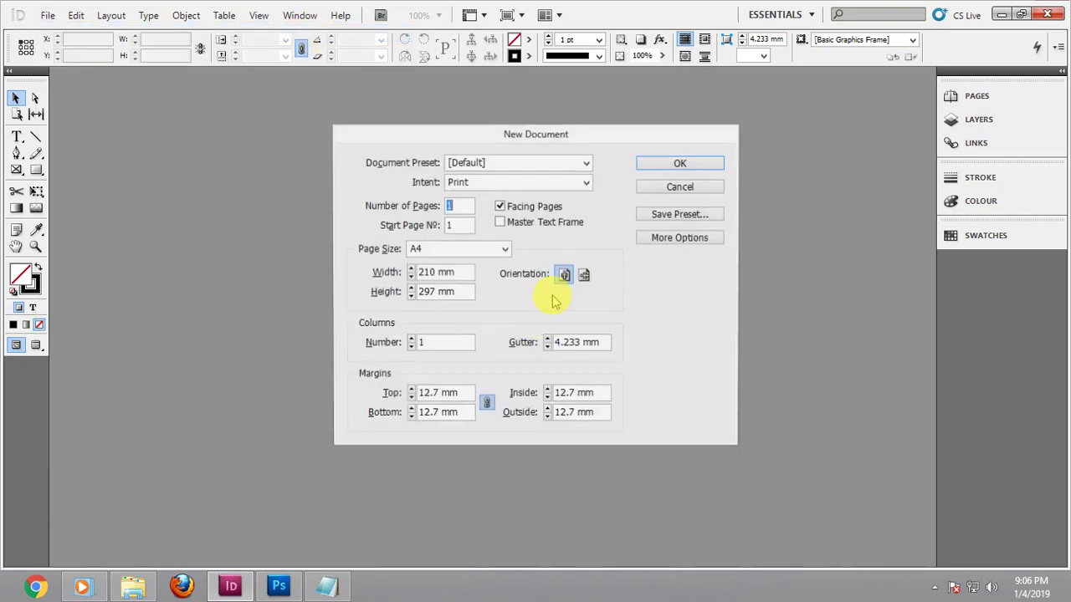
pyautogui.click(503, 184)
pyautogui.click(504, 189)
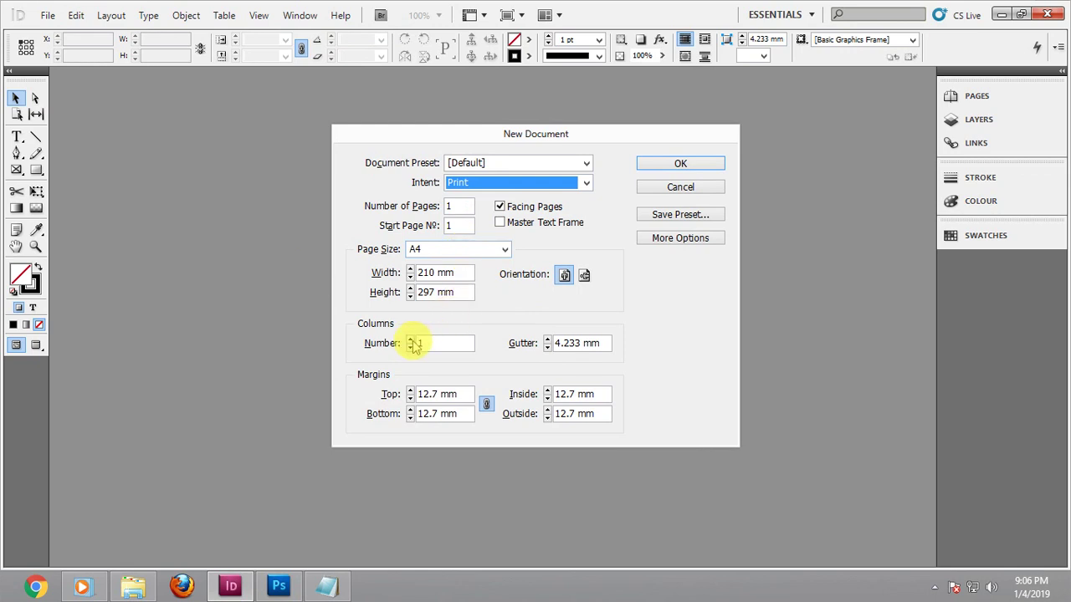
pyautogui.click(661, 240)
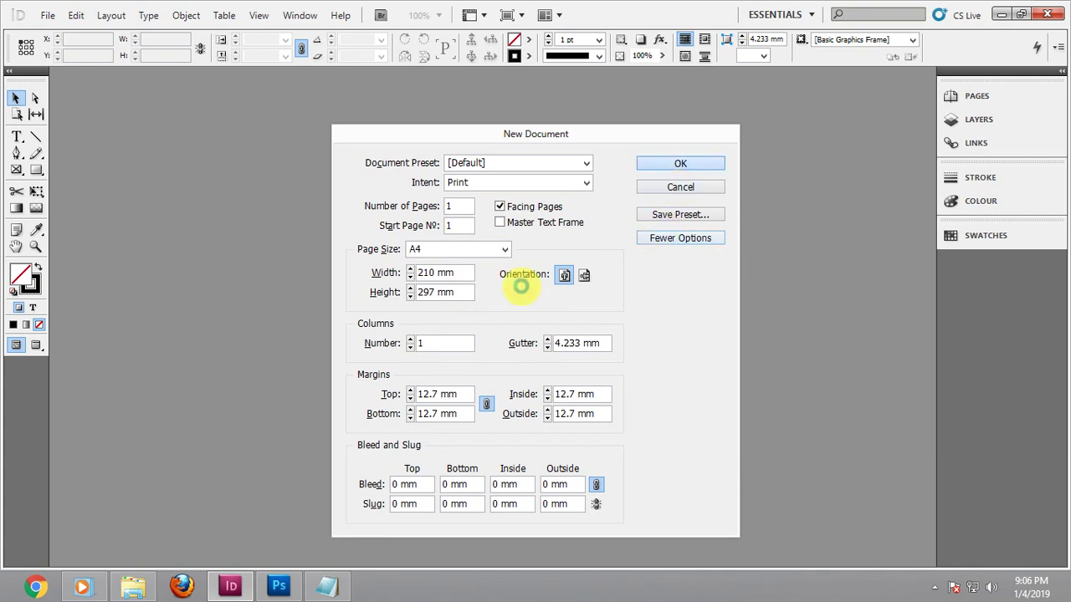
pyautogui.press('Return')
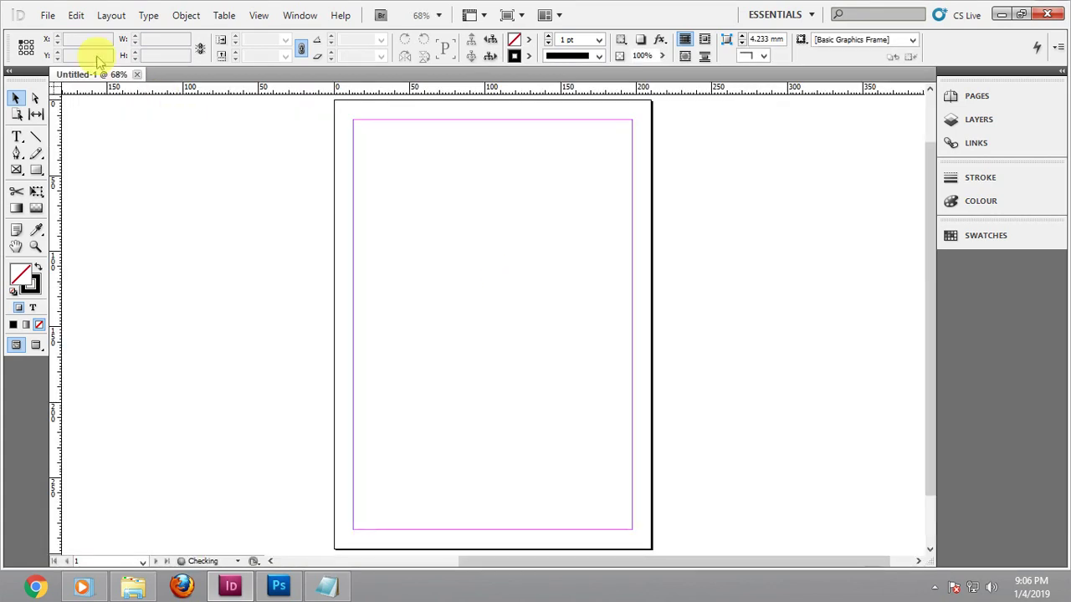
# Turn off Facing Pages in the document setup
pyautogui.click(53, 19)
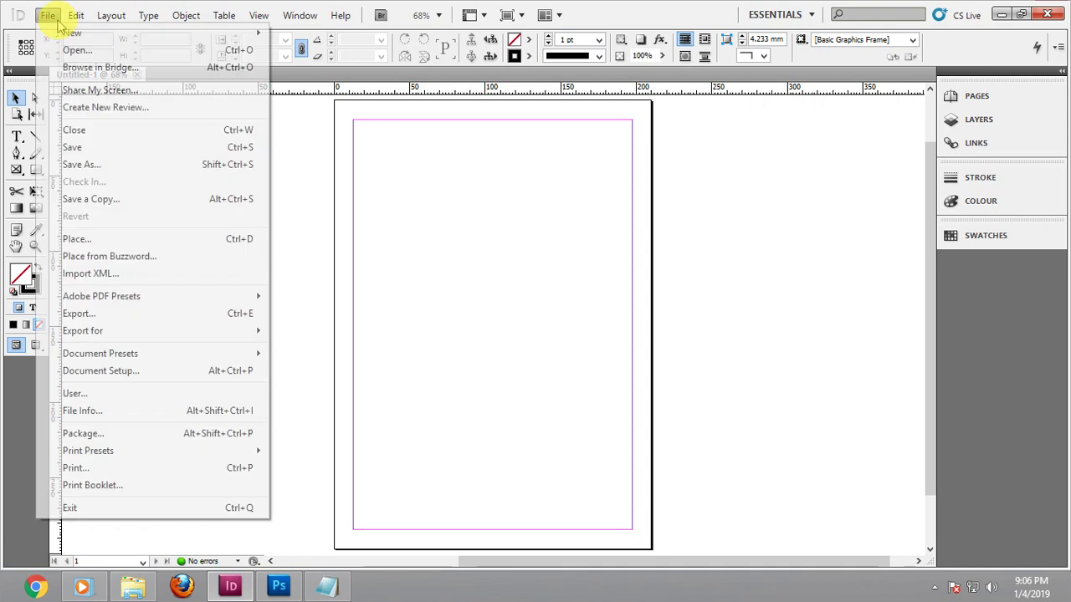
pyautogui.click(100, 370)
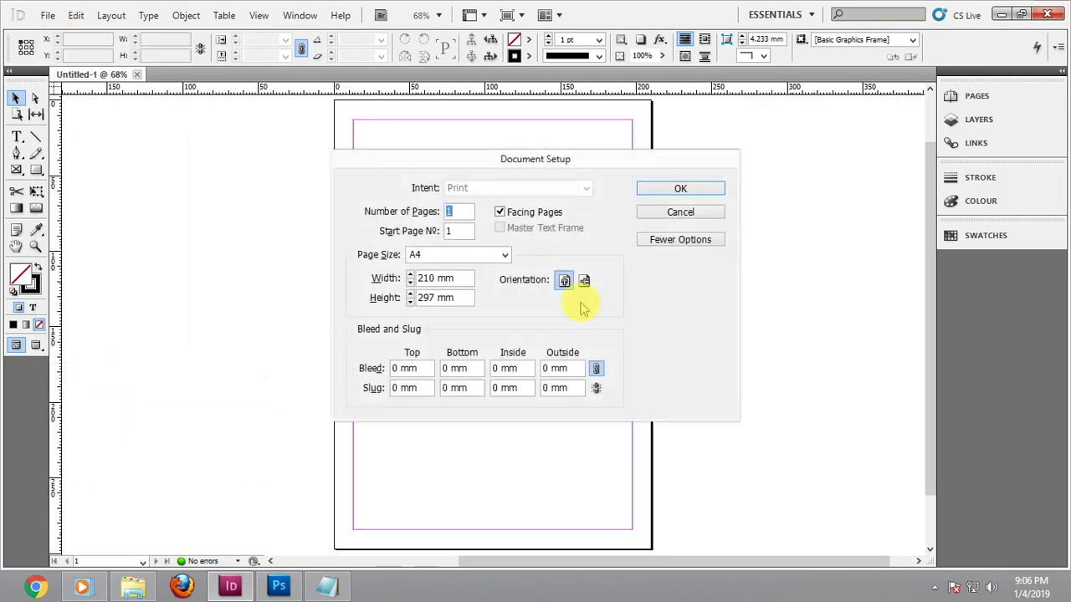
pyautogui.click(507, 213)
pyautogui.click(500, 214)
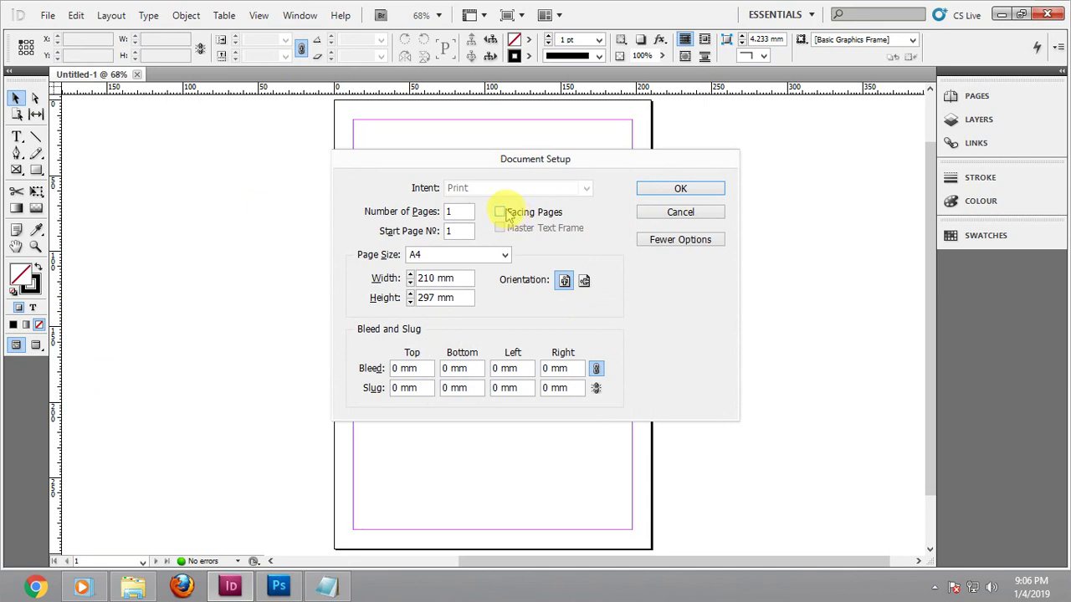
pyautogui.click(680, 188)
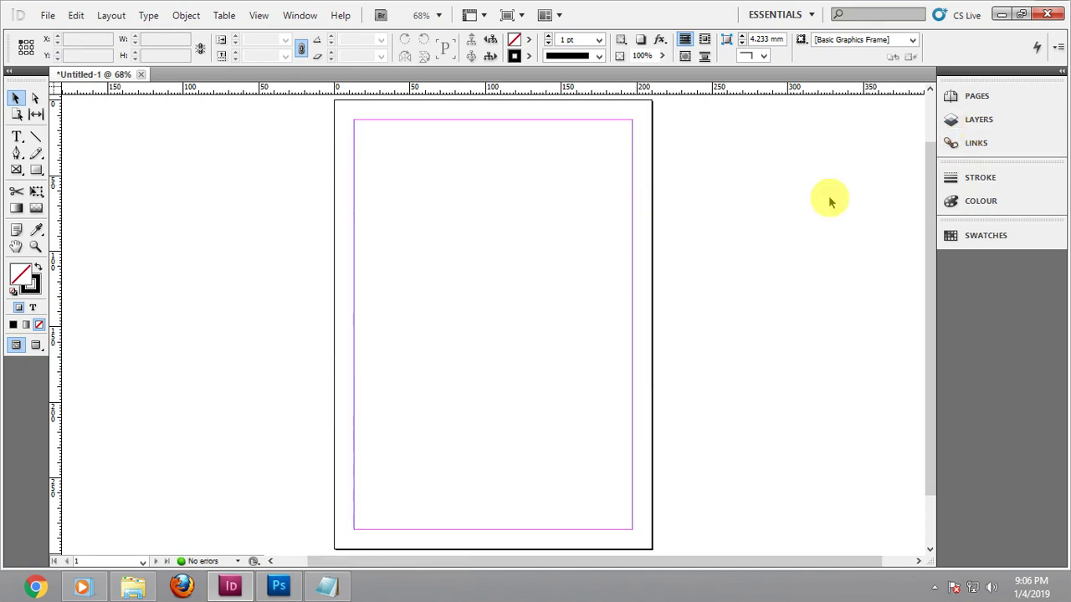
# Start placing a file, enlarge the file browser and go to the list of the computer's drives
pyautogui.click(48, 15)
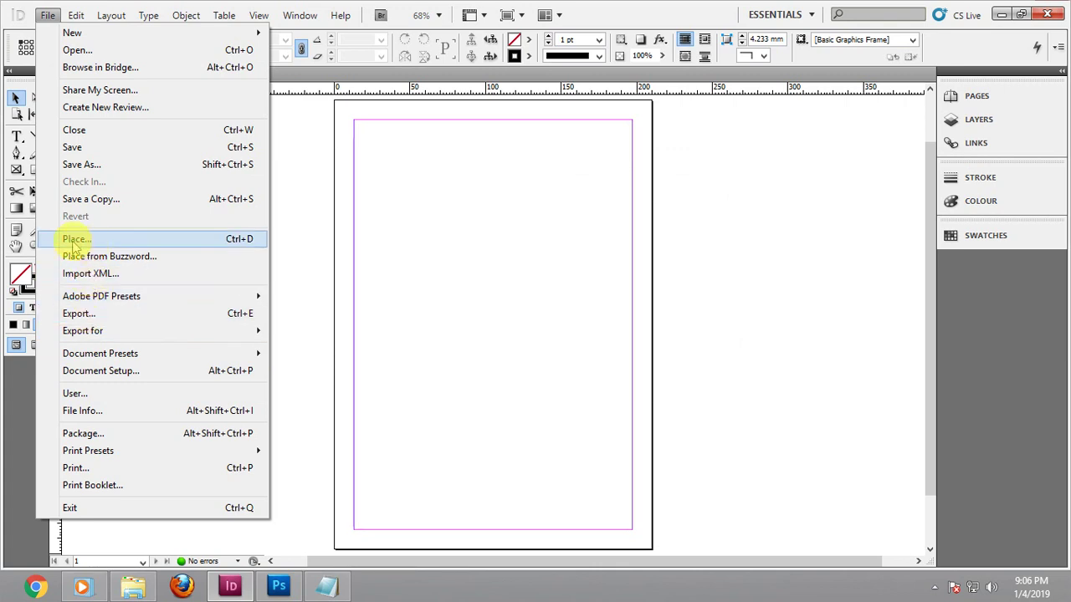
pyautogui.click(187, 245)
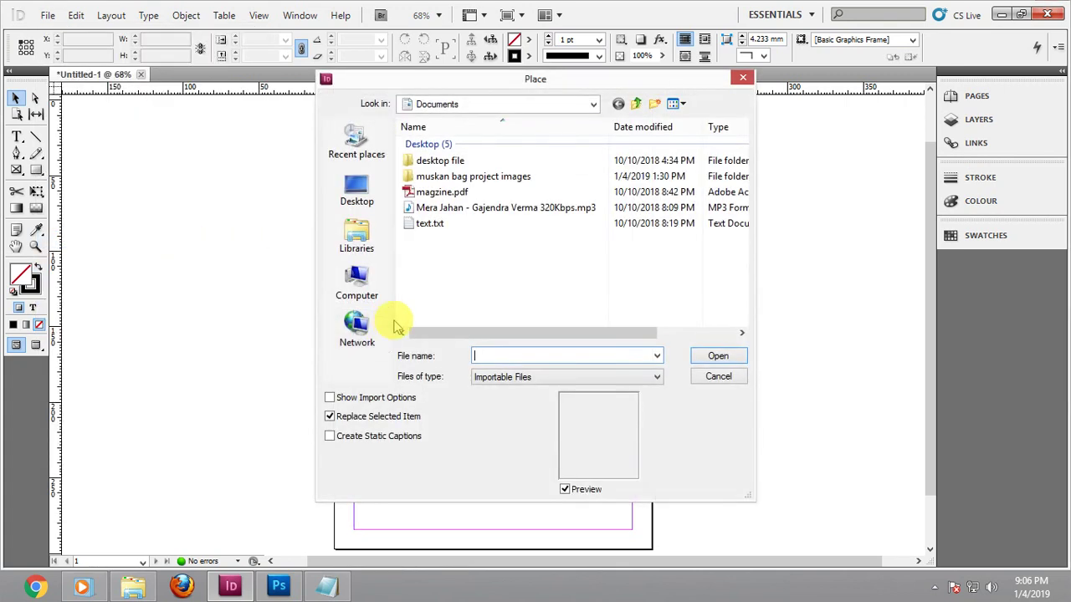
pyautogui.click(358, 197)
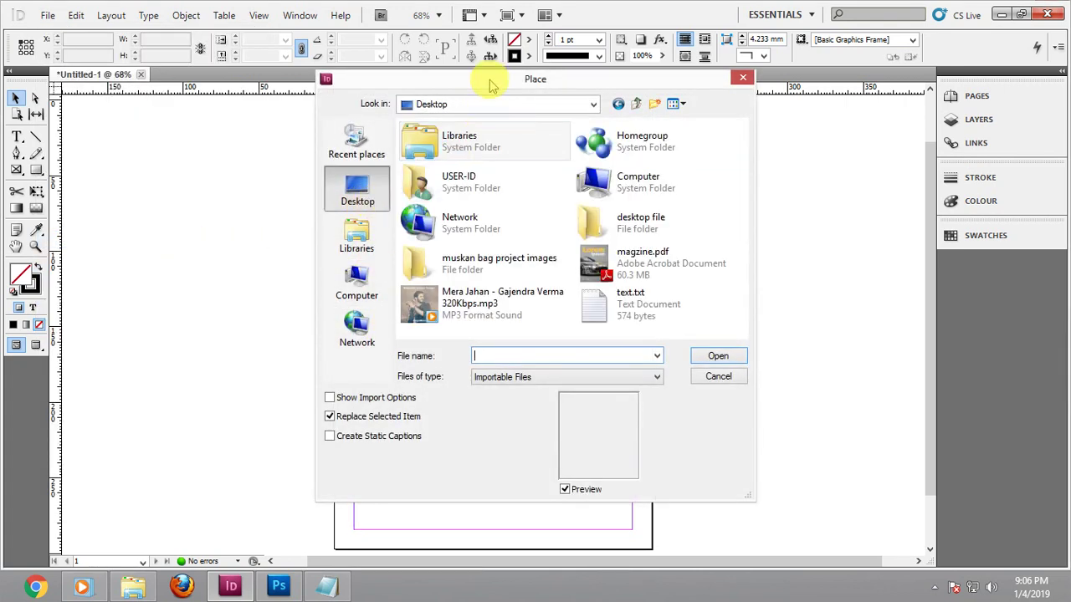
pyautogui.moveTo(490, 83); pyautogui.dragTo(335, 82)
pyautogui.moveTo(592, 495); pyautogui.dragTo(999, 466)
pyautogui.doubleClick(826, 137)
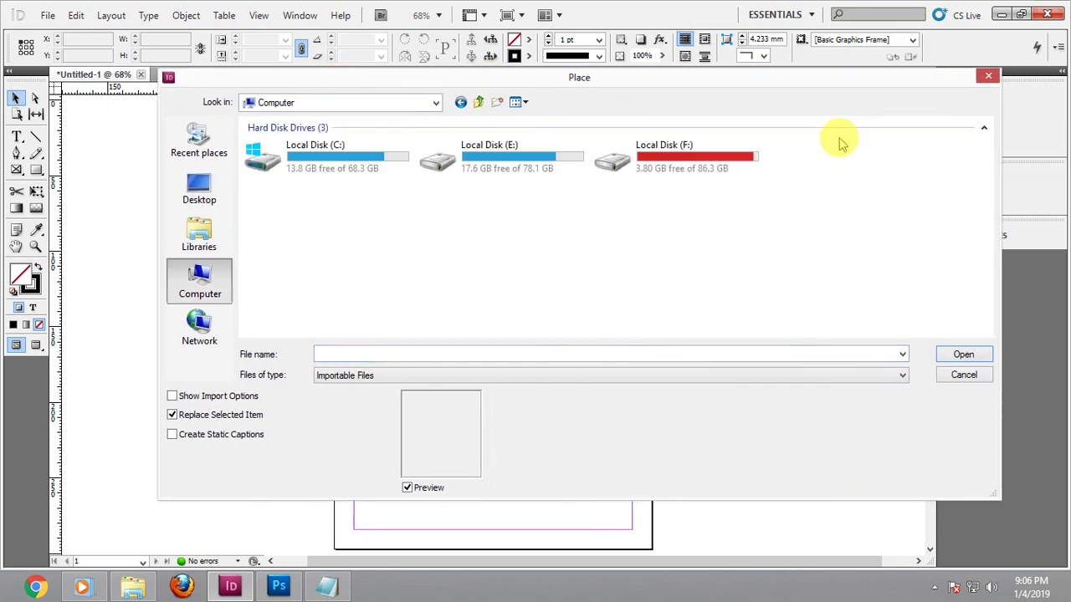
# Import 1.tif from the tiff folder in portfolio's Reference folder on drive E and place it on the page, about 198 by 297 mm
pyautogui.doubleClick(545, 158)
pyautogui.doubleClick(279, 172)
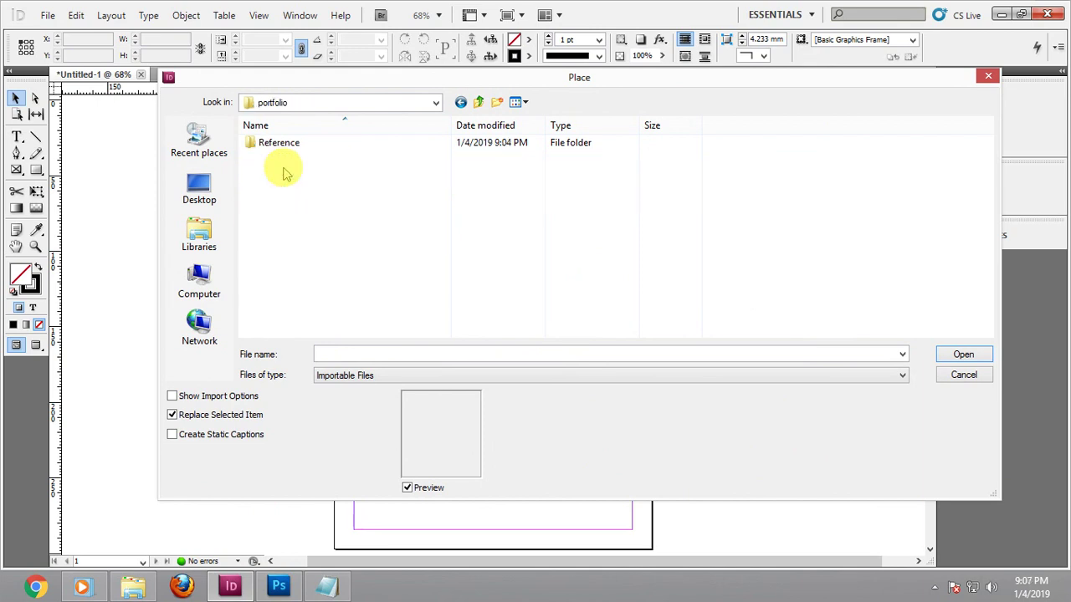
pyautogui.click(283, 145)
pyautogui.doubleClick(283, 147)
pyautogui.doubleClick(280, 167)
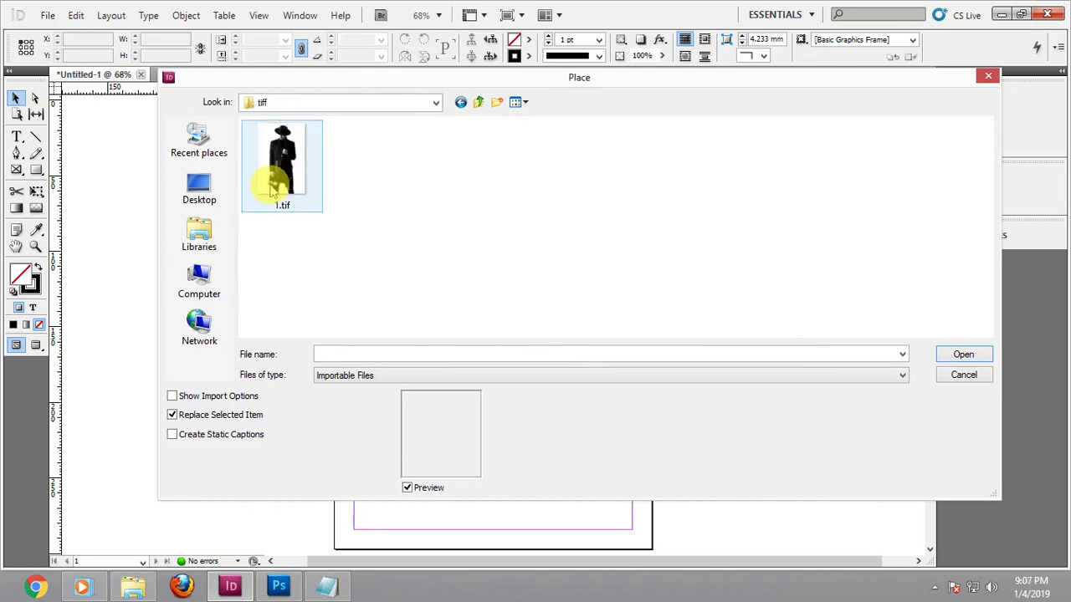
pyautogui.click(291, 167)
pyautogui.click(958, 354)
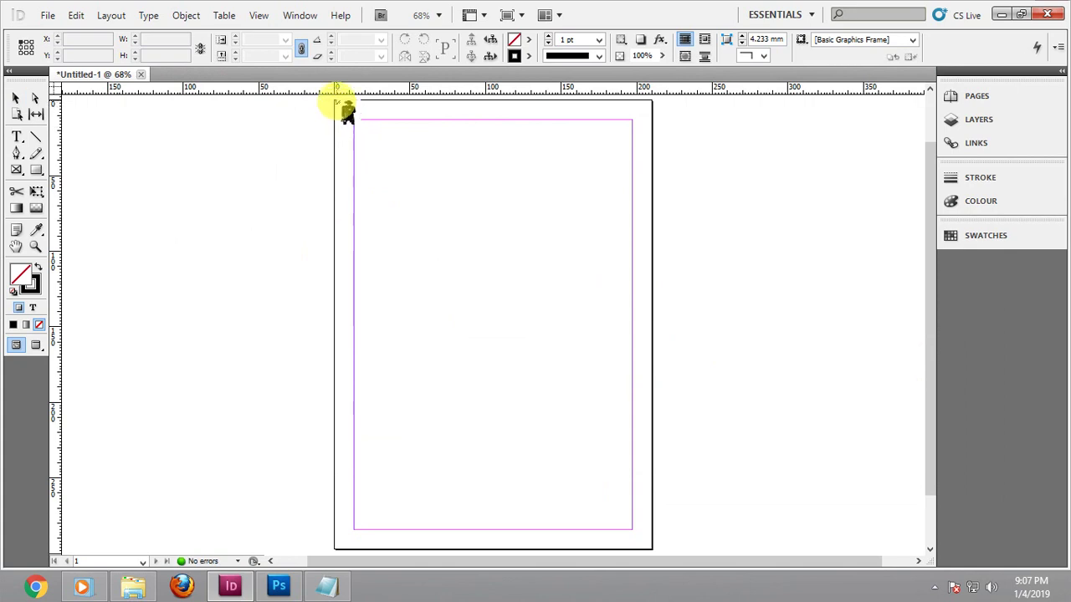
pyautogui.moveTo(342, 109); pyautogui.dragTo(639, 552)
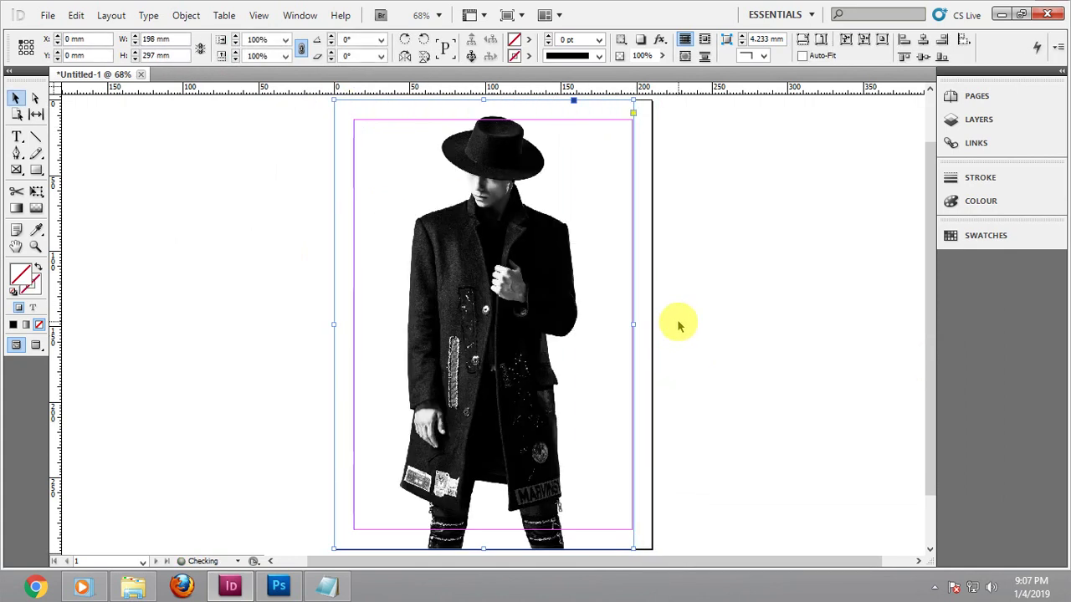
# Center the placed image horizontally on the page using Align to Page
pyautogui.click(686, 307)
pyautogui.click(563, 227)
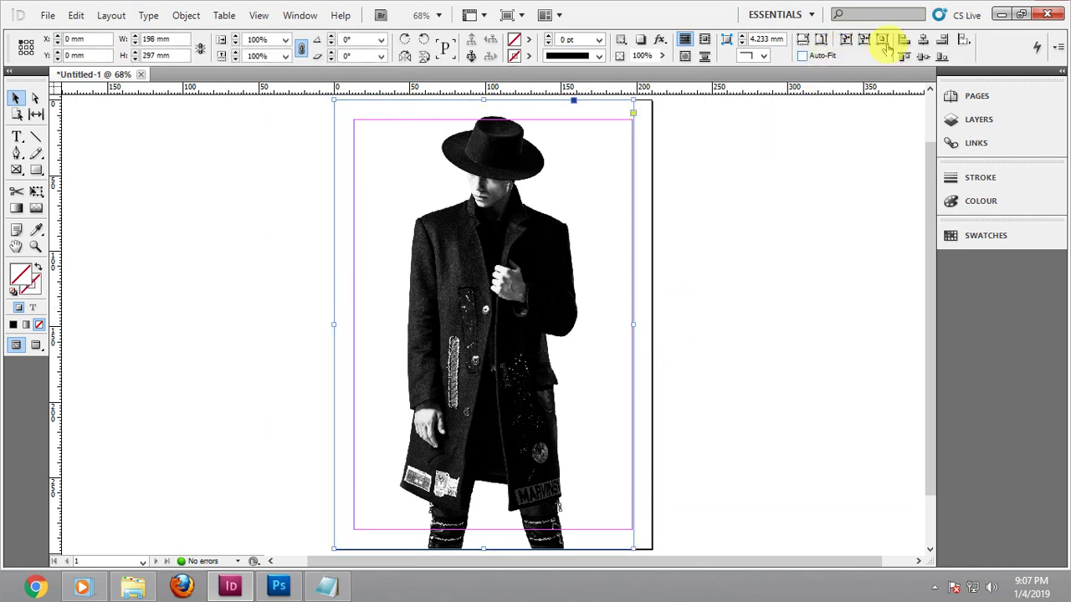
pyautogui.click(965, 42)
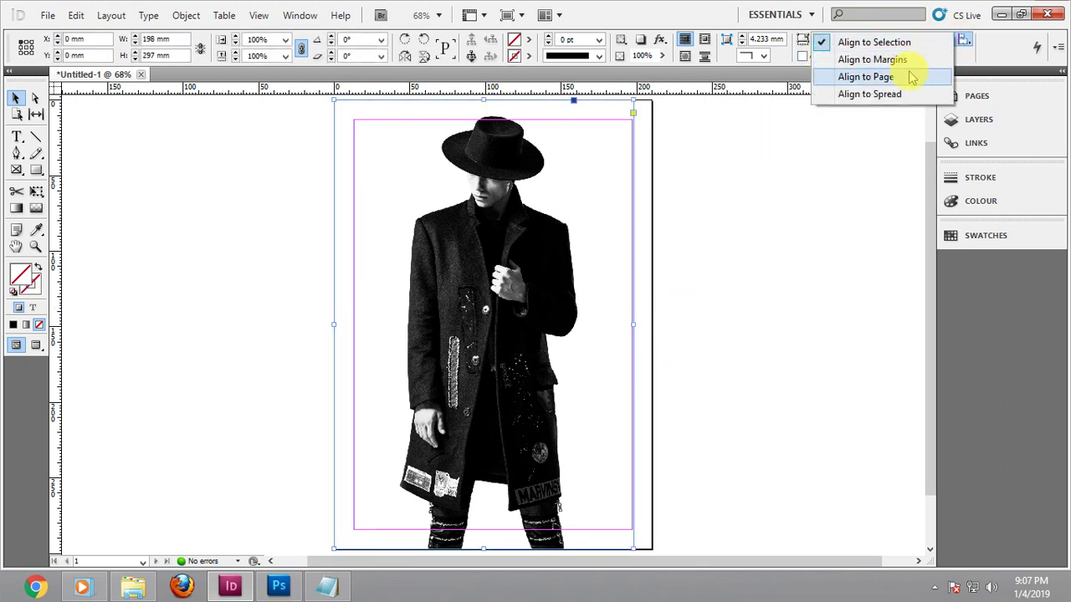
pyautogui.click(887, 75)
pyautogui.click(923, 43)
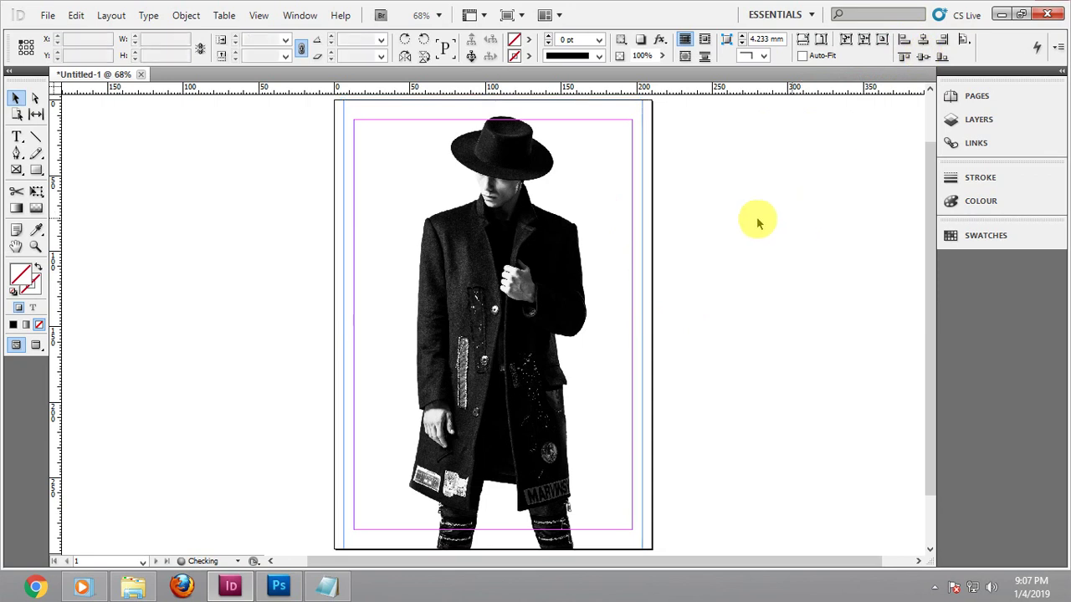
# Crop the top of the photo's frame to about 292 mm high and briefly preview the page without guides
pyautogui.moveTo(493, 101); pyautogui.dragTo(497, 108)
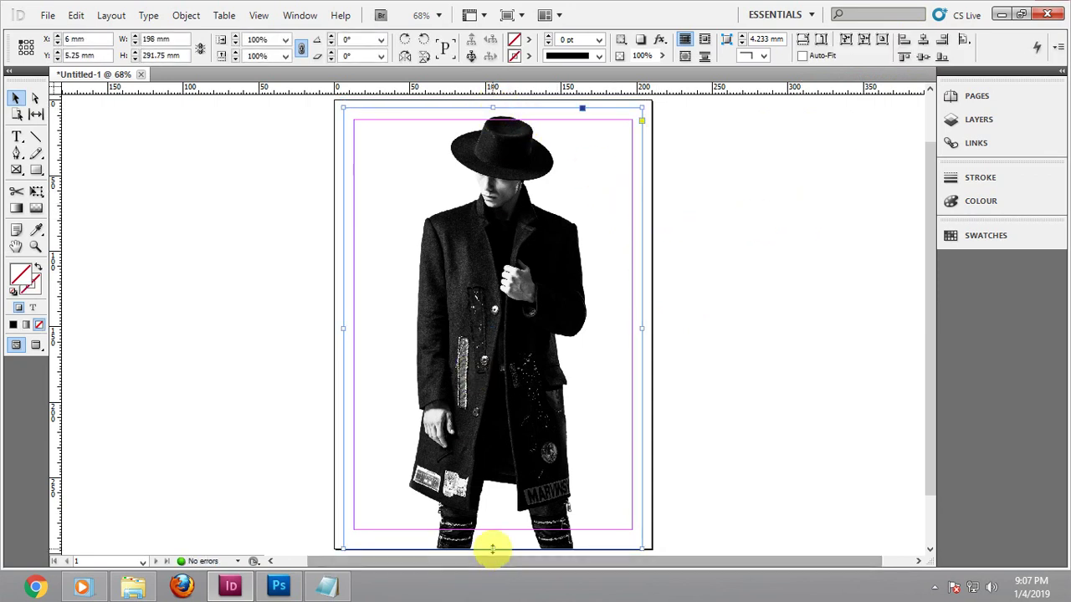
pyautogui.click(754, 326)
pyautogui.press('w')
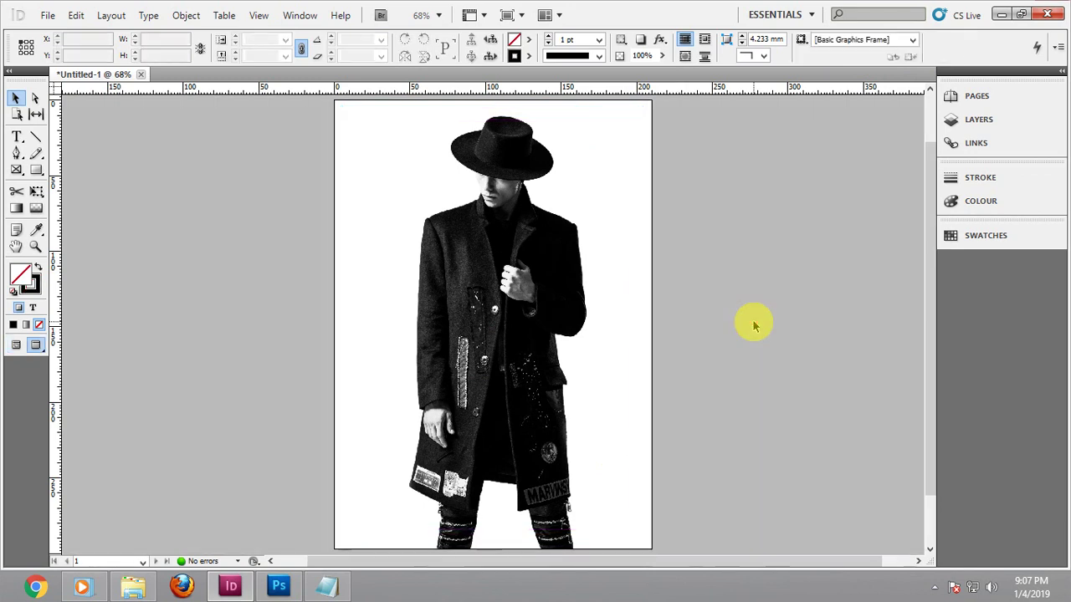
pyautogui.press('w')
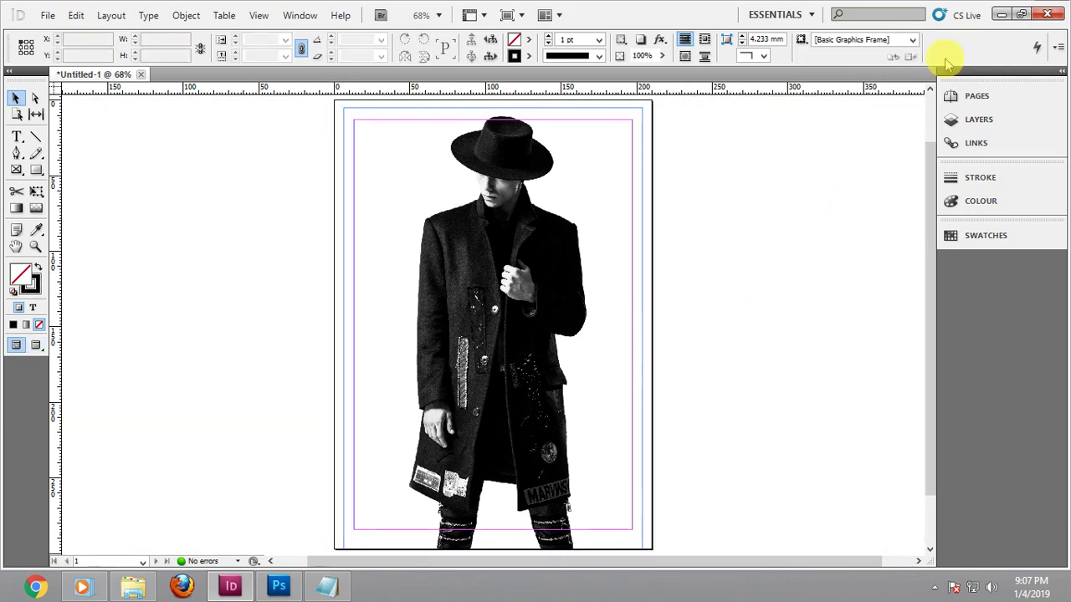
# Create a text frame beside the page's upper left corner, reaching its left edge, and enter FASHION
pyautogui.moveTo(739, 223); pyautogui.dragTo(760, 270)
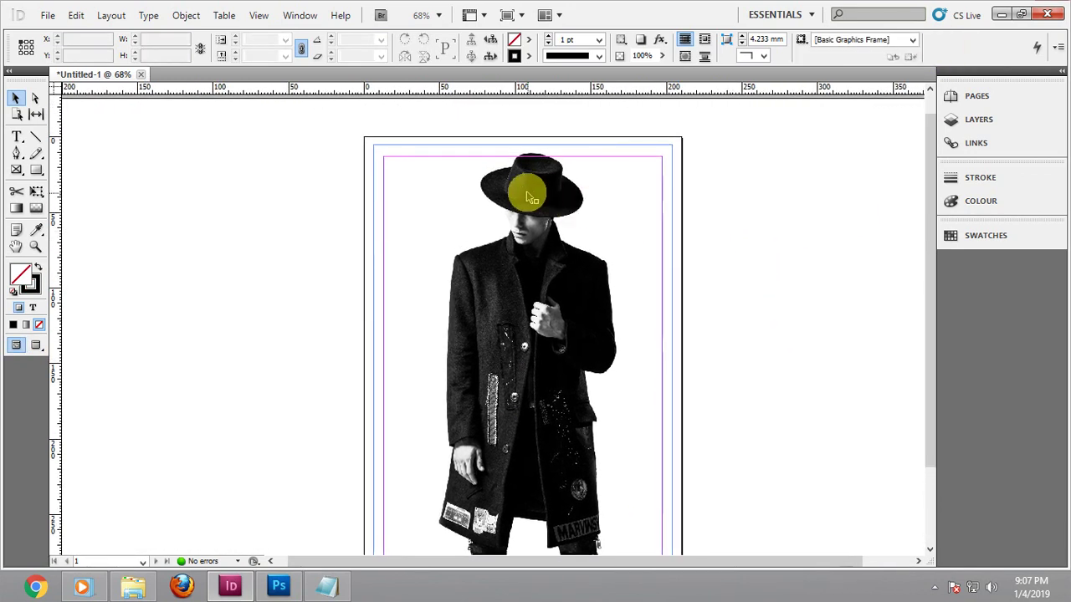
pyautogui.scroll(2, 521, 189)
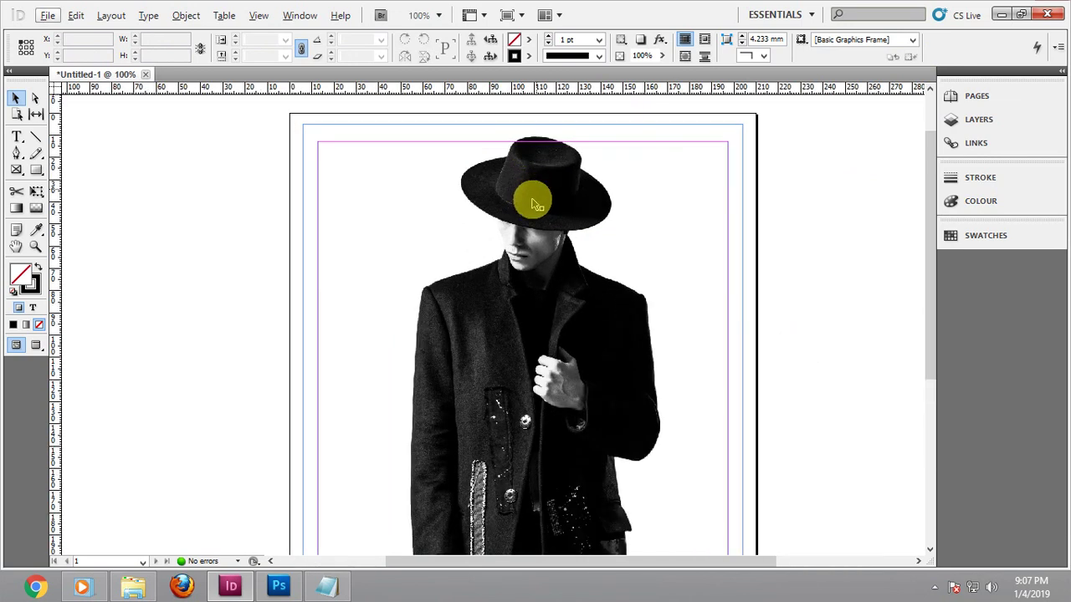
pyautogui.moveTo(310, 193); pyautogui.dragTo(297, 212)
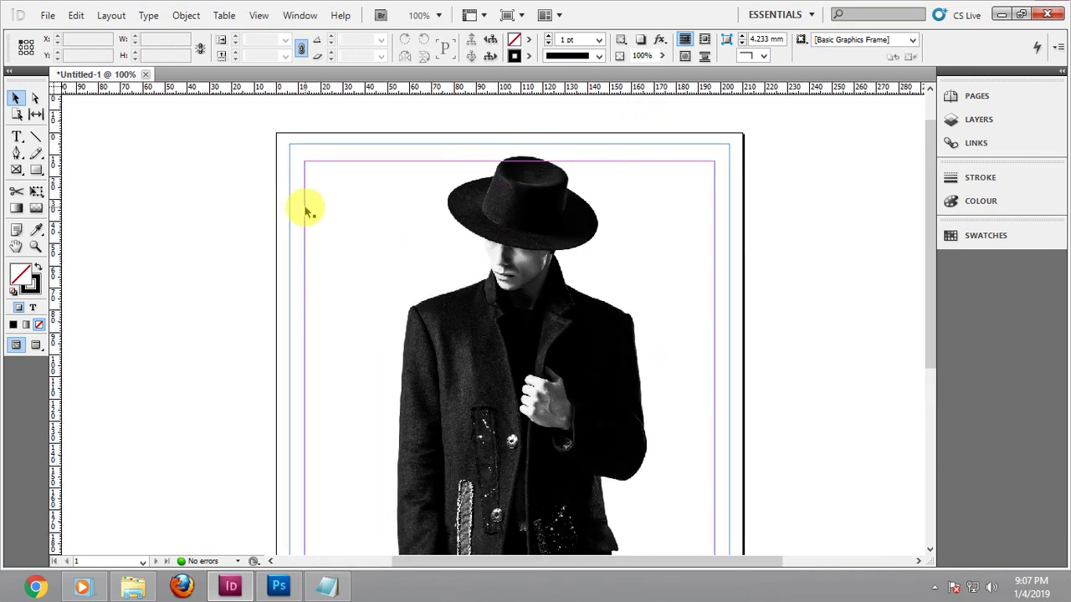
pyautogui.click(17, 136)
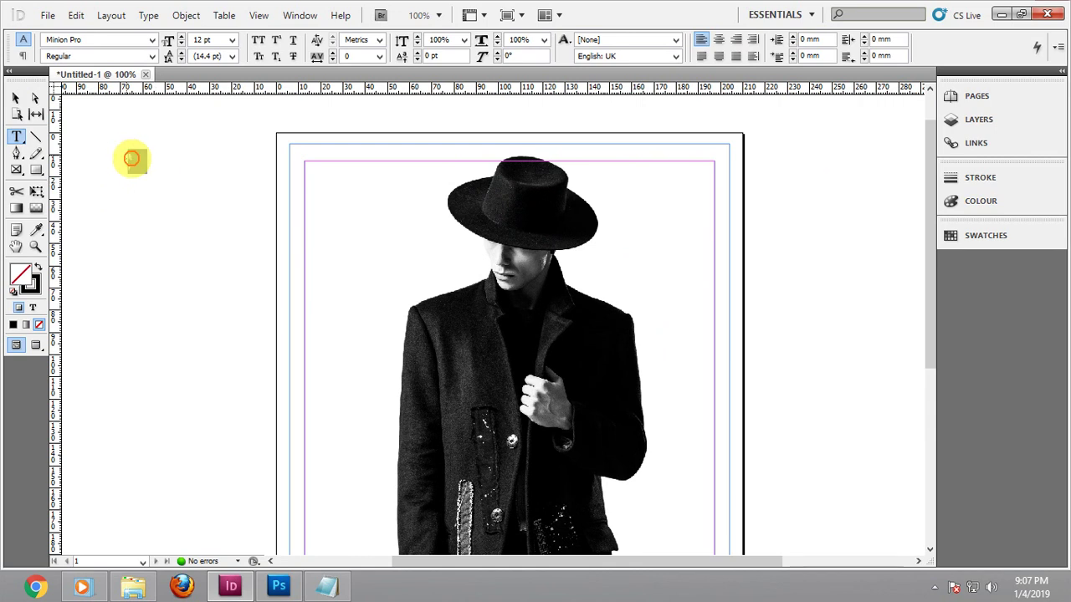
pyautogui.moveTo(126, 155); pyautogui.dragTo(289, 220)
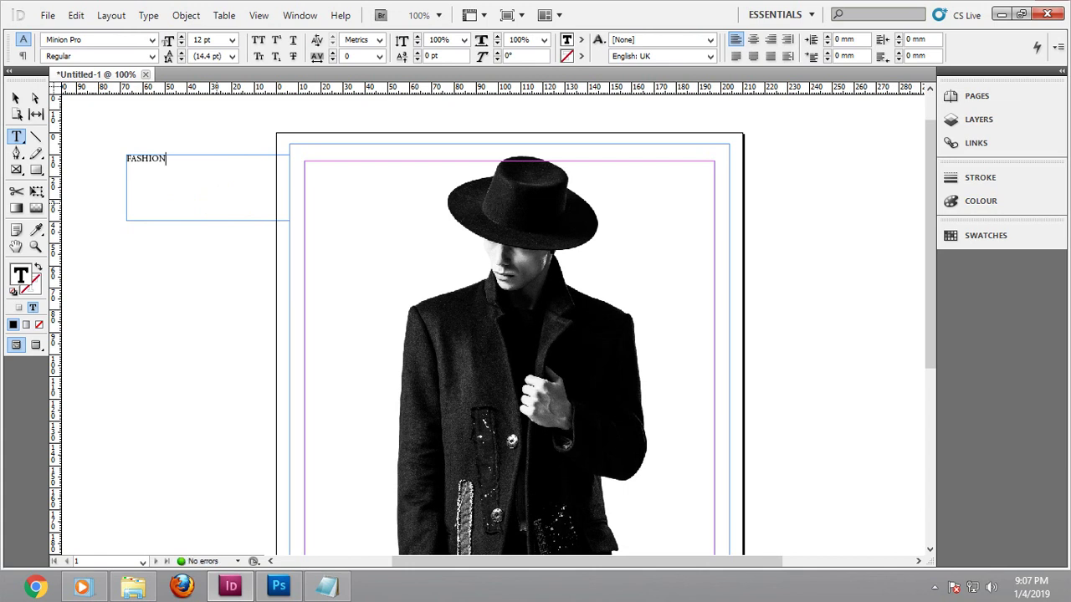
# Set all of the FASHION text to 30 pt
pyautogui.hotkey('ctrl', 'a')
pyautogui.click(182, 40)
pyautogui.click(182, 39)
pyautogui.click(181, 39)
pyautogui.click(182, 39)
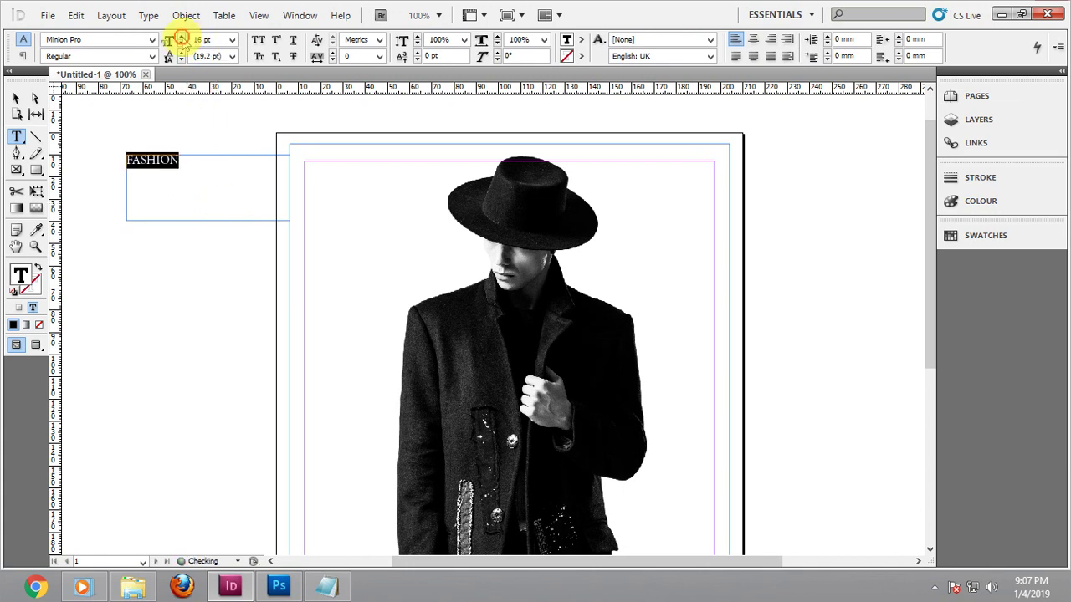
pyautogui.click(182, 39)
pyautogui.click(181, 40)
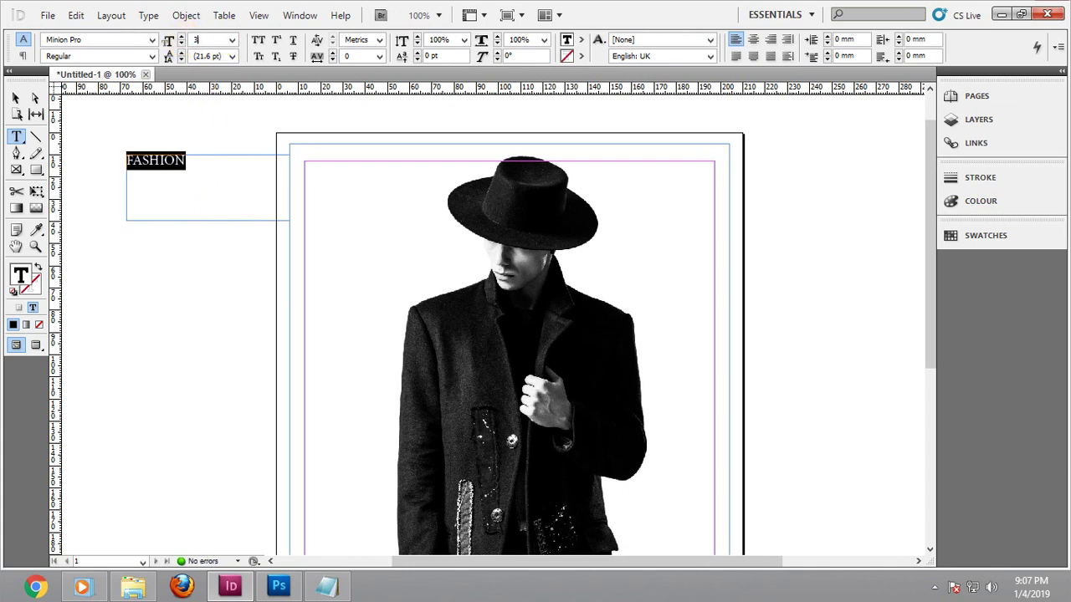
pyautogui.press('Return')
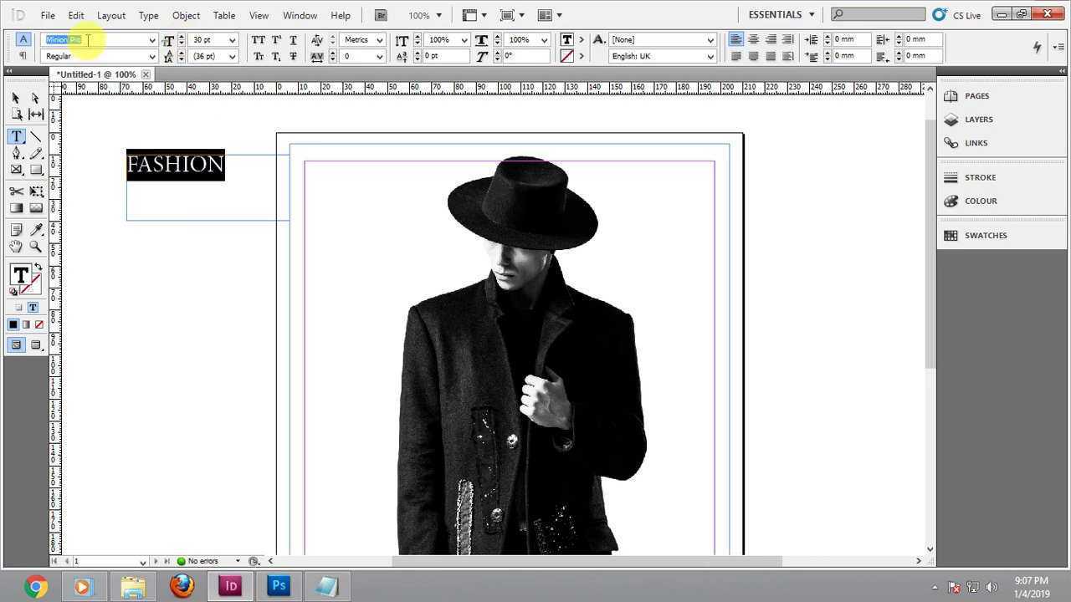
# Try fonts from Rockwell through Script MT Bold on the FASHION text
pyautogui.click(87, 40)
pyautogui.write('Ro')
pyautogui.press('Return')
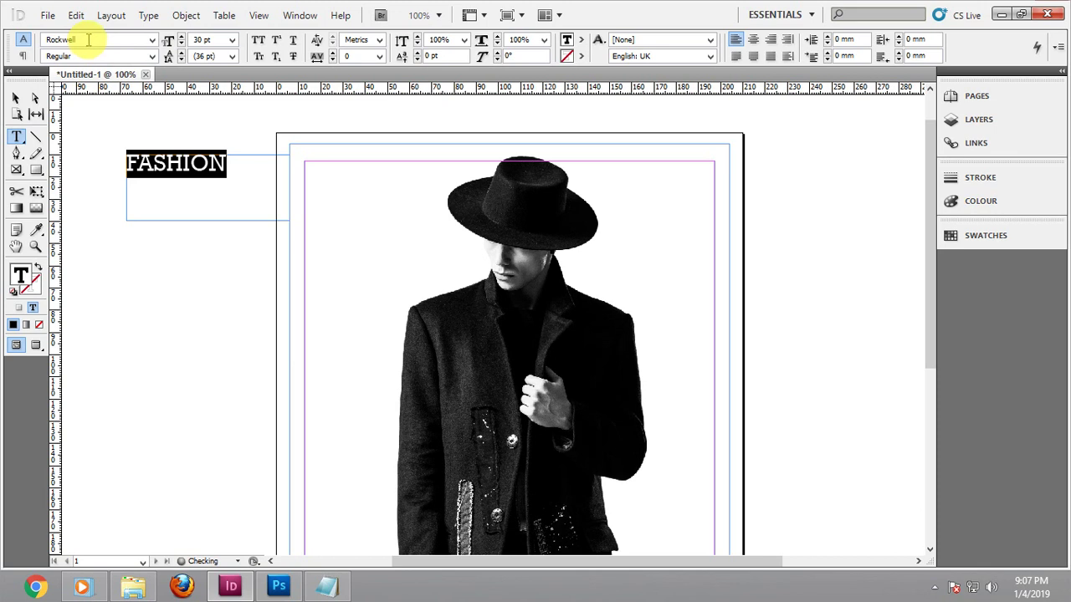
pyautogui.press('Down')
pyautogui.press('Down')
pyautogui.press('Down')
pyautogui.press('Down')
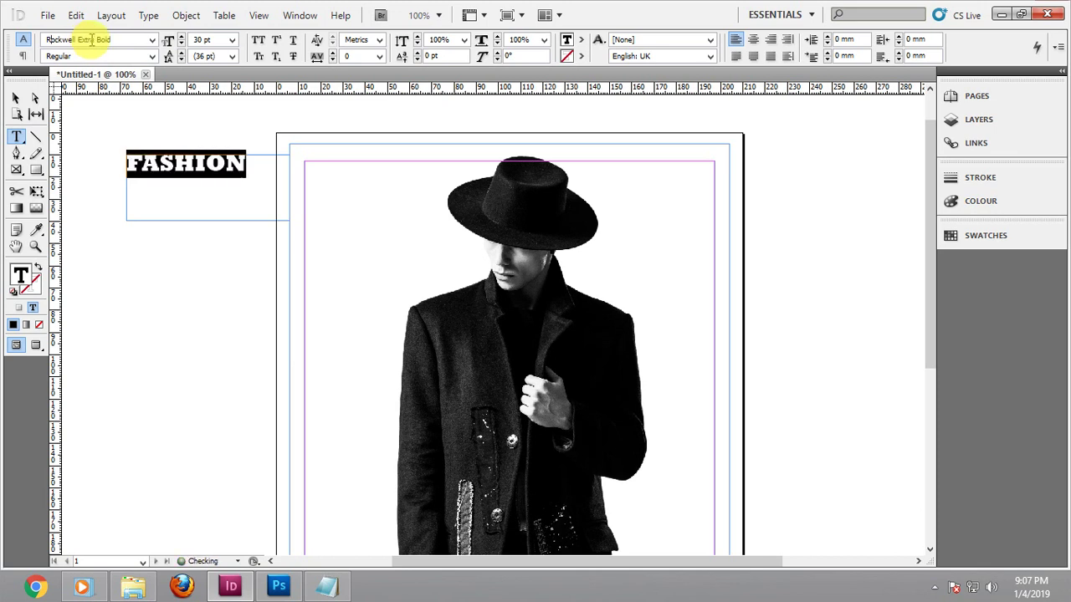
pyautogui.press('Up')
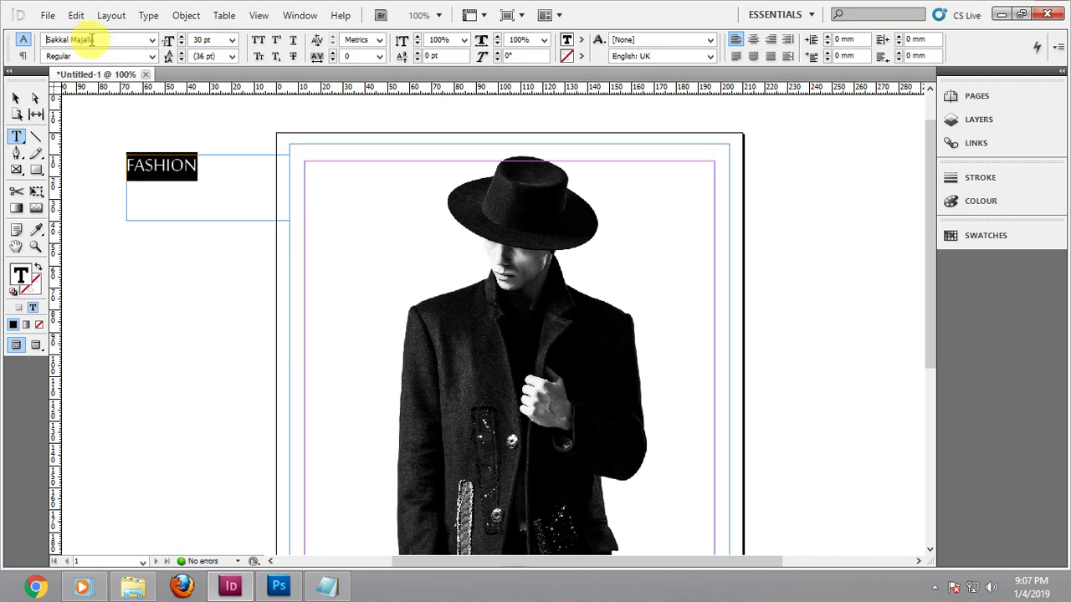
pyautogui.press('Down')
pyautogui.press('Down')
pyautogui.press('Up')
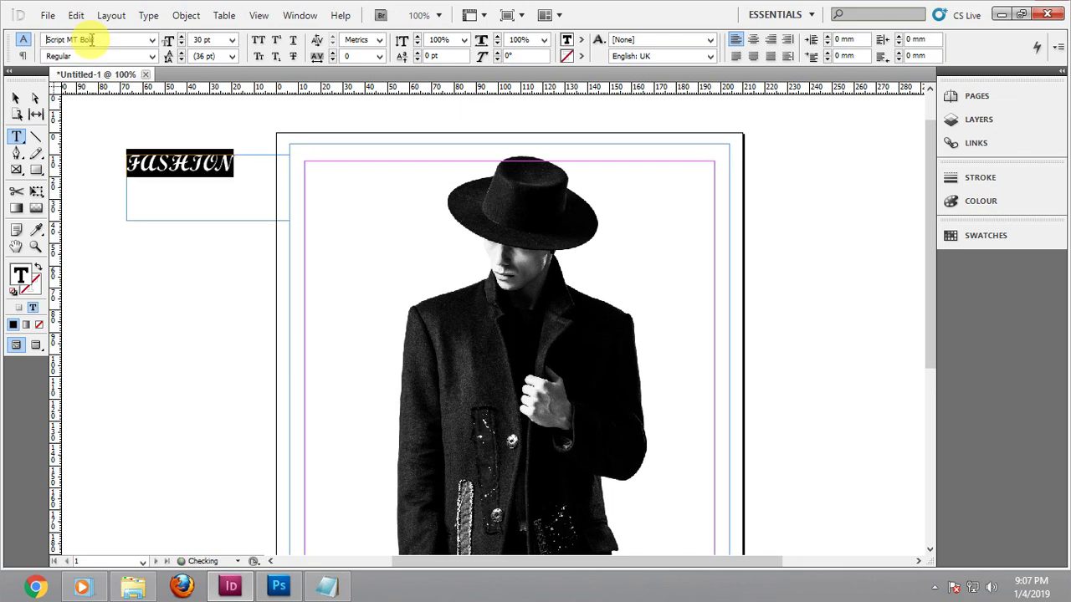
# Increase the FASHION text size to 39 pt
pyautogui.click(182, 36)
pyautogui.click(181, 37)
pyautogui.click(182, 37)
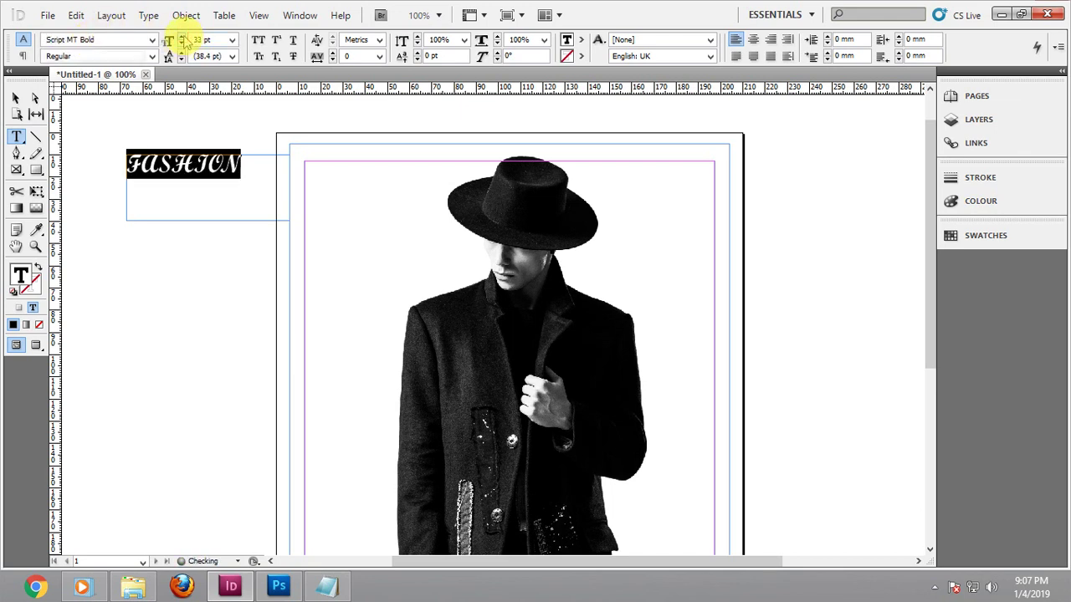
pyautogui.click(181, 36)
pyautogui.click(182, 36)
pyautogui.click(182, 37)
pyautogui.click(181, 37)
pyautogui.click(182, 37)
pyautogui.click(182, 37)
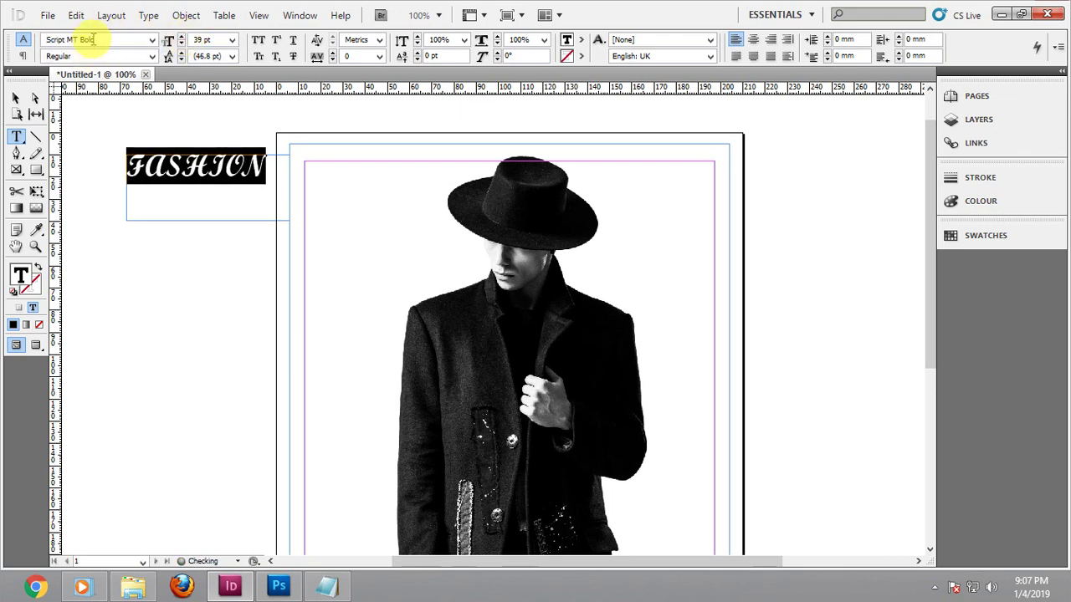
# Try other fonts on the FASHION text, going backward through the font list via Rockwell, Poor Richard, Onyx, Niagara Solid and News701 BT
pyautogui.click(93, 40)
pyautogui.press('Up')
pyautogui.press('Up')
pyautogui.press('Up')
pyautogui.press('Up')
pyautogui.press('Up')
pyautogui.press('Up')
pyautogui.press('Up')
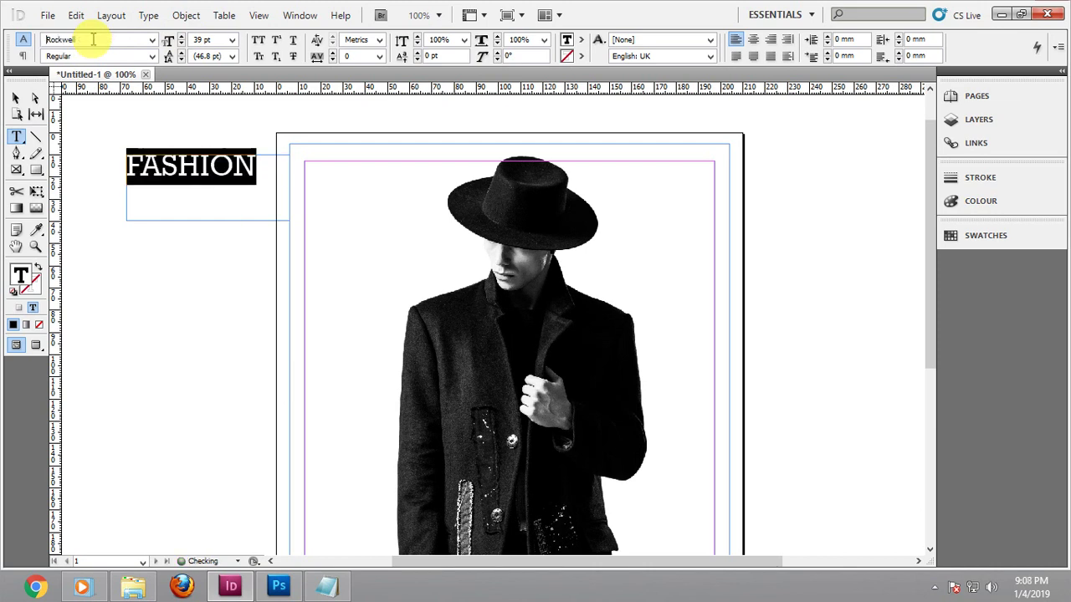
pyautogui.press('Up')
pyautogui.press('Up')
pyautogui.press('Up')
pyautogui.press('Up')
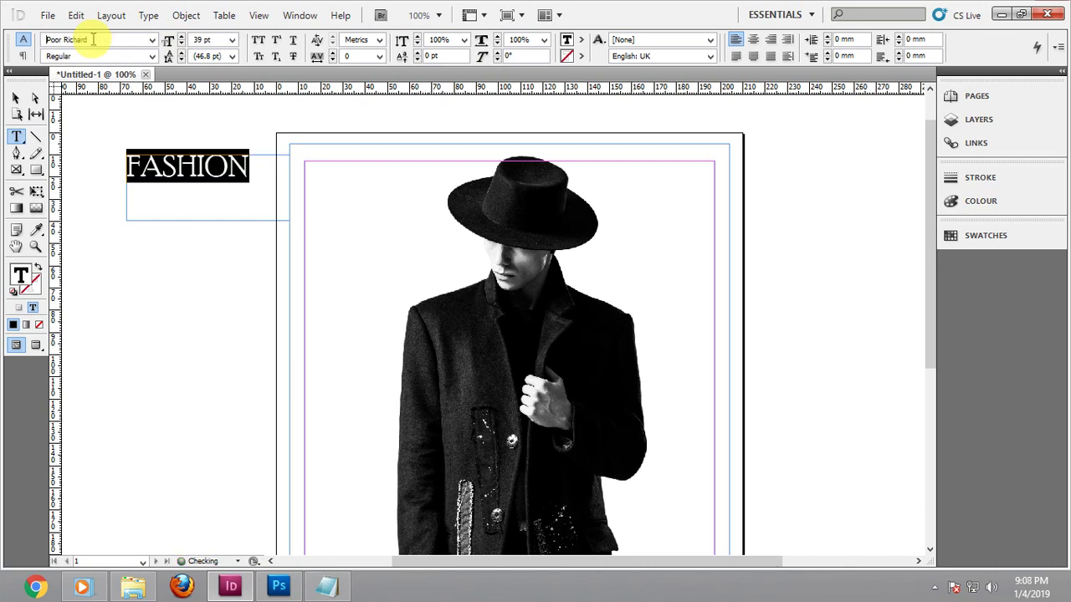
pyautogui.press('Up')
pyautogui.press('Up')
pyautogui.press('Up')
pyautogui.press('Up')
pyautogui.press('Up')
pyautogui.press('Up')
pyautogui.press('Up')
pyautogui.press('Up')
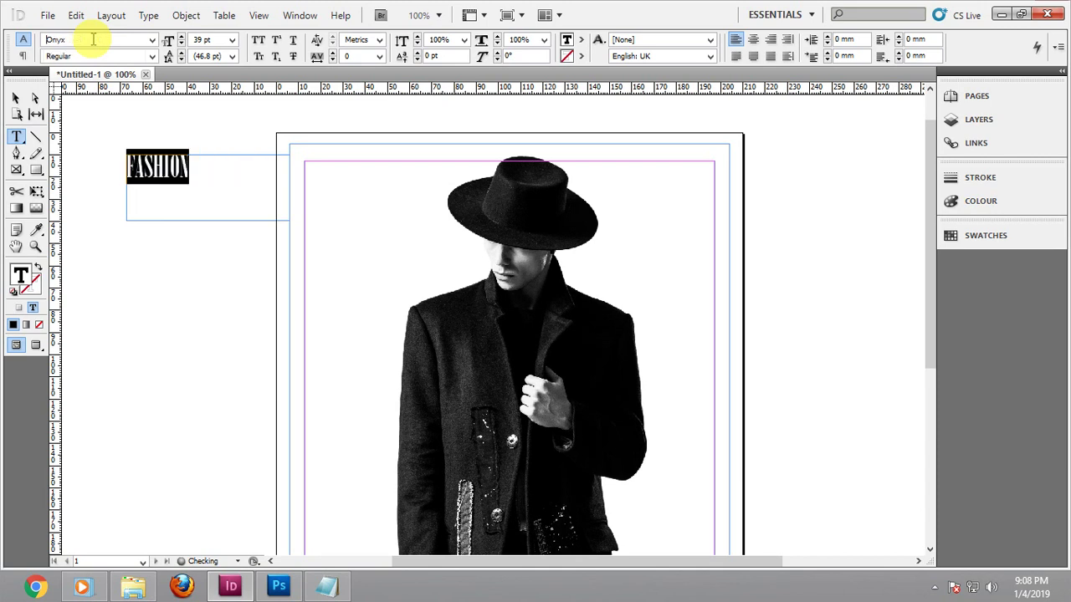
pyautogui.press('Up')
pyautogui.press('Up')
pyautogui.press('Up')
pyautogui.press('Up')
pyautogui.press('Up')
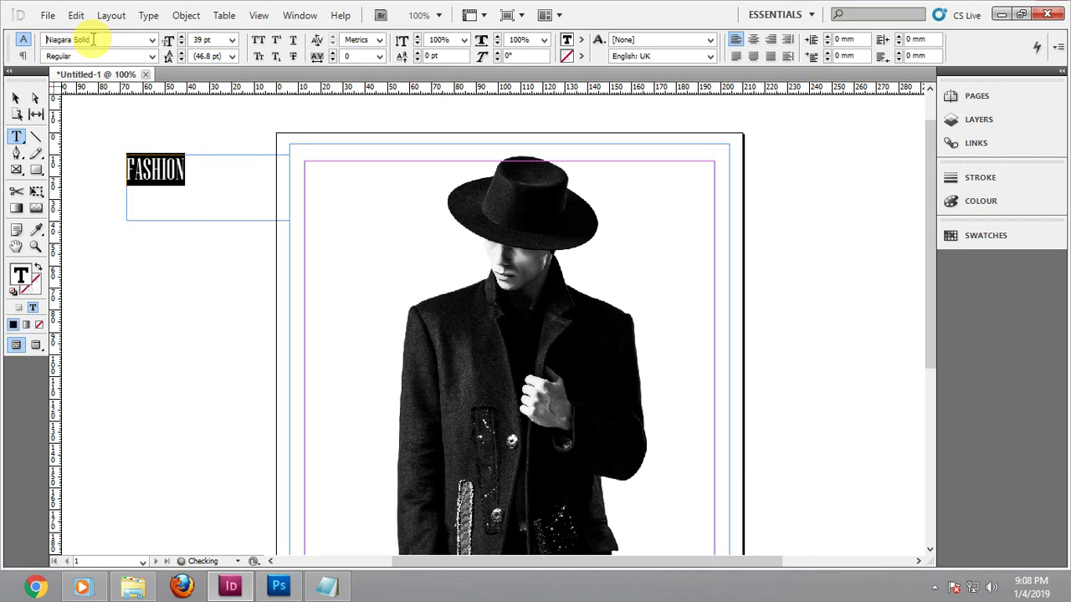
pyautogui.press('Up')
pyautogui.press('Up')
pyautogui.press('Up')
pyautogui.press('Up')
pyautogui.press('Up')
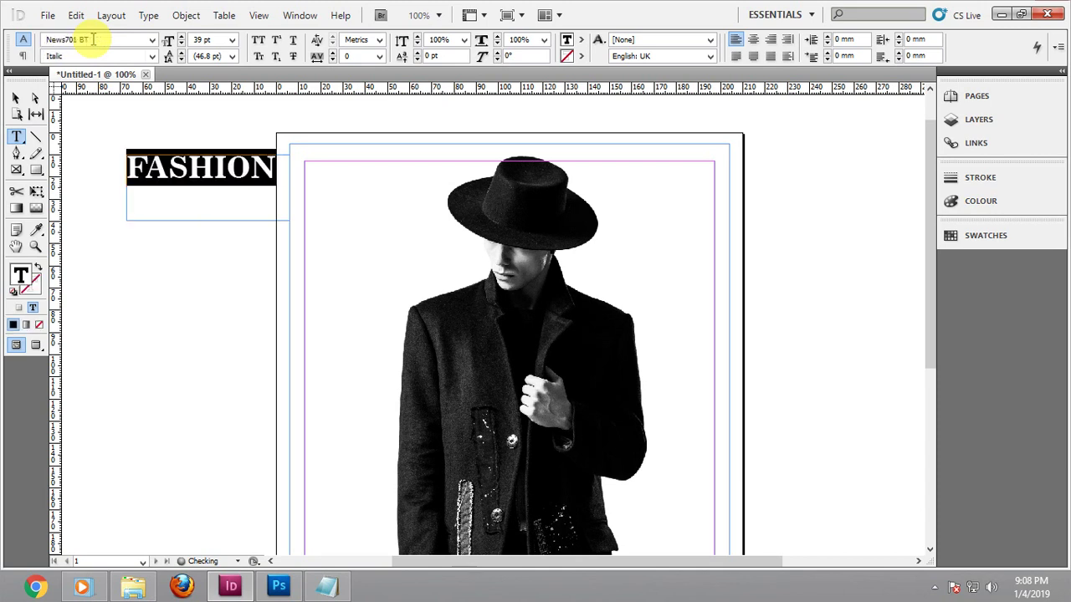
pyautogui.press('Up')
pyautogui.press('Up')
pyautogui.press('Down')
pyautogui.press('Down')
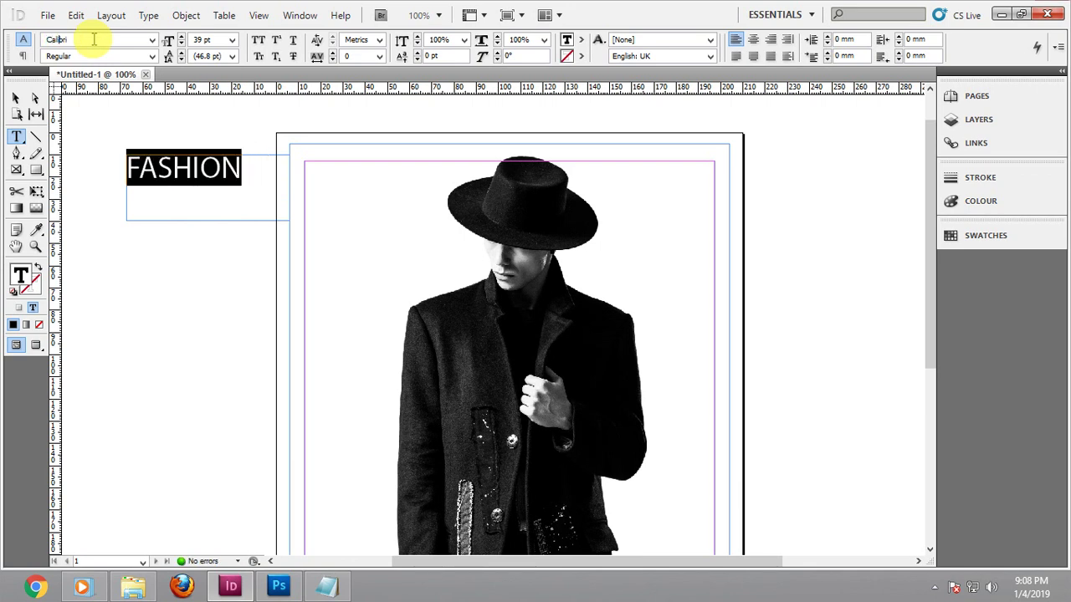
# Set the FASHION text in Calibri Bold
pyautogui.press('Return')
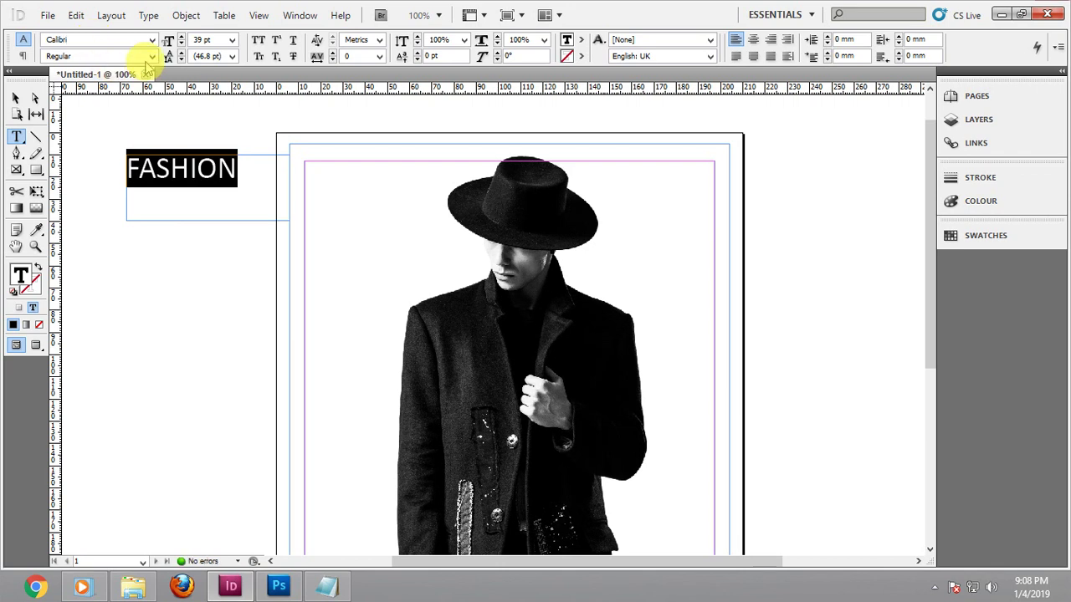
pyautogui.click(151, 55)
pyautogui.click(105, 131)
pyautogui.click(191, 195)
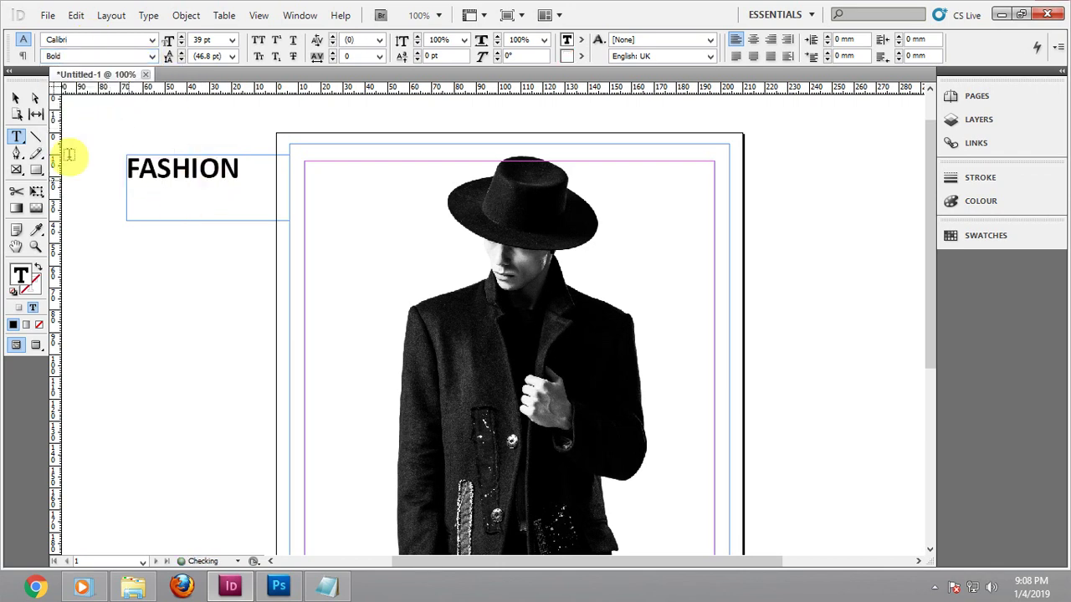
# Fit the frame to the FASHION text and move it over the man's hat, centered horizontally on the page
pyautogui.click(15, 98)
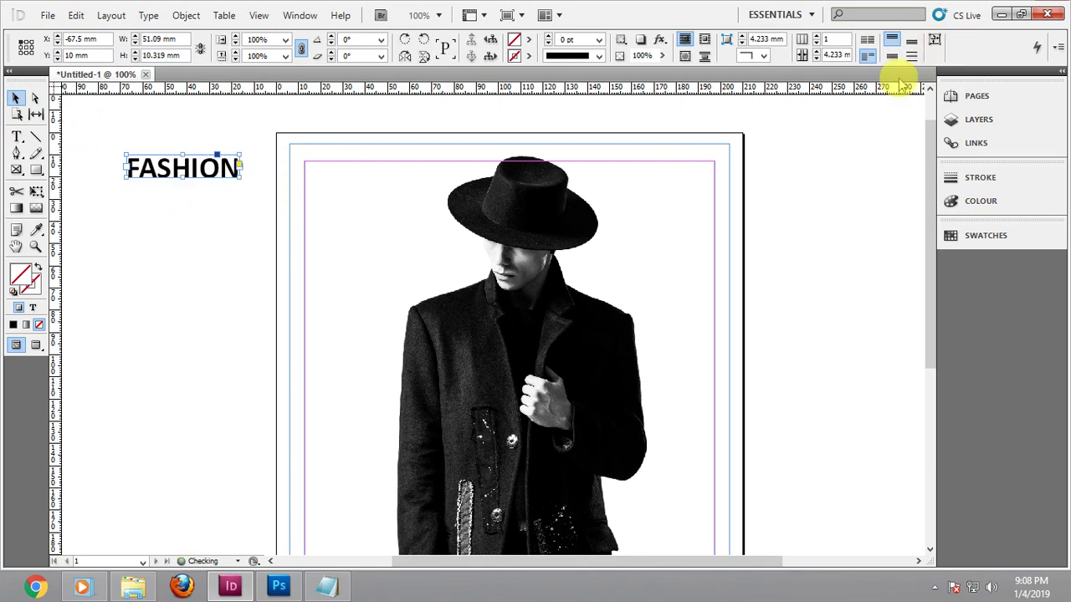
pyautogui.moveTo(198, 168); pyautogui.dragTo(521, 193)
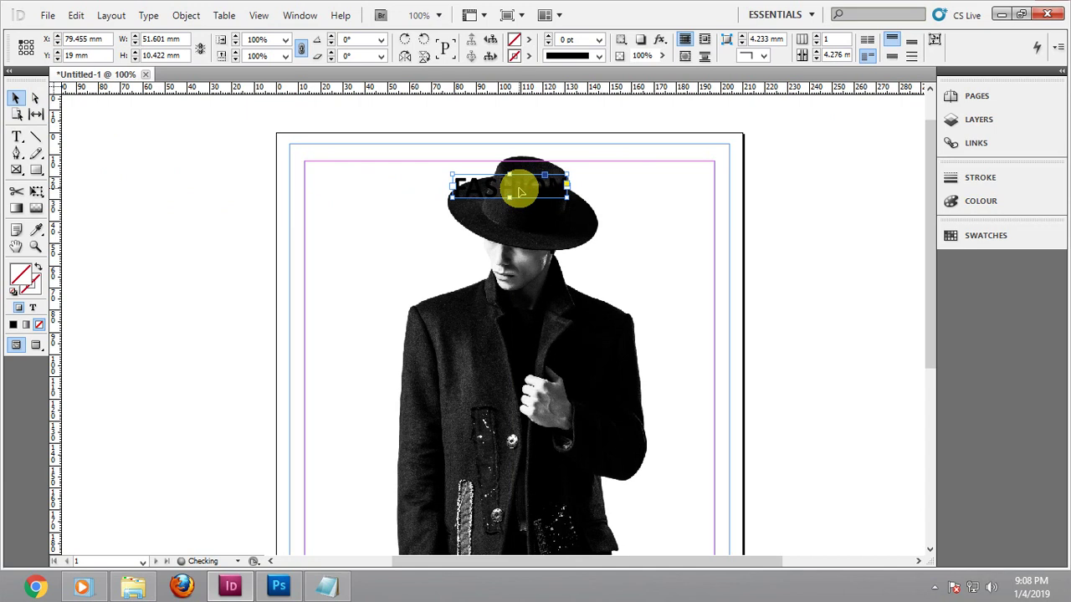
# Scale up the FASHION frame with its text to about 82 by 17 mm
pyautogui.hotkey('ctrl', '.')
pyautogui.hotkey('ctrl', '.')
pyautogui.hotkey('ctrl', '.')
pyautogui.hotkey('ctrl', '.')
pyautogui.hotkey('ctrl', '.')
pyautogui.hotkey('ctrl', '.')
pyautogui.hotkey('ctrl', '.')
pyautogui.hotkey('ctrl', '.')
pyautogui.hotkey('ctrl', '.')
pyautogui.hotkey('ctrl', '.')
pyautogui.hotkey('ctrl', '.')
pyautogui.hotkey('ctrl', '.')
pyautogui.hotkey('ctrl', '.')
pyautogui.hotkey('ctrl', '.')
pyautogui.hotkey('ctrl', '.')
pyautogui.hotkey('ctrl', '.')
pyautogui.hotkey('ctrl', '.')
pyautogui.hotkey('ctrl', '.')
pyautogui.hotkey('ctrl', '.')
pyautogui.hotkey('ctrl', '.')
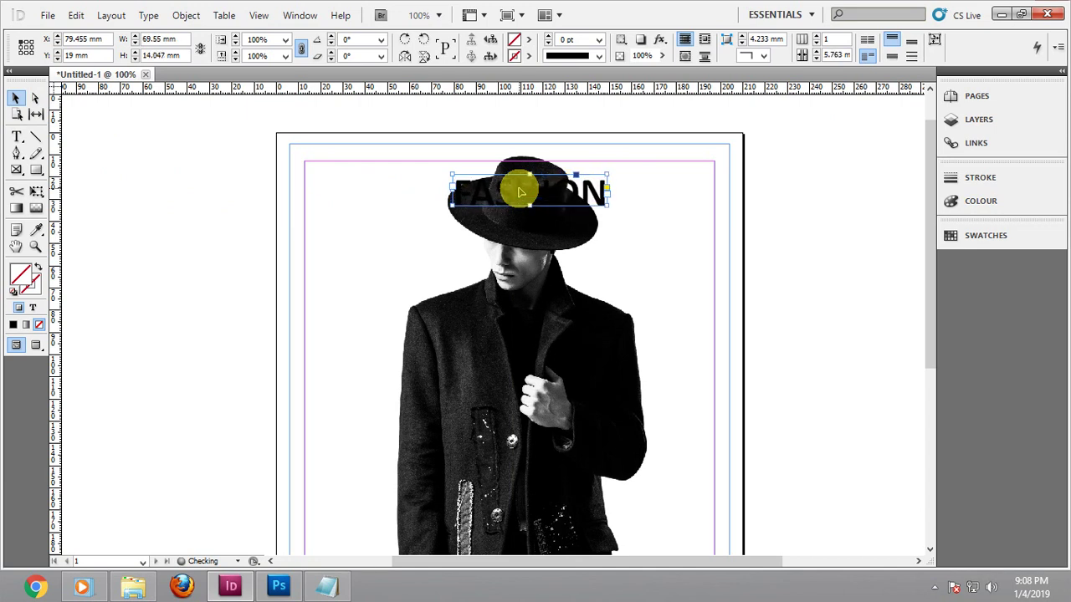
pyautogui.hotkey('ctrl', '.')
pyautogui.hotkey('ctrl', '.')
pyautogui.hotkey('ctrl', '.')
pyautogui.hotkey('ctrl', '.')
pyautogui.hotkey('ctrl', '.')
pyautogui.hotkey('ctrl', '.')
pyautogui.hotkey('ctrl', '.')
pyautogui.hotkey('ctrl', '.')
pyautogui.hotkey('ctrl', '.')
pyautogui.hotkey('ctrl', '.')
pyautogui.hotkey('ctrl', '.')
pyautogui.hotkey('ctrl', '.')
pyautogui.hotkey('ctrl', '.')
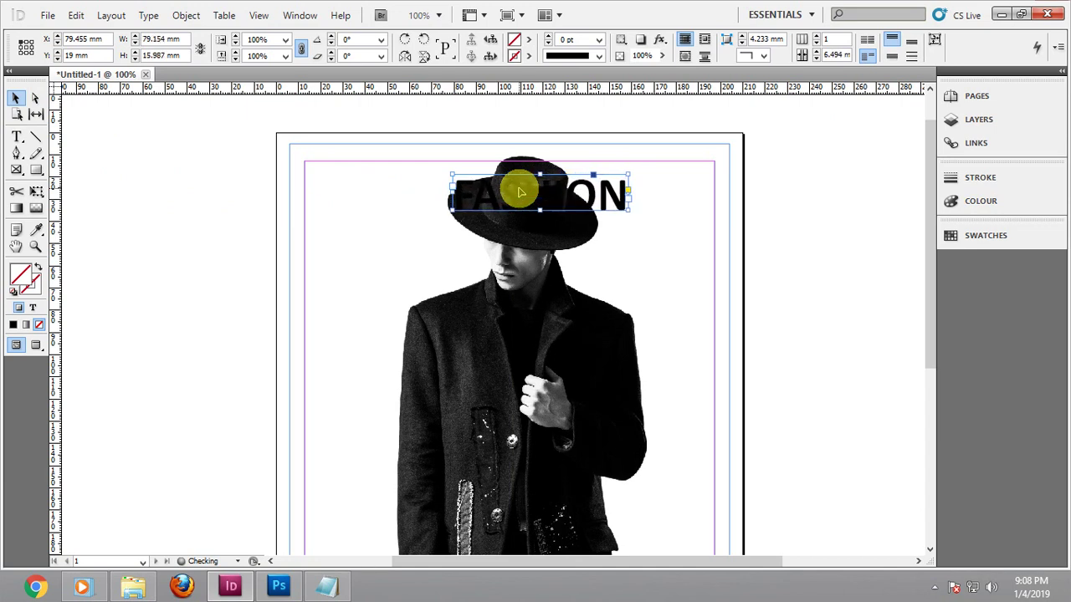
pyautogui.hotkey('ctrl', '.')
pyautogui.hotkey('ctrl', '.')
pyautogui.hotkey('ctrl', '.')
pyautogui.hotkey('ctrl', '.')
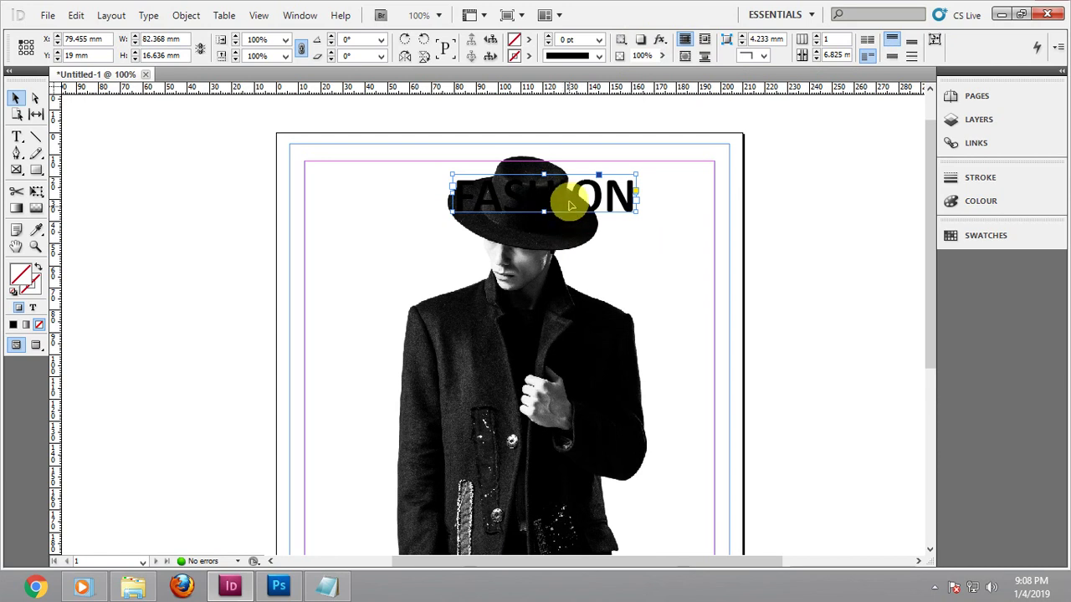
# Try recentering FASHION slightly higher on the hat and enlarging only its text, and undo both changes
pyautogui.moveTo(566, 201); pyautogui.dragTo(536, 193)
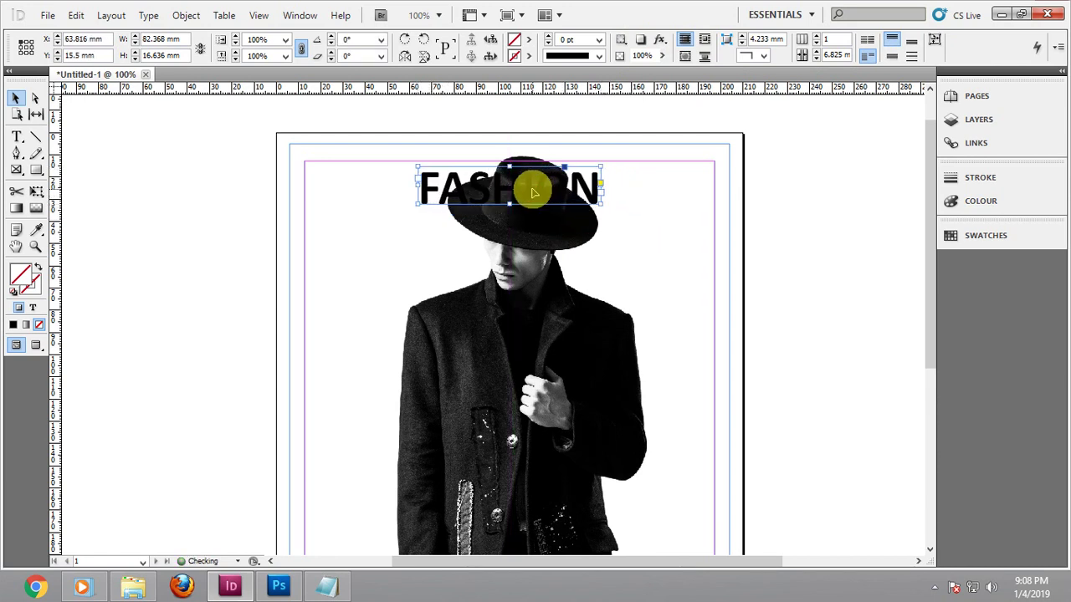
pyautogui.hotkey('ctrl', 'shift', '.')
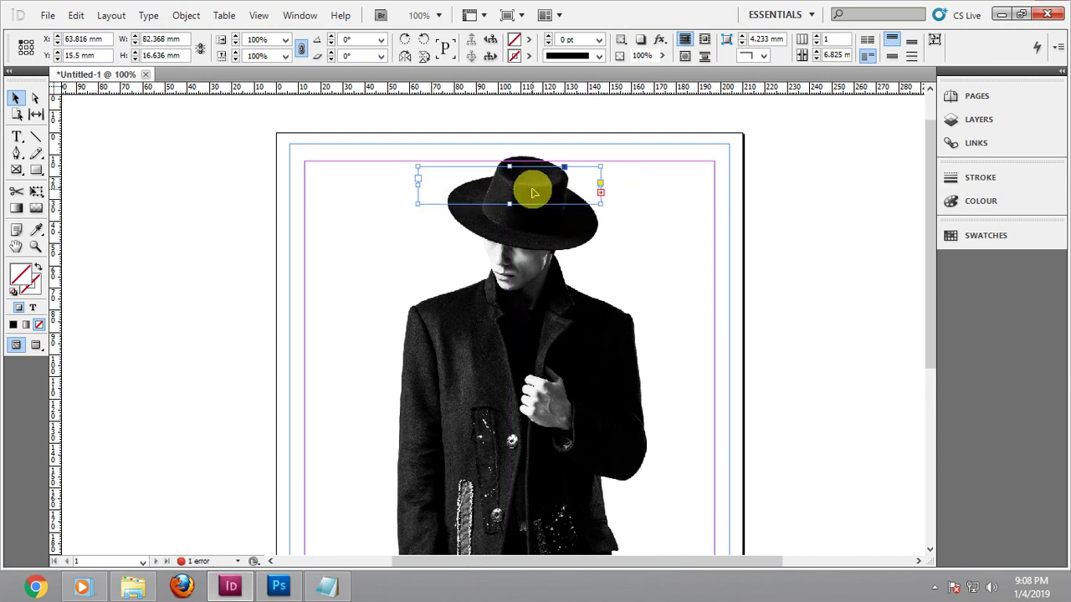
pyautogui.hotkey('ctrl', 'z')
pyautogui.hotkey('ctrl', 'z')
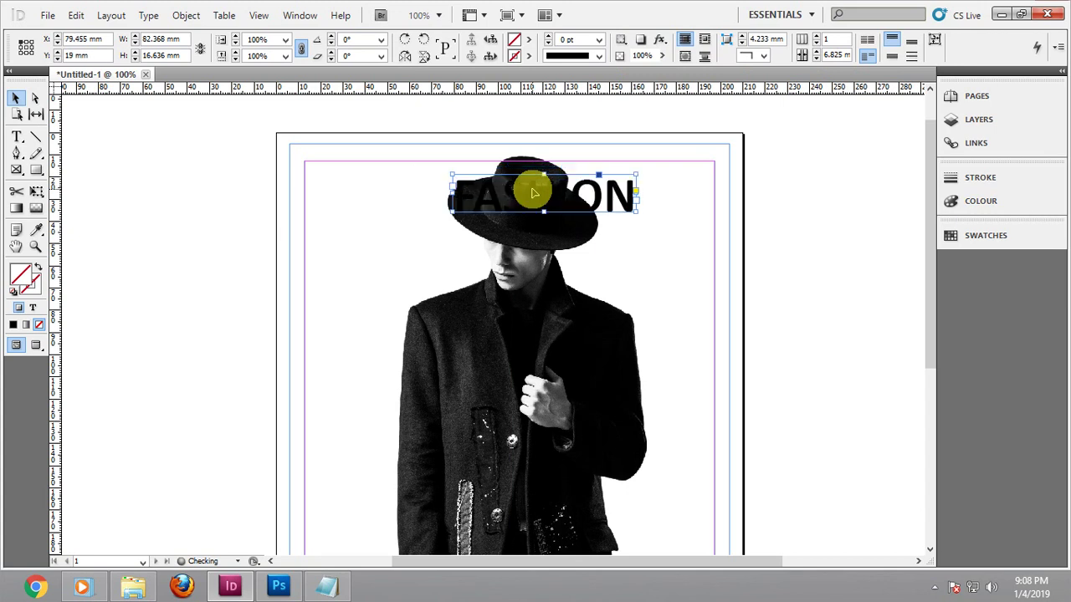
# Scale up the FASHION frame and its text further to about 119 by 24 mm
pyautogui.hotkey('ctrl', '.')
pyautogui.hotkey('ctrl', '.')
pyautogui.hotkey('ctrl', '.')
pyautogui.hotkey('ctrl', '.')
pyautogui.hotkey('ctrl', '.')
pyautogui.hotkey('ctrl', '.')
pyautogui.hotkey('ctrl', '.')
pyautogui.hotkey('ctrl', '.')
pyautogui.hotkey('ctrl', '.')
pyautogui.hotkey('ctrl', '.')
pyautogui.hotkey('ctrl', '.')
pyautogui.hotkey('ctrl', '.')
pyautogui.hotkey('ctrl', '.')
pyautogui.hotkey('ctrl', '.')
pyautogui.hotkey('ctrl', '.')
pyautogui.hotkey('ctrl', '.')
pyautogui.hotkey('ctrl', '.')
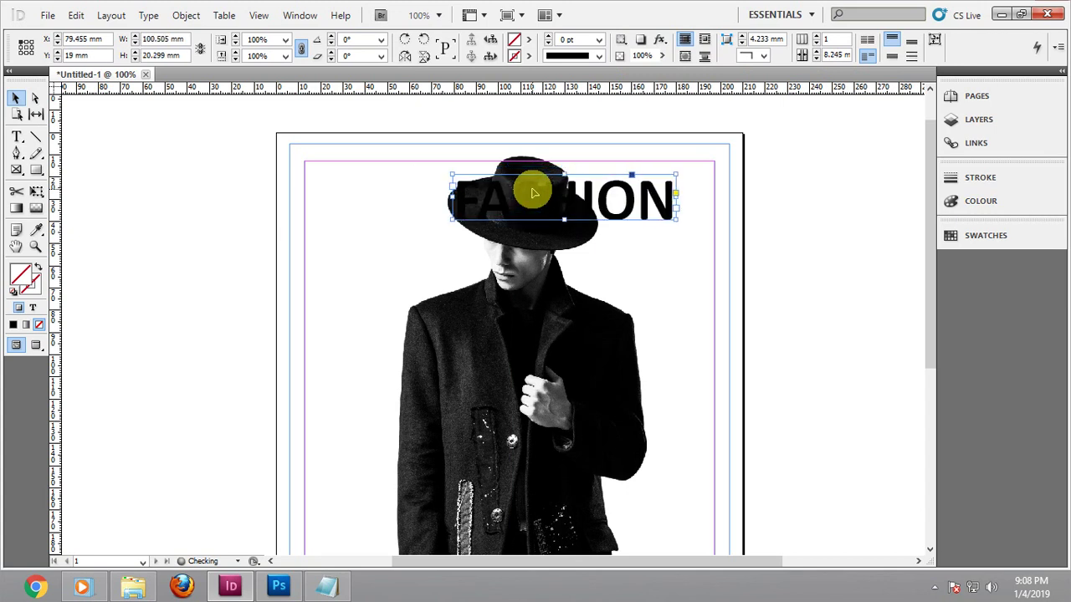
pyautogui.hotkey('ctrl', 'alt', '.')
pyautogui.hotkey('ctrl', 'alt', '.')
pyautogui.hotkey('ctrl', 'alt', '.')
pyautogui.hotkey('ctrl', 'alt', '.')
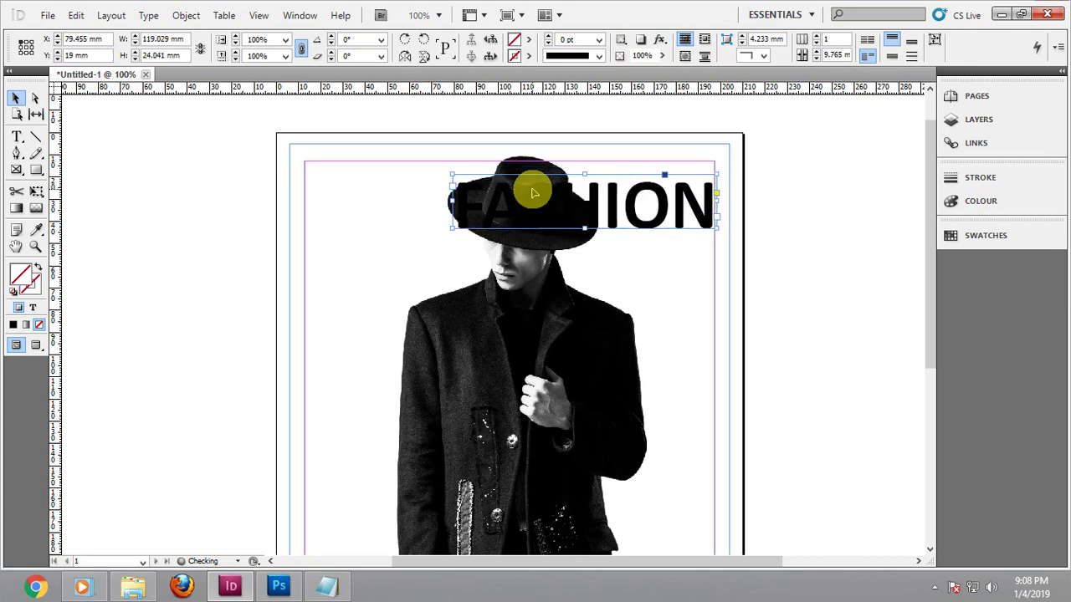
# Scale up the FASHION frame together with its text to about 165 by 33 mm
pyautogui.hotkey('ctrl', 'alt', '.')
pyautogui.hotkey('ctrl', 'alt', '.')
pyautogui.hotkey('ctrl', 'alt', '.')
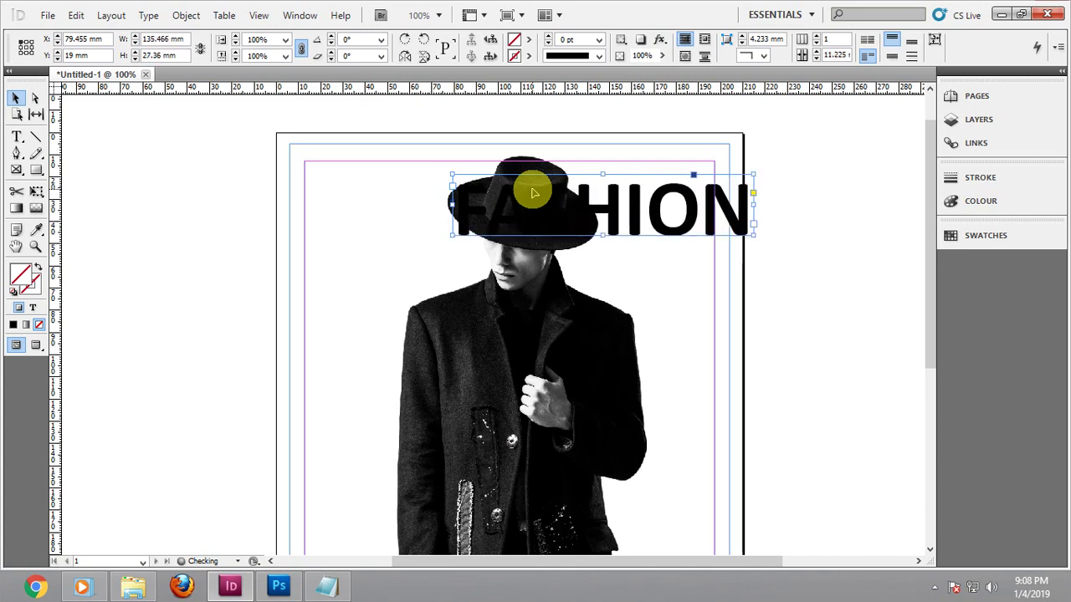
pyautogui.hotkey('ctrl', 'alt', '.')
pyautogui.hotkey('ctrl', 'alt', '.')
pyautogui.hotkey('ctrl', 'alt', '.')
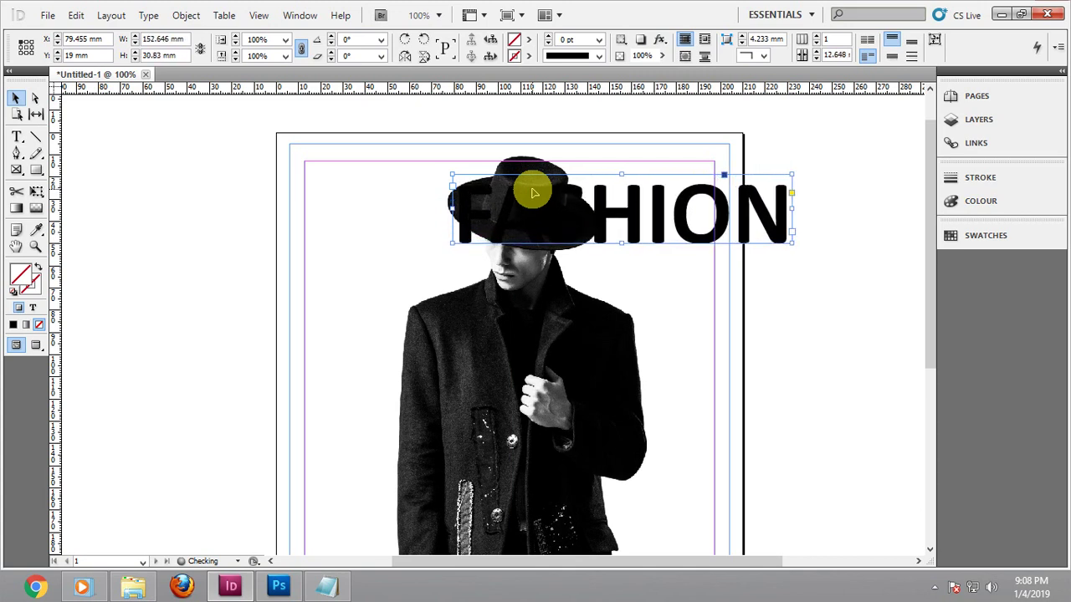
pyautogui.hotkey('ctrl', 'alt', '.')
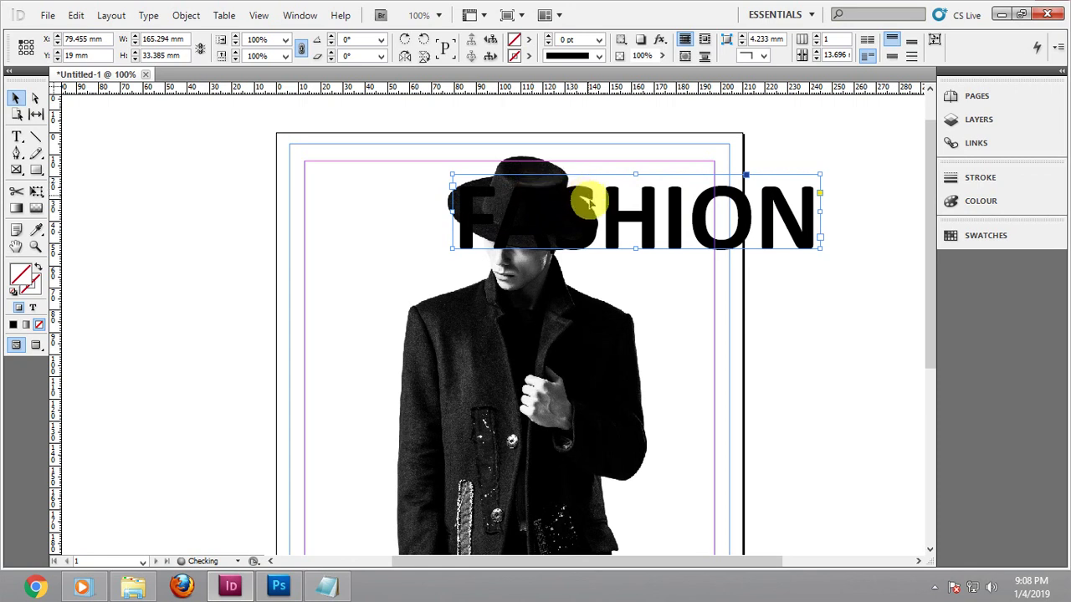
# Move FASHION to the horizontal center of the page, about 10 mm below the top edge, and preview the page without guides
pyautogui.moveTo(635, 226); pyautogui.dragTo(514, 207)
pyautogui.press('w')
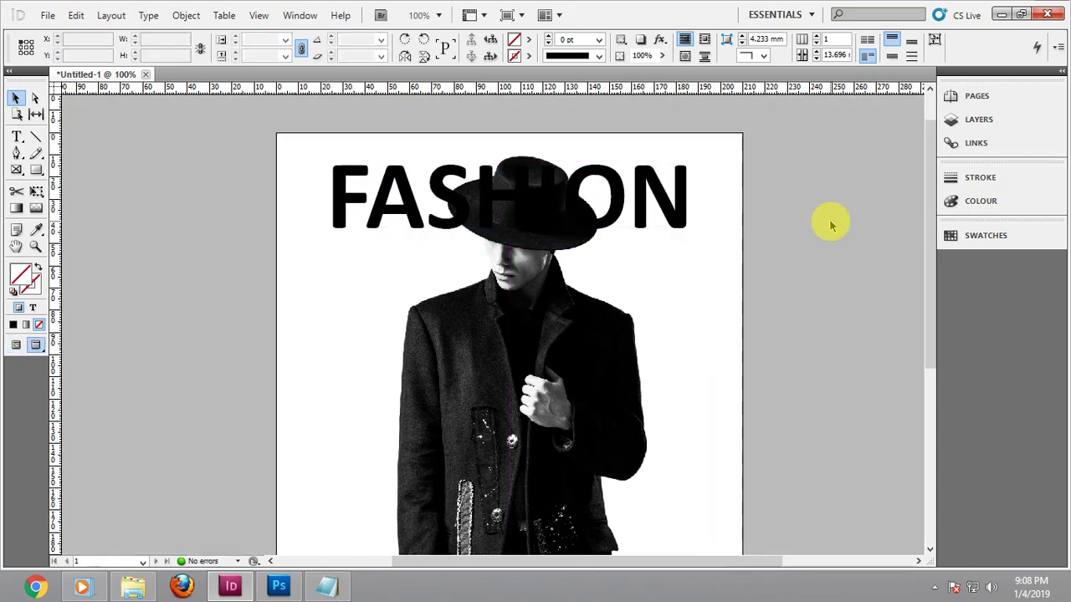
pyautogui.click(824, 224)
pyautogui.click(682, 212)
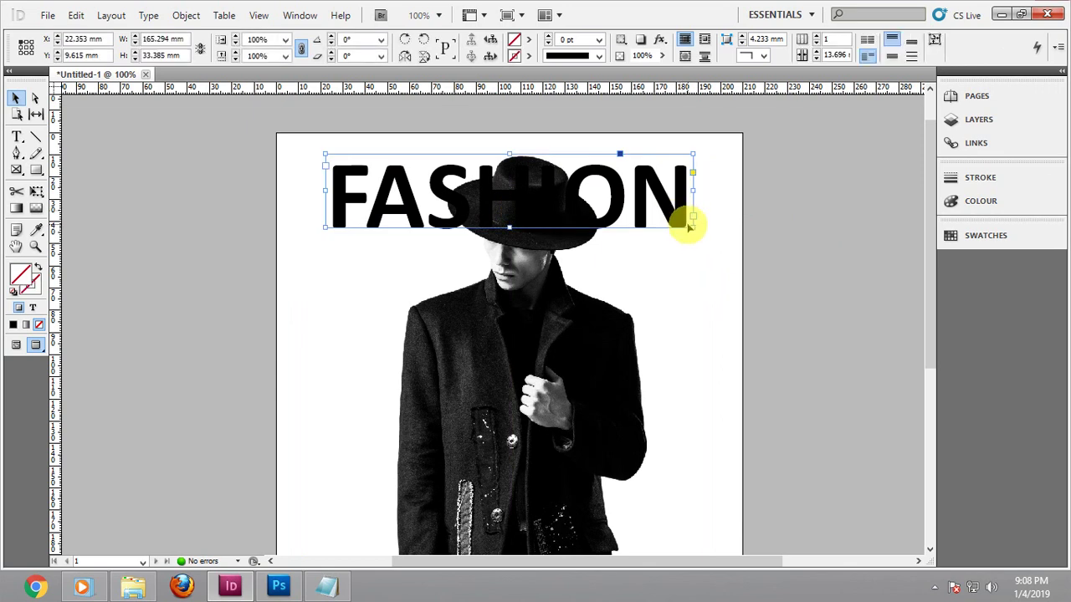
# Enlarge only the FASHION frame to about 183 by 37 mm, starting at the margin corner, and set its text size to 133 pt
pyautogui.moveTo(692, 228); pyautogui.dragTo(707, 239)
pyautogui.moveTo(661, 222); pyautogui.dragTo(643, 209)
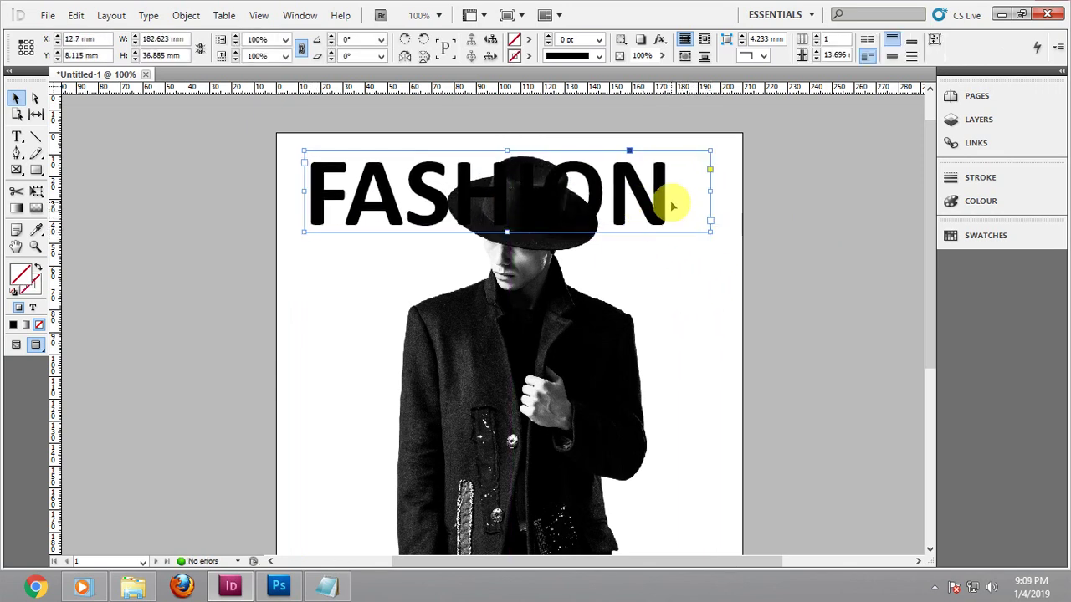
pyautogui.doubleClick(671, 206)
pyautogui.hotkey('ctrl', 'a')
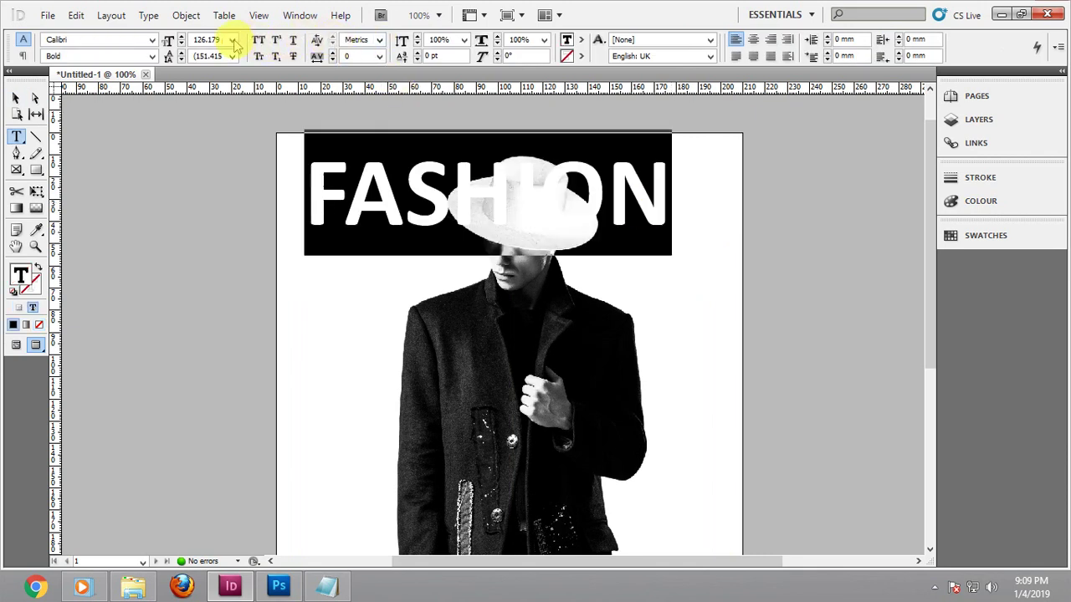
pyautogui.click(182, 36)
pyautogui.click(182, 36)
pyautogui.click(181, 36)
pyautogui.click(181, 36)
pyautogui.click(182, 36)
pyautogui.click(182, 36)
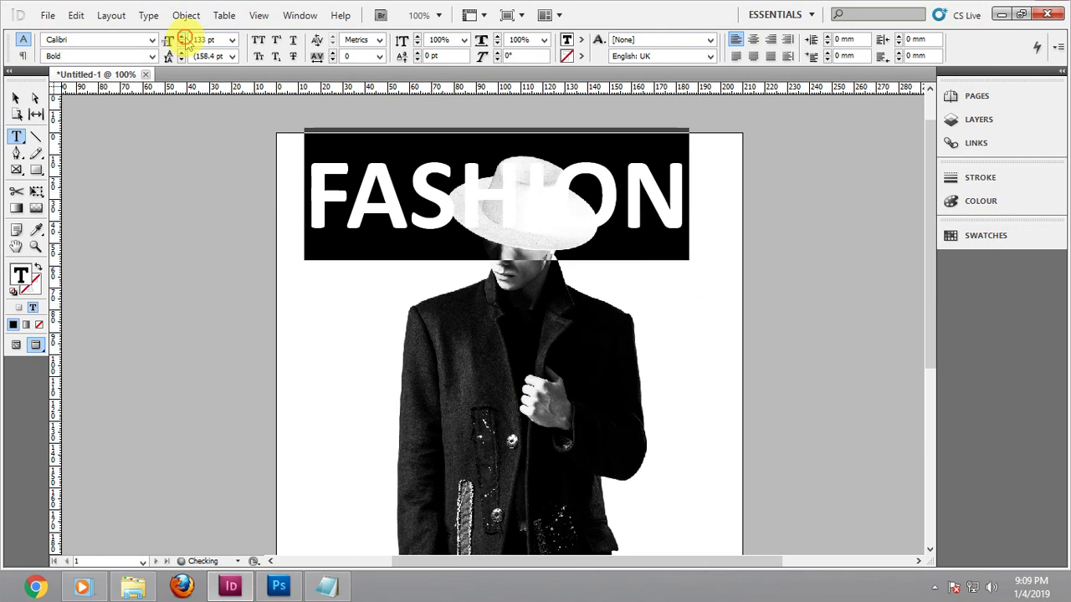
pyautogui.click(181, 36)
# Fit the frame to the FASHION text and nudge it right to about X 19.7 mm
pyautogui.click(14, 98)
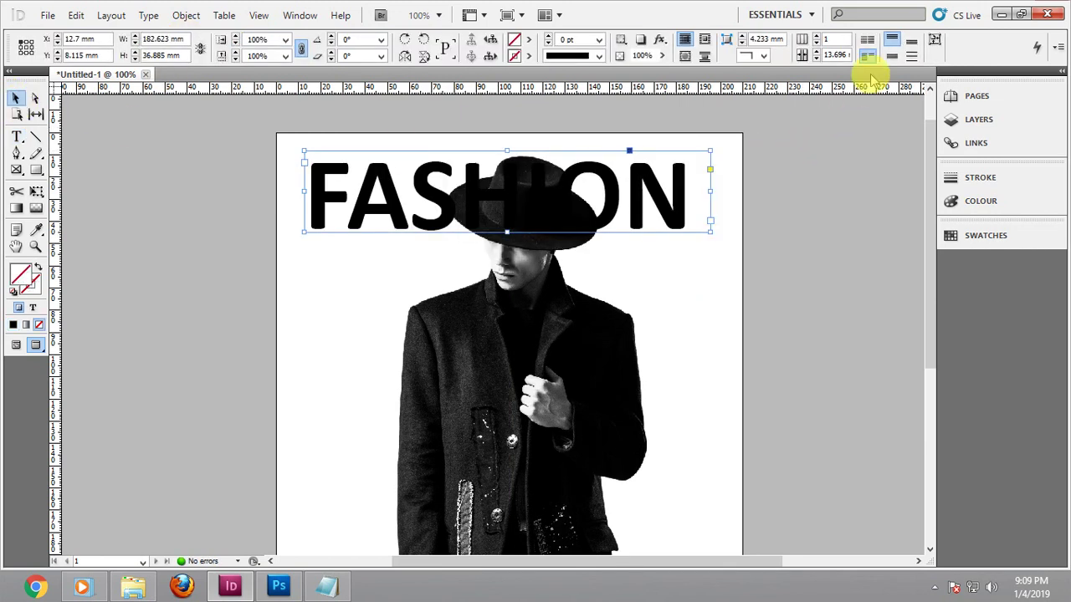
pyautogui.press('Right')
pyautogui.press('Right')
pyautogui.press('Right')
pyautogui.press('Right')
pyautogui.press('Right')
pyautogui.press('Right')
pyautogui.press('Right')
pyautogui.press('Right')
pyautogui.press('Right')
pyautogui.press('Right')
pyautogui.press('Right')
pyautogui.press('Right')
pyautogui.press('Right')
pyautogui.press('Right')
pyautogui.press('Right')
pyautogui.press('Right')
pyautogui.press('Right')
pyautogui.press('Right')
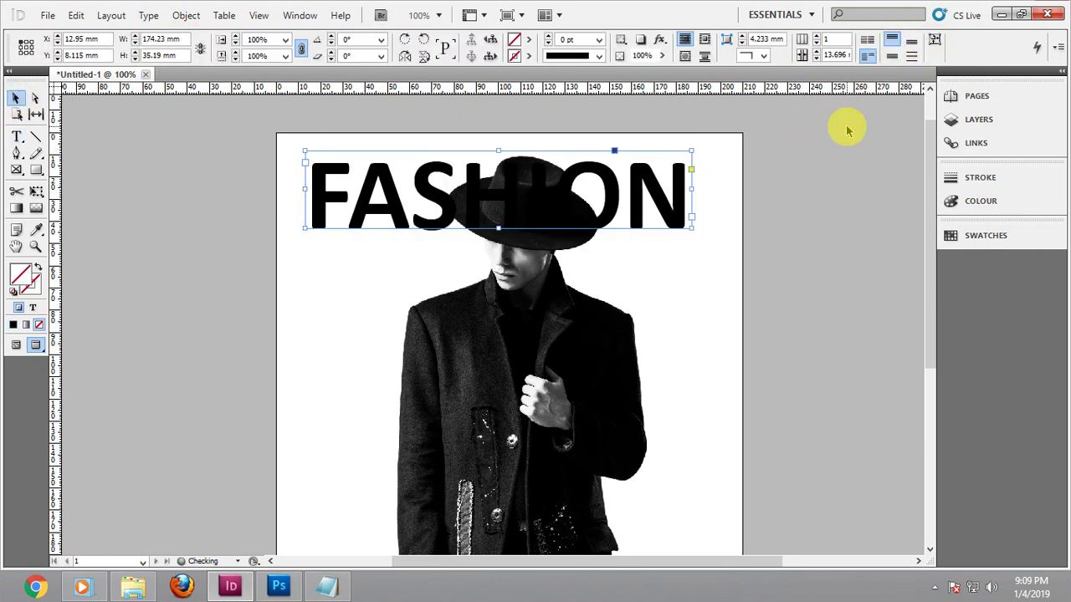
pyautogui.press('Right')
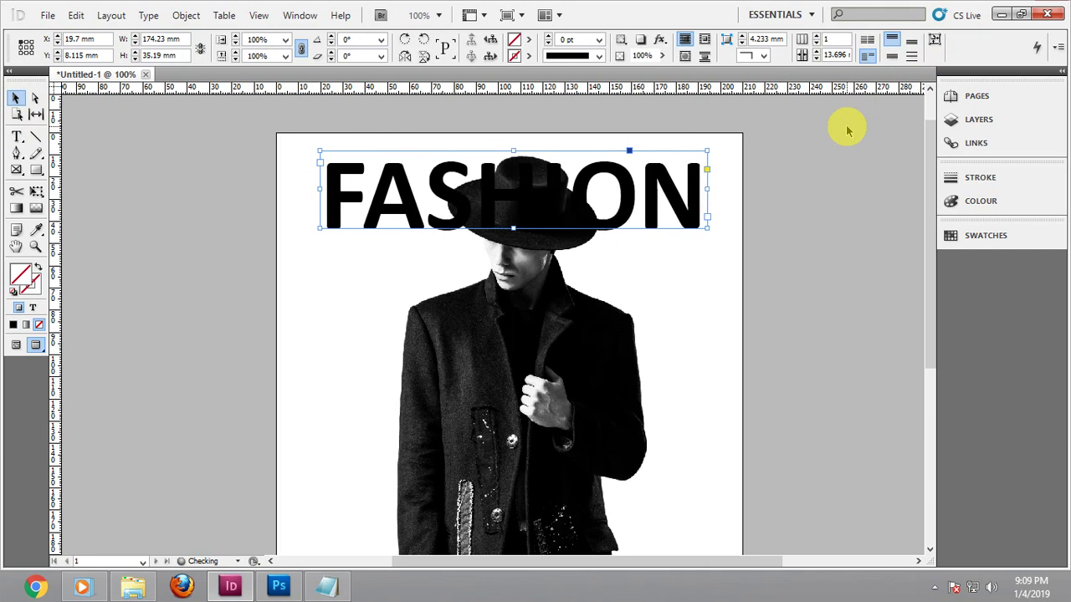
# Try the yellow swatch C=0 M=0 Y=100 K=0 as the fill of the whole FASHION text
pyautogui.doubleClick(617, 192)
pyautogui.hotkey('ctrl', 'a')
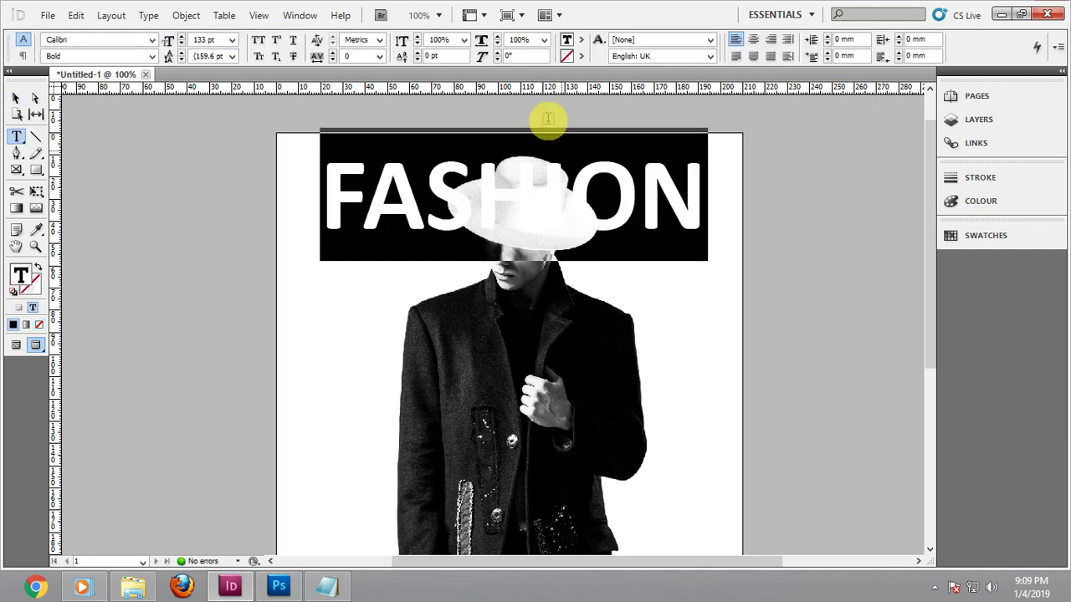
pyautogui.click(591, 55)
pyautogui.click(616, 168)
pyautogui.click(342, 206)
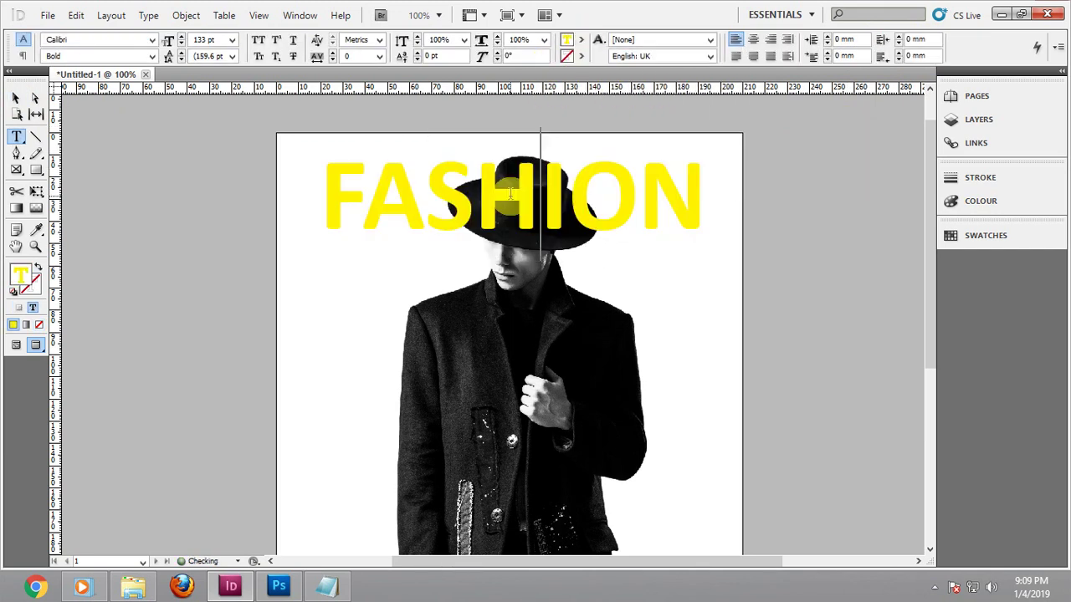
# Fill the whole FASHION text with the red swatch C=15 M=100 Y=100 K=0
pyautogui.doubleClick(342, 206)
pyautogui.click(580, 40)
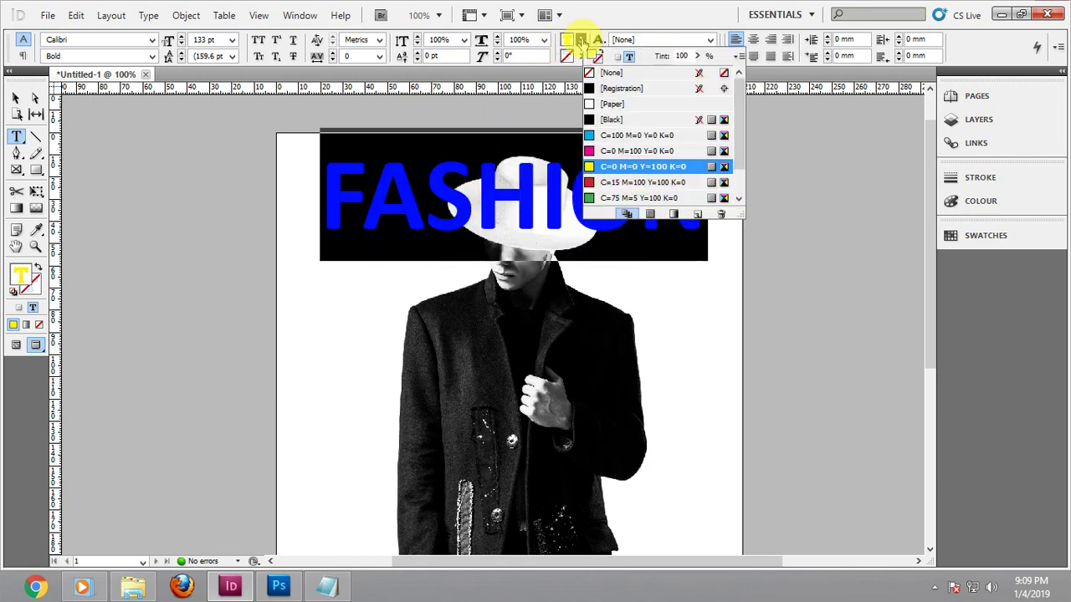
pyautogui.click(619, 182)
pyautogui.click(585, 194)
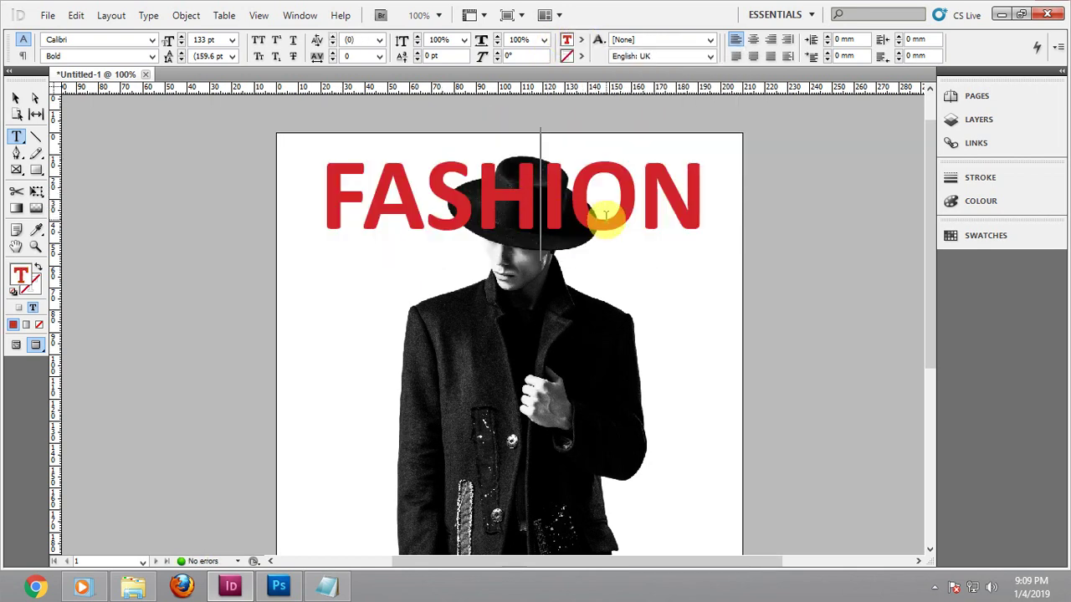
# Try Bradley Hand ITC as the font of FASHION and enlarge its frame to about 210 by 49 mm
pyautogui.hotkey('ctrl', 'a')
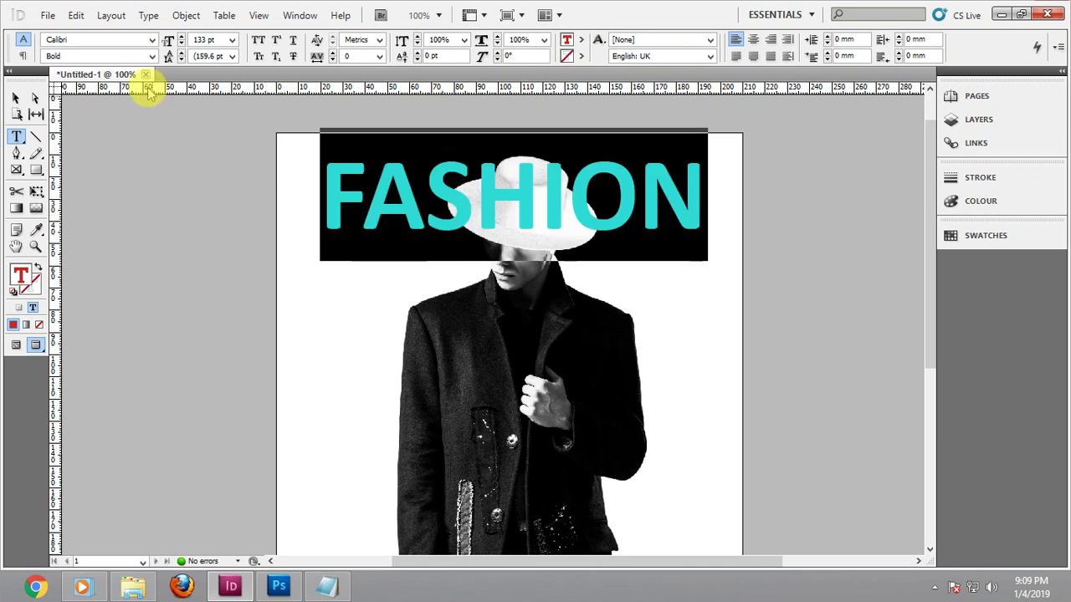
pyautogui.click(116, 42)
pyautogui.press('Up')
pyautogui.press('Up')
pyautogui.press('Up')
pyautogui.press('Up')
pyautogui.press('Up')
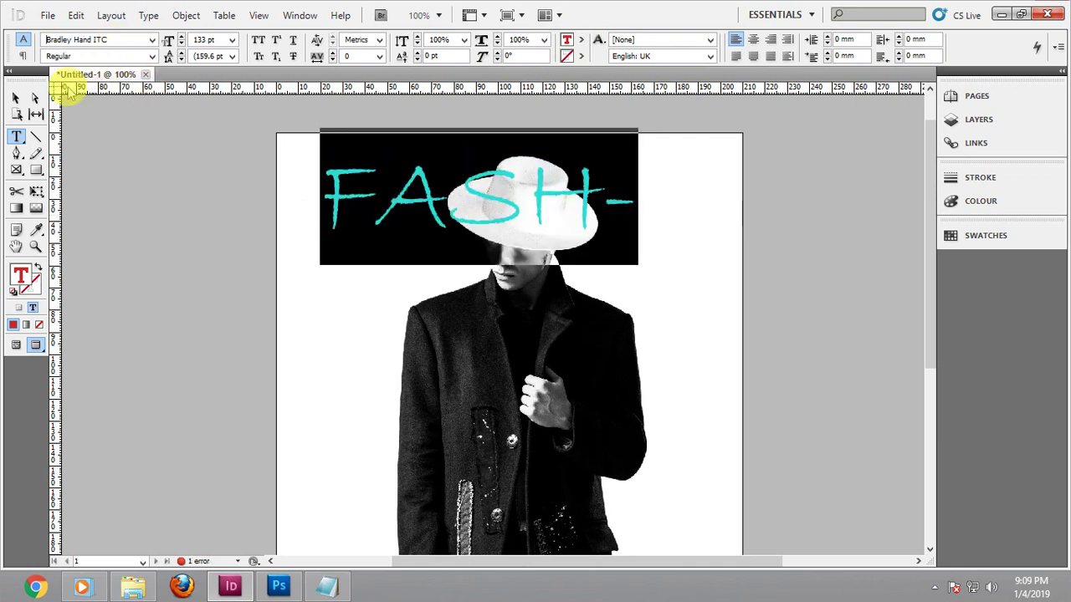
pyautogui.click(16, 98)
pyautogui.moveTo(707, 228); pyautogui.dragTo(789, 259)
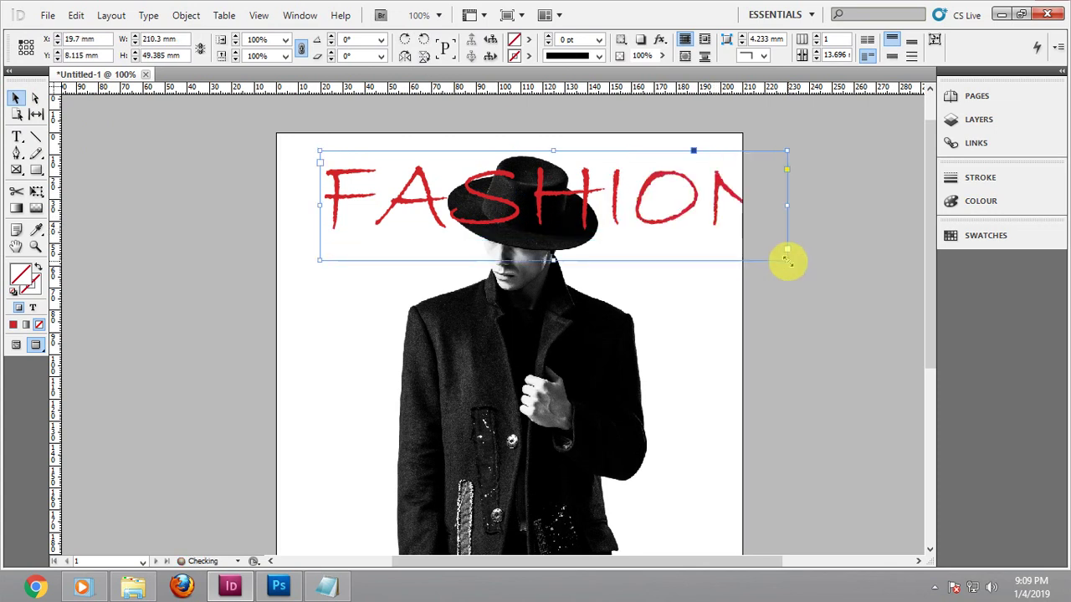
# Go through other fonts for the FASHION text and set it to Times New Roman Bold
pyautogui.doubleClick(627, 220)
pyautogui.hotkey('ctrl', 'a')
pyautogui.click(93, 40)
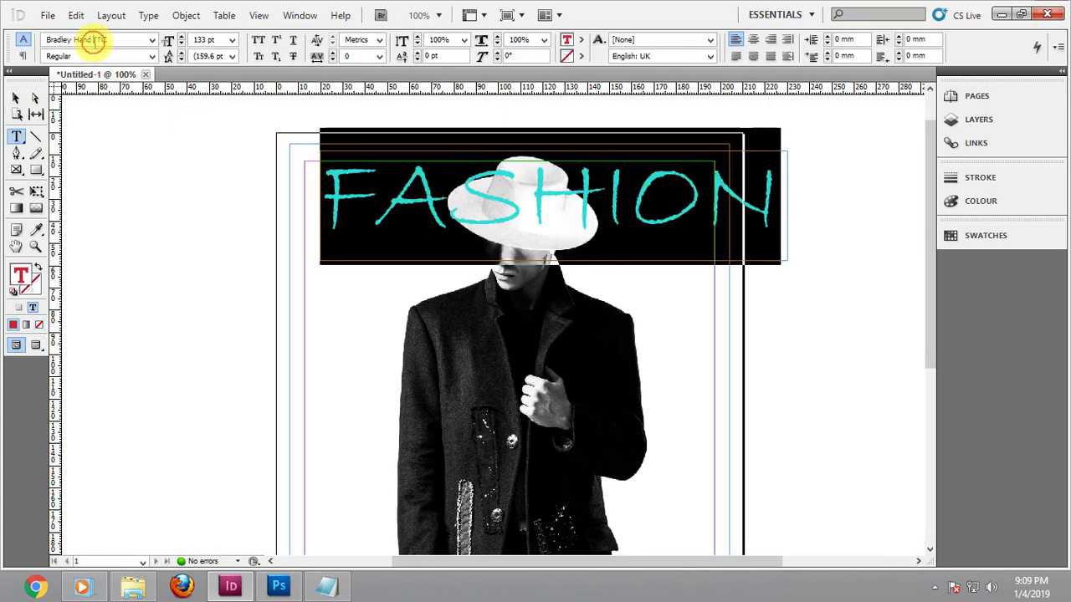
pyautogui.press('Up')
pyautogui.press('Up')
pyautogui.press('Up')
pyautogui.press('Up')
pyautogui.press('Up')
pyautogui.press('Up')
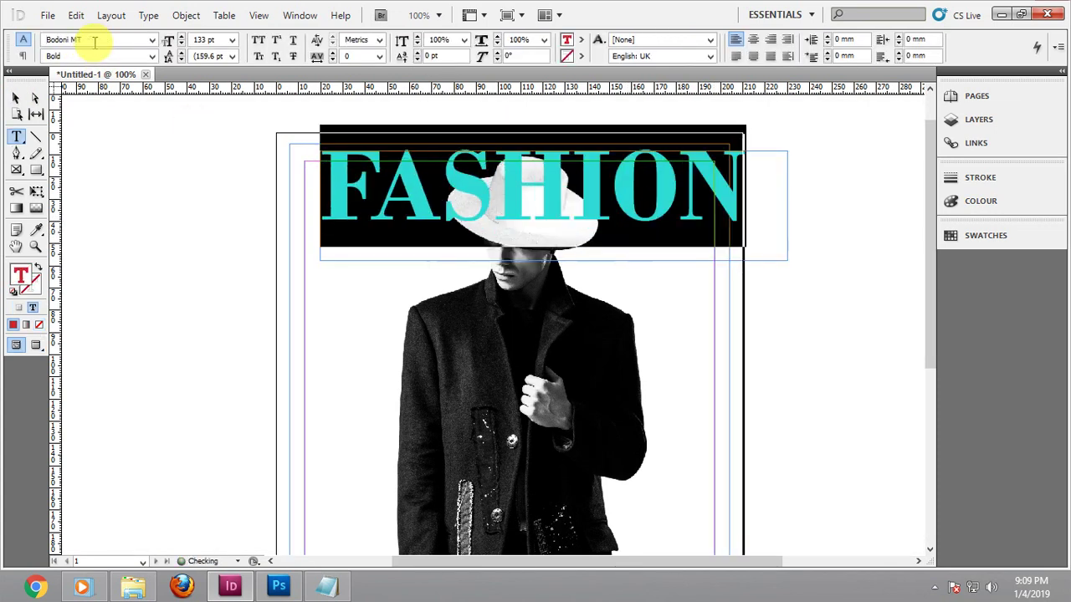
pyautogui.press('Up')
pyautogui.press('Up')
pyautogui.press('Up')
pyautogui.press('Up')
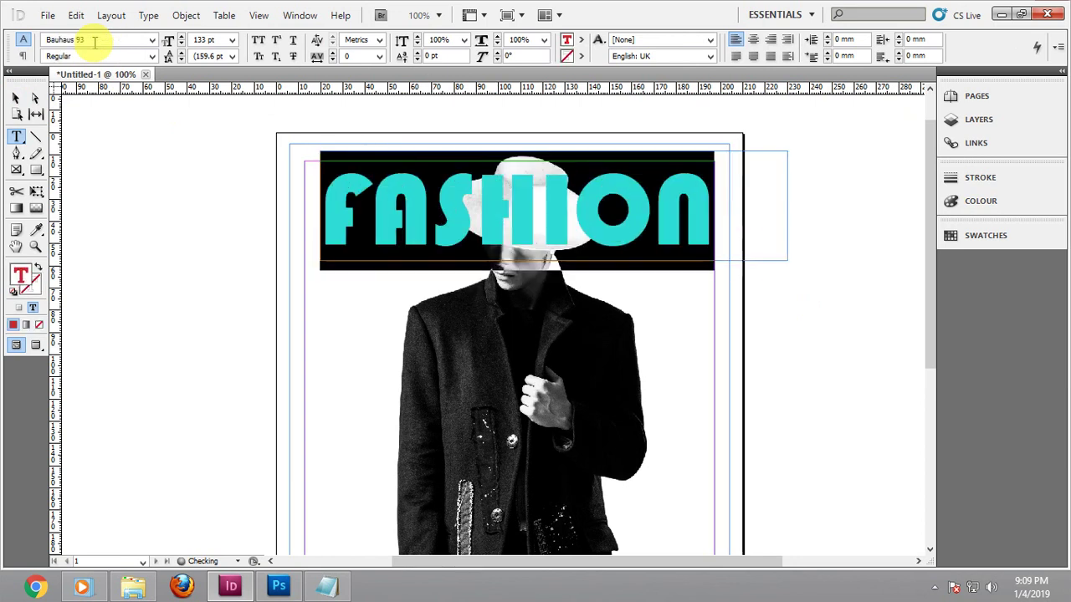
pyautogui.press('Up')
pyautogui.press('Down')
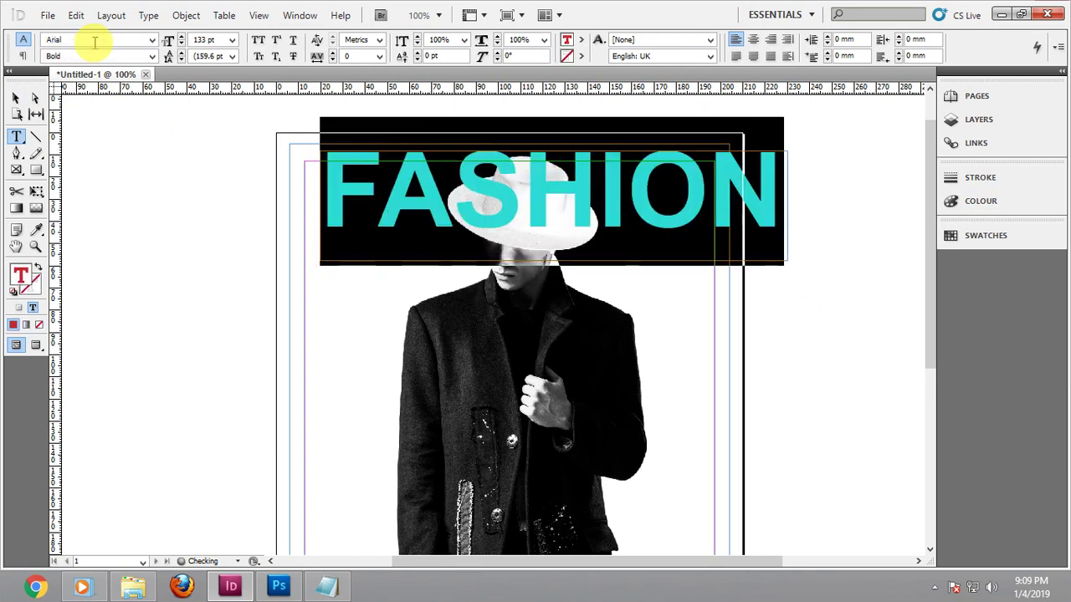
pyautogui.press('Up')
pyautogui.press('Up')
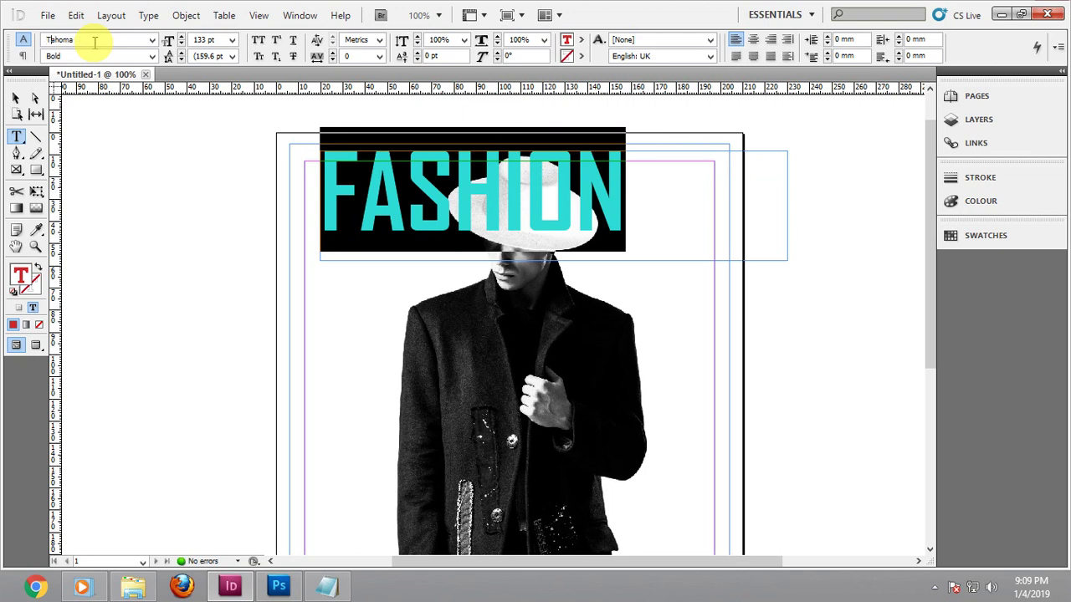
pyautogui.press('Return')
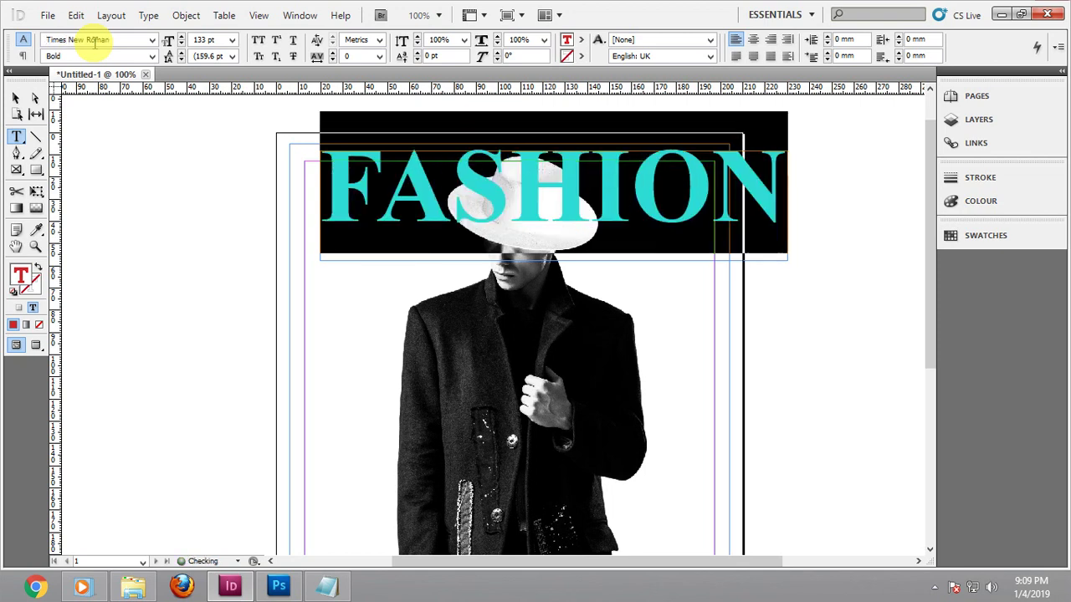
pyautogui.click(17, 101)
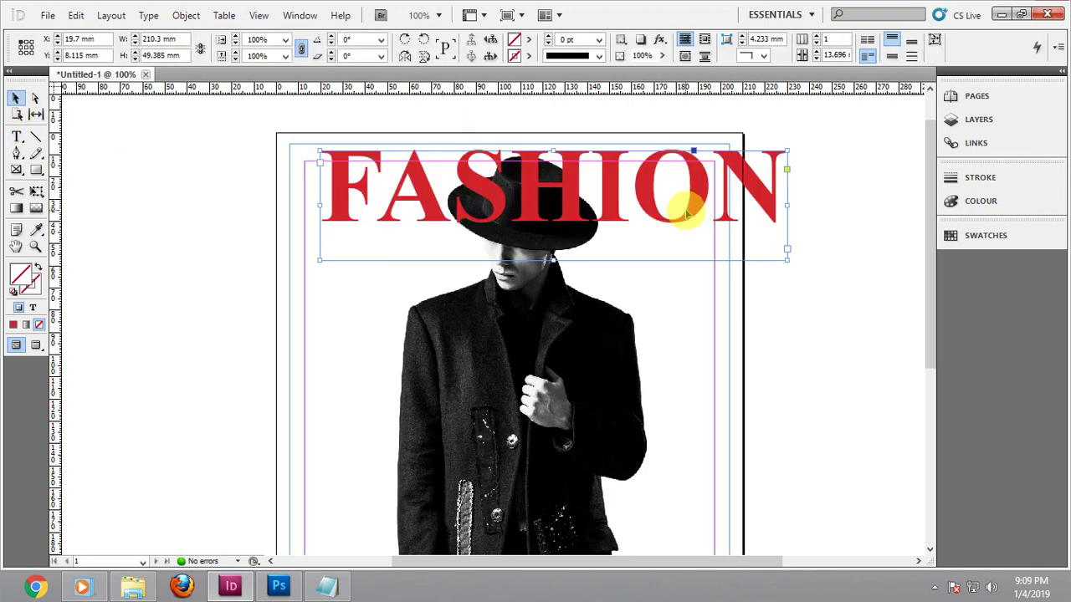
# Move FASHION to the page's left edge at Y 12.7 mm and scale the frame and text down to about 176 mm wide
pyautogui.moveTo(686, 214); pyautogui.dragTo(649, 225)
pyautogui.hotkey('ctrl', ',')
pyautogui.hotkey('ctrl', ',')
pyautogui.hotkey('ctrl', ',')
pyautogui.hotkey('ctrl', ',')
pyautogui.hotkey('ctrl', ',')
pyautogui.hotkey('ctrl', ',')
pyautogui.hotkey('ctrl', ',')
pyautogui.hotkey('ctrl', ',')
pyautogui.hotkey('ctrl', ',')
pyautogui.hotkey('ctrl', ',')
pyautogui.hotkey('ctrl', ',')
pyautogui.hotkey('ctrl', ',')
pyautogui.hotkey('ctrl', ',')
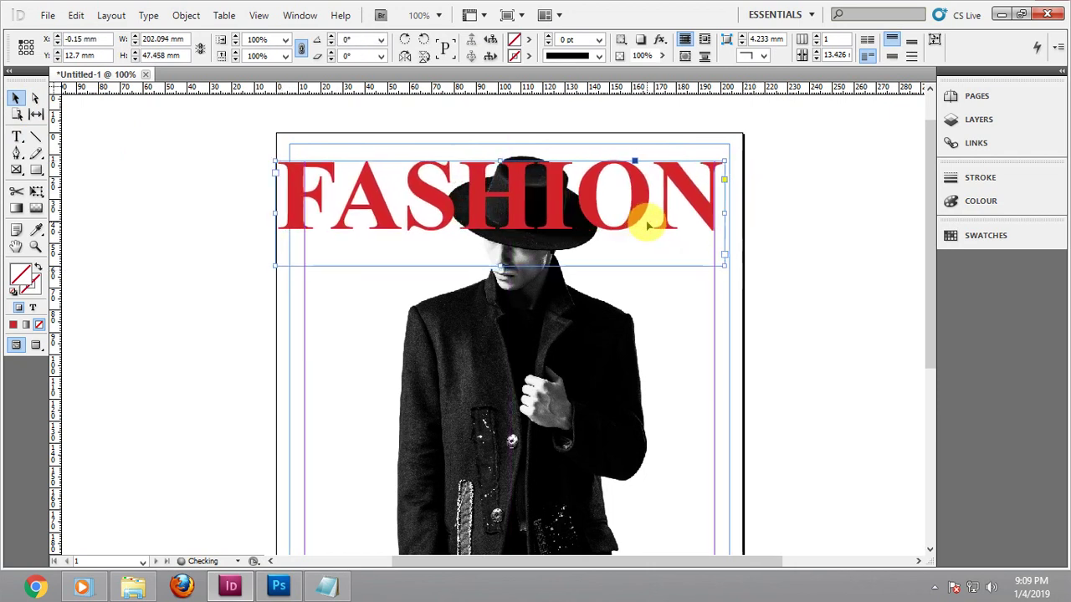
pyautogui.hotkey('ctrl', ',')
pyautogui.hotkey('ctrl', ',')
pyautogui.hotkey('ctrl', ',')
pyautogui.hotkey('ctrl', ',')
pyautogui.hotkey('ctrl', ',')
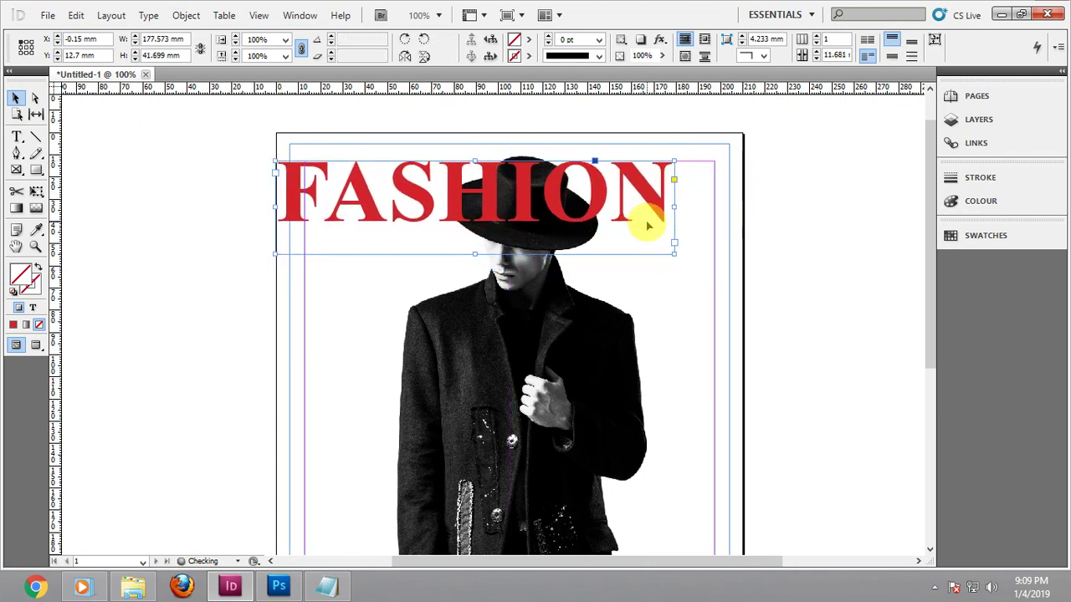
# Fit the frame to the FASHION text, center it horizontally on the page at Y 12.7 mm, and preview the result
pyautogui.click(937, 41)
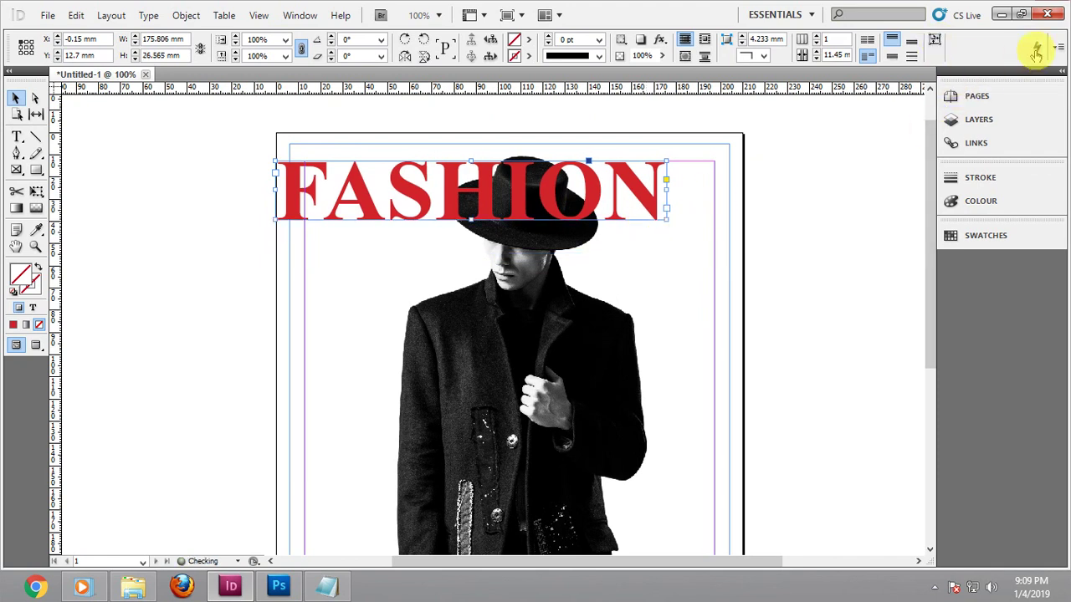
pyautogui.click(1057, 47)
pyautogui.click(627, 192)
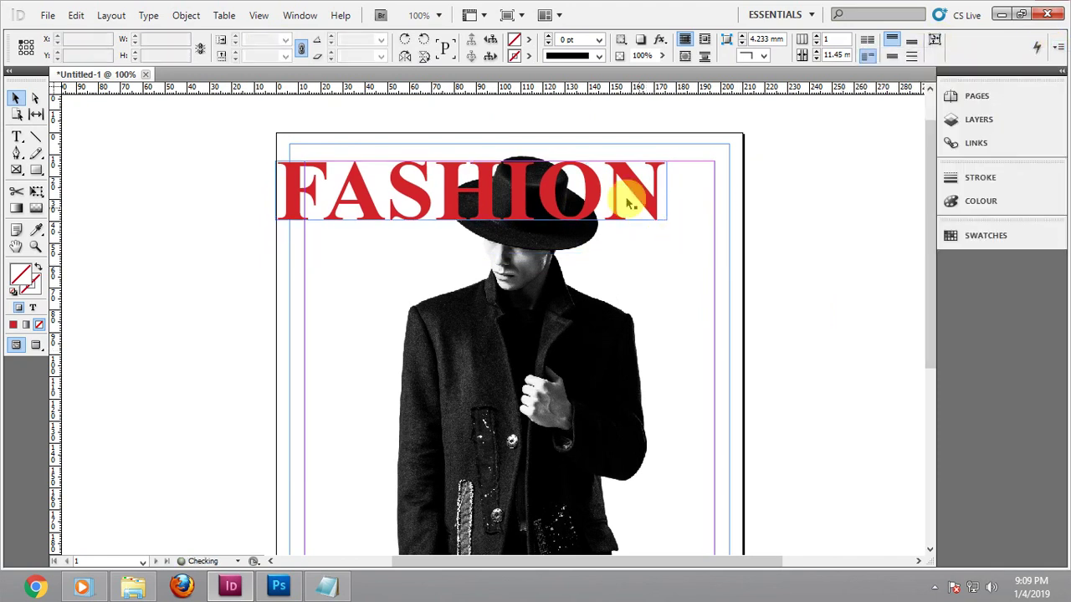
pyautogui.moveTo(603, 184); pyautogui.dragTo(637, 194)
pyautogui.click(789, 204)
pyautogui.press('w')
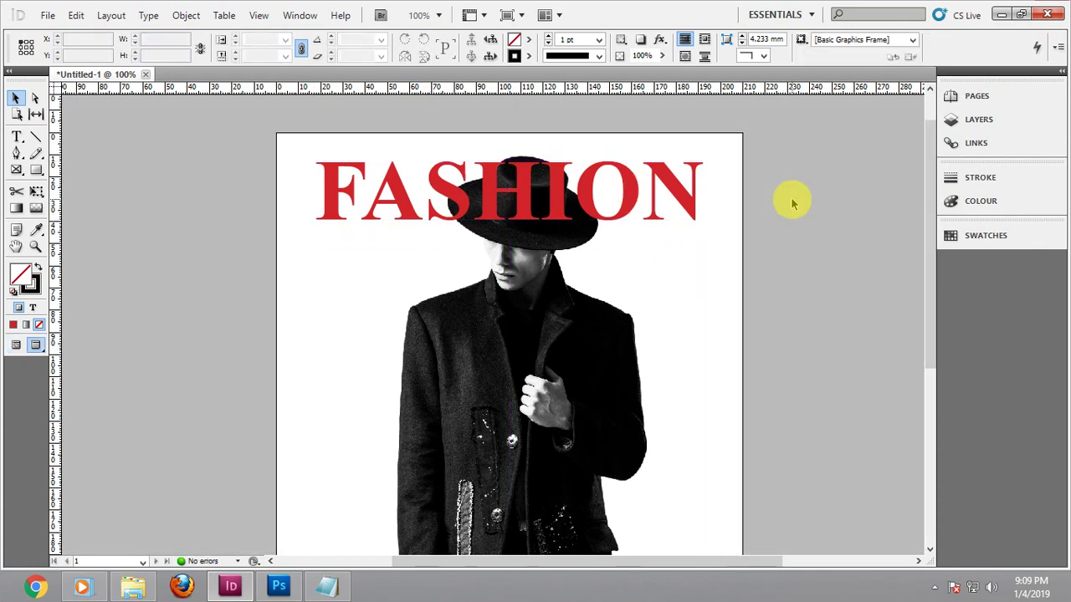
# Nudge FASHION slightly down over the hat, check it in preview, and select the photo frame behind it
pyautogui.press('w')
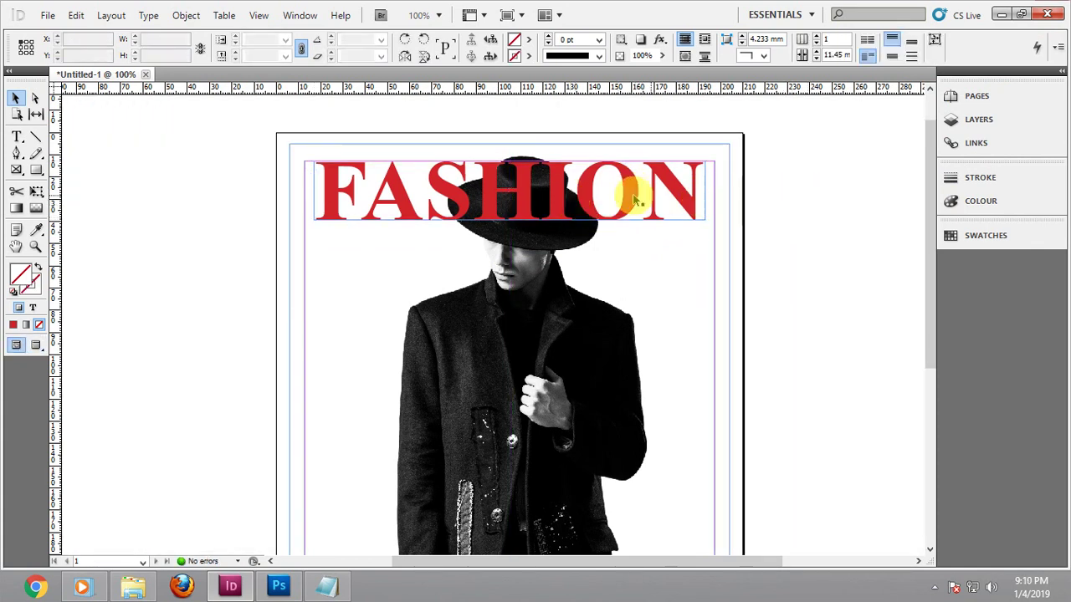
pyautogui.click(623, 198)
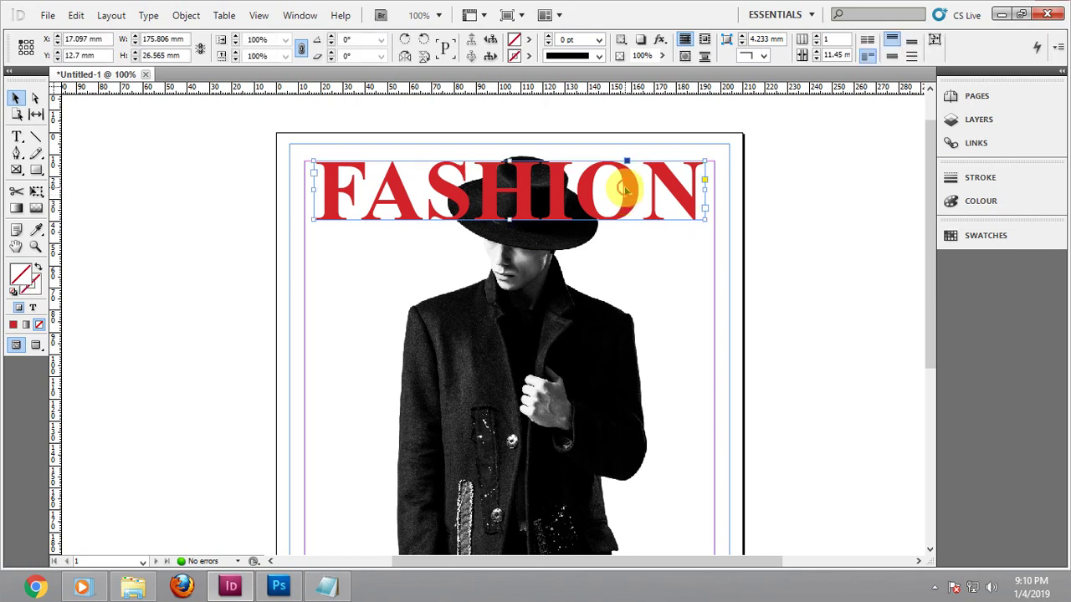
pyautogui.click(791, 198)
pyautogui.press('w')
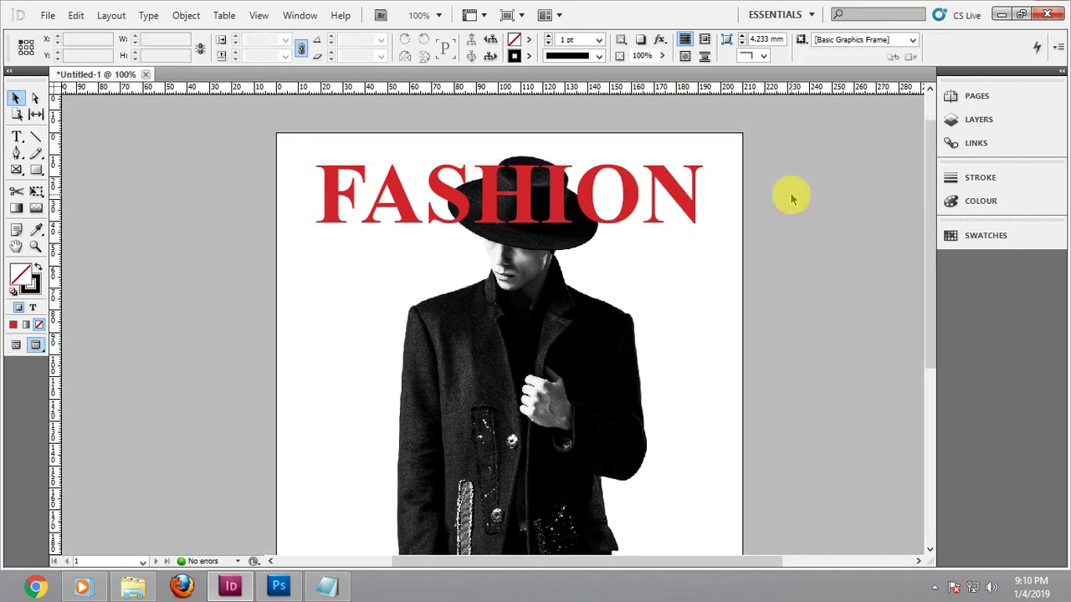
pyautogui.press('w')
pyautogui.click(643, 186)
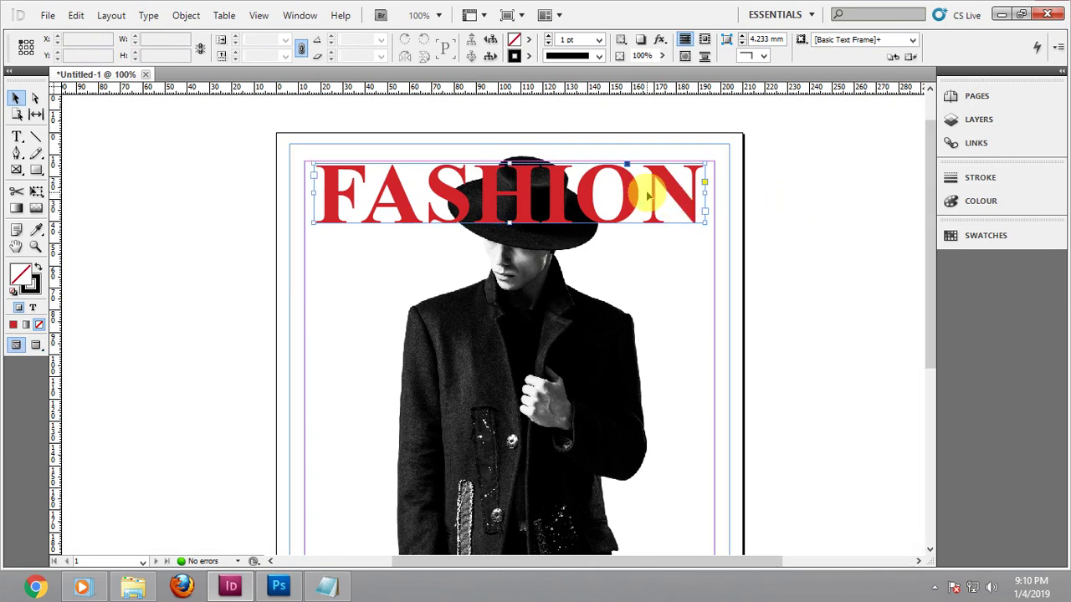
pyautogui.click(703, 245)
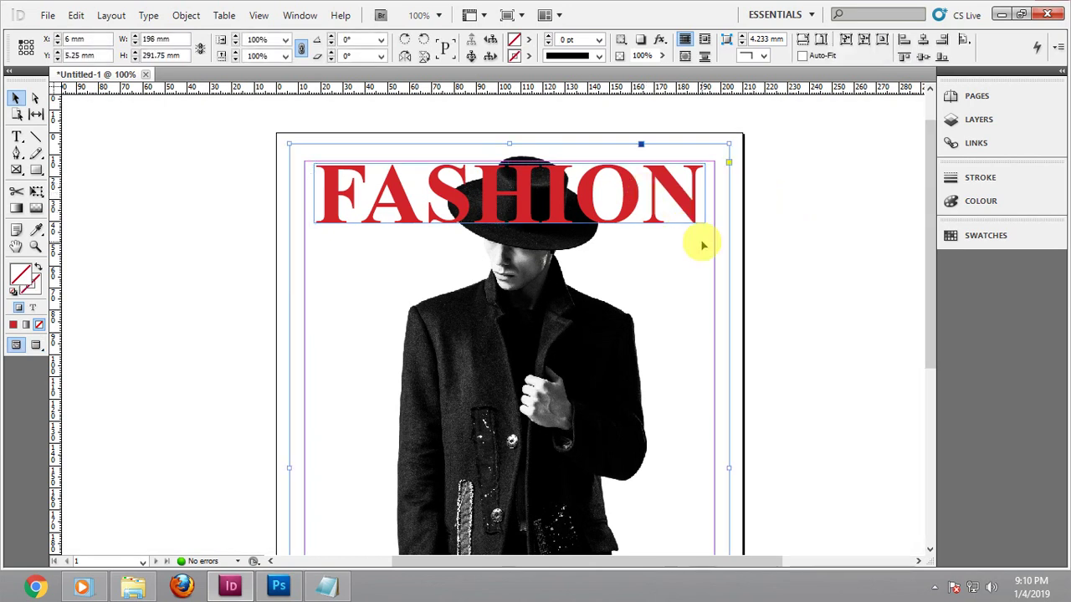
# Convert the FASHION text into outlines and deselect the result
pyautogui.click(694, 219)
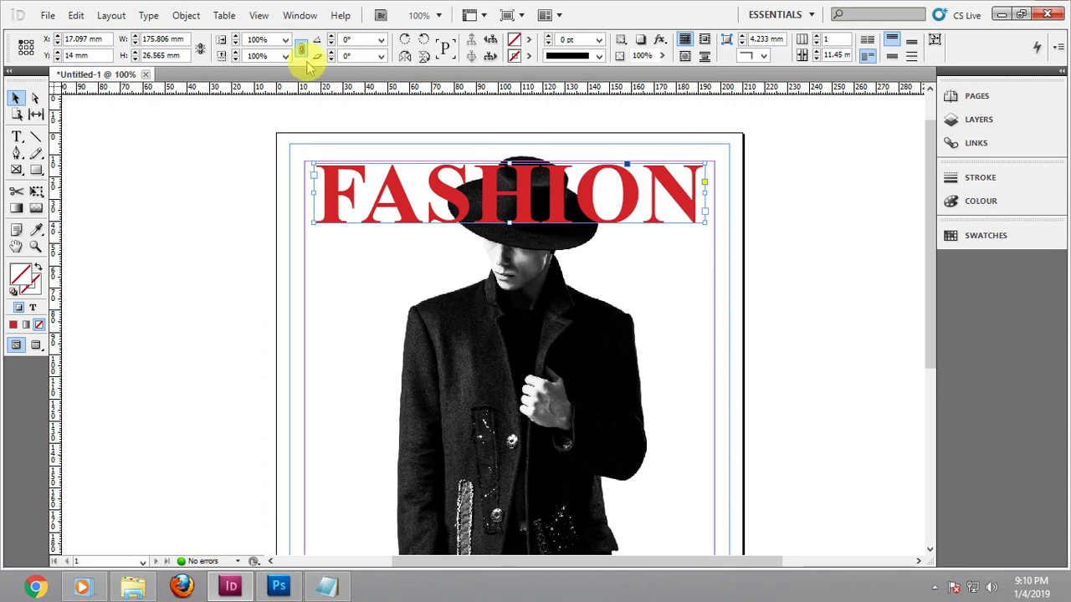
pyautogui.click(184, 15)
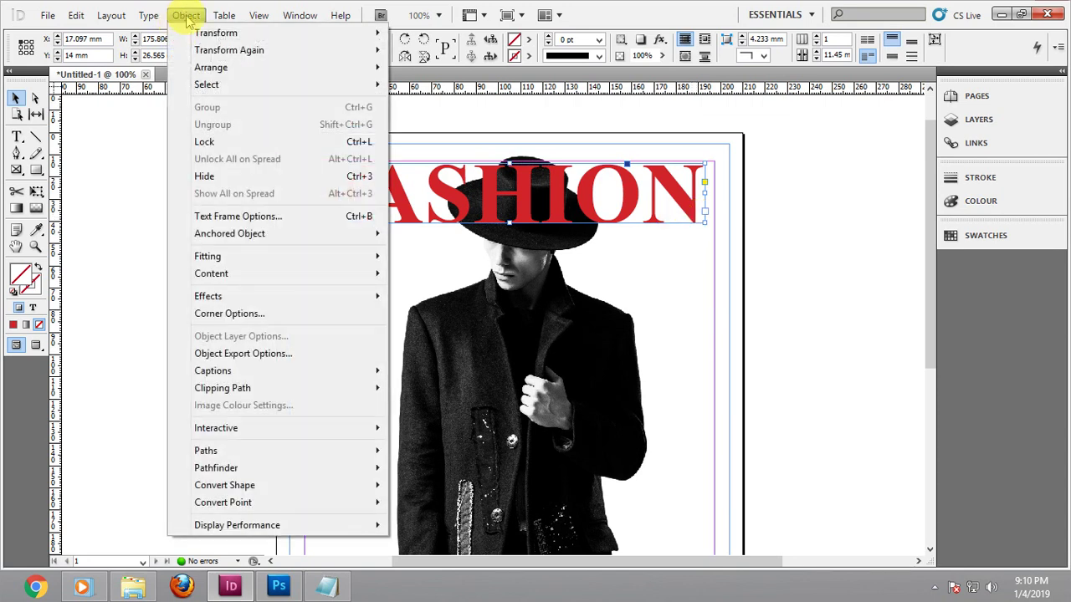
pyautogui.click(148, 15)
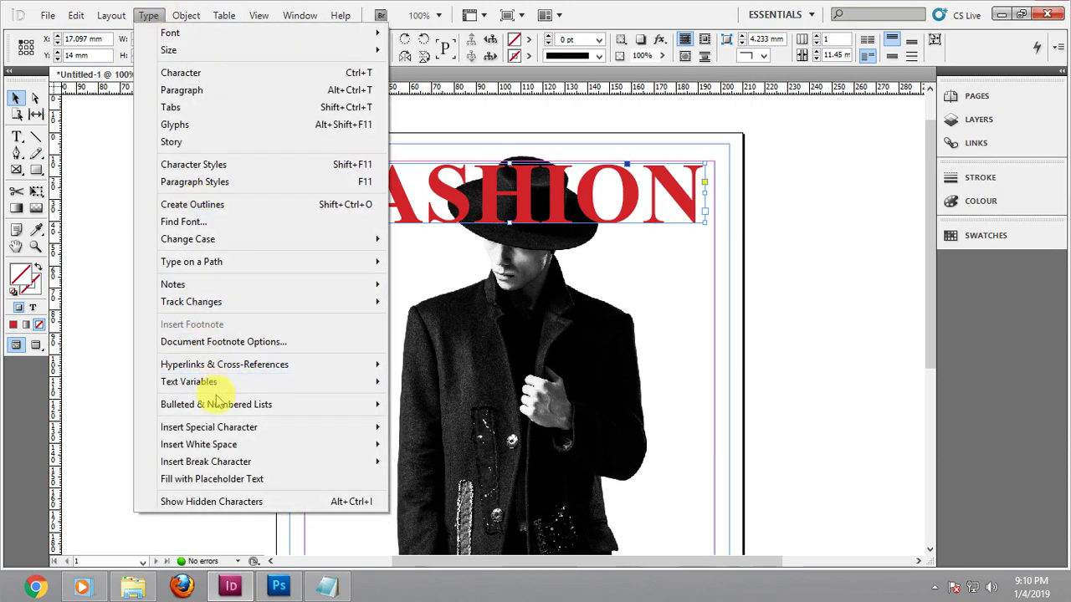
pyautogui.click(220, 209)
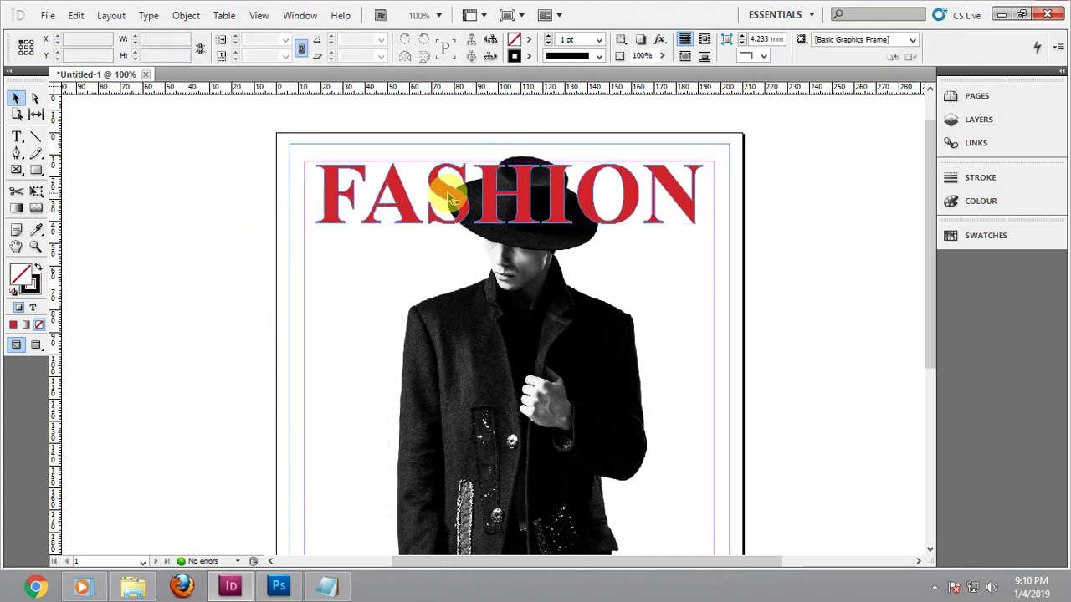
pyautogui.click(804, 243)
pyautogui.scroll(7, 573, 183)
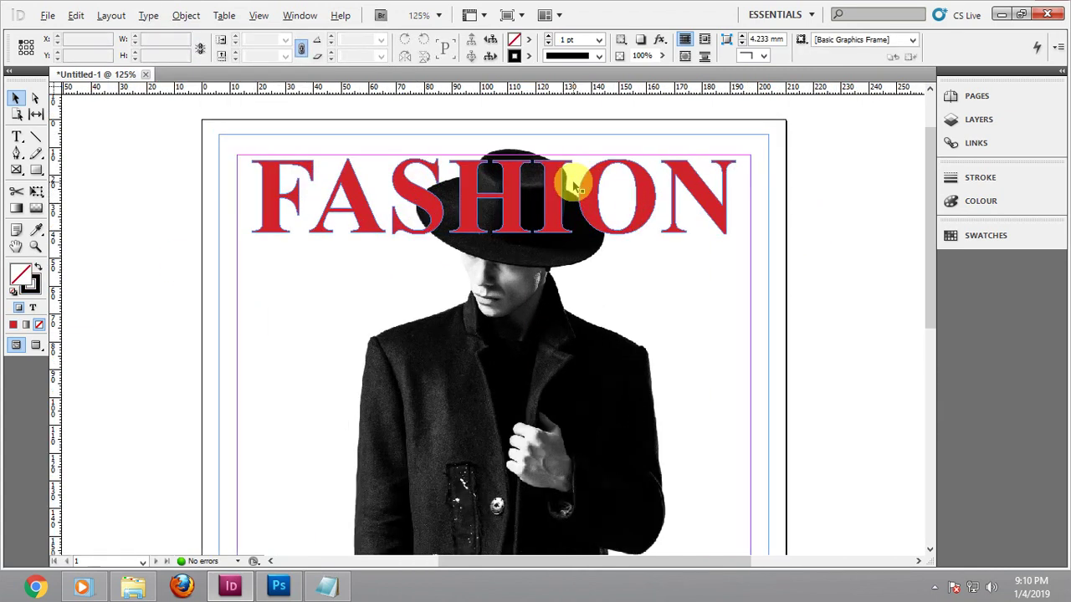
pyautogui.scroll(-3, 574, 186)
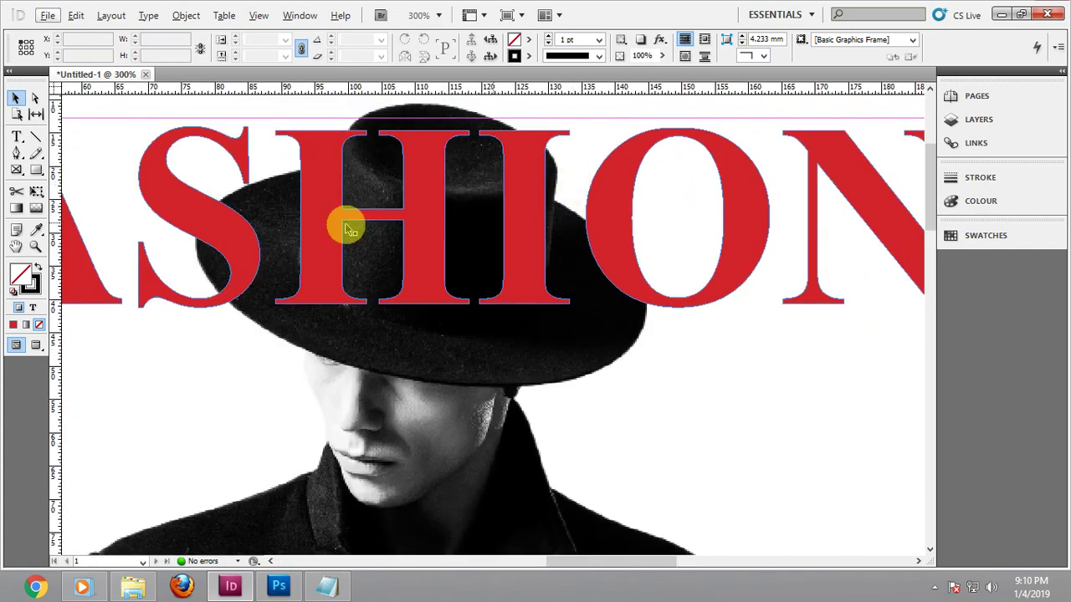
pyautogui.click(17, 152)
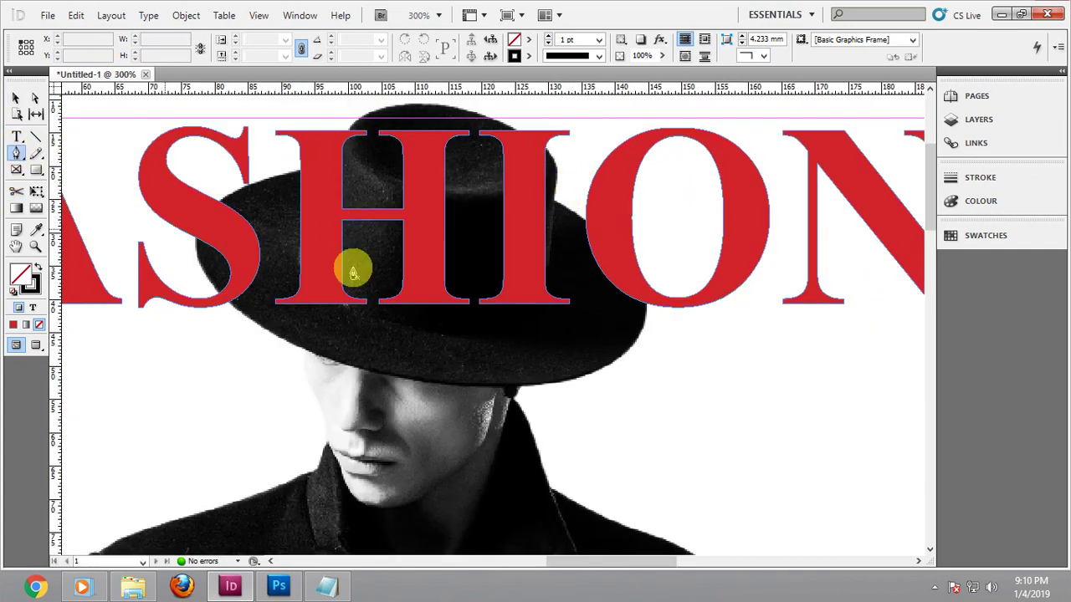
pyautogui.scroll(1, 659, 344)
pyautogui.click(638, 353)
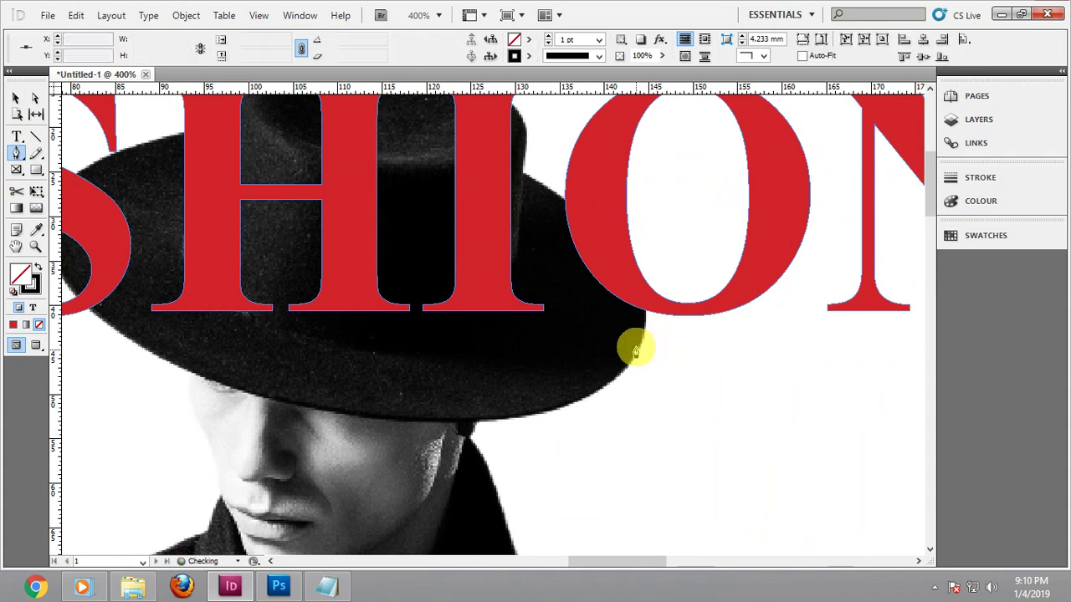
pyautogui.moveTo(600, 237); pyautogui.dragTo(529, 186)
pyautogui.click(20, 100)
pyautogui.scroll(-1, 519, 351)
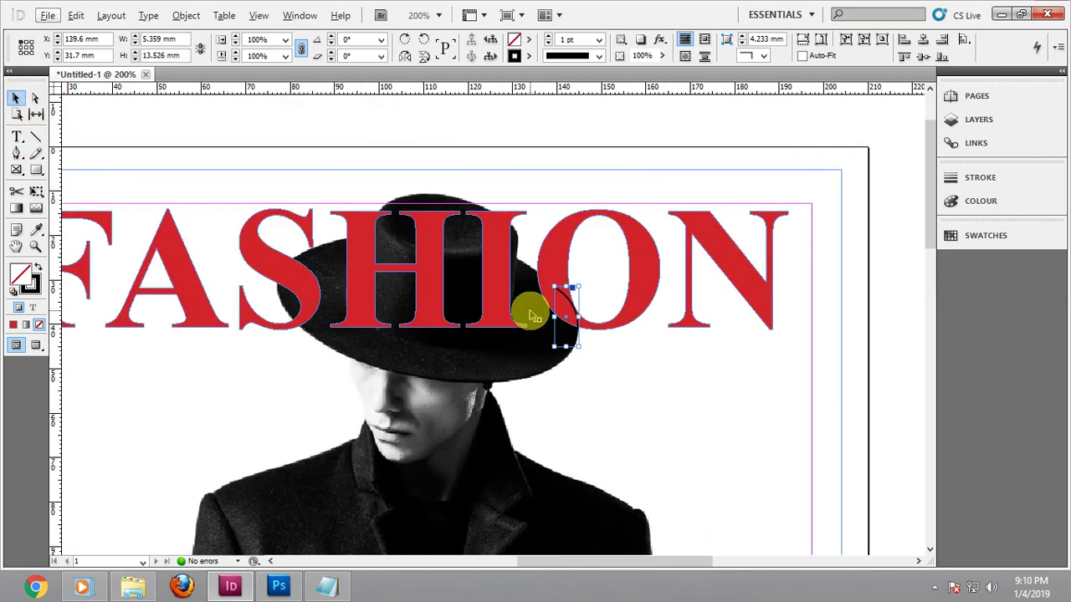
pyautogui.click(554, 125)
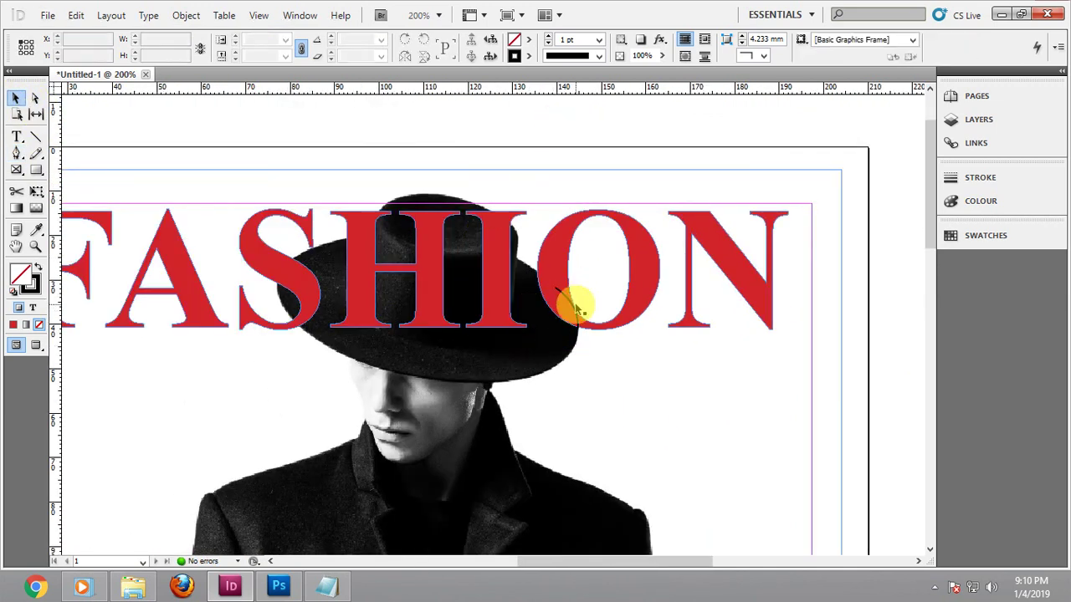
pyautogui.click(568, 294)
pyautogui.press('Delete')
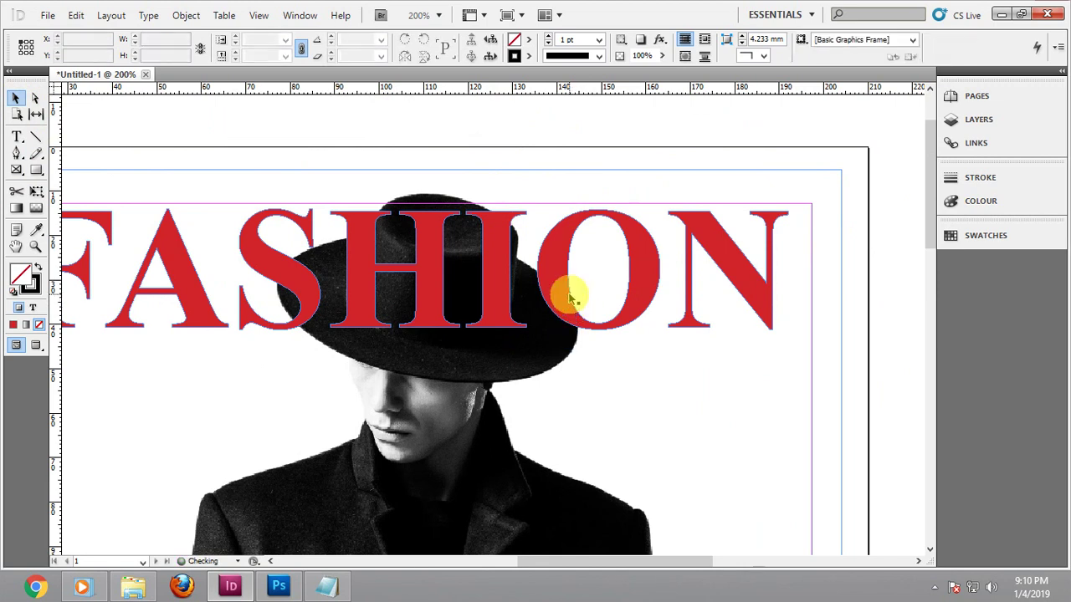
# Try sending FASHION behind the photo and cropping the photo frame's top edge to Y 39 mm, undo the crop, and send the photo to the back
pyautogui.click(568, 294)
pyautogui.hotkey('ctrl', 'shift', '[')
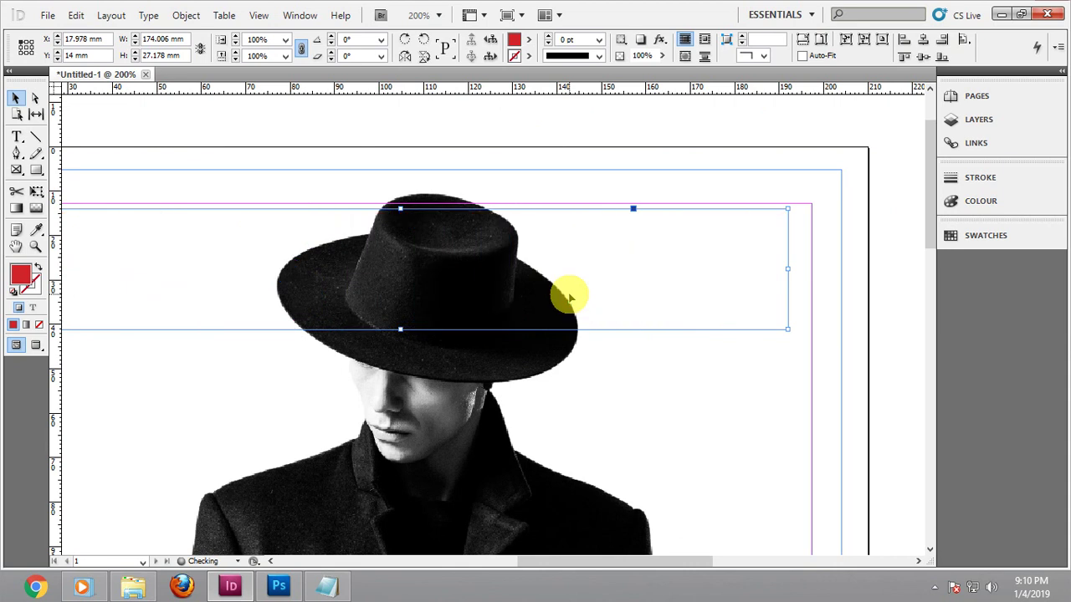
pyautogui.click(655, 378)
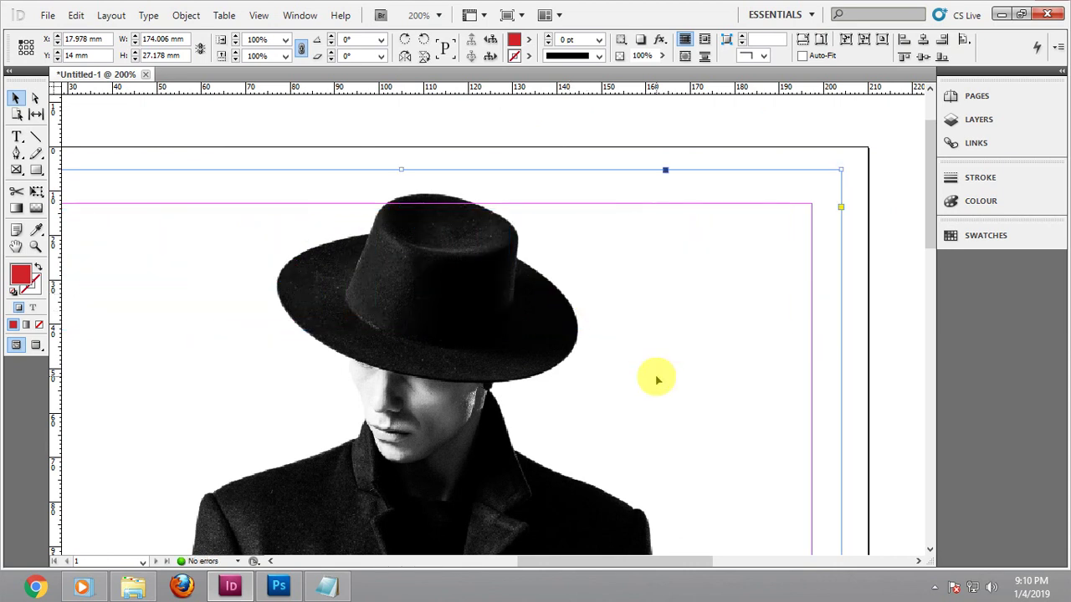
pyautogui.moveTo(402, 172); pyautogui.dragTo(407, 323)
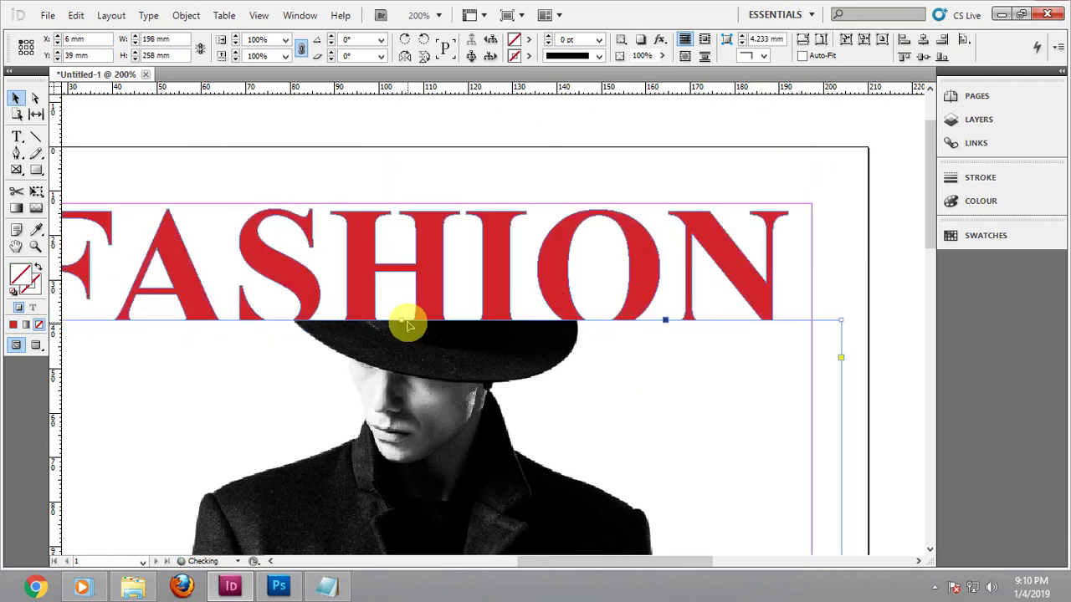
pyautogui.hotkey('ctrl', 'z')
pyautogui.hotkey('ctrl', 'shift', '[')
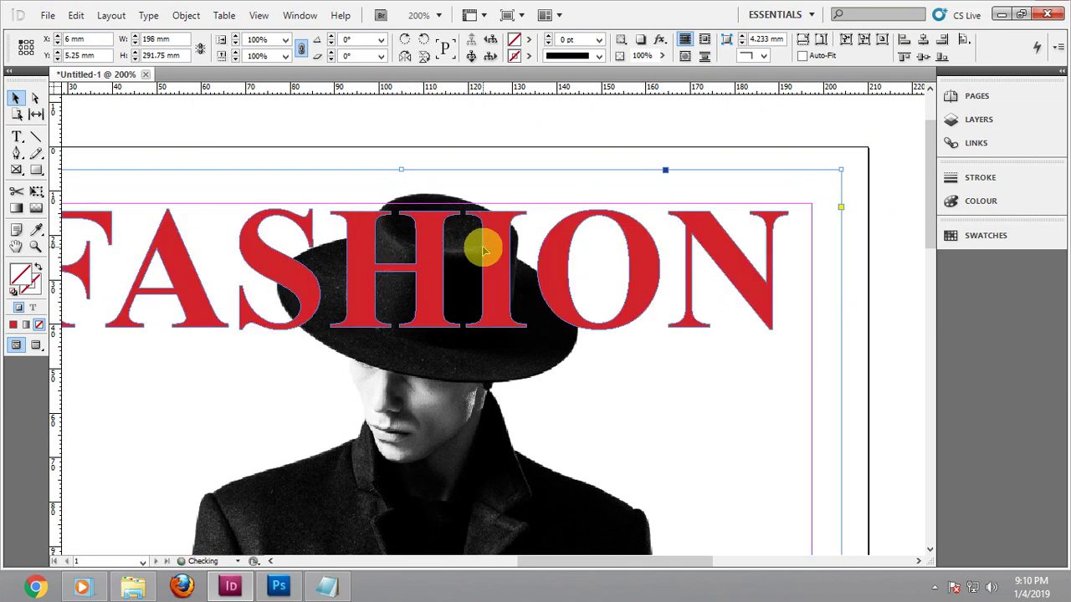
# Reduce the opacity of the outlined FASHION lettering to 48% so the hat beneath it can be traced
pyautogui.click(484, 251)
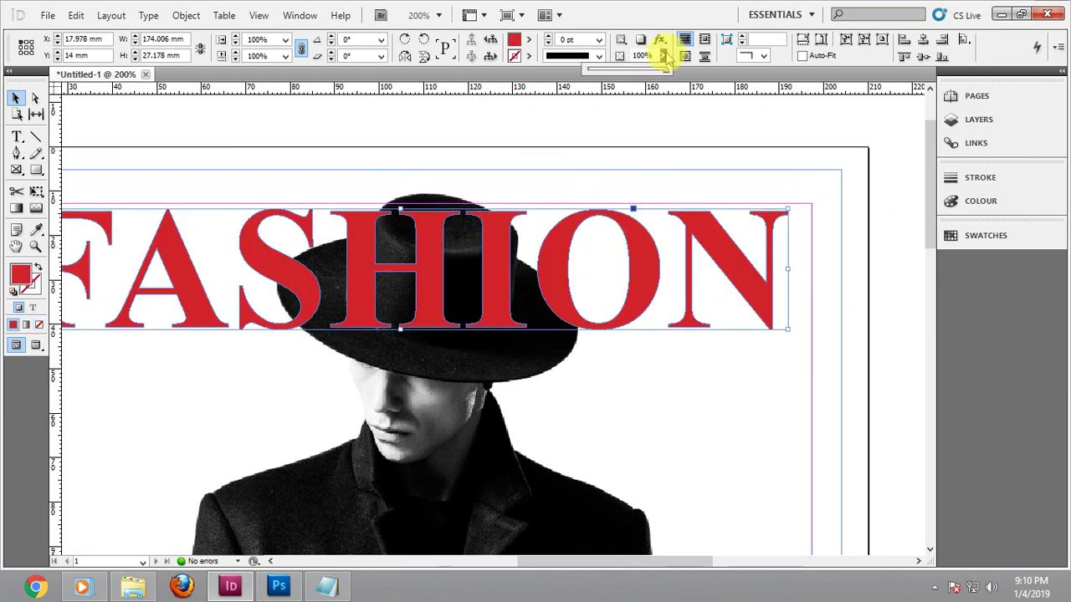
pyautogui.click(626, 76)
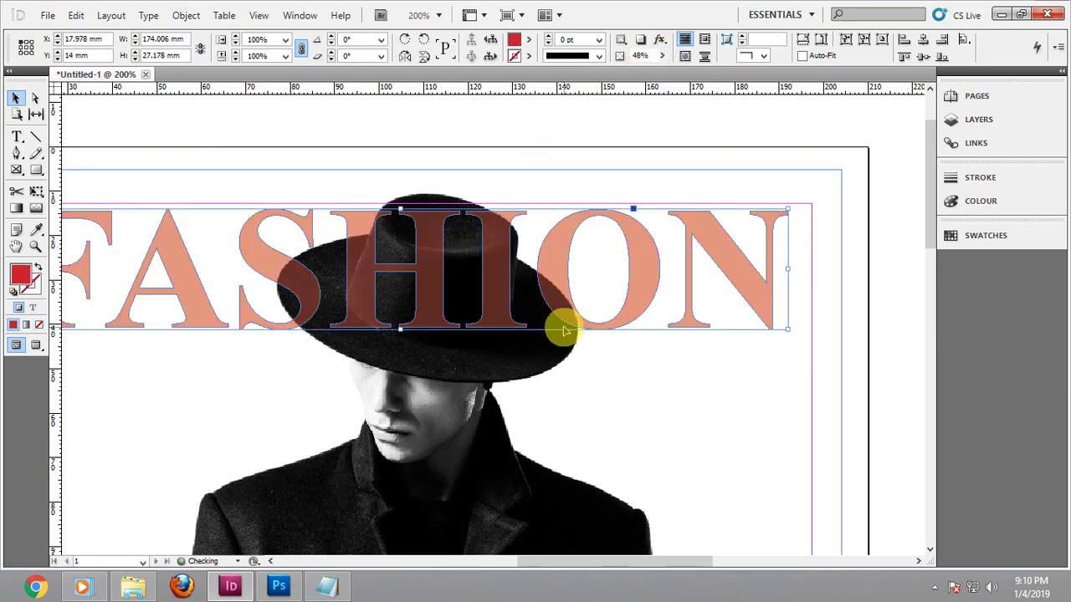
pyautogui.click(602, 382)
# Start a Pen tool path on the hat brim's right edge just below the O, at X 144.55 mm, Y 41.4 mm
pyautogui.scroll(5, 581, 359)
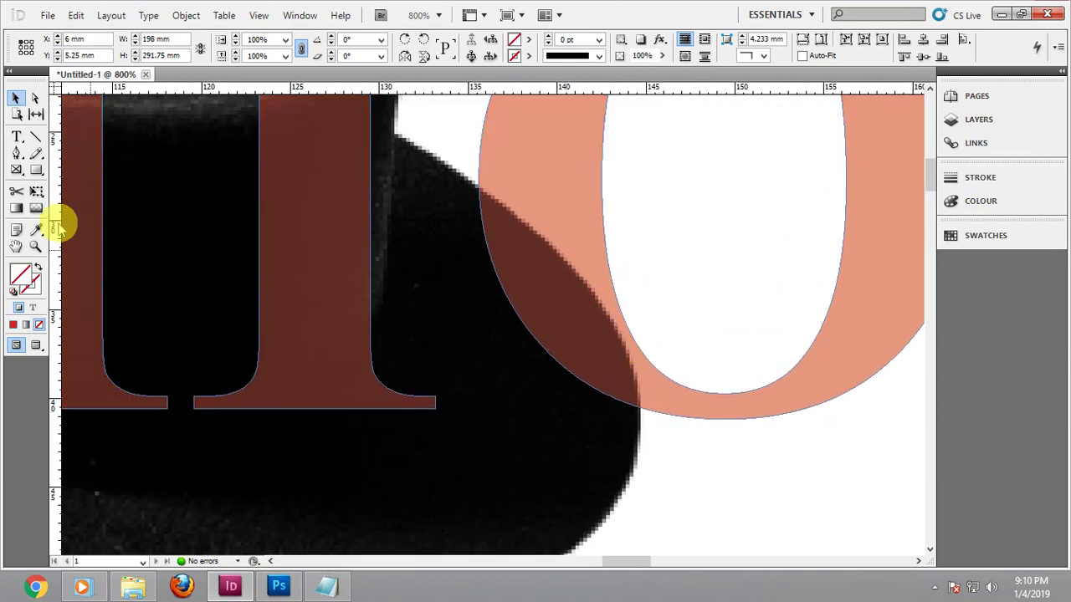
pyautogui.click(16, 153)
pyautogui.scroll(-3, 545, 394)
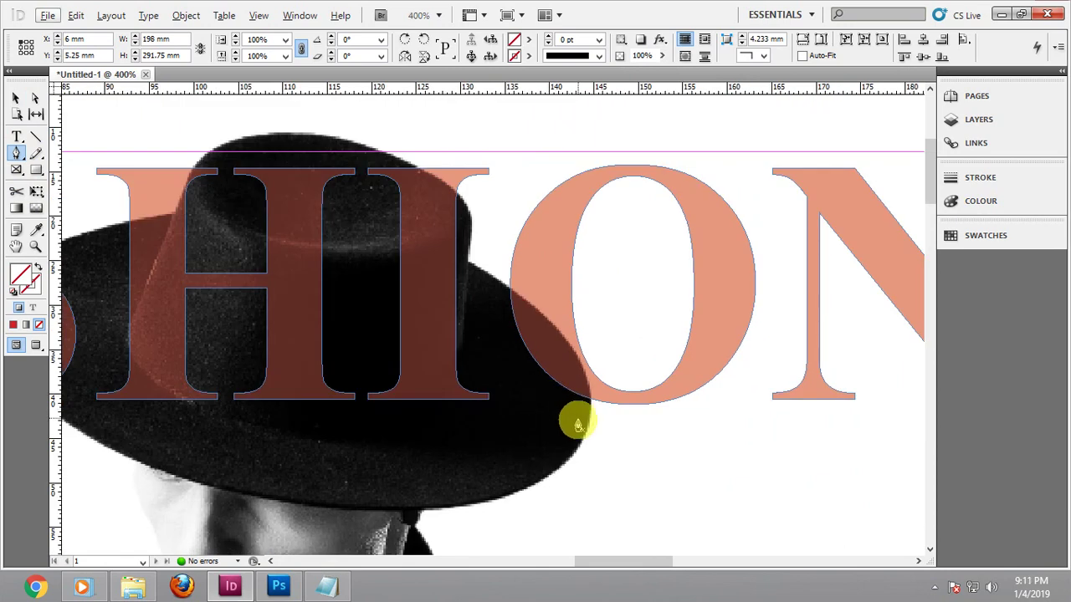
pyautogui.scroll(3, 590, 424)
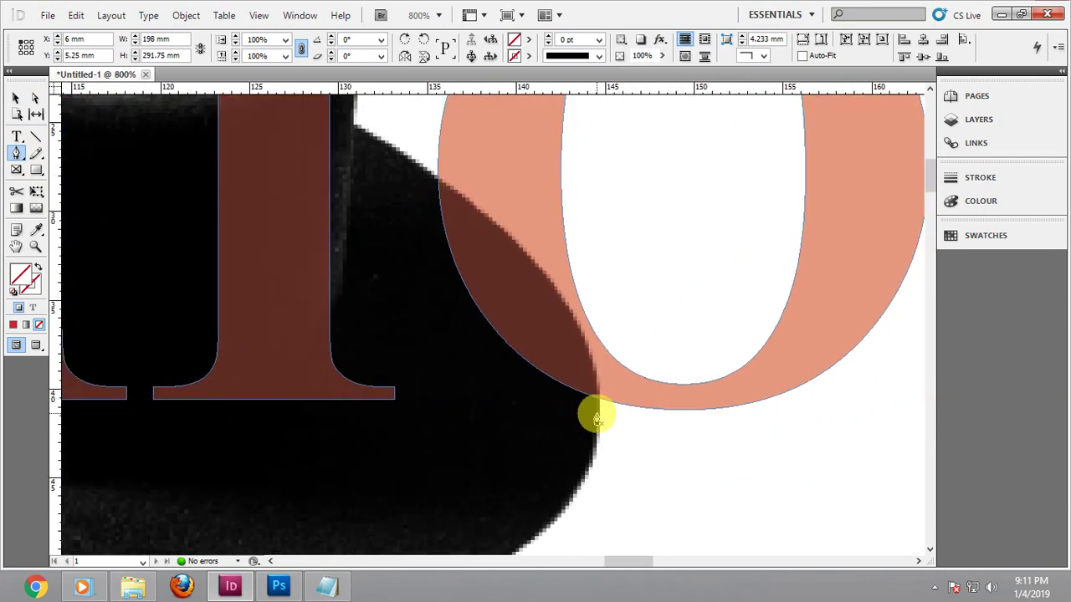
pyautogui.click(596, 414)
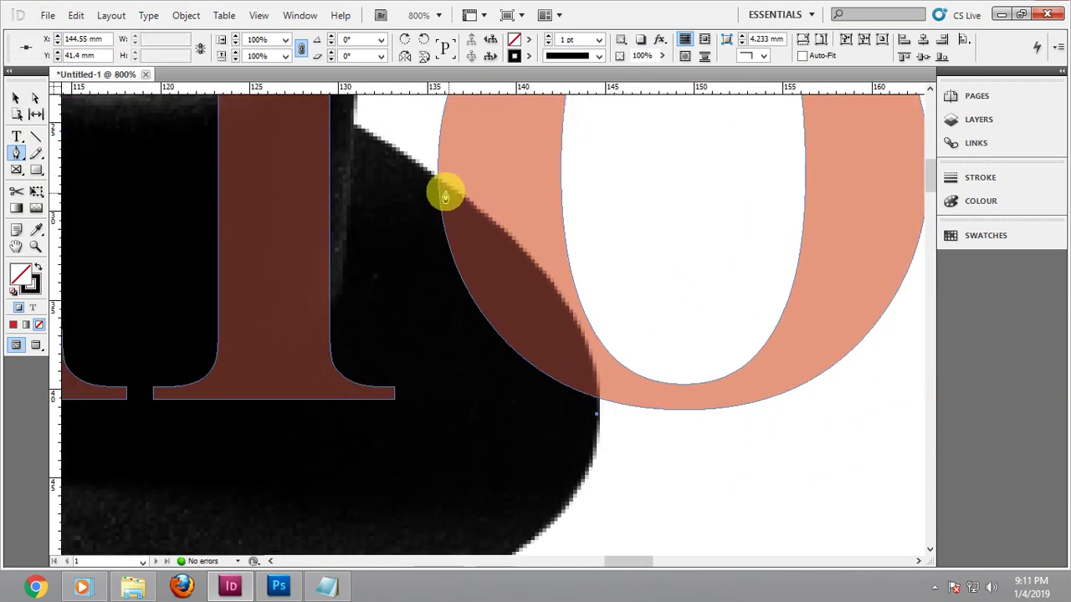
pyautogui.moveTo(440, 186); pyautogui.dragTo(290, 230)
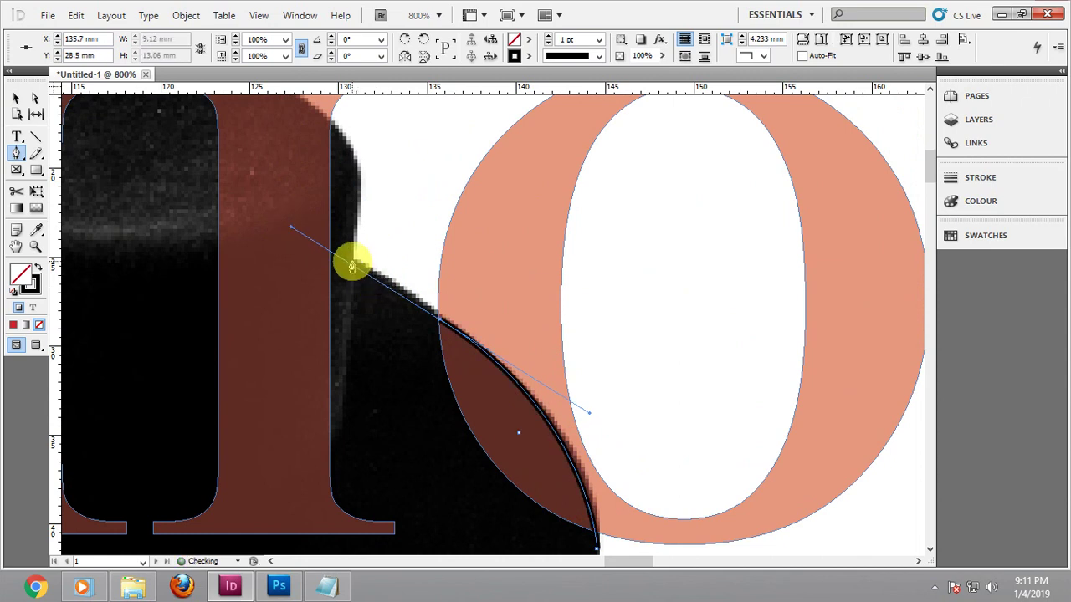
pyautogui.scroll(-1, 514, 289)
pyautogui.scroll(-1, 514, 289)
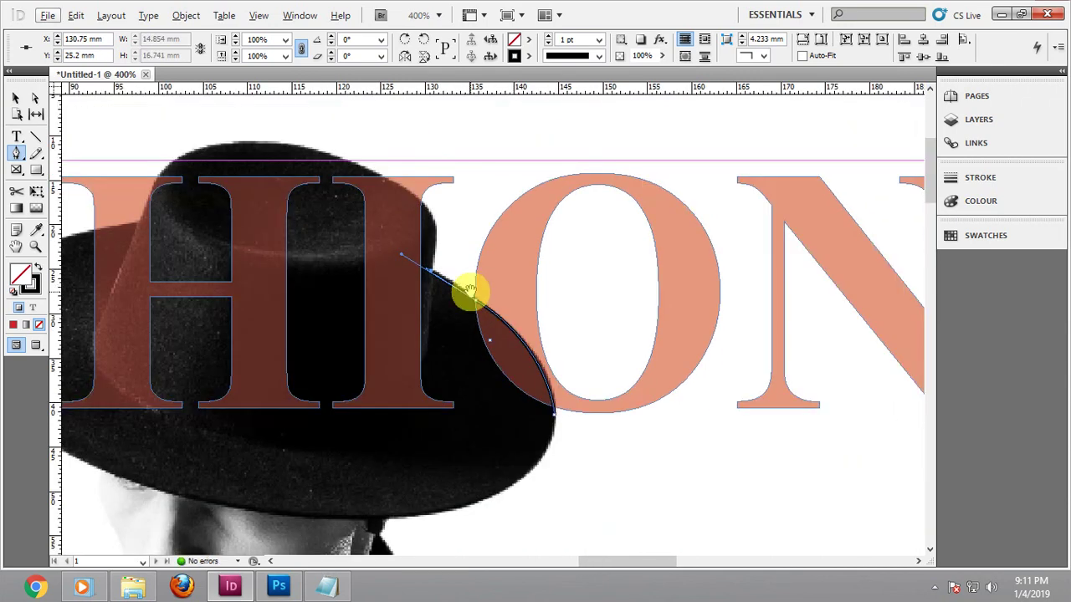
pyautogui.hotkey('ctrl', 'z')
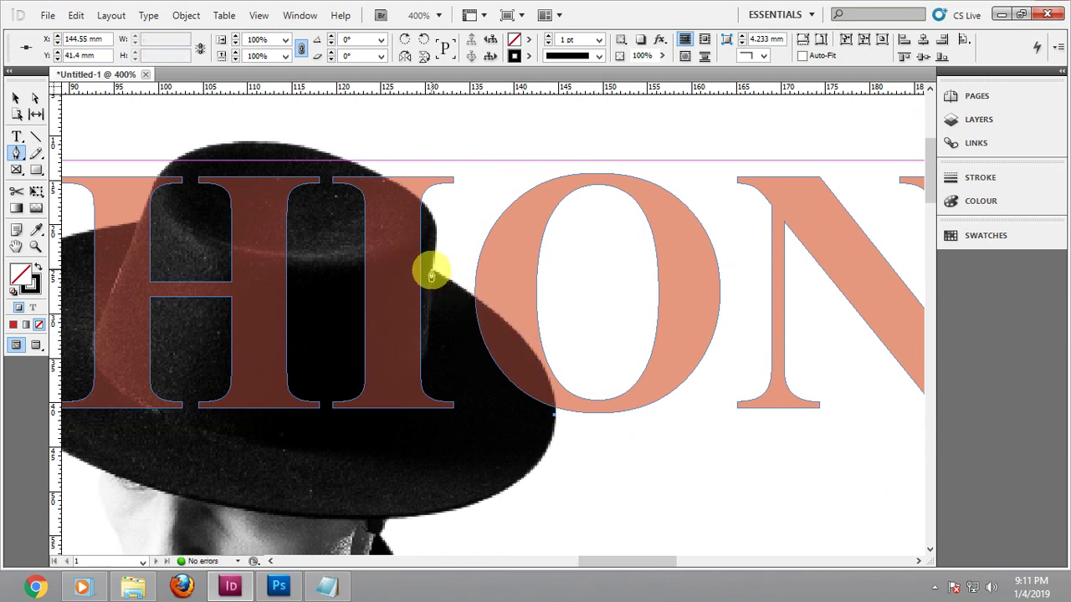
# Curve the path along the brim to the crown junction at X 130.7, Y 25 mm, and around the crown's right side to X 128, Y 16.05 mm
pyautogui.moveTo(431, 272); pyautogui.dragTo(301, 205)
pyautogui.scroll(3, 424, 253)
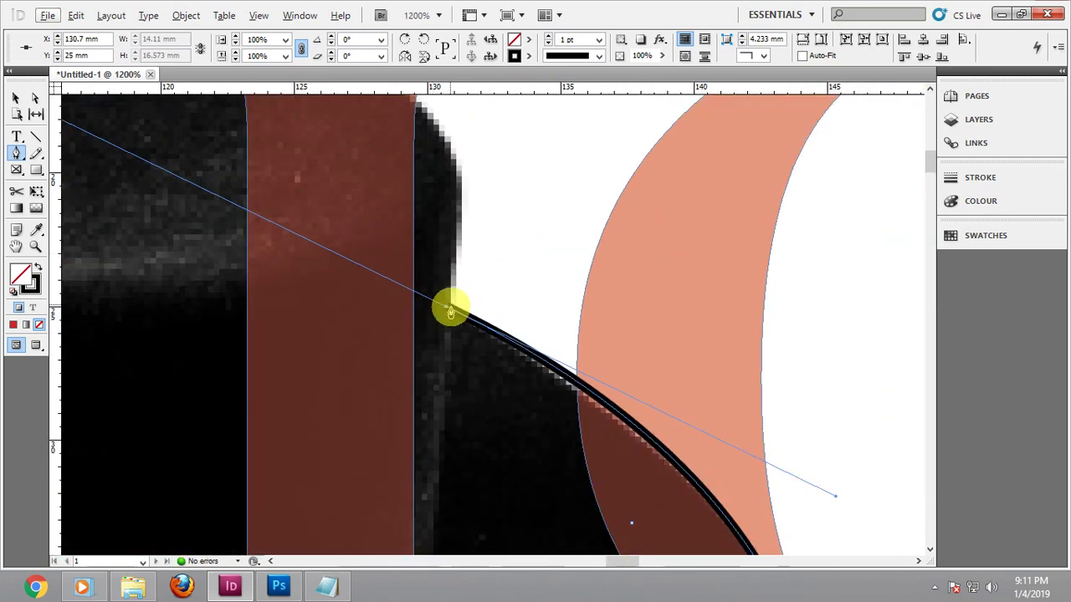
pyautogui.moveTo(493, 209); pyautogui.dragTo(644, 363)
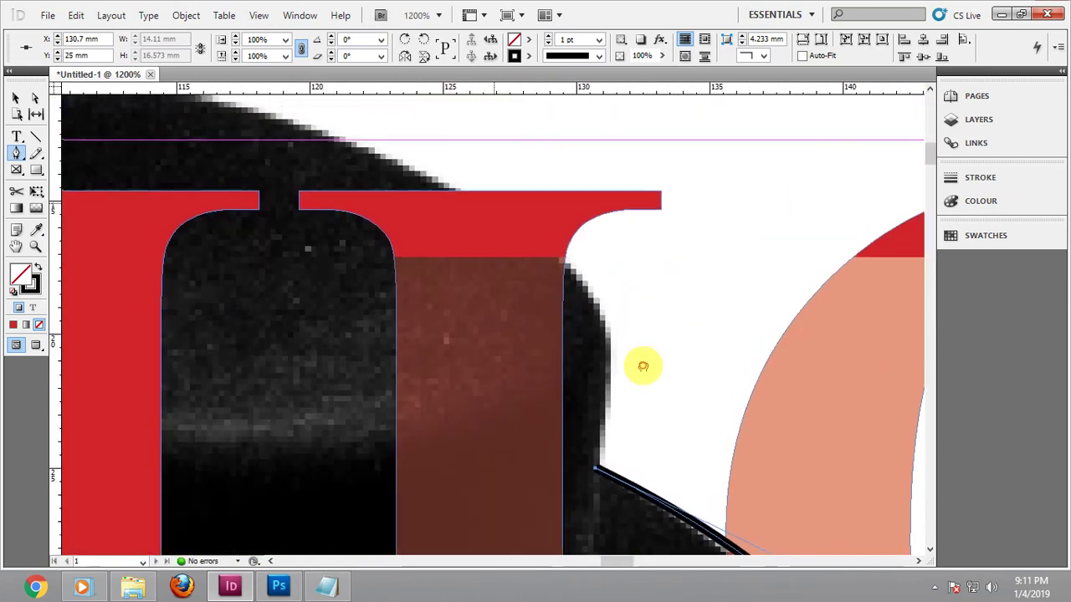
pyautogui.moveTo(522, 231); pyautogui.dragTo(387, 165)
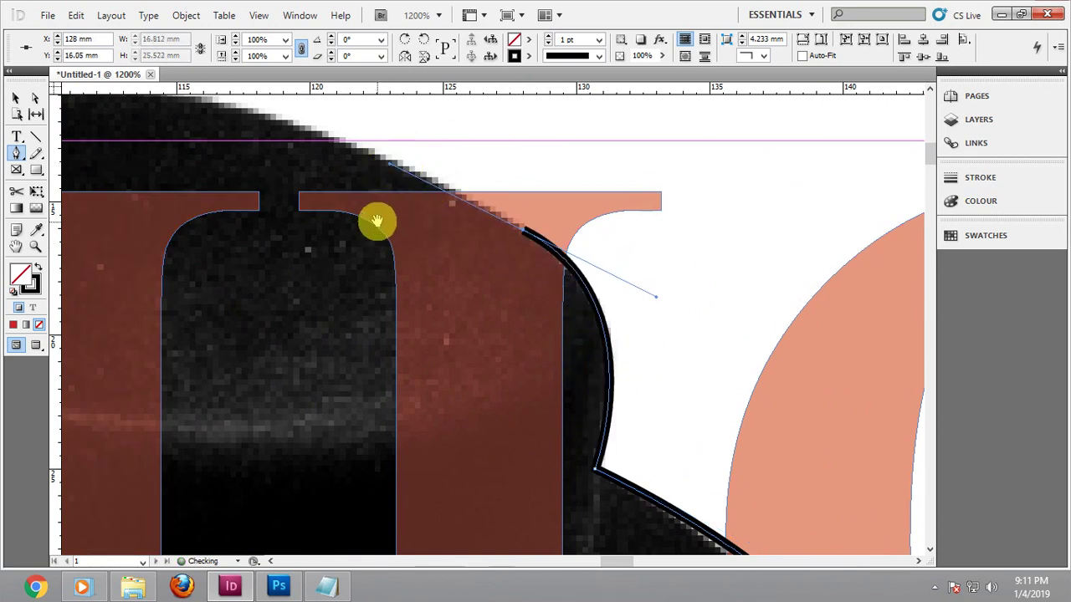
# Curve the path over the top of the hat's crown to X 106 mm, Y 11.15 mm, and adjust the curve to follow the edge
pyautogui.moveTo(376, 220); pyautogui.dragTo(698, 313)
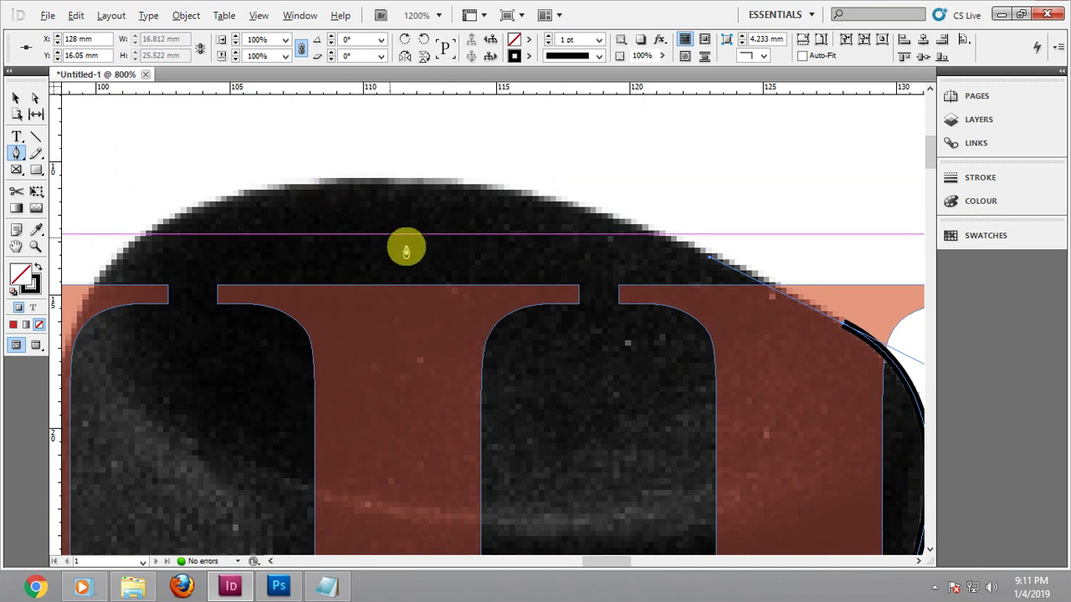
pyautogui.scroll(-4, 405, 247)
pyautogui.moveTo(401, 246); pyautogui.dragTo(466, 275)
pyautogui.scroll(3, 466, 276)
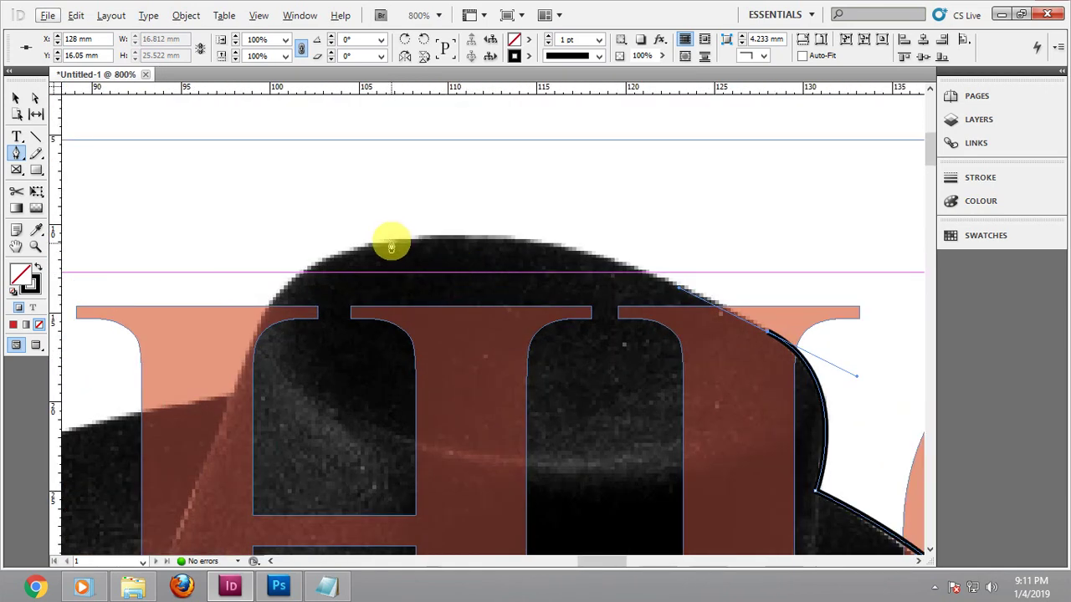
pyautogui.moveTo(377, 248); pyautogui.dragTo(178, 272)
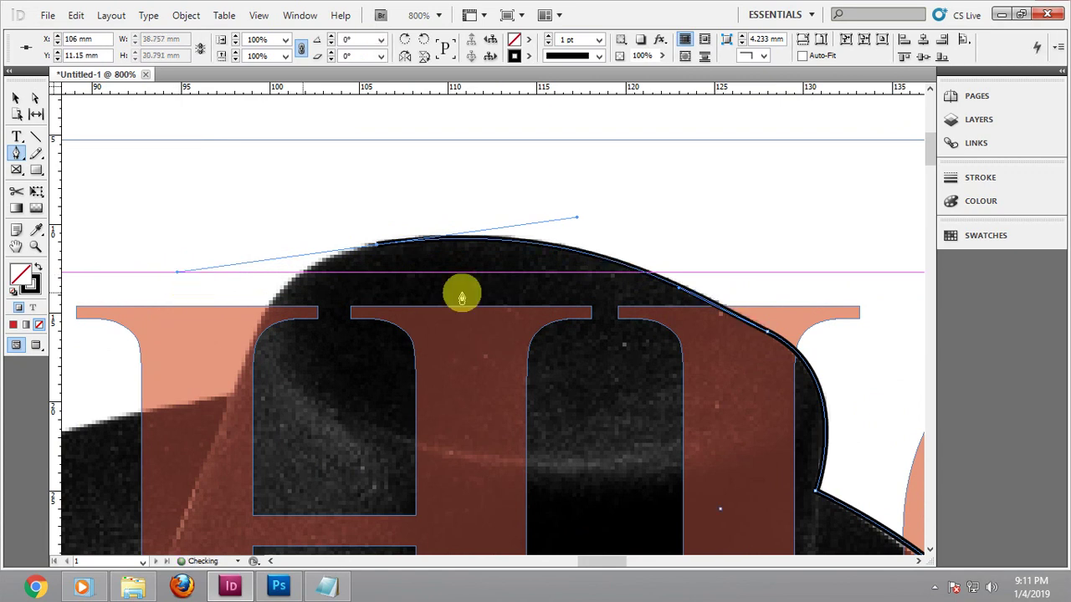
pyautogui.moveTo(679, 289); pyautogui.dragTo(688, 286)
# Continue the path down the crown's left side through X 99.2, Y 16.3 mm to the brim junction at X 98, Y 19.65 mm, removing leftover outgoing handles
pyautogui.moveTo(566, 327); pyautogui.dragTo(749, 272)
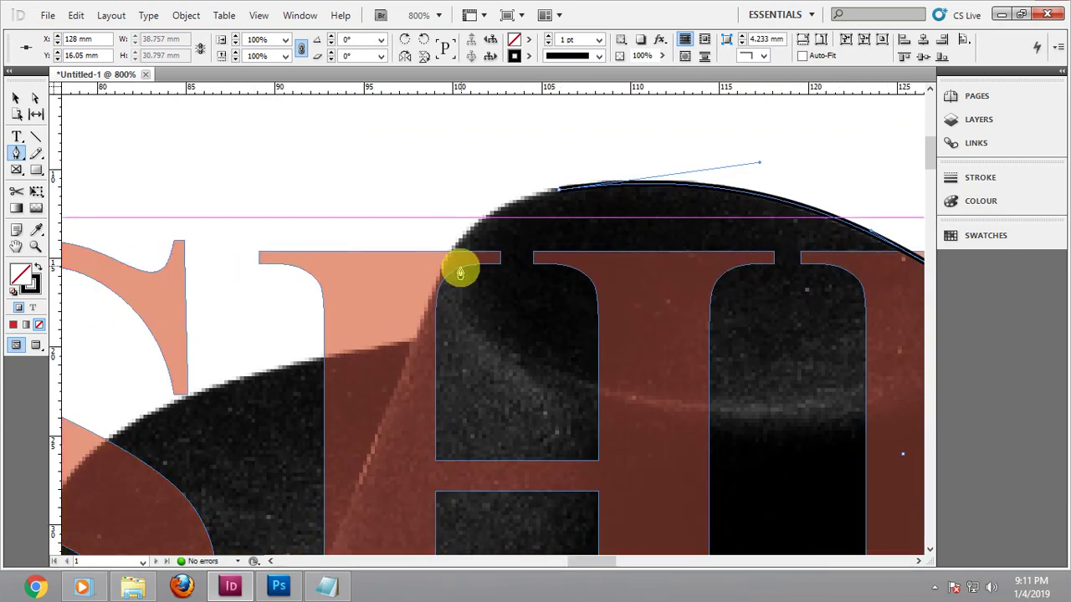
pyautogui.moveTo(442, 271); pyautogui.dragTo(427, 287)
pyautogui.hotkey('ctrl', 'z')
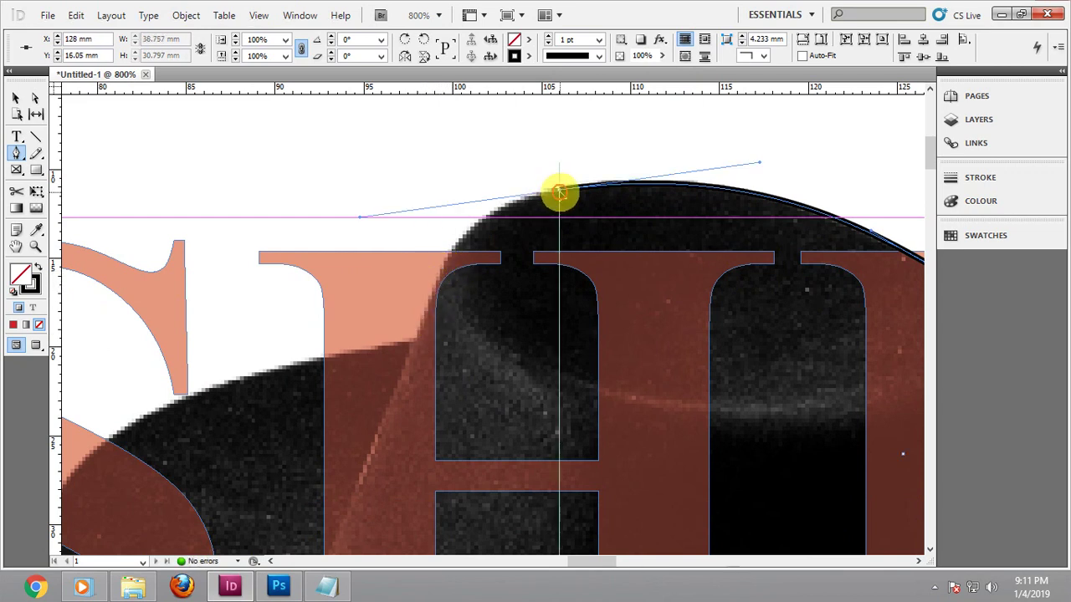
pyautogui.click(559, 193)
pyautogui.moveTo(438, 285); pyautogui.dragTo(402, 373)
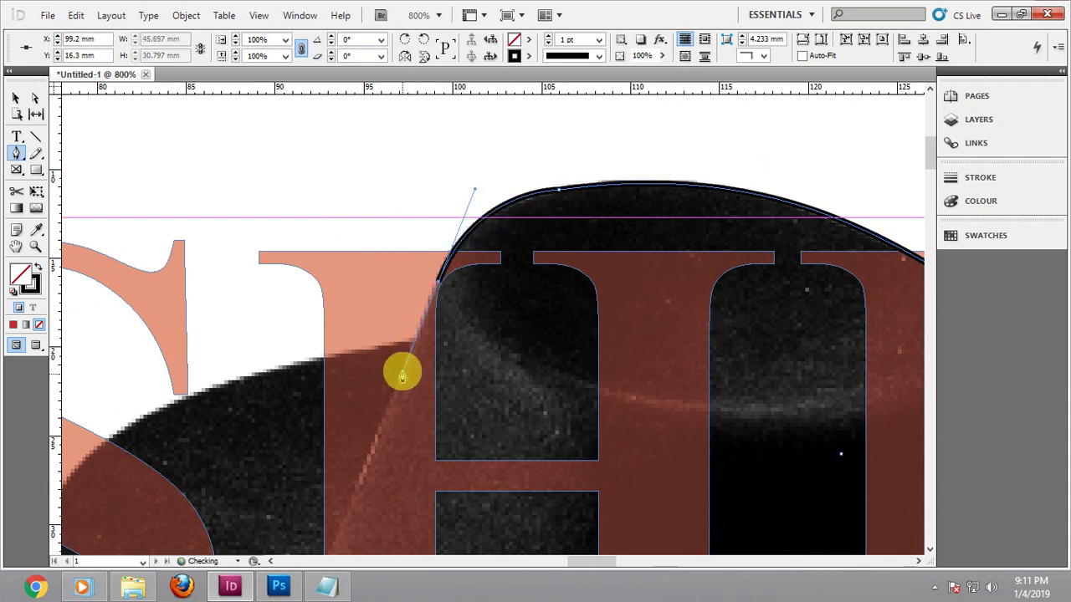
pyautogui.click(438, 284)
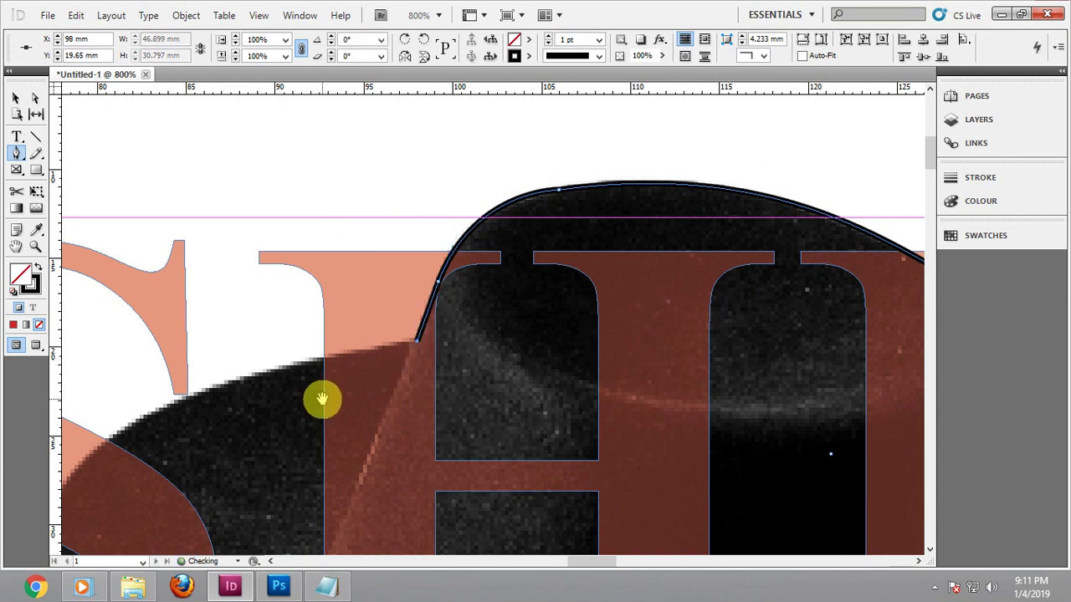
pyautogui.moveTo(320, 399); pyautogui.dragTo(586, 213)
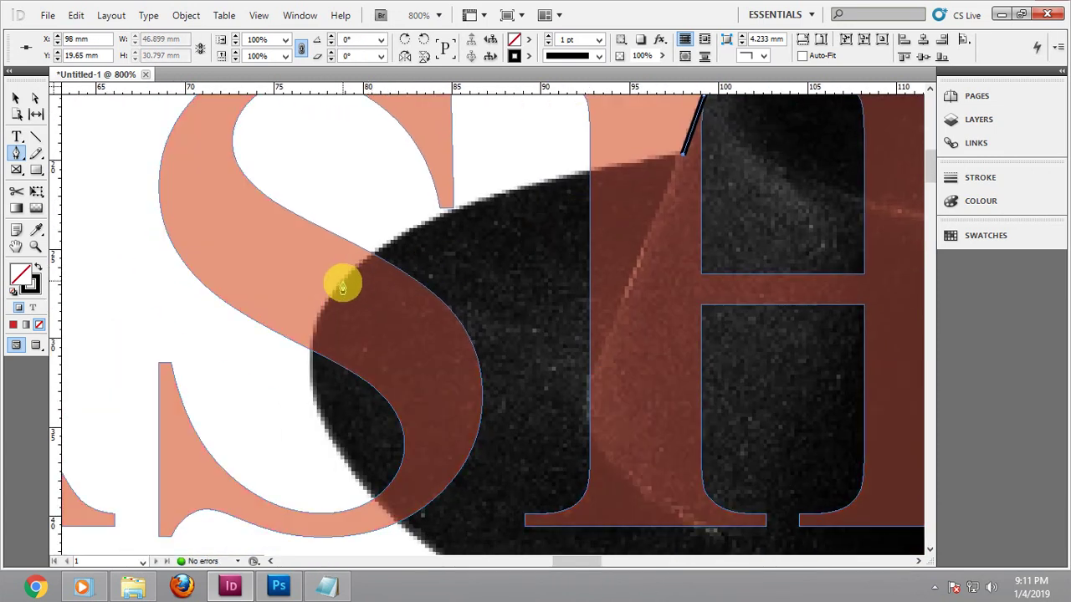
# Curve the path around the brim's left end through X 78.85, Y 26.85 mm to X 80.75, Y 39.1 mm
pyautogui.moveTo(343, 286); pyautogui.dragTo(228, 393)
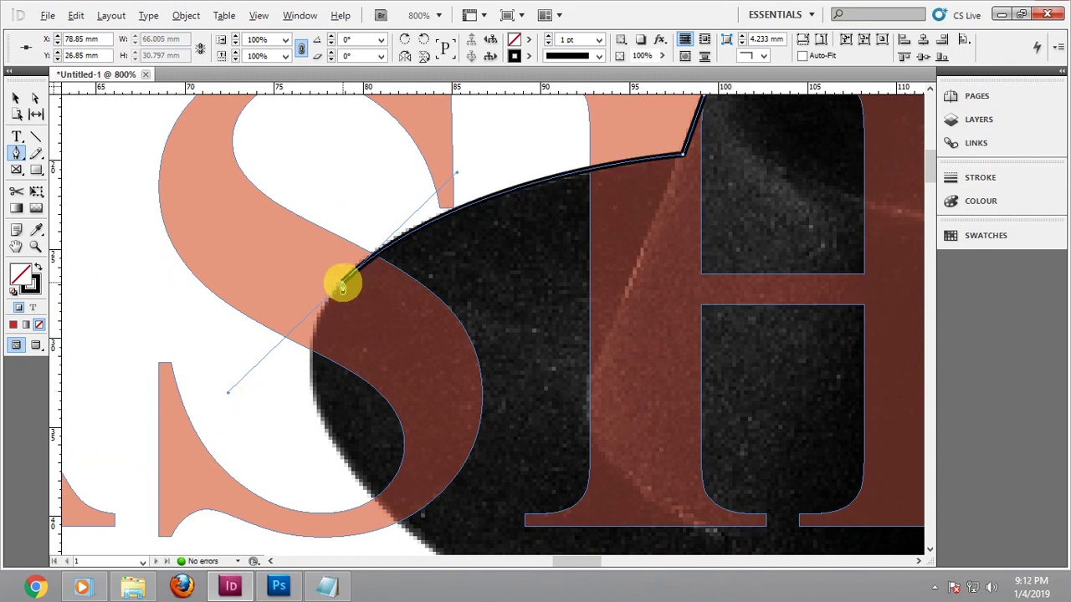
pyautogui.scroll(-3, 342, 285)
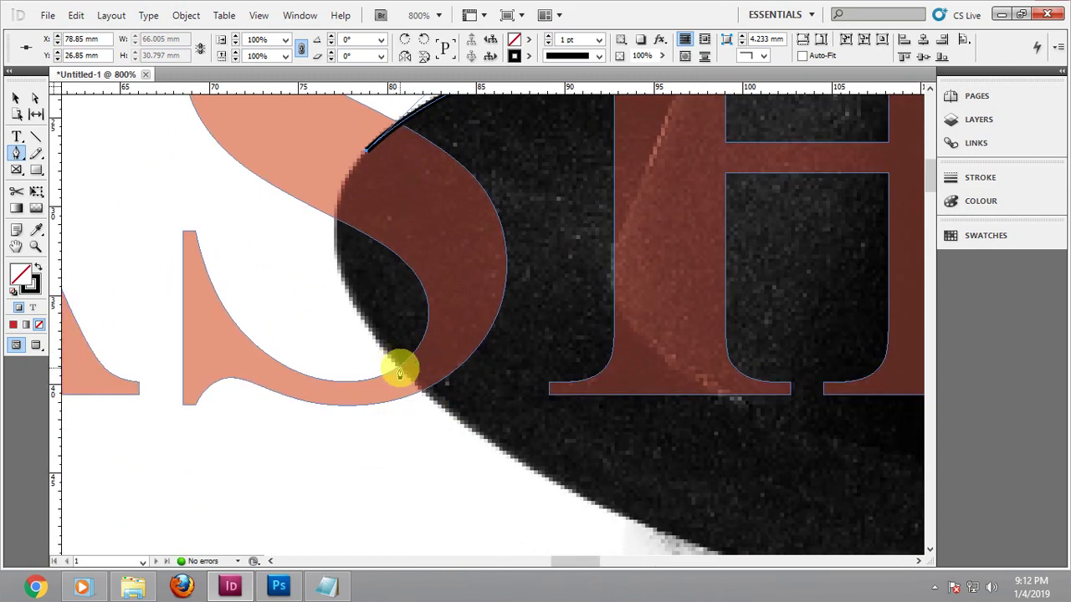
pyautogui.moveTo(399, 374); pyautogui.dragTo(521, 489)
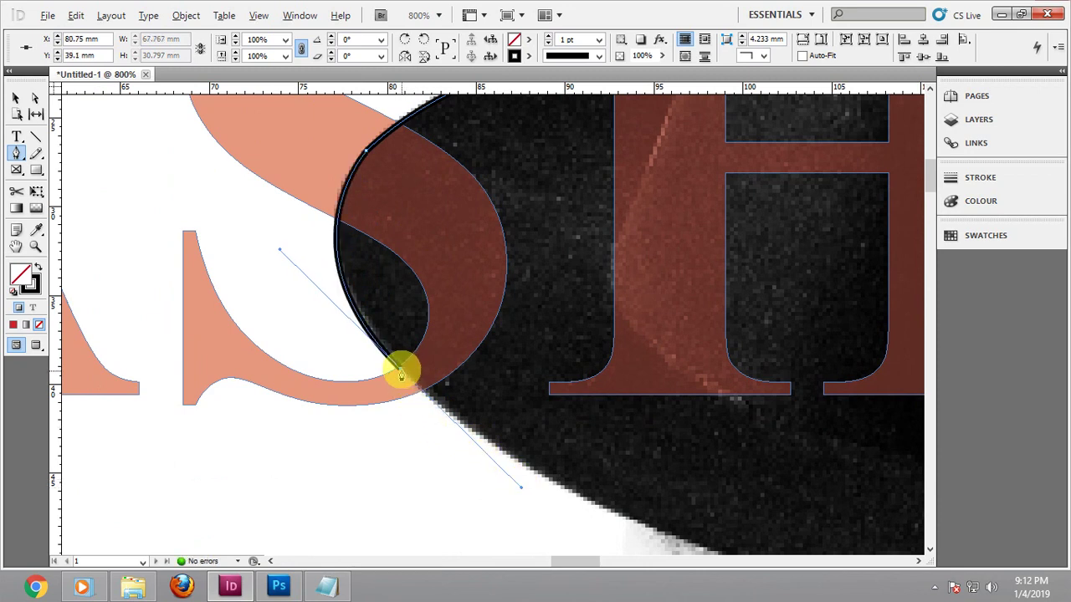
pyautogui.scroll(-2, 403, 378)
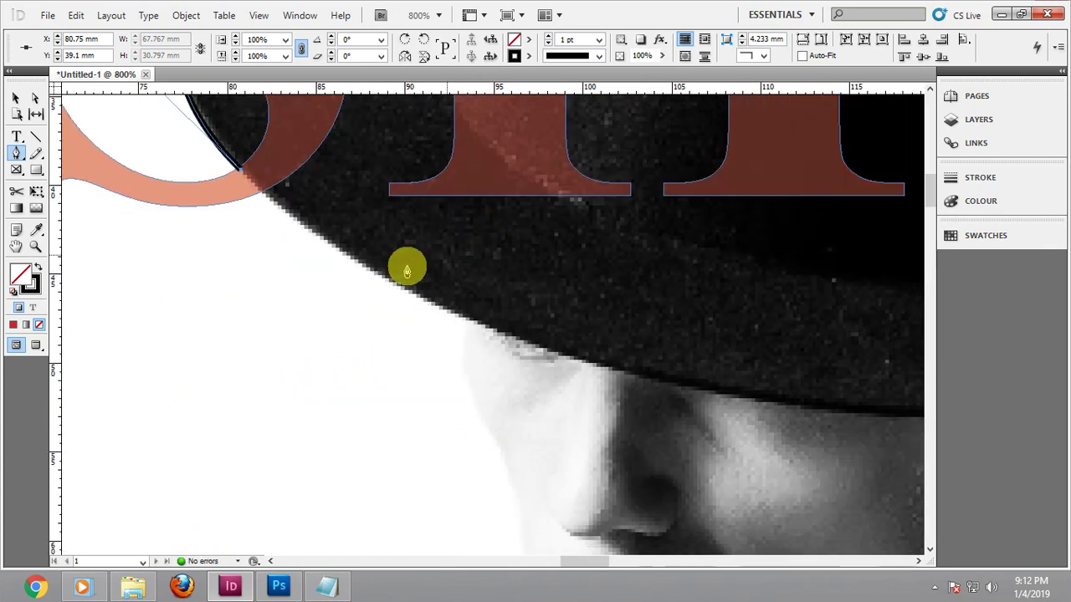
# Continue the path below the lettering across the brim to X 145.6, Y 45.2 mm and close it at its starting point
pyautogui.scroll(-2, 407, 268)
pyautogui.scroll(5, 444, 351)
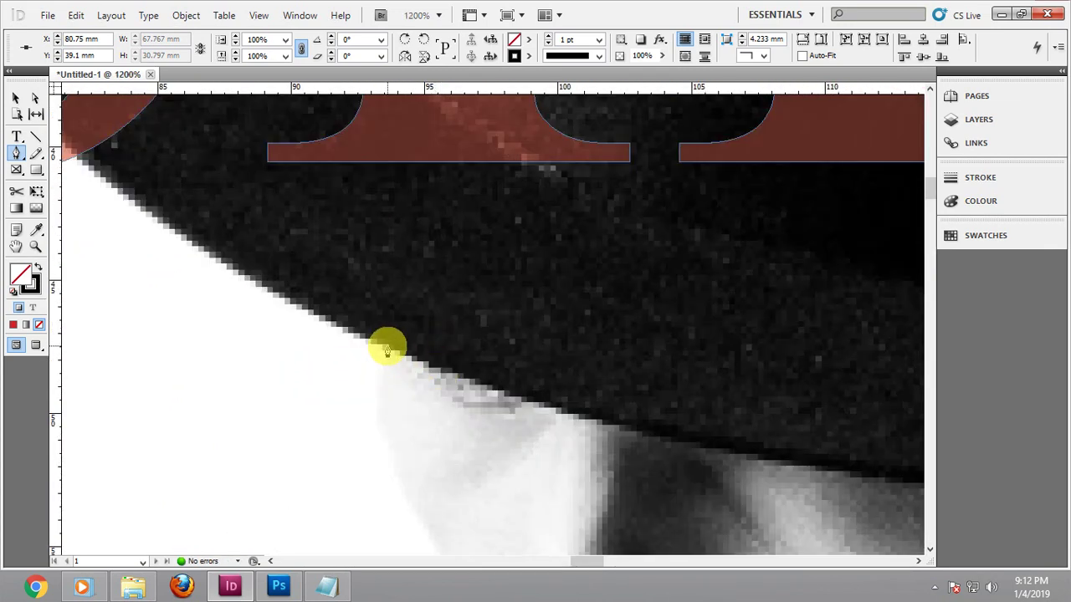
pyautogui.scroll(-1, 388, 350)
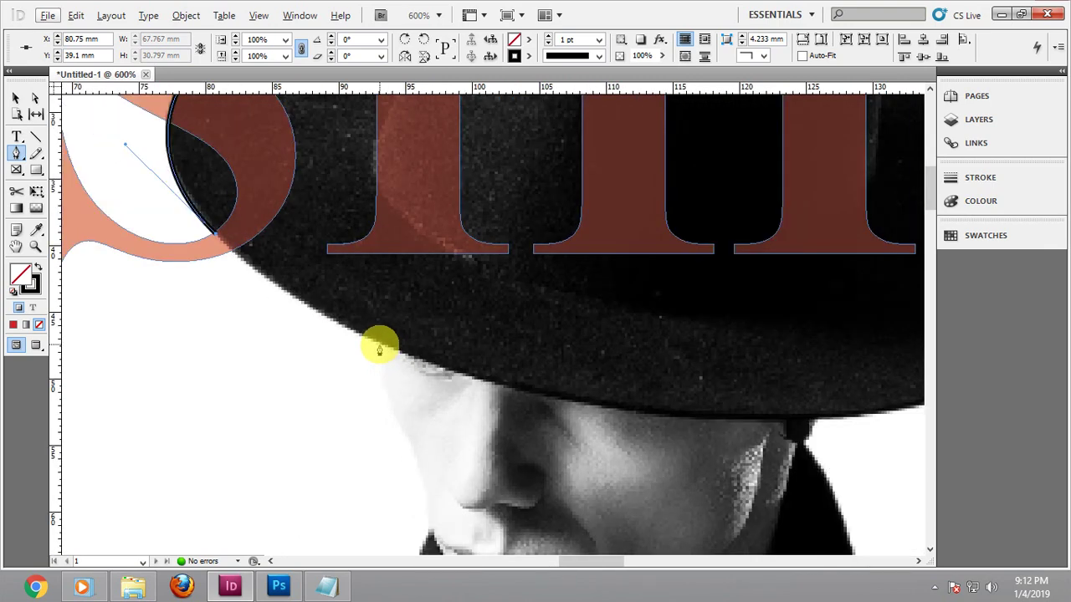
pyautogui.moveTo(378, 342); pyautogui.dragTo(447, 362)
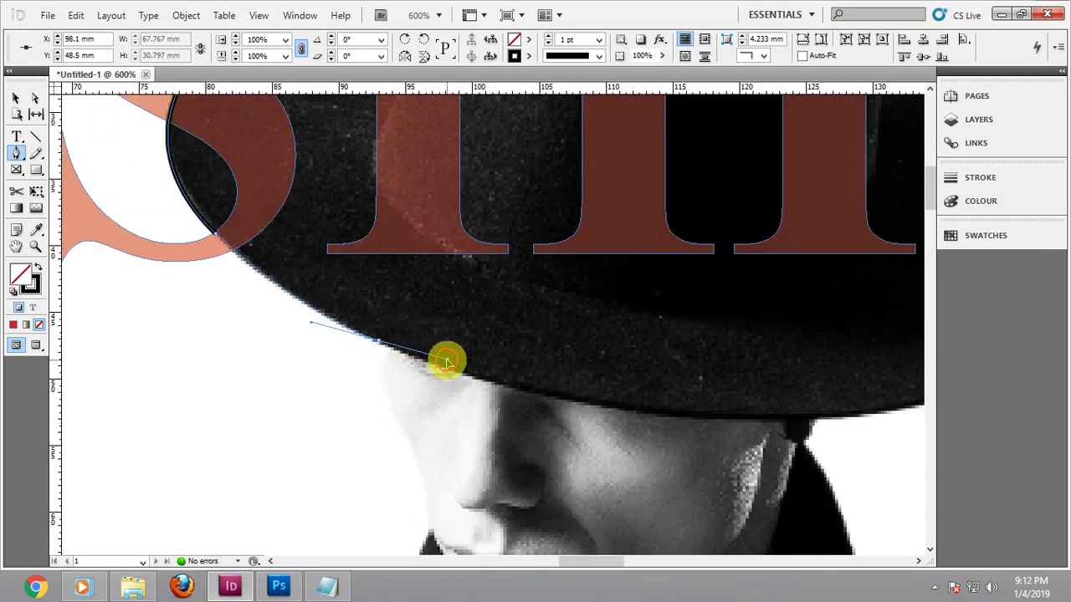
pyautogui.click(765, 324)
pyautogui.moveTo(772, 325); pyautogui.dragTo(730, 355)
pyautogui.click(652, 332)
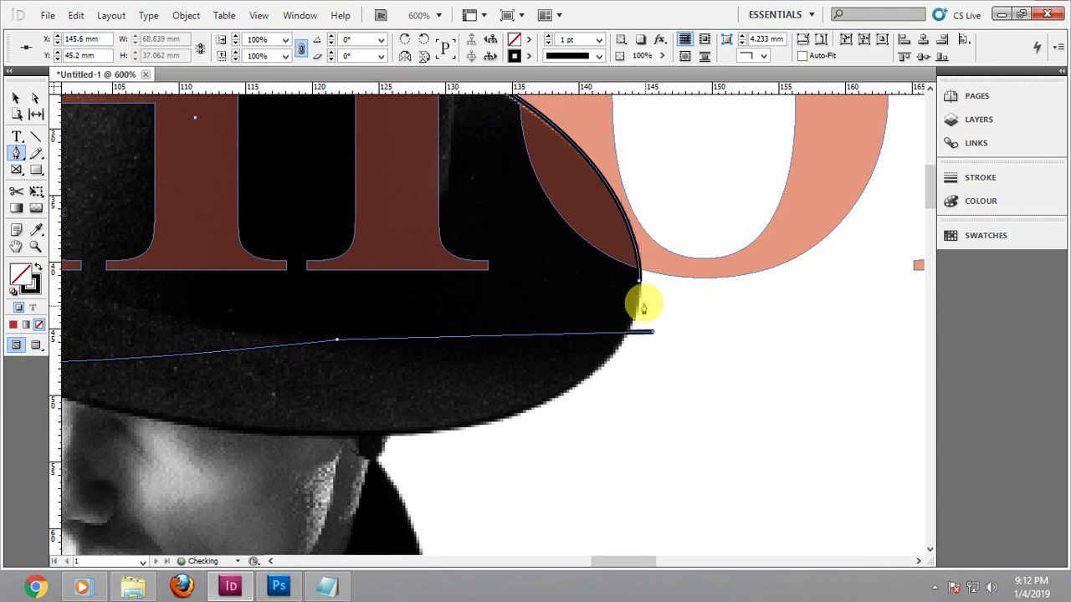
pyautogui.scroll(-5, 556, 375)
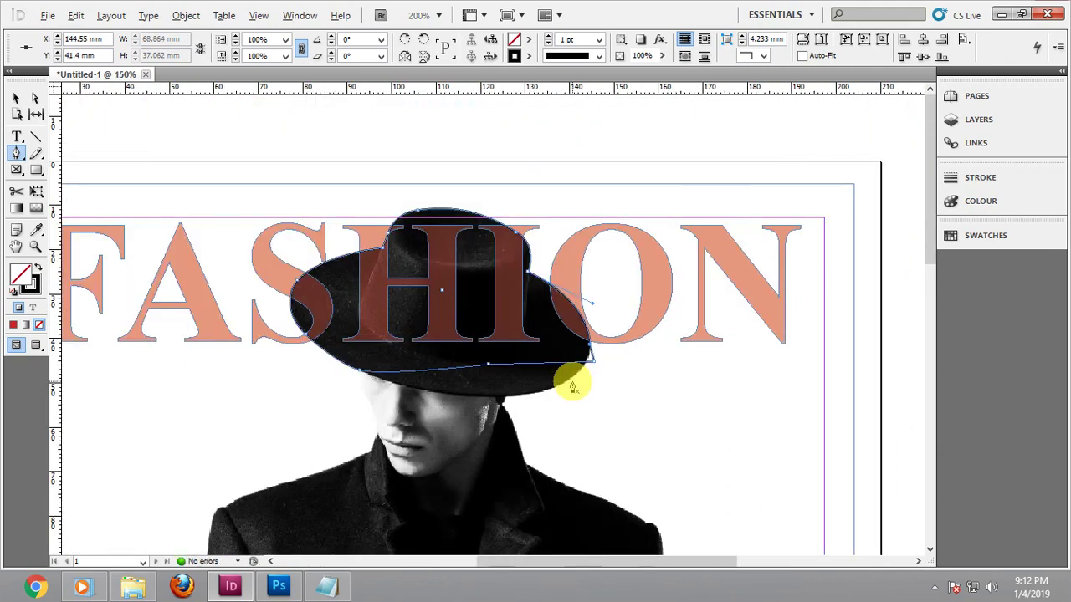
# Fill the closed hat shape with [Paper] and select it together with the FASHION lettering
pyautogui.click(529, 41)
pyautogui.click(556, 105)
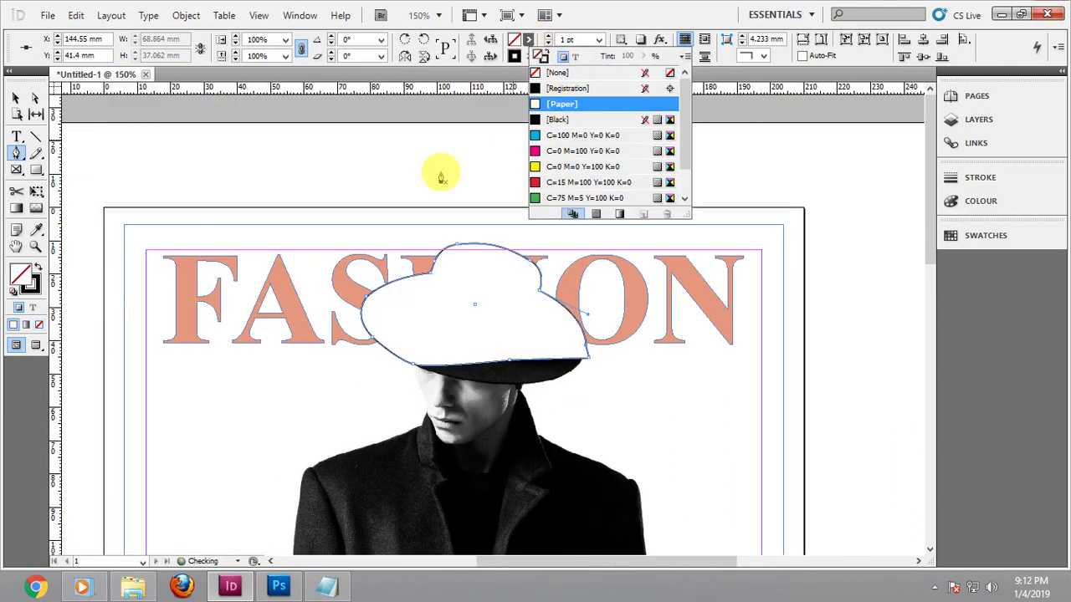
pyautogui.click(15, 98)
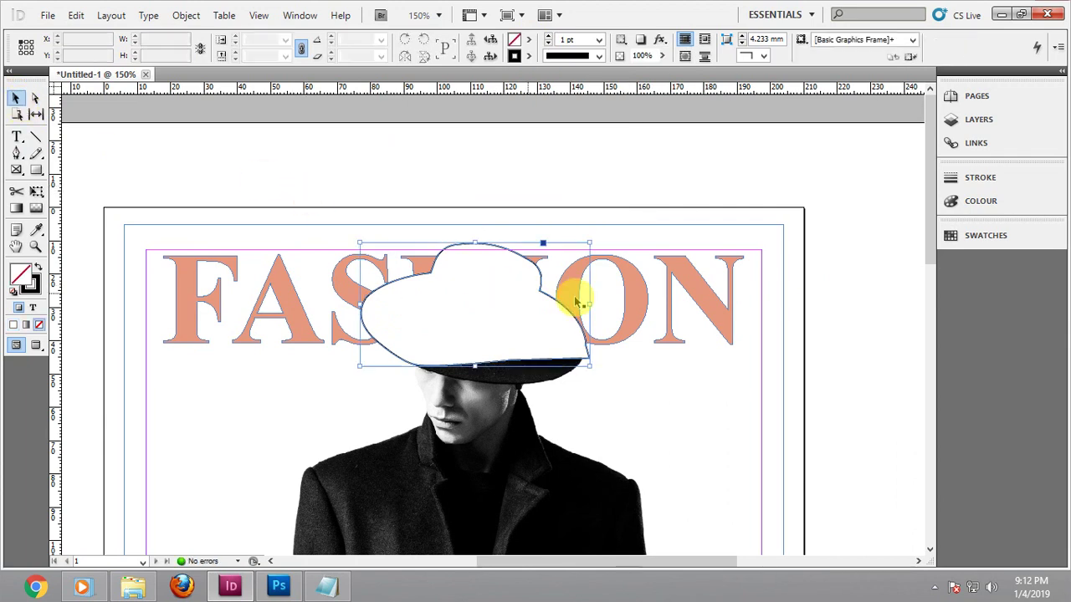
pyautogui.click(682, 286)
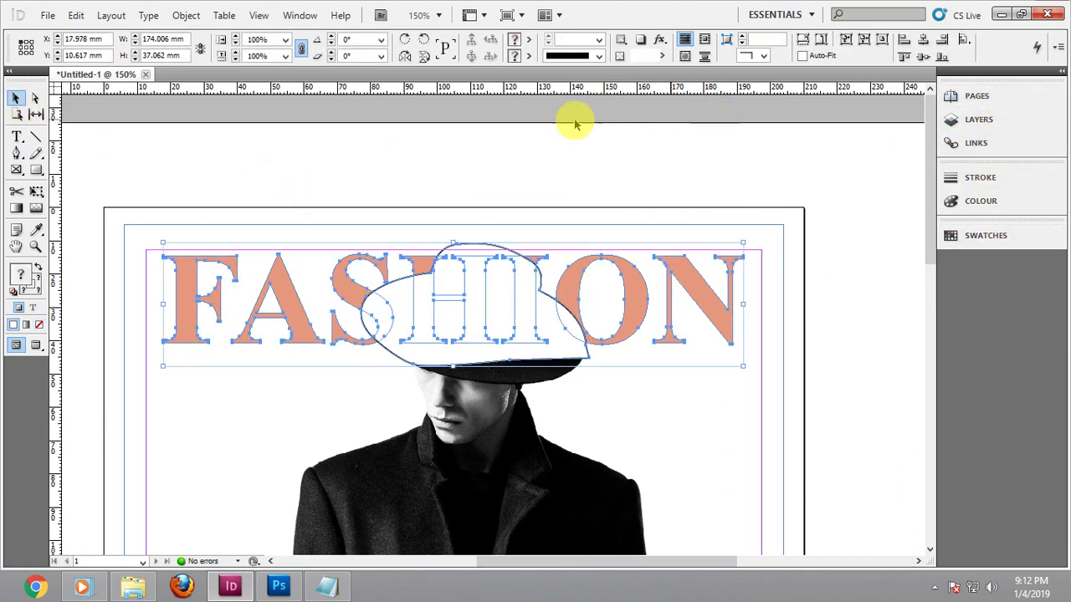
# Show the Pathfinder controls and dock them with Align below Swatches
pyautogui.click(299, 15)
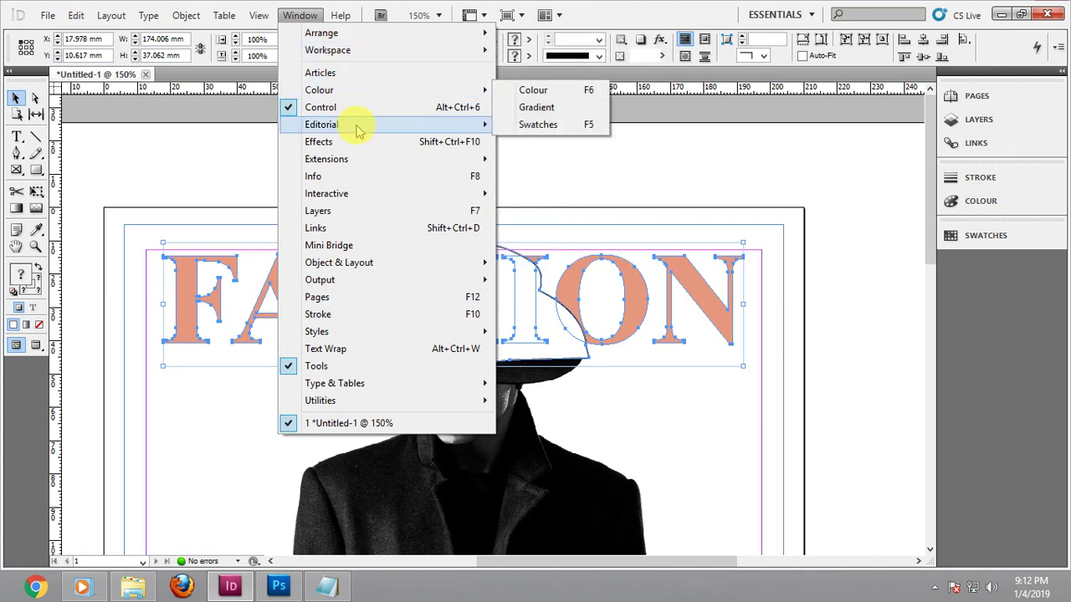
pyautogui.moveTo(358, 129)
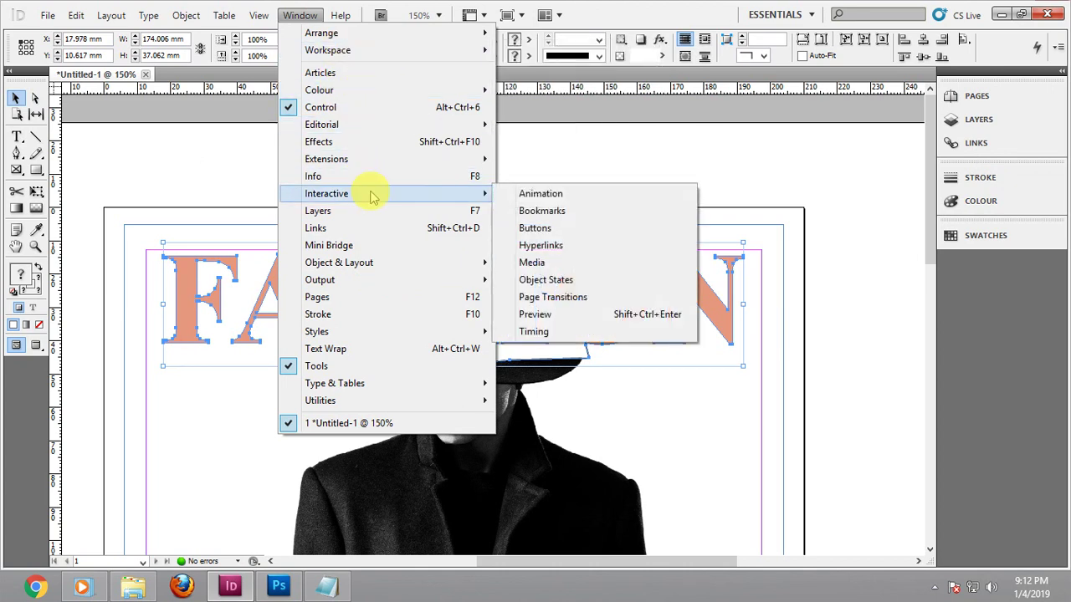
pyautogui.moveTo(374, 167)
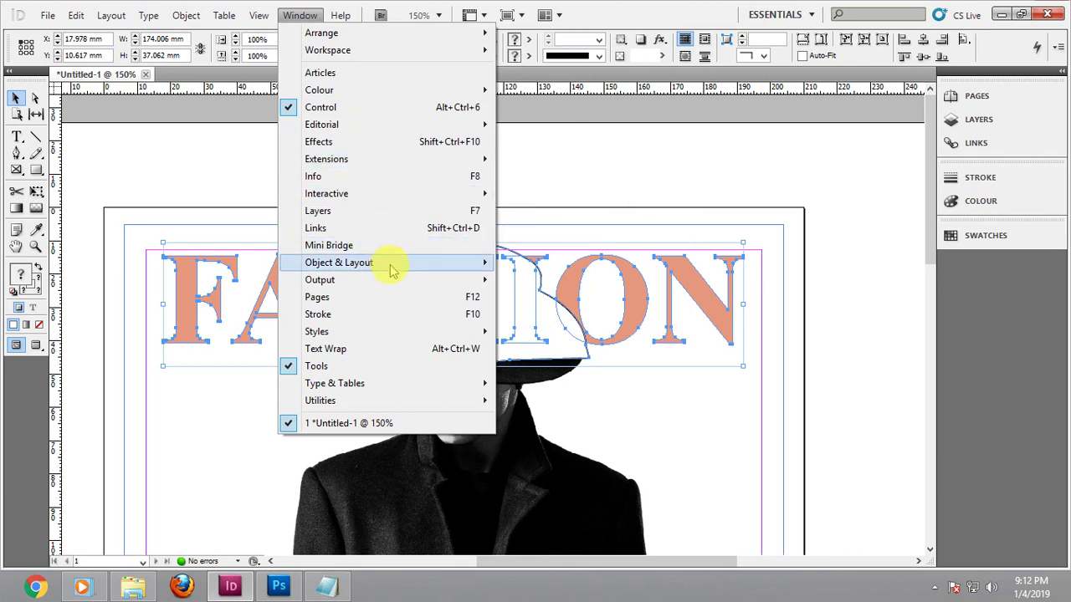
pyautogui.moveTo(393, 270)
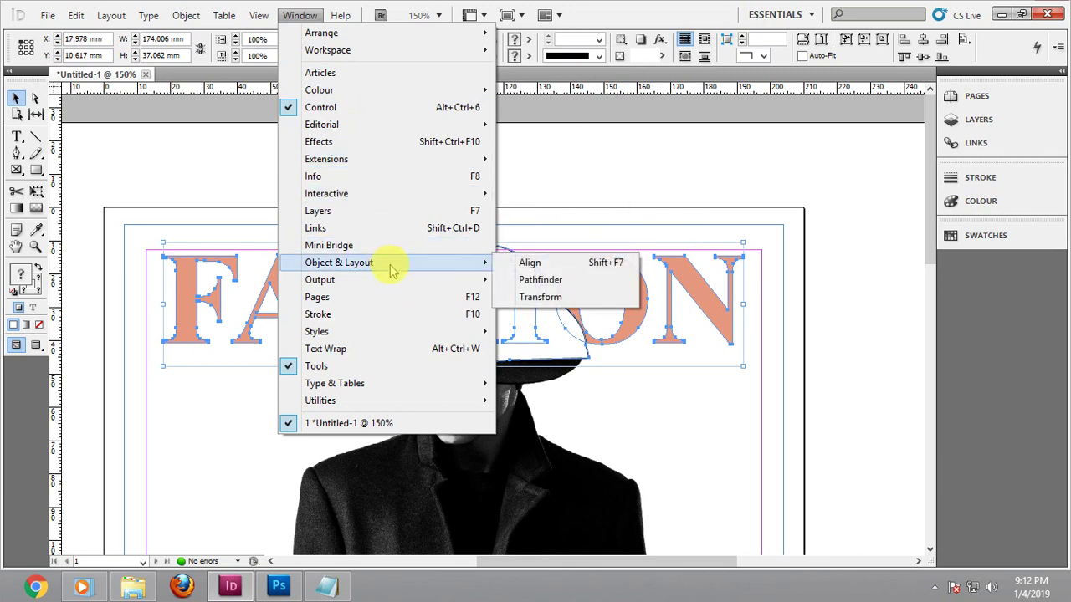
pyautogui.click(527, 263)
pyautogui.click(513, 227)
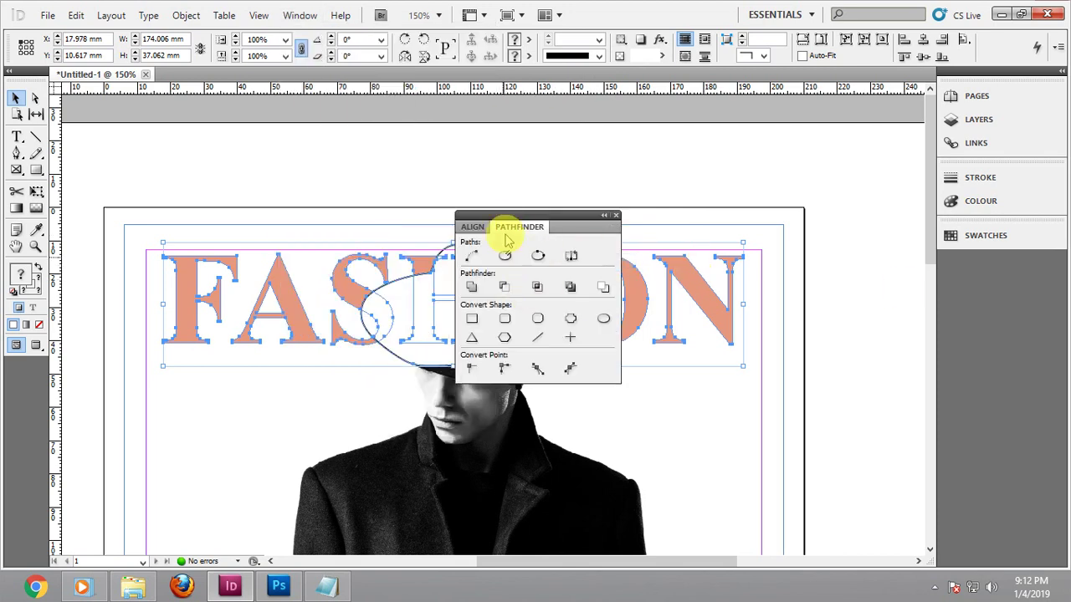
pyautogui.moveTo(496, 222); pyautogui.dragTo(956, 310)
pyautogui.click(970, 296)
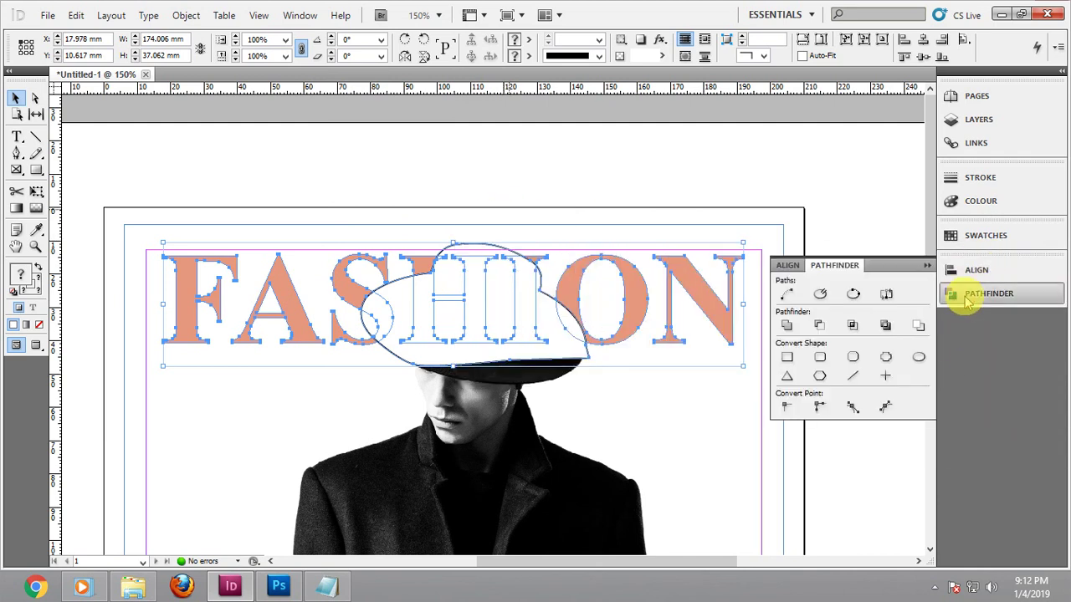
# Subtract the hat shape from the FASHION lettering with Pathfinder and collapse the Pathfinder controls
pyautogui.click(819, 326)
pyautogui.click(822, 204)
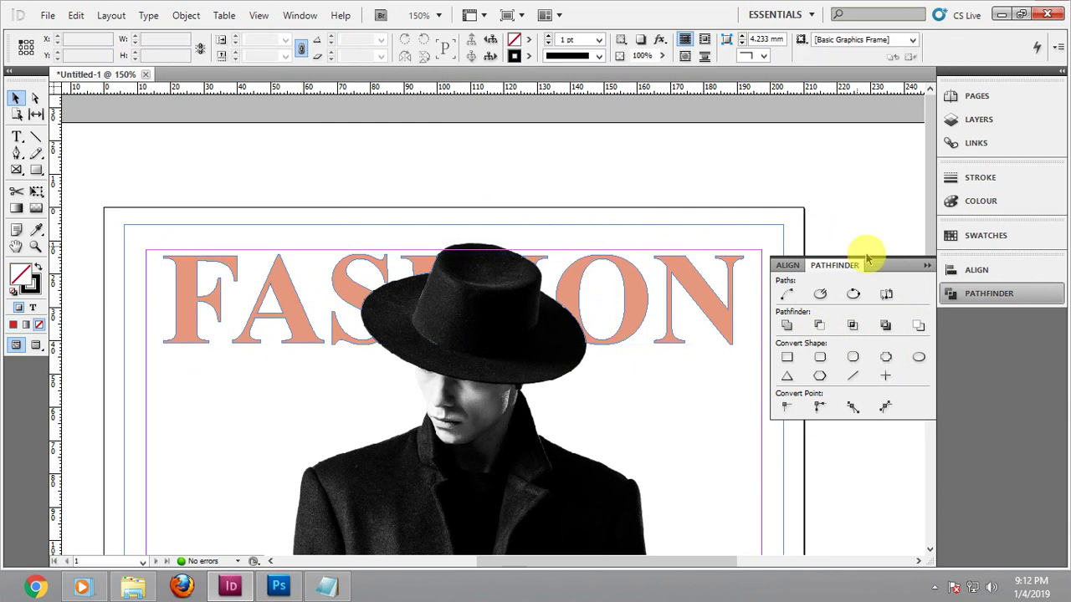
pyautogui.click(925, 266)
# Set the opacity of the cut-out FASHION lettering to 100%
pyautogui.click(629, 287)
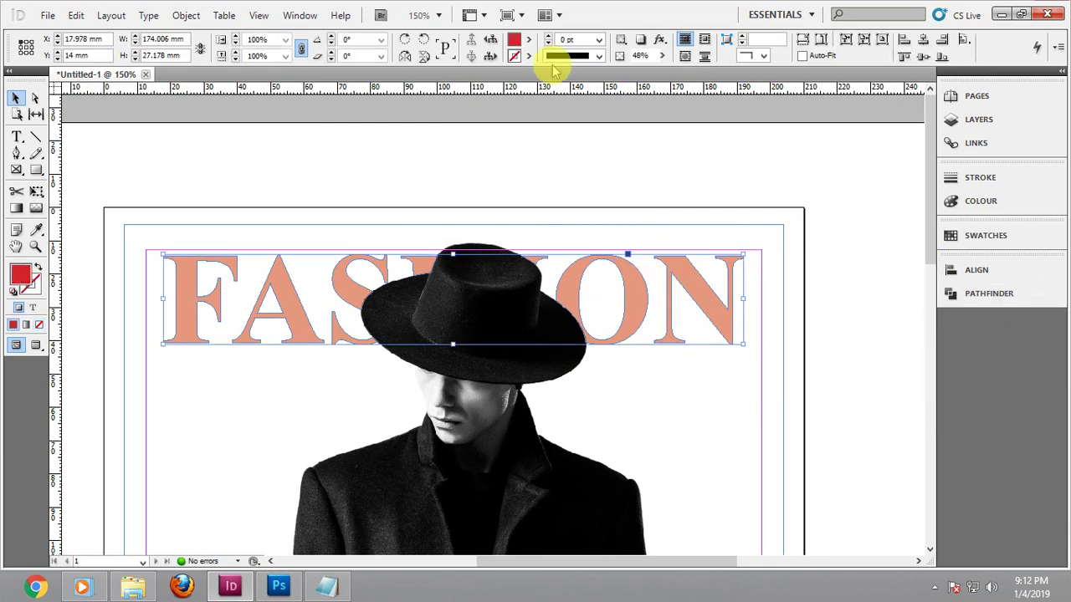
pyautogui.click(528, 40)
pyautogui.click(454, 115)
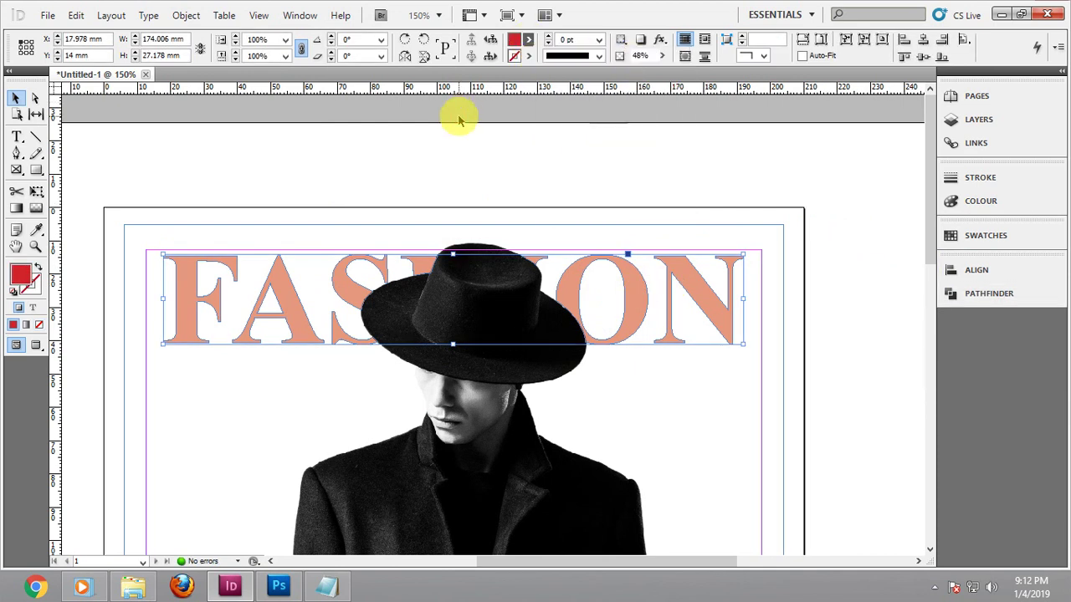
pyautogui.click(454, 115)
pyautogui.click(583, 267)
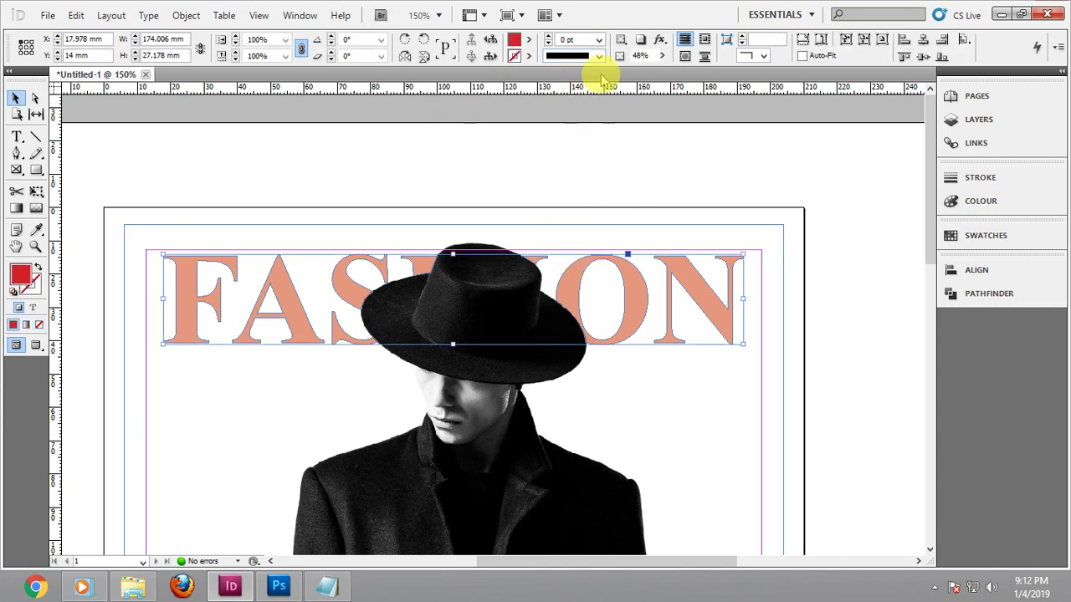
pyautogui.click(661, 57)
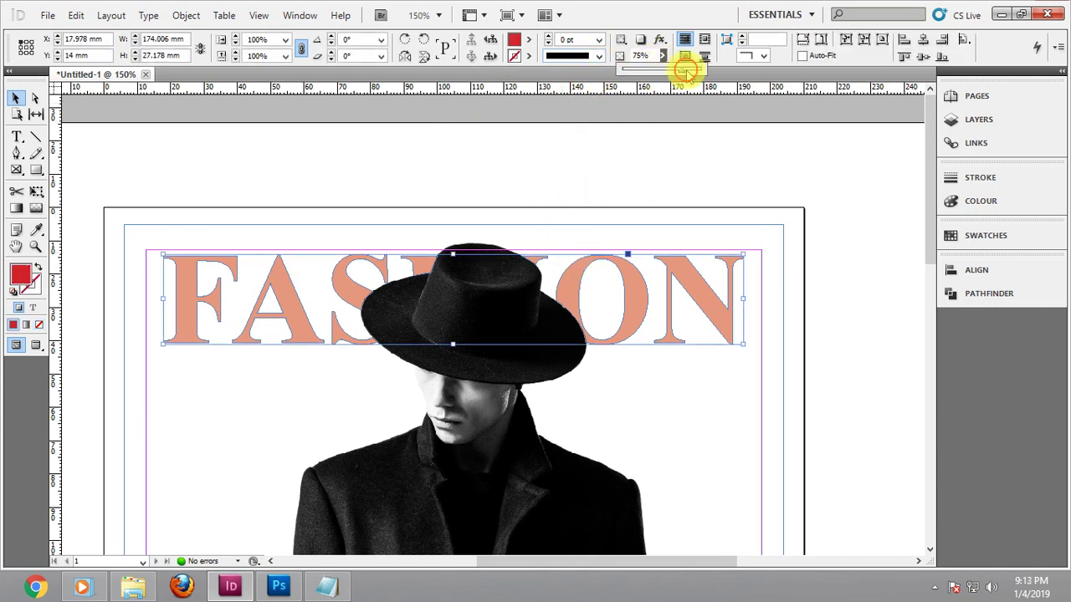
pyautogui.moveTo(685, 70); pyautogui.dragTo(704, 70)
pyautogui.click(602, 192)
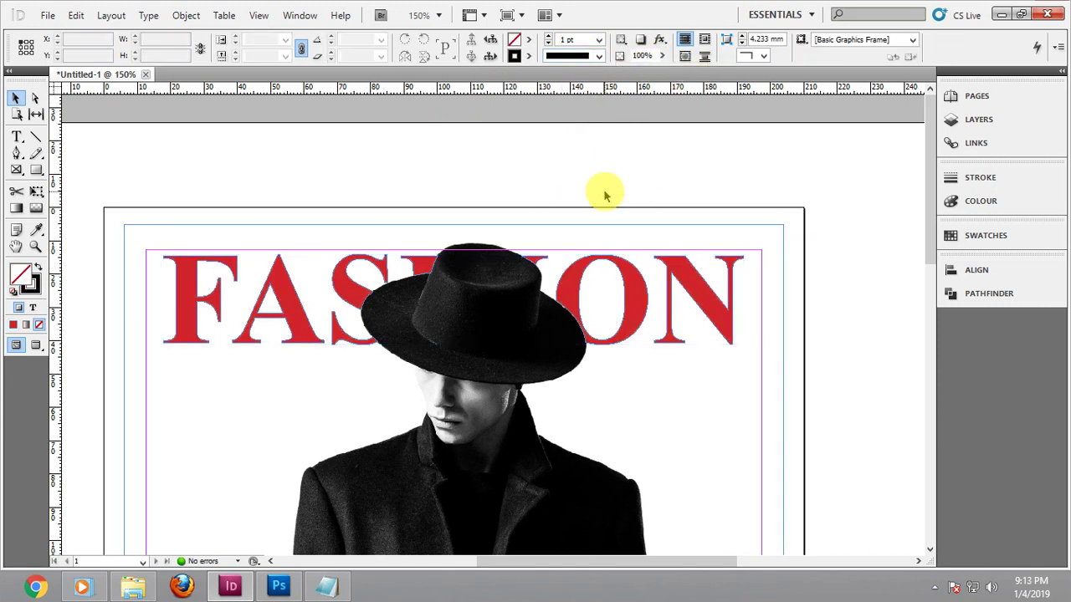
# Check the whole cover in full-screen presentation view, then return to the layout
pyautogui.hotkey('shift', 'w')
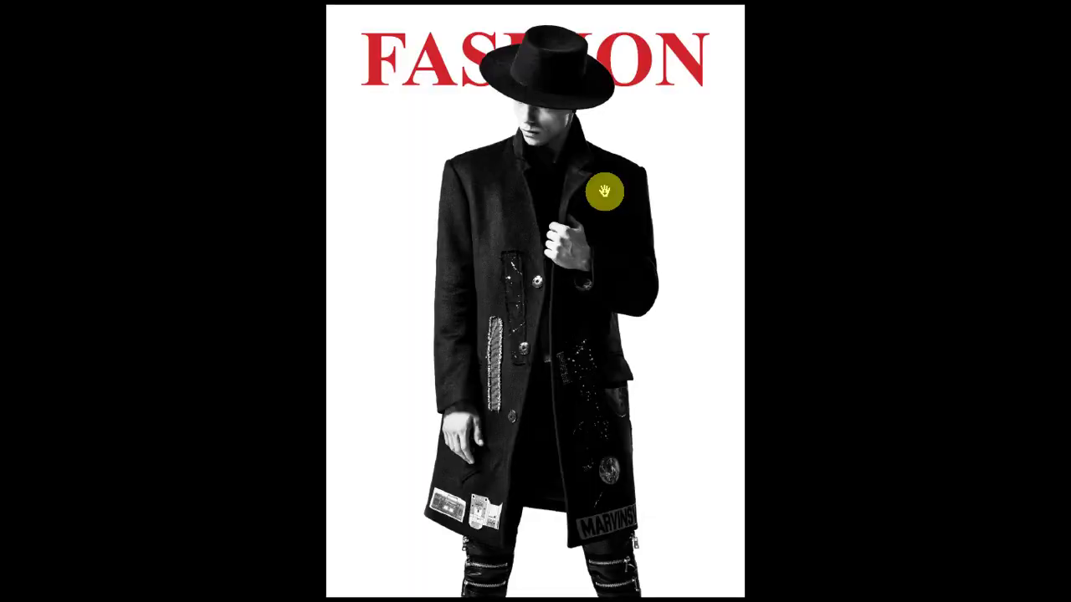
pyautogui.press('Escape')
pyautogui.click(548, 220)
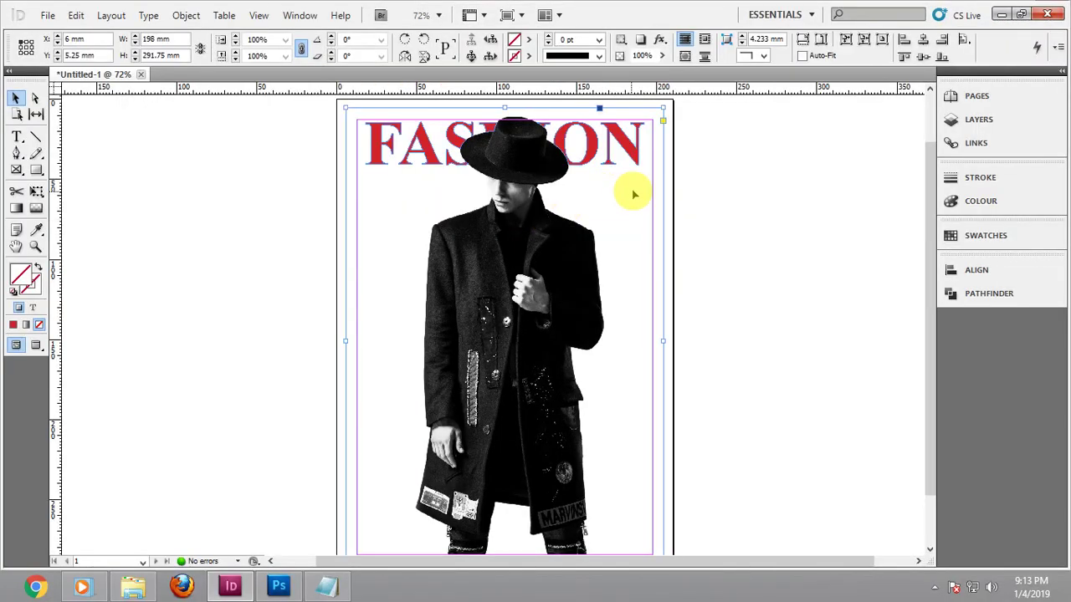
pyautogui.moveTo(633, 191); pyautogui.dragTo(641, 230)
pyautogui.click(727, 203)
# Try enlarging the FASHION lettering proportionally to 190.307 mm wide and 29.724 mm high
pyautogui.click(644, 186)
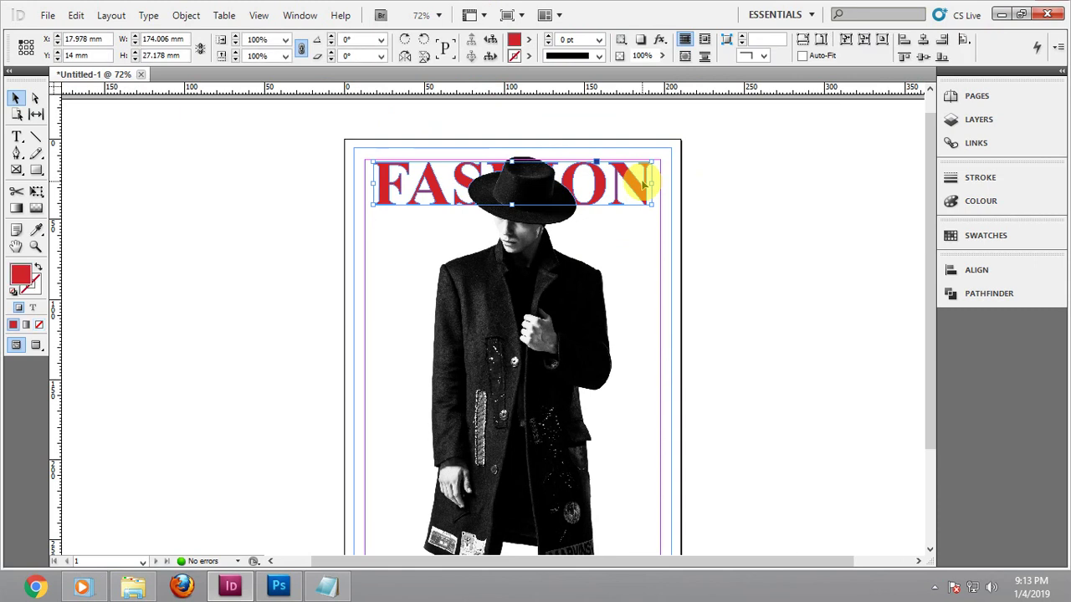
pyautogui.hotkey('ctrl', '.')
pyautogui.hotkey('ctrl', '.')
pyautogui.hotkey('ctrl', '.')
pyautogui.hotkey('ctrl', '.')
pyautogui.hotkey('ctrl', '.')
pyautogui.hotkey('ctrl', '.')
pyautogui.hotkey('ctrl', '.')
pyautogui.hotkey('ctrl', '.')
pyautogui.hotkey('ctrl', '.')
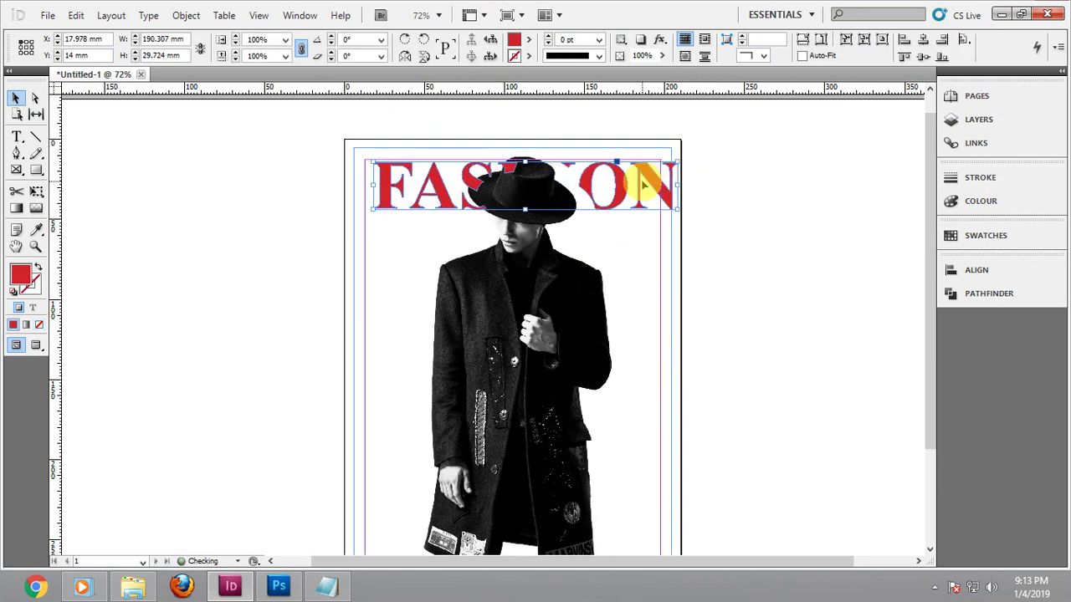
# Nudge the enlarged FASHION lettering left to X 13.228 mm
pyautogui.press('Left')
pyautogui.press('Left')
pyautogui.press('Left')
pyautogui.press('Left')
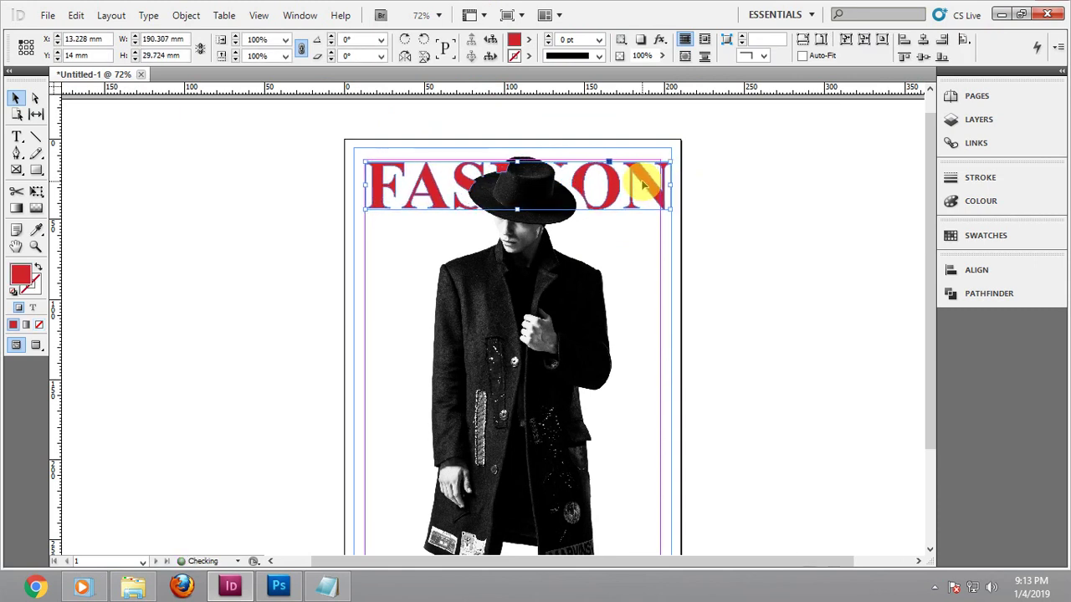
# Undo the nudging and enlargement of the FASHION lettering
pyautogui.hotkey('ctrl', 'z')
pyautogui.hotkey('ctrl', 'z')
pyautogui.hotkey('ctrl', 'z')
pyautogui.hotkey('ctrl', 'z')
pyautogui.hotkey('ctrl', 'z')
pyautogui.hotkey('ctrl', 'z')
pyautogui.hotkey('ctrl', 'z')
pyautogui.hotkey('ctrl', 'z')
pyautogui.hotkey('ctrl', 'z')
pyautogui.hotkey('ctrl', 'z')
pyautogui.hotkey('ctrl', 'z')
pyautogui.hotkey('ctrl', 'z')
pyautogui.hotkey('ctrl', 'z')
pyautogui.hotkey('ctrl', 'z')
pyautogui.hotkey('ctrl', 'z')
pyautogui.hotkey('ctrl', 'z')
pyautogui.hotkey('ctrl', 'z')
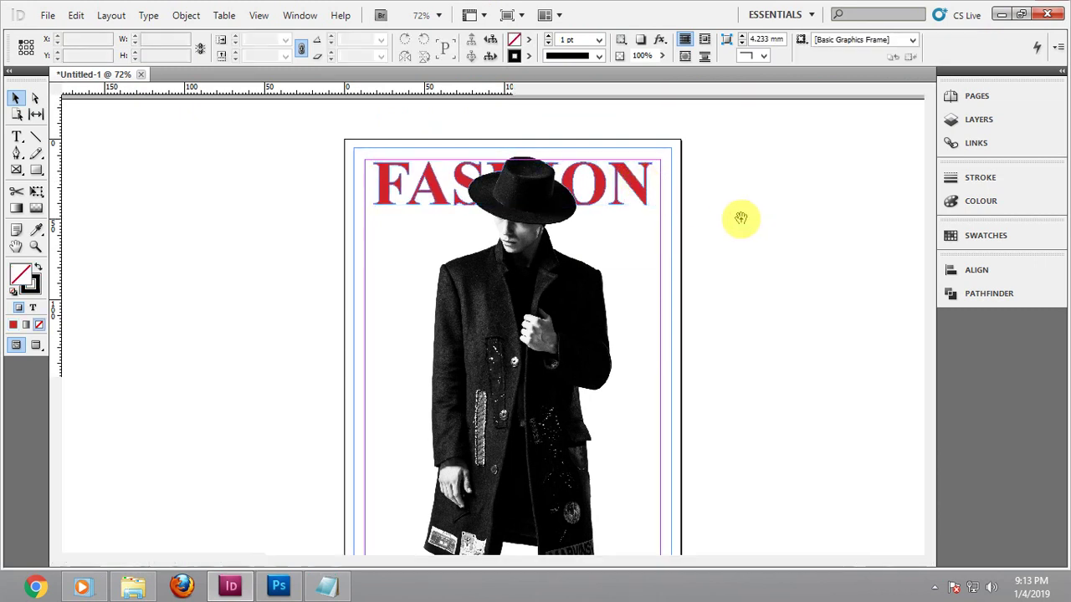
# Preview the restored cover in full-screen presentation view and exit it
pyautogui.hotkey('shift', 'w')
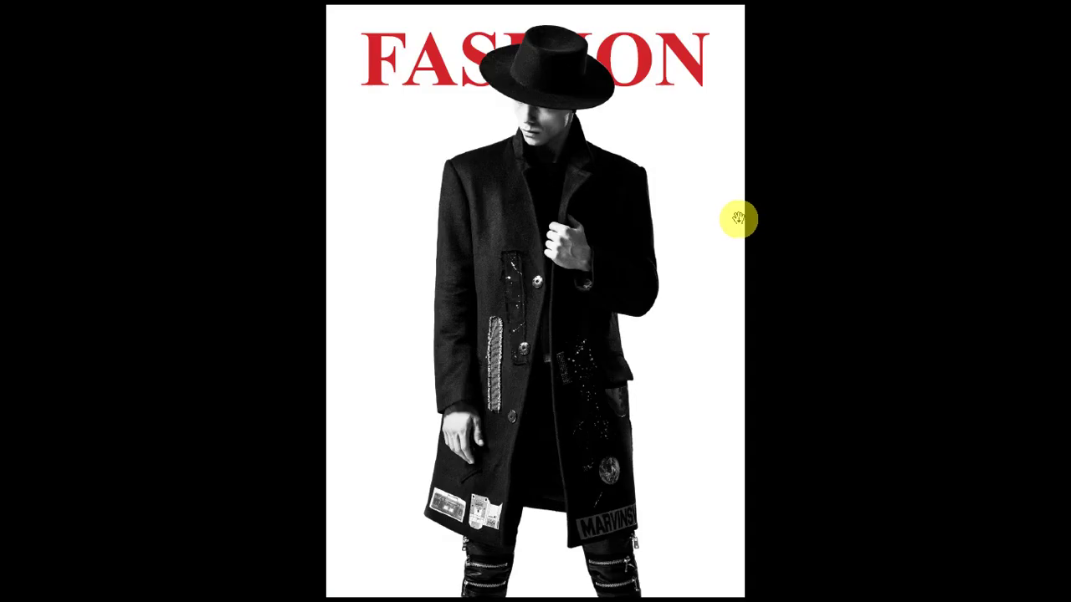
pyautogui.press('Escape')
# Switch to Chrome, search the web for "lorem ipsum text" and open the lipsum.com site
pyautogui.hotkey('ctrl', '1')
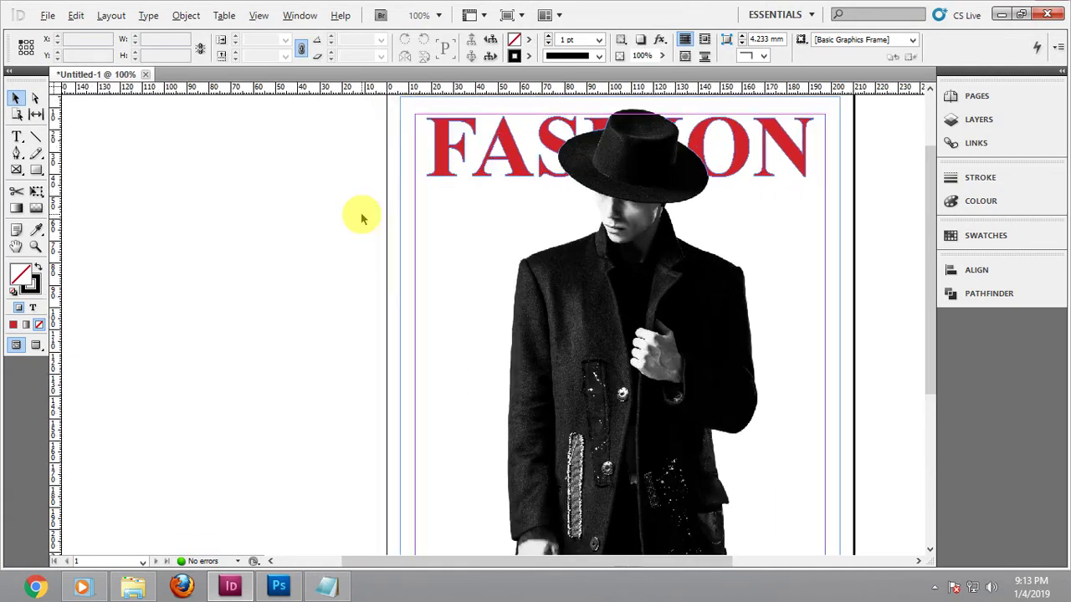
pyautogui.hotkey('ctrl', '=')
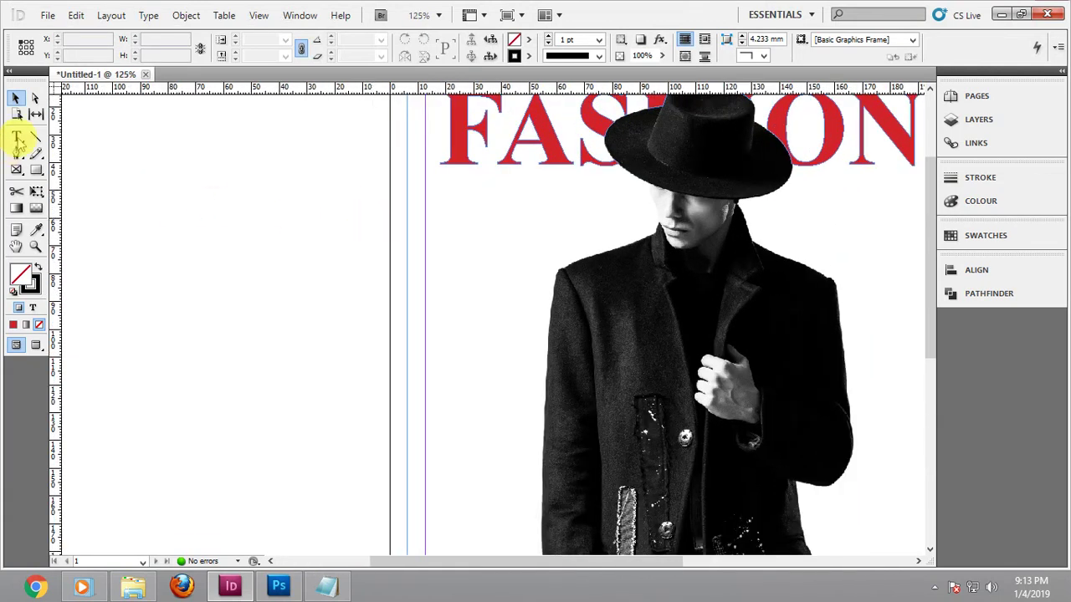
pyautogui.click(17, 137)
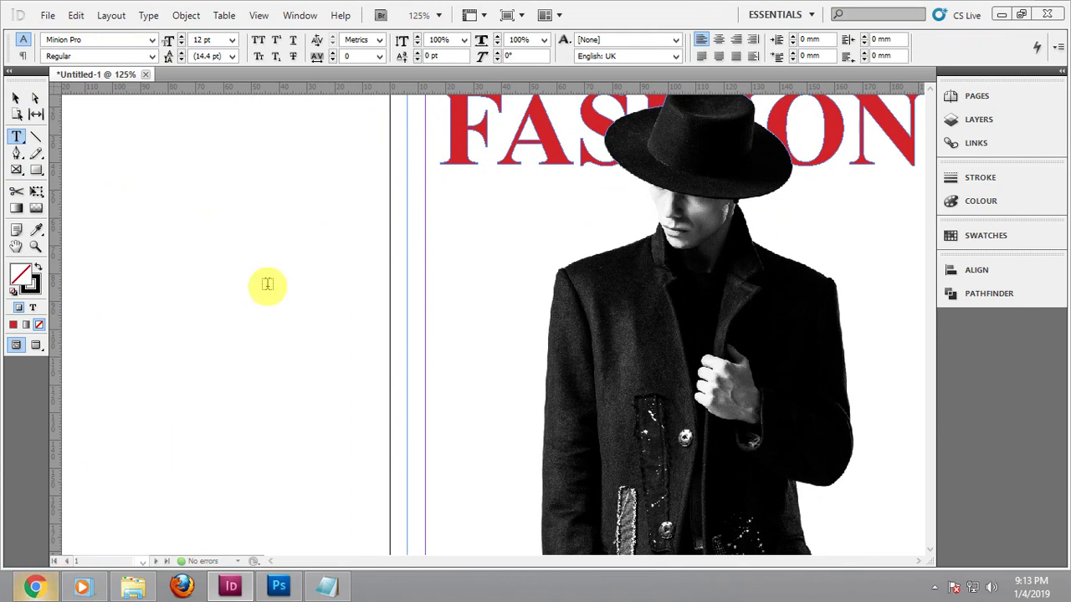
pyautogui.press('super+1')
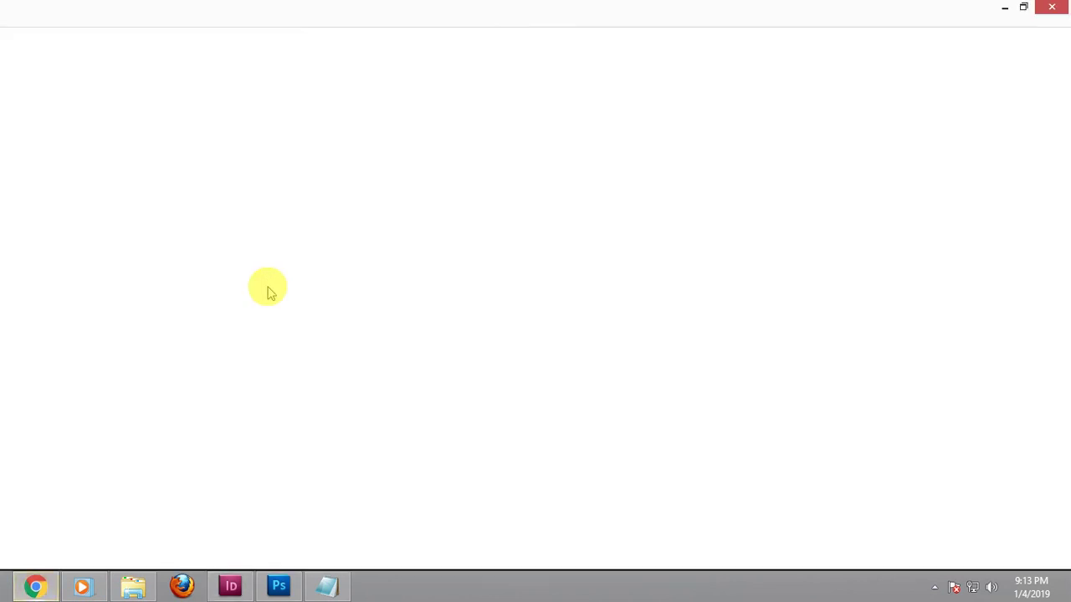
pyautogui.write('lorem ')
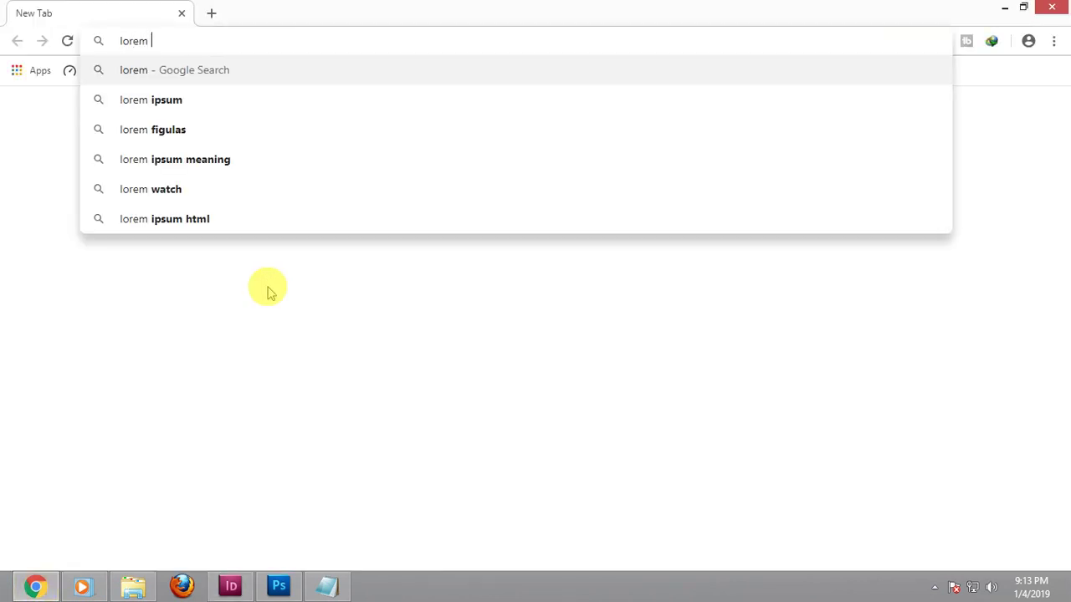
pyautogui.write('ipsum t')
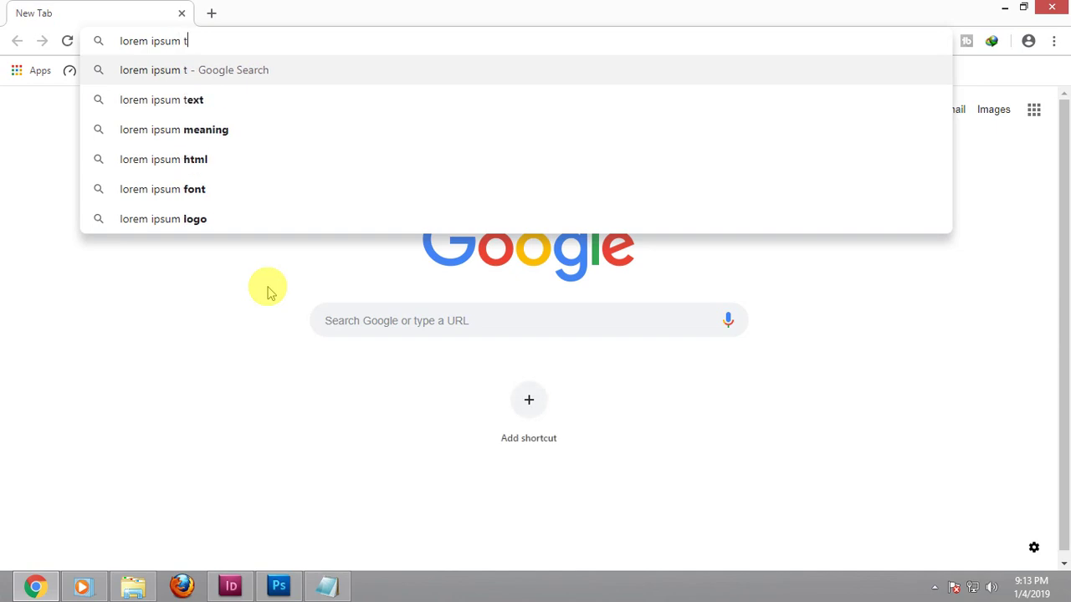
pyautogui.write('ext')
pyautogui.press('Return')
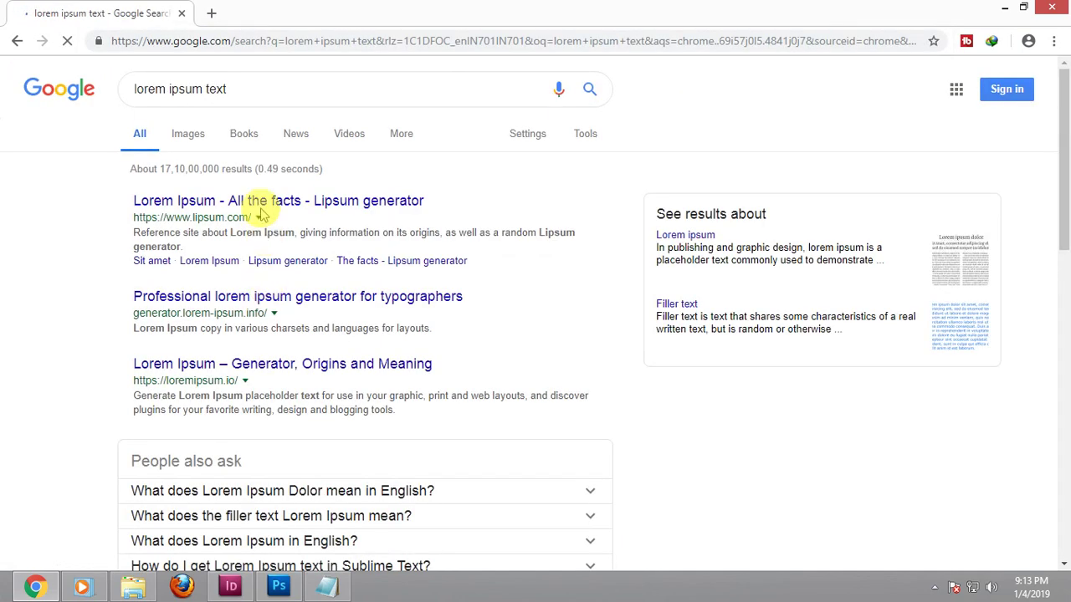
pyautogui.click(263, 212)
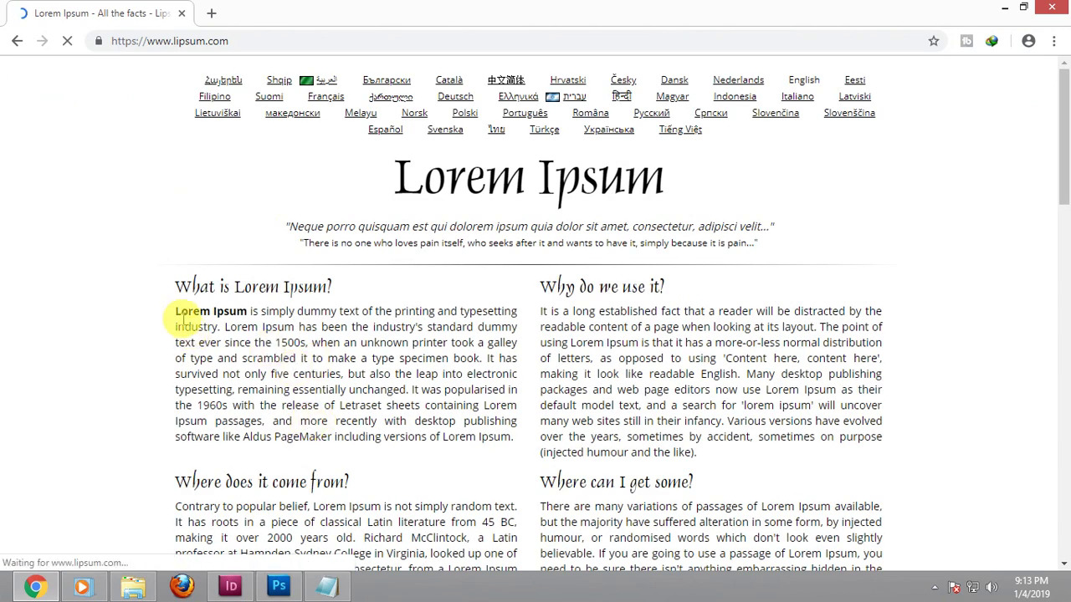
# Copy the "What is Lorem Ipsum?" paragraph and paste it into a new InDesign text frame on the pasteboard beside the page
pyautogui.moveTo(176, 311); pyautogui.dragTo(516, 523)
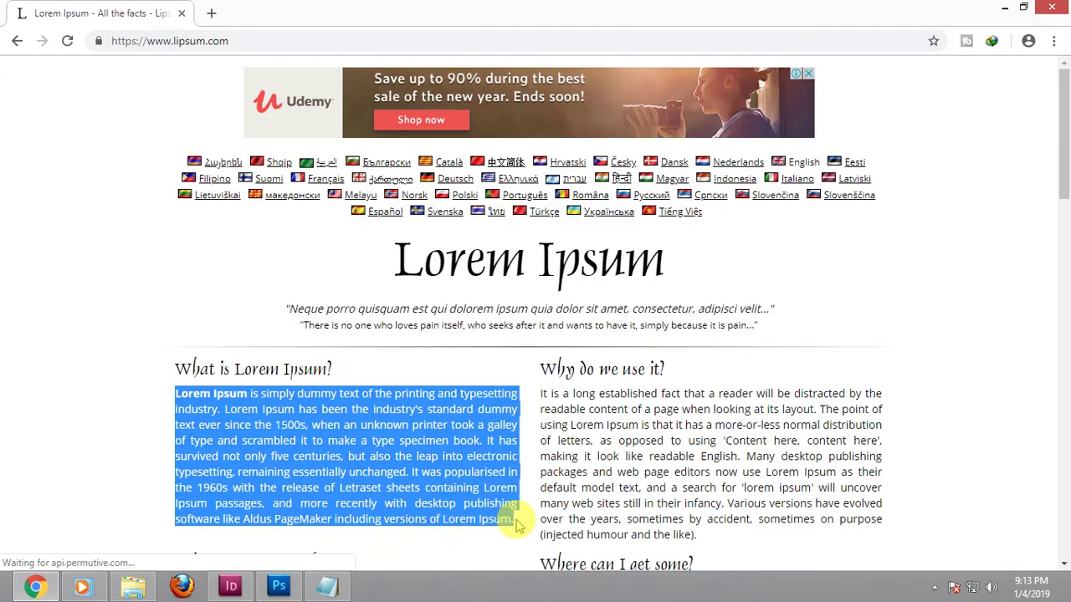
pyautogui.click(278, 586)
pyautogui.click(231, 587)
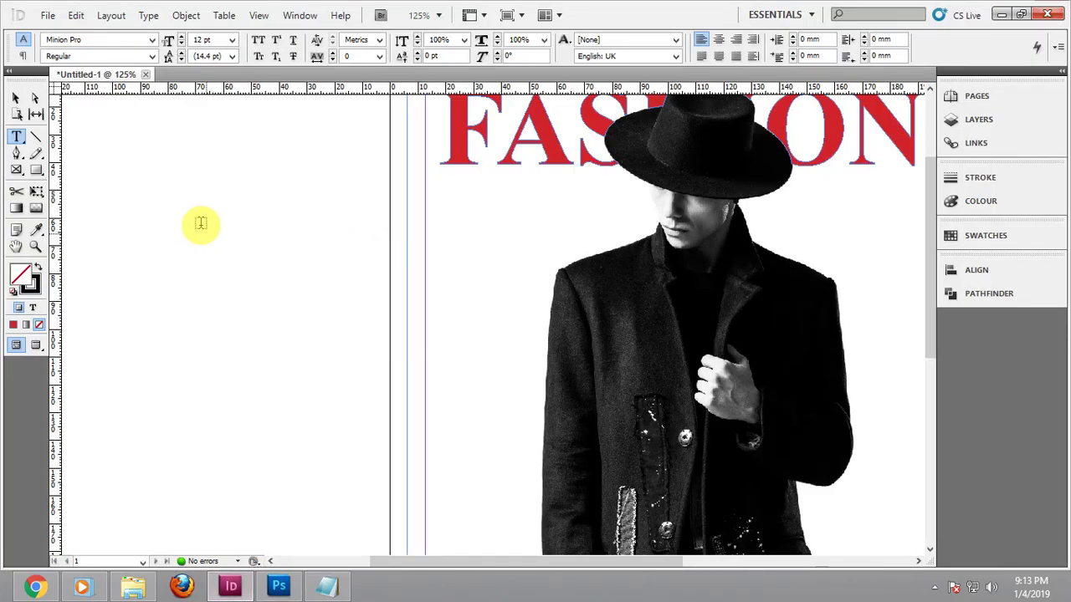
pyautogui.moveTo(158, 195); pyautogui.dragTo(346, 353)
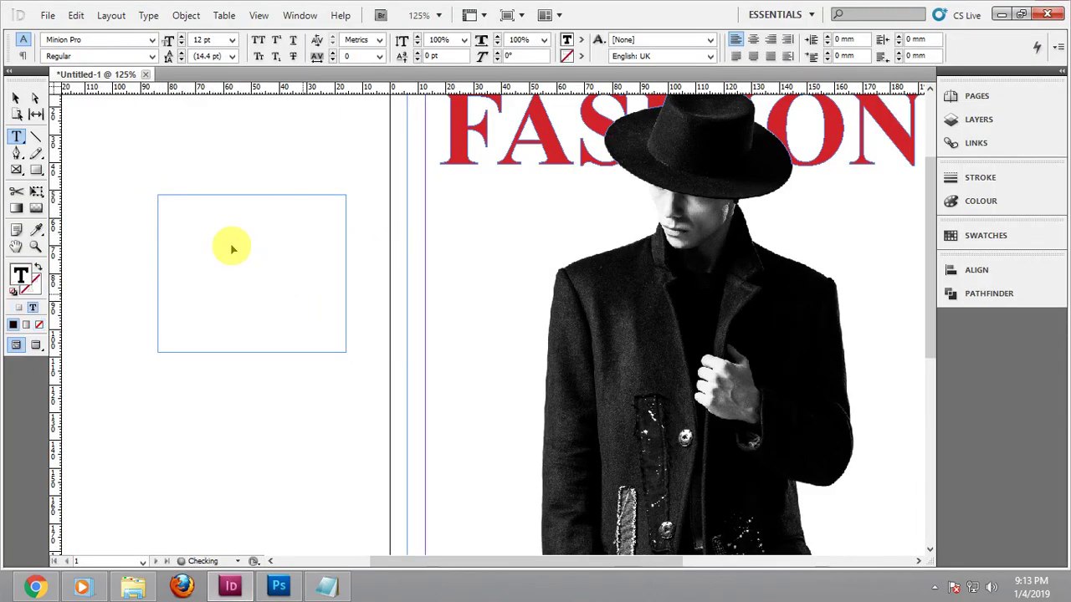
pyautogui.hotkey('ctrl', 'v')
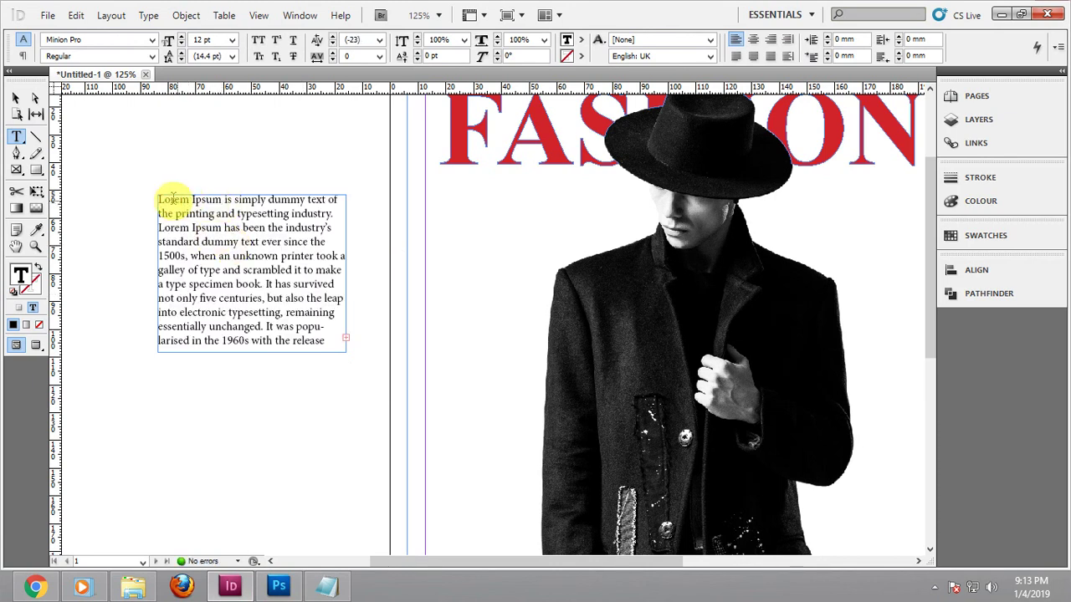
# Copy the first sentence of the pasteboard placeholder text and close the Chrome window
pyautogui.moveTo(159, 199); pyautogui.dragTo(334, 214)
pyautogui.hotkey('ctrl', 'c')
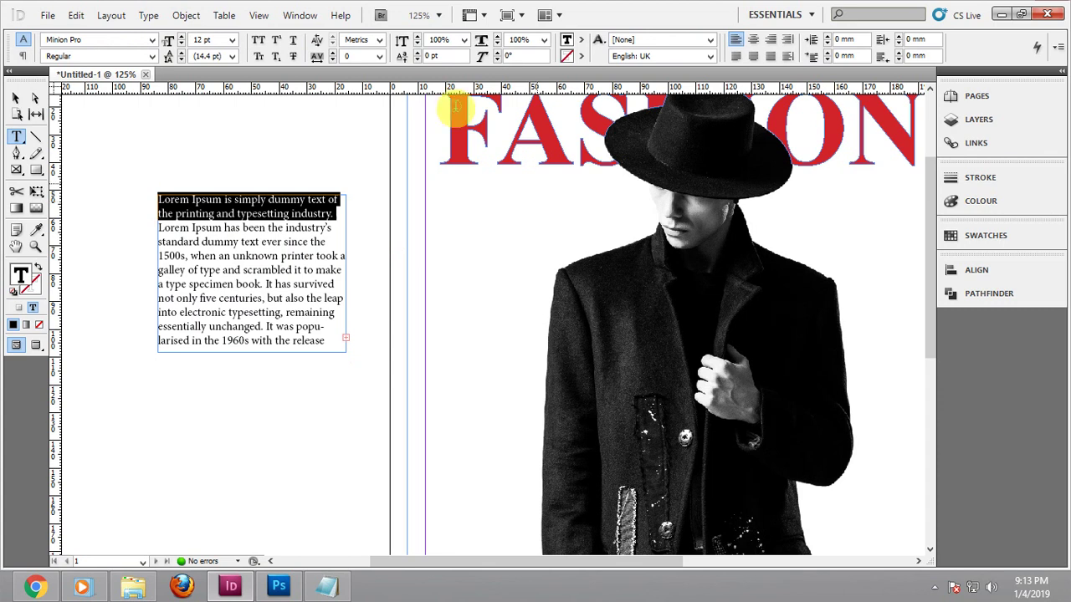
pyautogui.click(15, 98)
pyautogui.click(154, 542)
pyautogui.rightClick(34, 585)
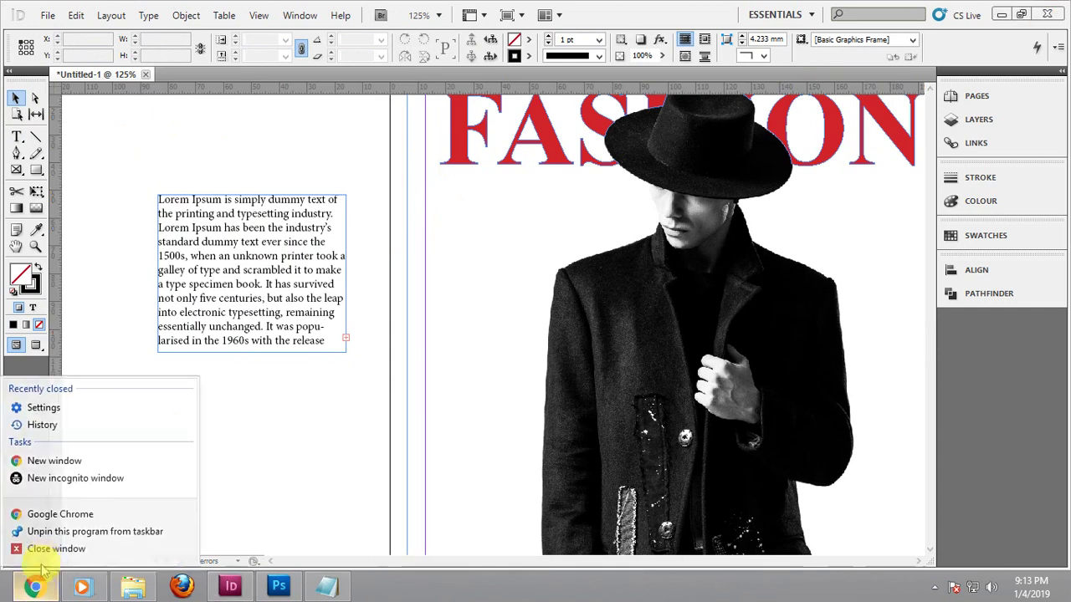
pyautogui.click(46, 548)
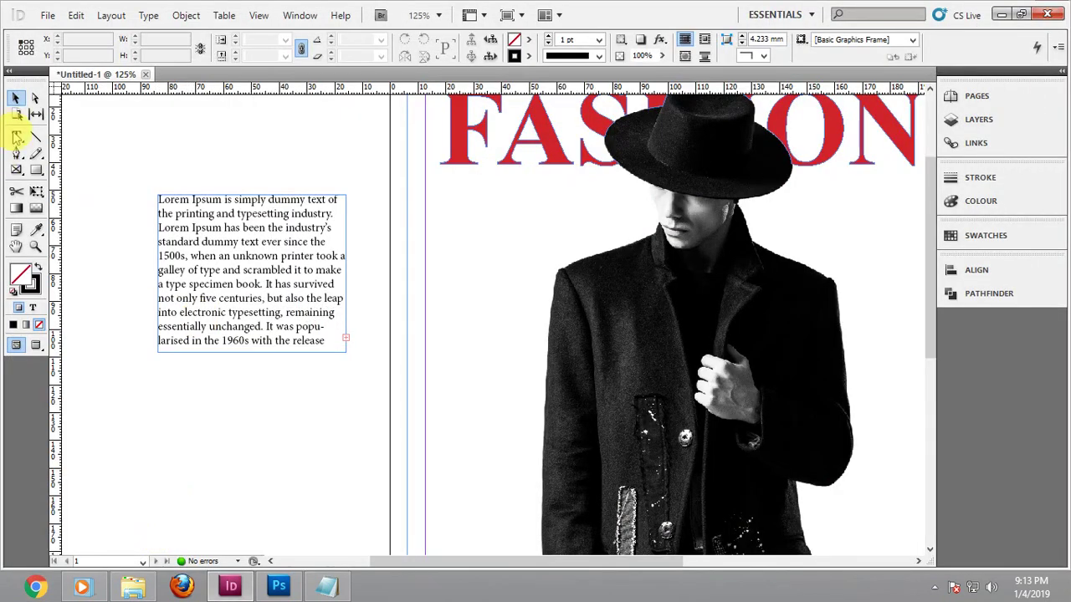
# Paste the copied sentence into a new text frame about 68 mm wide and 11 mm high below the start of the FASHION masthead
pyautogui.click(17, 136)
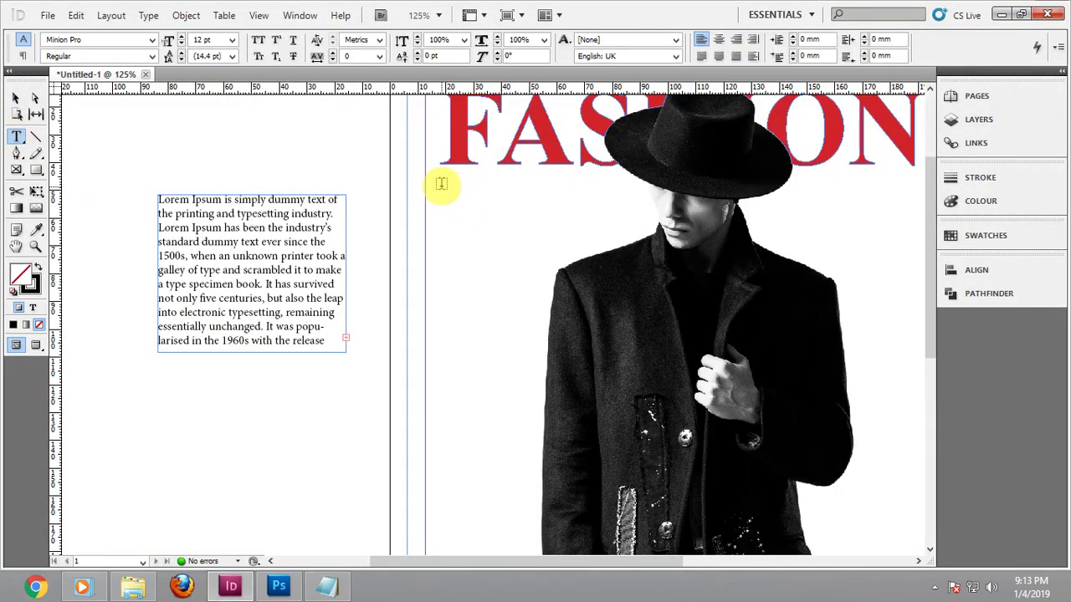
pyautogui.moveTo(445, 184); pyautogui.dragTo(632, 217)
pyautogui.hotkey('ctrl', 'v')
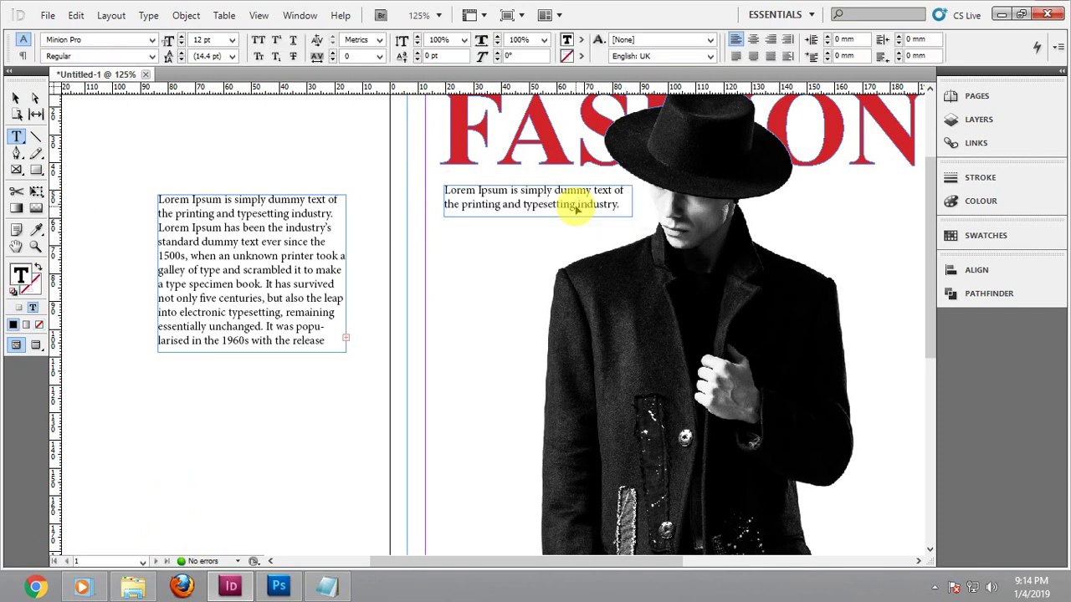
# Set the sentence below the masthead in Calibri Bold
pyautogui.hotkey('ctrl', 'a')
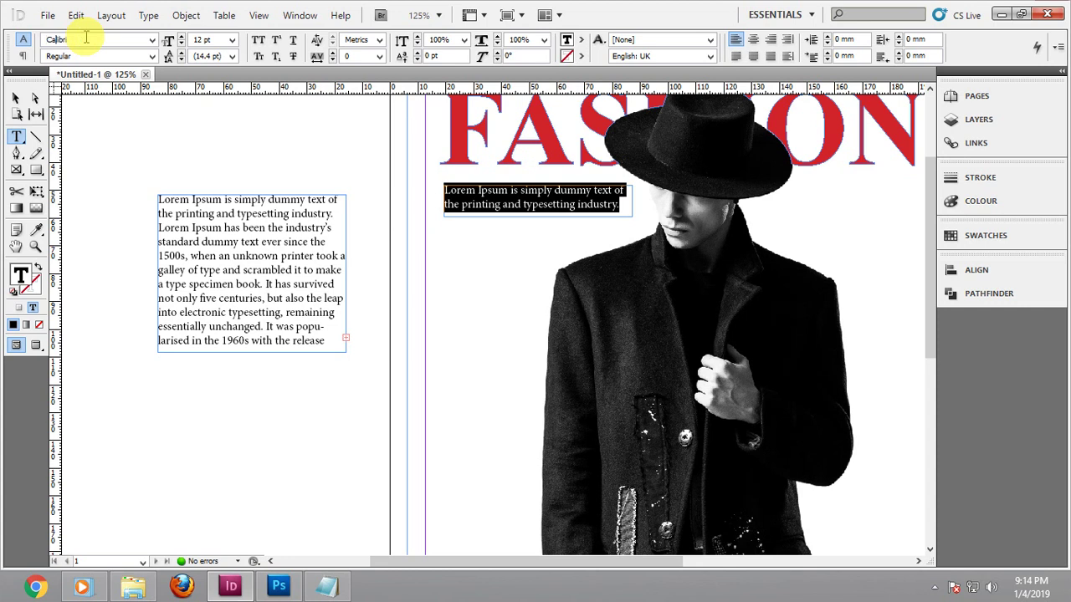
pyautogui.press('Return')
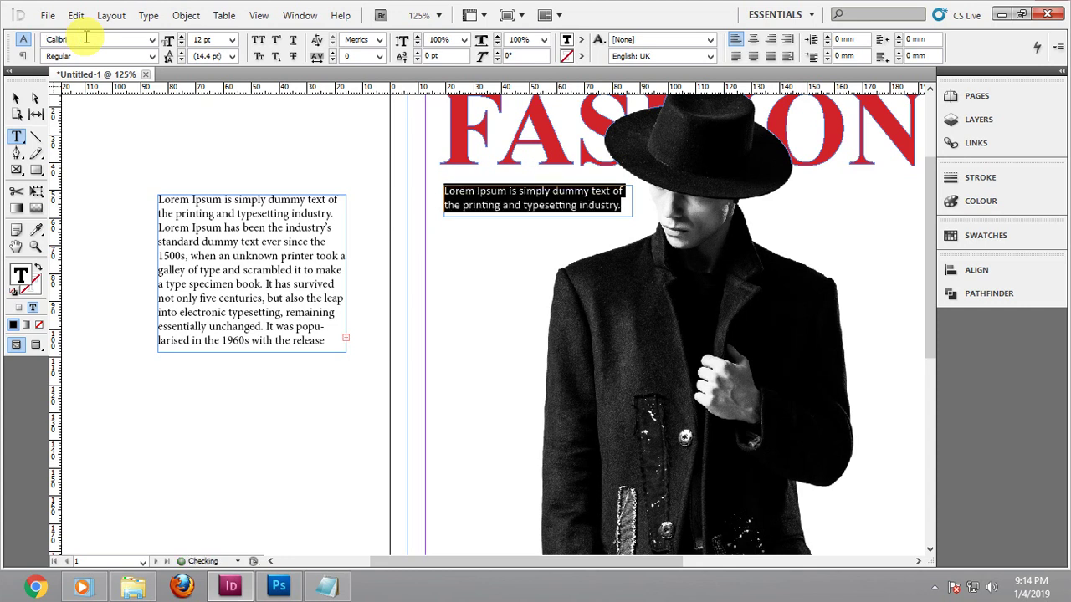
pyautogui.click(152, 56)
pyautogui.click(83, 131)
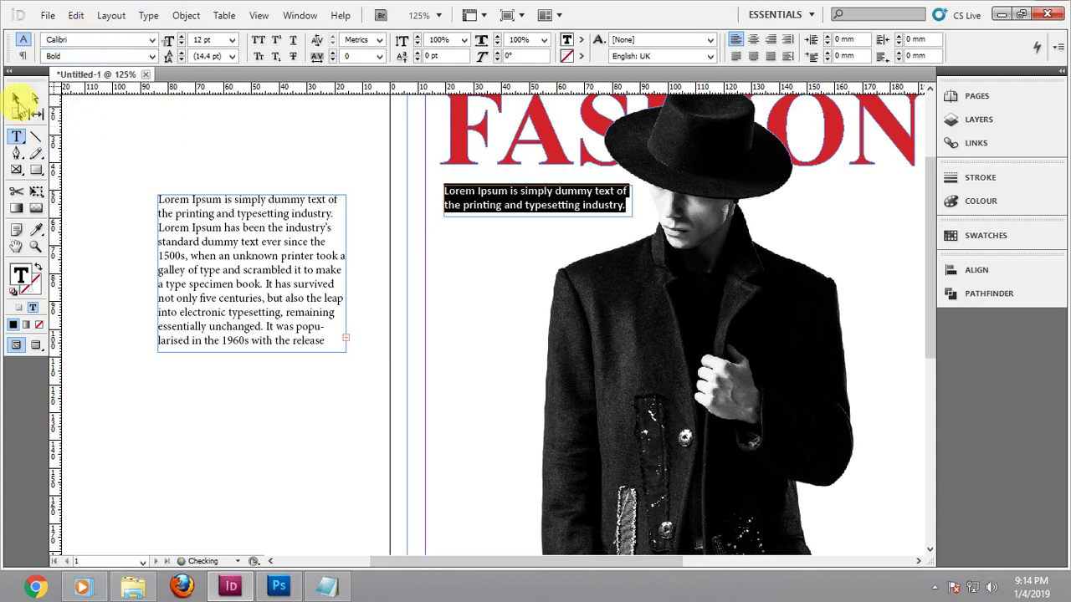
pyautogui.click(17, 99)
pyautogui.click(301, 179)
# Preview the whole cover without guides and move the Lorem Ipsum sentence frame down to X 12.7 mm, Y 120.75 mm
pyautogui.scroll(-1, 301, 179)
pyautogui.hotkey('alt', 'w')
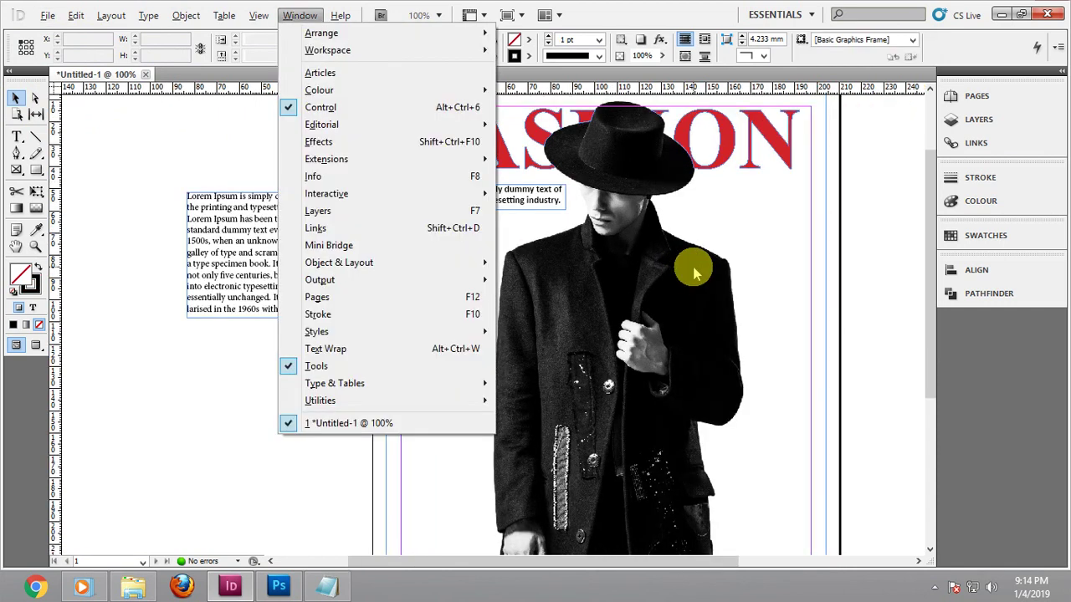
pyautogui.press('Escape')
pyautogui.press('w')
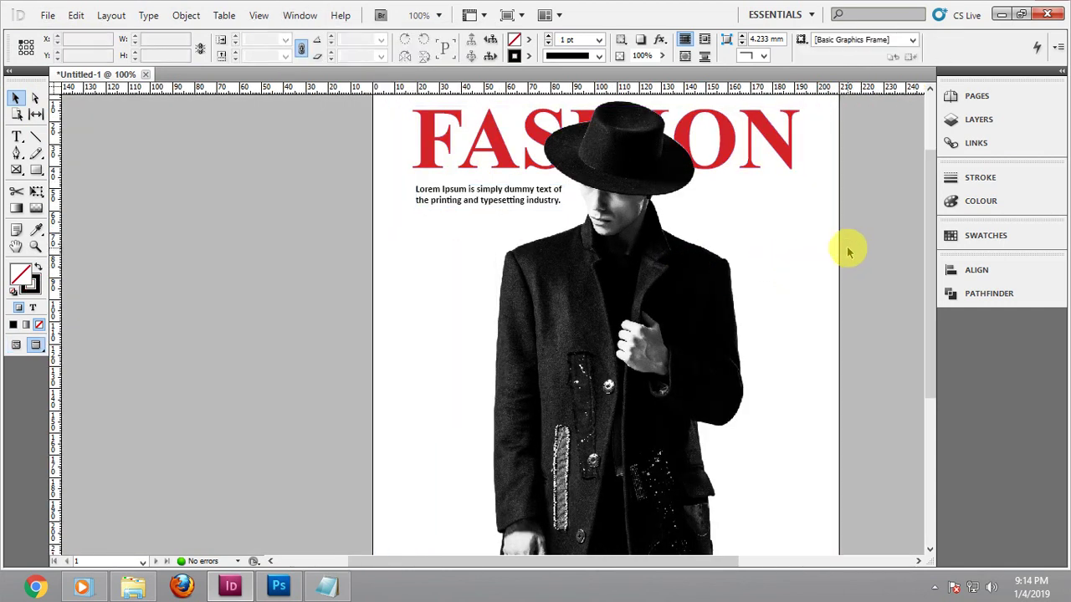
pyautogui.hotkey('ctrl', '0')
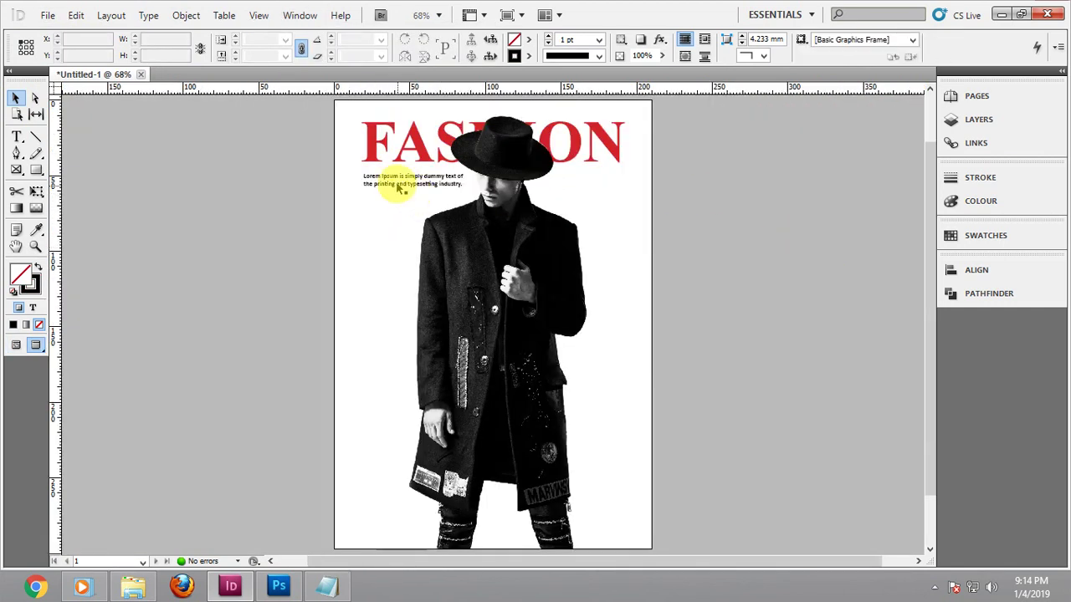
pyautogui.moveTo(400, 188); pyautogui.dragTo(378, 295)
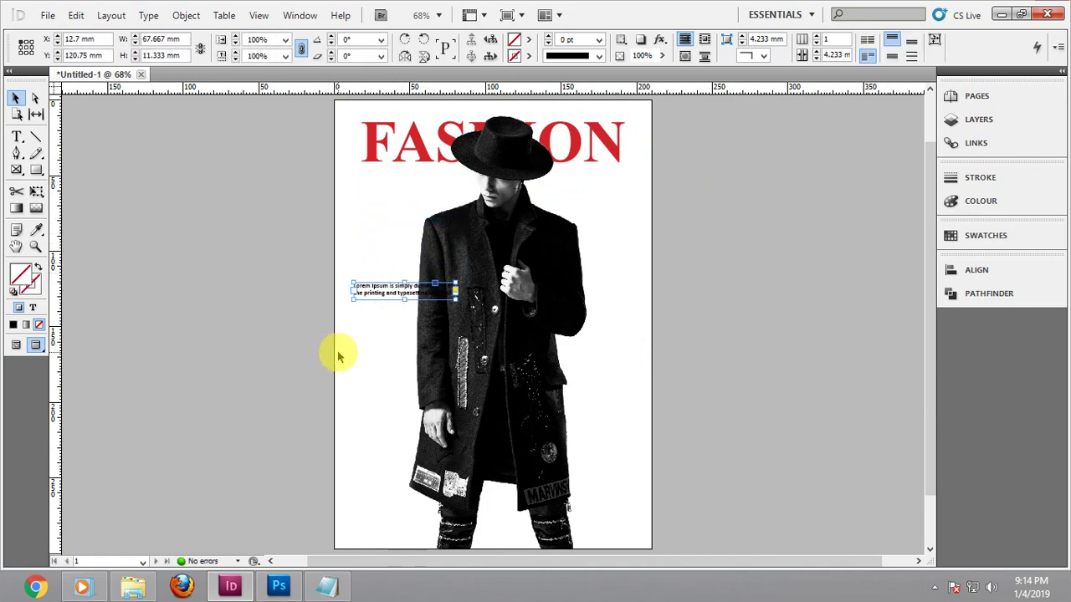
pyautogui.click(371, 361)
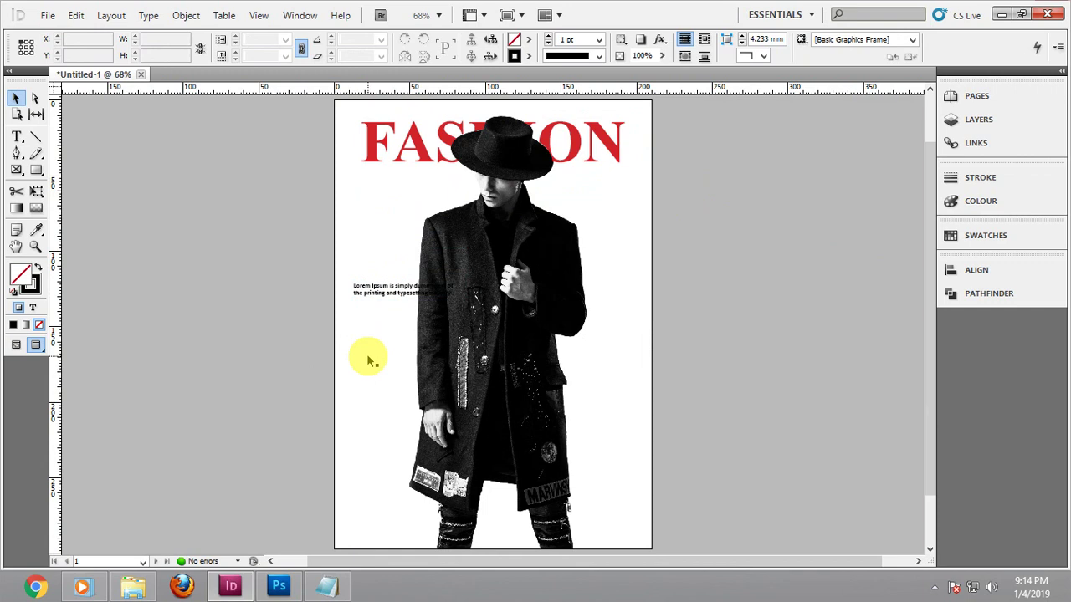
pyautogui.press('w')
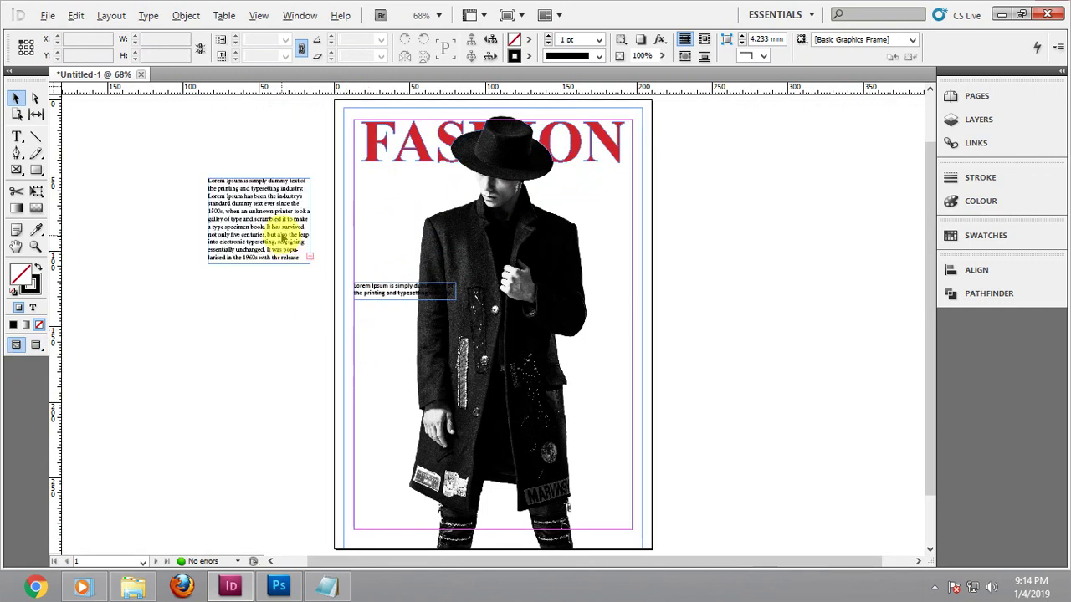
# Copy the words "Lorem Ipsum" from the pasteboard text into a new text frame at the page margin, directly above the bold sentence
pyautogui.hotkey('ctrl', '1')
pyautogui.doubleClick(218, 161)
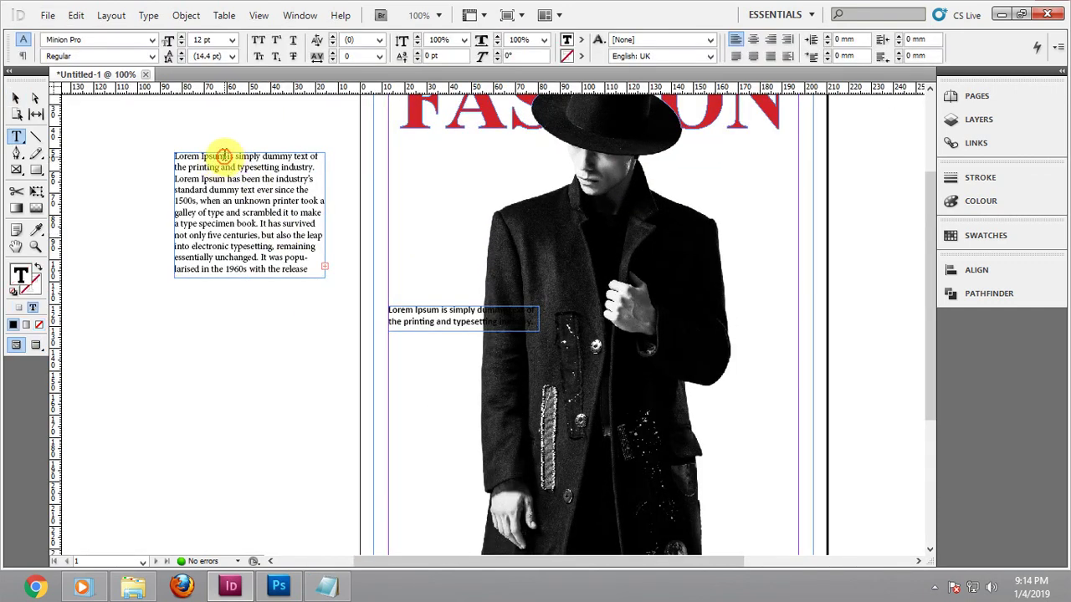
pyautogui.moveTo(226, 155); pyautogui.dragTo(170, 156)
pyautogui.hotkey('ctrl', 'c')
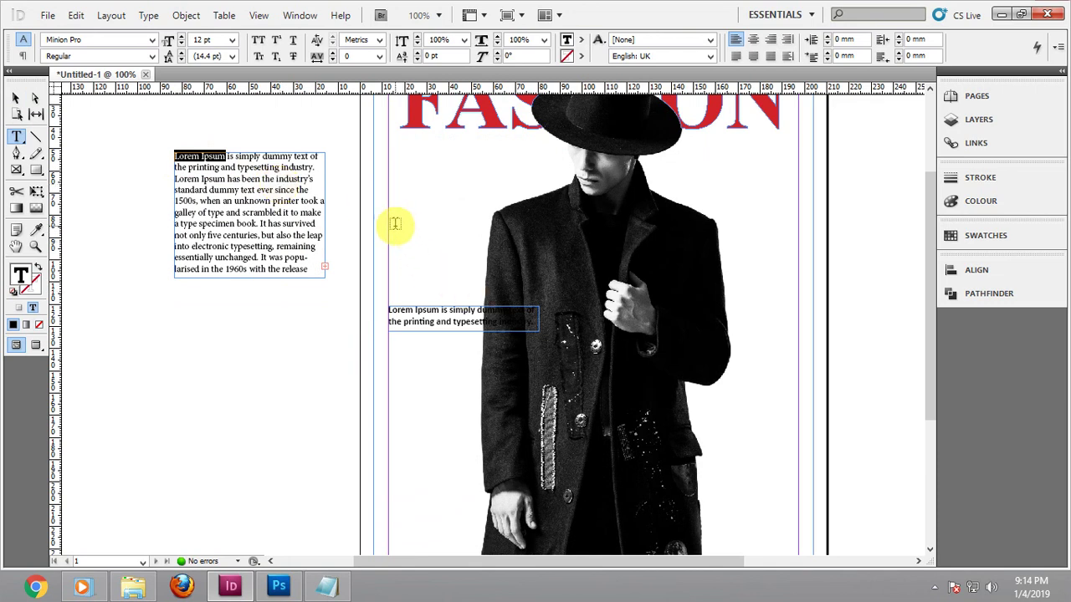
pyautogui.moveTo(389, 223); pyautogui.dragTo(512, 297)
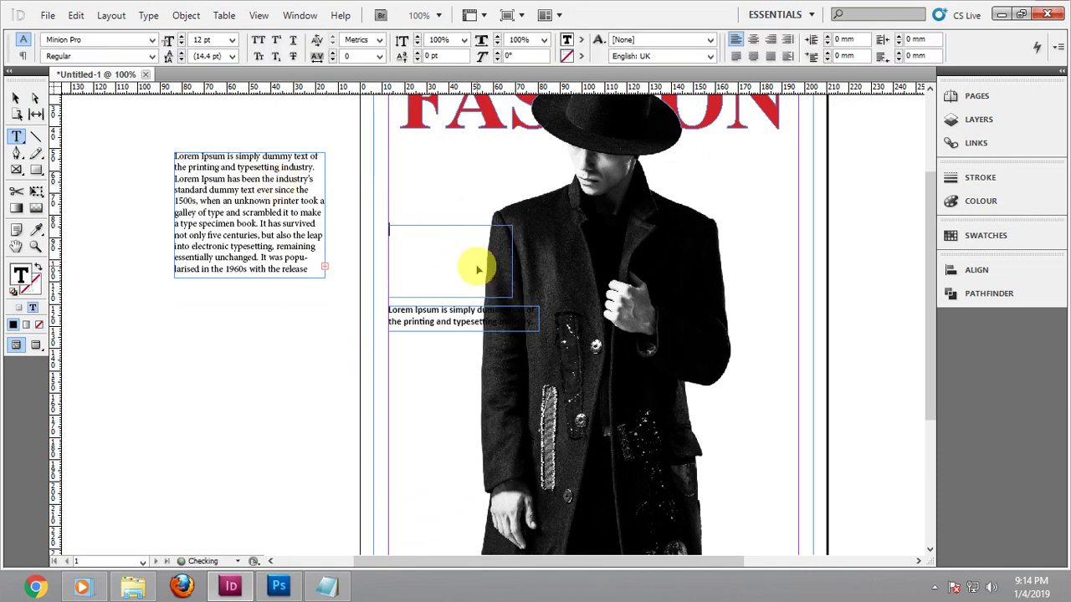
pyautogui.hotkey('ctrl', 'v')
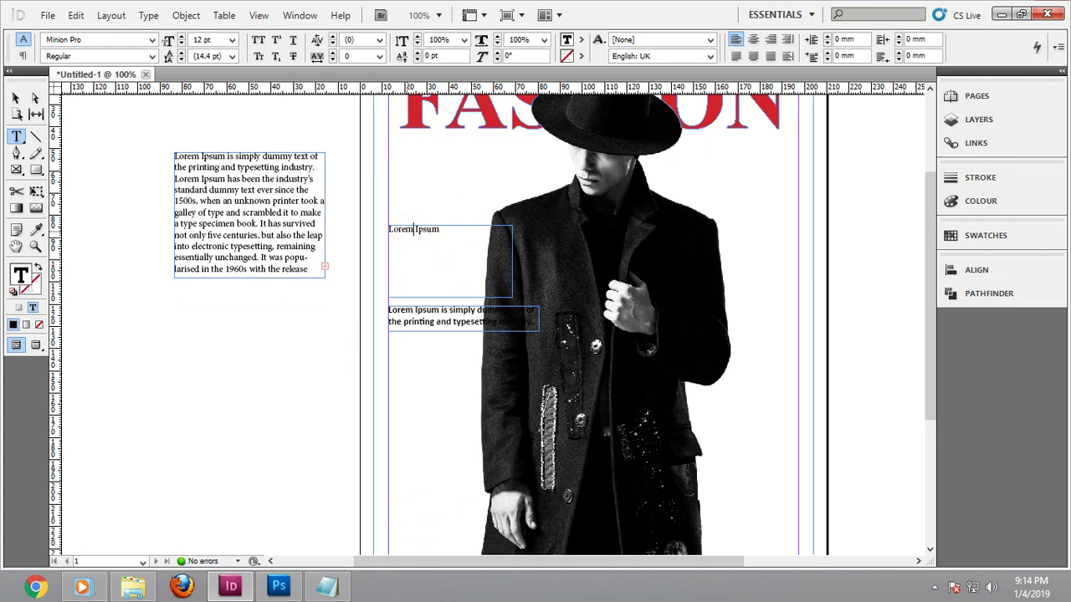
# Break the new "Lorem Ipsum" heading onto two lines and enlarge its font size to 40 pt
pyautogui.click(170, 57)
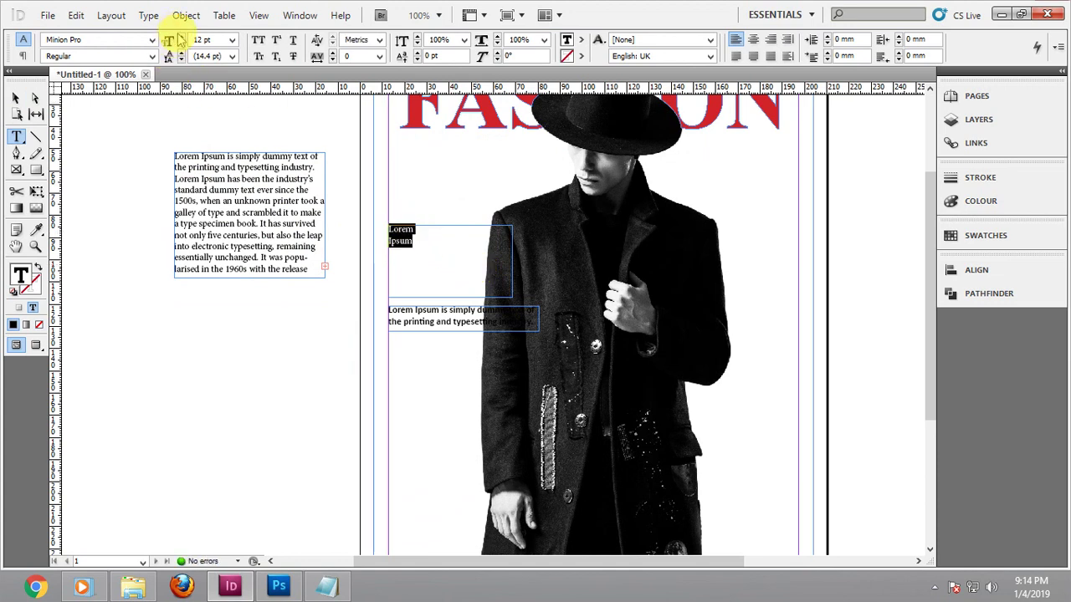
pyautogui.click(182, 38)
pyautogui.click(183, 37)
pyautogui.click(182, 38)
pyautogui.click(182, 38)
pyautogui.click(182, 38)
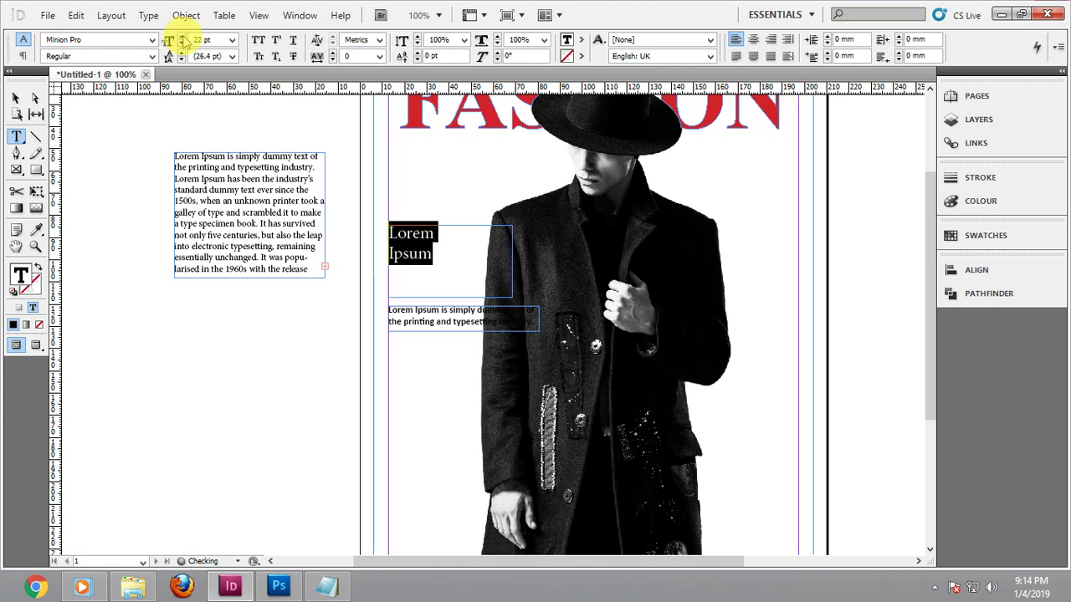
pyautogui.click(182, 37)
pyautogui.click(182, 38)
pyautogui.click(183, 37)
pyautogui.click(182, 38)
pyautogui.click(183, 38)
pyautogui.click(183, 37)
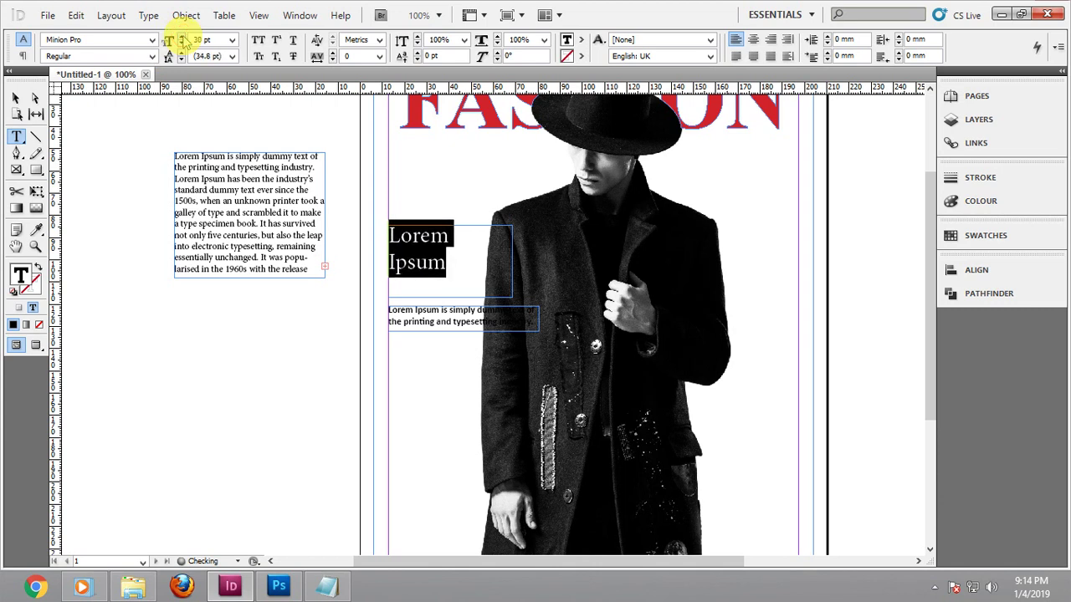
pyautogui.click(182, 37)
pyautogui.click(182, 38)
pyautogui.click(182, 37)
pyautogui.click(182, 37)
pyautogui.click(182, 37)
pyautogui.click(182, 37)
pyautogui.click(182, 38)
pyautogui.click(183, 37)
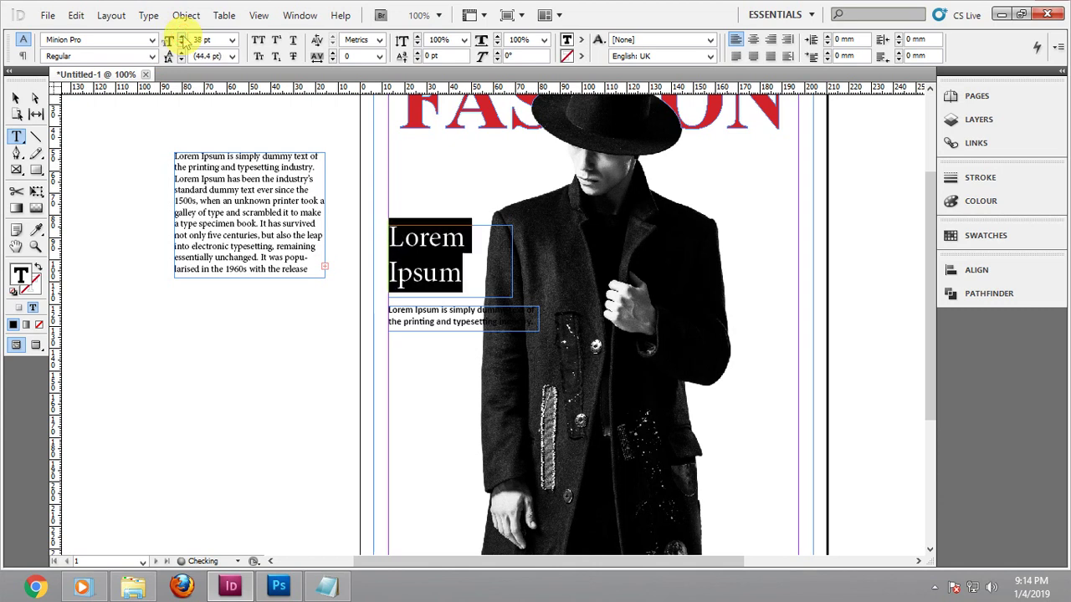
pyautogui.click(183, 37)
pyautogui.click(182, 38)
pyautogui.click(182, 38)
# Set the "Lorem Ipsum" heading above the bold sentence in Times New Roman Bold
pyautogui.click(116, 41)
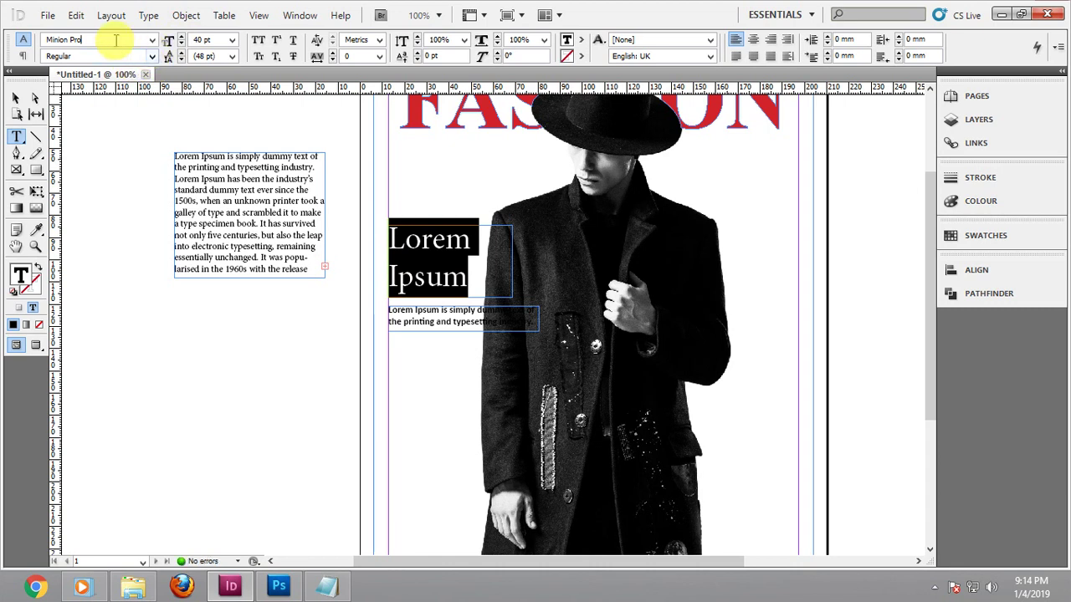
pyautogui.write('Times New Roman')
pyautogui.press('Return')
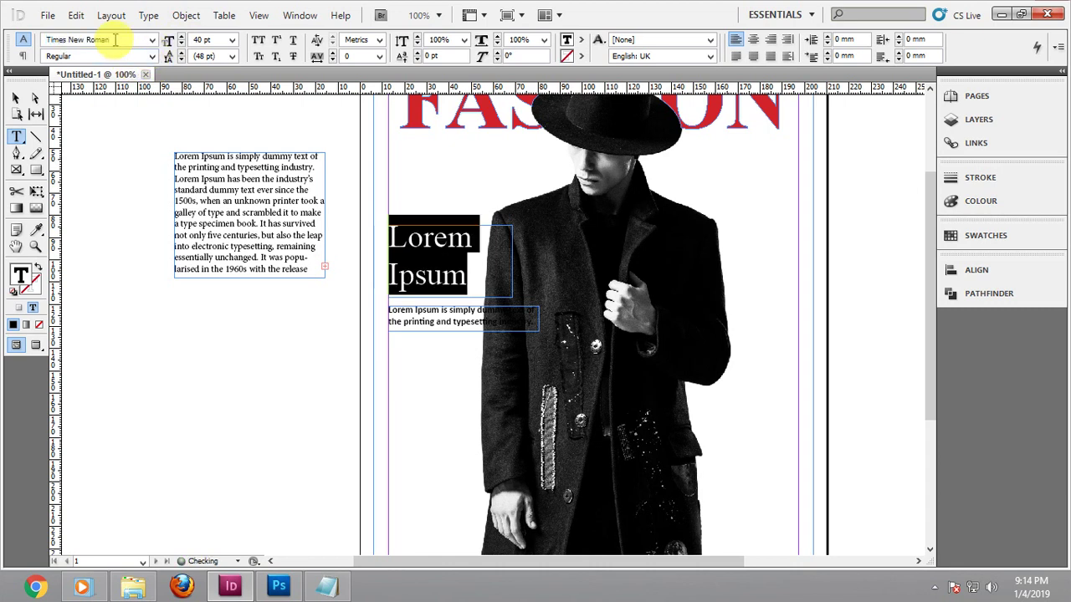
pyautogui.click(152, 56)
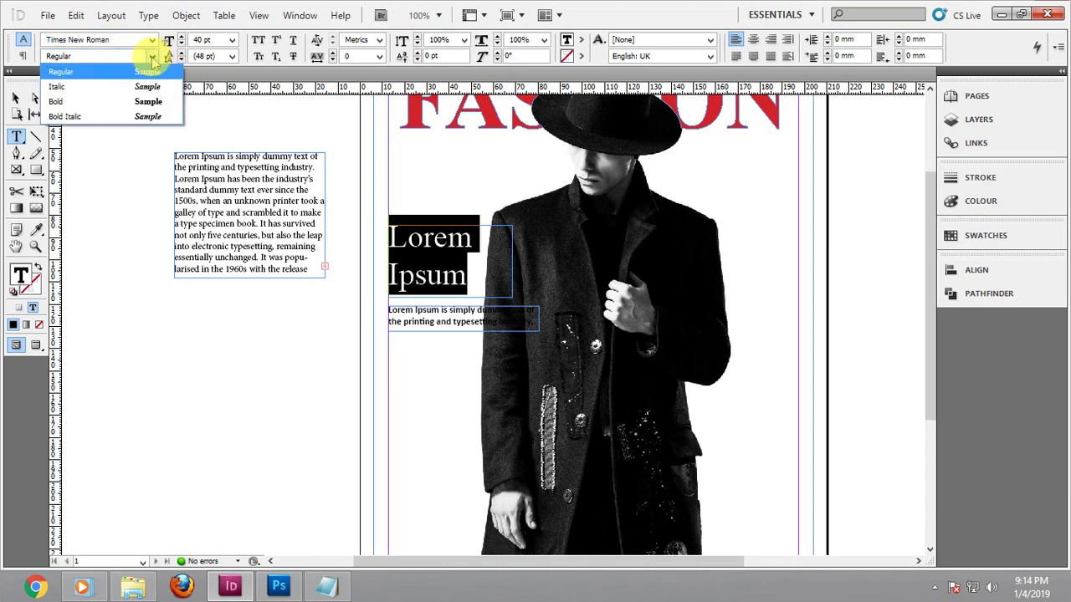
pyautogui.click(122, 103)
pyautogui.click(482, 262)
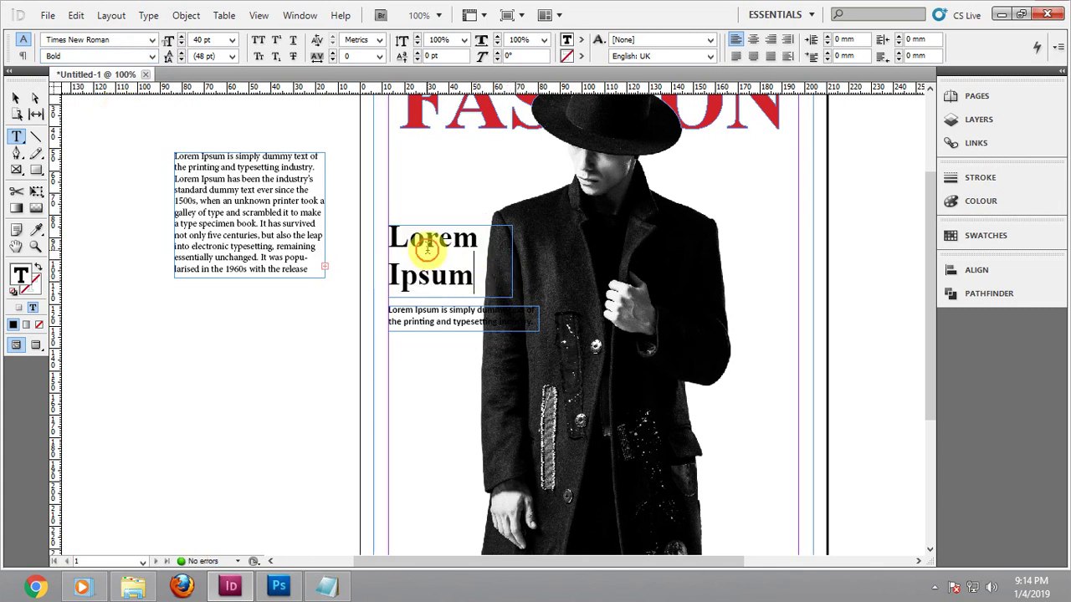
# Set the "Lorem Ipsum" heading in all caps and fill it with the red swatch C=15 M=100 Y=100 K=0
pyautogui.moveTo(478, 276); pyautogui.dragTo(399, 226)
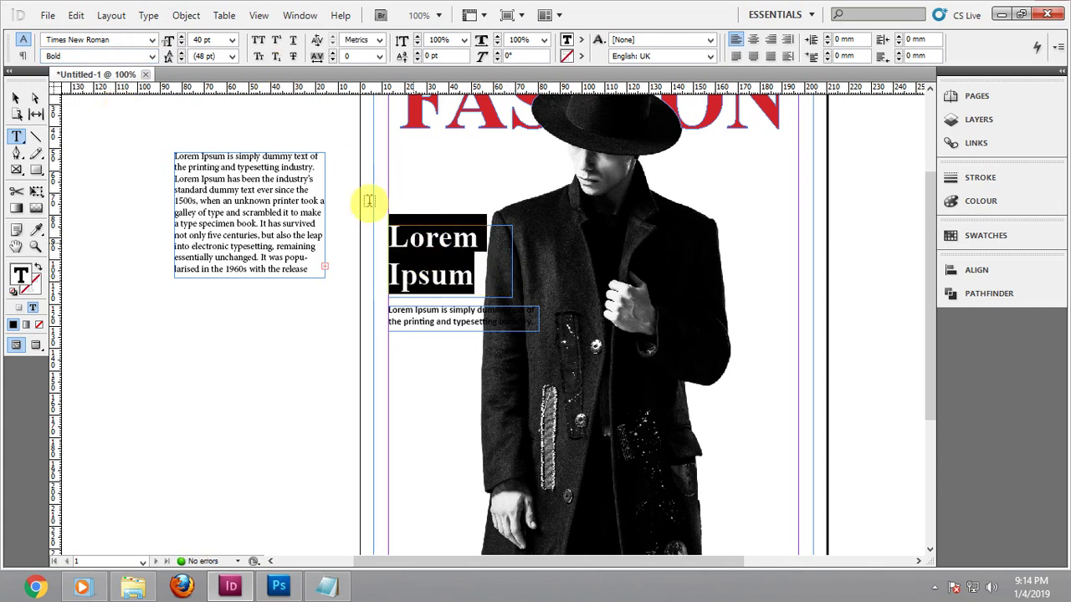
pyautogui.click(257, 39)
pyautogui.click(464, 248)
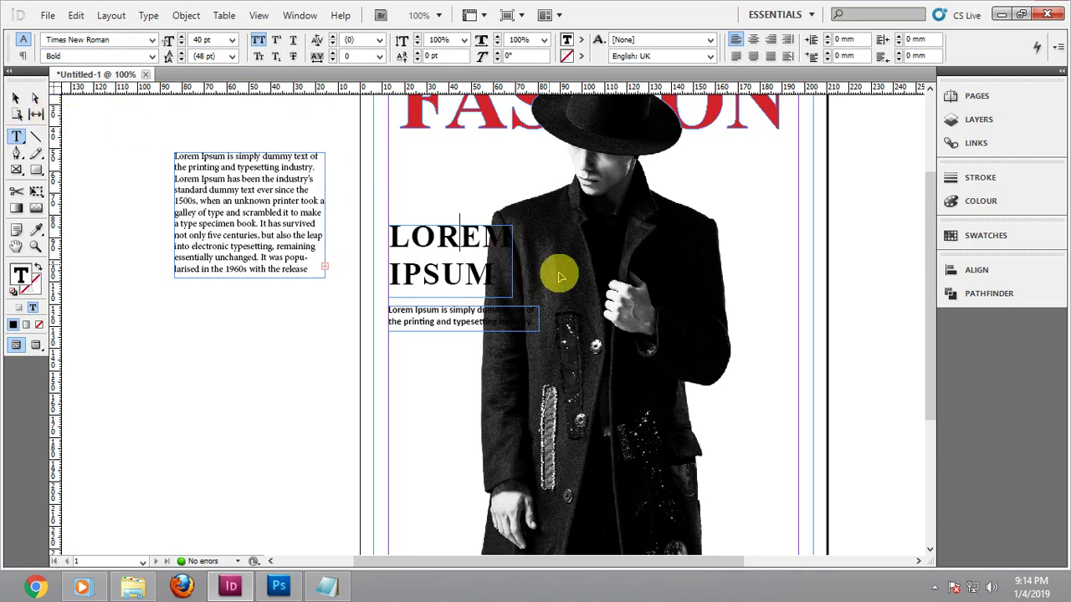
pyautogui.hotkey('ctrl', 'a')
pyautogui.click(584, 55)
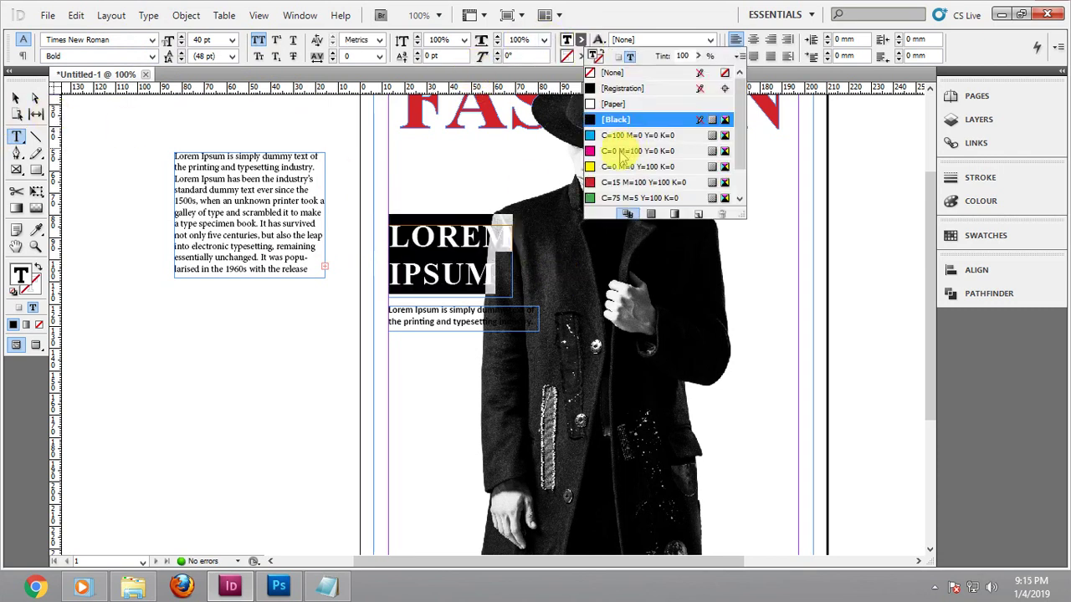
pyautogui.click(621, 181)
# Fit the heading's frame to its text and move it down the margin to X 12.7 mm, Y 89.5 mm
pyautogui.click(15, 98)
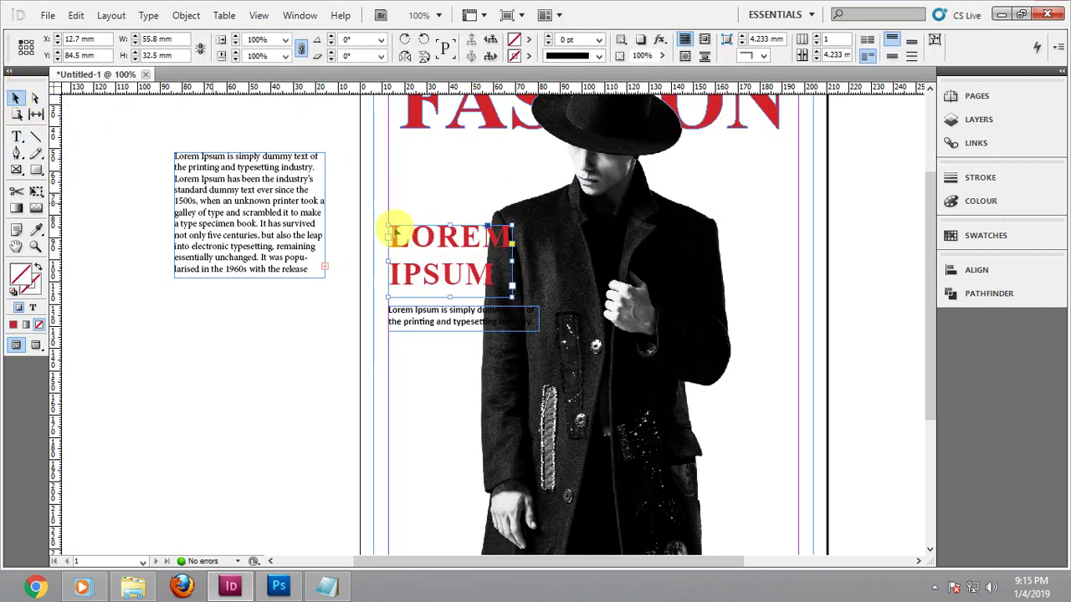
pyautogui.click(934, 42)
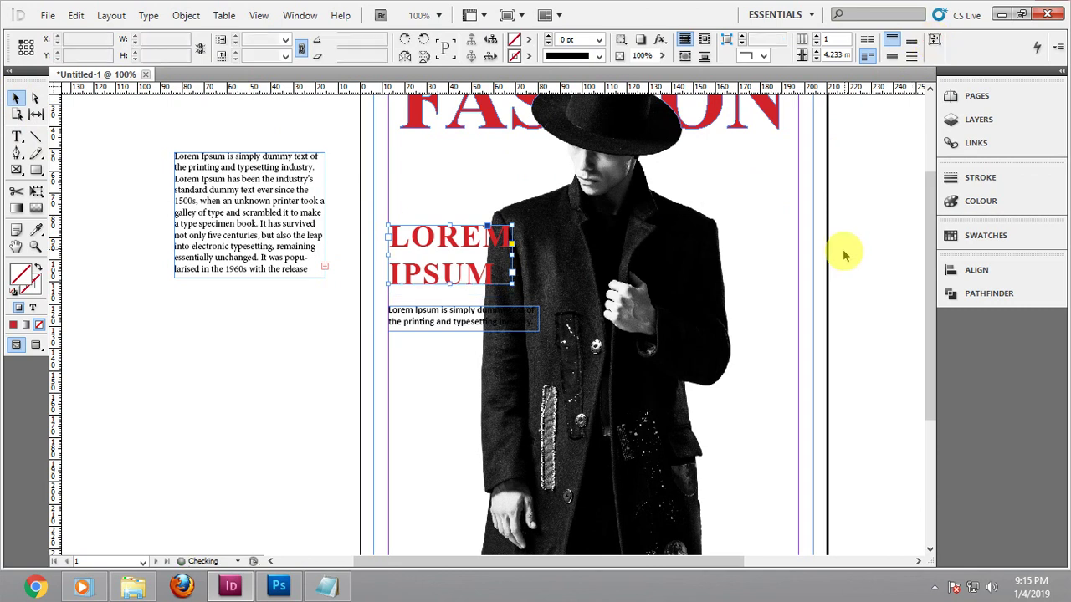
pyautogui.click(449, 256)
pyautogui.moveTo(450, 255); pyautogui.dragTo(450, 260)
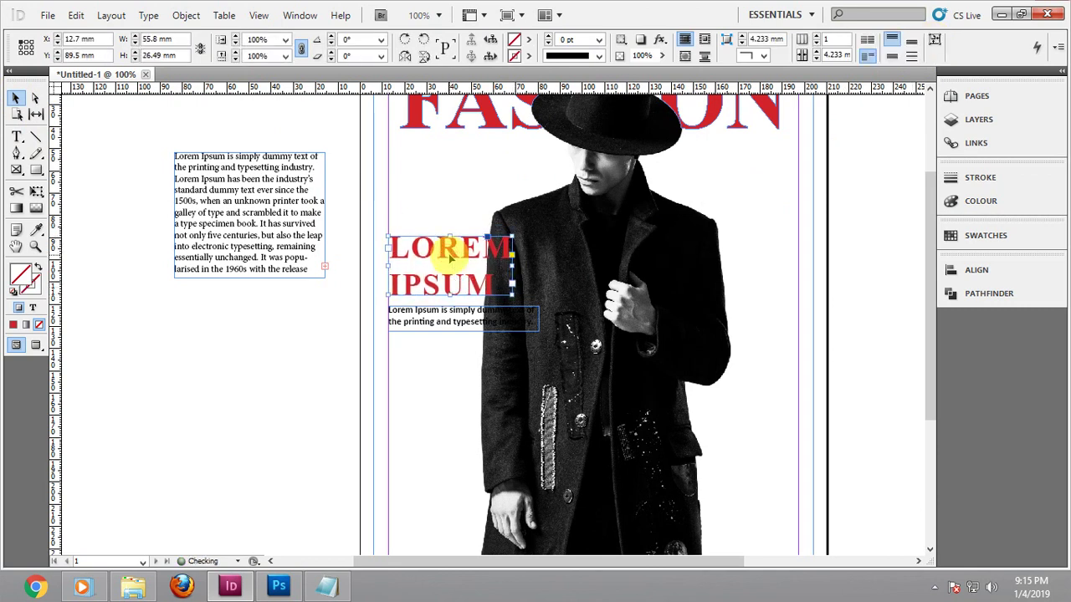
# Scale the LOREM IPSUM heading and its frame up to 59.825 mm wide
pyautogui.hotkey('ctrl', '.')
pyautogui.hotkey('ctrl', '.')
pyautogui.hotkey('ctrl', '.')
pyautogui.hotkey('ctrl', '.')
pyautogui.hotkey('ctrl', '.')
pyautogui.hotkey('ctrl', '.')
pyautogui.hotkey('ctrl', '.')
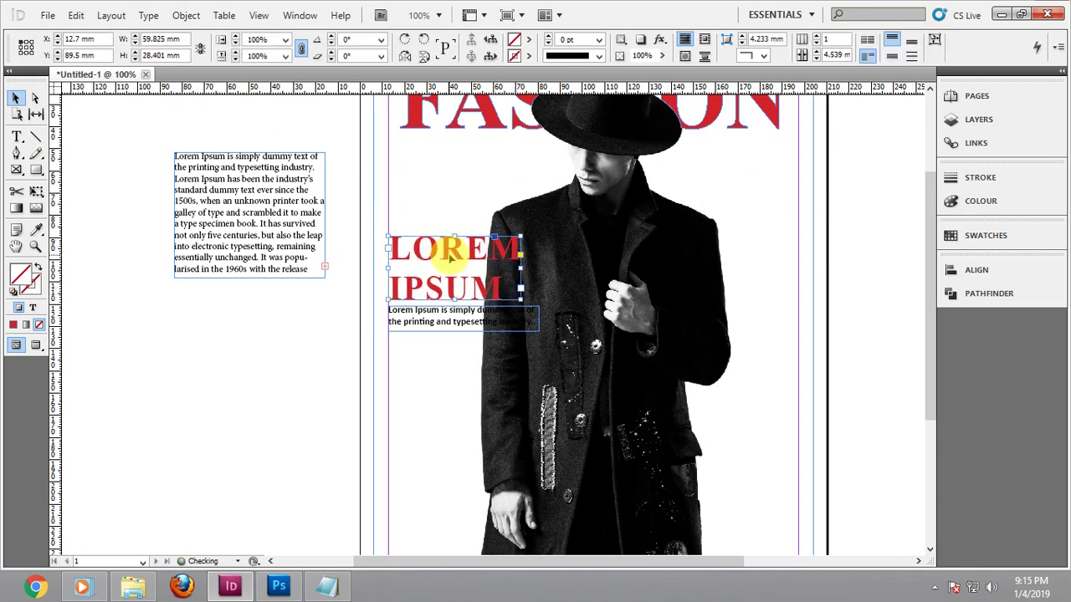
# Tighten the leading of the LOREM IPSUM heading to 40 pt
pyautogui.doubleClick(473, 259)
pyautogui.hotkey('ctrl', 'a')
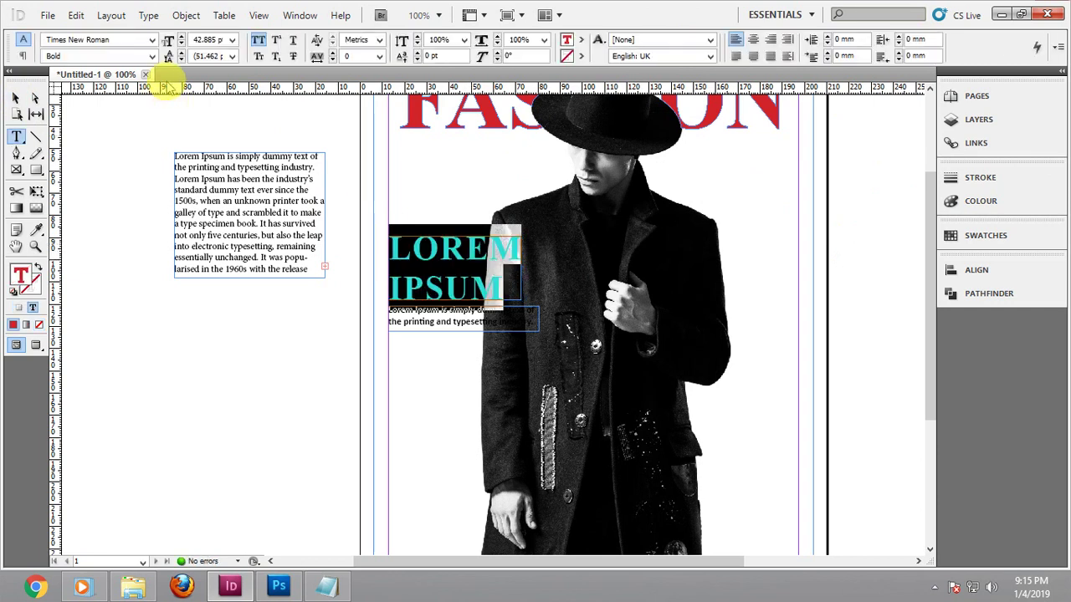
pyautogui.click(182, 59)
pyautogui.click(181, 60)
pyautogui.click(182, 60)
pyautogui.click(182, 59)
pyautogui.click(181, 60)
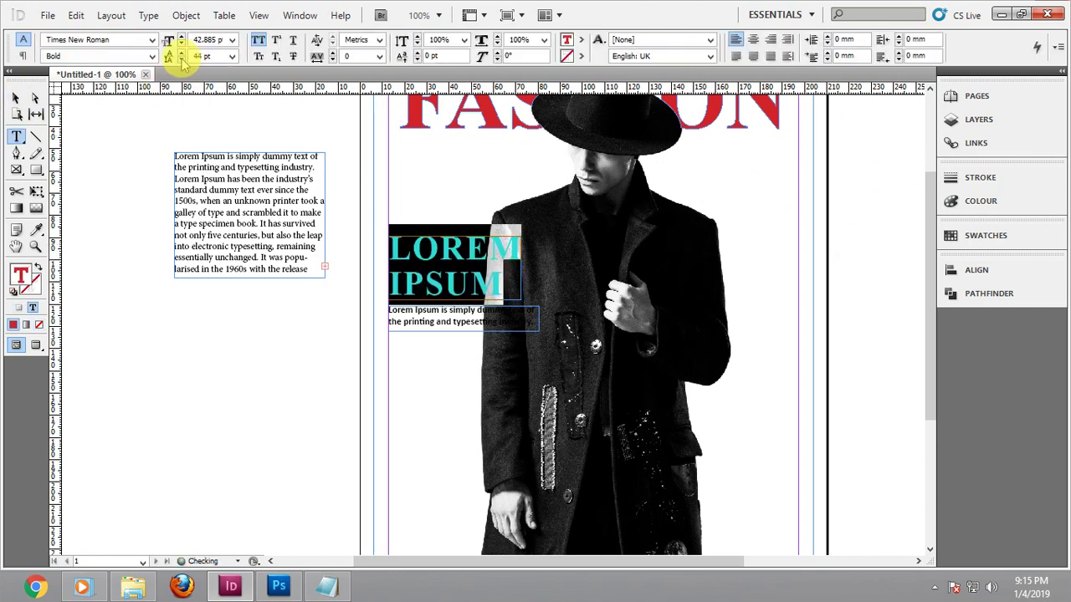
pyautogui.click(182, 60)
pyautogui.click(181, 59)
pyautogui.click(181, 59)
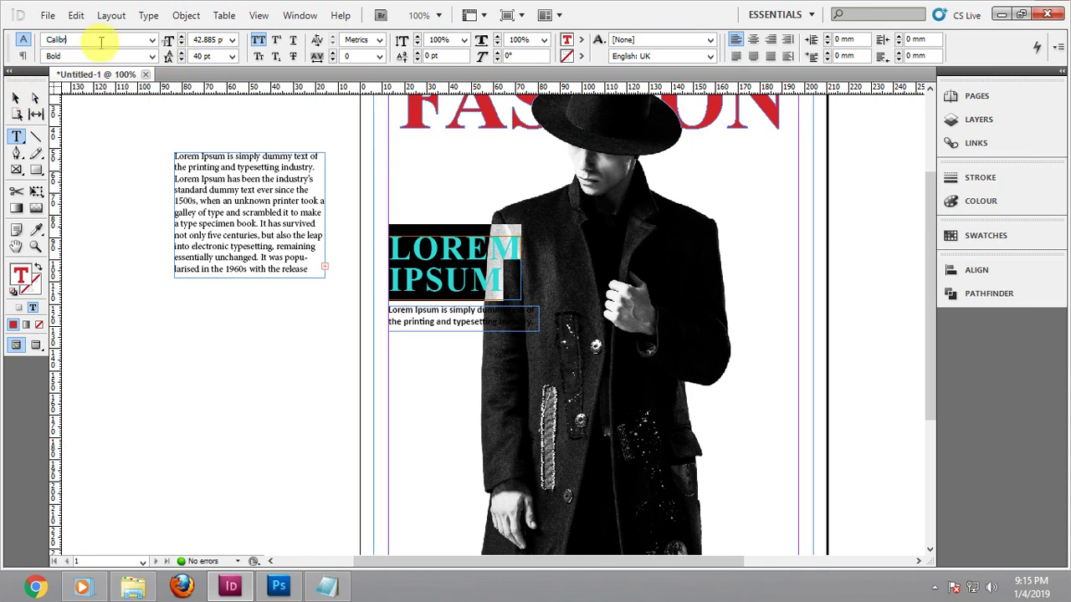
# Change the LOREM IPSUM heading to Calibri Bold and scale it up to about 52.3 pt
pyautogui.press('Return')
pyautogui.click(15, 99)
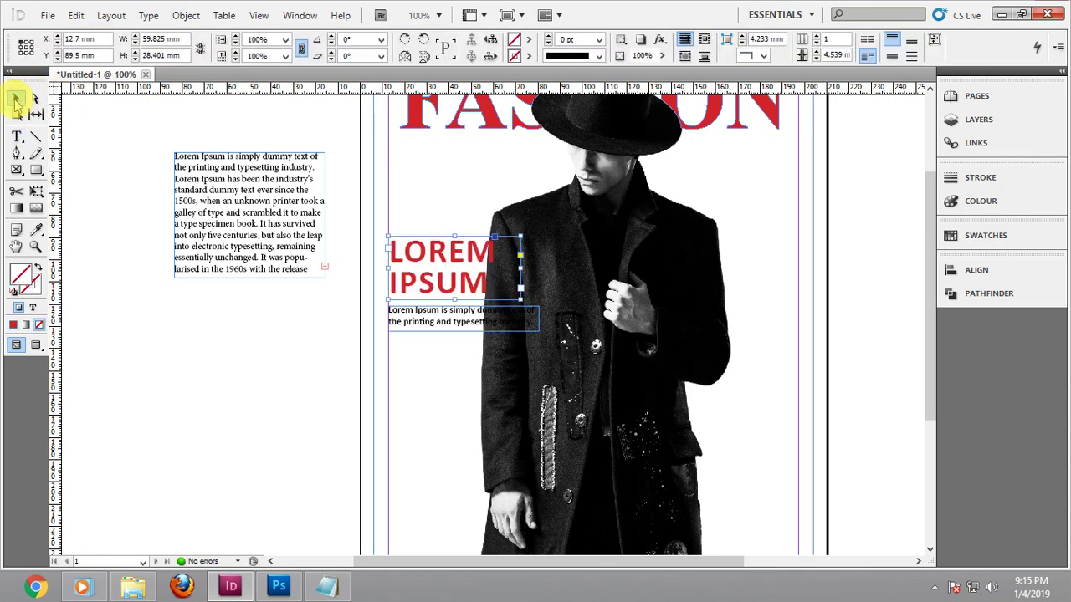
pyautogui.moveTo(519, 268); pyautogui.dragTo(390, 296)
# Cut the word IPSUM from the heading and paste it into its own text frame on the pasteboard
pyautogui.doubleClick(505, 272)
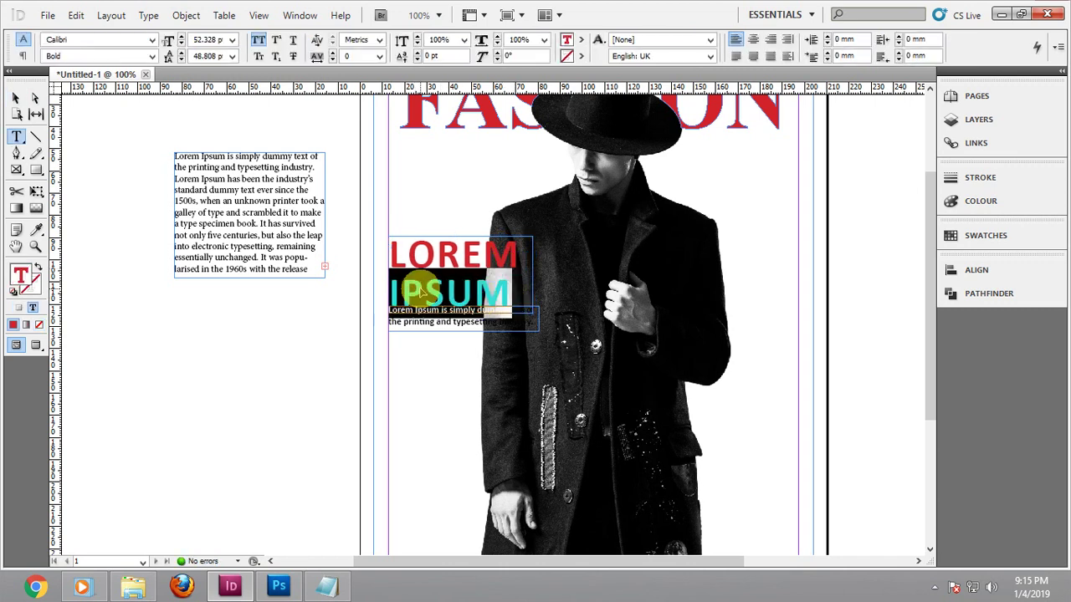
pyautogui.press('BackSpace')
pyautogui.moveTo(264, 351); pyautogui.dragTo(352, 405)
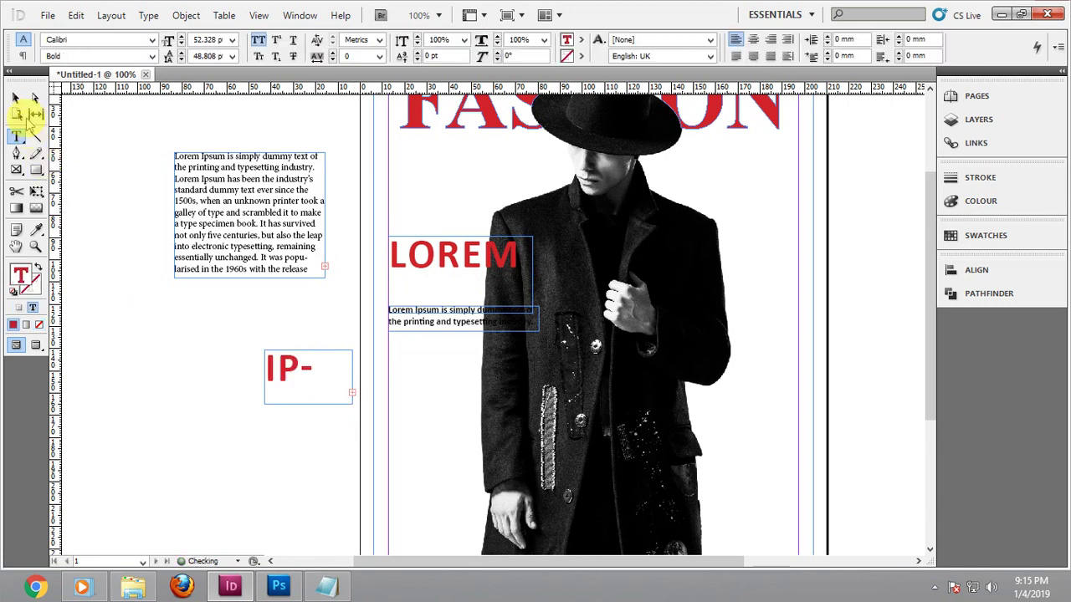
# Delete the leftover line break after LOREM and fit the frame to the word
pyautogui.click(15, 98)
pyautogui.click(490, 256)
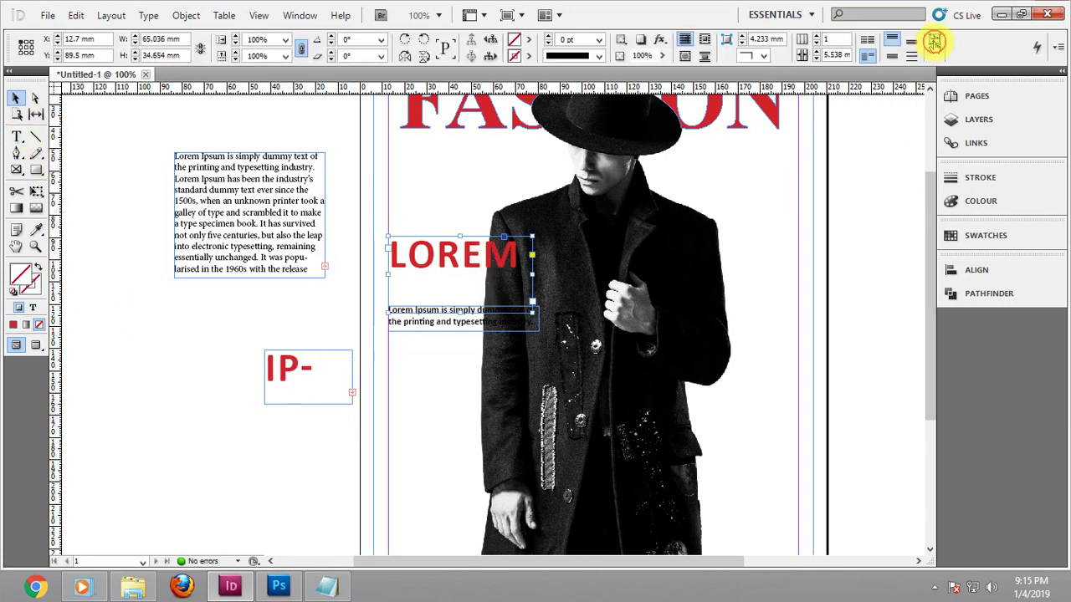
pyautogui.doubleClick(470, 266)
pyautogui.press('BackSpace')
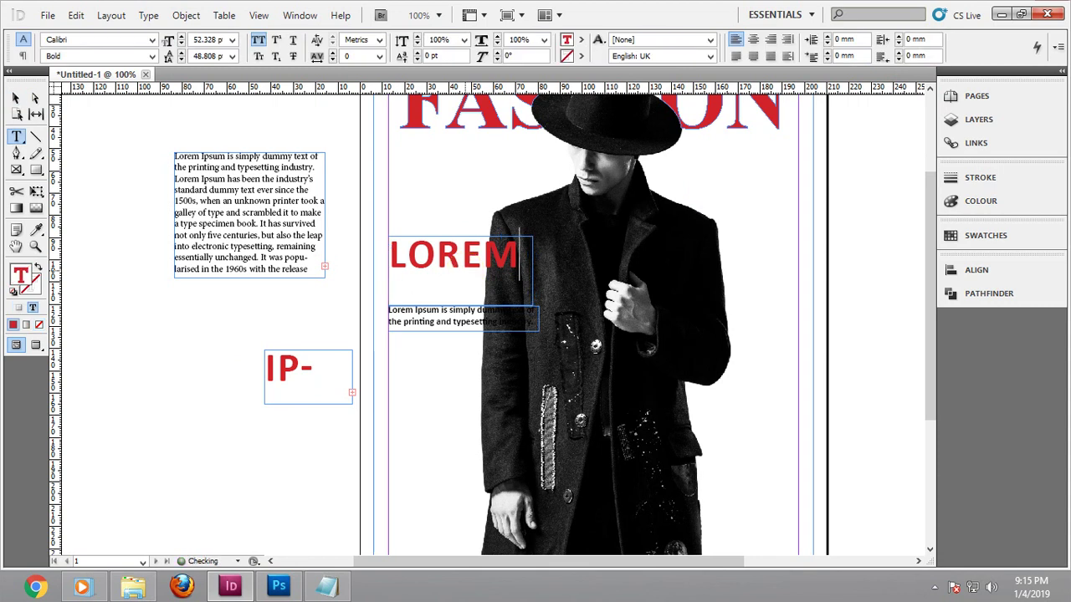
pyautogui.click(15, 101)
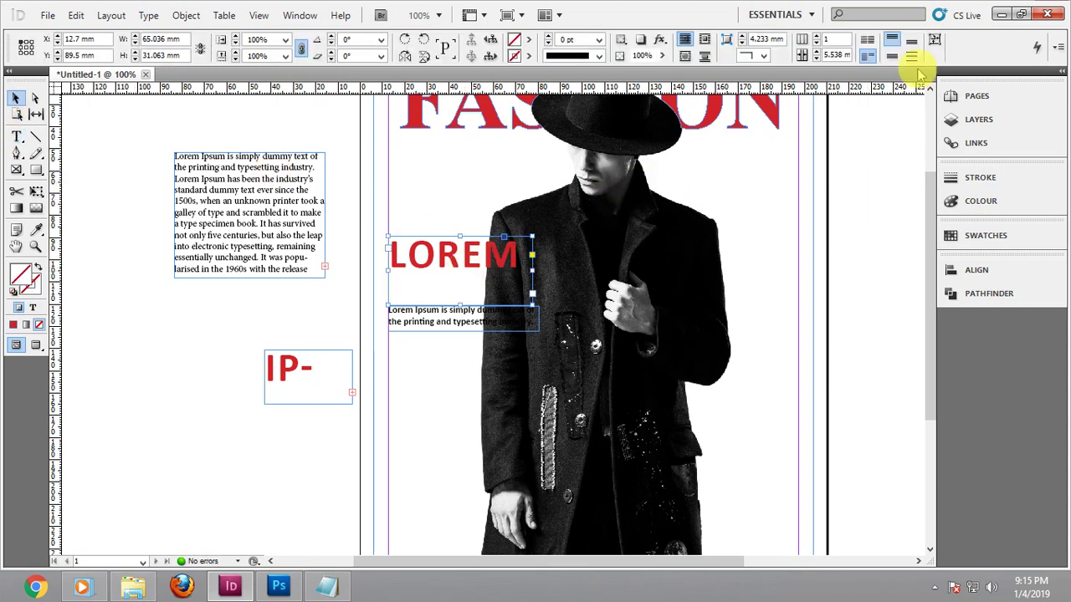
pyautogui.click(843, 175)
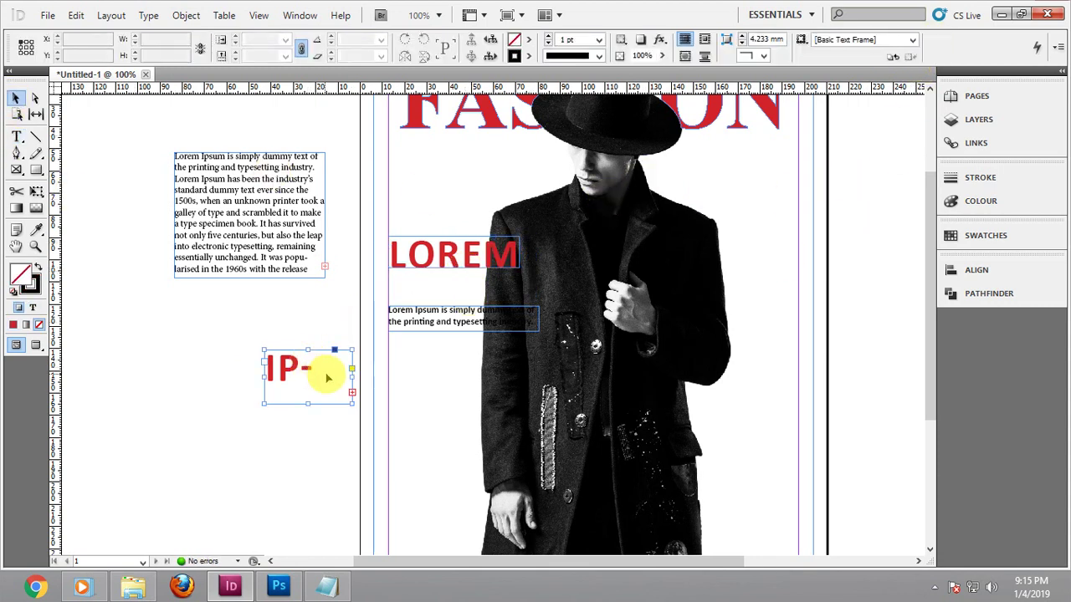
# Narrow the word LOREM by reducing its horizontal scale to about 89%
pyautogui.click(411, 251)
pyautogui.doubleClick(414, 248)
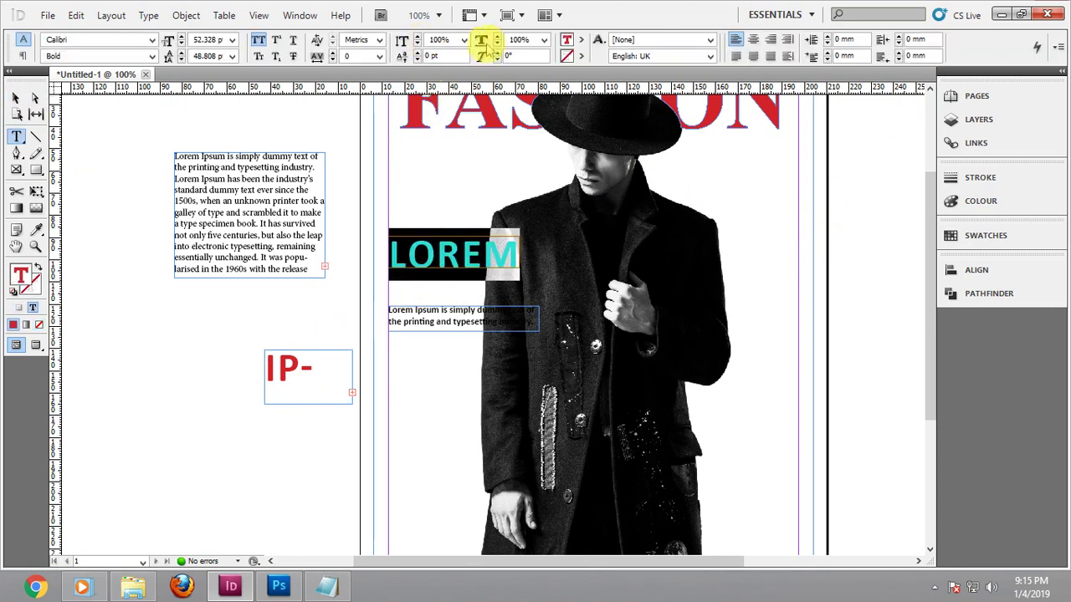
pyautogui.click(497, 43)
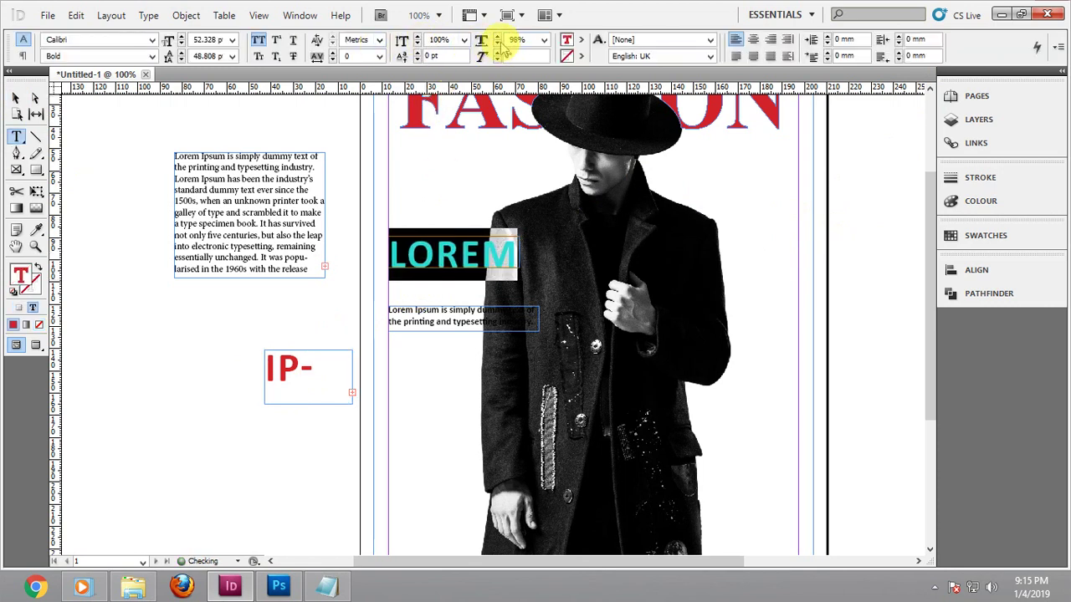
pyautogui.click(497, 43)
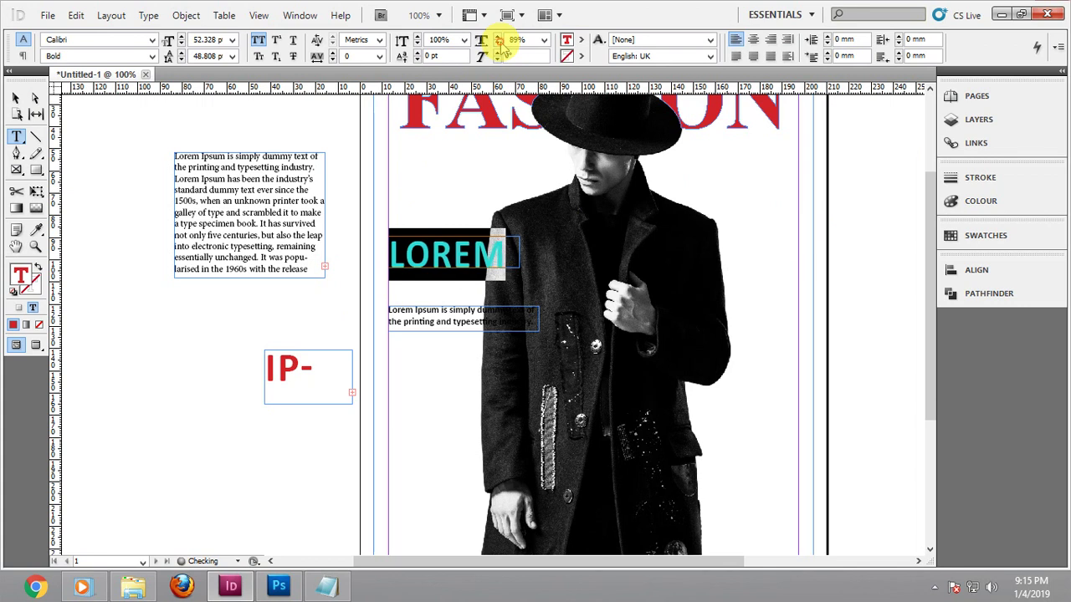
pyautogui.click(15, 98)
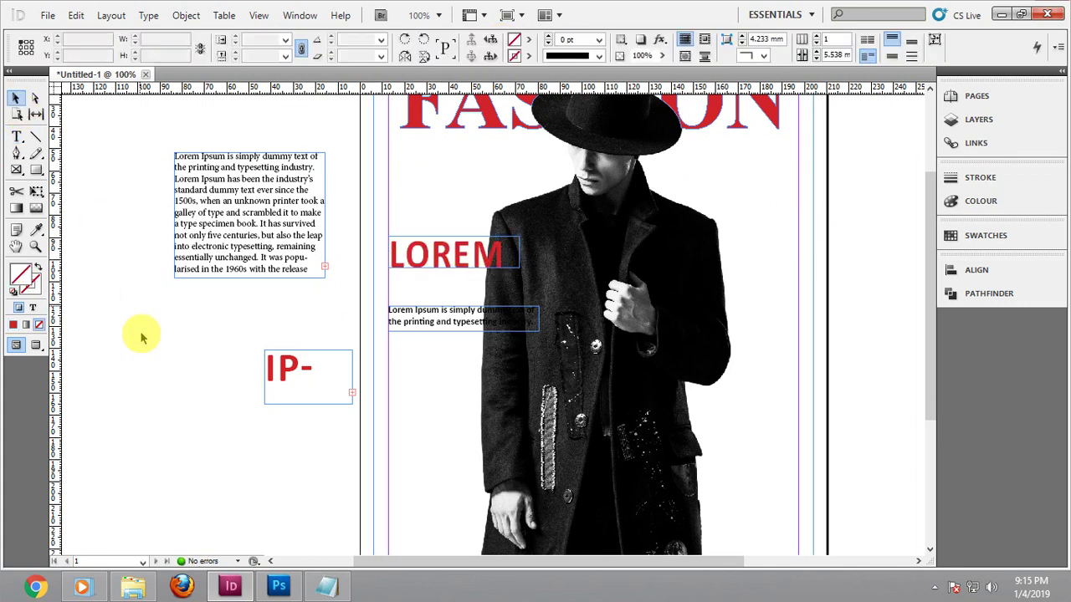
# Widen the pasteboard text frame until the word IPSUM fits on one line
pyautogui.click(307, 376)
pyautogui.click(354, 379)
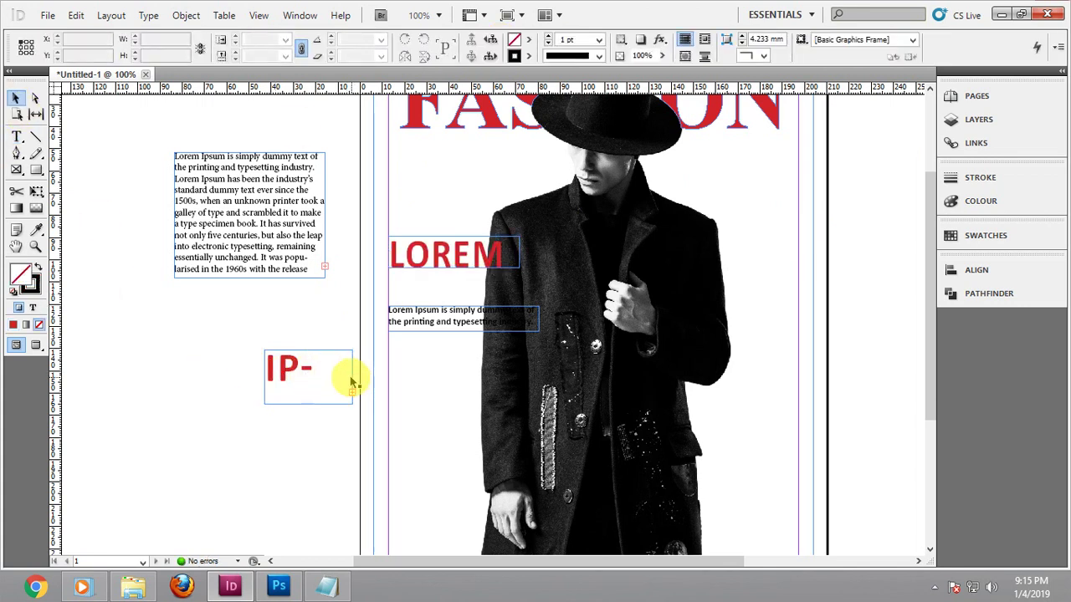
pyautogui.moveTo(350, 377); pyautogui.dragTo(506, 377)
# Set the word IPSUM in Calibri Light
pyautogui.tripleClick(398, 373)
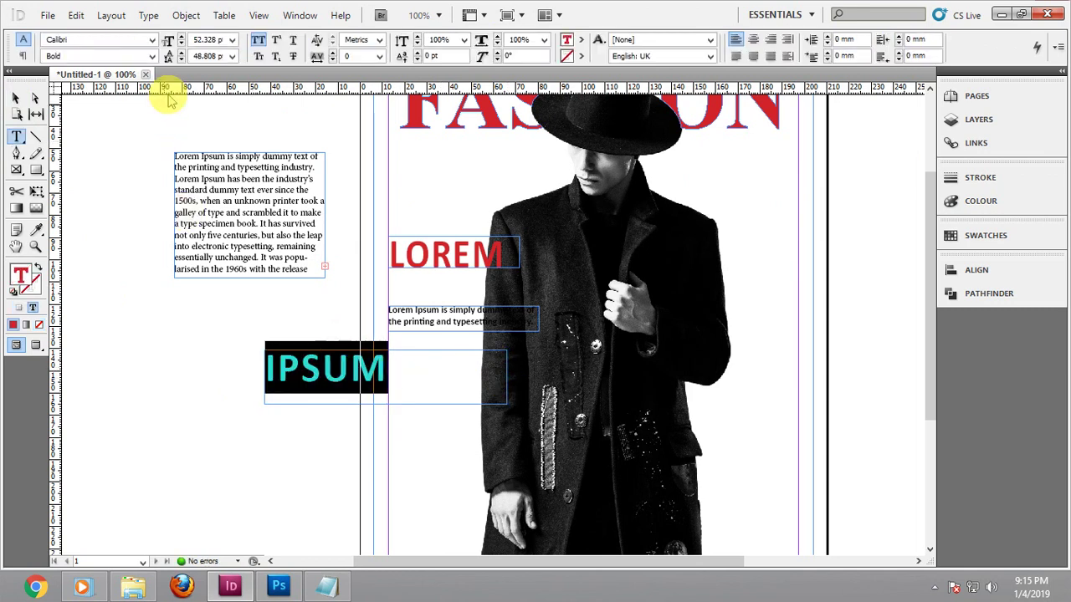
pyautogui.click(153, 55)
pyautogui.click(100, 83)
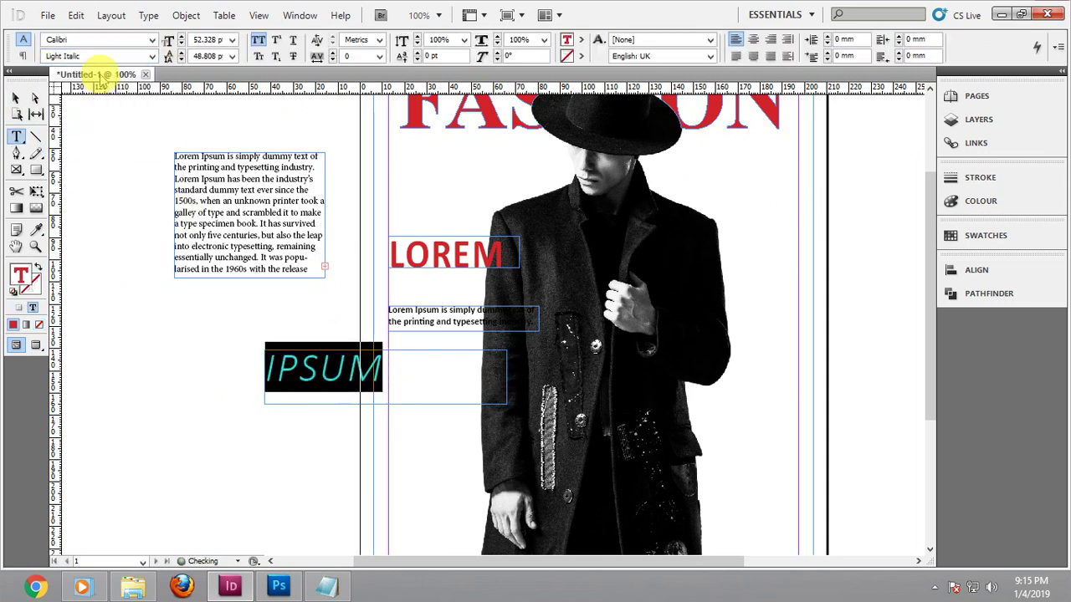
pyautogui.click(154, 55)
pyautogui.click(134, 68)
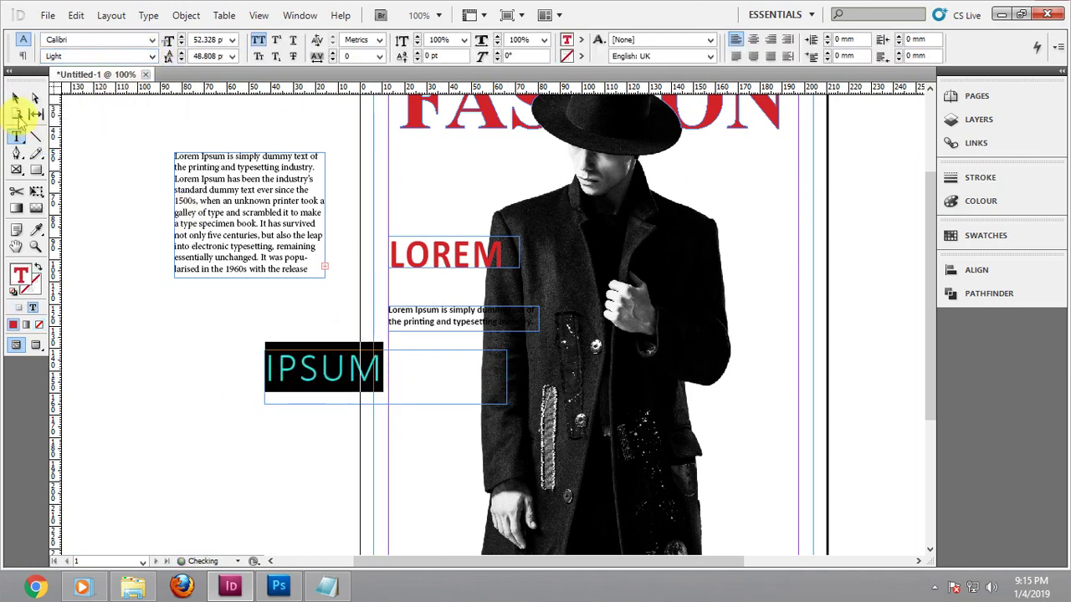
# Fit the frame to IPSUM and place it directly below LOREM at X 12.7 mm, Y 106.374 mm, scaled to 43.577 mm wide
pyautogui.click(16, 98)
pyautogui.click(931, 39)
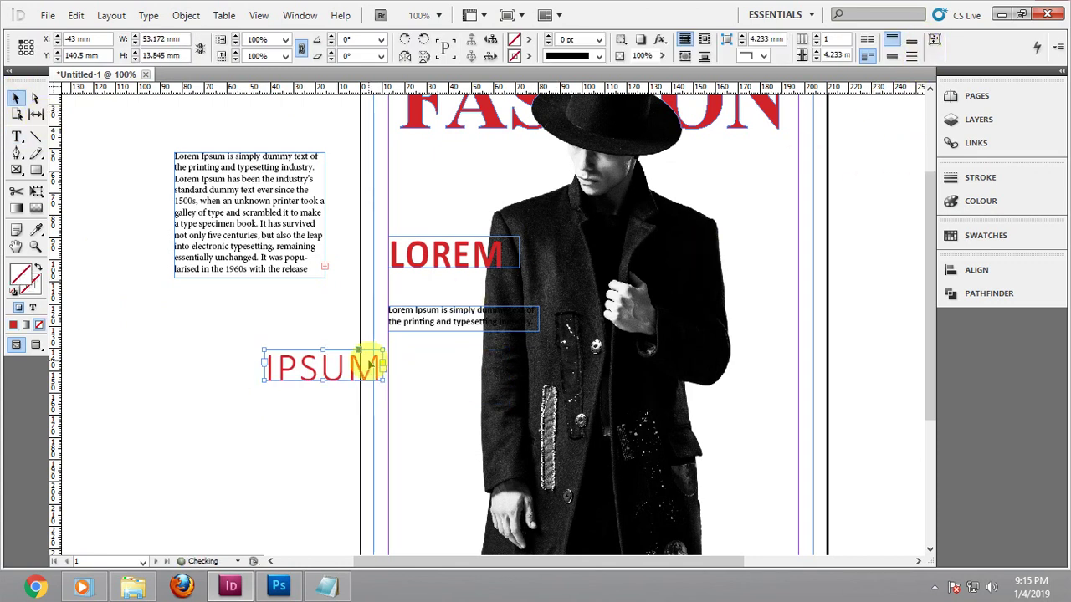
pyautogui.moveTo(368, 364); pyautogui.dragTo(473, 303)
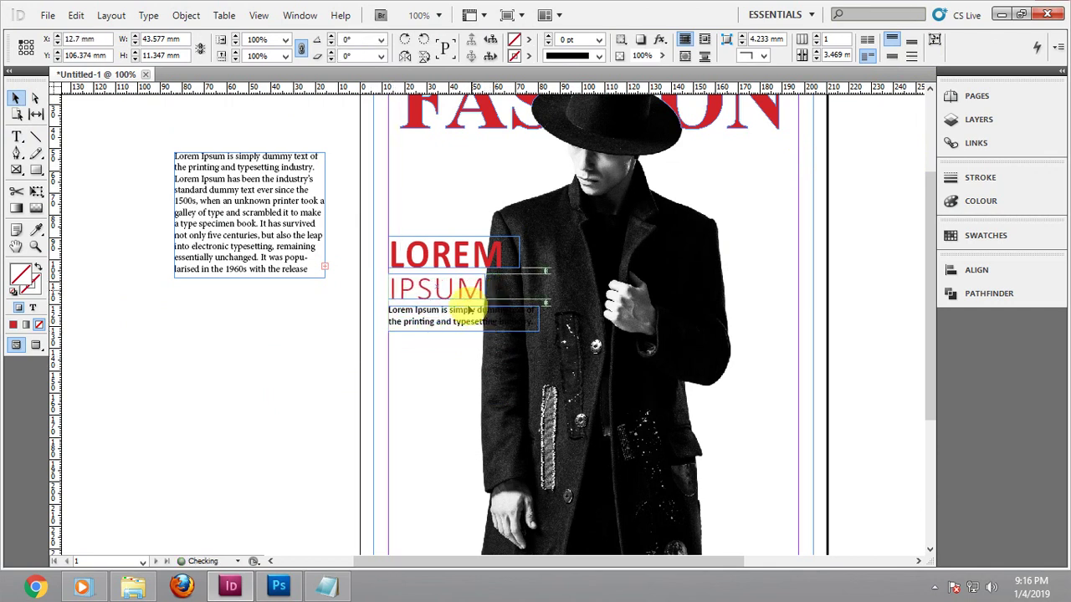
# Preview the cover without guides to check the LOREM IPSUM heading against the masthead and figure
pyautogui.click(442, 377)
pyautogui.press('w')
pyautogui.scroll(3, 736, 285)
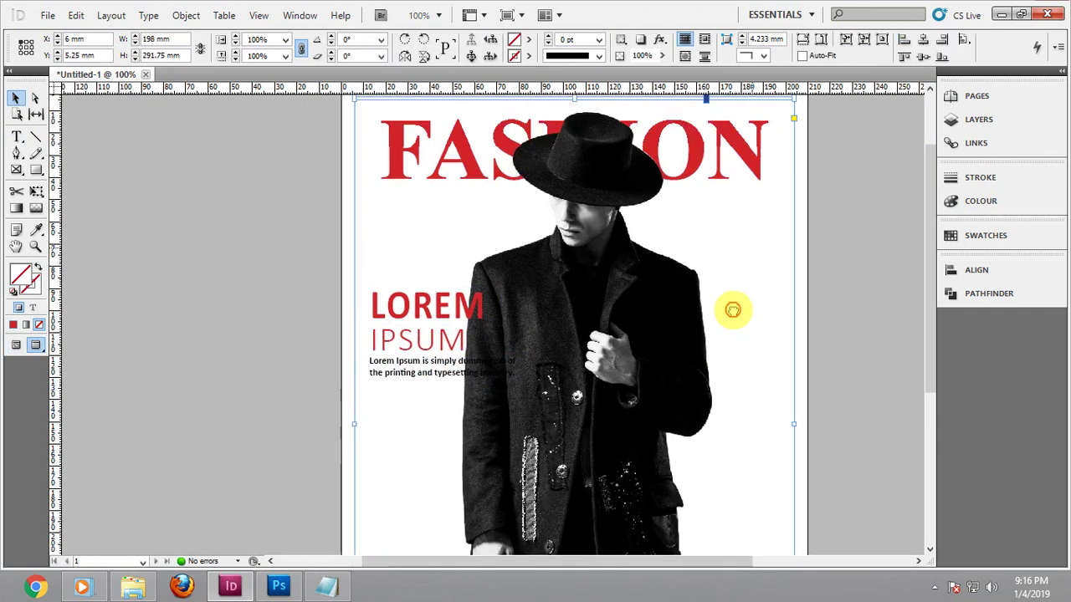
pyautogui.scroll(1, 380, 433)
# Resize the bold sentence's frame below IPSUM to 48.3 mm wide and 22.75 mm high so the text wraps onto three lines
pyautogui.click(444, 386)
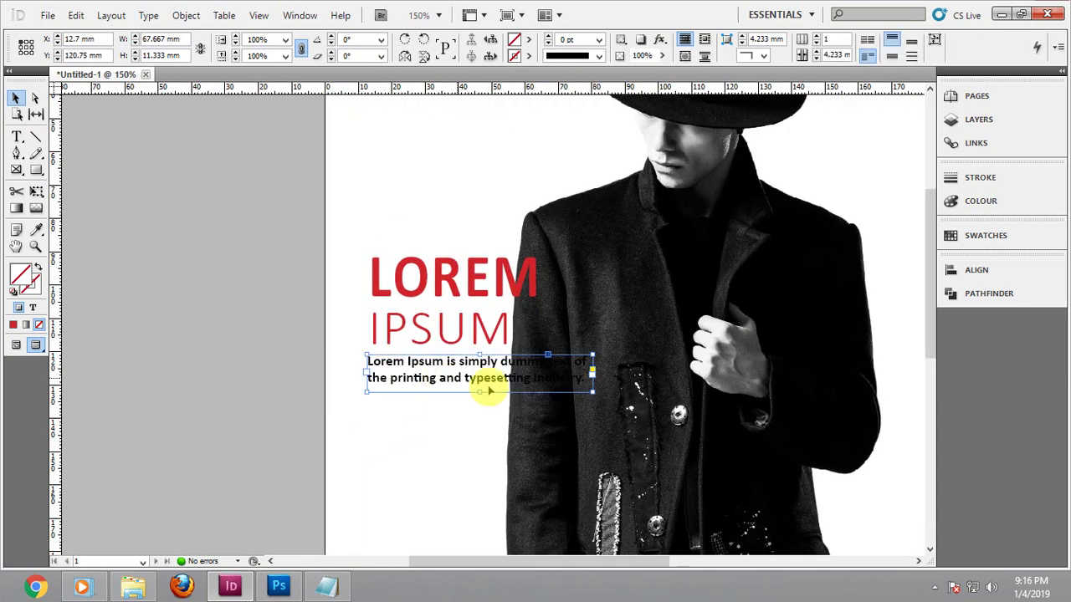
pyautogui.moveTo(591, 377); pyautogui.dragTo(530, 375)
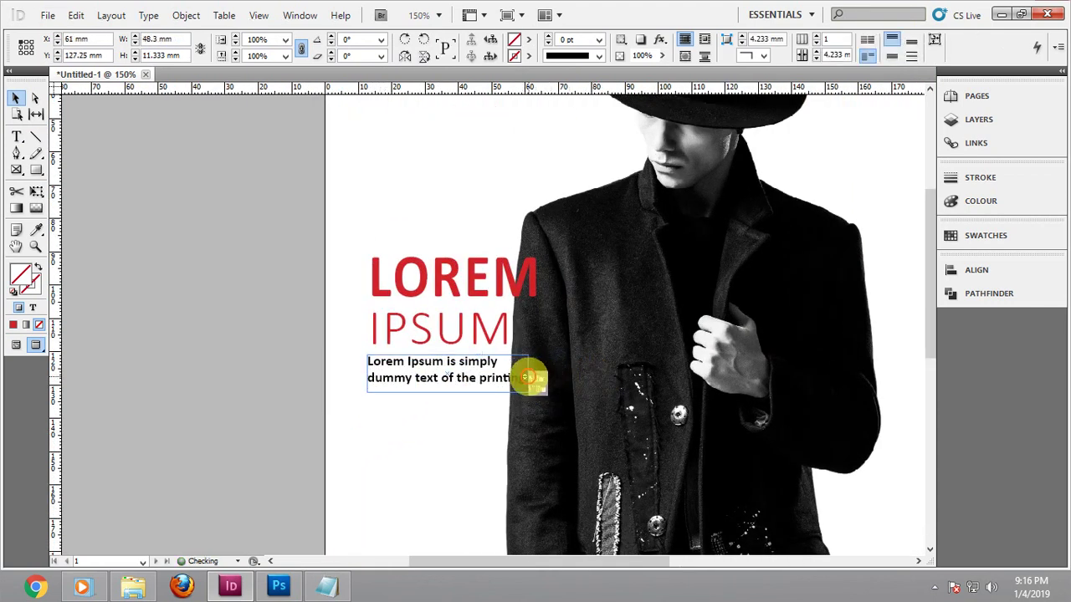
pyautogui.moveTo(446, 392); pyautogui.dragTo(459, 430)
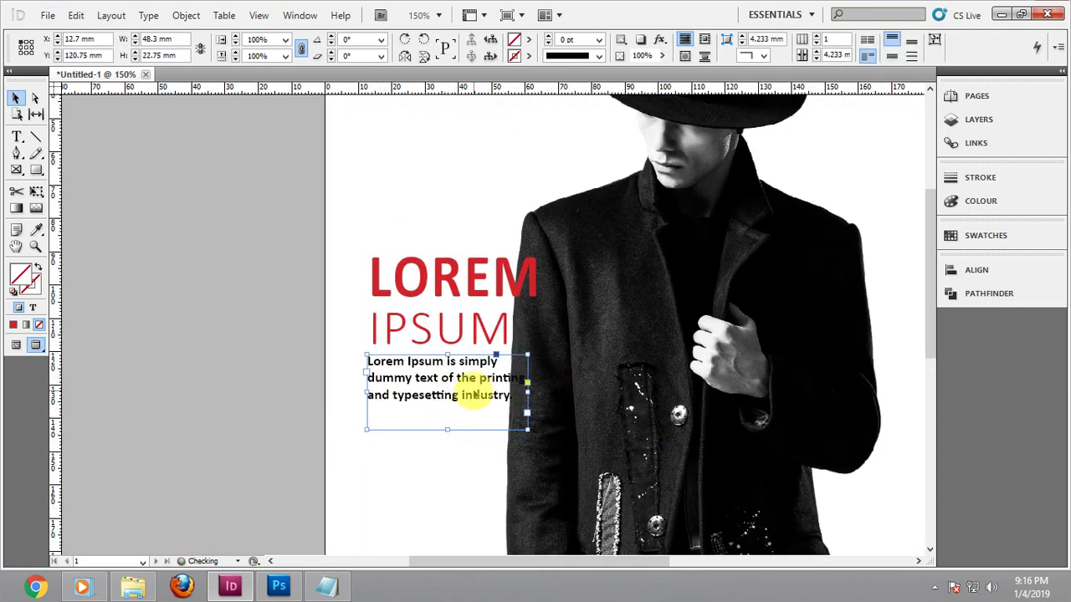
# Set the bold sentence below IPSUM to 14 pt and turn off its hyphenation
pyautogui.doubleClick(471, 390)
pyautogui.hotkey('ctrl', 'a')
pyautogui.click(169, 36)
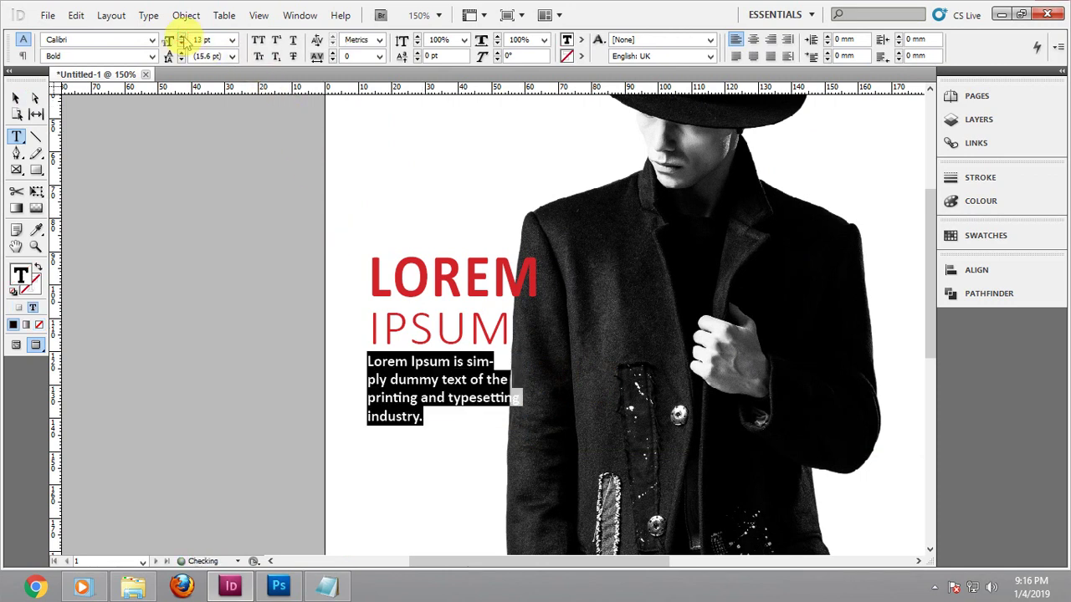
pyautogui.click(180, 37)
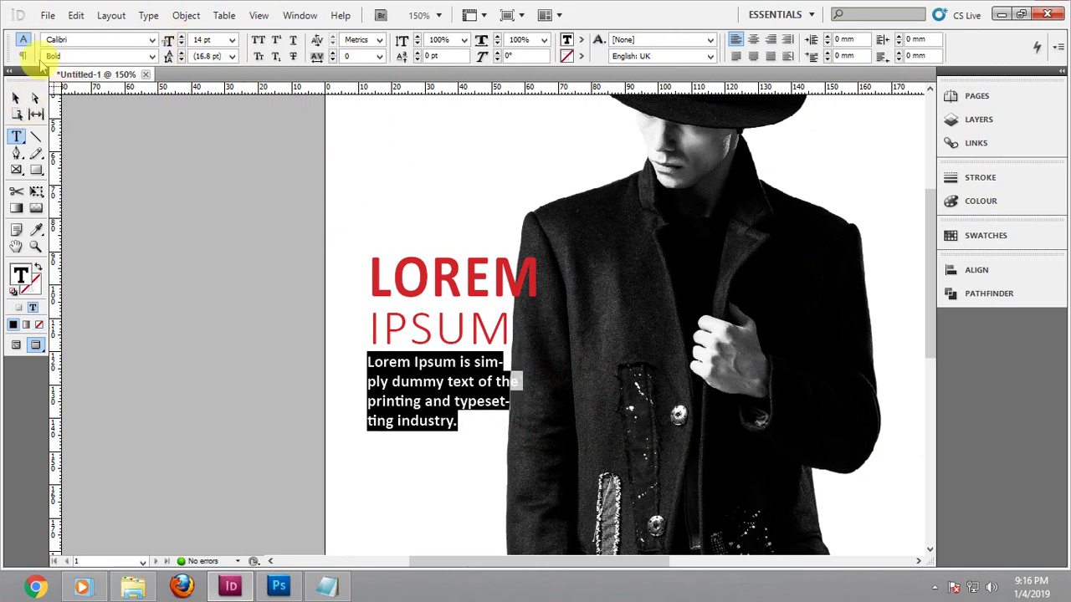
pyautogui.click(23, 56)
pyautogui.click(450, 55)
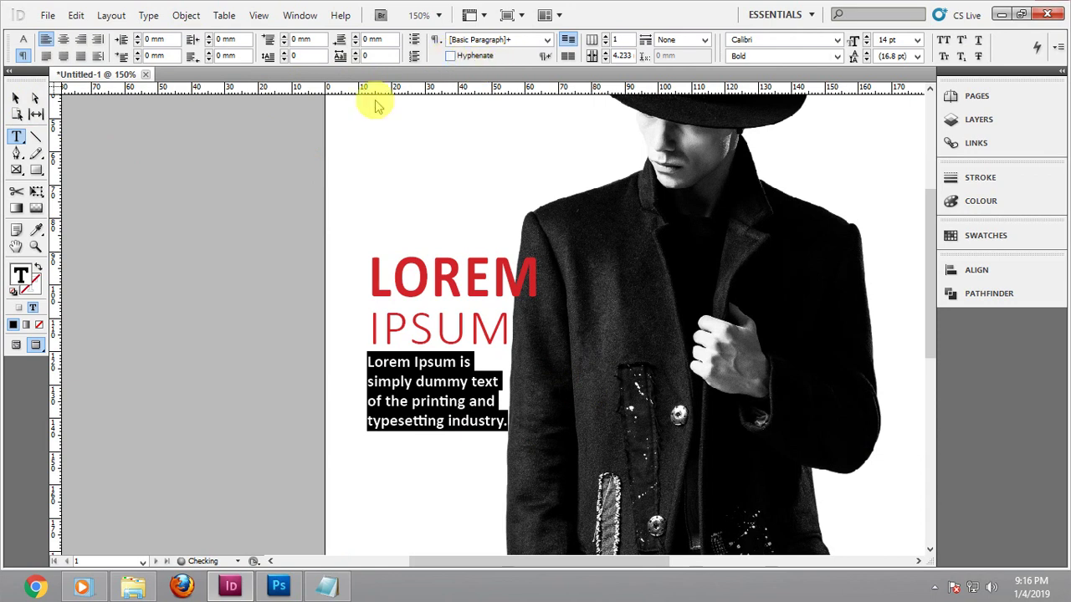
pyautogui.click(17, 99)
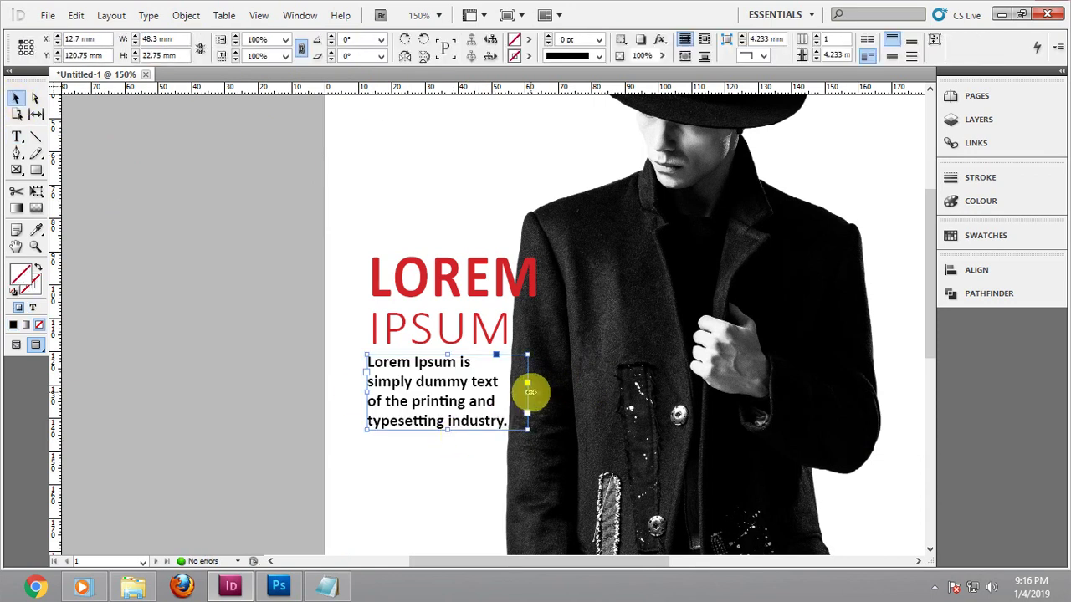
# Nudge LOREM, IPSUM and the bold sentence together about 2.25 mm left and 1.25 mm down
pyautogui.keyDown('shift'); pyautogui.click(487, 315); pyautogui.keyUp('shift')
pyautogui.keyDown('shift'); pyautogui.click(486, 289); pyautogui.keyUp('shift')
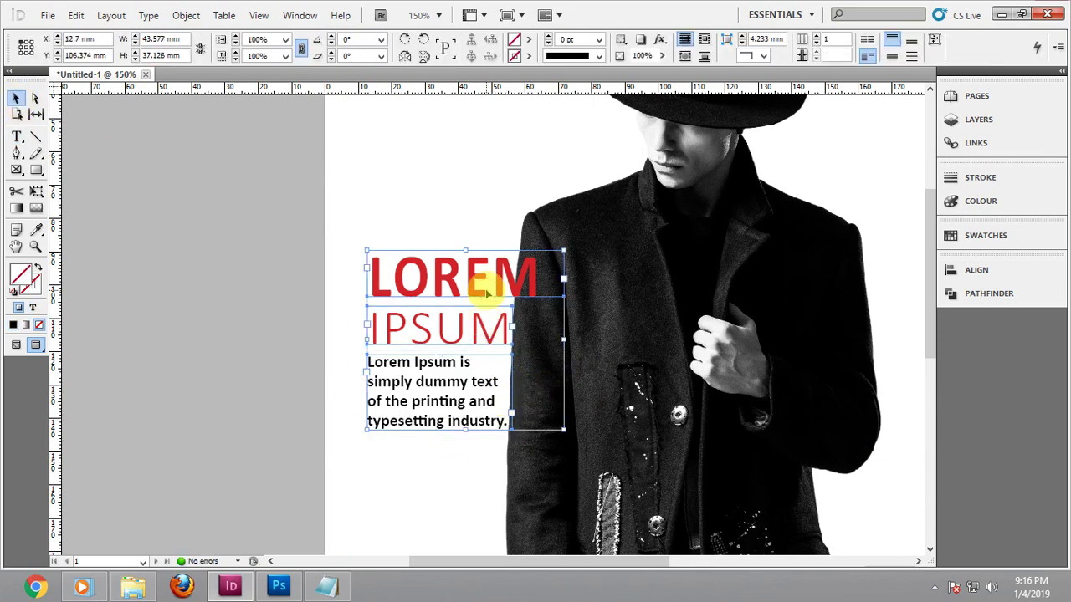
pyautogui.press('Left')
pyautogui.press('Left')
pyautogui.press('Down')
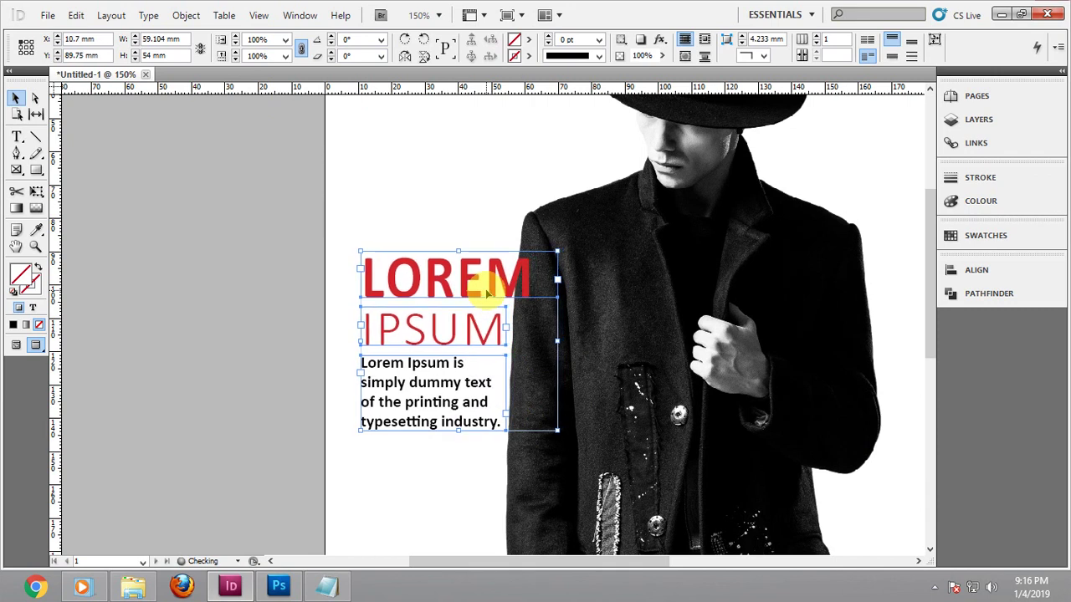
pyautogui.press('Left')
pyautogui.press('Down')
pyautogui.click(311, 306)
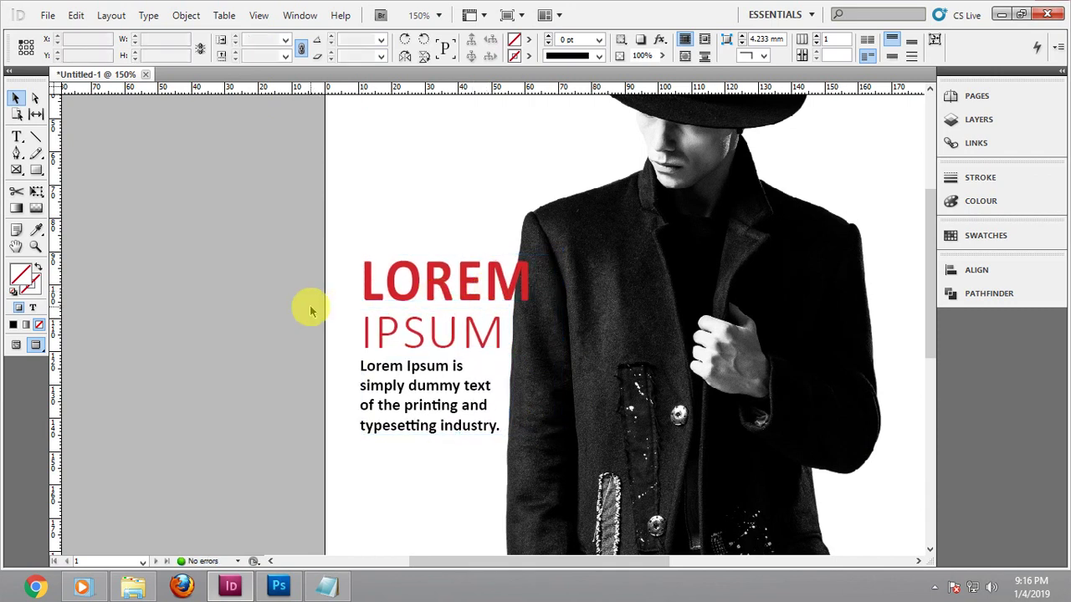
pyautogui.click(438, 227)
pyautogui.hotkey('ctrl', '0')
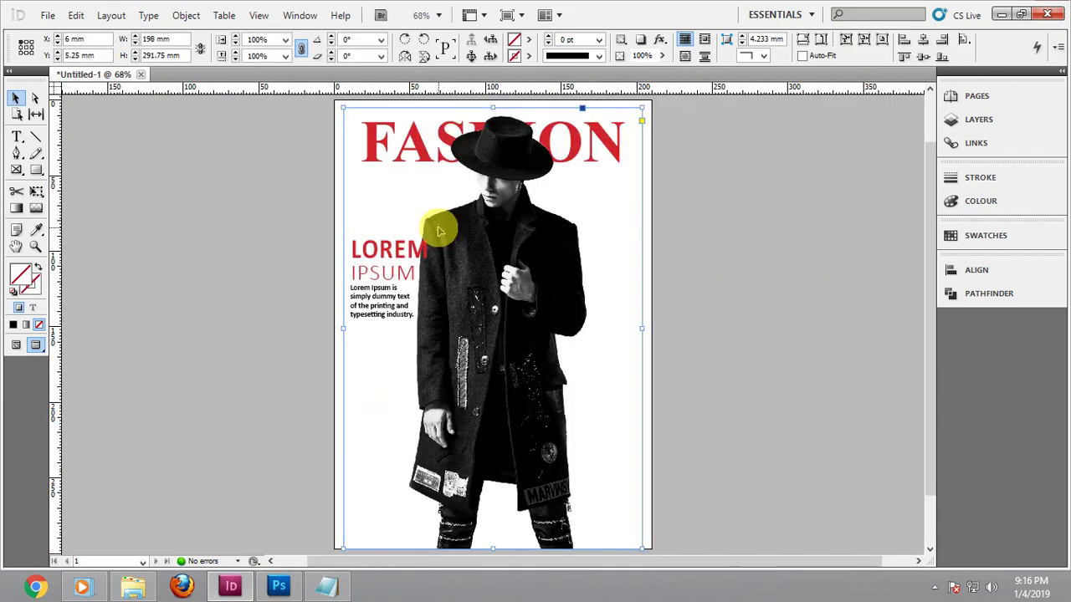
# Create a text frame about 47.5 mm wide and 32 mm high on the pasteboard beside the page and enter 2th
pyautogui.click(736, 213)
pyautogui.press('w')
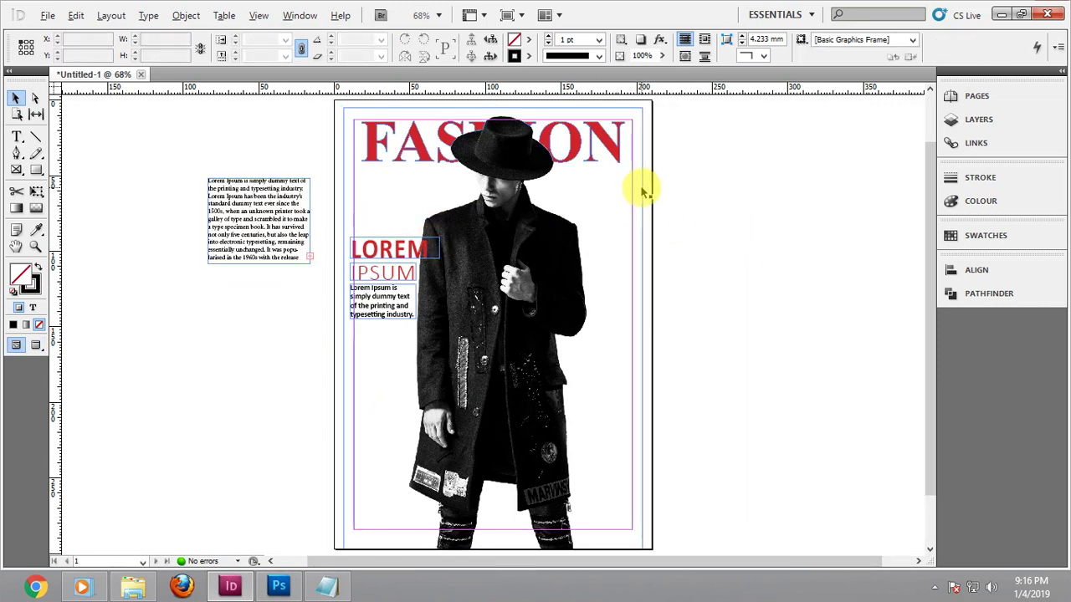
pyautogui.hotkey('ctrl', '=')
pyautogui.hotkey('ctrl', '=')
pyautogui.click(18, 138)
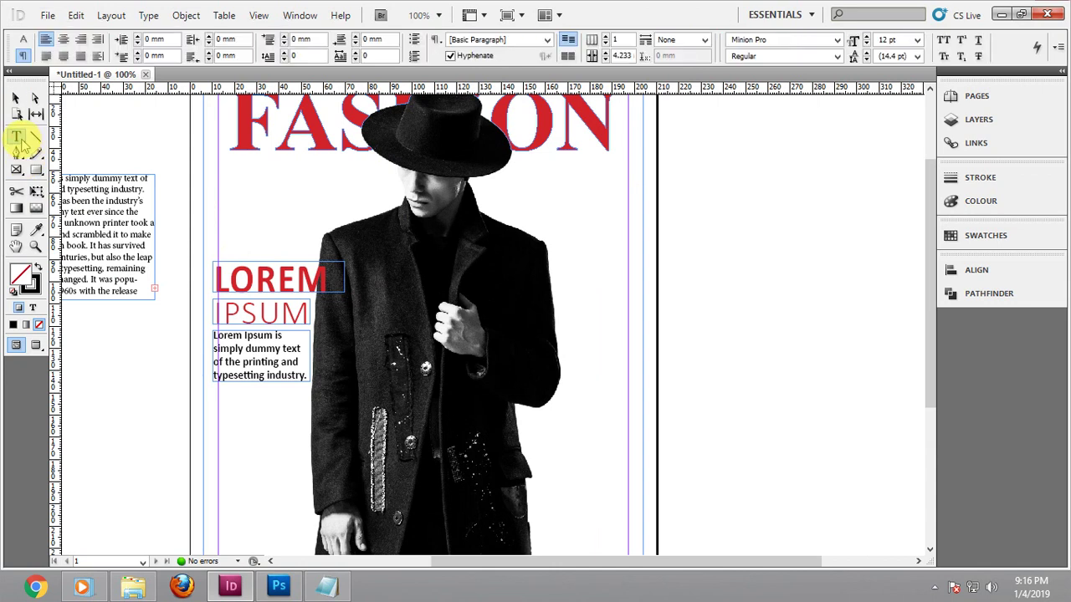
pyautogui.moveTo(701, 202); pyautogui.dragTo(808, 272)
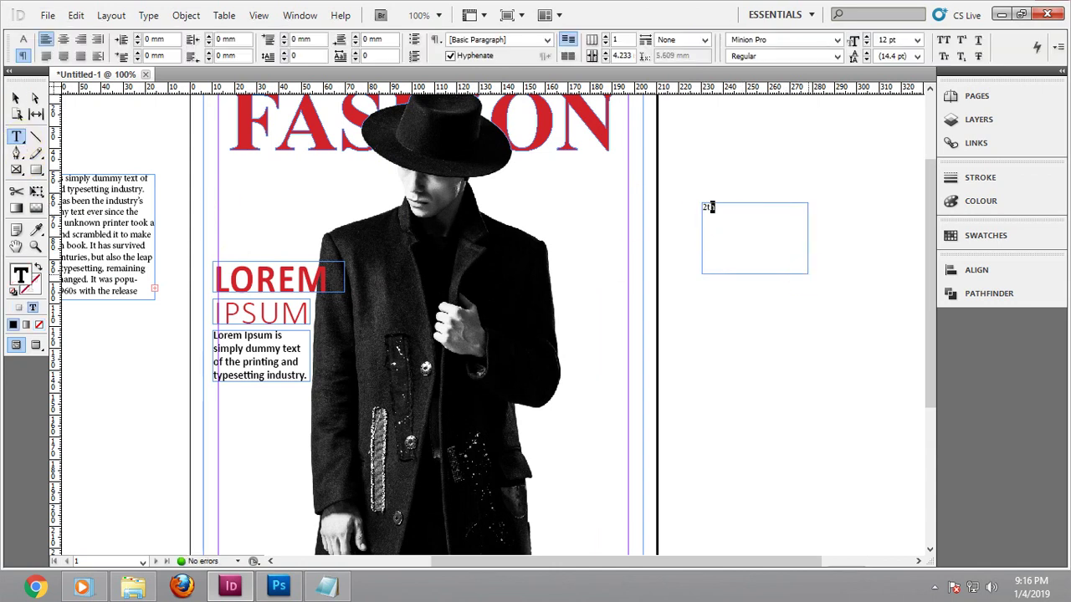
# Make the letters th superscript and set the whole 2th text to 44 pt
pyautogui.click(22, 39)
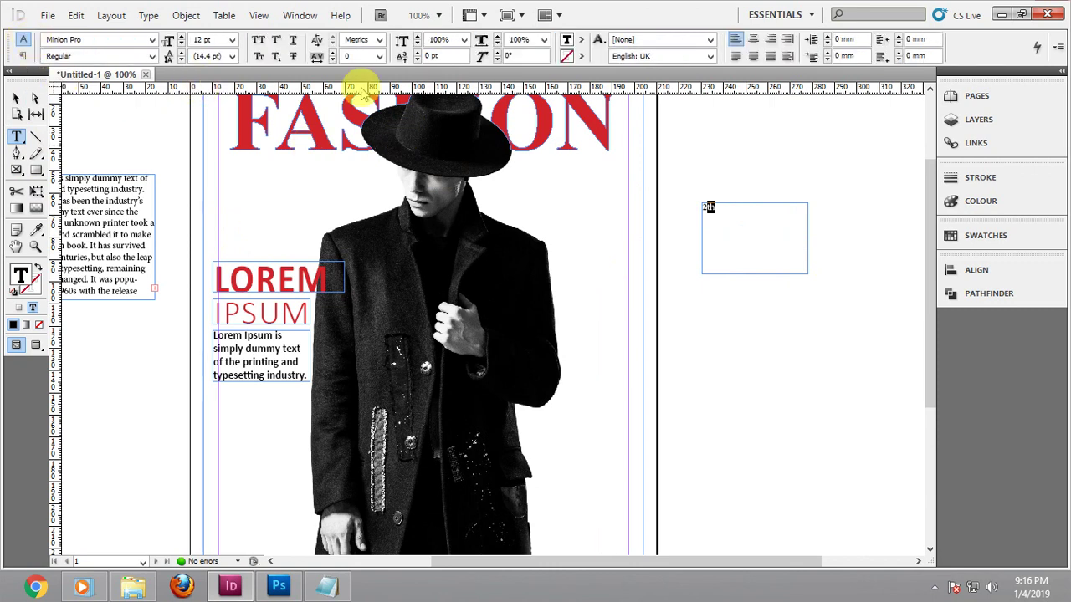
pyautogui.click(282, 41)
pyautogui.click(740, 220)
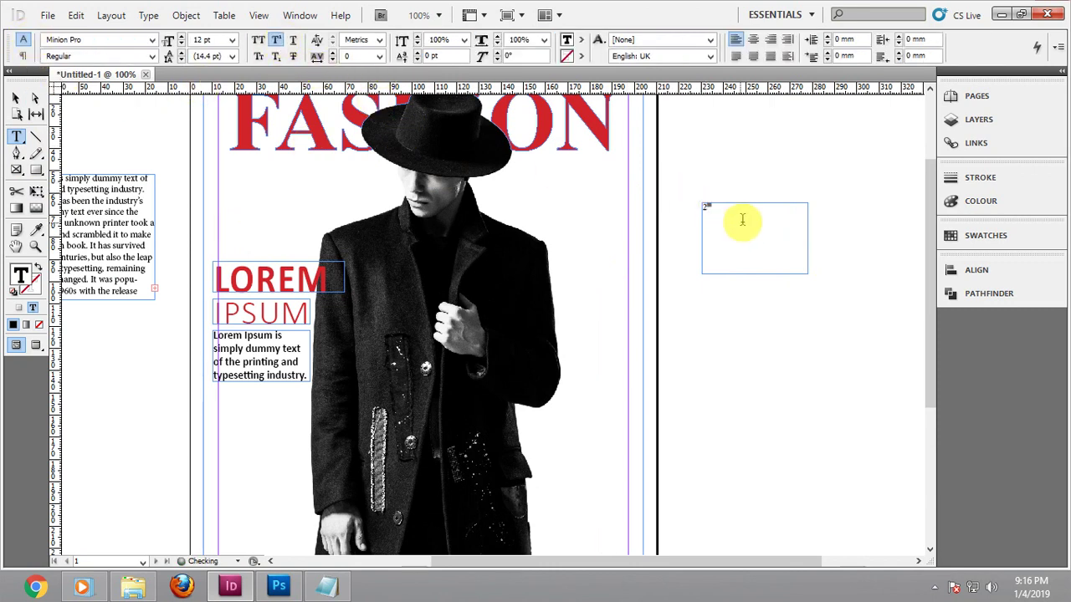
pyautogui.hotkey('ctrl', 'a')
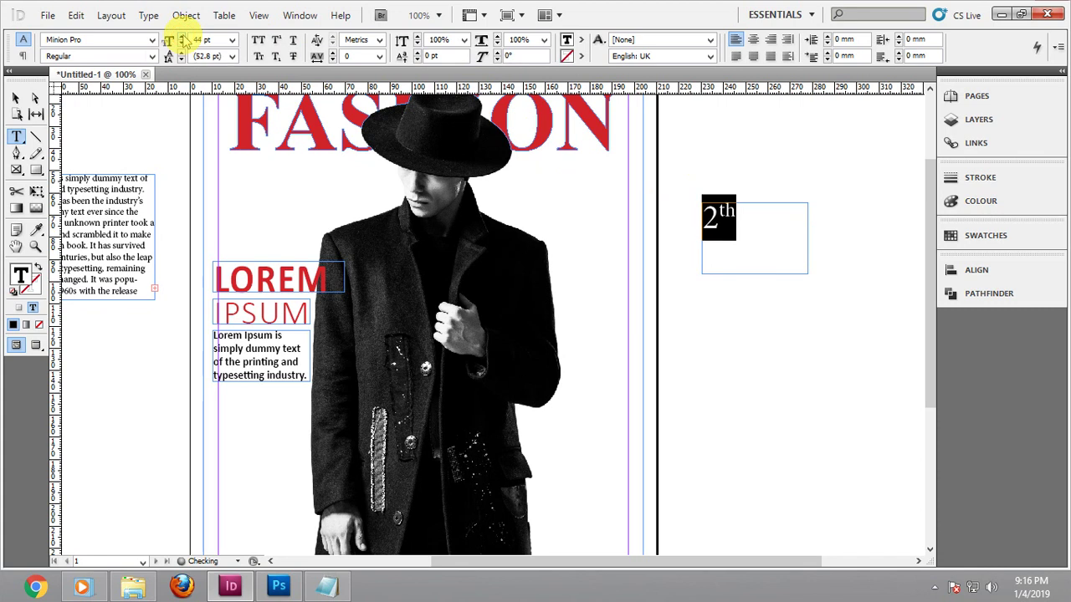
pyautogui.click(15, 98)
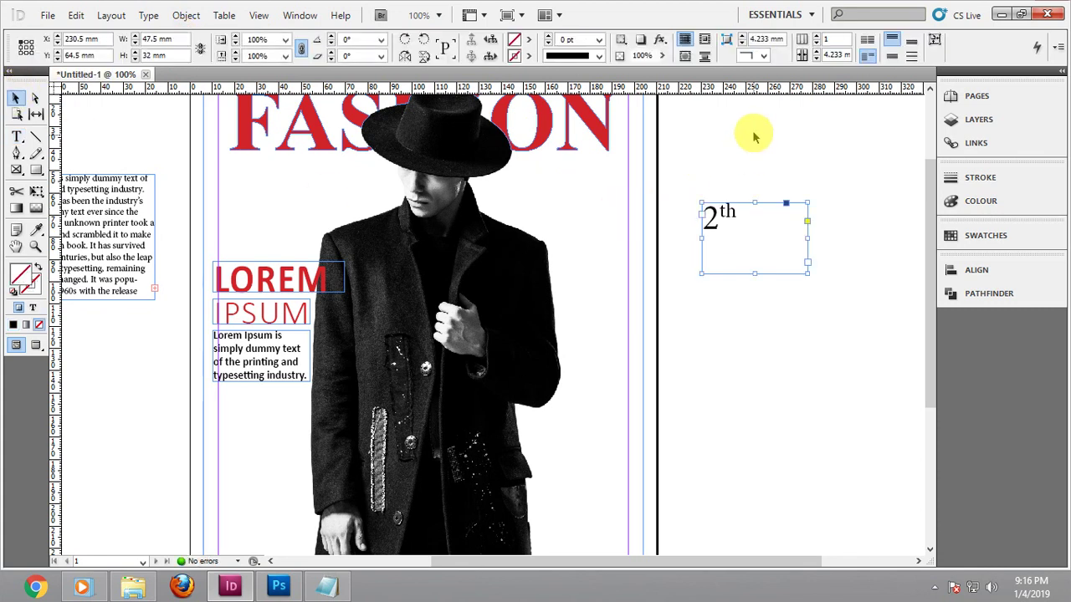
# Fit the frame to 2th and place it beside the coat at X 154 mm, Y 161.459 mm, scaled up to about 61 pt
pyautogui.click(934, 41)
pyautogui.click(819, 205)
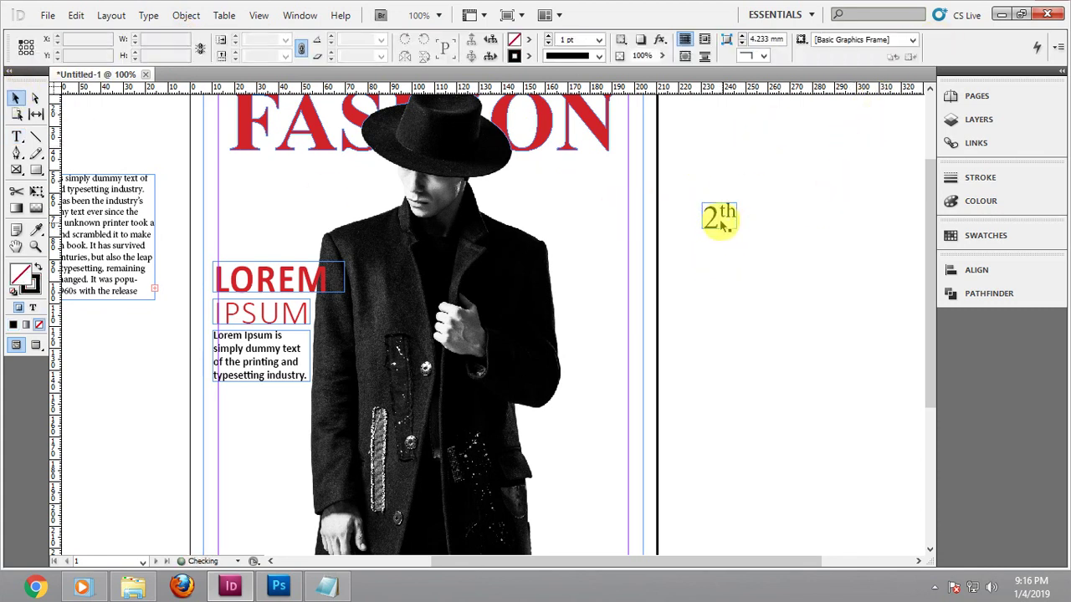
pyautogui.moveTo(715, 216); pyautogui.dragTo(554, 433)
pyautogui.moveTo(684, 404); pyautogui.dragTo(716, 264)
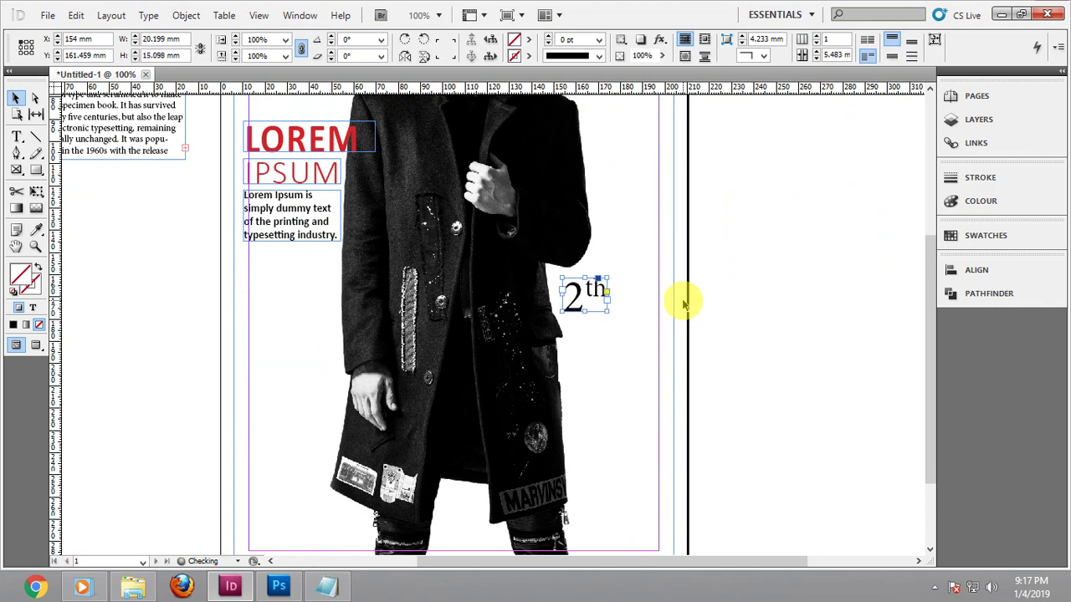
# Set 2th in Minion Pro Bold and refit its frame so the overset text shows
pyautogui.doubleClick(574, 299)
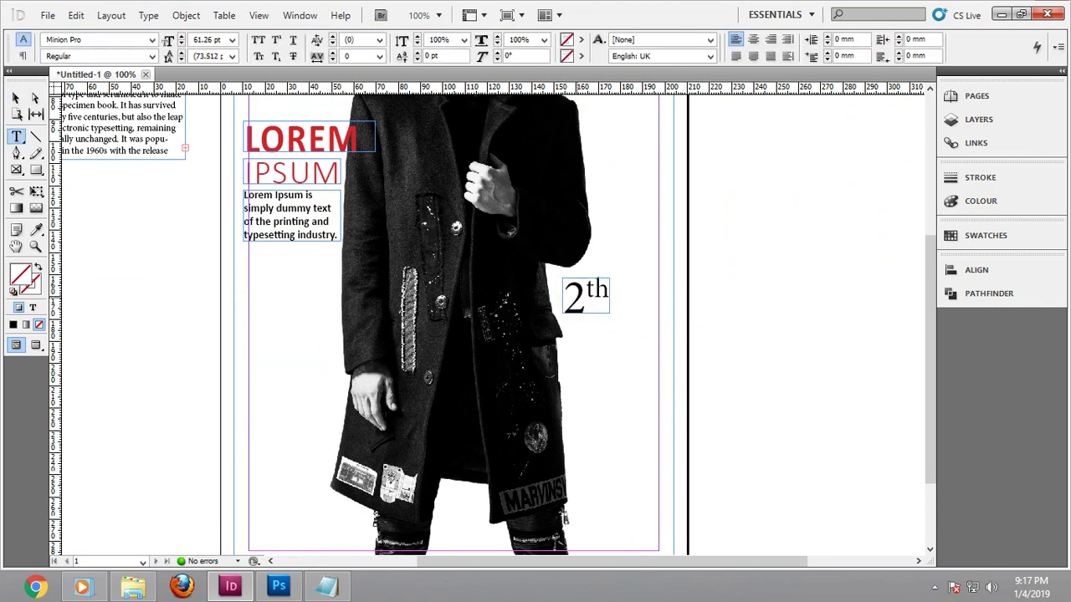
pyautogui.doubleClick(573, 299)
pyautogui.click(153, 56)
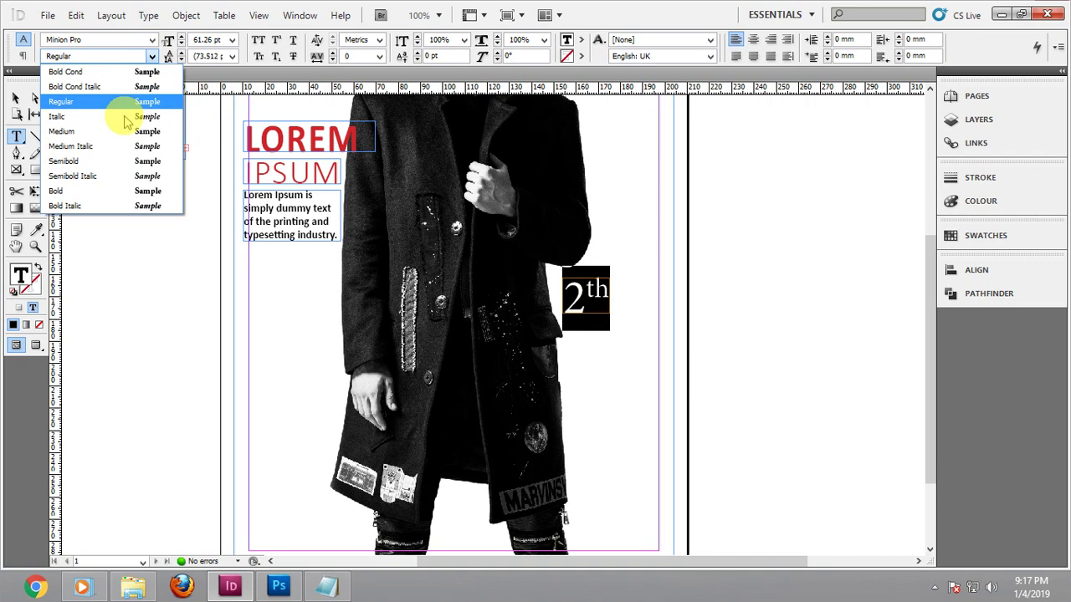
pyautogui.click(120, 191)
pyautogui.press('Escape')
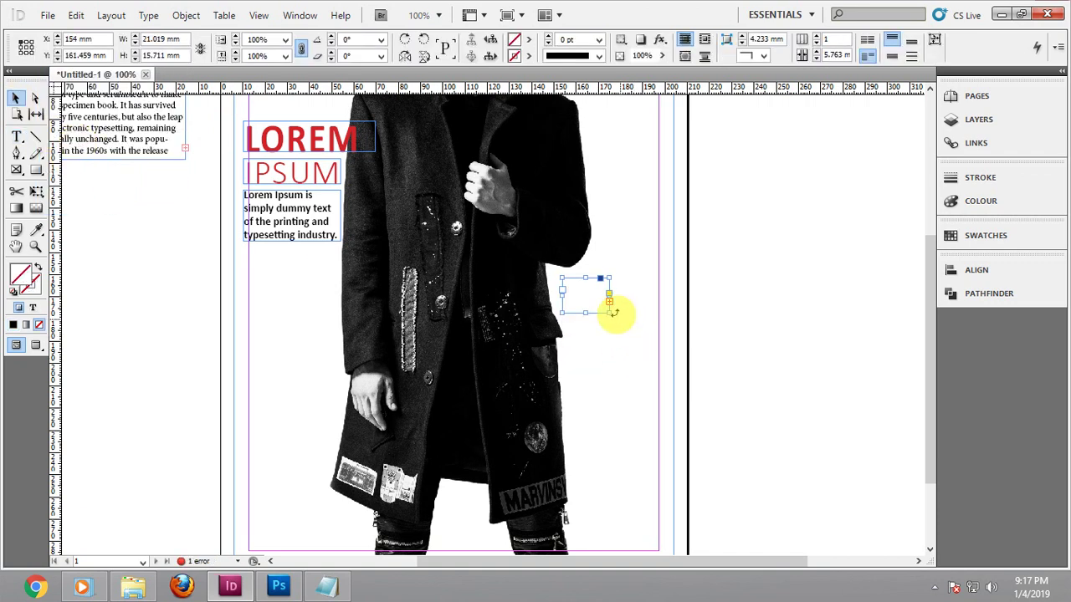
pyautogui.doubleClick(609, 314)
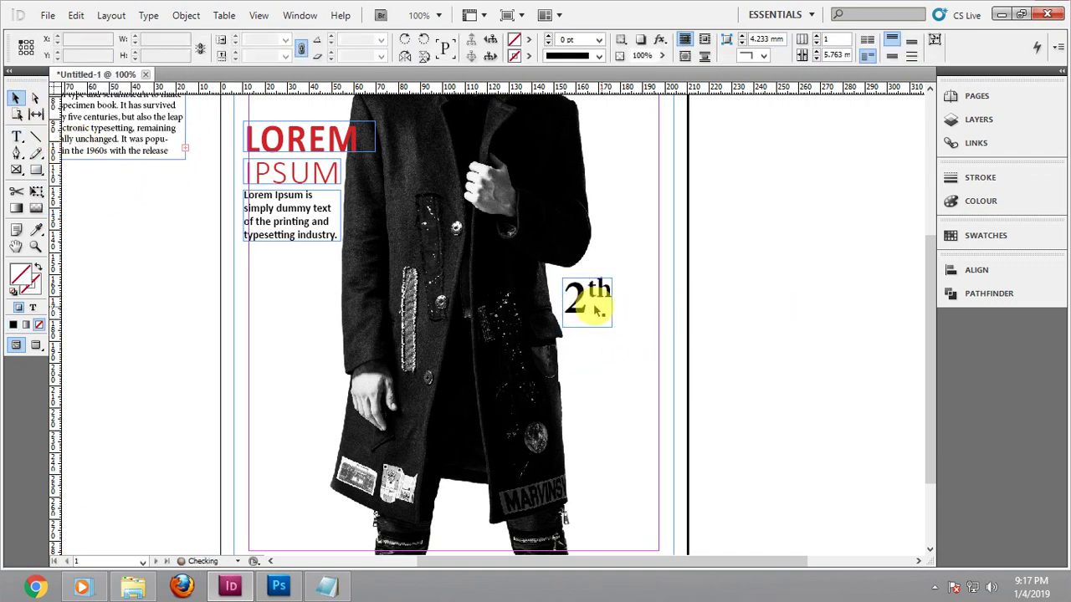
# Colour the 2th text red with the swatch C=15 M=100 Y=100 K=0
pyautogui.click(788, 312)
pyautogui.press('w')
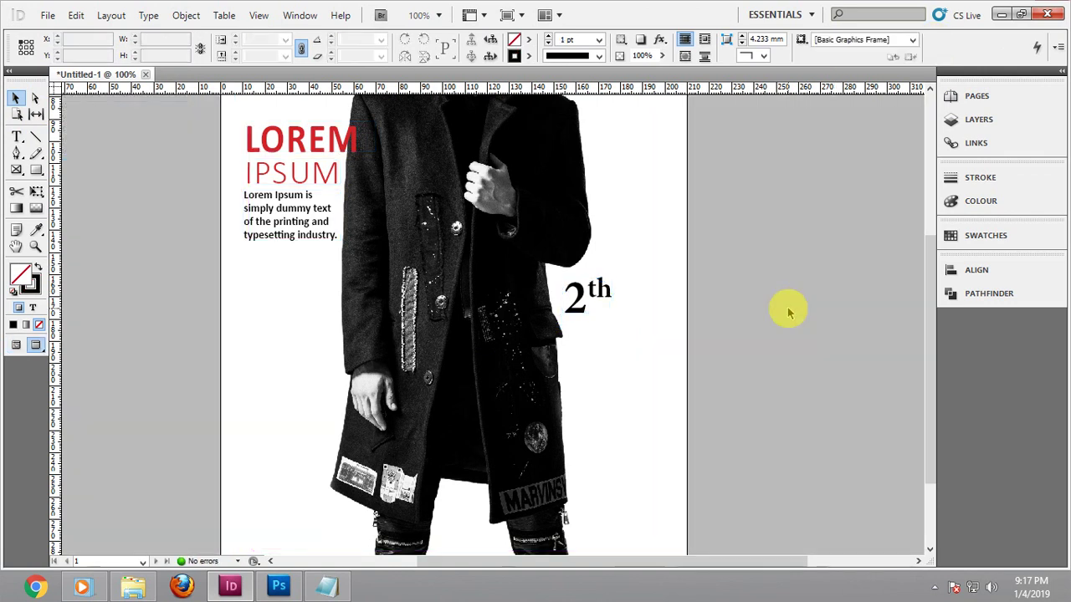
pyautogui.click(597, 296)
pyautogui.scroll(2, 596, 298)
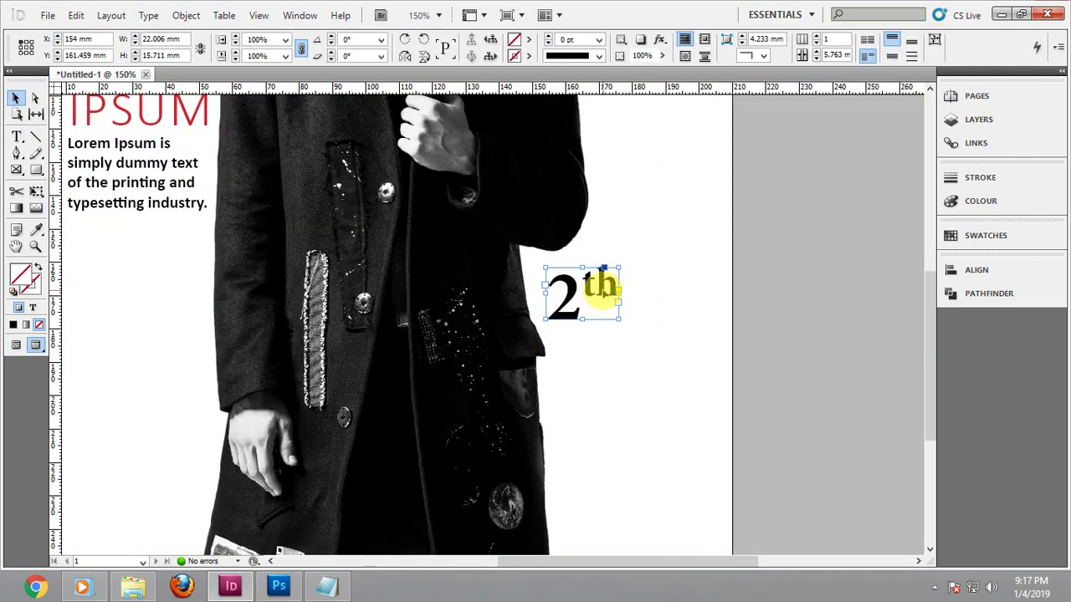
pyautogui.doubleClick(602, 287)
pyautogui.hotkey('ctrl', 'a')
pyautogui.click(580, 40)
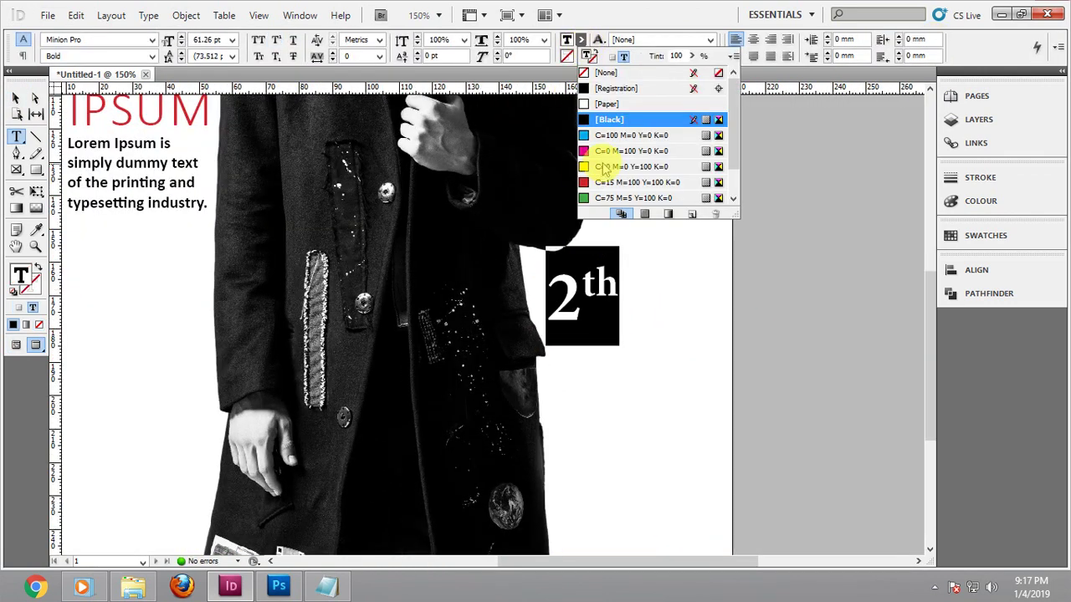
pyautogui.click(613, 184)
pyautogui.click(15, 98)
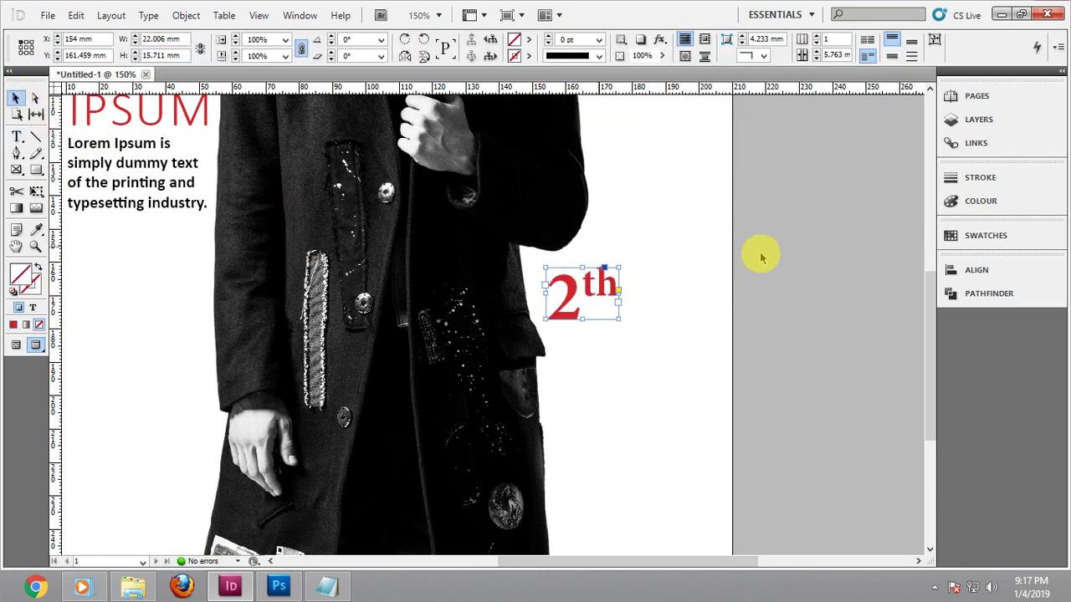
pyautogui.click(836, 254)
# Duplicate the IPSUM heading below 2th and replace the copy's text with a word beginning Competi, without All Caps
pyautogui.click(125, 117)
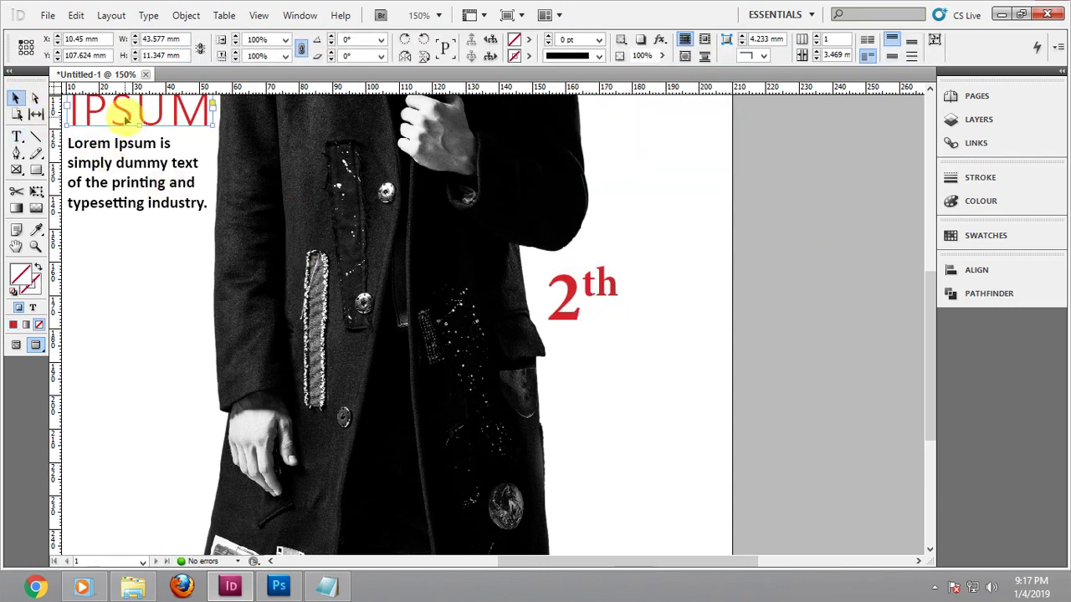
pyautogui.moveTo(125, 117); pyautogui.dragTo(622, 369)
pyautogui.doubleClick(622, 369)
pyautogui.hotkey('ctrl', 'a')
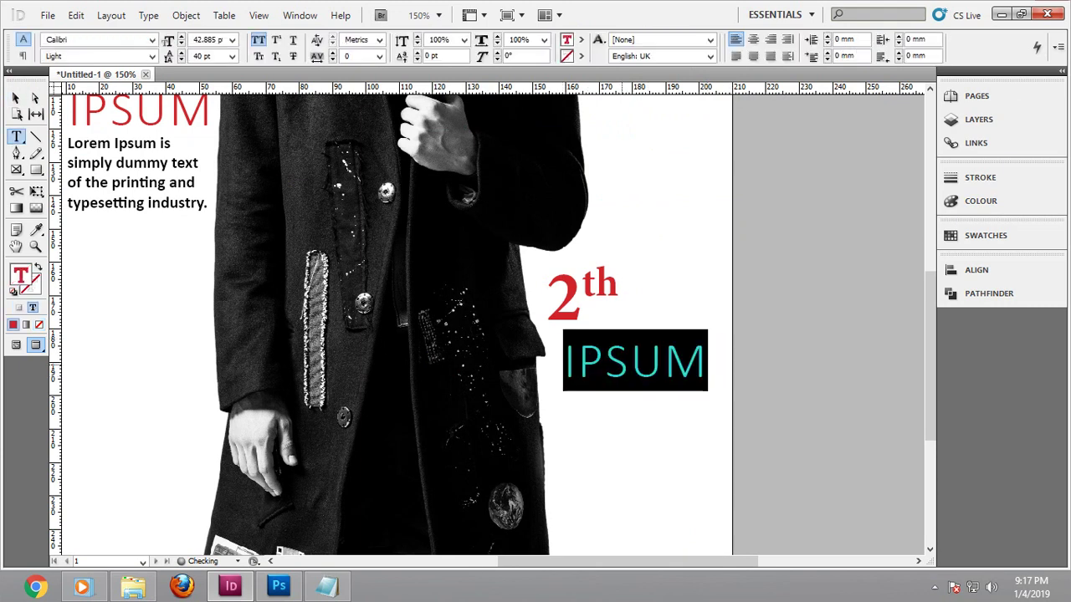
pyautogui.write('ANN')
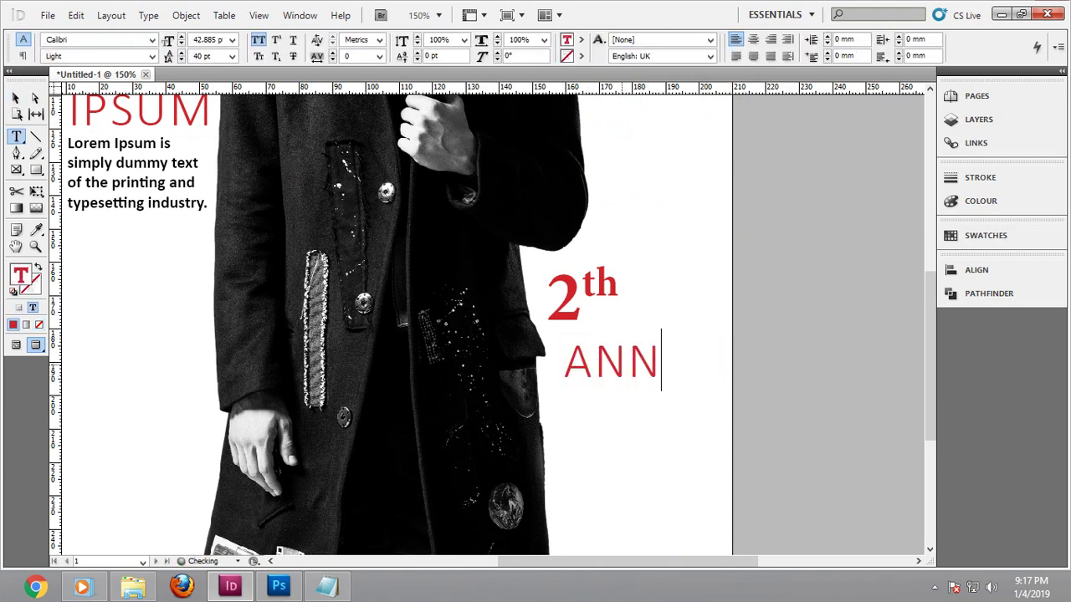
pyautogui.press('BackSpace')
pyautogui.press('BackSpace')
pyautogui.press('BackSpace')
pyautogui.click(260, 42)
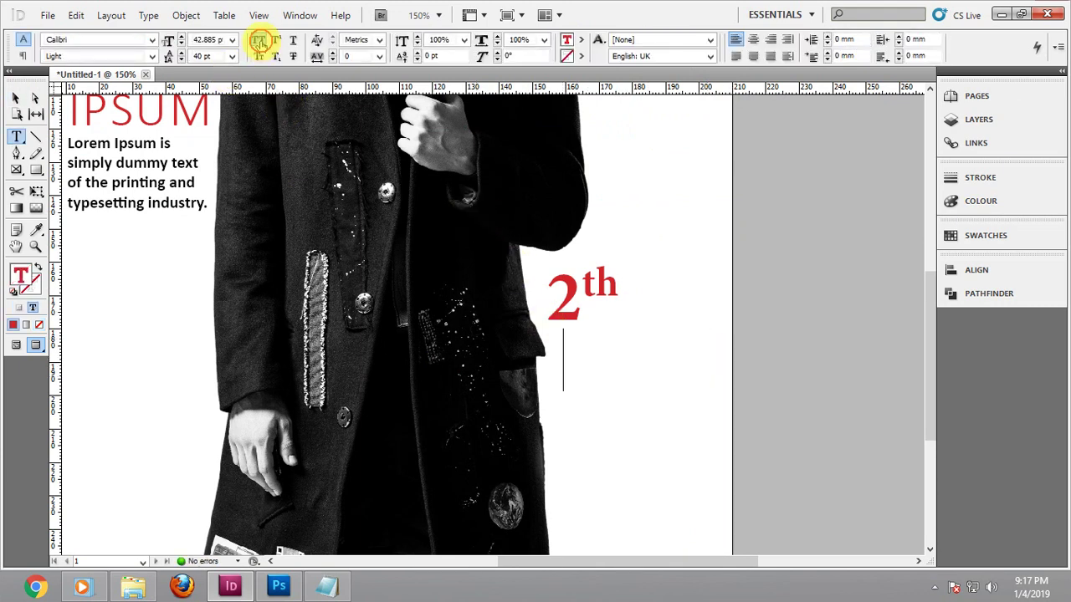
pyautogui.write('Anni')
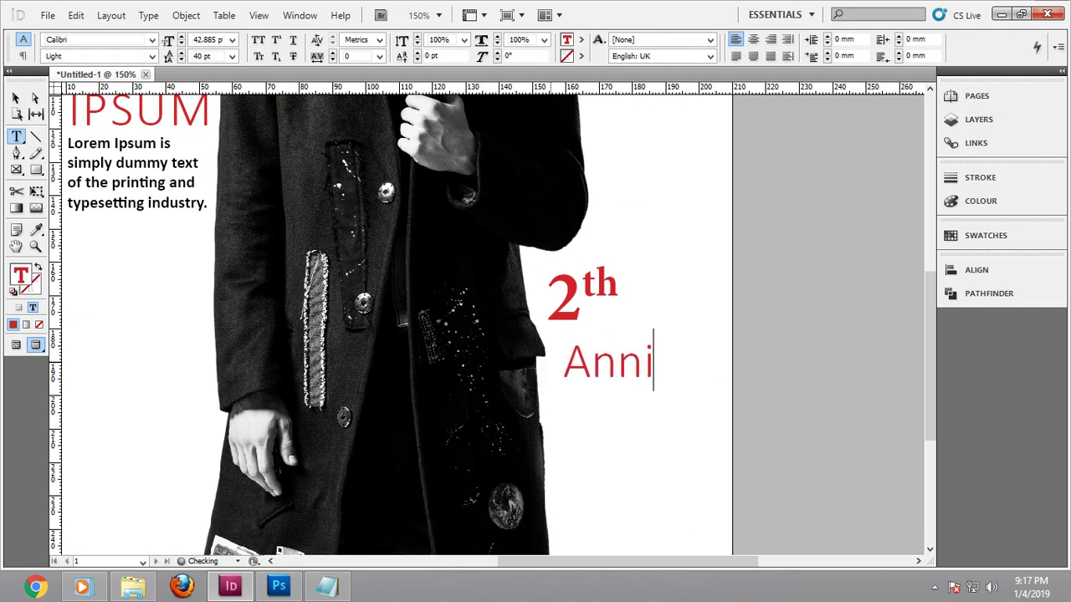
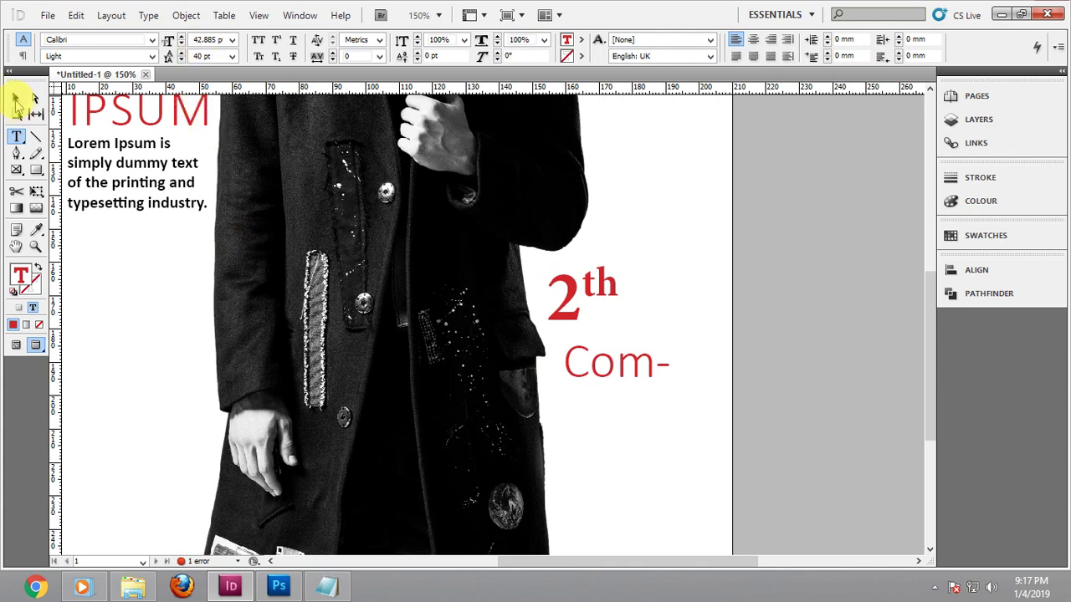
# Reduce the font size of the new word below 2th to 25 pt
pyautogui.click(14, 99)
pyautogui.doubleClick(625, 365)
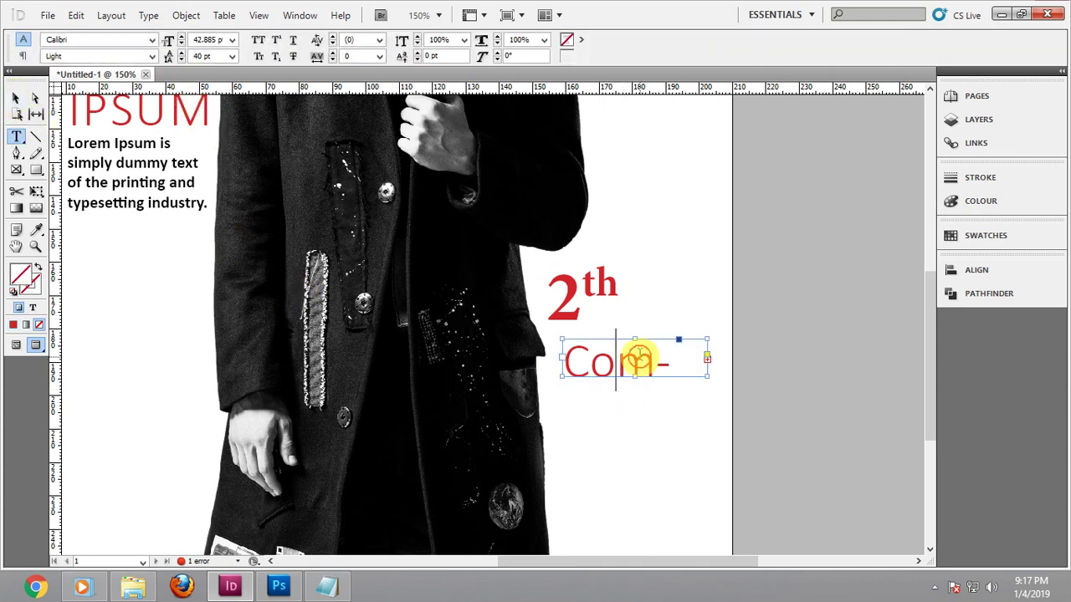
pyautogui.hotkey('ctrl', 'a')
pyautogui.click(181, 44)
pyautogui.click(181, 44)
pyautogui.click(181, 43)
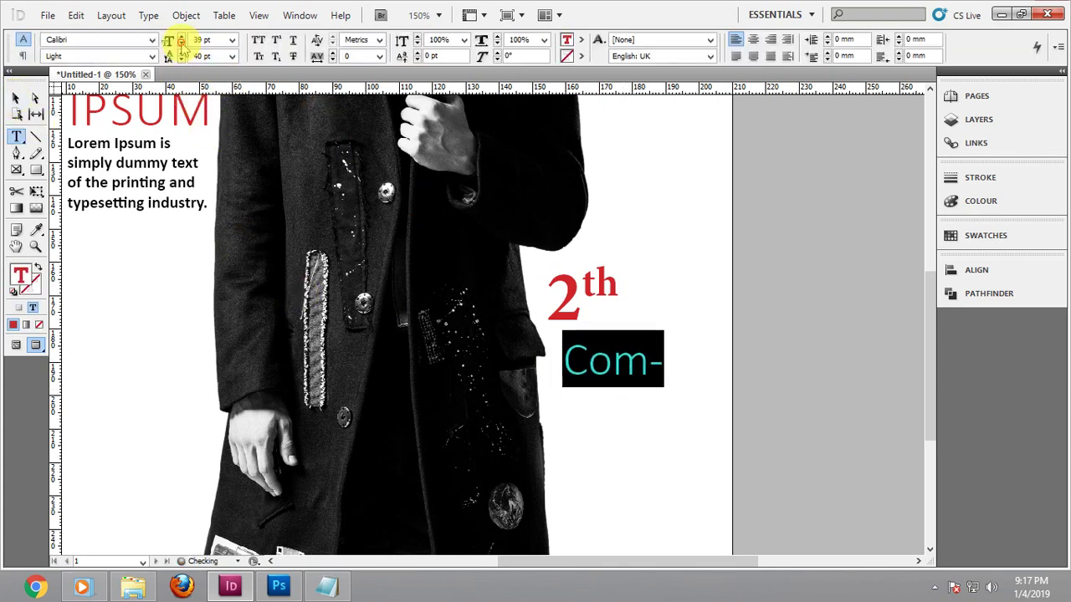
pyautogui.click(181, 44)
pyautogui.click(182, 43)
pyautogui.click(181, 44)
pyautogui.click(182, 43)
pyautogui.click(181, 44)
pyautogui.click(180, 43)
pyautogui.click(181, 43)
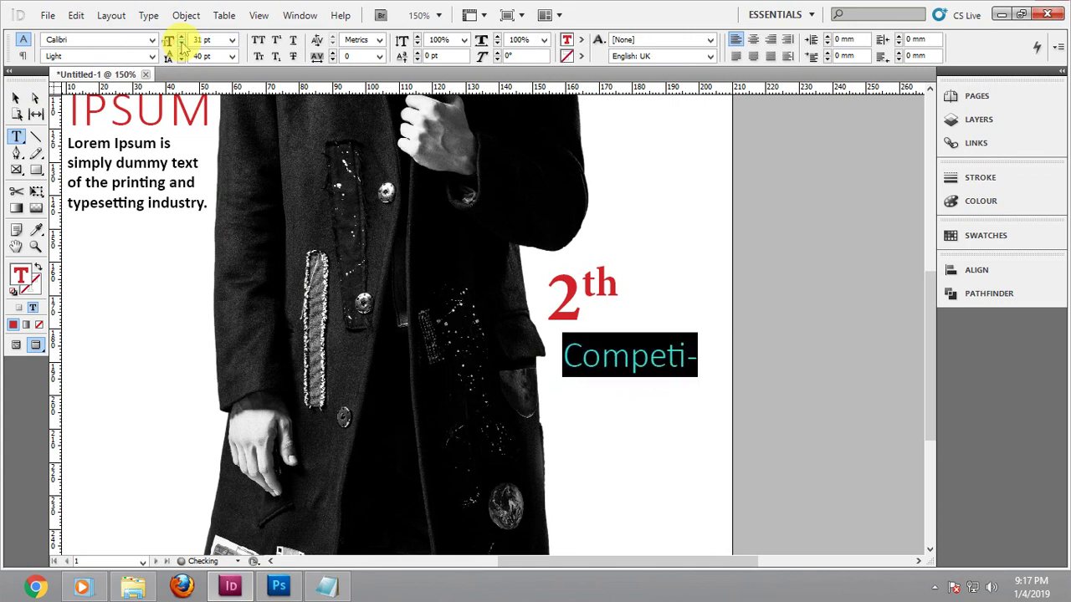
pyautogui.click(181, 43)
pyautogui.click(181, 44)
pyautogui.click(181, 44)
pyautogui.click(181, 44)
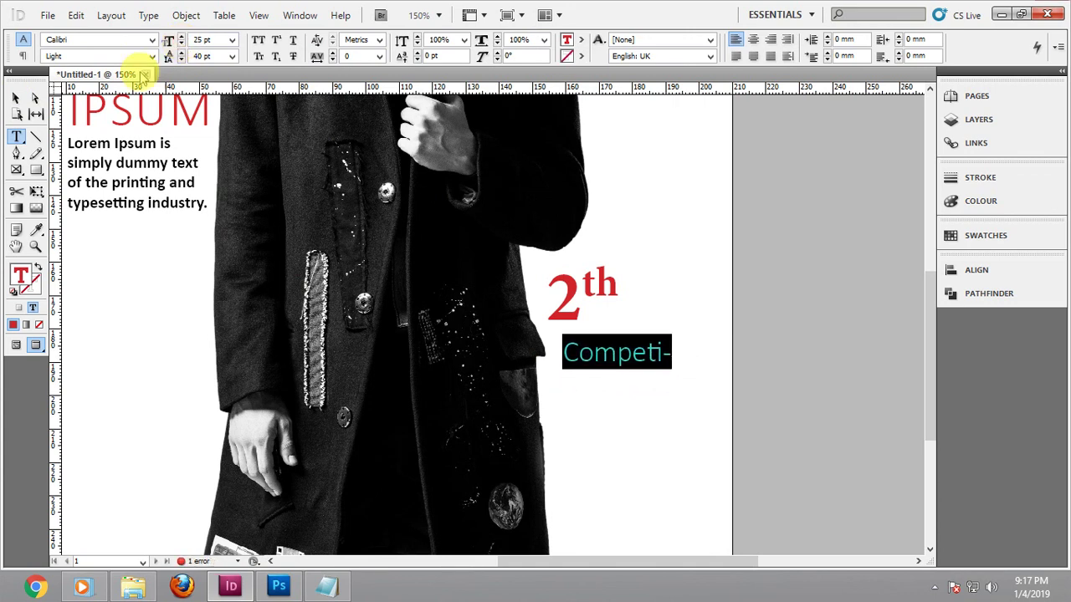
# Set the Competi text in Calibri Bold and widen its frame so the whole word Competition fits on one line
pyautogui.click(152, 56)
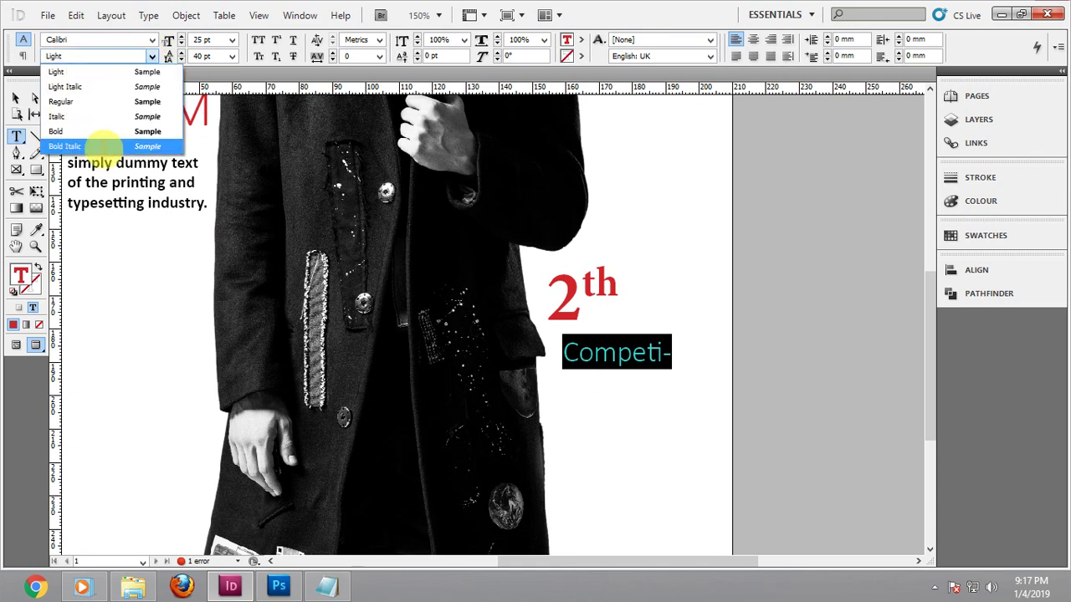
pyautogui.click(105, 142)
pyautogui.click(14, 97)
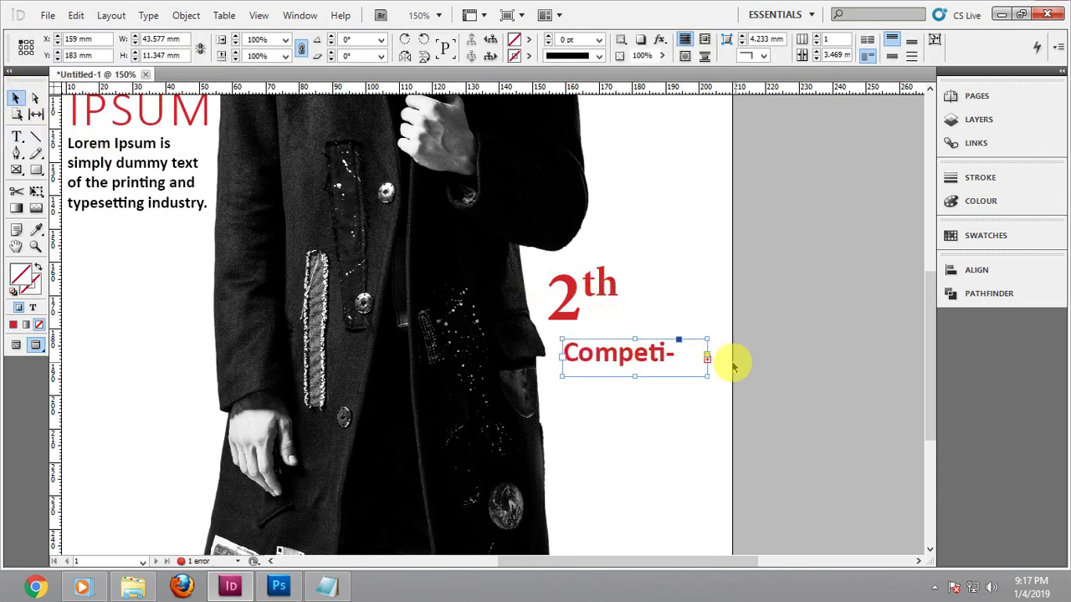
pyautogui.moveTo(709, 356); pyautogui.dragTo(727, 356)
pyautogui.click(789, 333)
pyautogui.press('w')
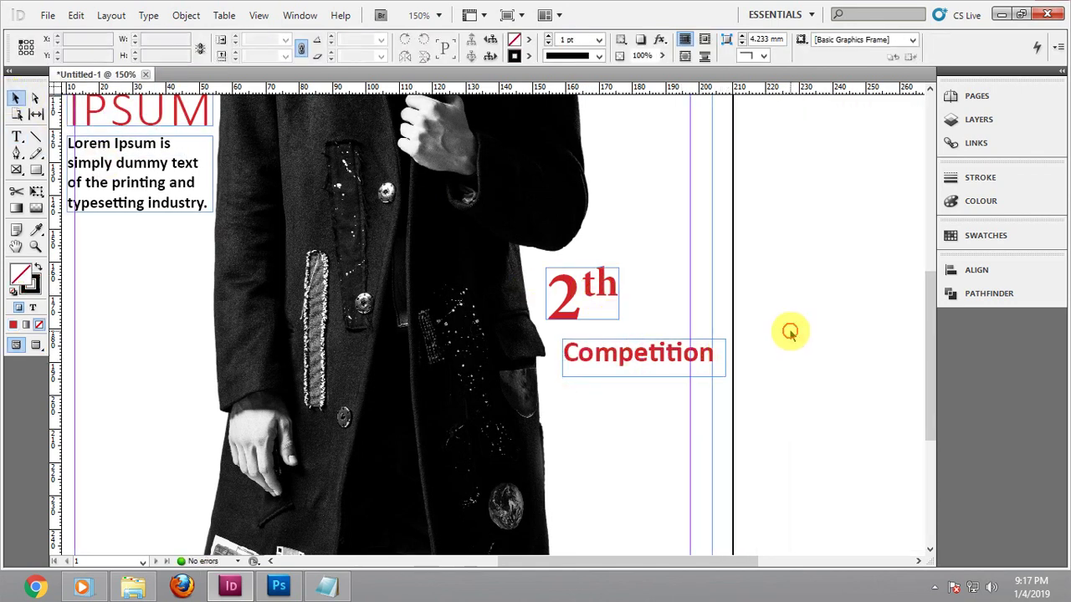
# Change the font of Competition to Times New Roman, trying Italic before choosing Regular
pyautogui.doubleClick(707, 361)
pyautogui.doubleClick(708, 357)
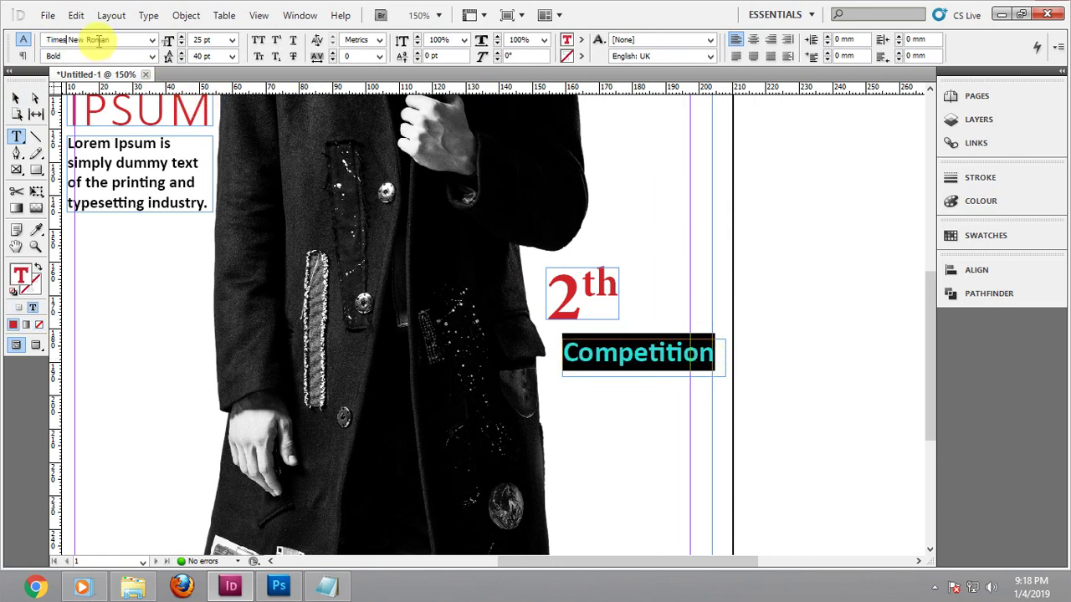
pyautogui.click(98, 42)
pyautogui.write('Times')
pyautogui.press('Return')
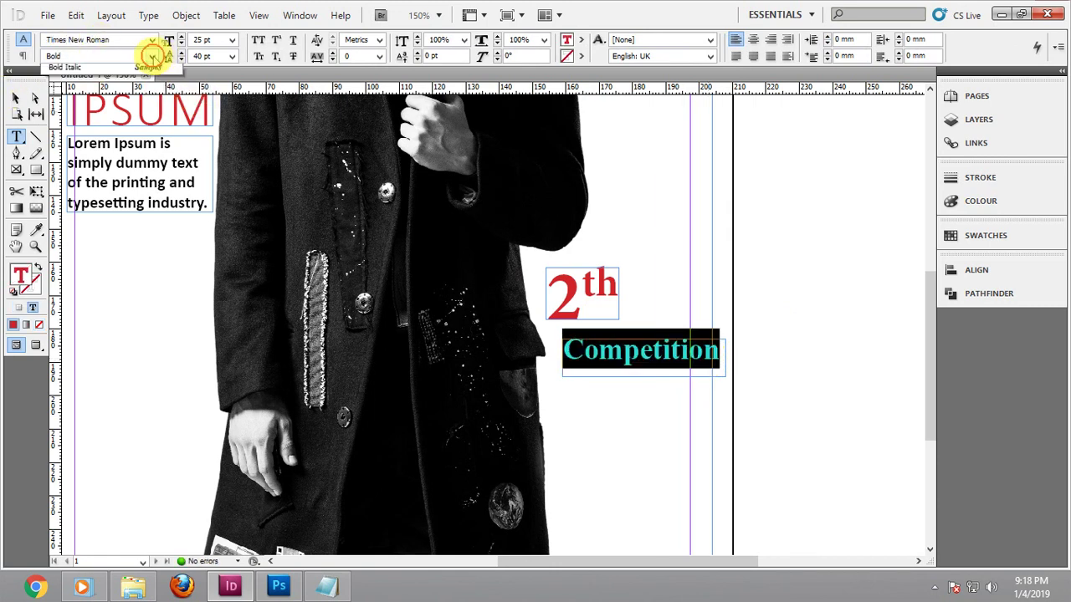
pyautogui.click(152, 57)
pyautogui.click(73, 87)
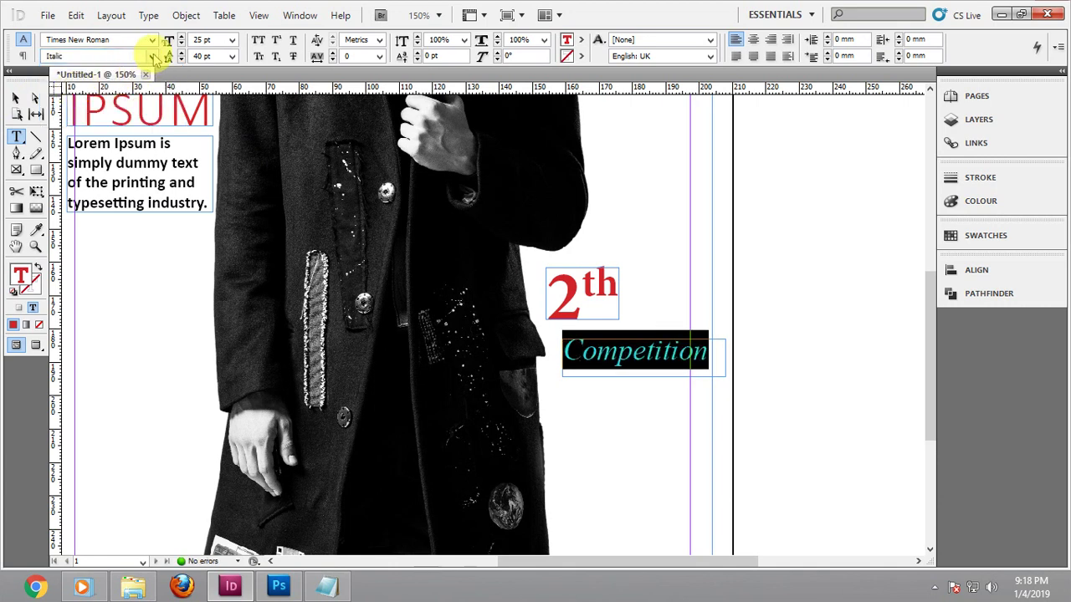
pyautogui.click(152, 56)
pyautogui.click(110, 73)
pyautogui.click(11, 101)
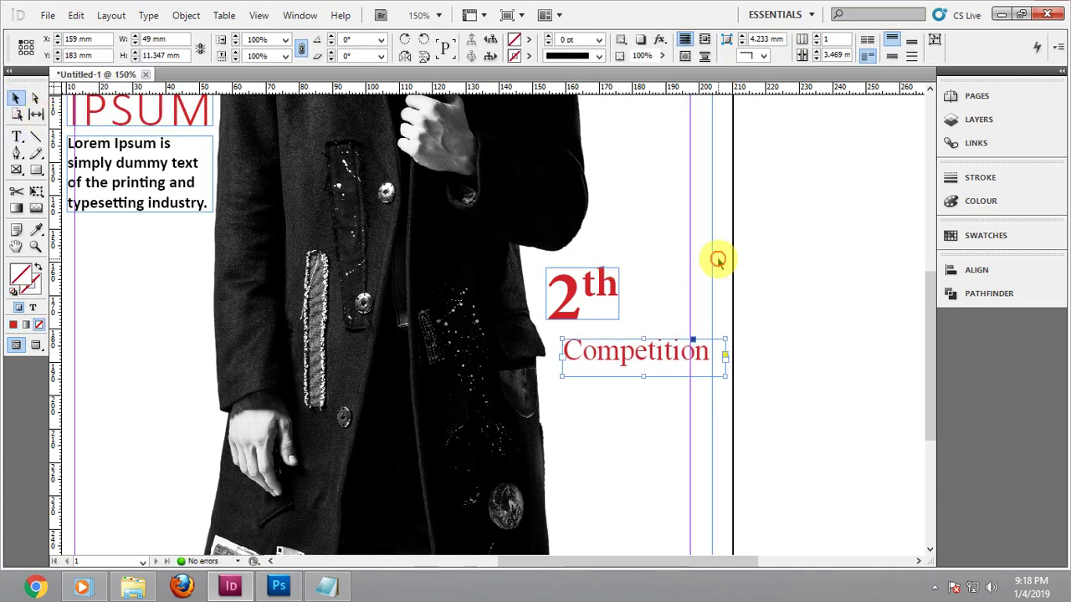
# Fit the Competition frame to its text and bring the two texts closer together, with 2th centred above Competition
pyautogui.moveTo(664, 352); pyautogui.dragTo(645, 354)
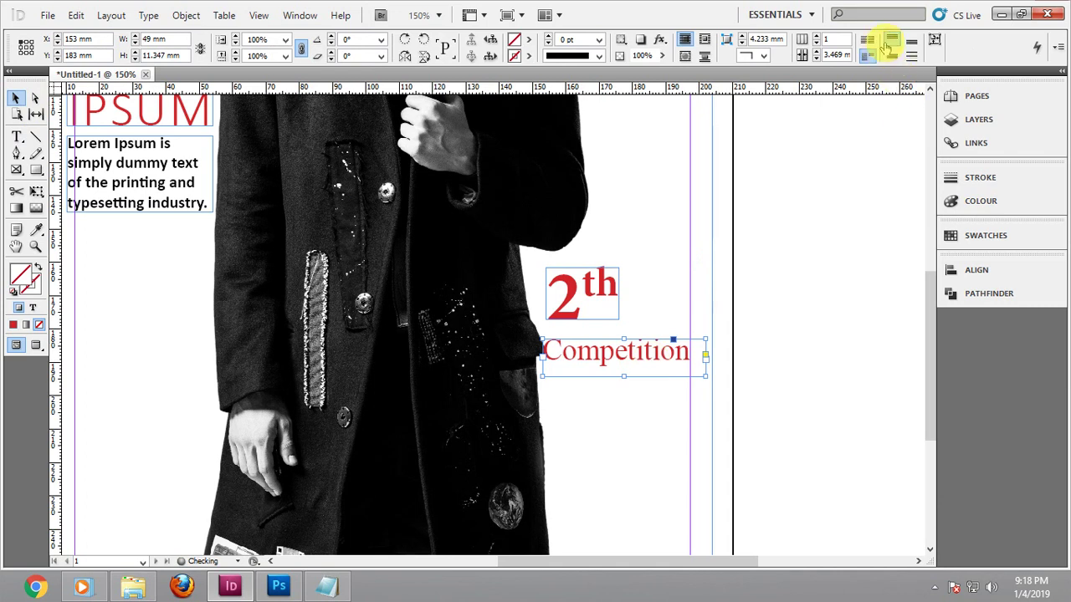
pyautogui.click(933, 42)
pyautogui.press('w')
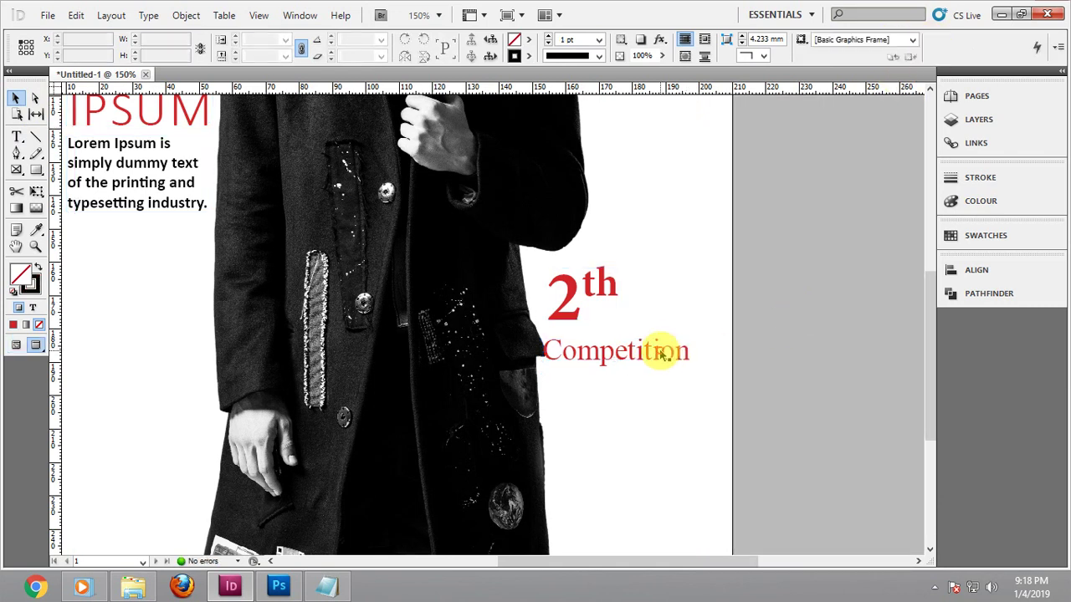
pyautogui.moveTo(664, 352); pyautogui.dragTo(672, 325)
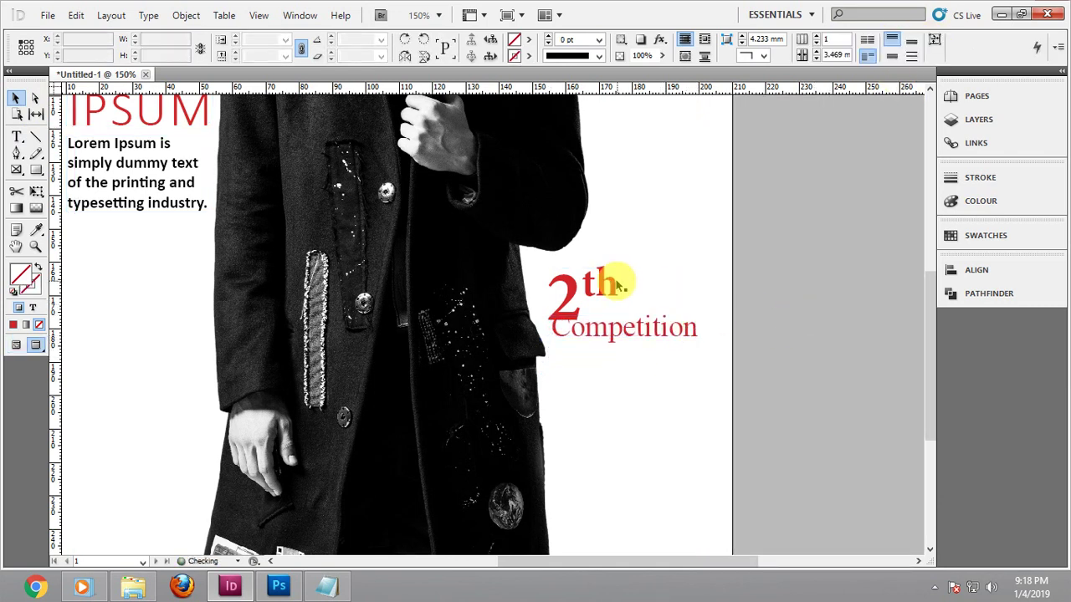
pyautogui.click(602, 286)
pyautogui.moveTo(600, 286); pyautogui.dragTo(651, 272)
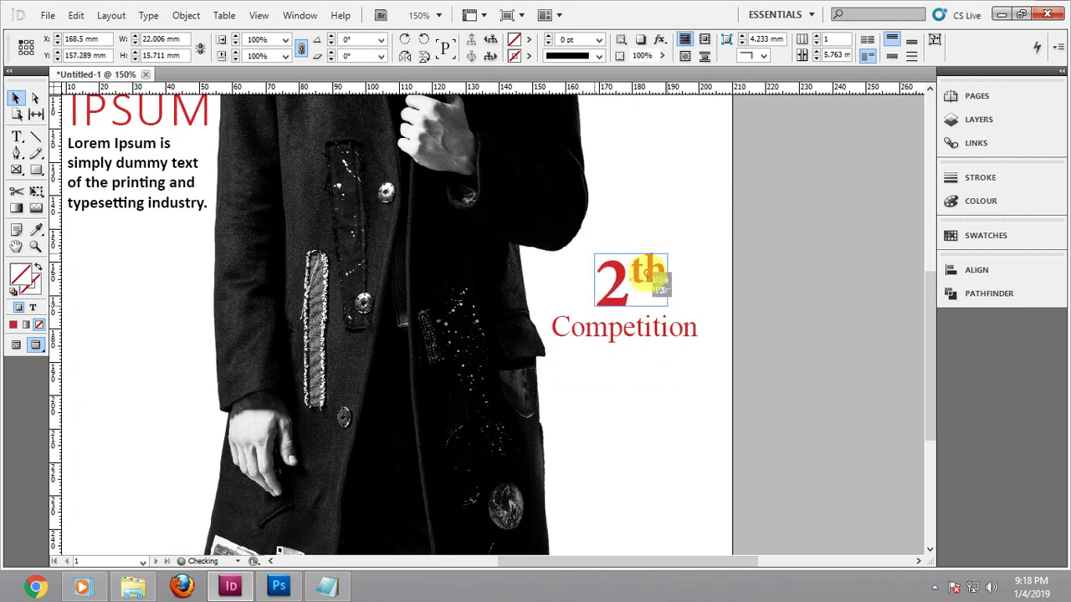
# Enlarge the 2th text with its frame to about 26.3 by 18.8 mm and nudge it up and left above Competition
pyautogui.hotkey('ctrl', '.')
pyautogui.hotkey('ctrl', '.')
pyautogui.hotkey('ctrl', '.')
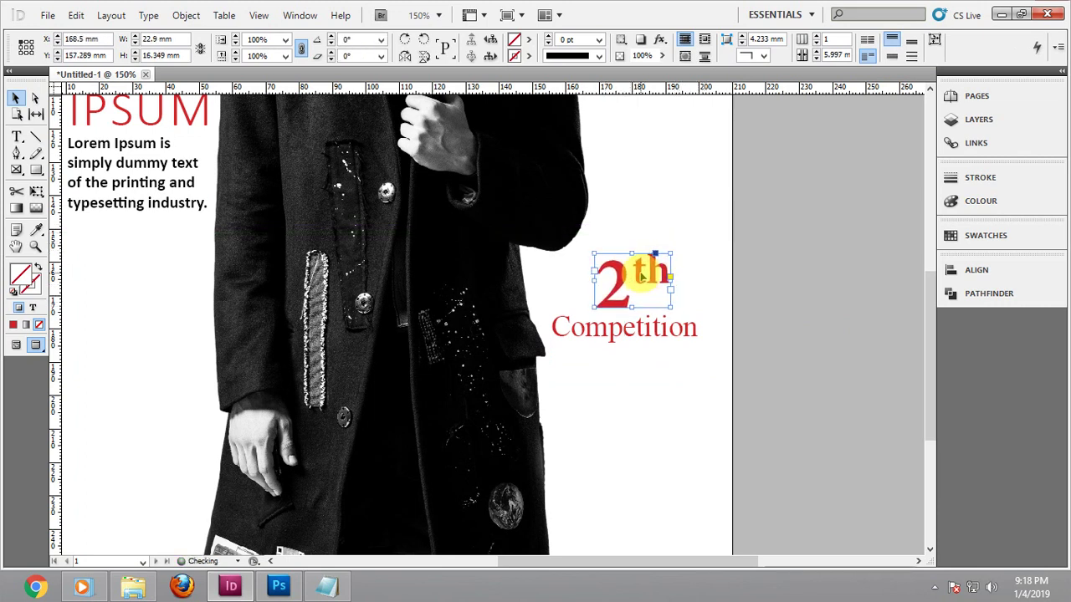
pyautogui.hotkey('ctrl', '.')
pyautogui.hotkey('ctrl', '.')
pyautogui.hotkey('ctrl', '.')
pyautogui.hotkey('ctrl', '.')
pyautogui.hotkey('ctrl', '.')
pyautogui.hotkey('ctrl', '.')
pyautogui.hotkey('ctrl', '.')
pyautogui.hotkey('ctrl', '.')
pyautogui.hotkey('ctrl', '.')
pyautogui.hotkey('ctrl', '.')
pyautogui.hotkey('ctrl', '.')
pyautogui.hotkey('ctrl', '.')
pyautogui.hotkey('ctrl', '.')
pyautogui.hotkey('ctrl', '.')
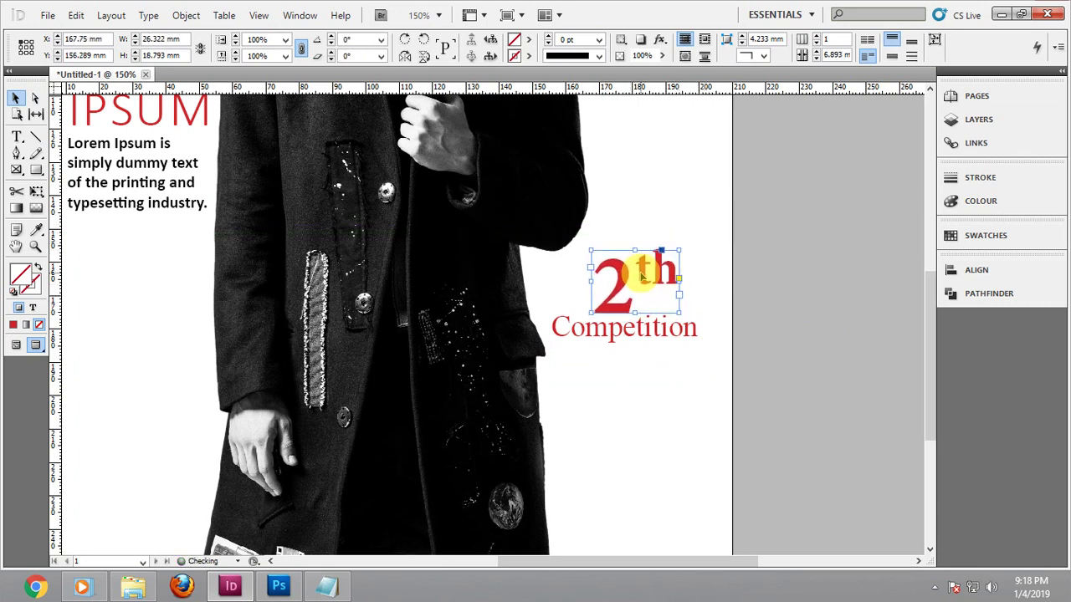
pyautogui.press('Left')
pyautogui.press('Left')
pyautogui.press('Left')
pyautogui.press('Left')
pyautogui.press('Left')
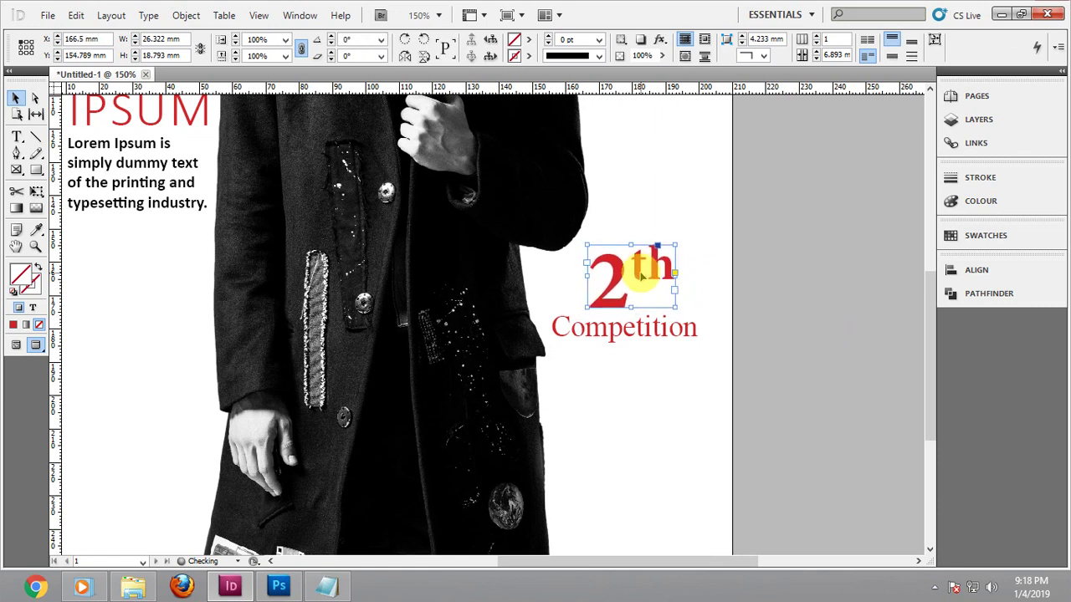
pyautogui.click(825, 310)
# Centre Competition below 2th and change its font to Script MT Bold
pyautogui.click(667, 331)
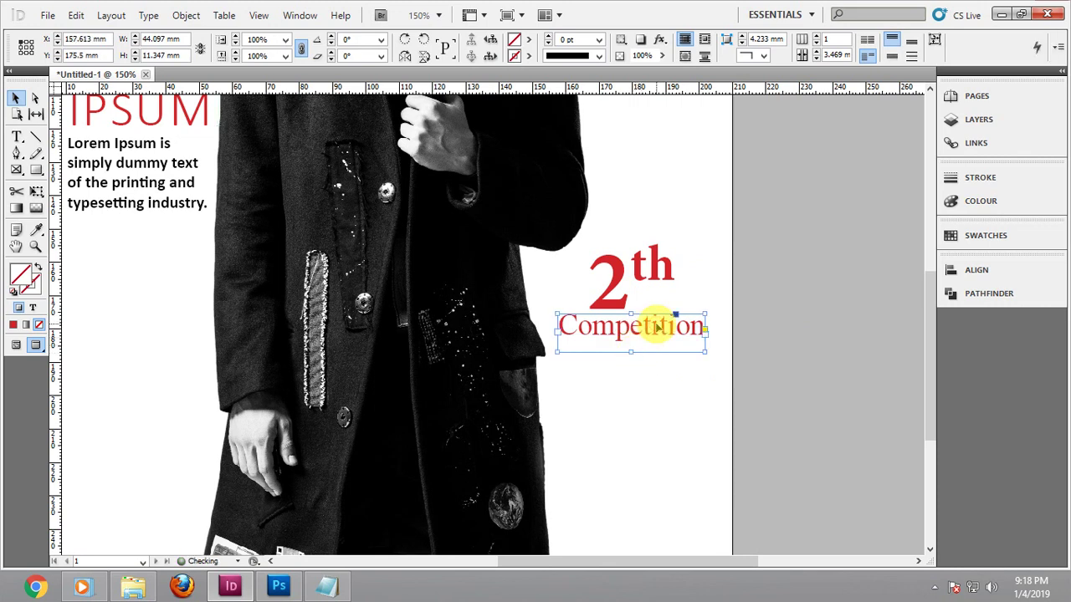
pyautogui.tripleClick(633, 328)
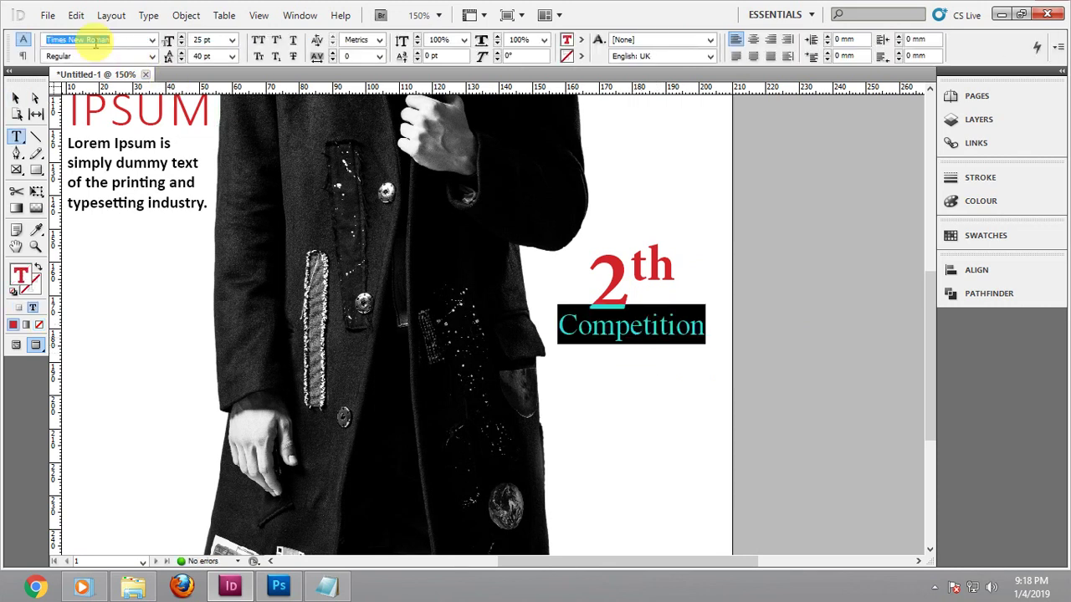
pyautogui.press('Return')
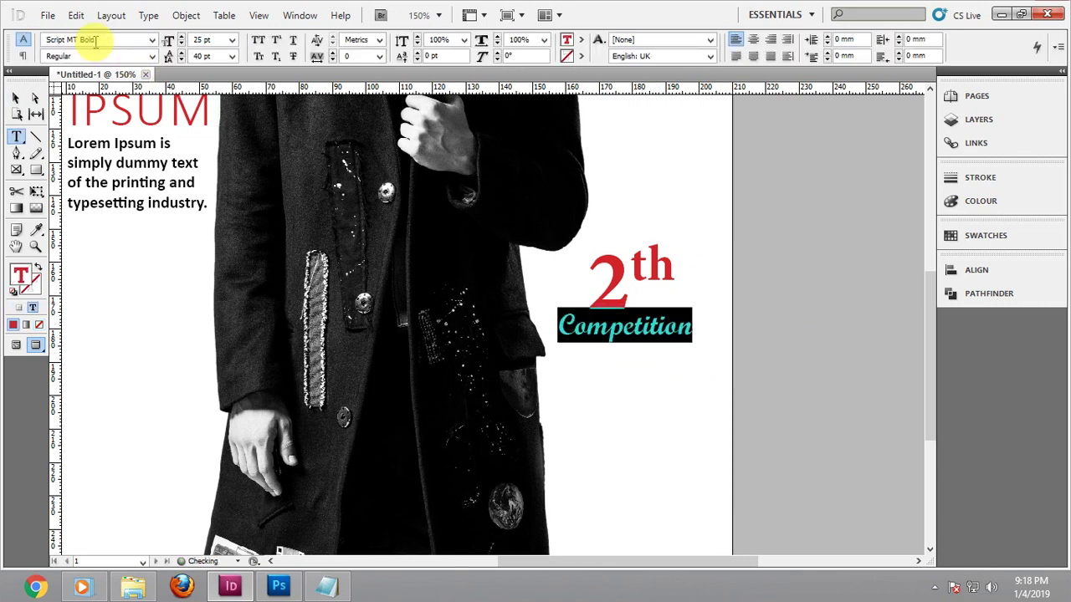
pyautogui.click(15, 99)
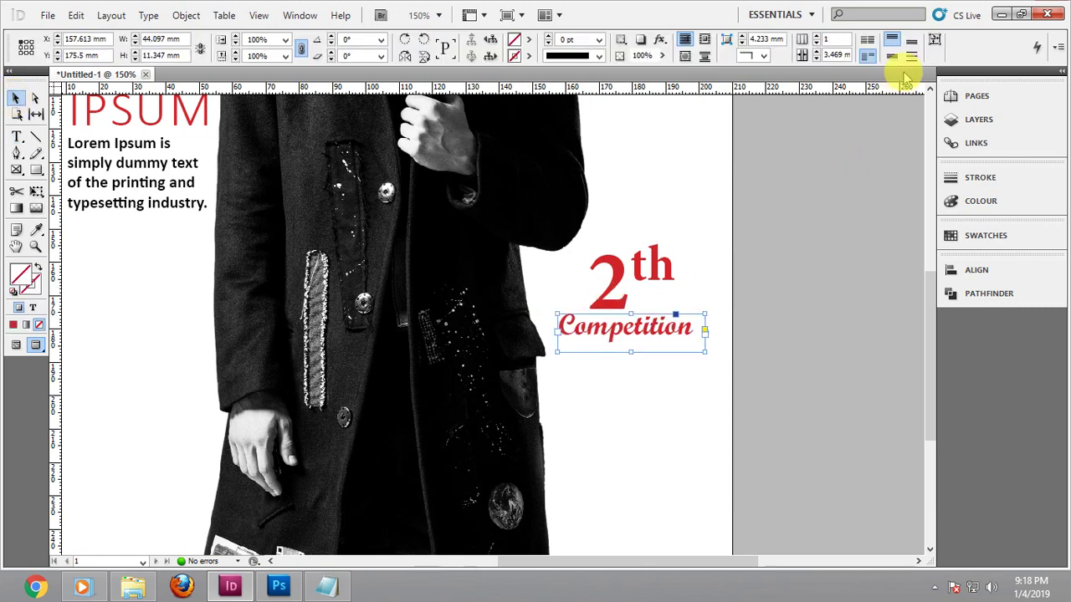
pyautogui.click(844, 232)
# Shift Competition slightly and line up the 2th frame with its left edge at X 159 mm, Y 157.5 mm
pyautogui.scroll(2, 679, 323)
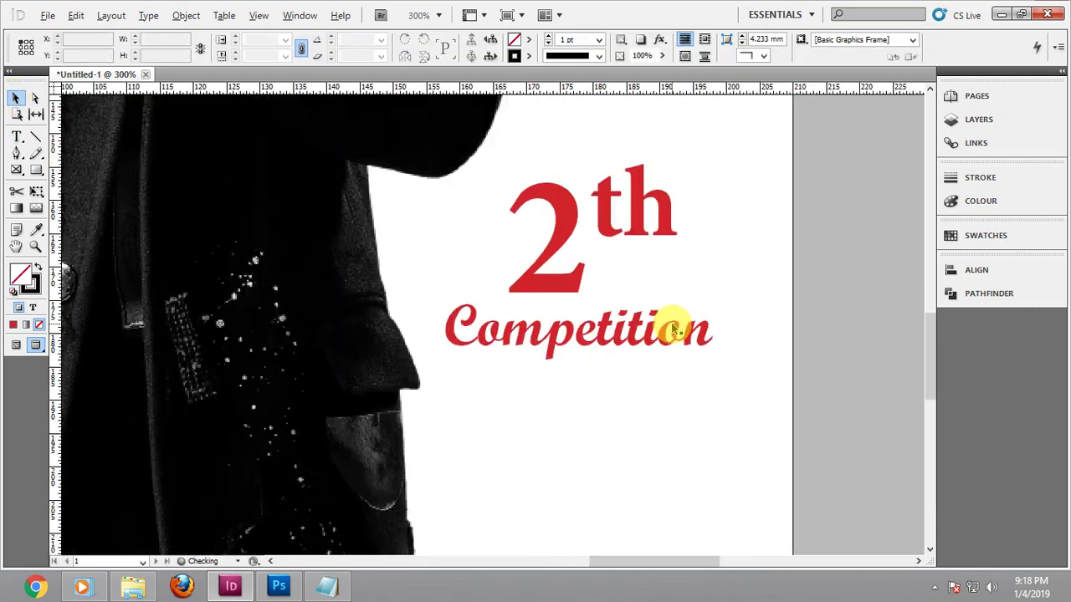
pyautogui.click(617, 342)
pyautogui.click(562, 241)
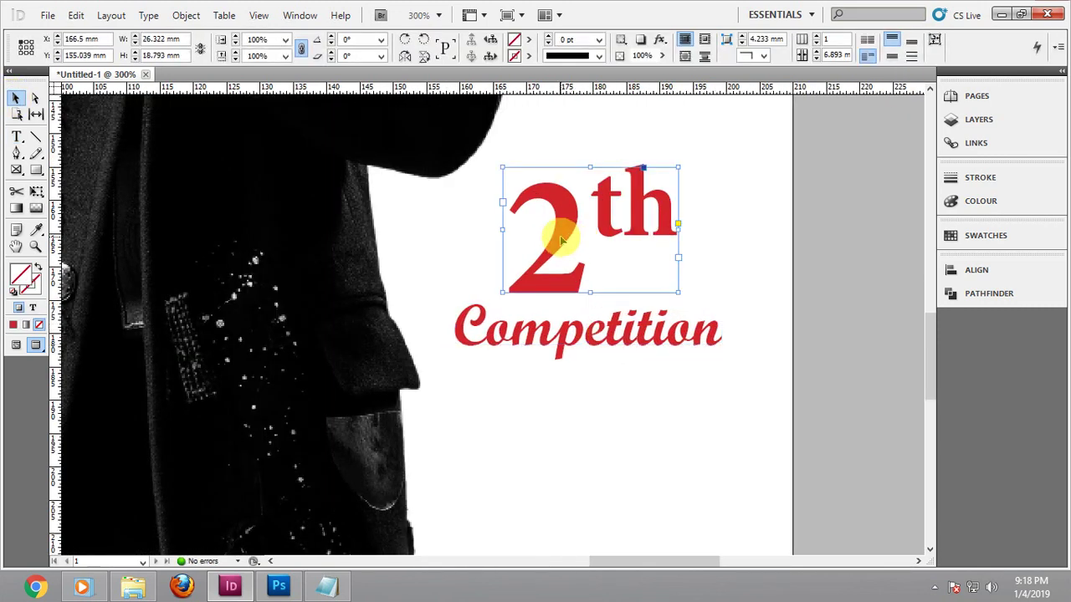
pyautogui.moveTo(562, 241)
pyautogui.mouseDown()
pyautogui.moveTo(512, 241)
pyautogui.moveTo(564, 232)
pyautogui.moveTo(579, 245)
pyautogui.mouseUp()
pyautogui.click(585, 338)
pyautogui.keyDown('shift'); pyautogui.click(564, 220); pyautogui.keyUp('shift')
pyautogui.click(808, 244)
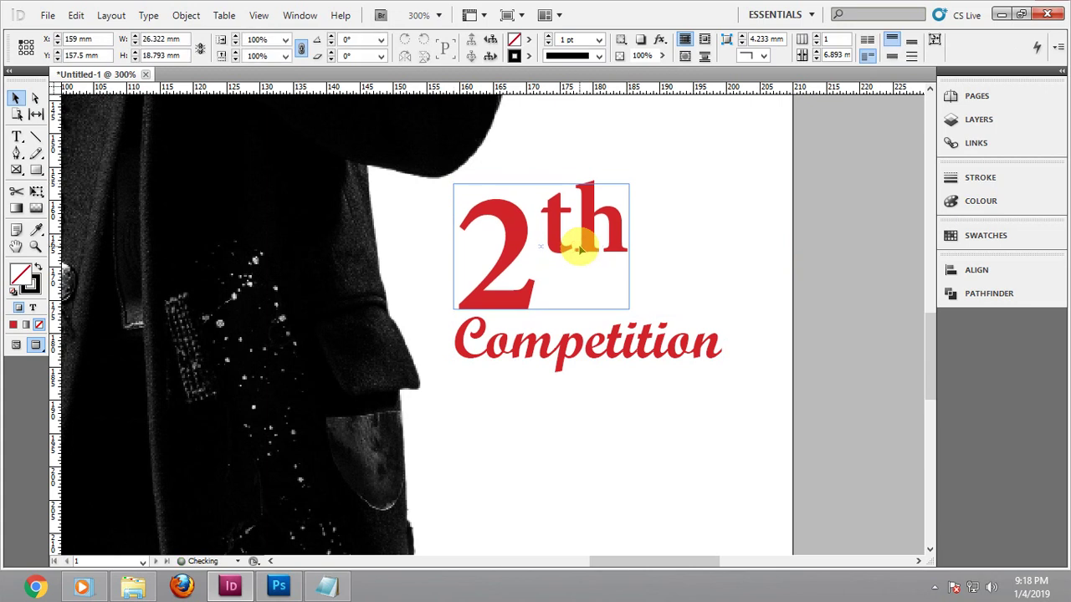
# Remove the superscript from th and refit the 2th frame to its text, centred above Competition
pyautogui.doubleClick(579, 243)
pyautogui.doubleClick(580, 242)
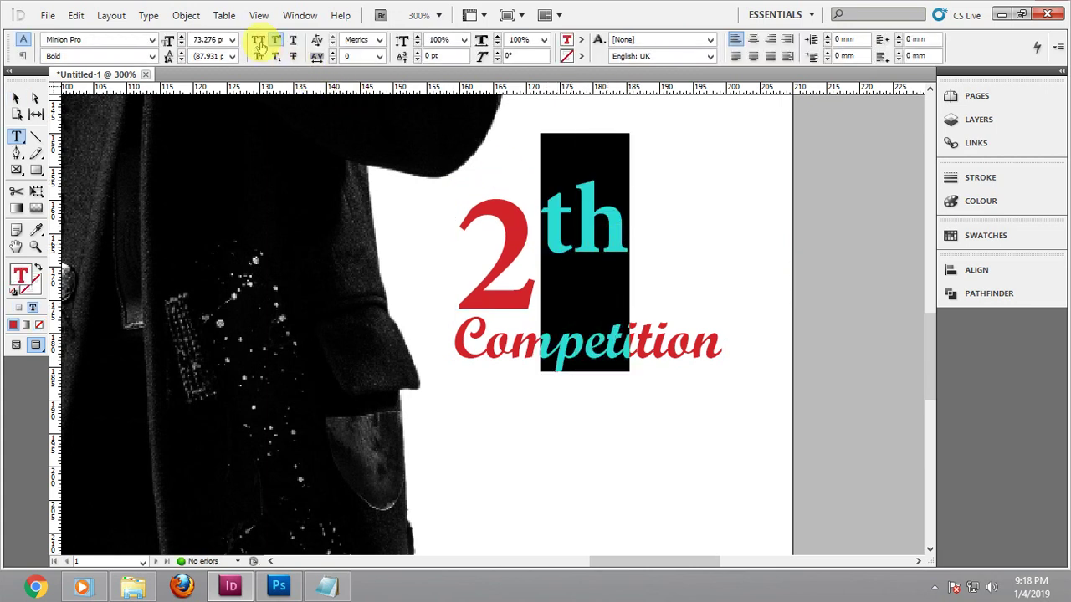
pyautogui.click(276, 40)
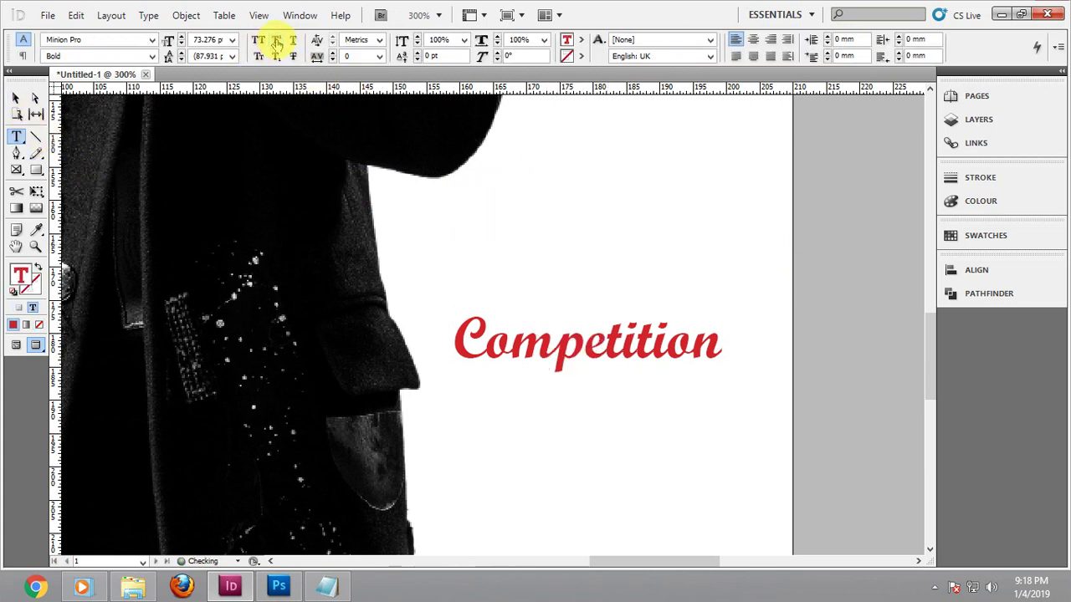
pyautogui.click(16, 99)
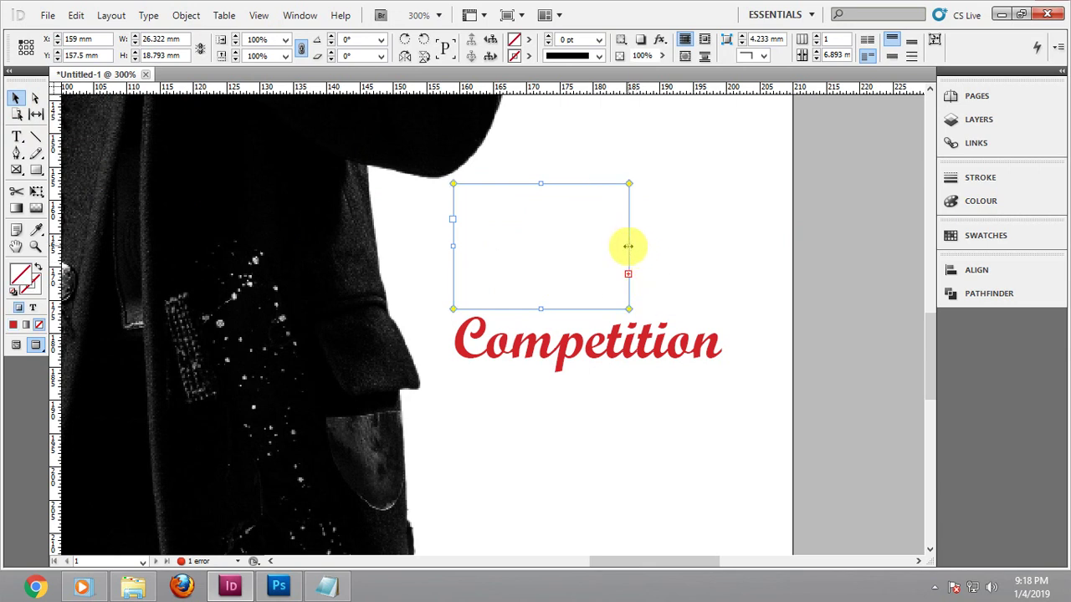
pyautogui.moveTo(628, 246); pyautogui.dragTo(710, 248)
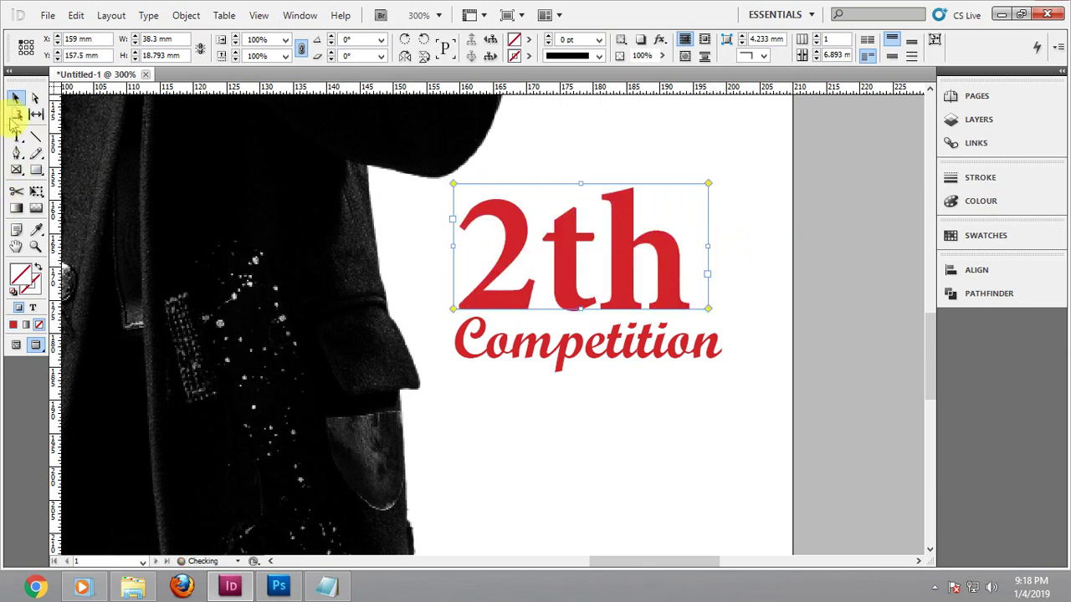
pyautogui.click(931, 42)
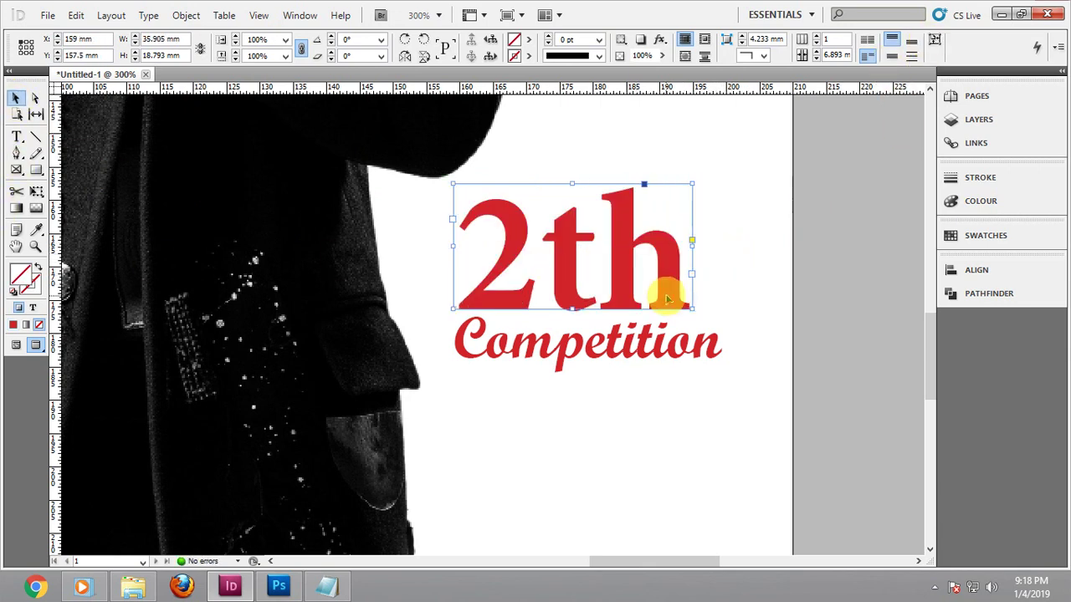
pyautogui.moveTo(667, 297); pyautogui.dragTo(683, 299)
pyautogui.click(801, 304)
# Duplicate the LOREM IPSUM heading with its paragraph and place the copy below Competition, at about X 140 mm, Y 210 mm
pyautogui.scroll(-3, 743, 368)
pyautogui.scroll(-3, 744, 372)
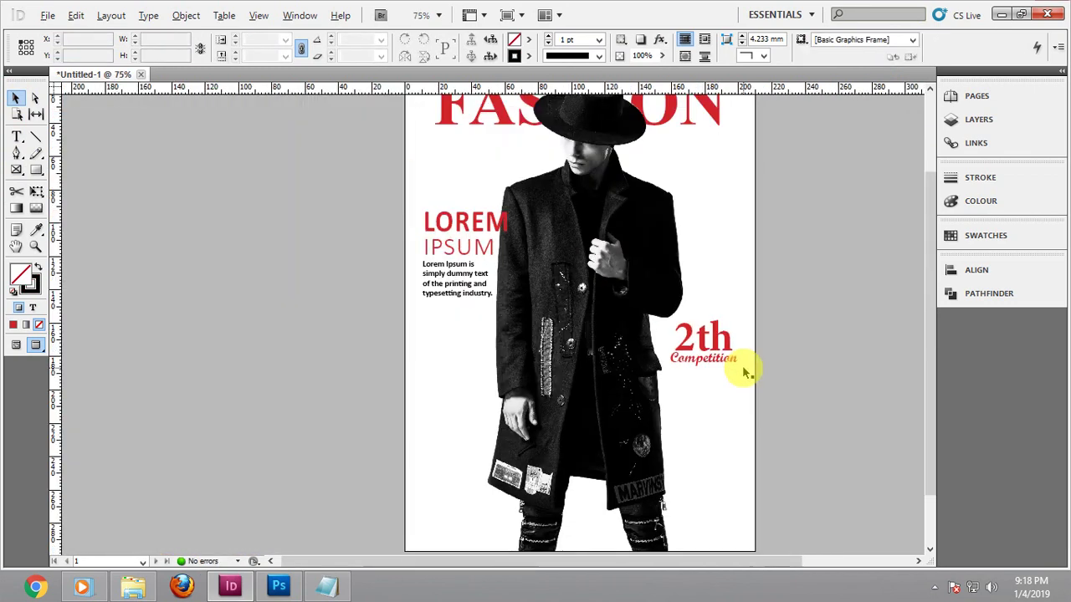
pyautogui.scroll(2, 777, 251)
pyautogui.click(459, 298)
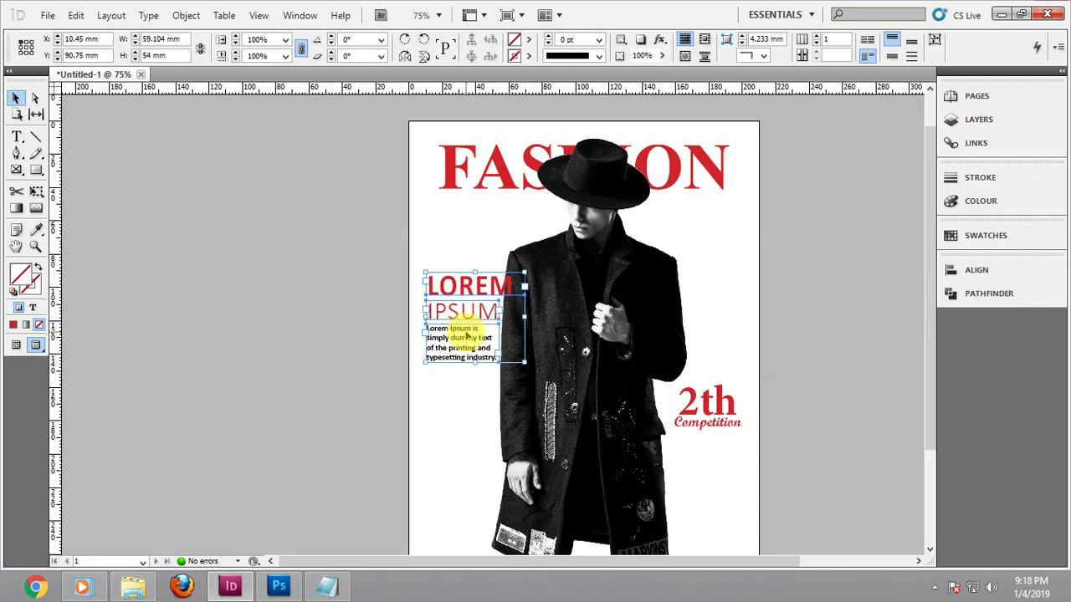
pyautogui.moveTo(471, 310); pyautogui.dragTo(466, 510)
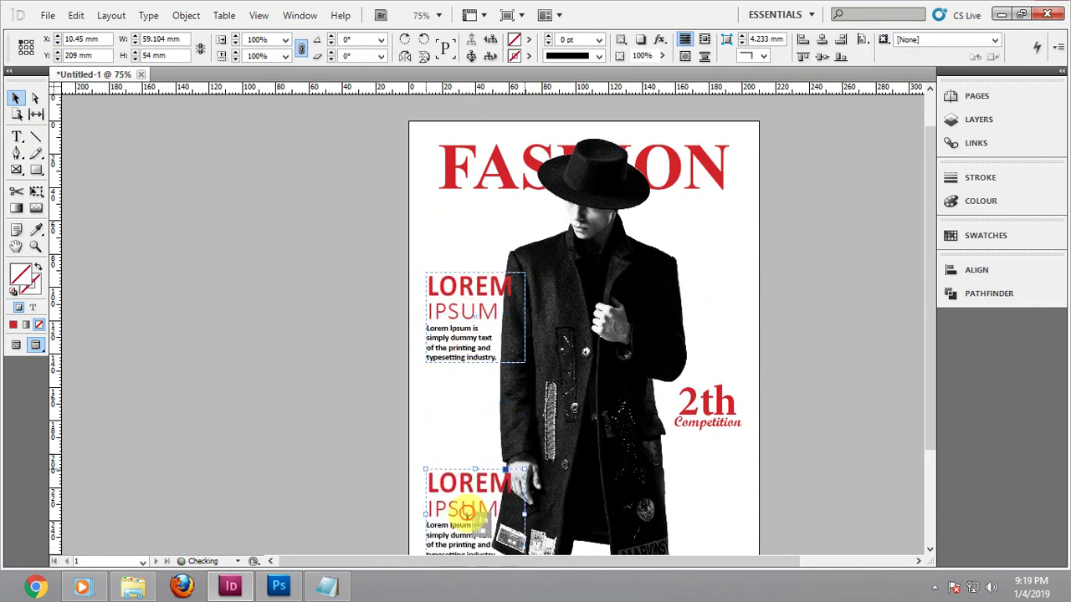
pyautogui.moveTo(631, 442); pyautogui.dragTo(631, 251)
pyautogui.hotkey('ctrl', 'z')
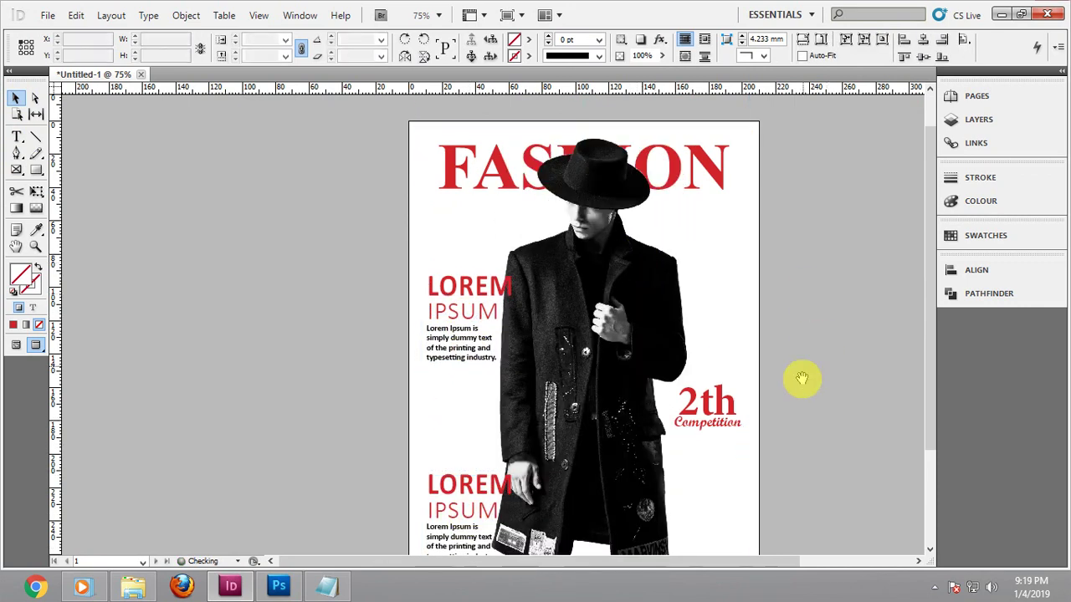
pyautogui.moveTo(802, 379); pyautogui.dragTo(790, 265)
pyautogui.moveTo(465, 374); pyautogui.dragTo(677, 376)
pyautogui.click(827, 374)
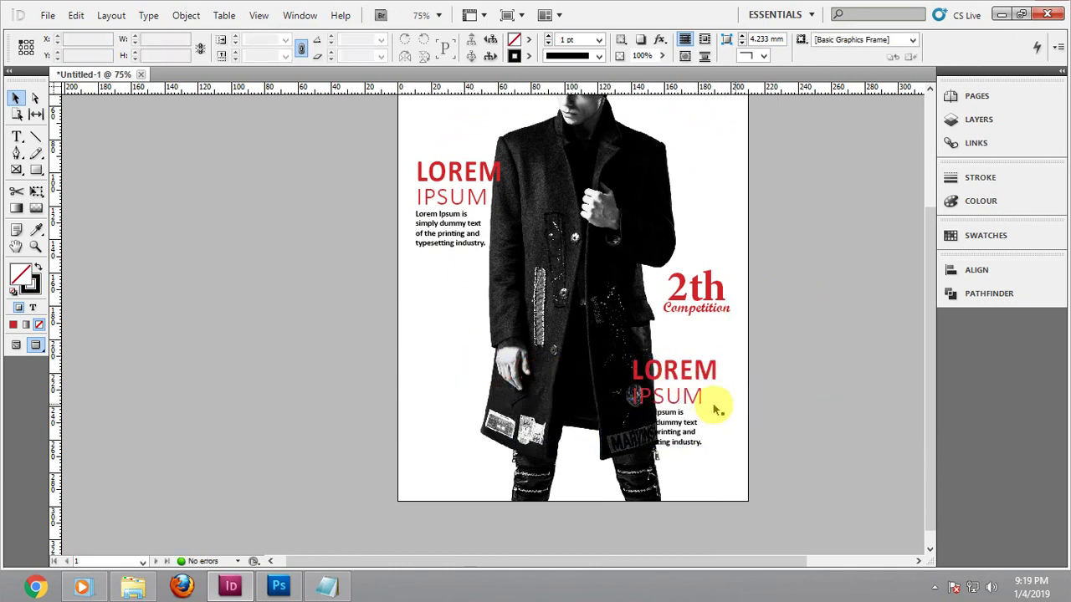
pyautogui.click(701, 391)
pyautogui.click(835, 390)
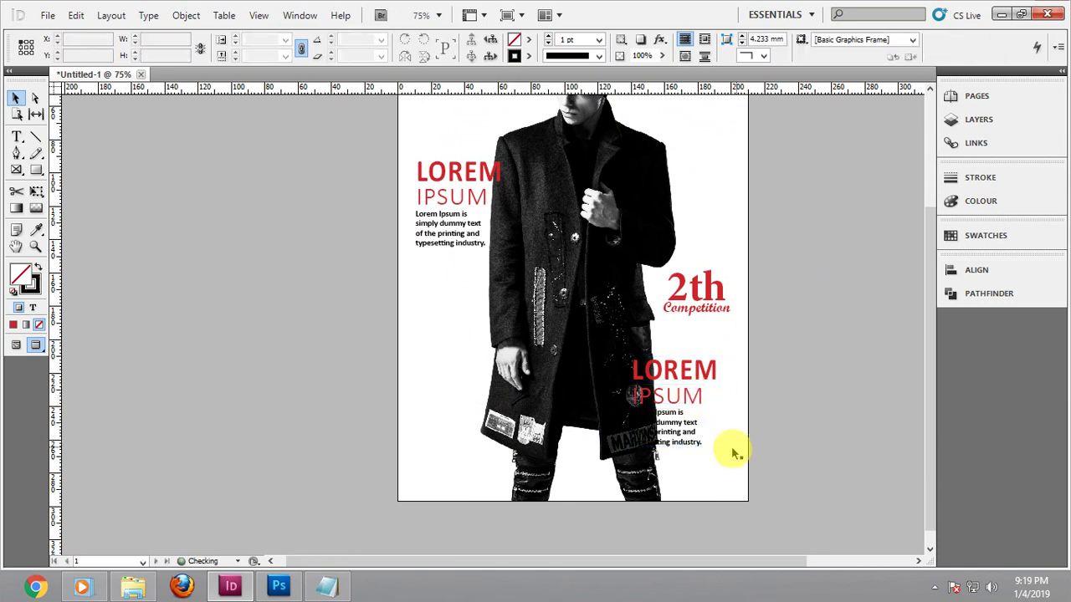
# Align the copied LOREM, IPSUM and paragraph frames to the page's right edge, and set the alignment reference to Align to Selection
pyautogui.scroll(2, 731, 450)
pyautogui.click(680, 363)
pyautogui.keyDown('shift'); pyautogui.click(682, 332); pyautogui.keyUp('shift')
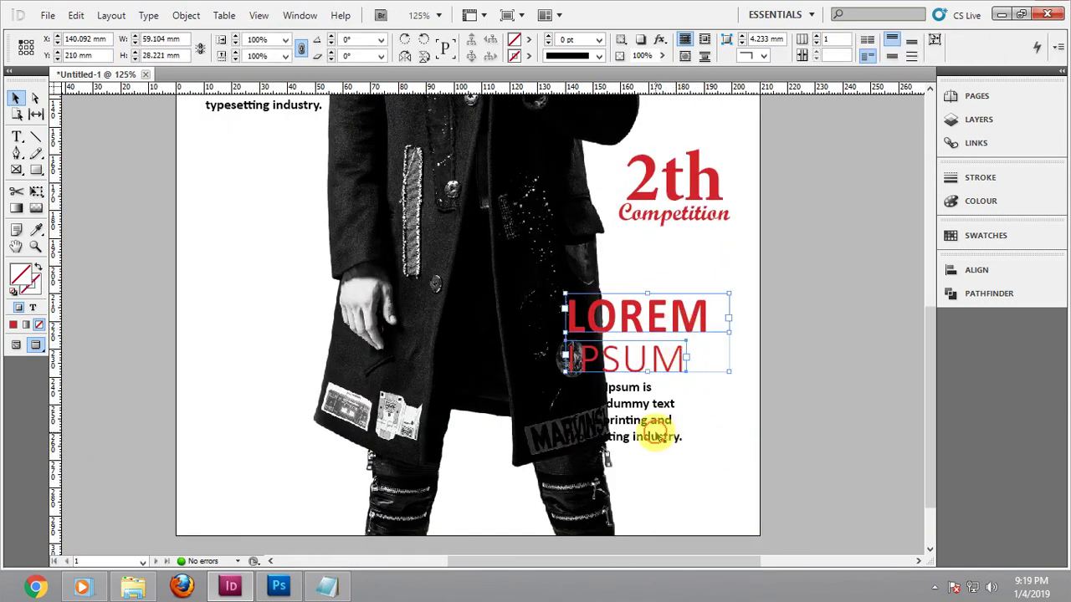
pyautogui.keyDown('shift'); pyautogui.click(646, 429); pyautogui.keyUp('shift')
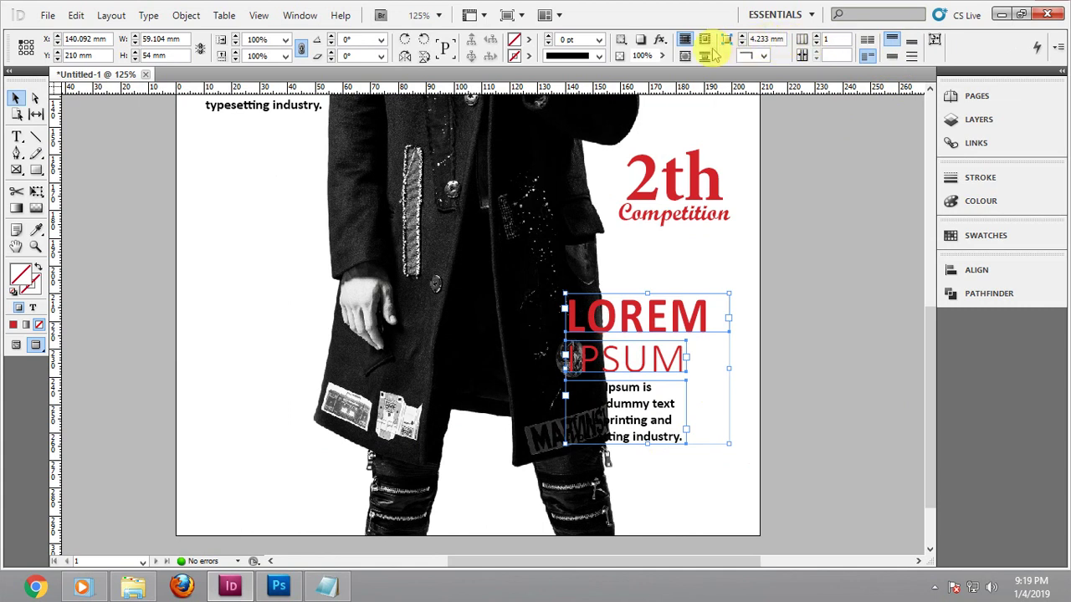
pyautogui.click(972, 271)
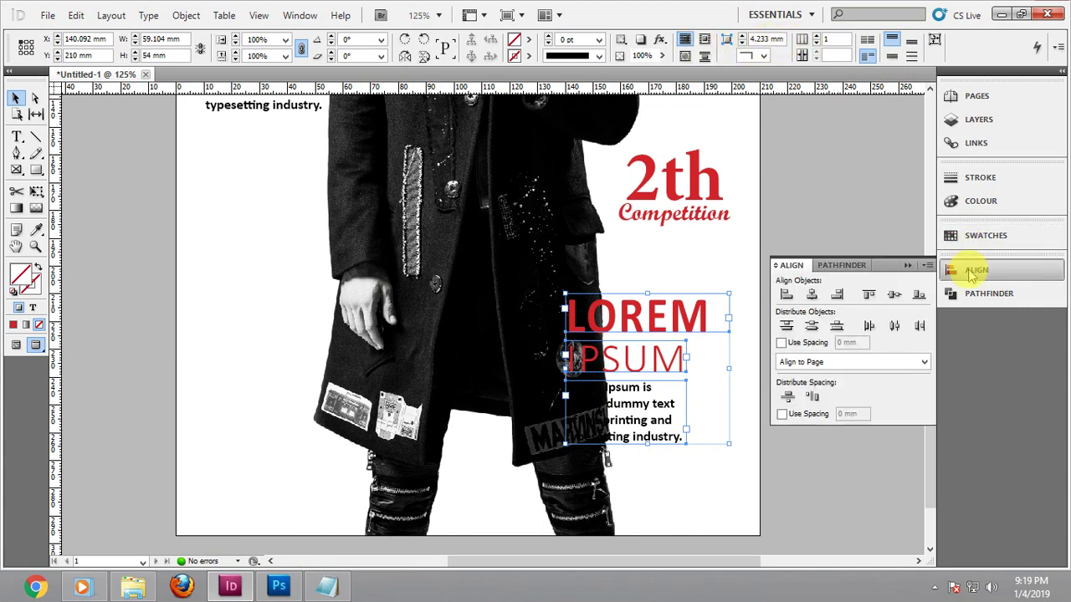
pyautogui.click(837, 295)
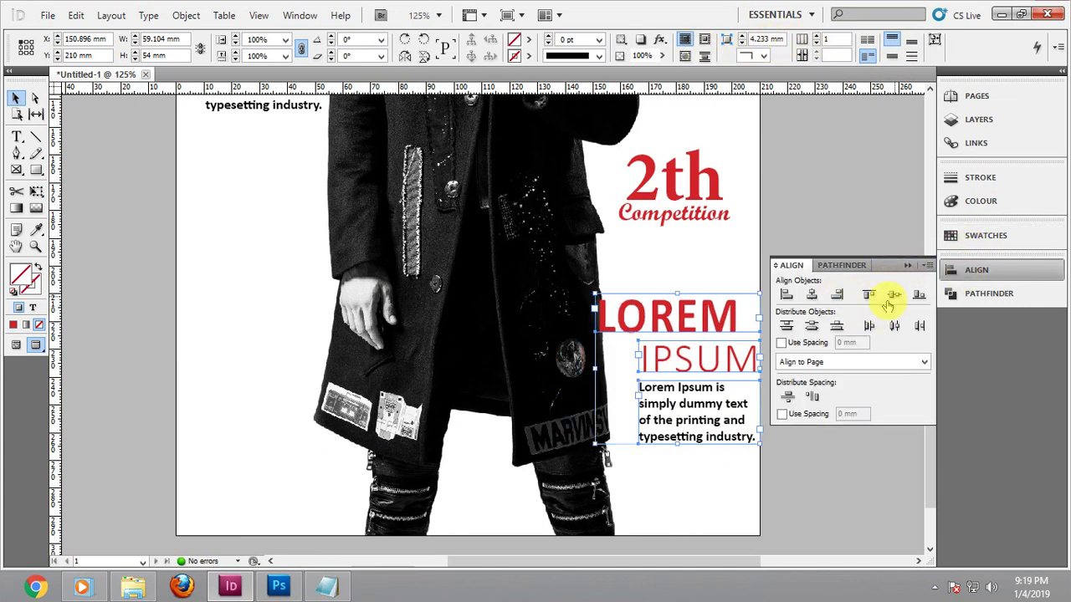
pyautogui.click(821, 363)
pyautogui.click(819, 376)
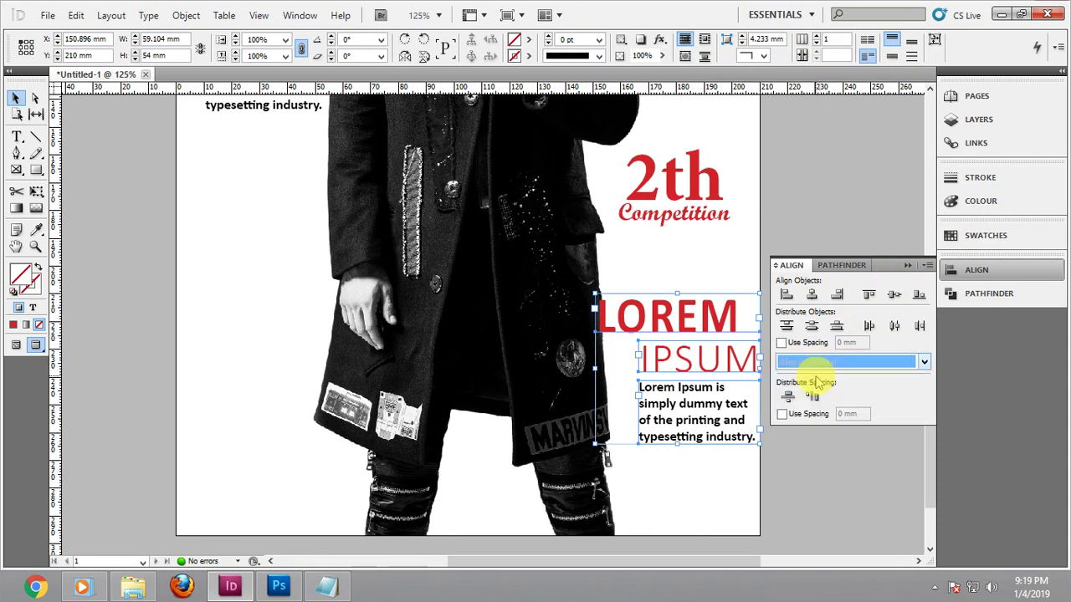
pyautogui.click(909, 266)
# Nudge the three copied text frames left from the page edge to about X 146 mm
pyautogui.press('Left')
pyautogui.press('Left')
pyautogui.press('Left')
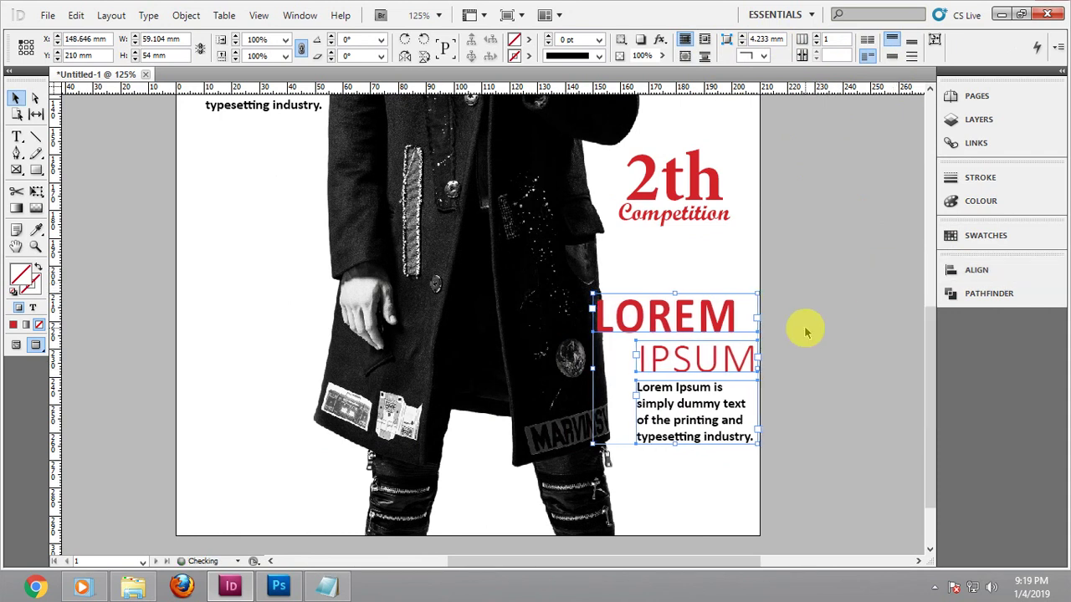
pyautogui.press('Left')
pyautogui.press('Left')
pyautogui.press('Left')
pyautogui.press('Left')
pyautogui.press('Left')
pyautogui.press('Left')
pyautogui.press('Left')
pyautogui.press('Left')
pyautogui.press('Left')
pyautogui.press('Left')
pyautogui.click(764, 306)
# Narrow the copied LOREM frame to about 51 mm and align its right edge with IPSUM
pyautogui.click(717, 314)
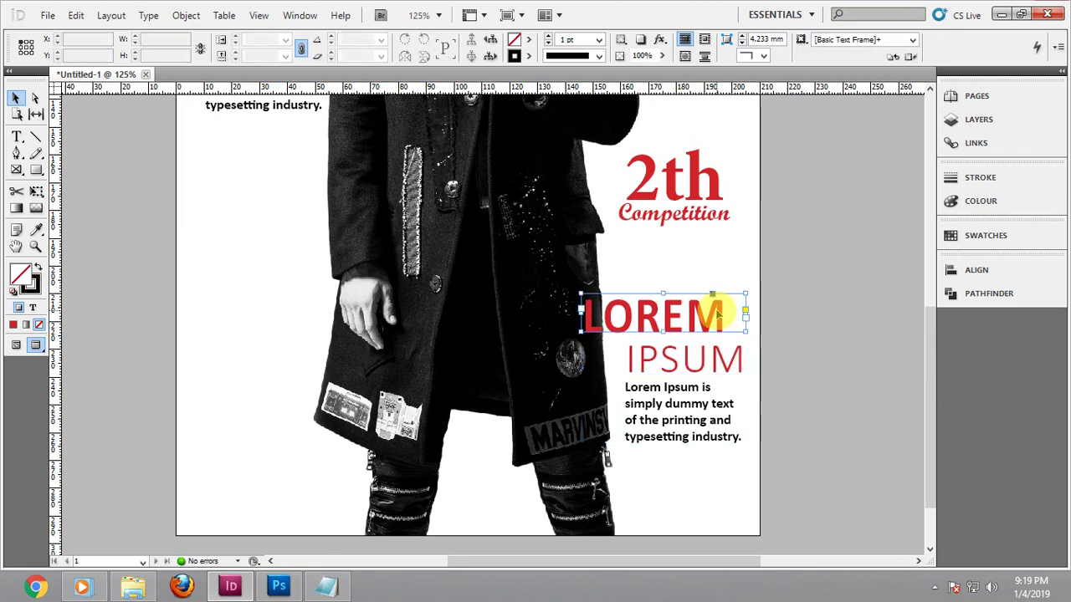
pyautogui.moveTo(746, 312); pyautogui.dragTo(725, 313)
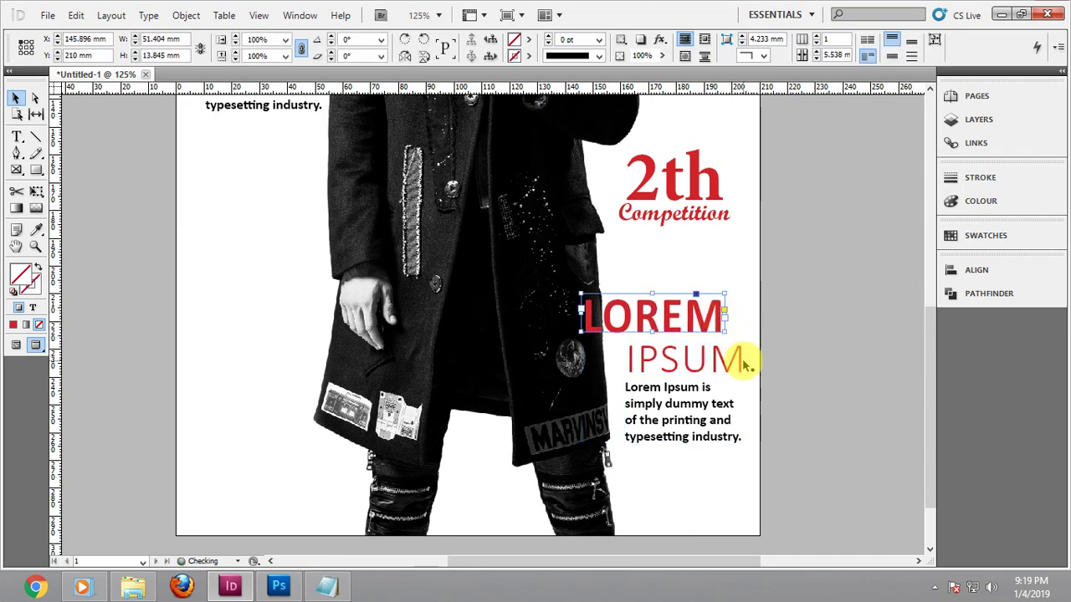
pyautogui.click(1034, 270)
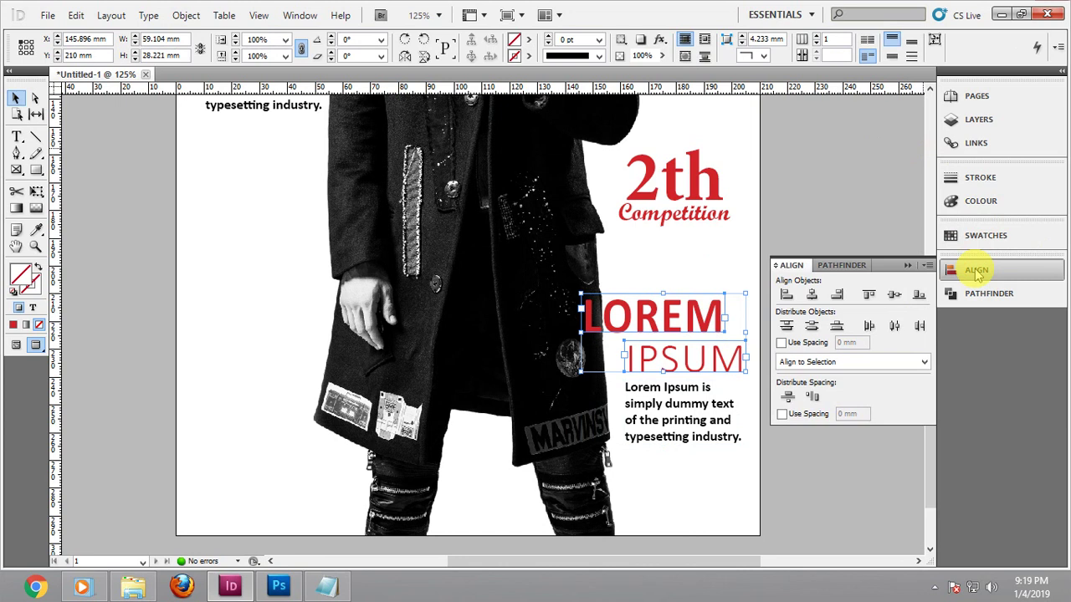
pyautogui.click(838, 296)
pyautogui.click(910, 266)
pyautogui.click(844, 284)
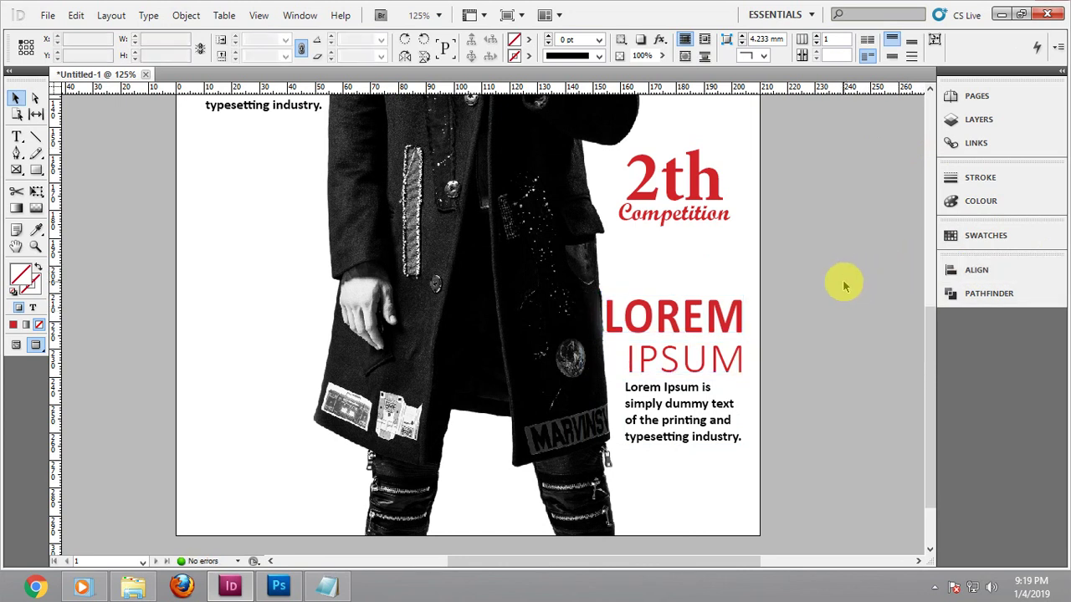
# Right-align the text of the paragraph below the copied IPSUM
pyautogui.doubleClick(703, 414)
pyautogui.hotkey('ctrl', 'a')
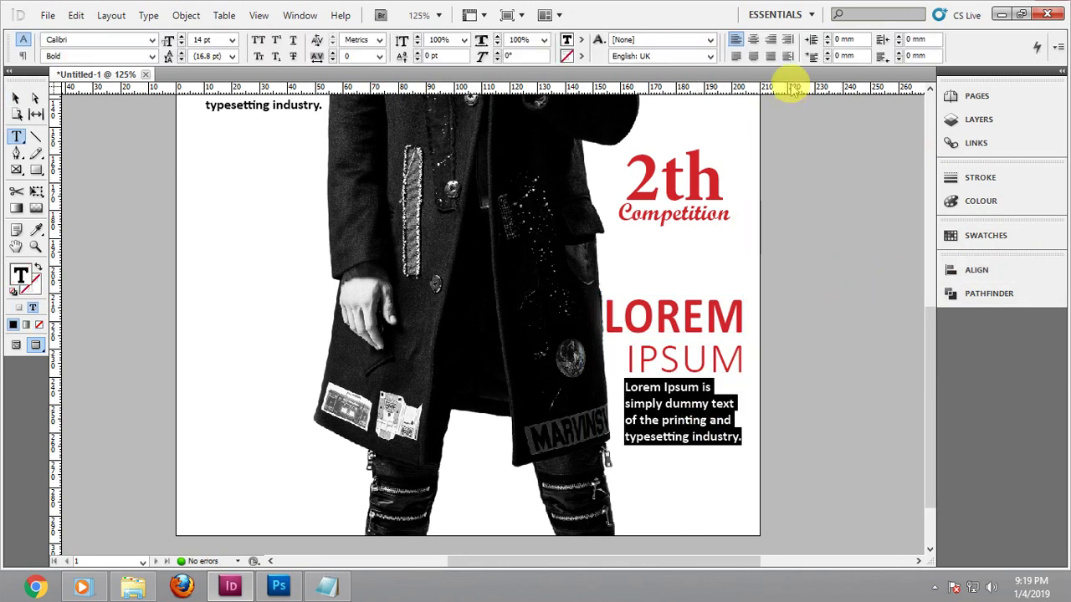
pyautogui.click(770, 39)
pyautogui.click(12, 98)
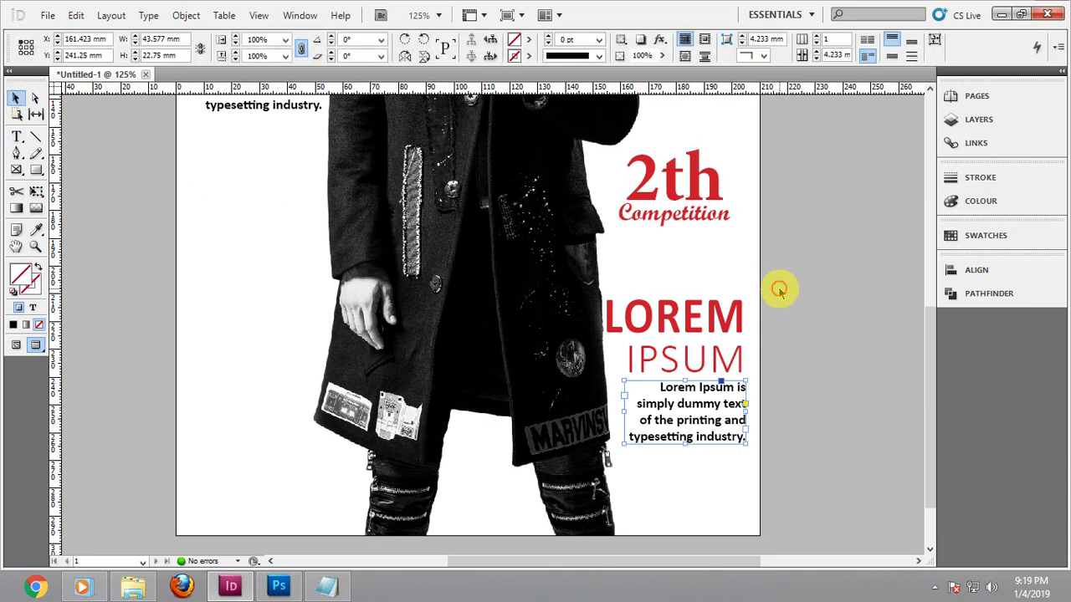
pyautogui.click(778, 287)
pyautogui.click(801, 327)
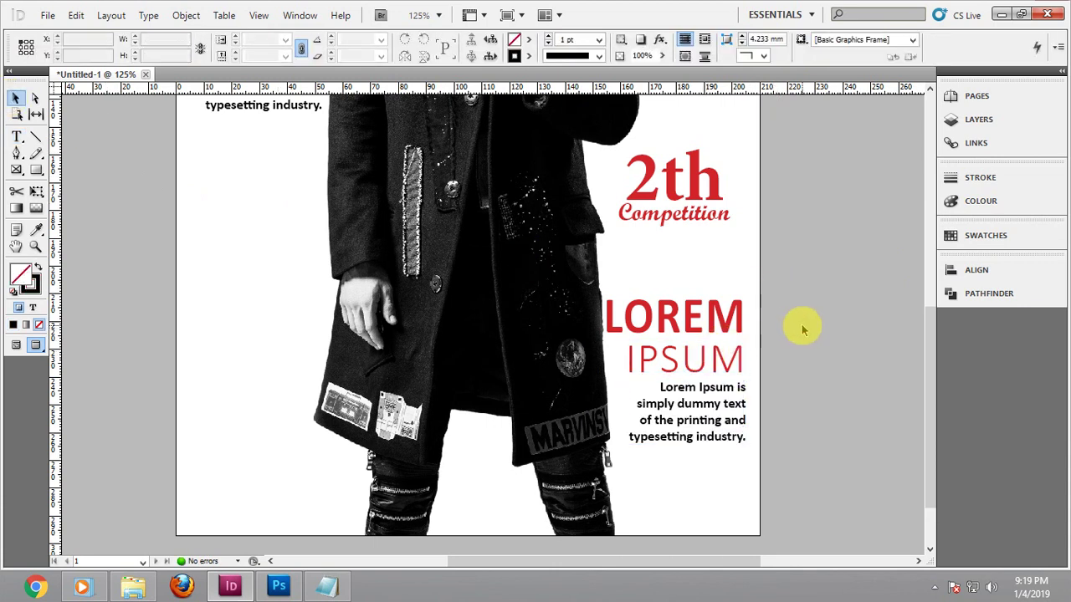
# Draw a 210 mm horizontal line across the page at about Y 283 mm with a 2 pt red C=15 M=100 Y=100 K=0 stroke
pyautogui.click(35, 137)
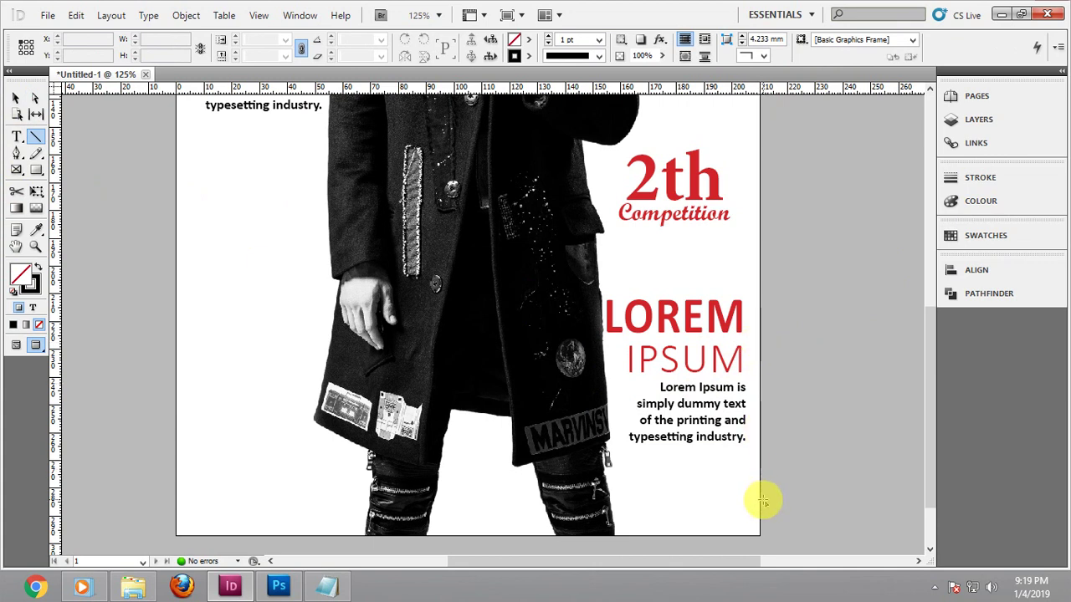
pyautogui.moveTo(760, 498); pyautogui.dragTo(176, 497)
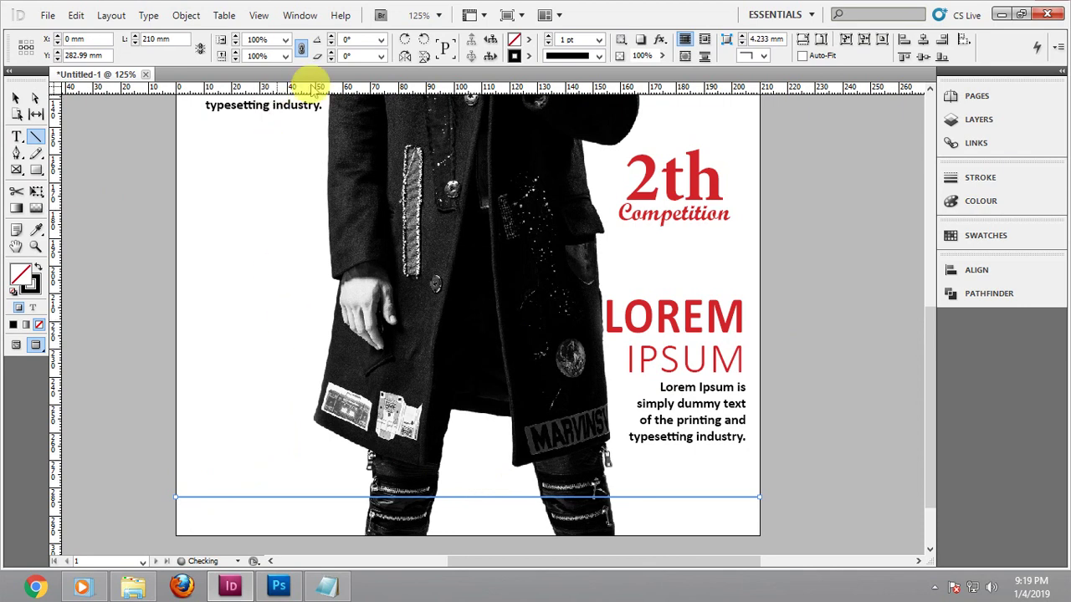
pyautogui.click(549, 37)
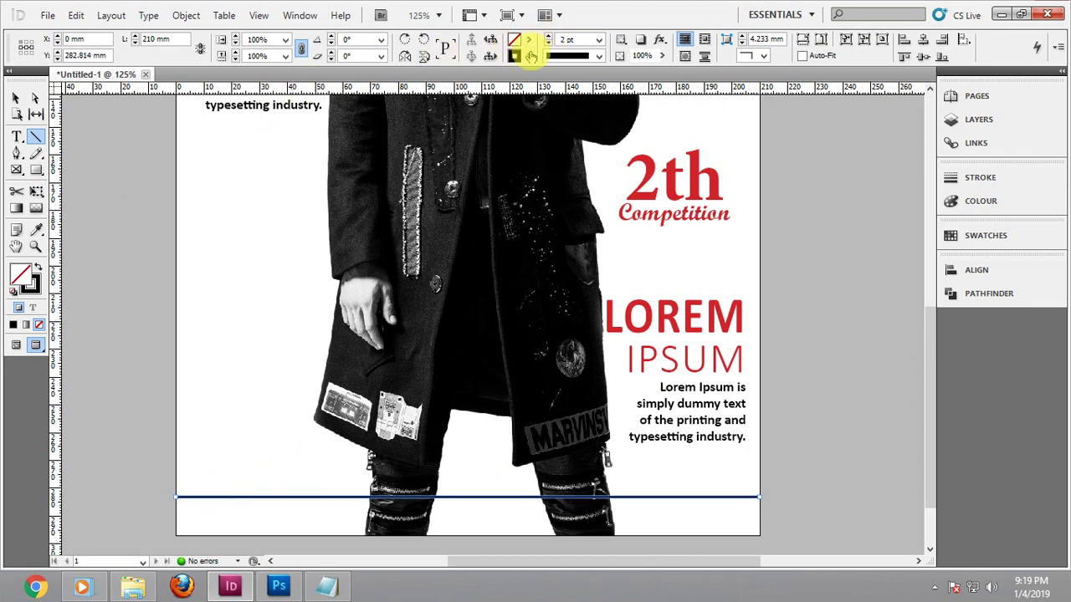
pyautogui.click(530, 57)
pyautogui.click(586, 198)
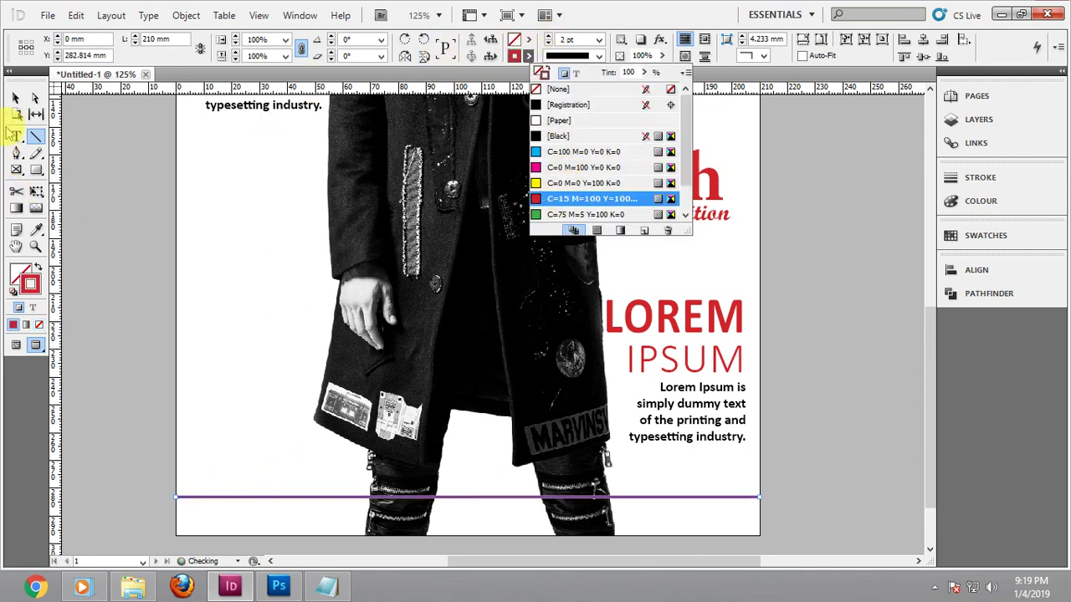
pyautogui.click(15, 98)
pyautogui.click(803, 383)
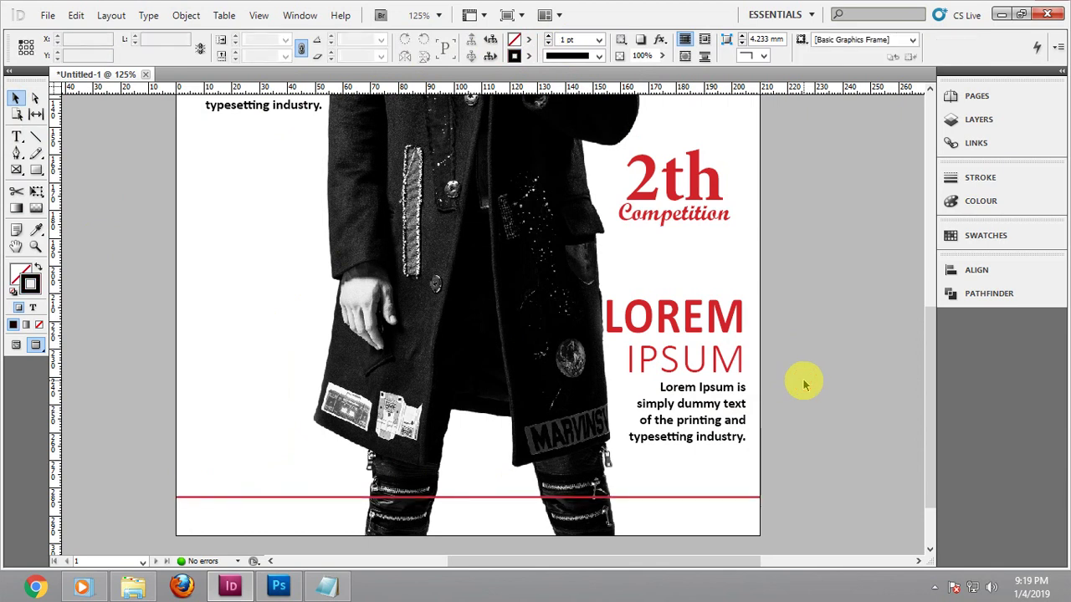
# Try to send the red line behind the man, and delete the line
pyautogui.click(716, 499)
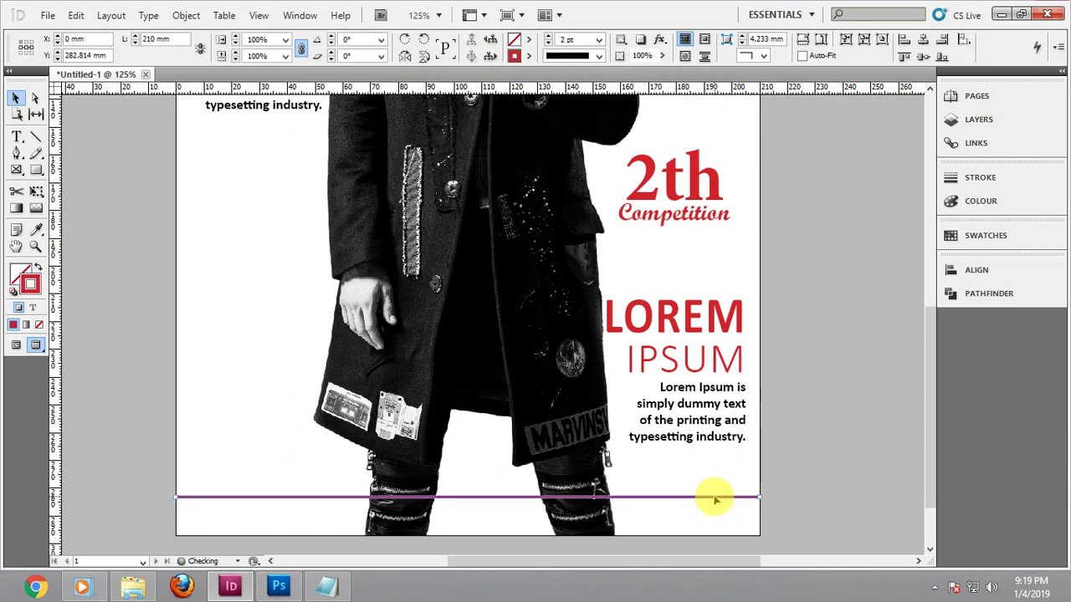
pyautogui.hotkey('ctrl', 'shift', '[')
pyautogui.click(817, 447)
pyautogui.click(691, 442)
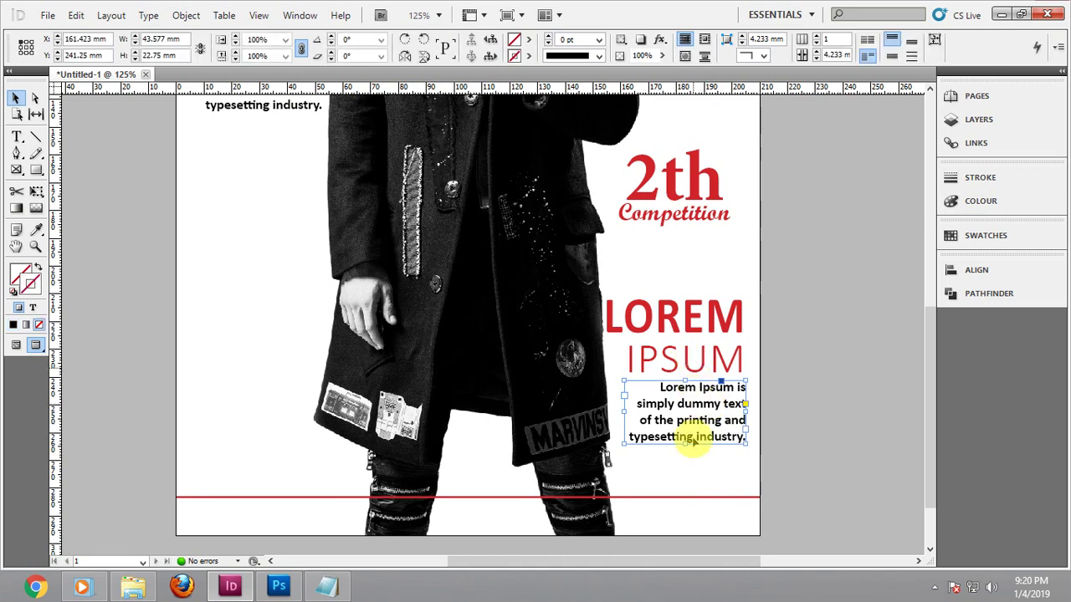
pyautogui.click(676, 497)
pyautogui.press('Delete')
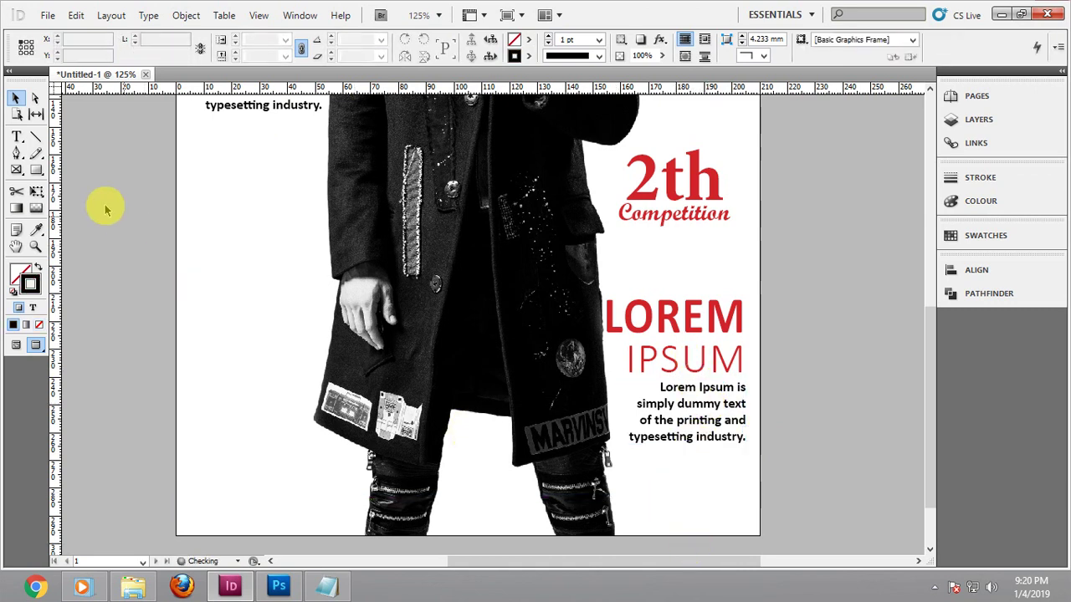
# Draw a rectangle about 210 x 13.8 mm along the page's bottom edge with a C=15 M=100 Y=100 K=0 red fill and no stroke
pyautogui.click(35, 169)
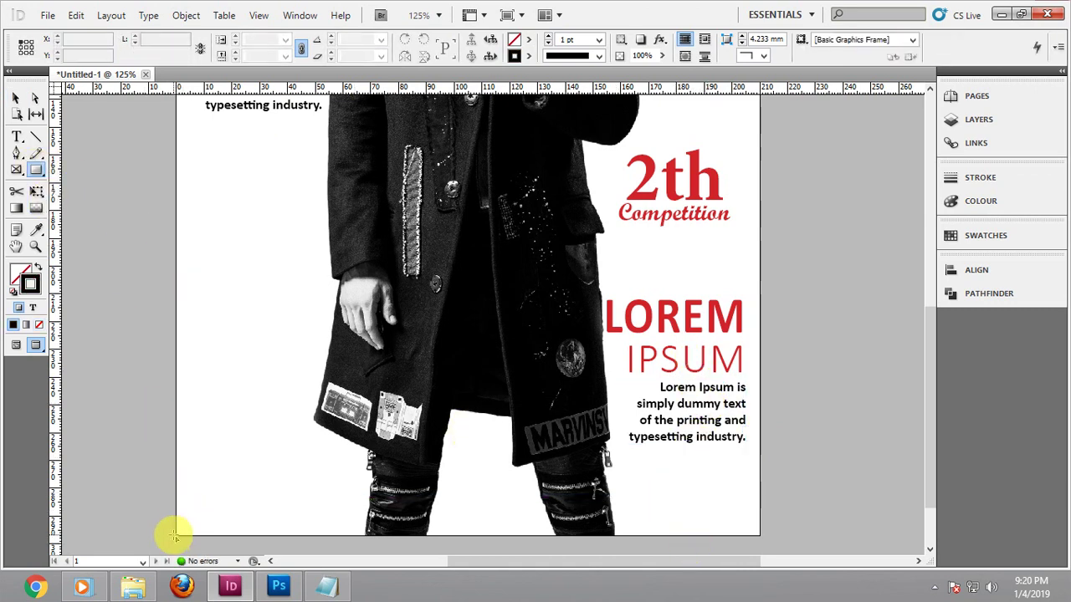
pyautogui.moveTo(174, 536); pyautogui.dragTo(759, 500)
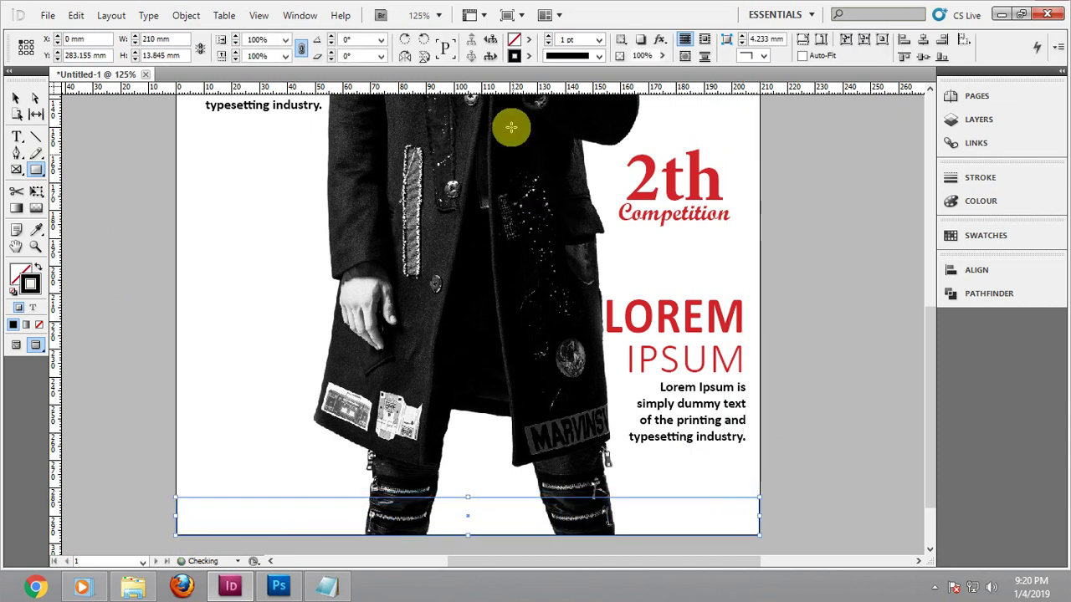
pyautogui.click(516, 37)
pyautogui.click(563, 183)
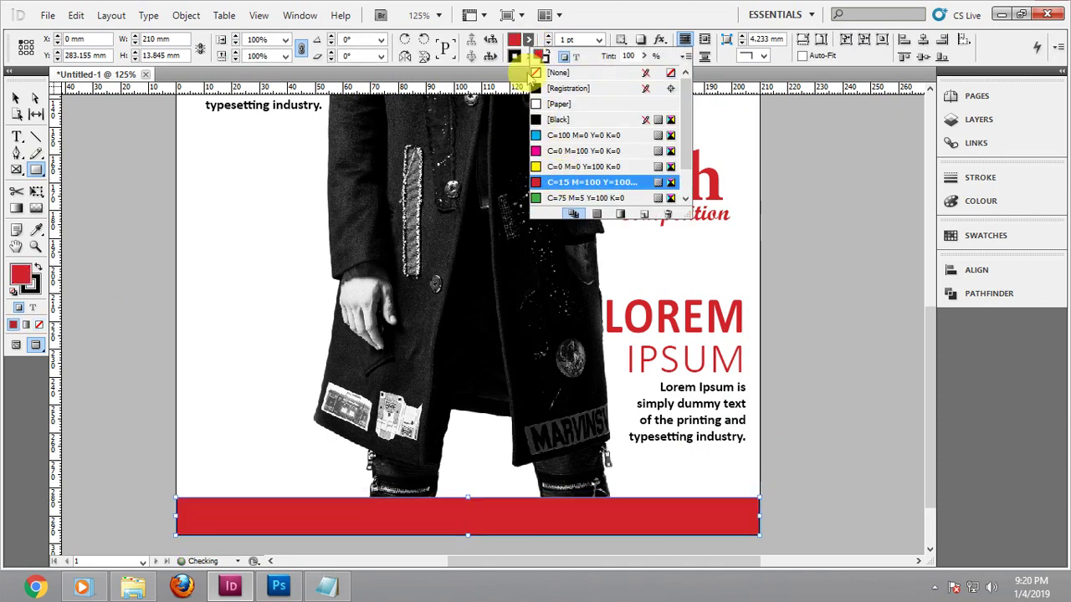
pyautogui.click(527, 56)
pyautogui.click(560, 89)
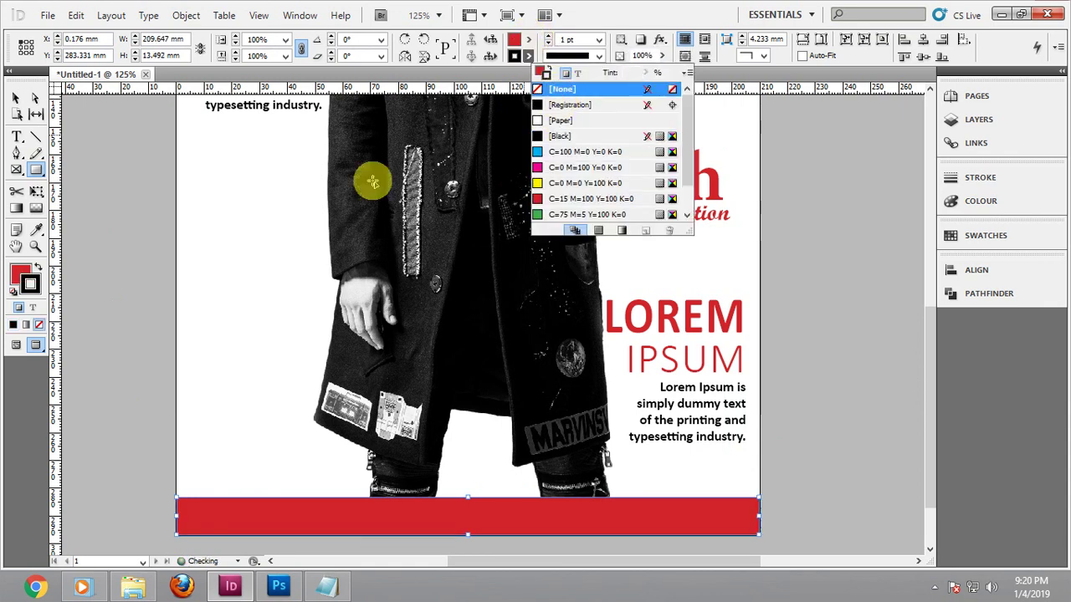
pyautogui.click(16, 98)
pyautogui.click(844, 326)
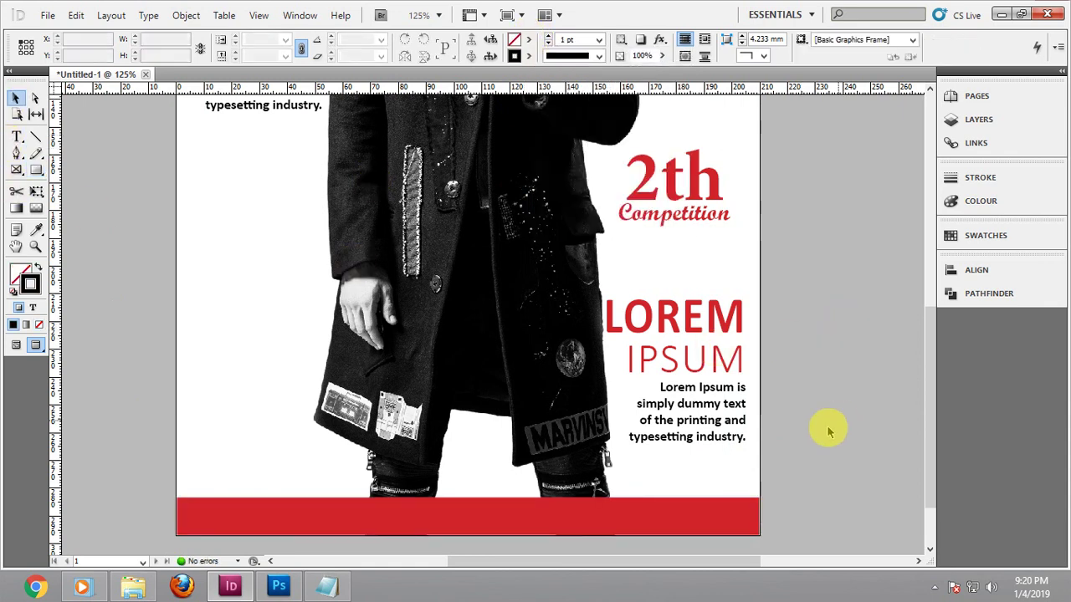
# Extend the red bar to the page's bottom edge, check its right end and preview the whole cover
pyautogui.click(470, 533)
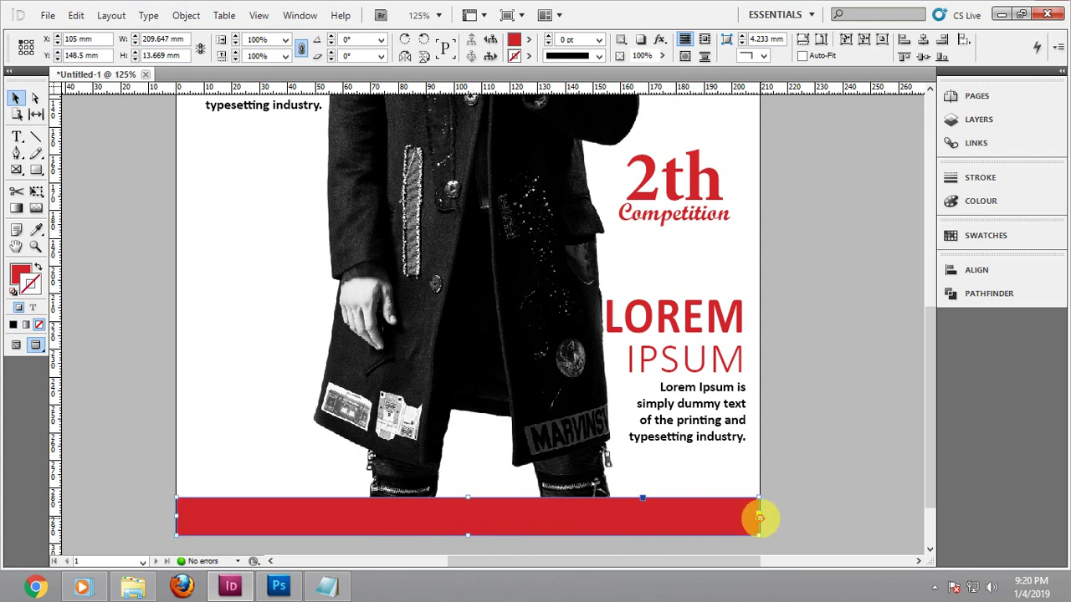
pyautogui.scroll(6, 771, 518)
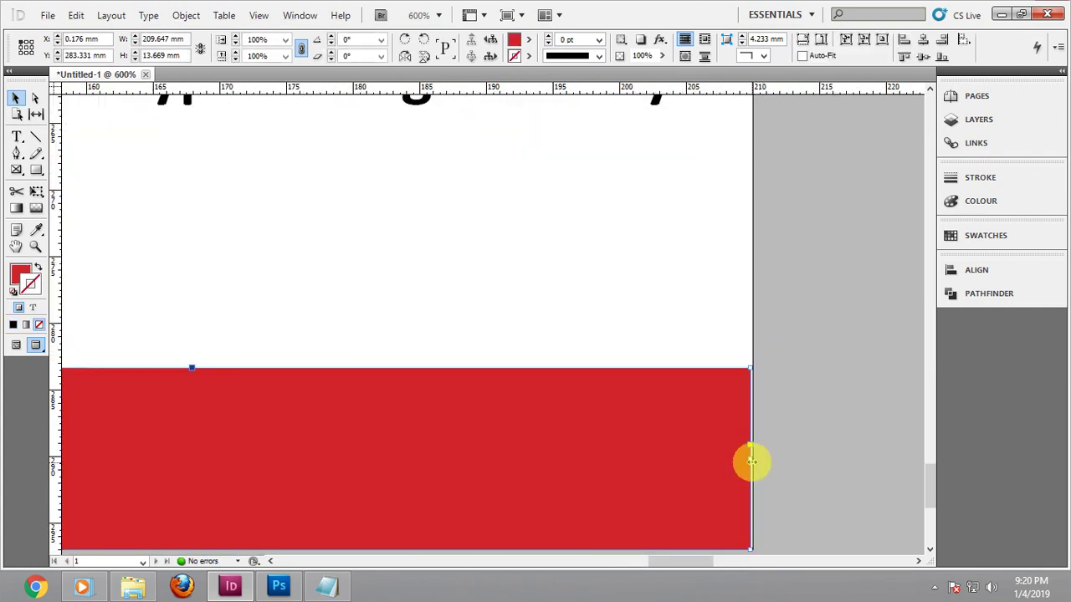
pyautogui.click(808, 461)
pyautogui.hotkey('shift', 'w')
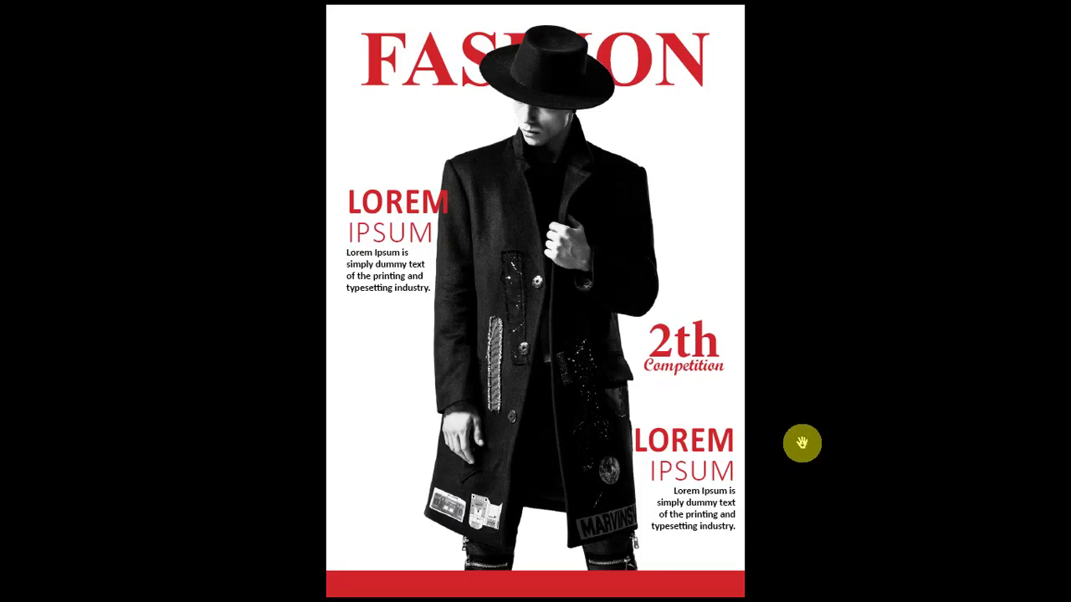
pyautogui.press('Escape')
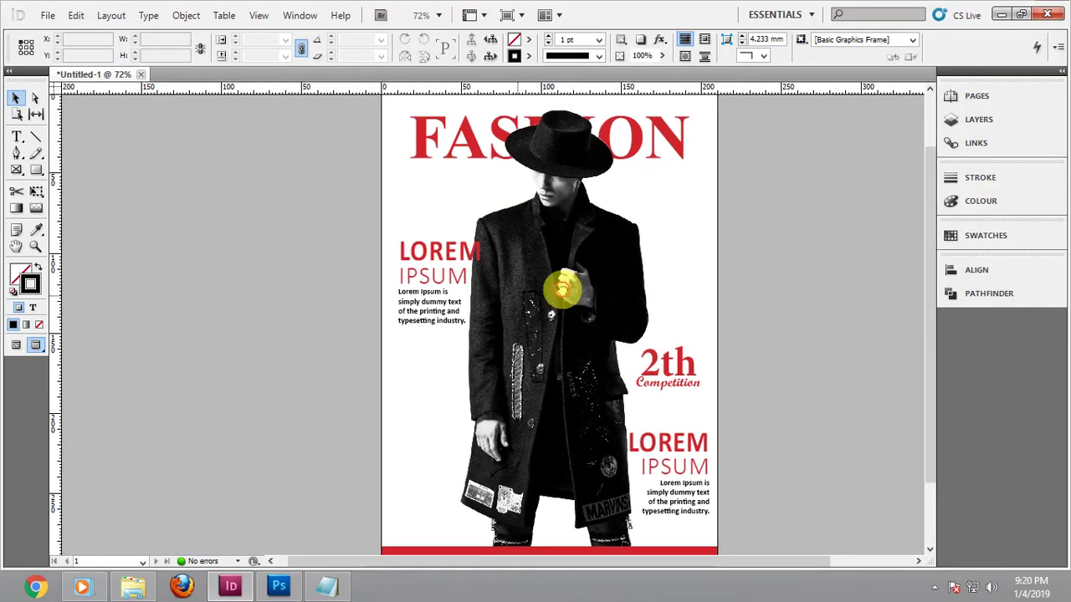
# Nudge the upper LOREM IPSUM text group left to about X 8.7 mm
pyautogui.scroll(2, 435, 263)
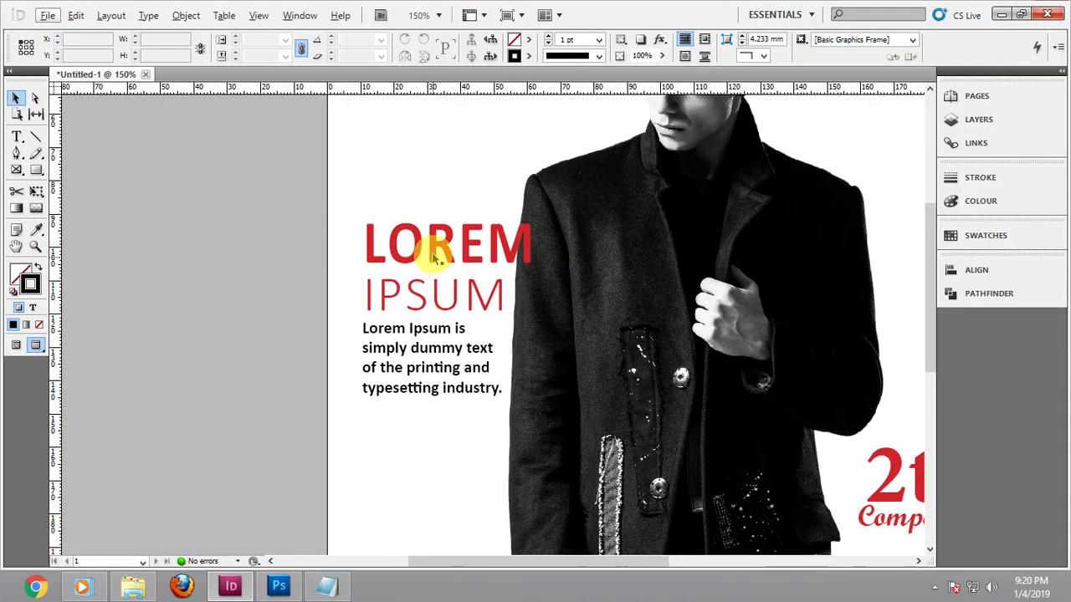
pyautogui.click(419, 309)
pyautogui.press('Left')
pyautogui.press('Left')
pyautogui.press('Left')
pyautogui.press('Left')
pyautogui.press('Left')
pyautogui.press('Left')
pyautogui.press('Left')
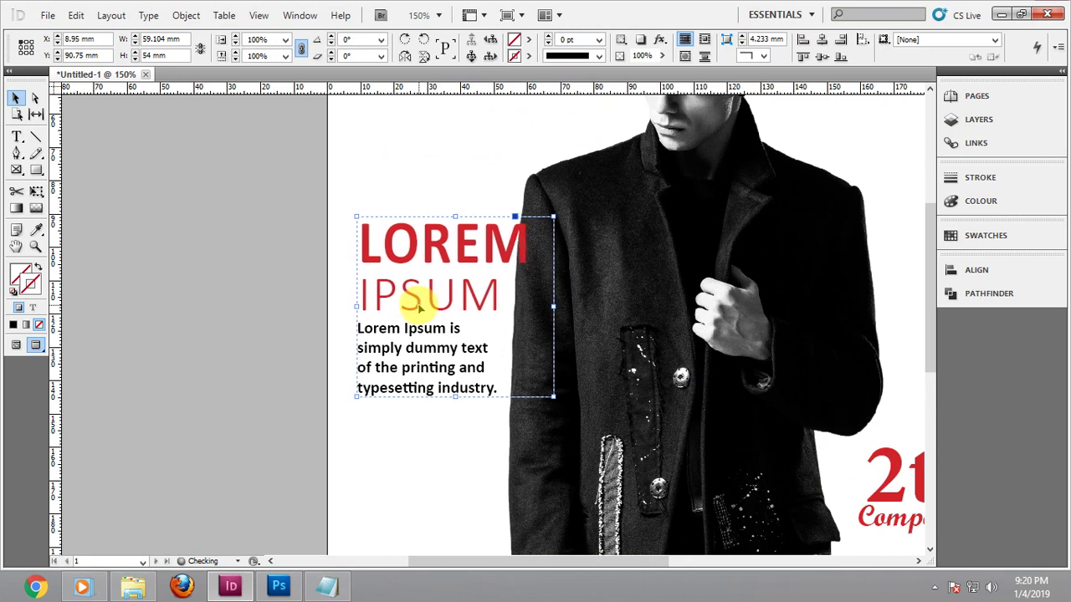
# Move the 2th frame right to about X 163.3 mm, flush with Competition's right edge
pyautogui.moveTo(784, 469); pyautogui.dragTo(532, 230)
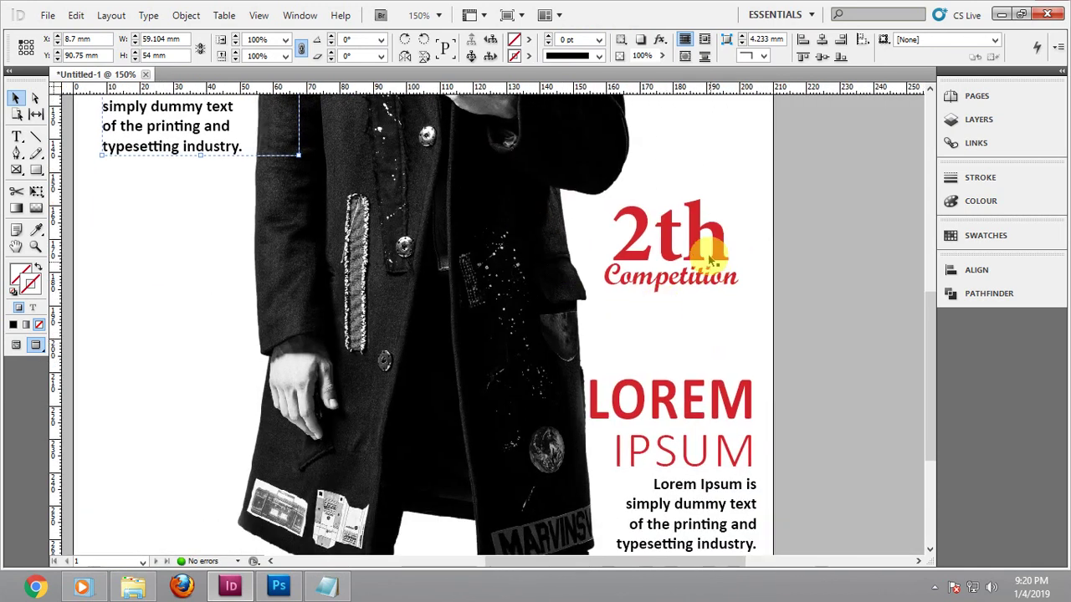
pyautogui.click(706, 256)
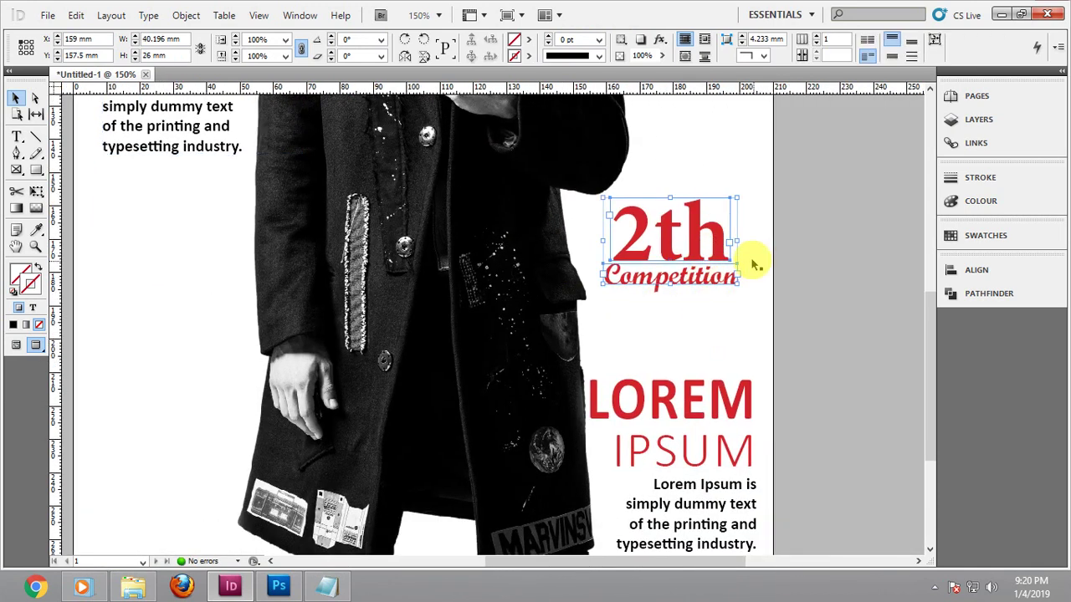
pyautogui.click(797, 235)
pyautogui.moveTo(712, 237); pyautogui.dragTo(720, 238)
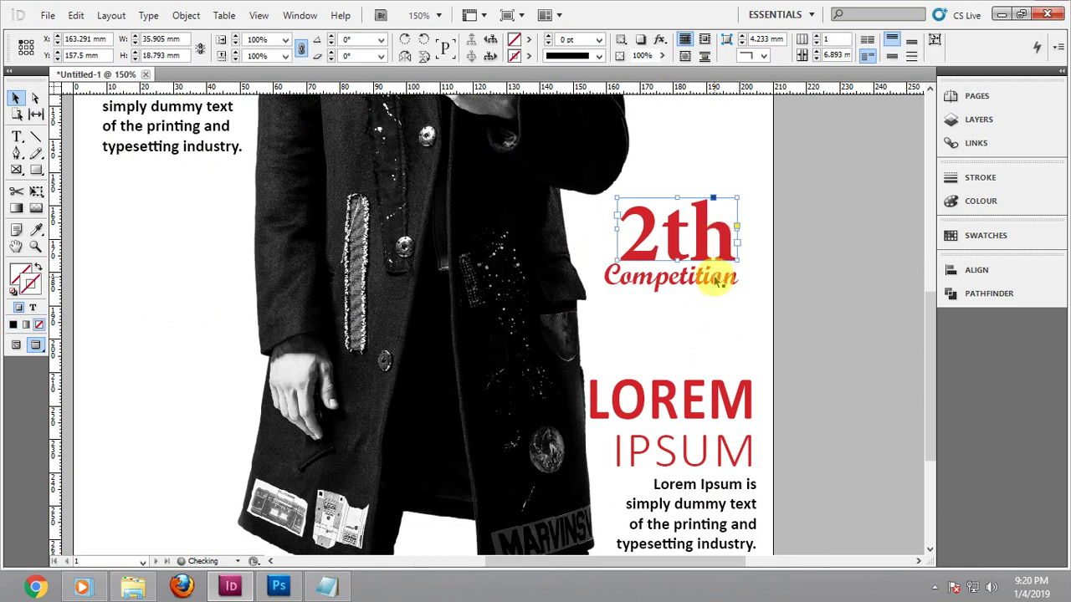
# Group the 2th and Competition frames and nudge the group right to about X 162.25 mm
pyautogui.hotkey('ctrl', 'g')
pyautogui.press('Right')
pyautogui.press('Right')
pyautogui.press('Right')
pyautogui.press('Right')
pyautogui.press('Right')
pyautogui.press('Right')
pyautogui.press('Right')
pyautogui.press('Right')
pyautogui.press('Right')
pyautogui.press('Right')
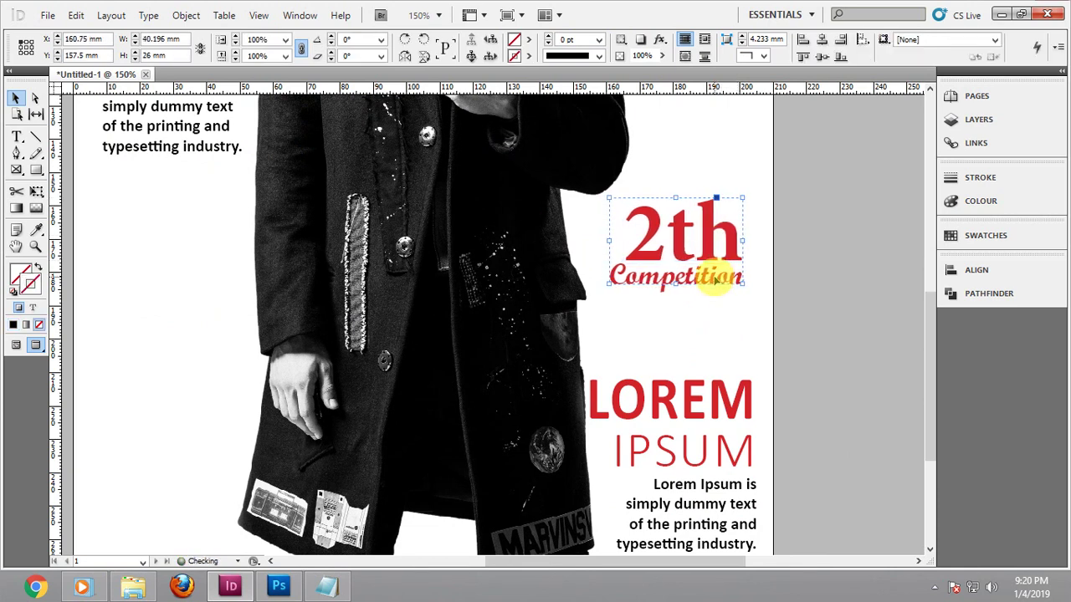
pyautogui.press('Right')
pyautogui.press('Right')
pyautogui.press('Right')
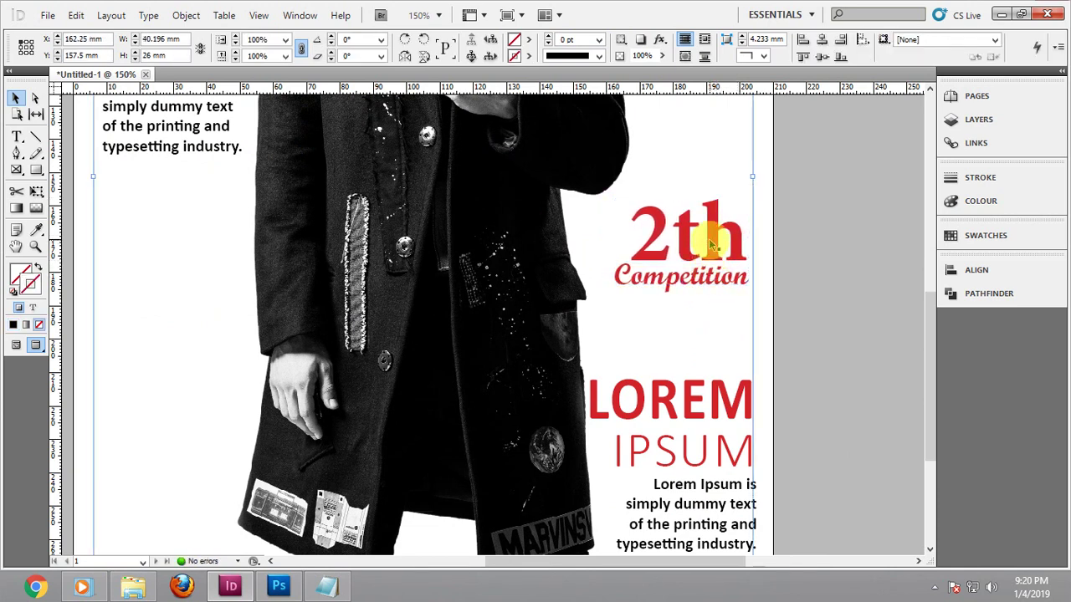
# Set the text colour of 2th to [Registration] and preview the whole cover
pyautogui.click(728, 237)
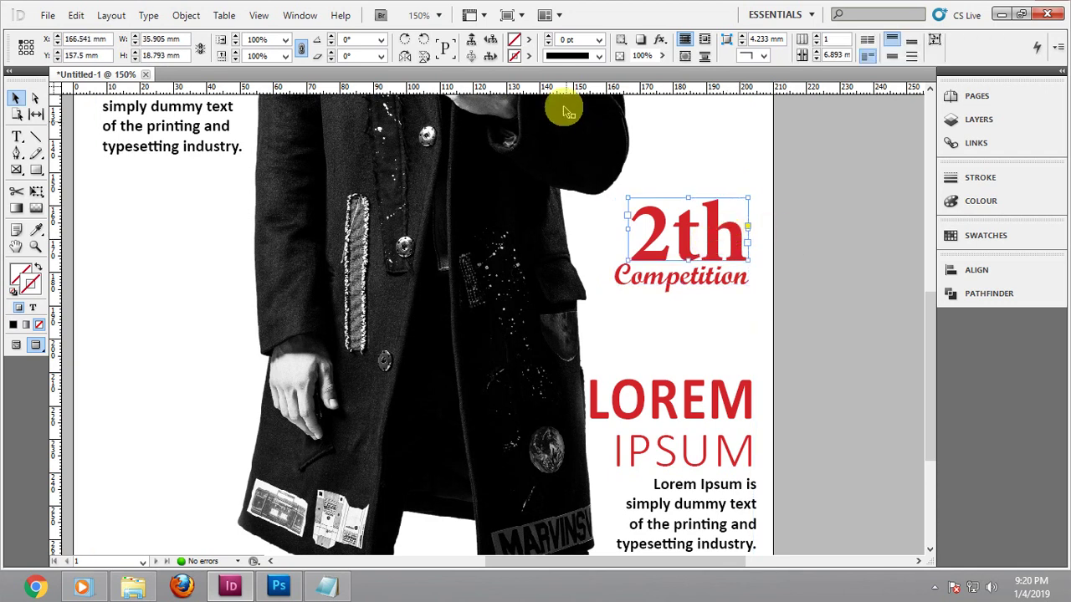
pyautogui.click(530, 40)
pyautogui.click(578, 56)
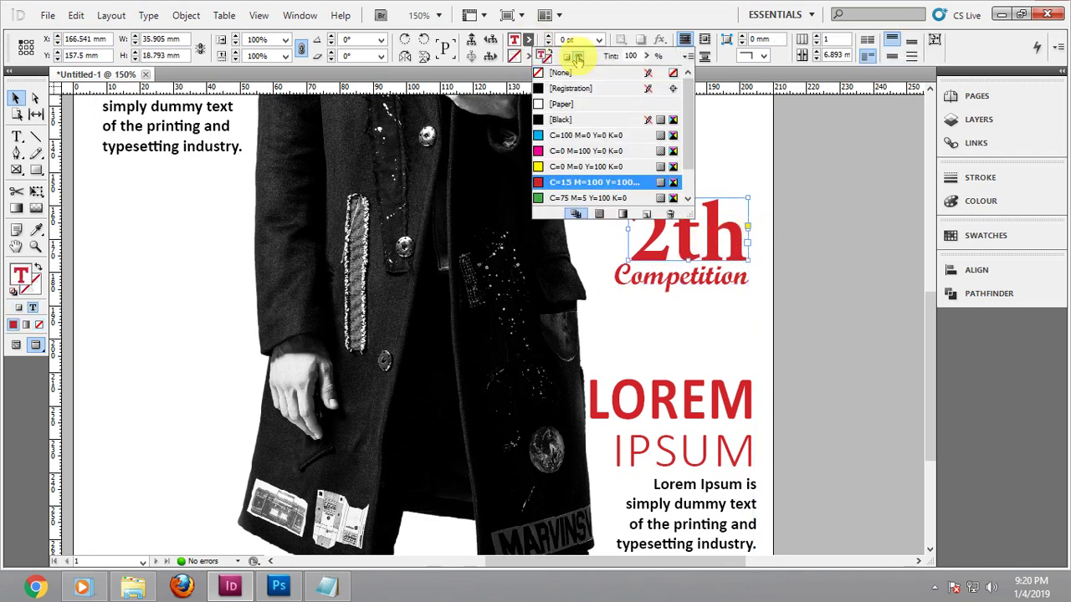
pyautogui.click(565, 89)
pyautogui.click(824, 256)
pyautogui.hotkey('shift', 'w')
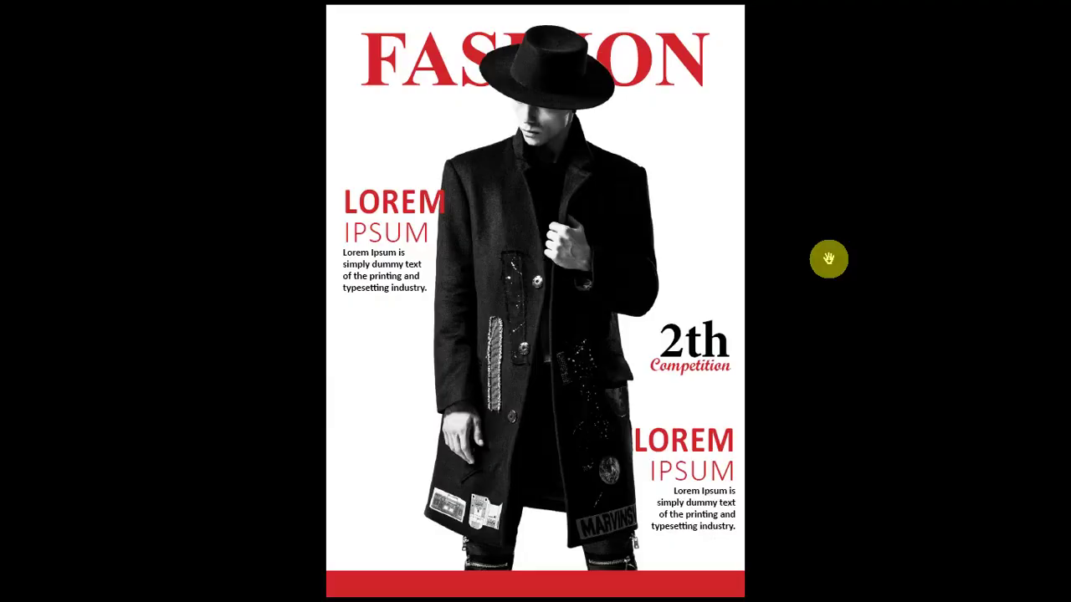
pyautogui.press('Escape')
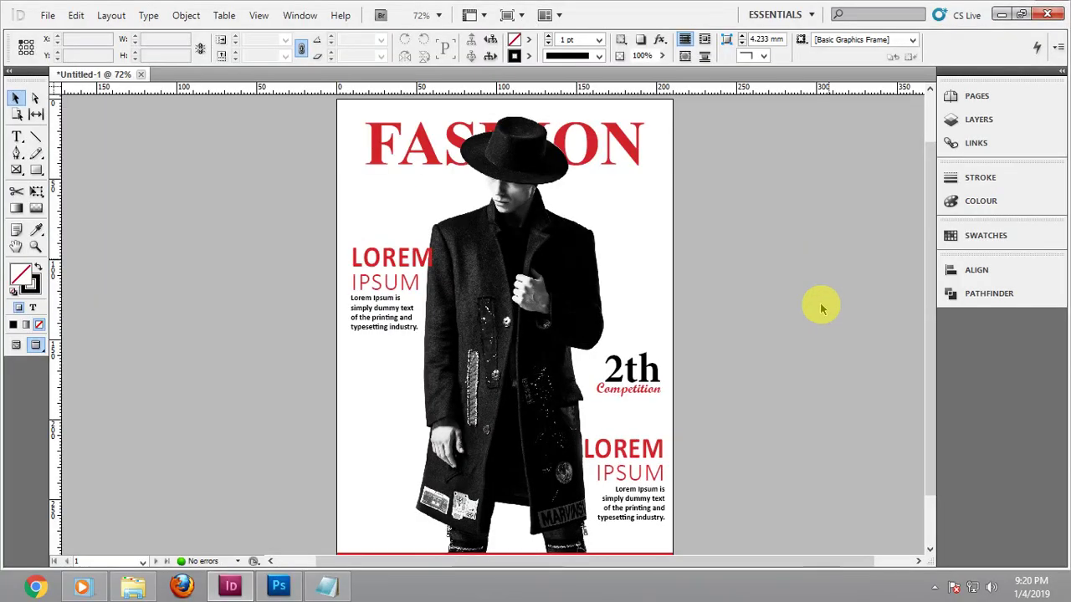
# Set the text colour of the lower LOREM heading to [Registration]
pyautogui.moveTo(698, 450); pyautogui.dragTo(715, 413)
pyautogui.doubleClick(641, 413)
pyautogui.doubleClick(640, 412)
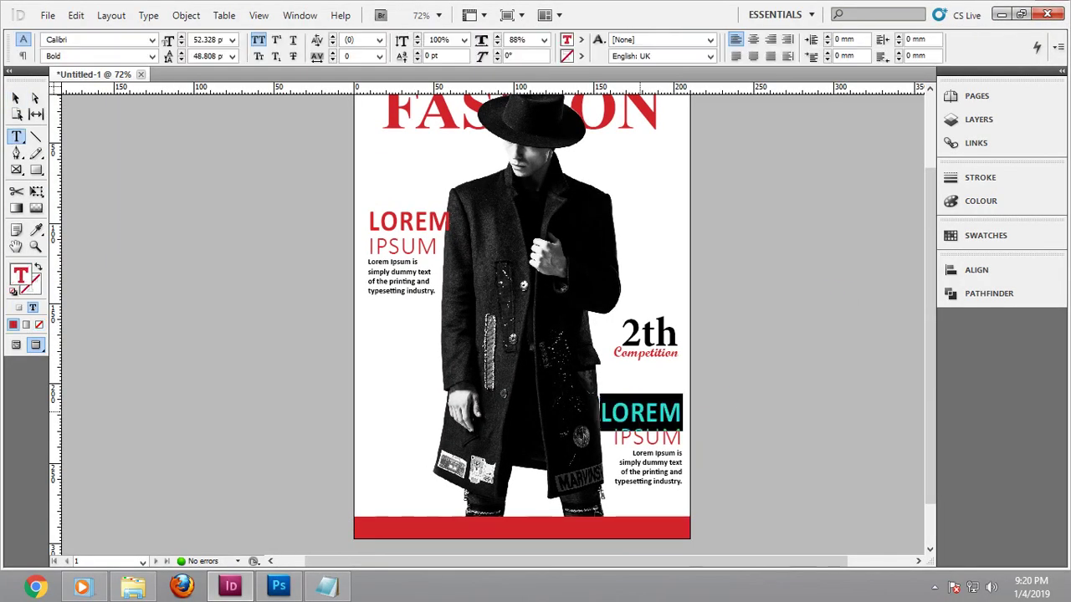
pyautogui.click(579, 42)
pyautogui.click(601, 86)
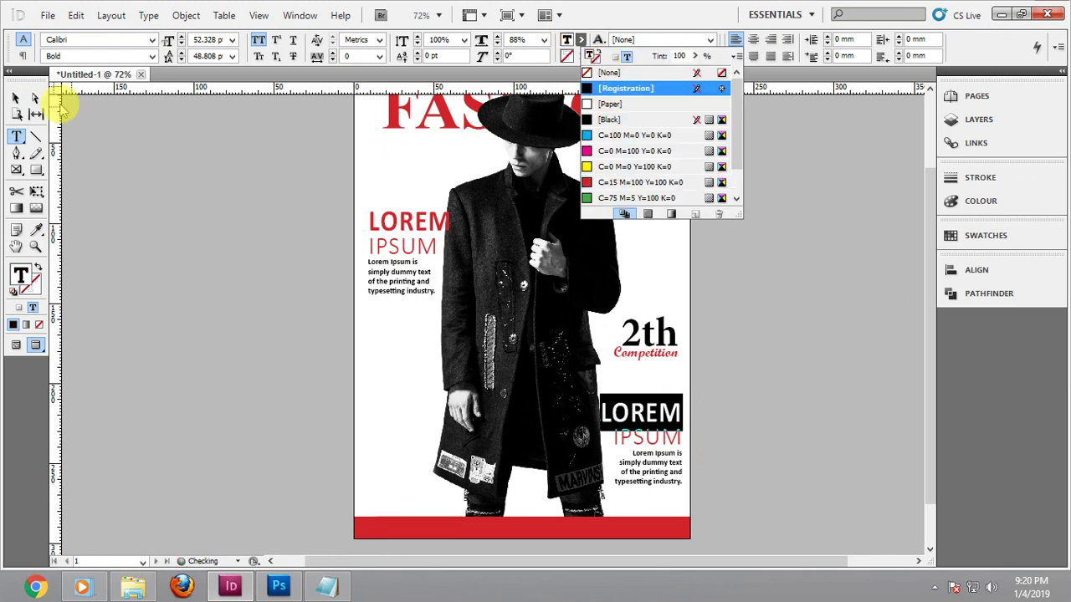
pyautogui.click(15, 98)
pyautogui.click(845, 347)
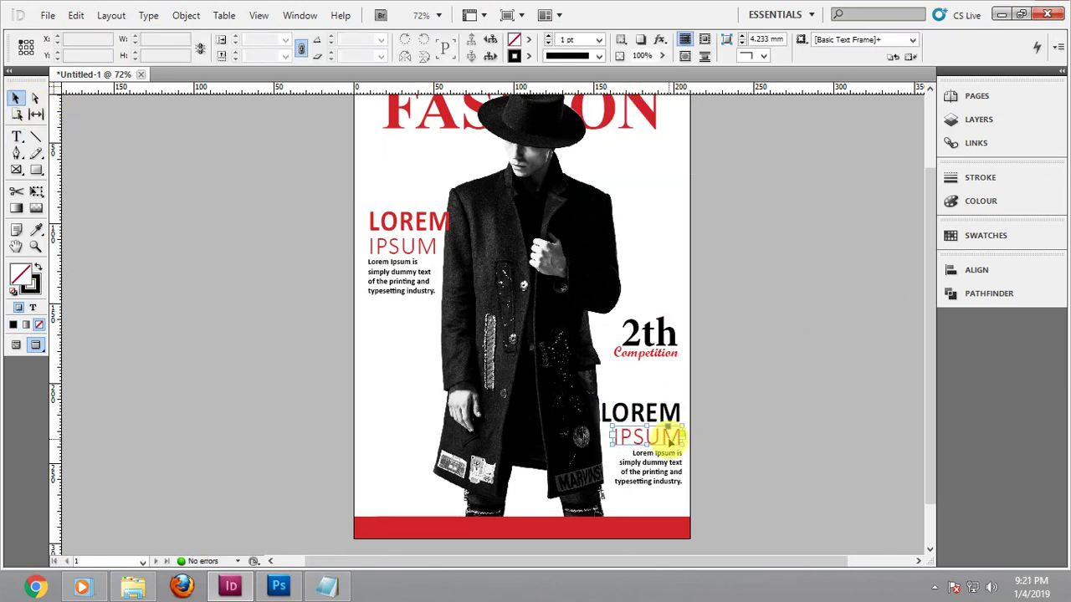
# Set the text colour of the IPSUM line under the lower LOREM heading to [Registration]
pyautogui.click(672, 439)
pyautogui.click(544, 42)
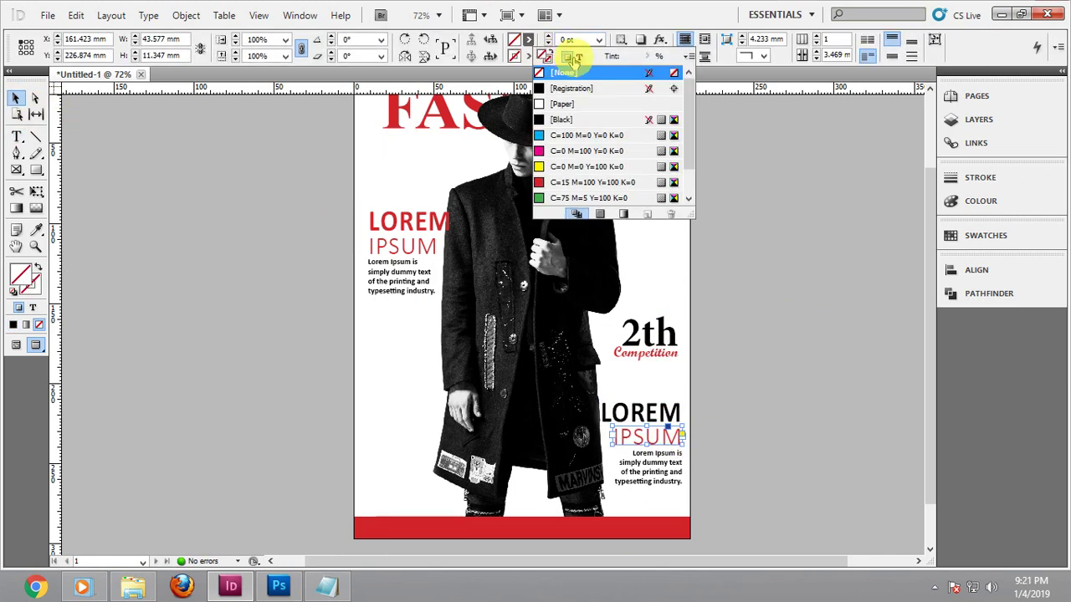
pyautogui.click(578, 57)
pyautogui.click(577, 87)
pyautogui.click(794, 282)
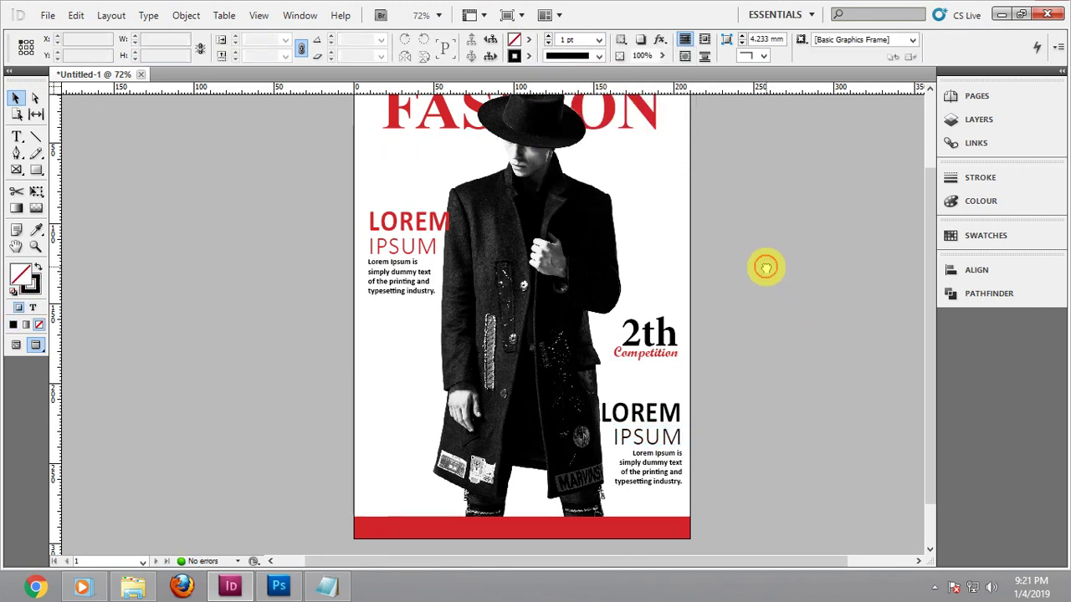
pyautogui.moveTo(767, 267); pyautogui.dragTo(829, 260)
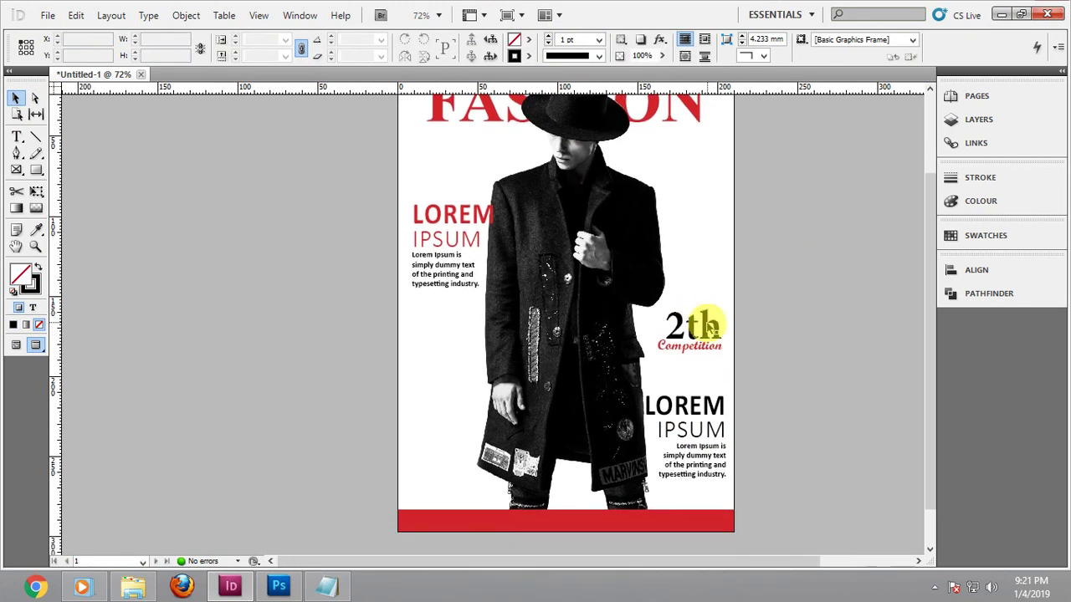
pyautogui.click(467, 222)
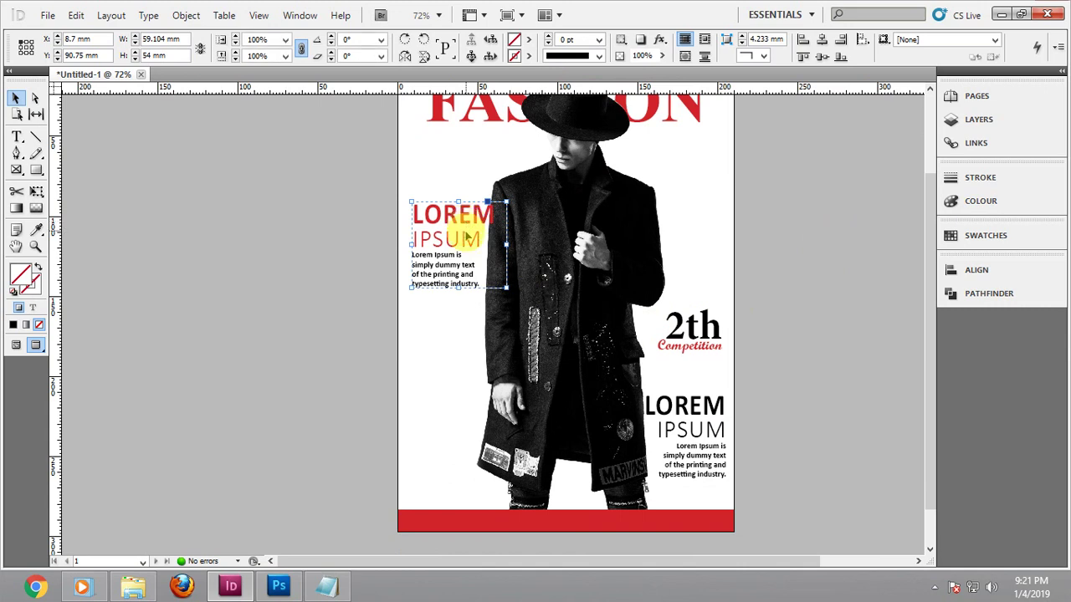
pyautogui.click(684, 429)
pyautogui.click(822, 404)
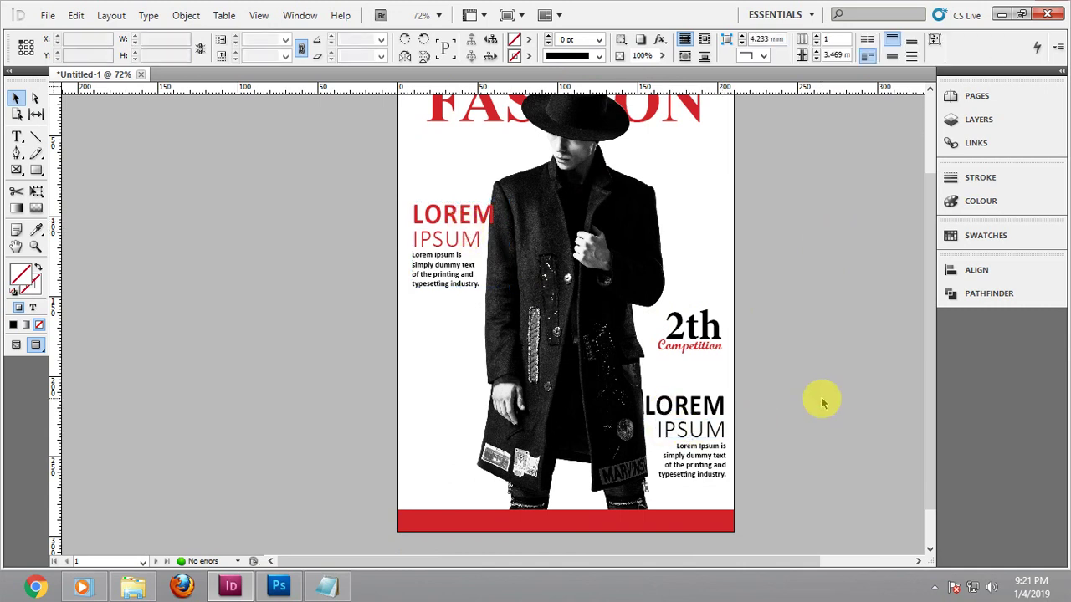
# Return to the normal view and copy a passage of the Lorem Ipsum placeholder text from the frame on the pasteboard
pyautogui.press('w')
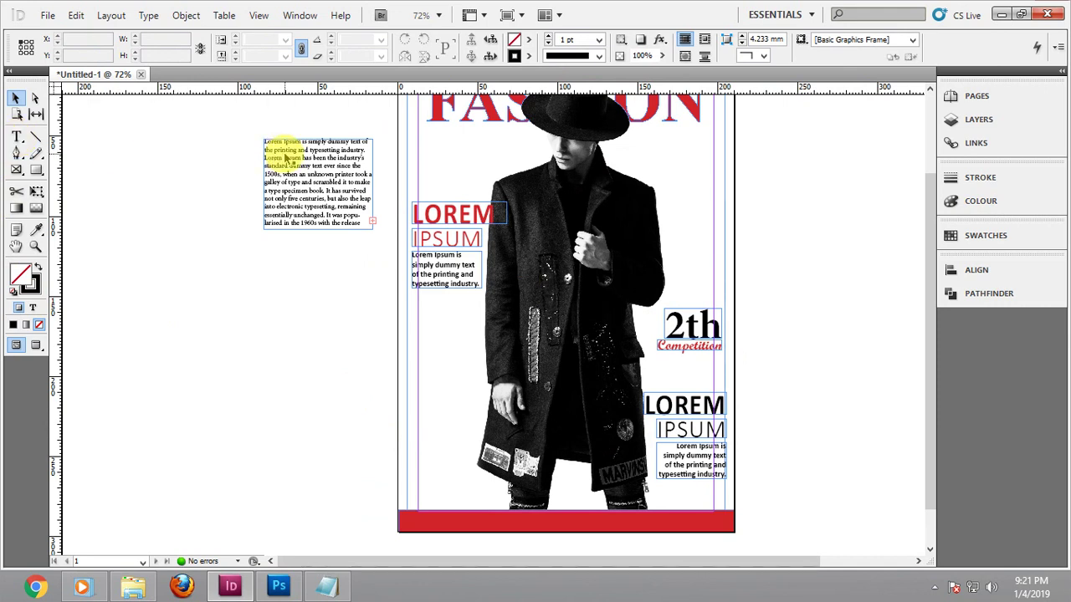
pyautogui.click(328, 181)
pyautogui.doubleClick(328, 182)
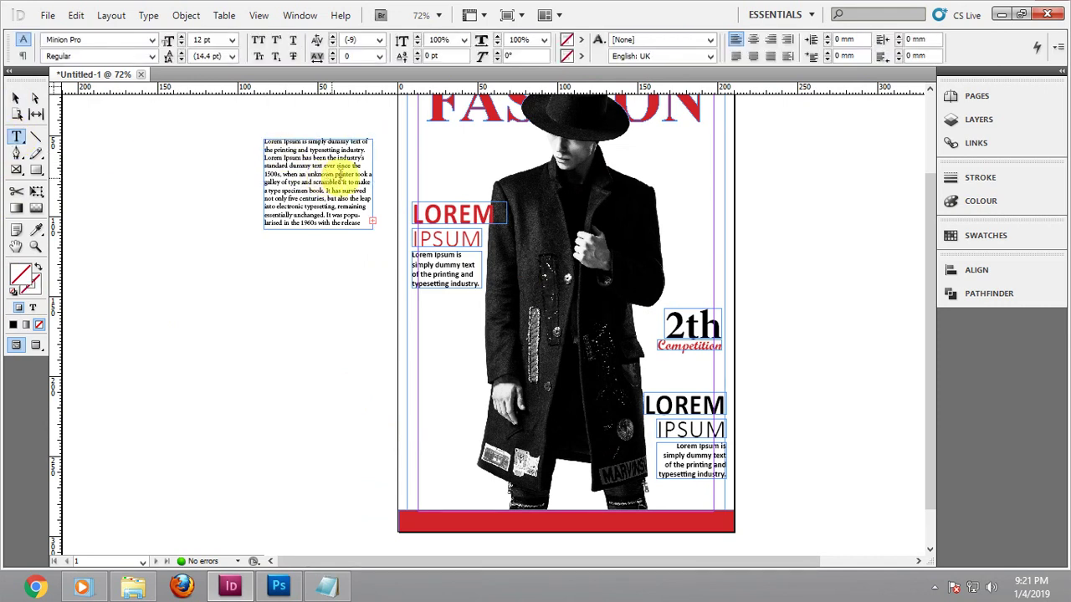
pyautogui.scroll(4, 303, 144)
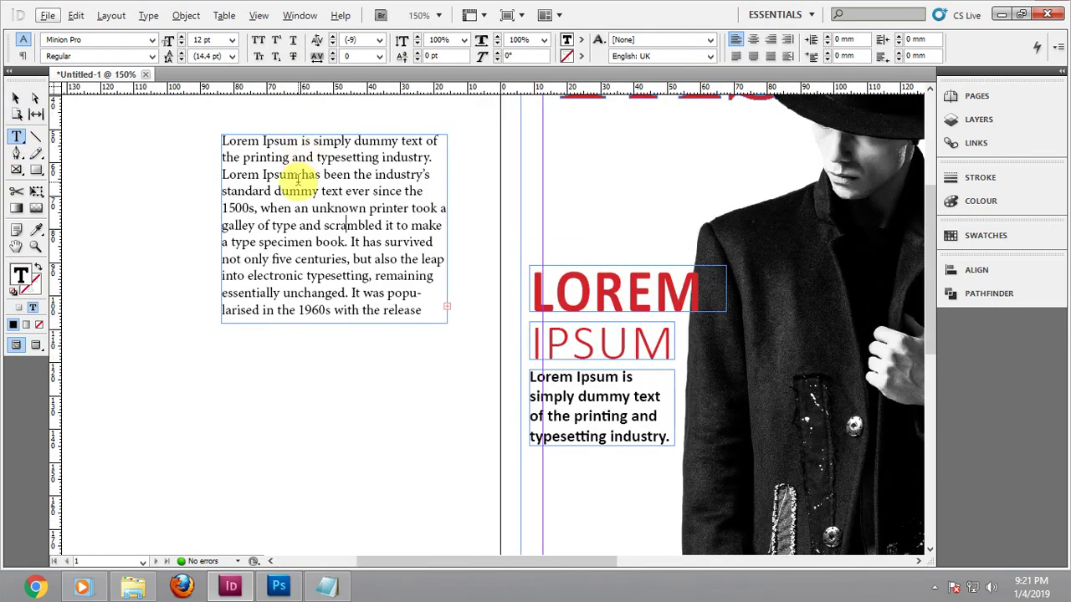
pyautogui.scroll(1, 294, 179)
pyautogui.moveTo(247, 269); pyautogui.dragTo(198, 177)
pyautogui.hotkey('ctrl', 'c')
# Draw a text frame about 42 x 42 mm in the page's lower white area, between the page edge and the model's coat
pyautogui.scroll(-10, 266, 219)
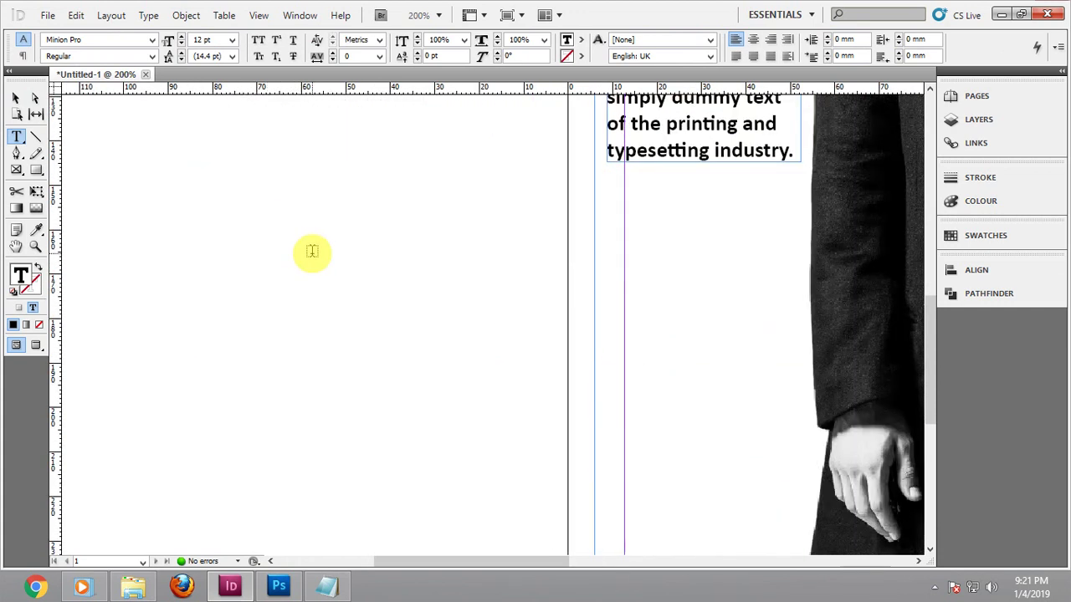
pyautogui.moveTo(532, 562); pyautogui.dragTo(585, 562)
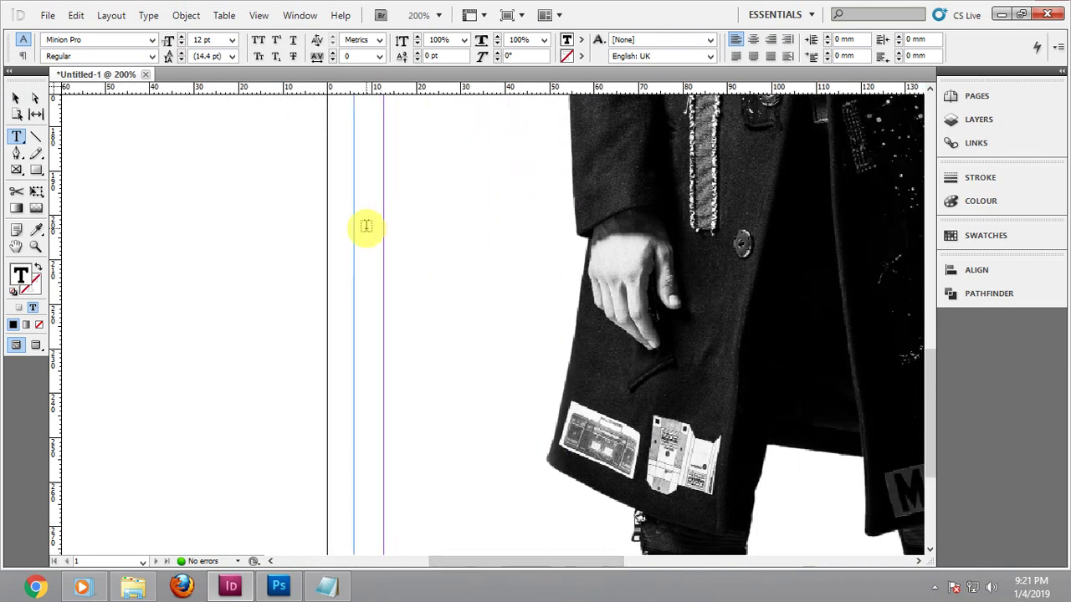
pyautogui.moveTo(366, 228); pyautogui.dragTo(553, 415)
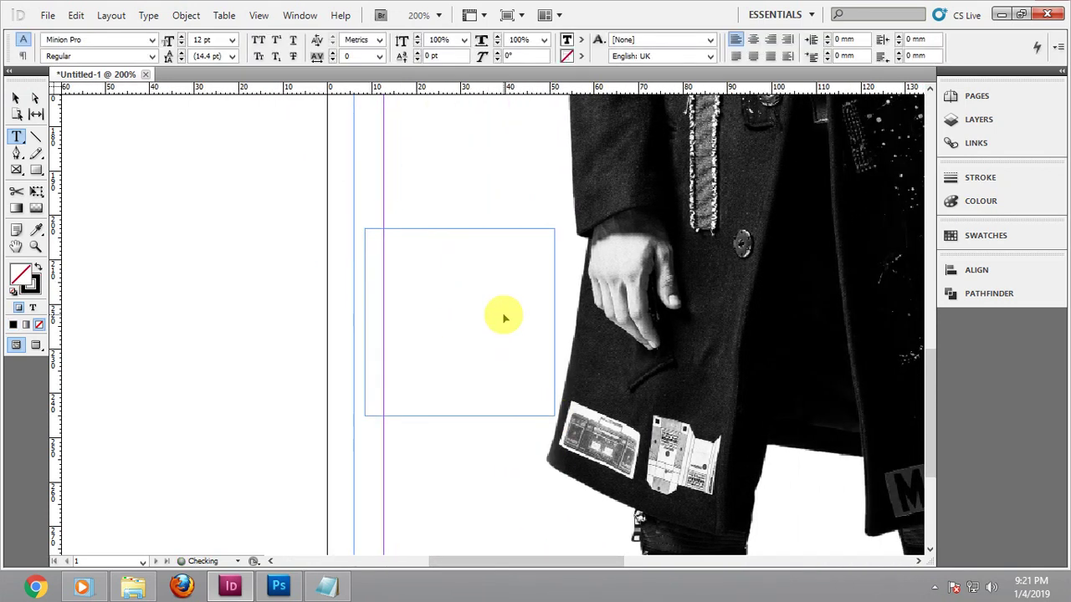
# Paste the Lorem Ipsum text into the empty frame beside the coat and turn off its hyphenation
pyautogui.hotkey('ctrl', 'v')
pyautogui.hotkey('ctrl', 'a')
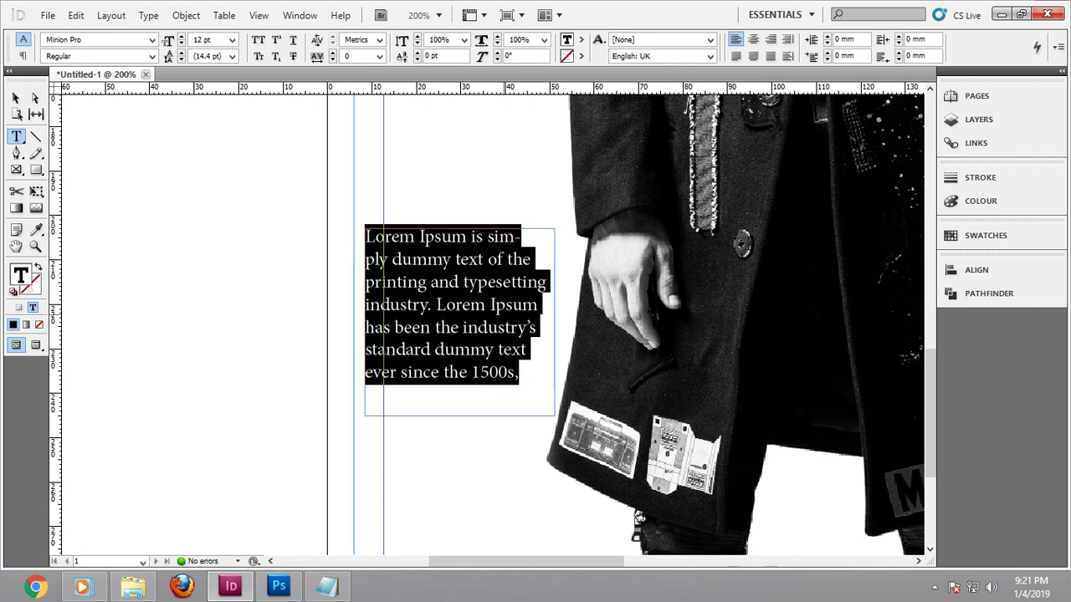
pyautogui.click(23, 55)
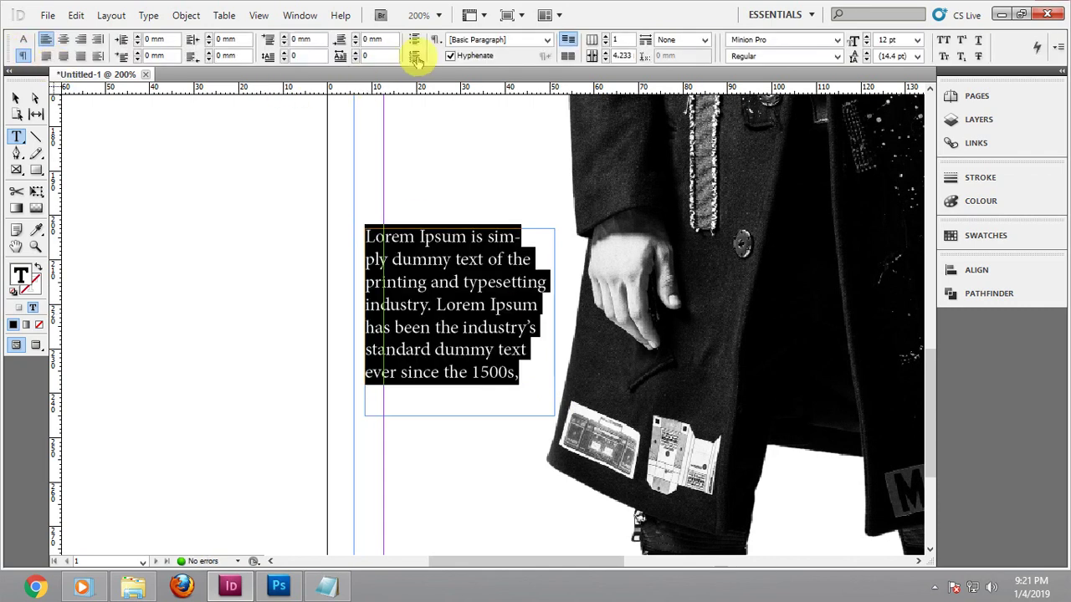
pyautogui.click(469, 61)
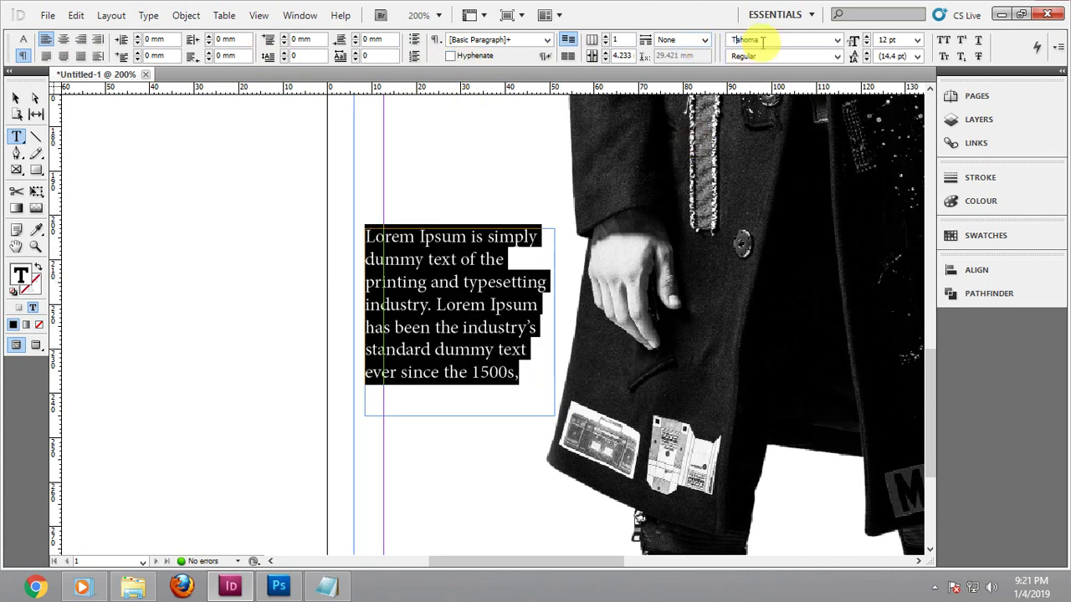
# Set the pasted paragraph in Times New Roman Bold and preview the whole cover full screen
pyautogui.press('Return')
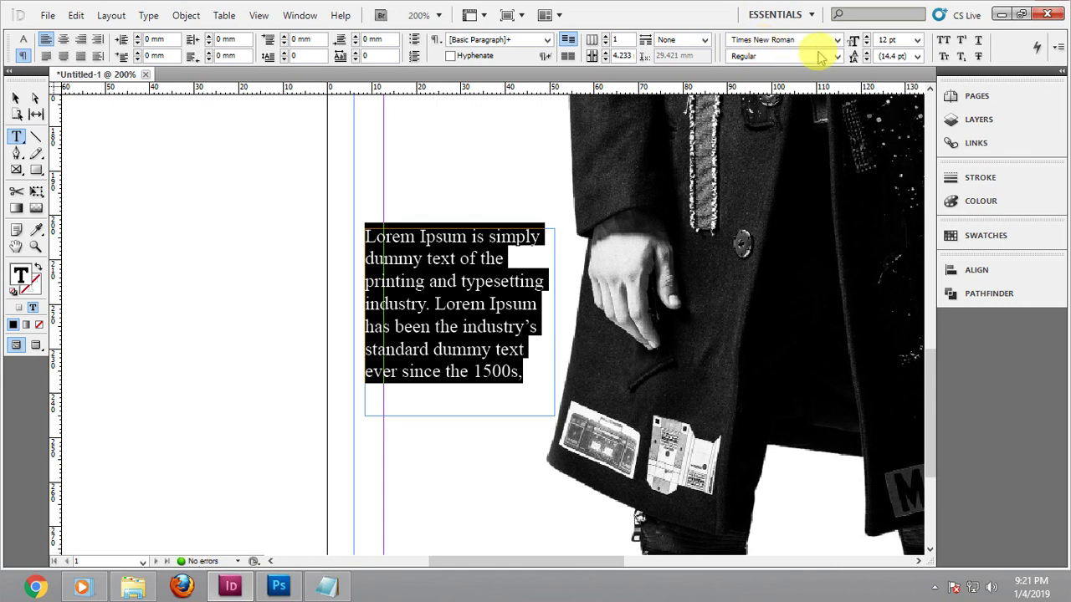
pyautogui.click(837, 56)
pyautogui.click(786, 101)
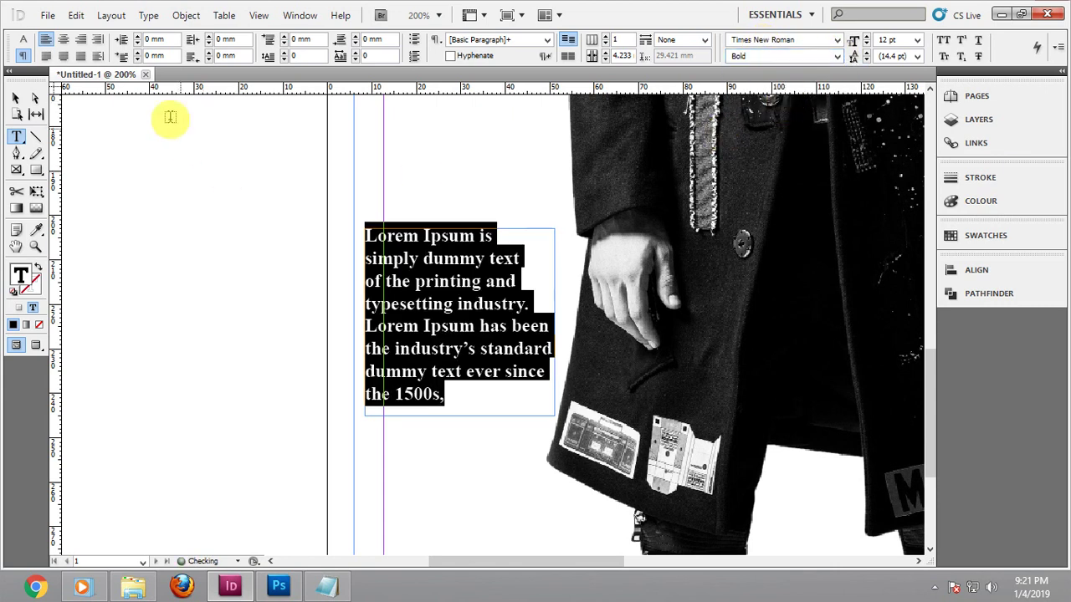
pyautogui.click(18, 98)
pyautogui.hotkey('shift', 'w')
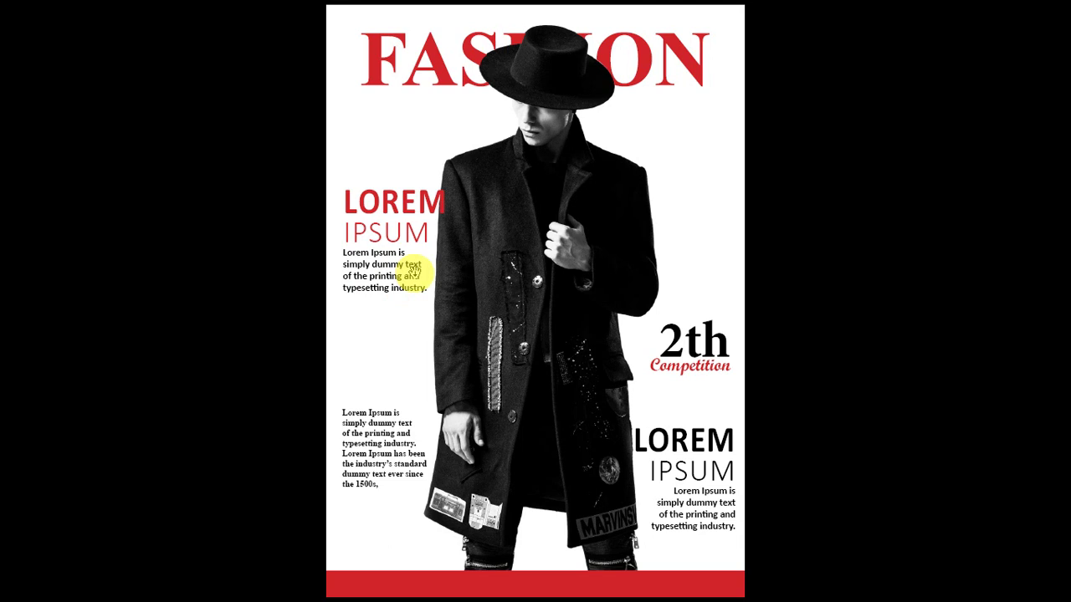
pyautogui.press('Escape')
pyautogui.moveTo(549, 200); pyautogui.dragTo(552, 236)
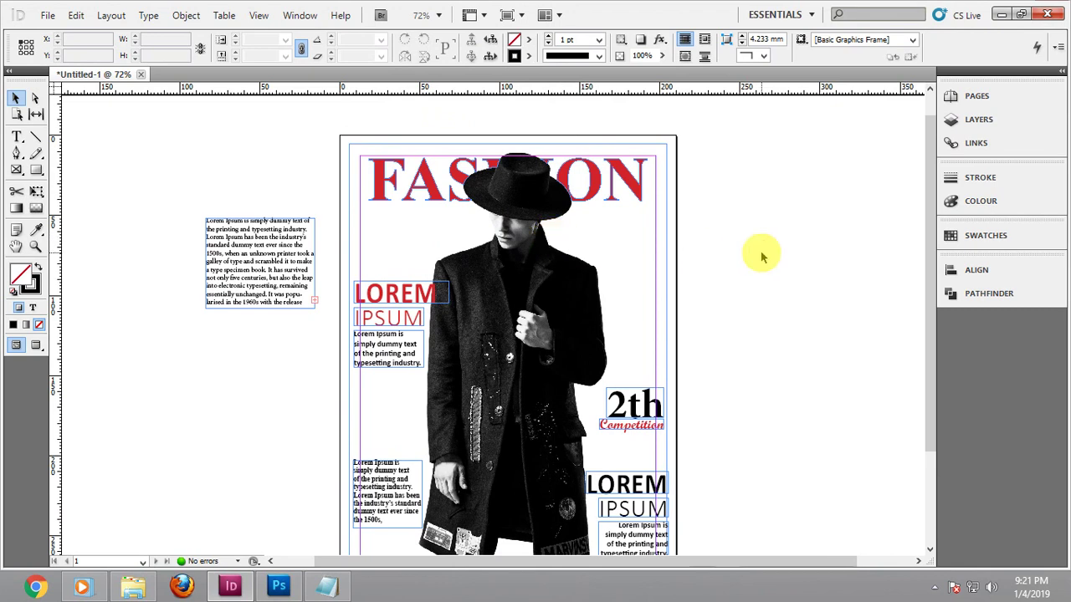
# Ungroup the red LOREM IPSUM heading and its paragraph on the cover
pyautogui.scroll(3, 396, 303)
pyautogui.click(396, 301)
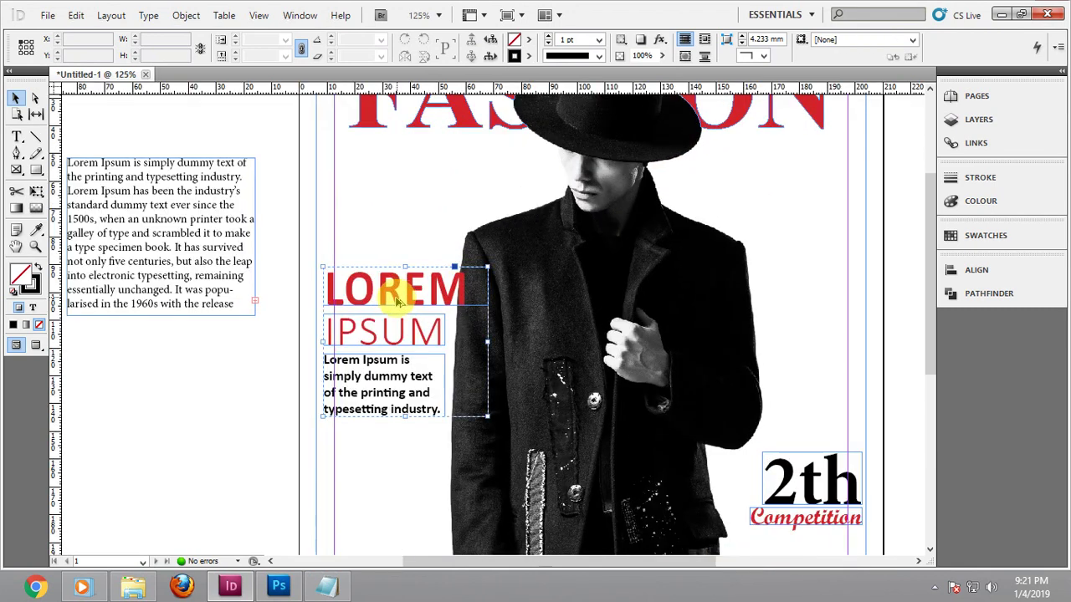
pyautogui.scroll(1, 396, 301)
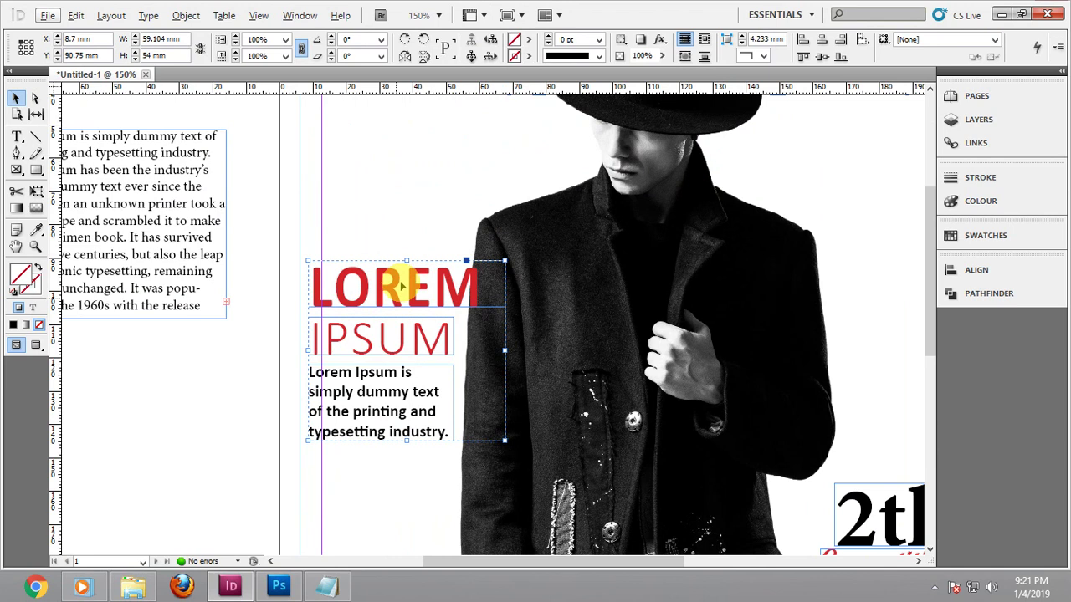
pyautogui.click(406, 192)
pyautogui.click(383, 282)
pyautogui.hotkey('ctrl', 'shift', 'g')
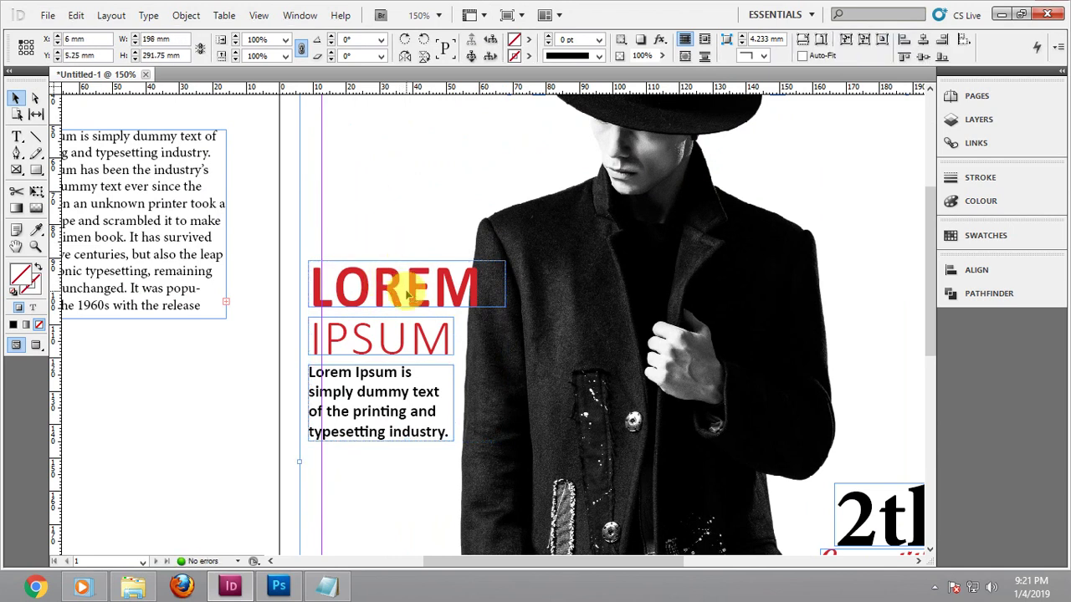
# Set the red LOREM heading in Times New Roman, widen its frame to about 63.8 mm, and preview the cover
pyautogui.doubleClick(406, 283)
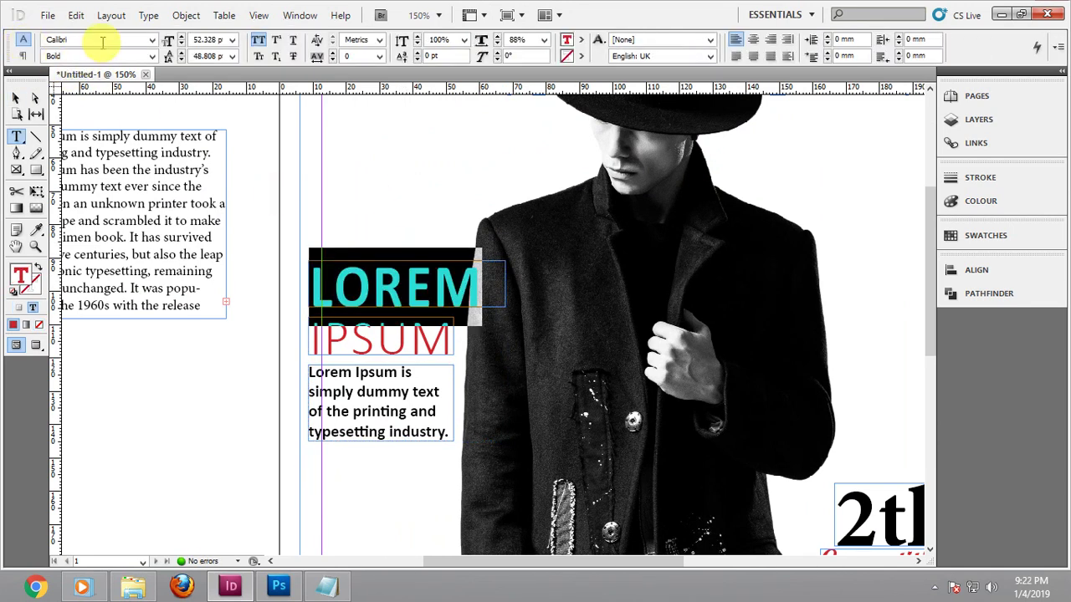
pyautogui.press('Return')
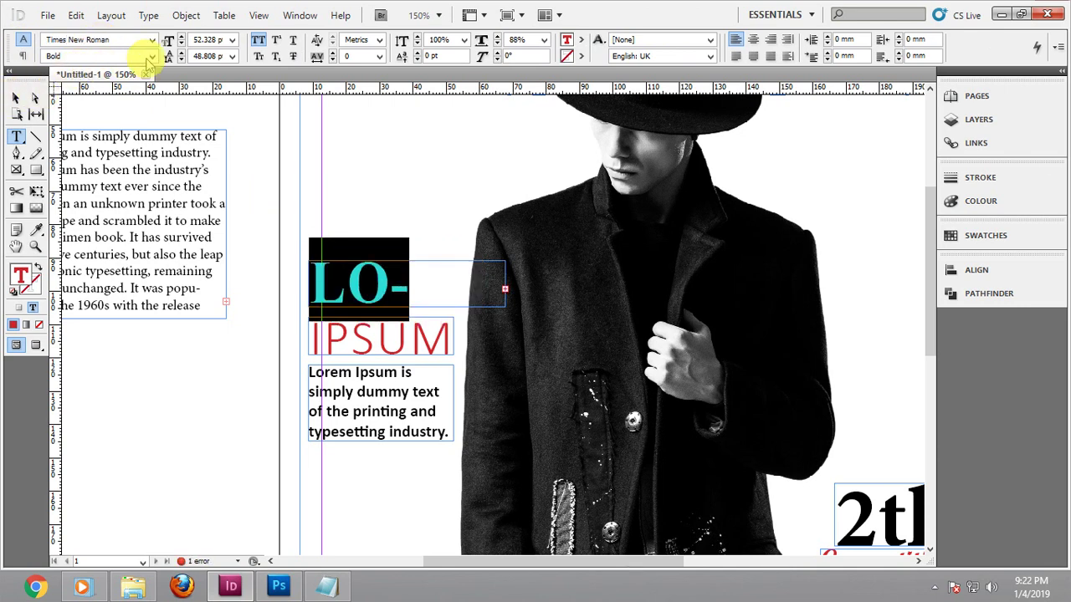
pyautogui.click(21, 98)
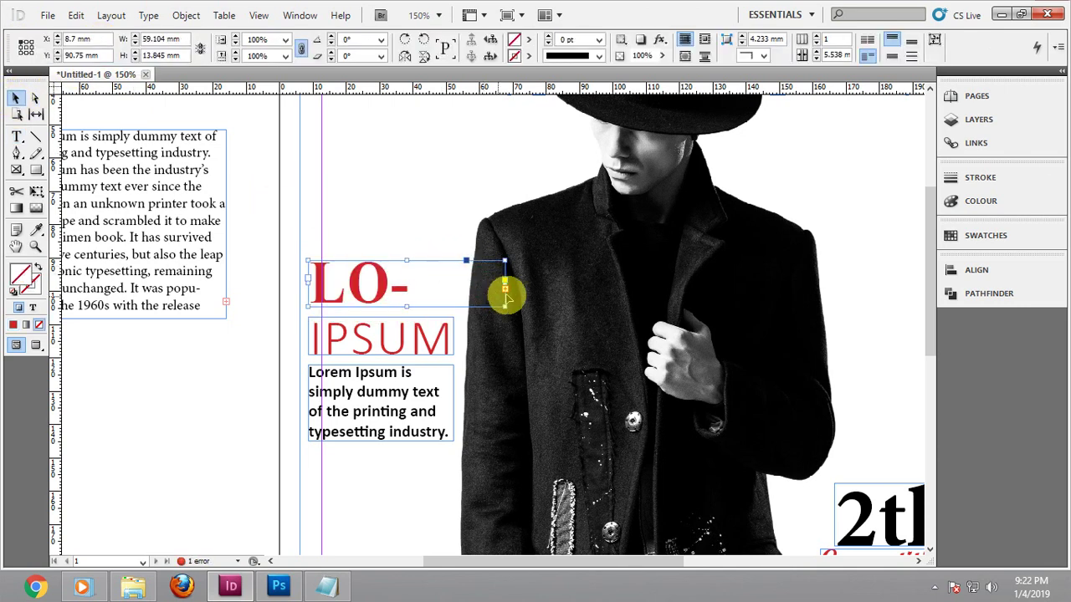
pyautogui.moveTo(505, 286); pyautogui.dragTo(523, 286)
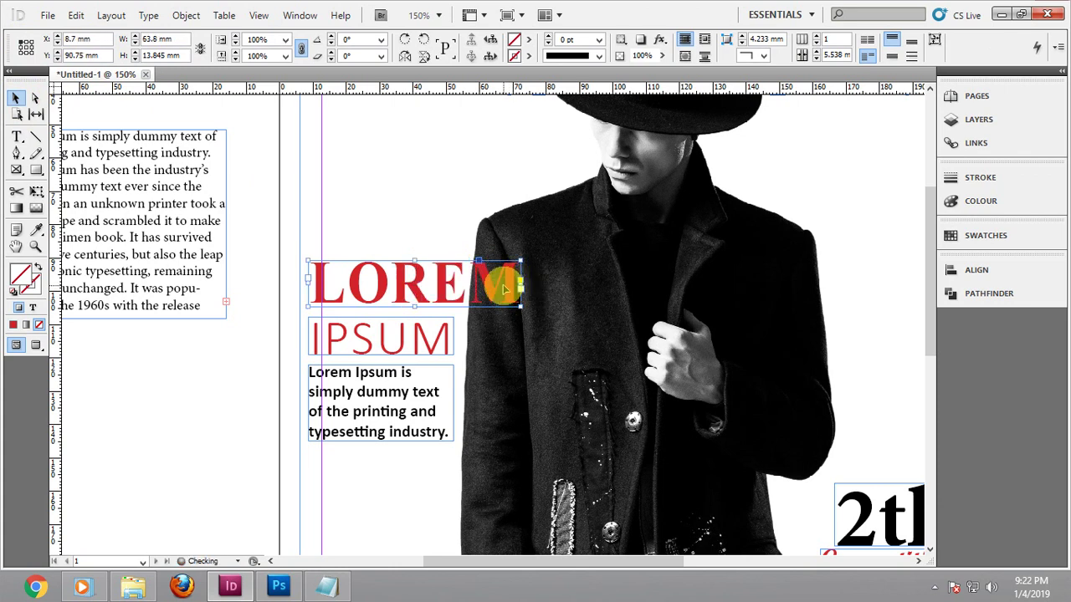
pyautogui.click(419, 215)
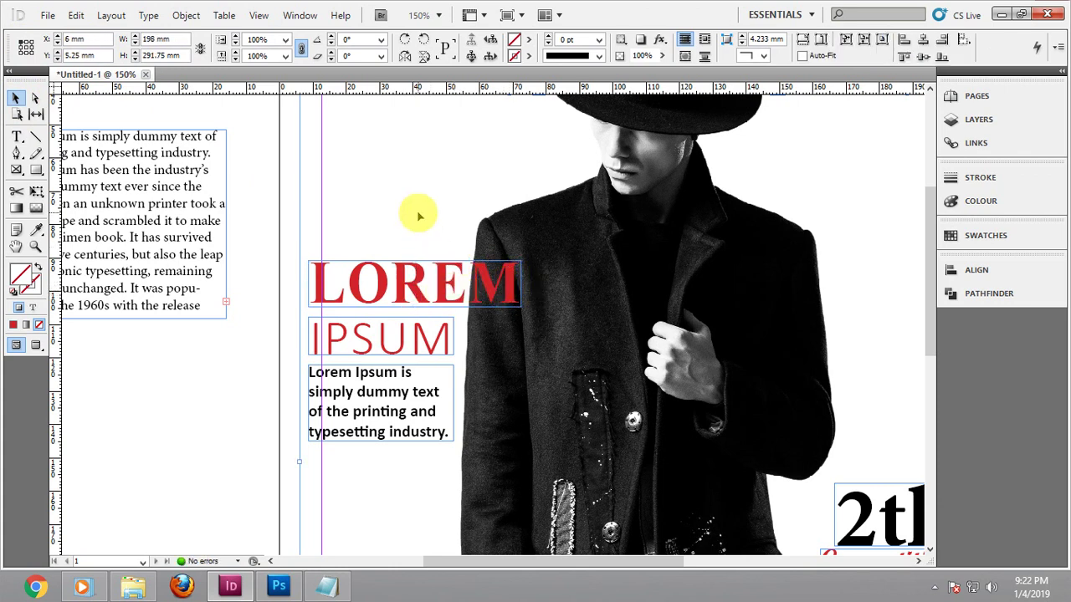
pyautogui.hotkey('ctrl', '0')
pyautogui.press('w')
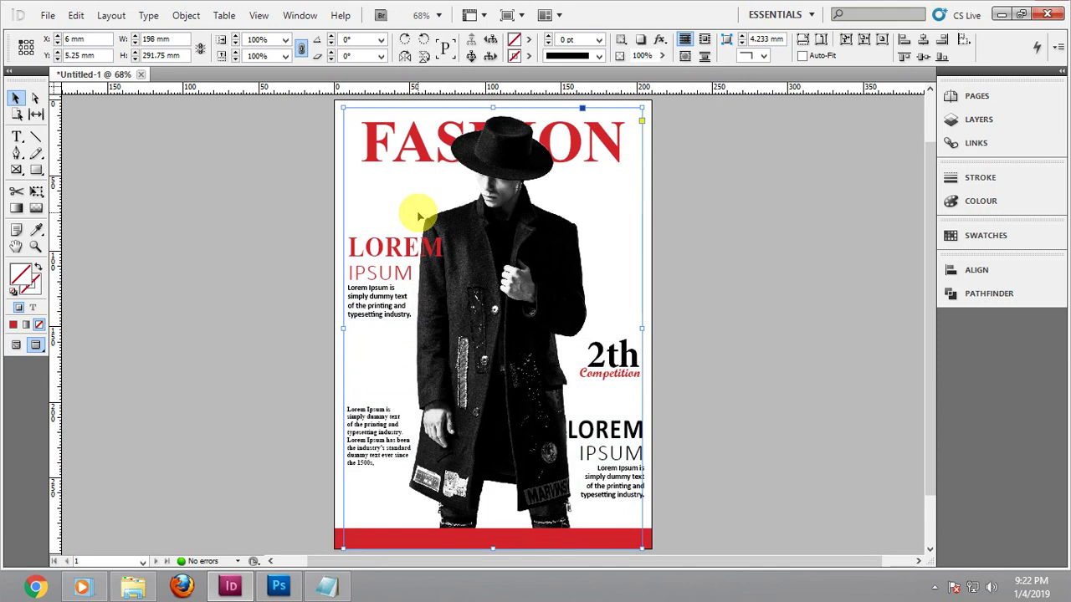
pyautogui.click(721, 240)
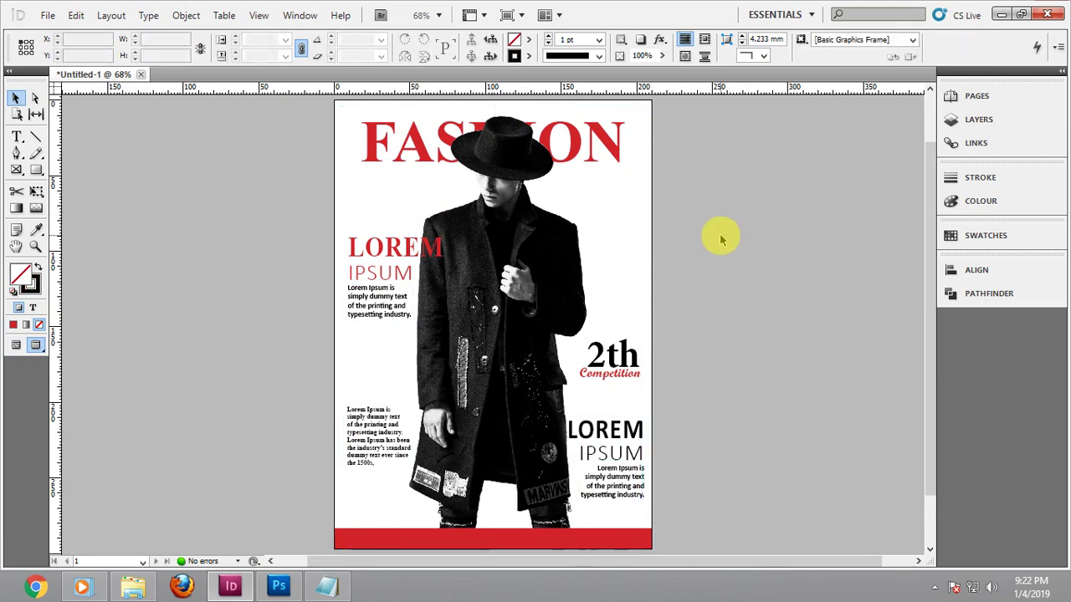
# Set the black LOREM heading in Times New Roman Bold and widen its frame toward the coat to about 64 mm
pyautogui.press('w')
pyautogui.click(602, 426)
pyautogui.doubleClick(602, 427)
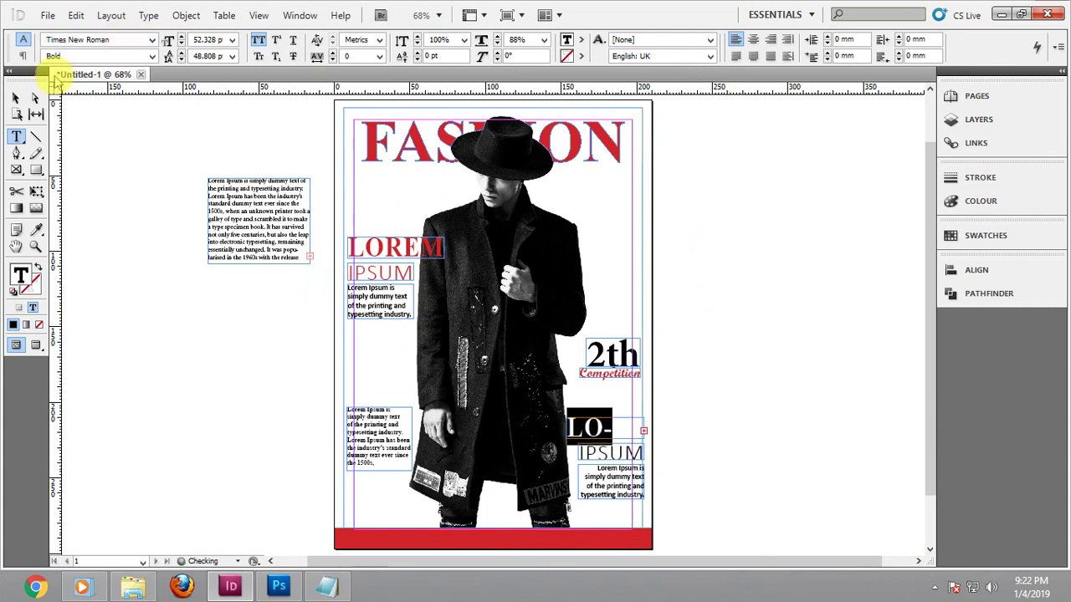
pyautogui.click(15, 98)
pyautogui.scroll(2, 648, 469)
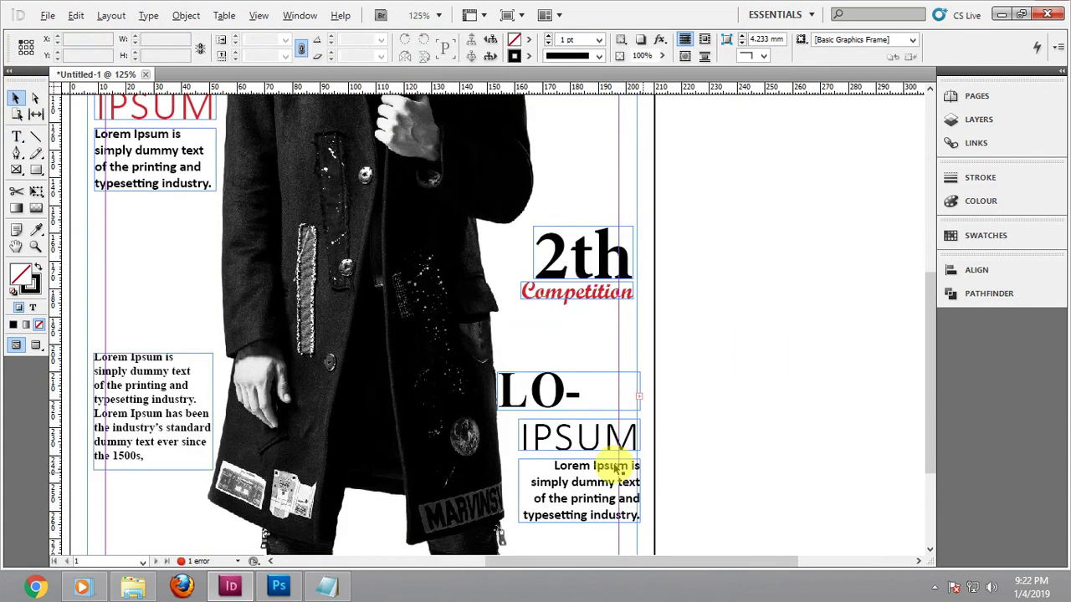
pyautogui.moveTo(504, 394); pyautogui.dragTo(462, 391)
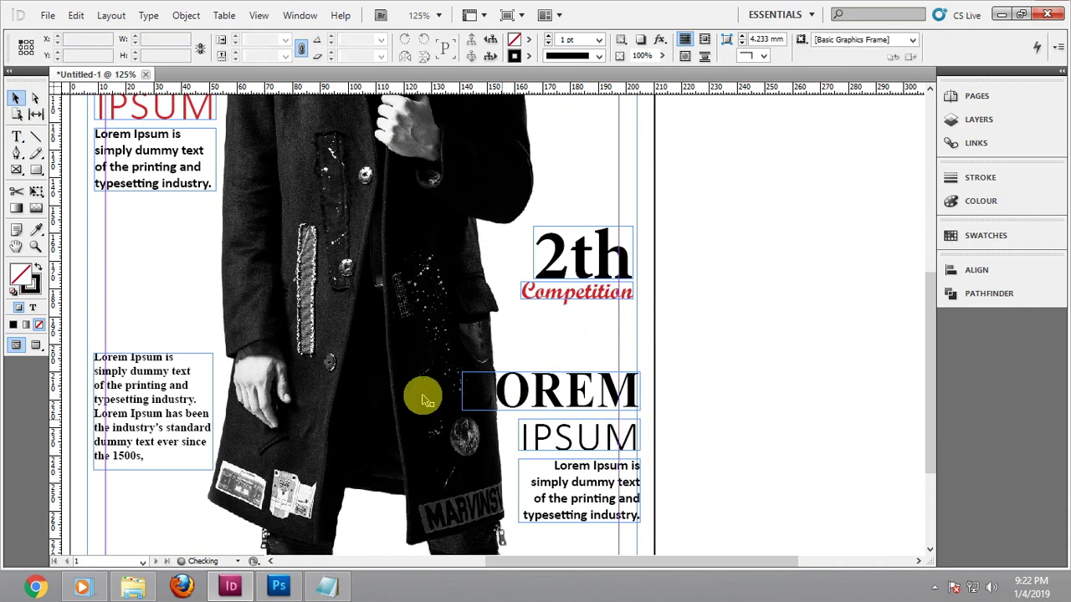
# Delete the black LOREM heading above IPSUM, including its leftover letter and frame
pyautogui.doubleClick(569, 392)
pyautogui.click(512, 400)
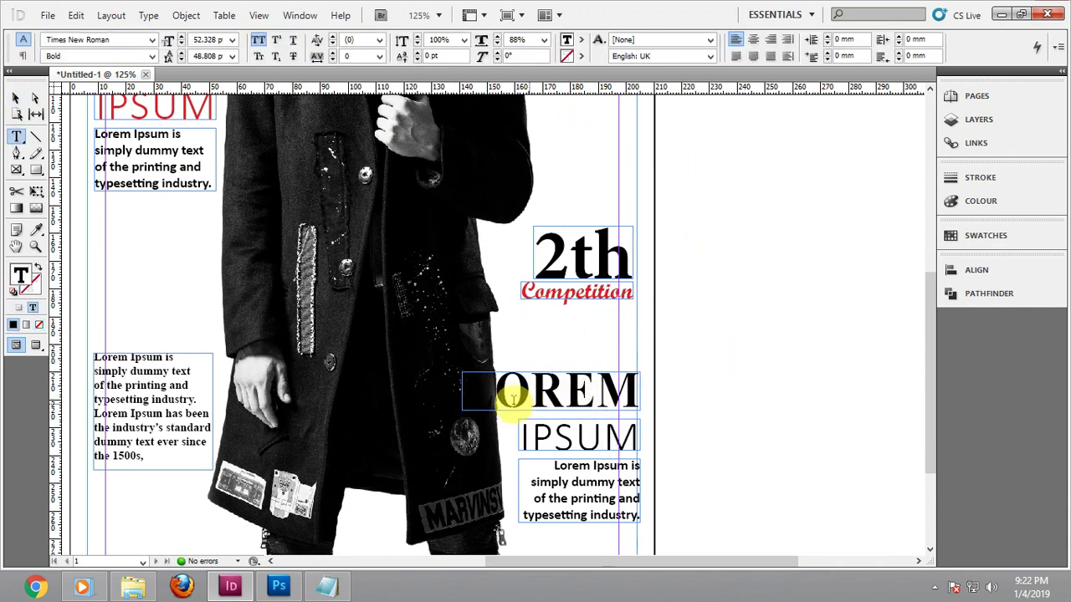
pyautogui.moveTo(500, 402); pyautogui.dragTo(633, 394)
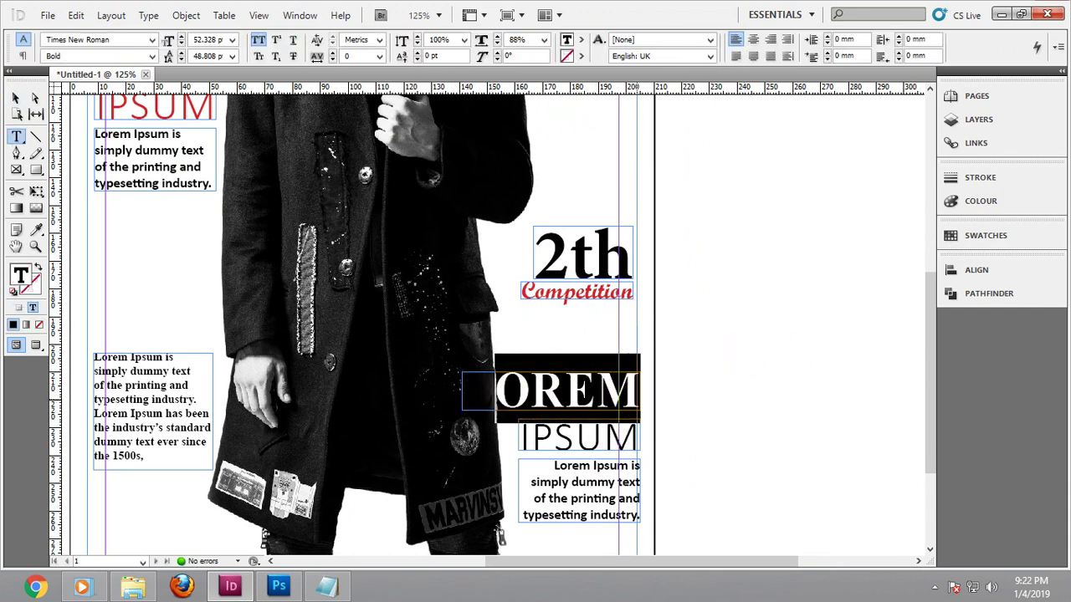
pyautogui.press('BackSpace')
pyautogui.click(16, 99)
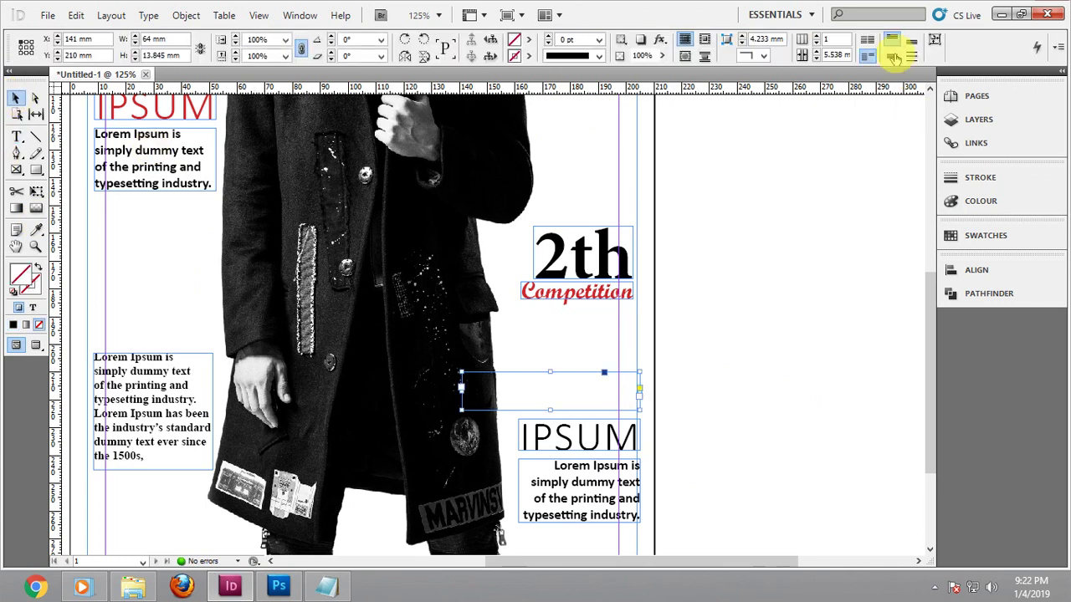
pyautogui.click(933, 42)
pyautogui.moveTo(481, 391); pyautogui.dragTo(624, 393)
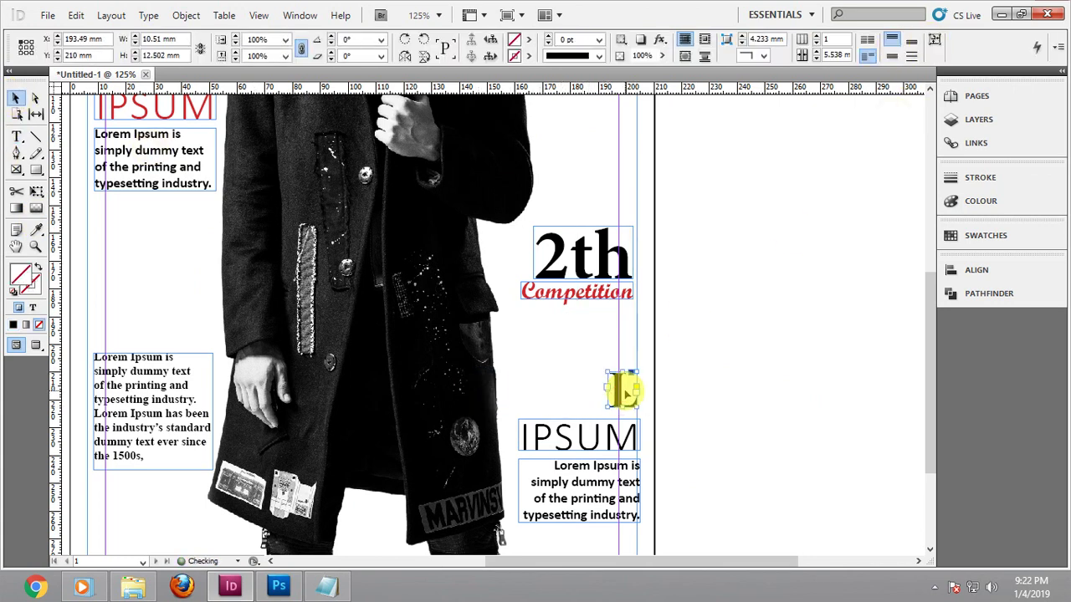
pyautogui.press('Delete')
# Set the black IPSUM heading in Times New Roman Bold and widen its frame to 56 mm to fit the word
pyautogui.doubleClick(586, 447)
pyautogui.hotkey('ctrl', 'a')
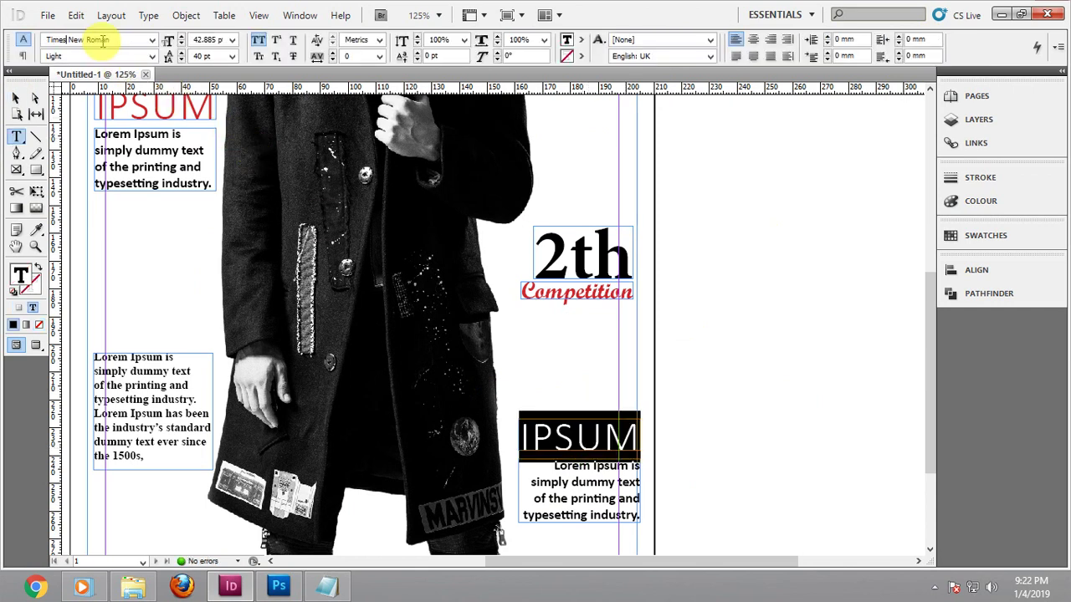
pyautogui.press('Return')
pyautogui.click(151, 56)
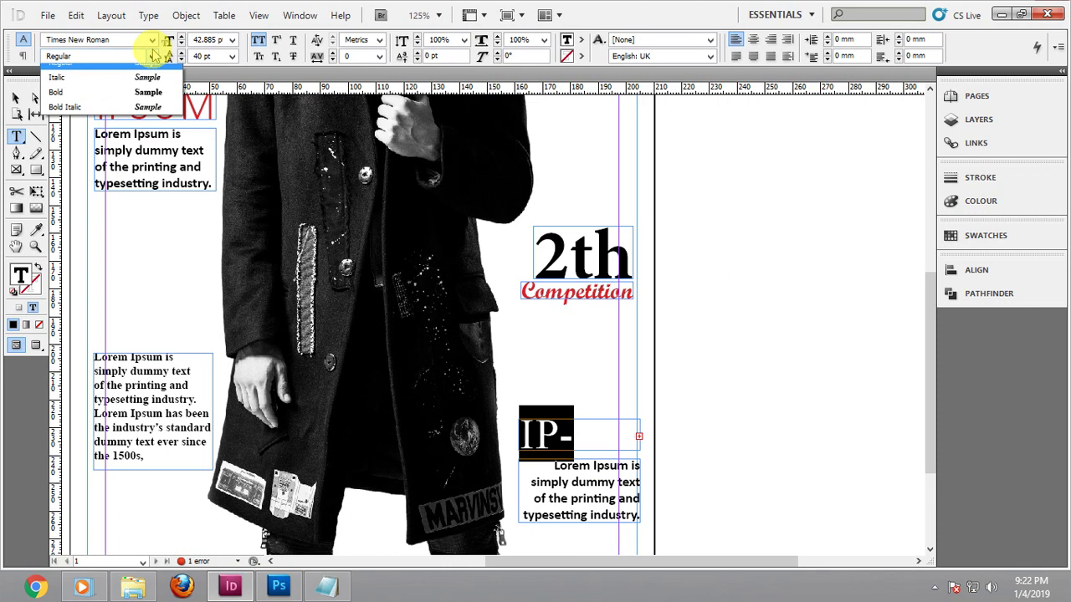
pyautogui.click(142, 101)
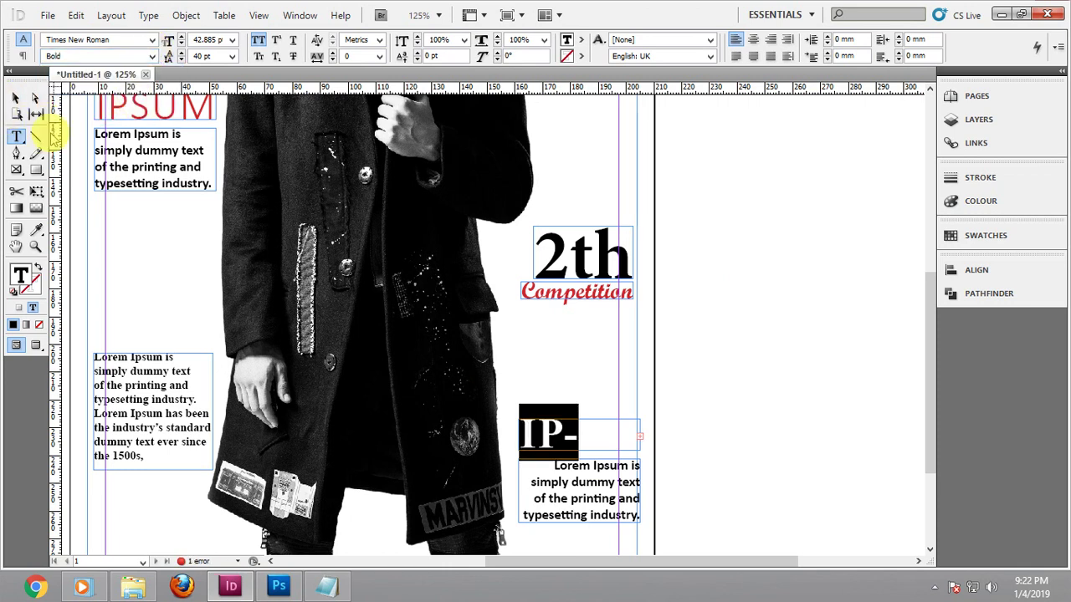
pyautogui.click(15, 101)
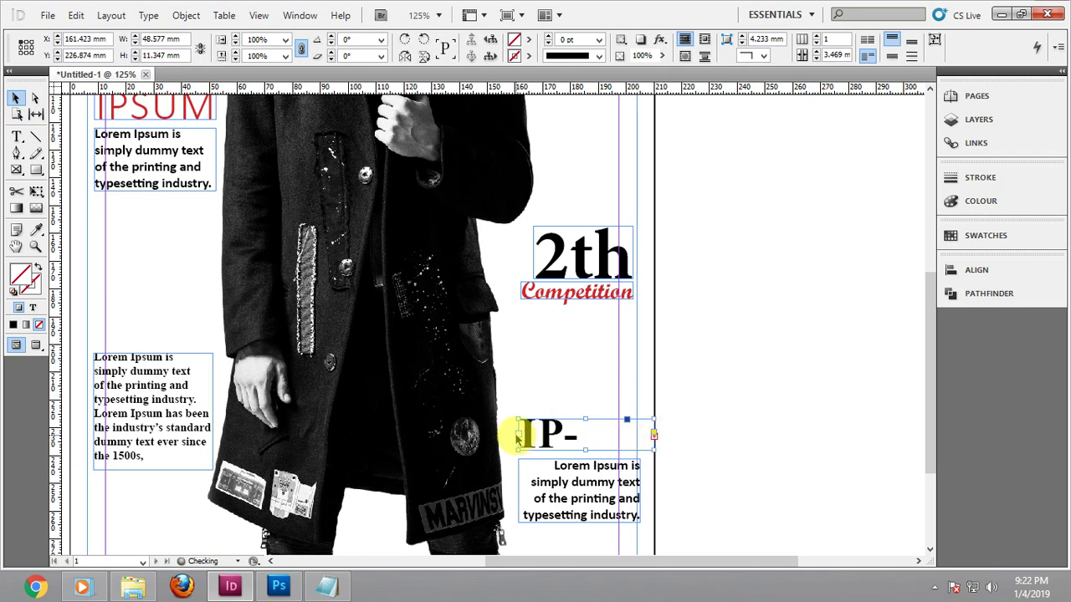
pyautogui.moveTo(516, 436); pyautogui.dragTo(494, 433)
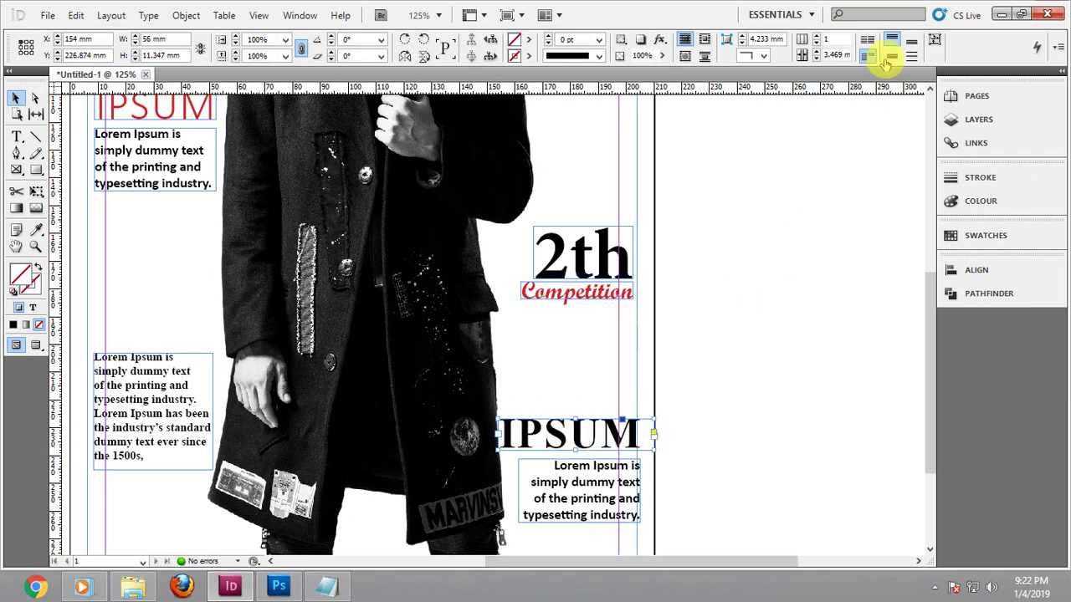
# Align the right edges of the black IPSUM heading and the paragraph below it
pyautogui.keyDown('shift'); pyautogui.click(628, 490); pyautogui.keyUp('shift')
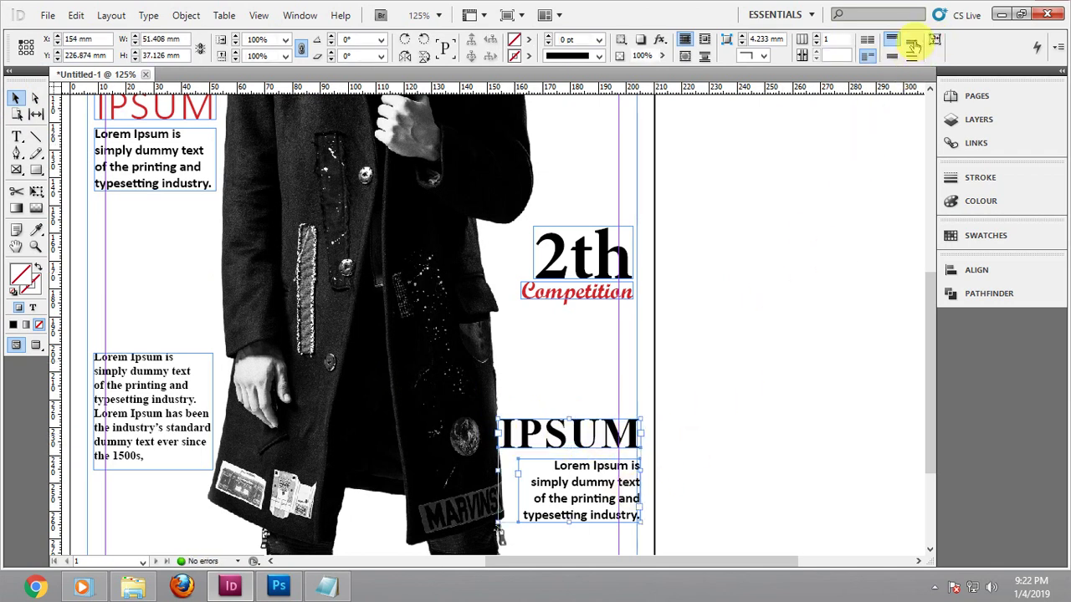
pyautogui.click(973, 270)
pyautogui.click(838, 294)
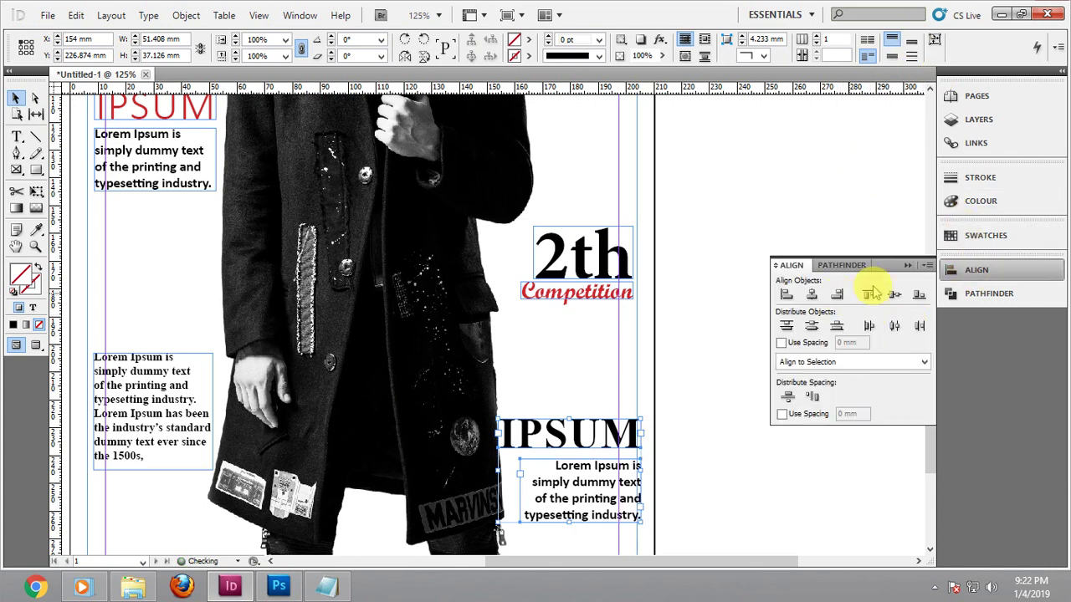
pyautogui.click(907, 266)
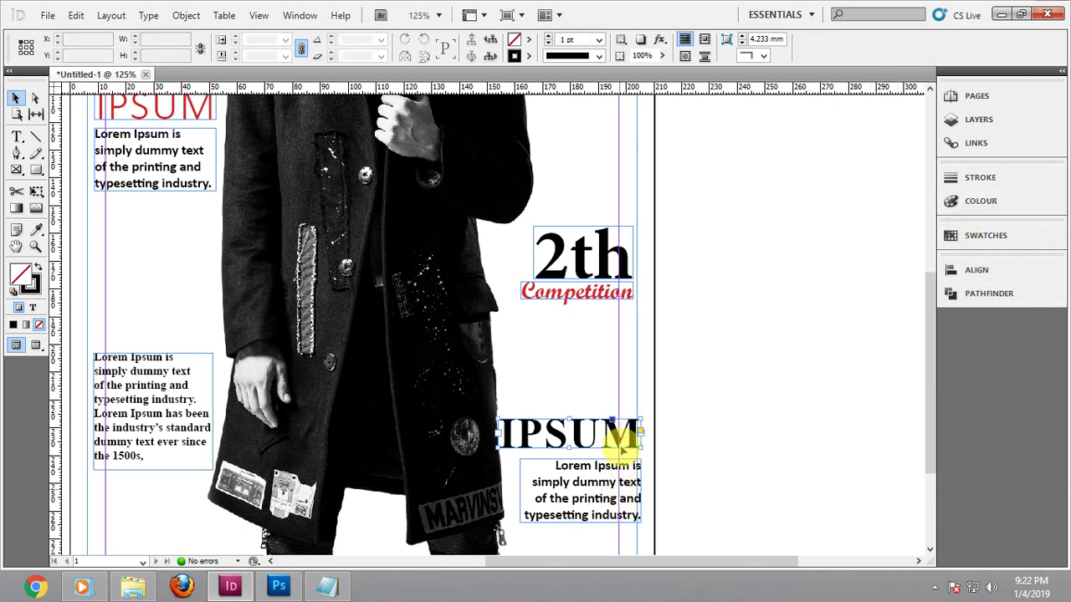
# Move the IPSUM heading and paragraph left to line up with the Competition text's right edge, and shrink the heading slightly
pyautogui.moveTo(619, 433); pyautogui.dragTo(612, 433)
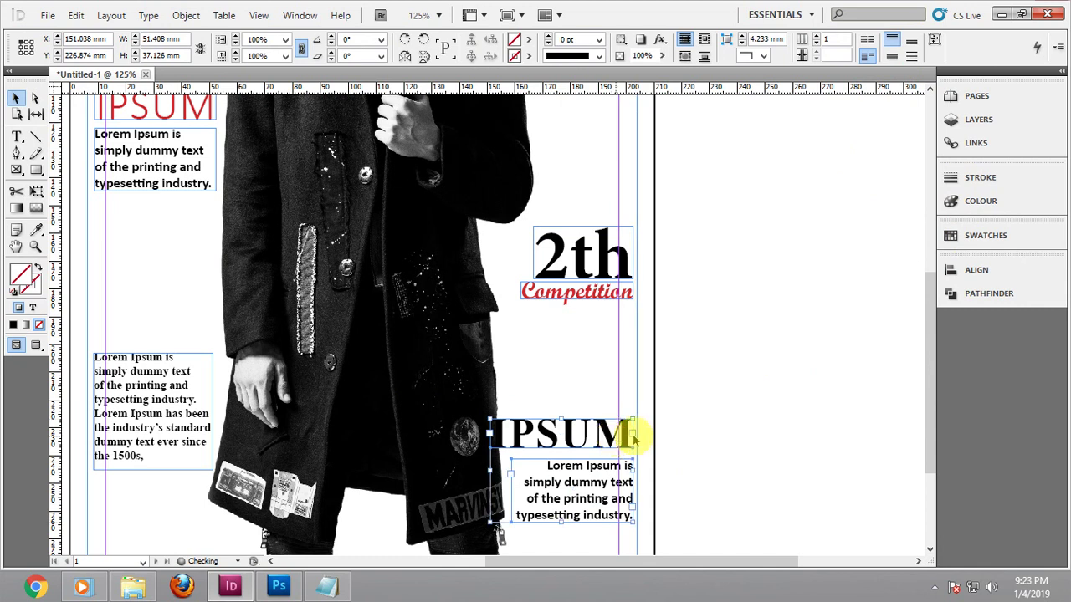
pyautogui.click(609, 434)
pyautogui.moveTo(609, 434); pyautogui.dragTo(626, 436)
# Try justified and left alignment on the paragraph below the black IPSUM heading and return it to right alignment
pyautogui.doubleClick(590, 488)
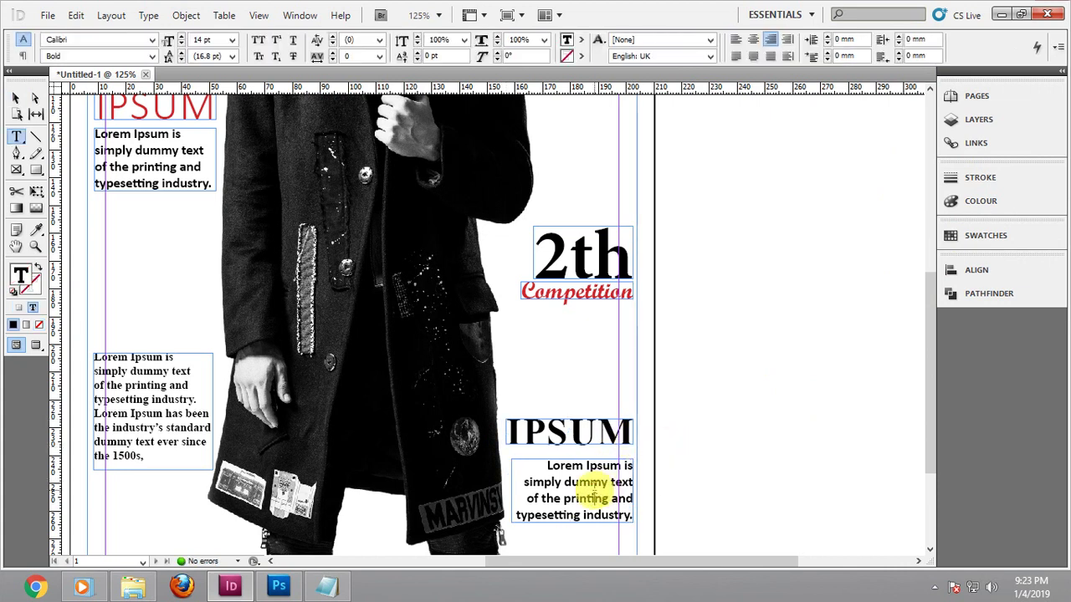
pyautogui.hotkey('ctrl', 'a')
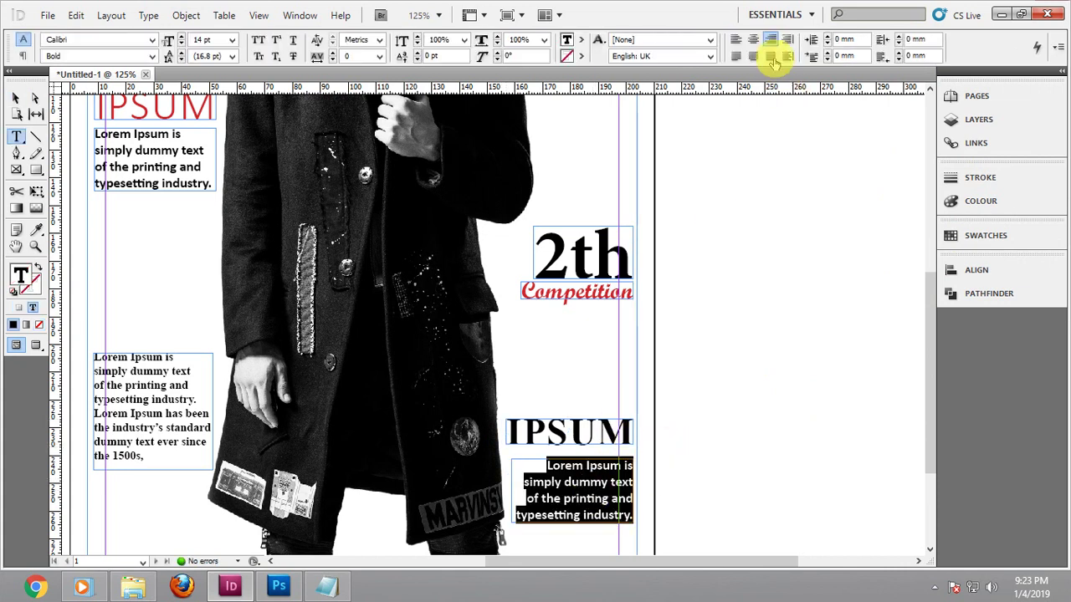
pyautogui.click(738, 57)
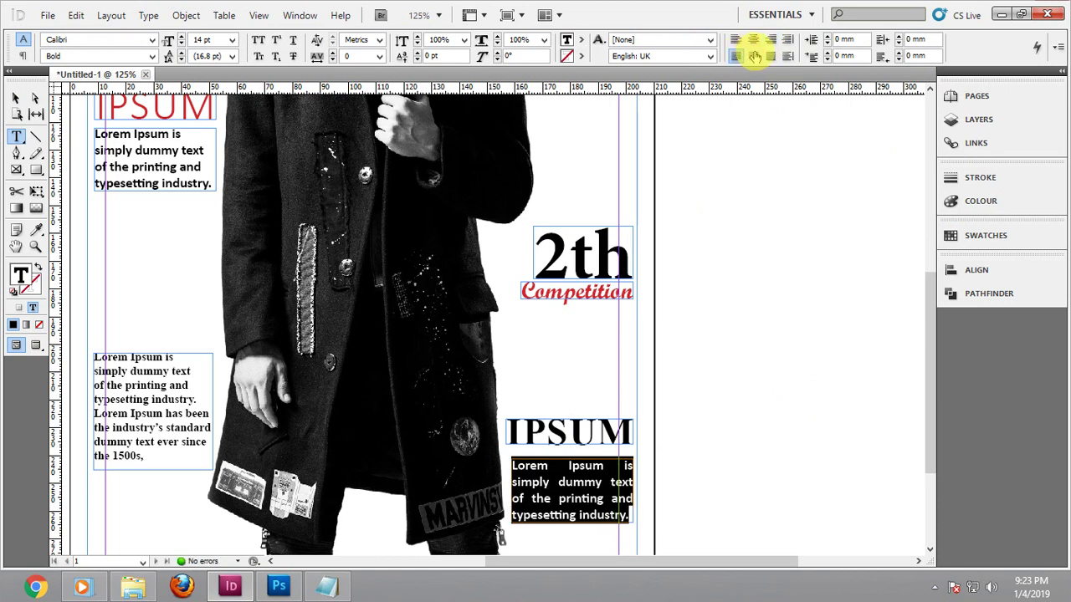
pyautogui.click(755, 56)
pyautogui.click(772, 56)
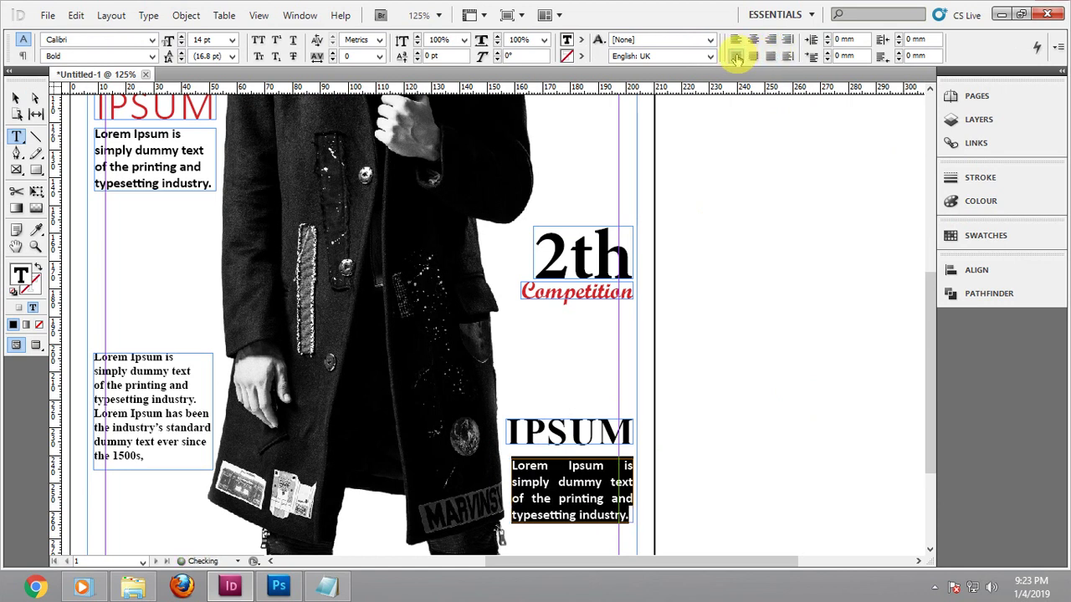
pyautogui.click(736, 40)
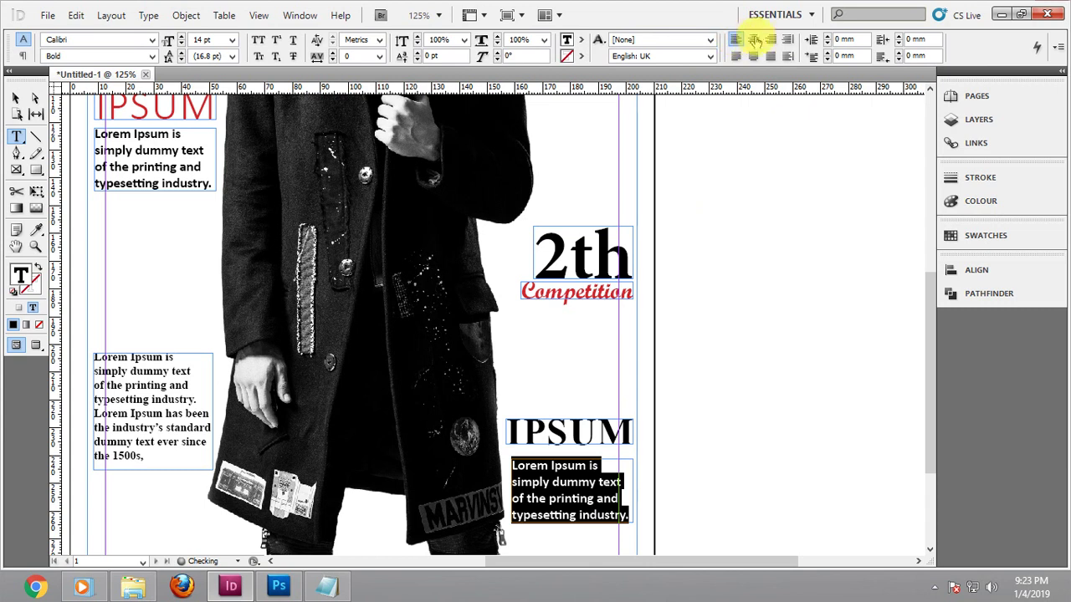
pyautogui.click(771, 40)
pyautogui.click(15, 98)
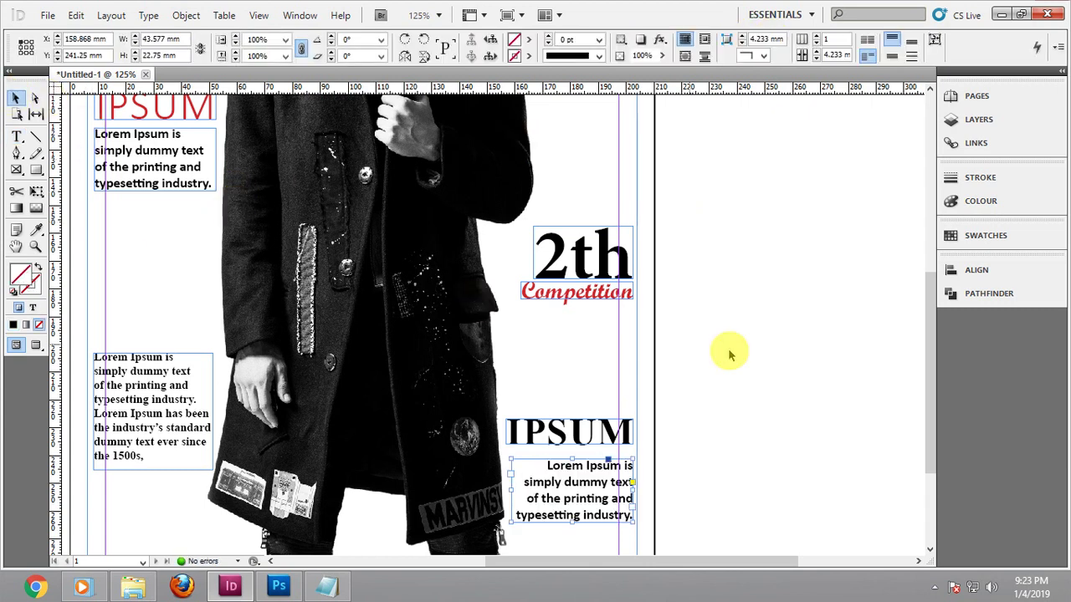
# Draw a horizontal line about 46 mm long between the black IPSUM heading and the paragraph below it
pyautogui.click(701, 318)
pyautogui.moveTo(701, 318); pyautogui.dragTo(837, 227)
pyautogui.scroll(3, 759, 352)
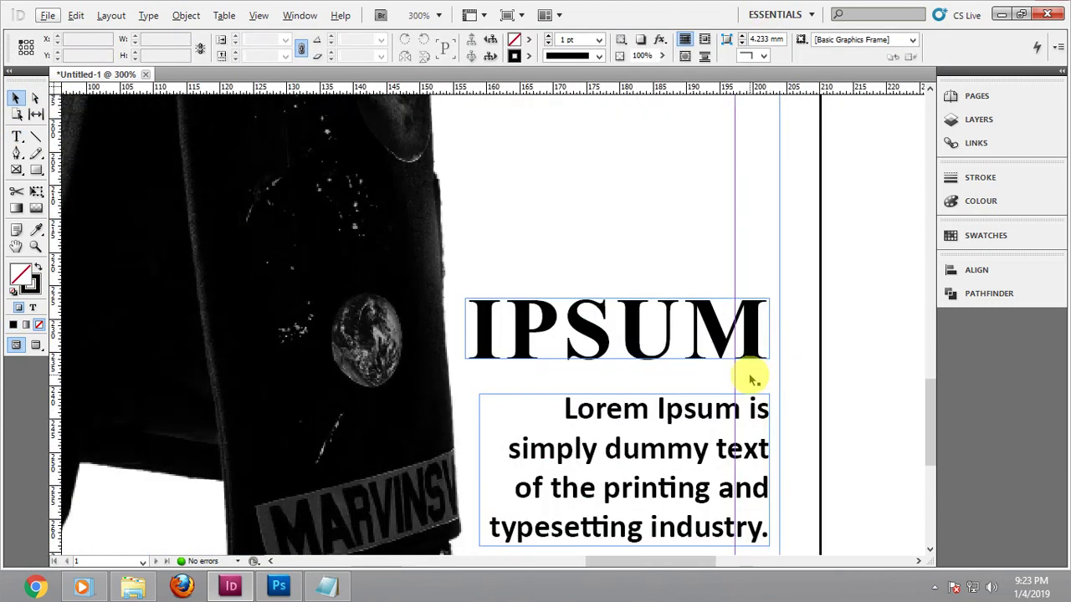
pyautogui.click(36, 136)
pyautogui.moveTo(768, 372); pyautogui.dragTo(469, 370)
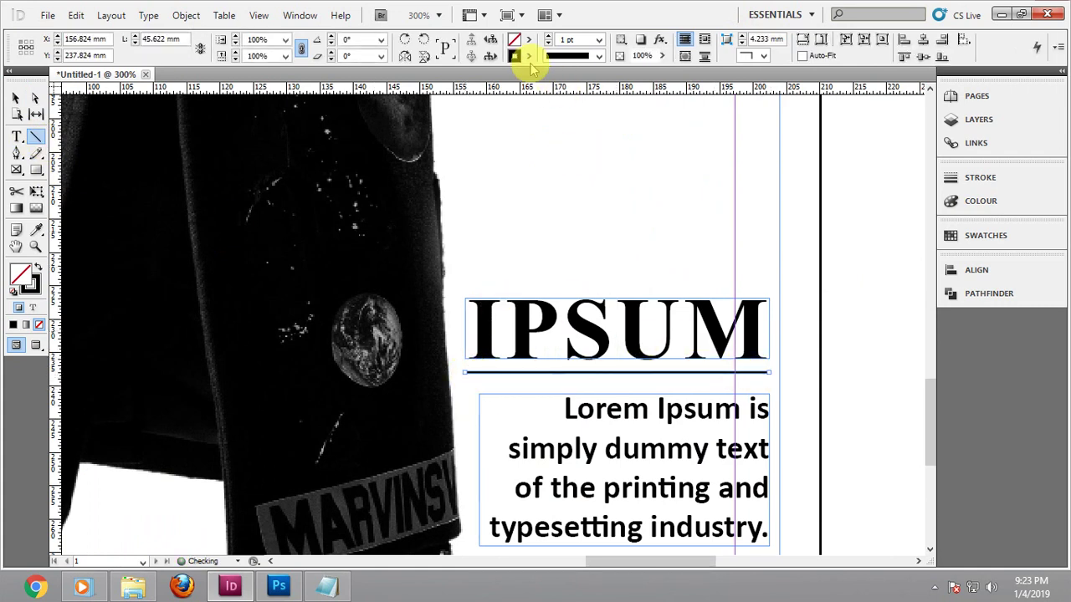
# Give the line under the black IPSUM heading a 2 pt stroke in red C=15 M=100 Y=100 K=0
pyautogui.click(548, 39)
pyautogui.click(528, 55)
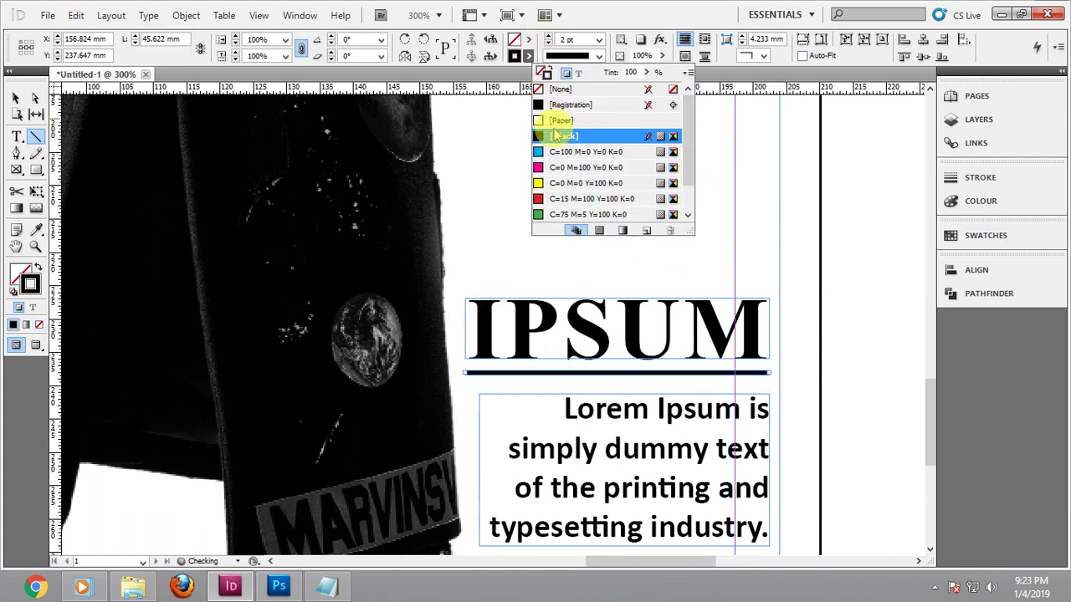
pyautogui.click(559, 199)
pyautogui.click(883, 265)
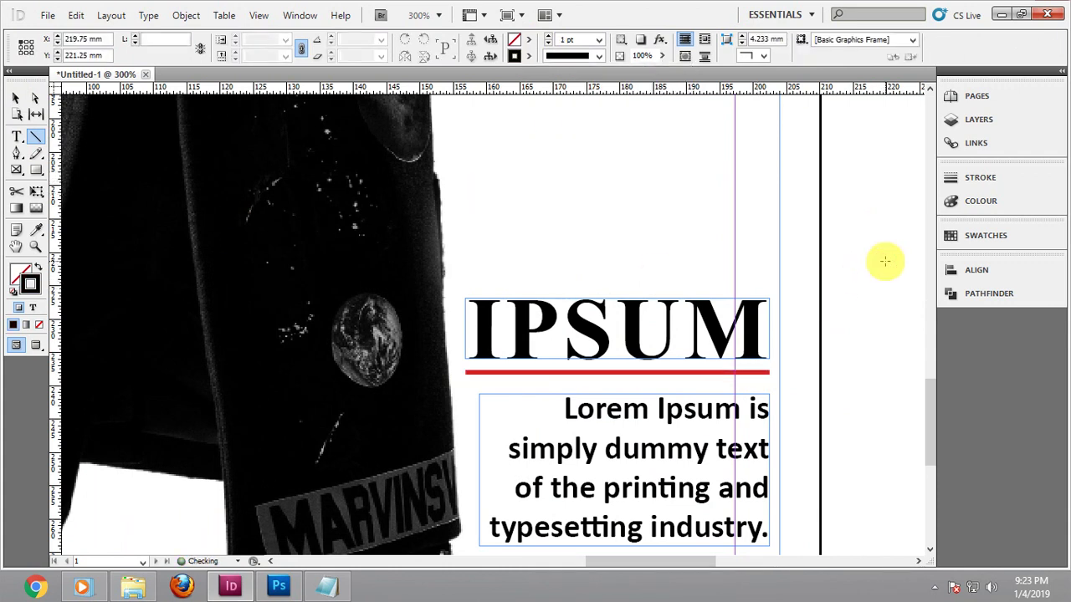
pyautogui.hotkey('ctrl', '0')
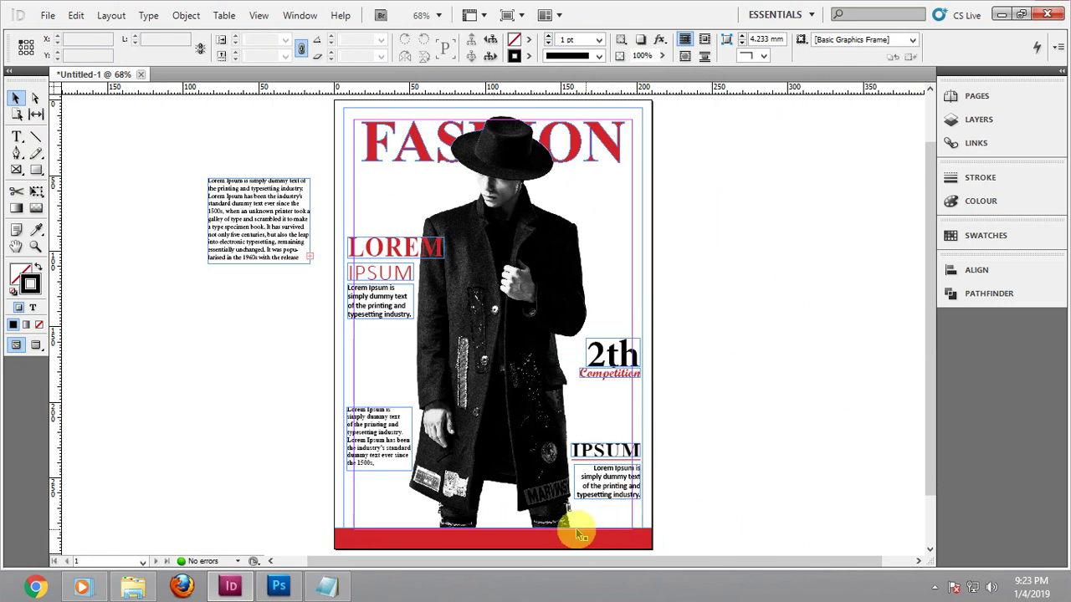
pyautogui.press('w')
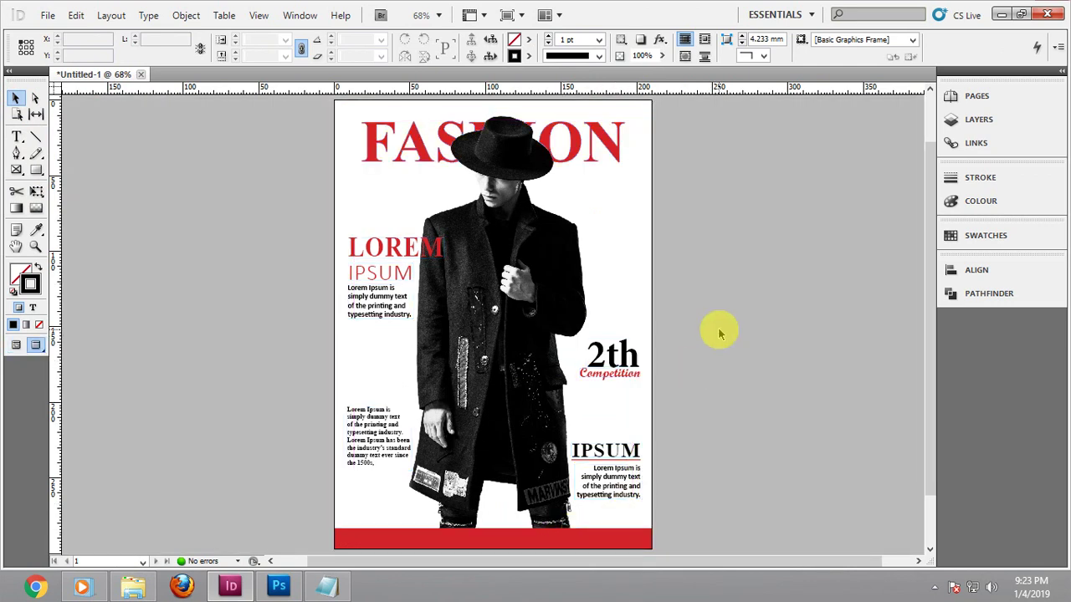
pyautogui.press('w')
pyautogui.hotkey('ctrl', '1')
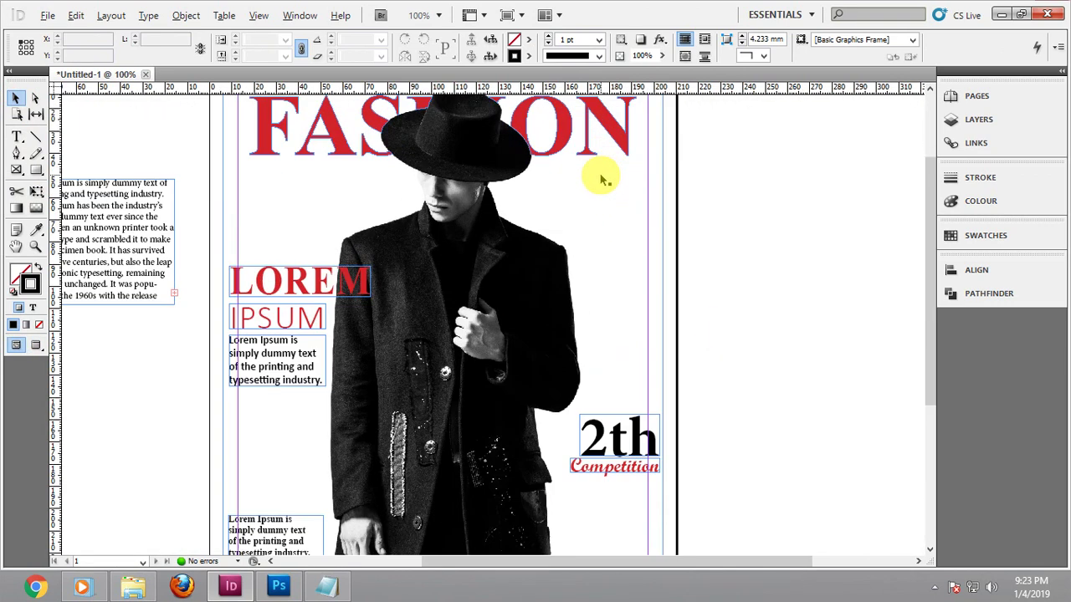
pyautogui.click(316, 282)
pyautogui.keyDown('shift'); pyautogui.click(311, 322); pyautogui.keyUp('shift')
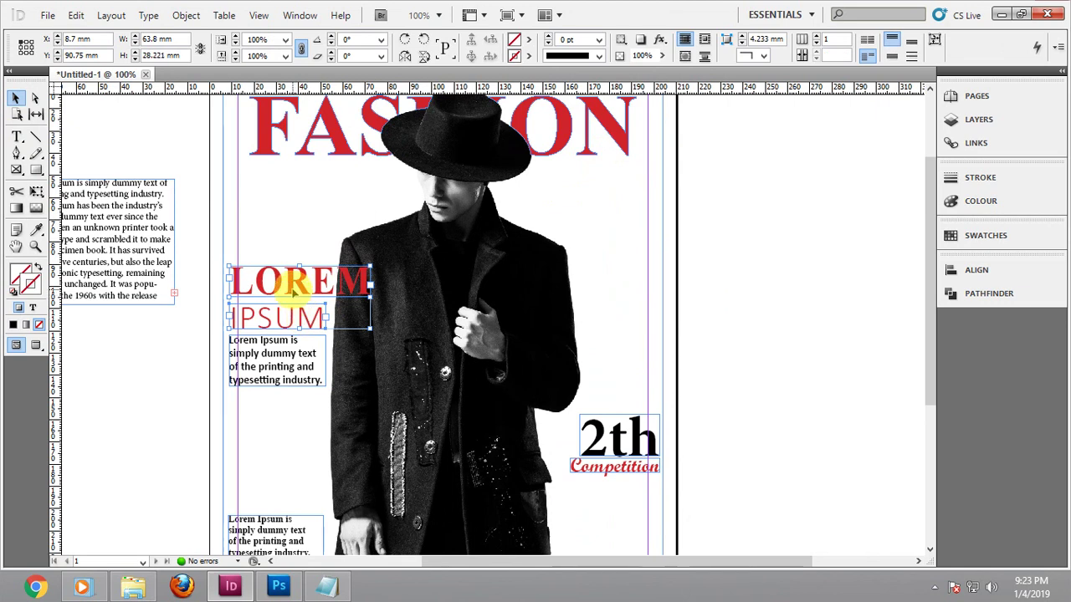
pyautogui.click(678, 151)
pyautogui.scroll(3, 585, 132)
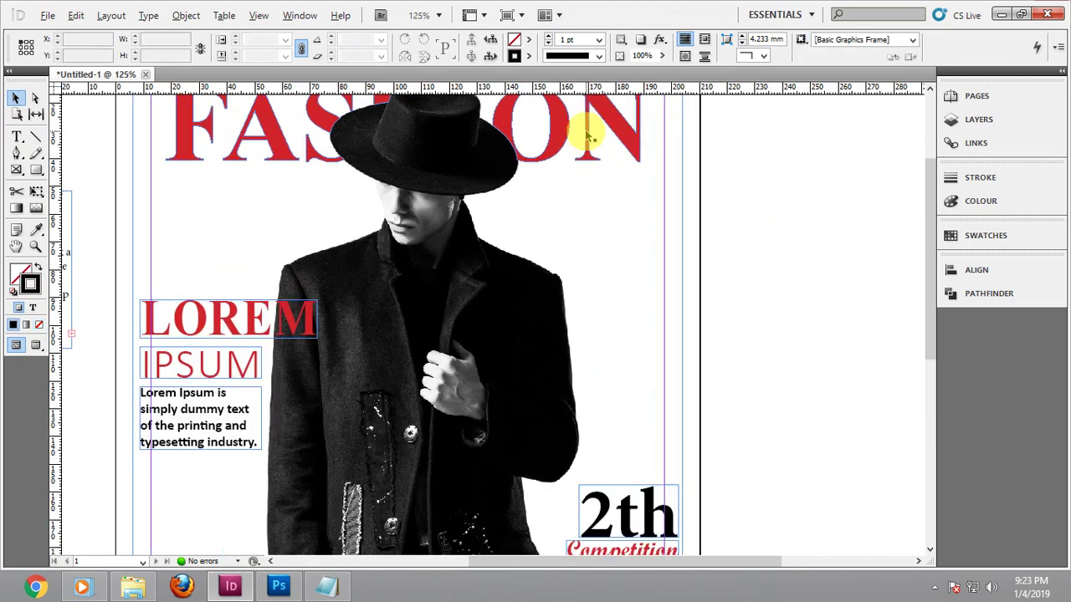
pyautogui.moveTo(150, 429); pyautogui.dragTo(649, 247)
pyautogui.hotkey('ctrl', 'z')
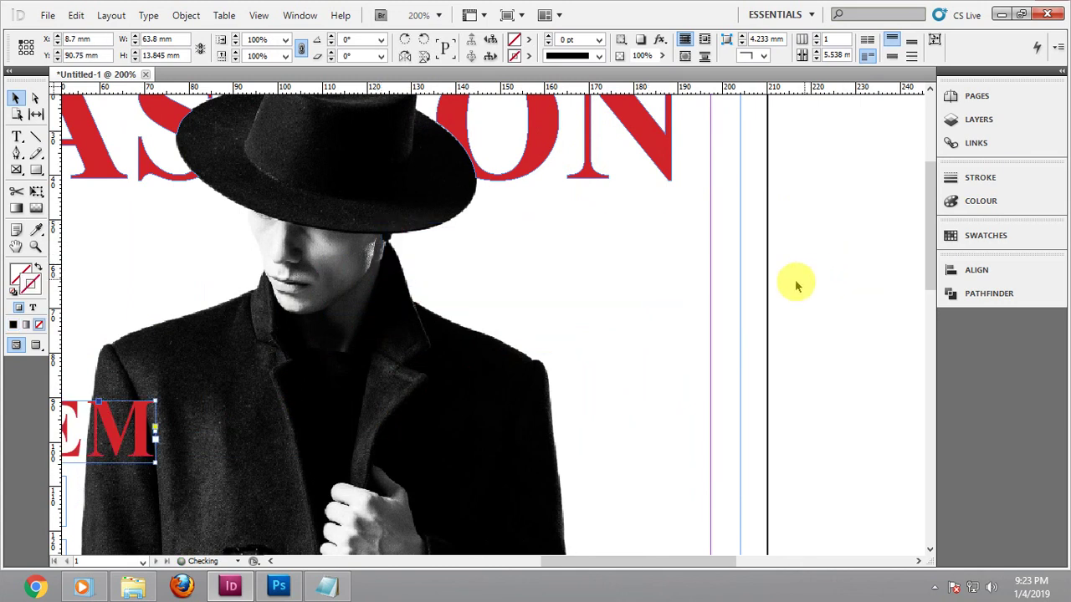
pyautogui.scroll(-3, 599, 297)
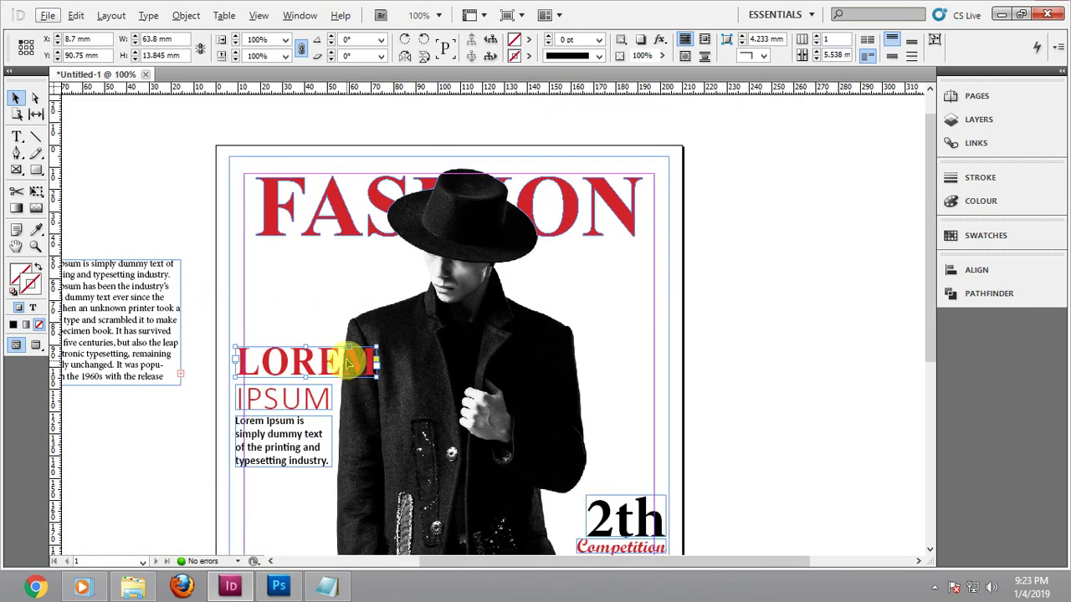
# Place a copy of the red LOREM heading beside the model's face, just below the FASHION title
pyautogui.moveTo(349, 361); pyautogui.dragTo(624, 271)
pyautogui.scroll(3, 625, 271)
pyautogui.moveTo(645, 311); pyautogui.dragTo(636, 310)
# Shrink the copied LOREM heading below the FASHION title to about 45 mm wide
pyautogui.hotkey('ctrl', ',')
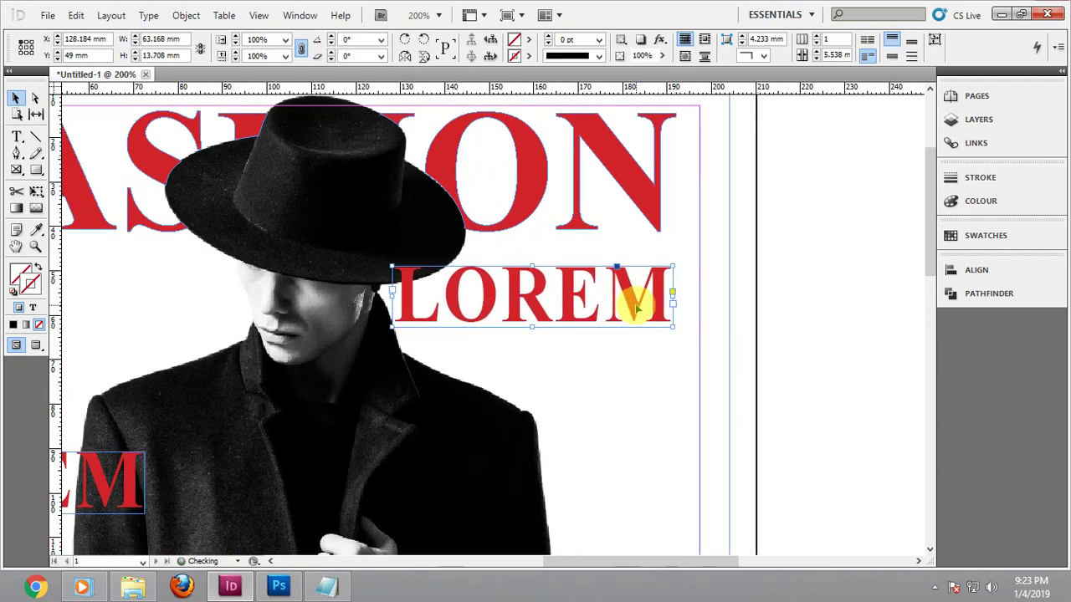
pyautogui.hotkey('ctrl', ',')
pyautogui.hotkey('ctrl', ',')
pyautogui.hotkey('ctrl', ',')
pyautogui.hotkey('ctrl', ',')
pyautogui.hotkey('ctrl', ',')
pyautogui.hotkey('ctrl', ',')
pyautogui.hotkey('ctrl', ',')
pyautogui.hotkey('ctrl', ',')
pyautogui.hotkey('ctrl', ',')
pyautogui.hotkey('ctrl', ',')
pyautogui.hotkey('ctrl', ',')
pyautogui.hotkey('ctrl', ',')
pyautogui.hotkey('ctrl', ',')
pyautogui.hotkey('ctrl', ',')
pyautogui.hotkey('ctrl', ',')
pyautogui.hotkey('ctrl', ',')
pyautogui.hotkey('ctrl', ',')
pyautogui.hotkey('ctrl', ',')
pyautogui.hotkey('ctrl', ',')
pyautogui.hotkey('ctrl', ',')
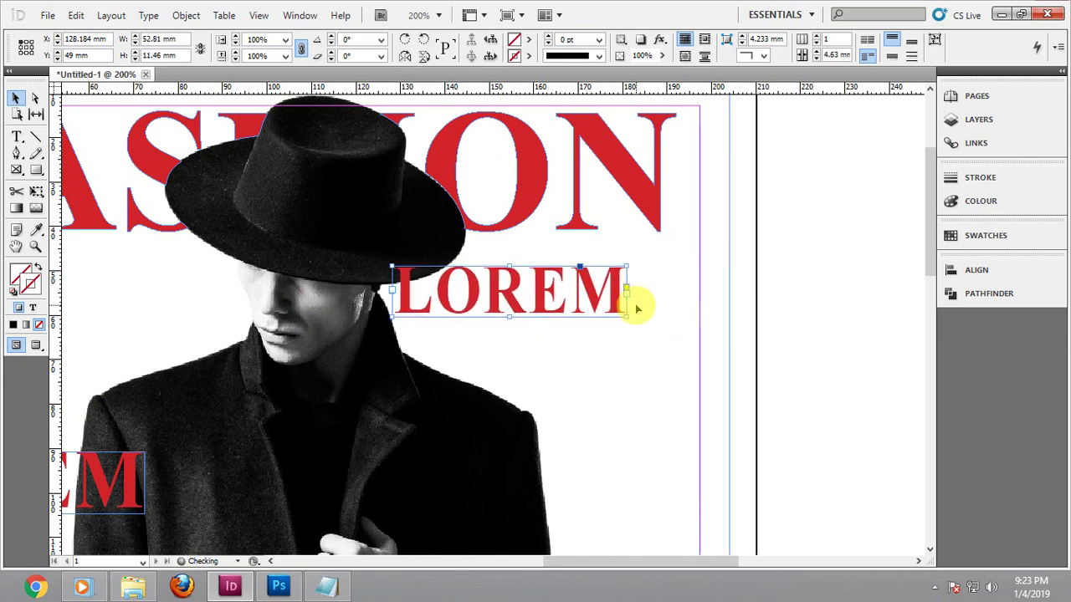
pyautogui.hotkey('ctrl', ',')
pyautogui.hotkey('ctrl', ',')
pyautogui.hotkey('ctrl', ',')
pyautogui.hotkey('ctrl', ',')
pyautogui.hotkey('ctrl', ',')
pyautogui.hotkey('ctrl', ',')
pyautogui.hotkey('ctrl', ',')
pyautogui.hotkey('ctrl', ',')
pyautogui.hotkey('ctrl', ',')
pyautogui.hotkey('ctrl', ',')
pyautogui.hotkey('ctrl', ',')
pyautogui.hotkey('ctrl', ',')
pyautogui.hotkey('ctrl', ',')
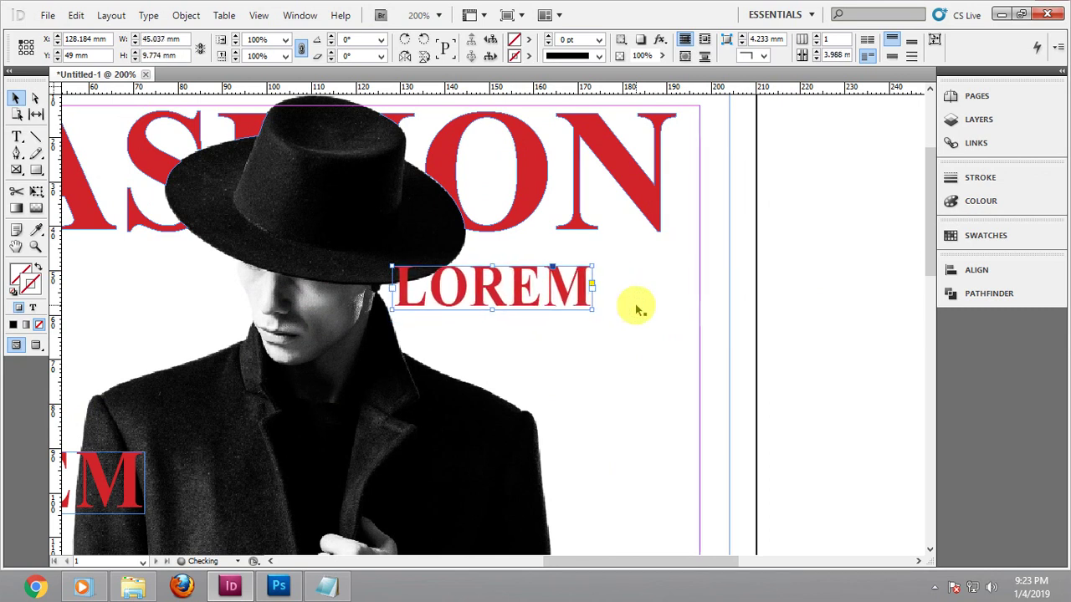
# Turn off All Caps for the copied LOREM heading and replace its text with the person's full name
pyautogui.doubleClick(490, 292)
pyautogui.doubleClick(490, 292)
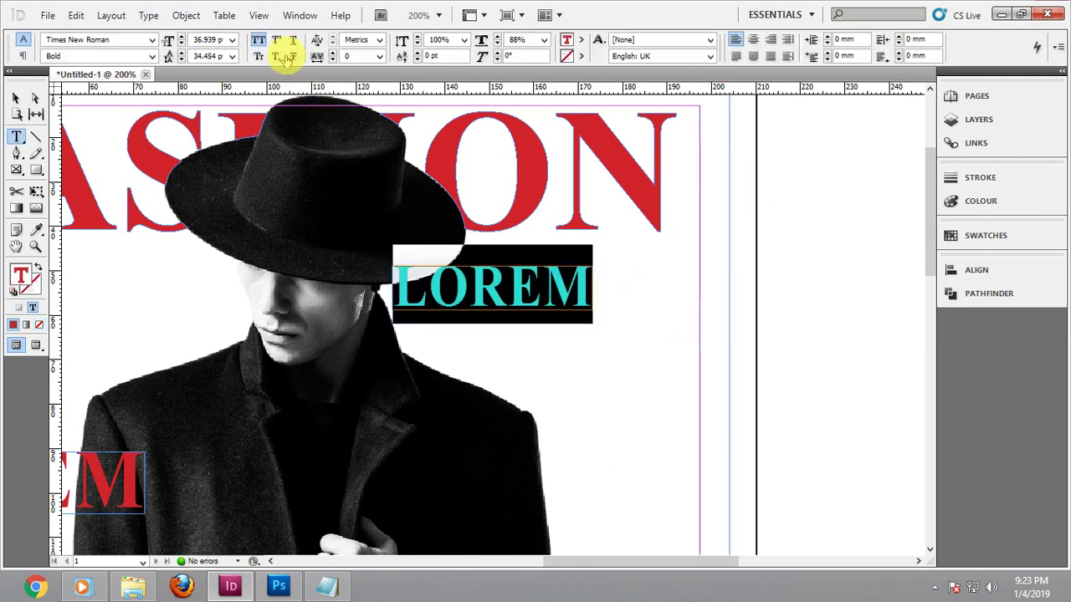
pyautogui.click(257, 40)
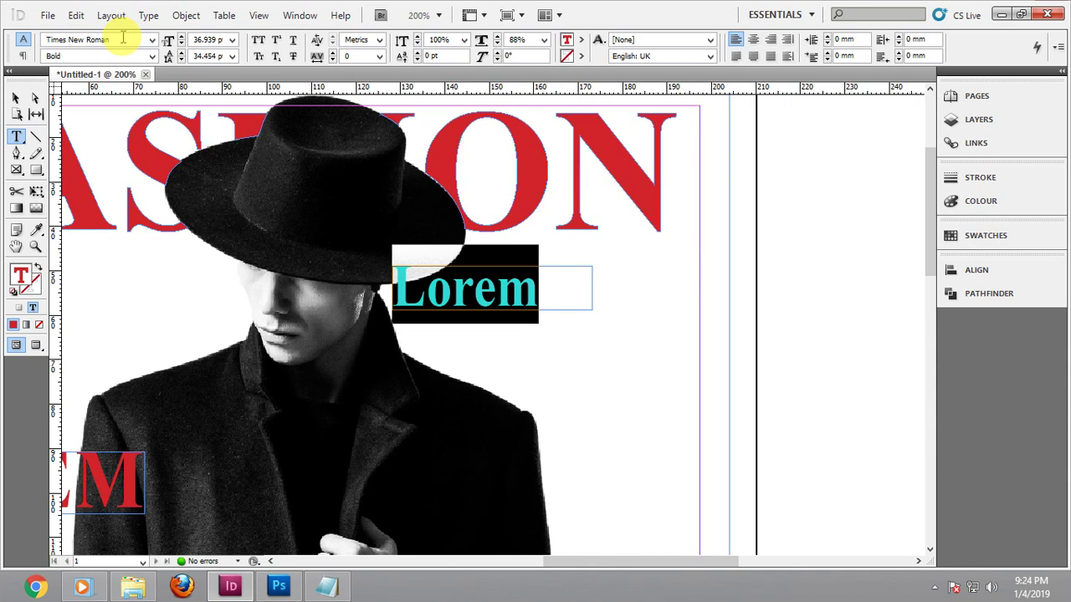
pyautogui.doubleClick(485, 290)
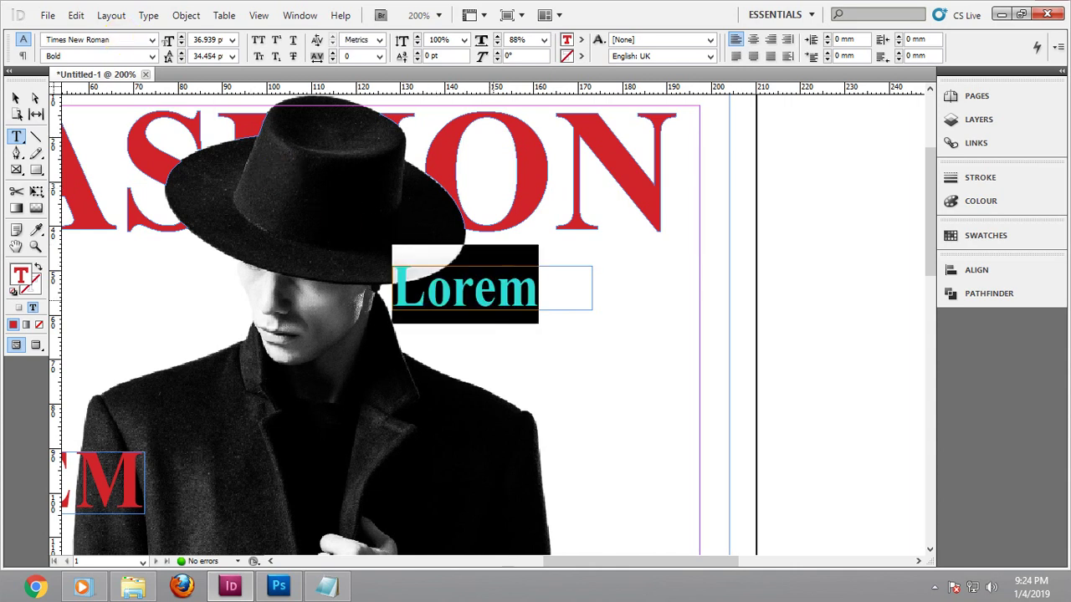
pyautogui.write('Nishant')
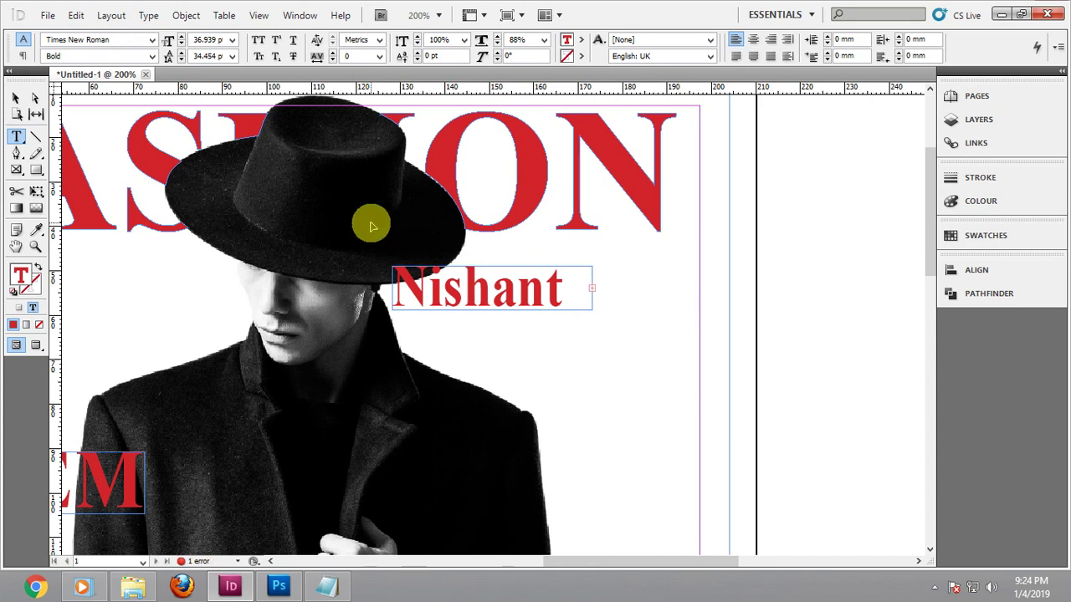
# Set the name text below the FASHION title to 19 pt in the Regular style
pyautogui.hotkey('ctrl', 'a')
pyautogui.click(181, 43)
pyautogui.click(181, 43)
pyautogui.click(181, 43)
pyautogui.click(181, 43)
pyautogui.click(181, 43)
pyautogui.click(181, 43)
pyautogui.click(180, 43)
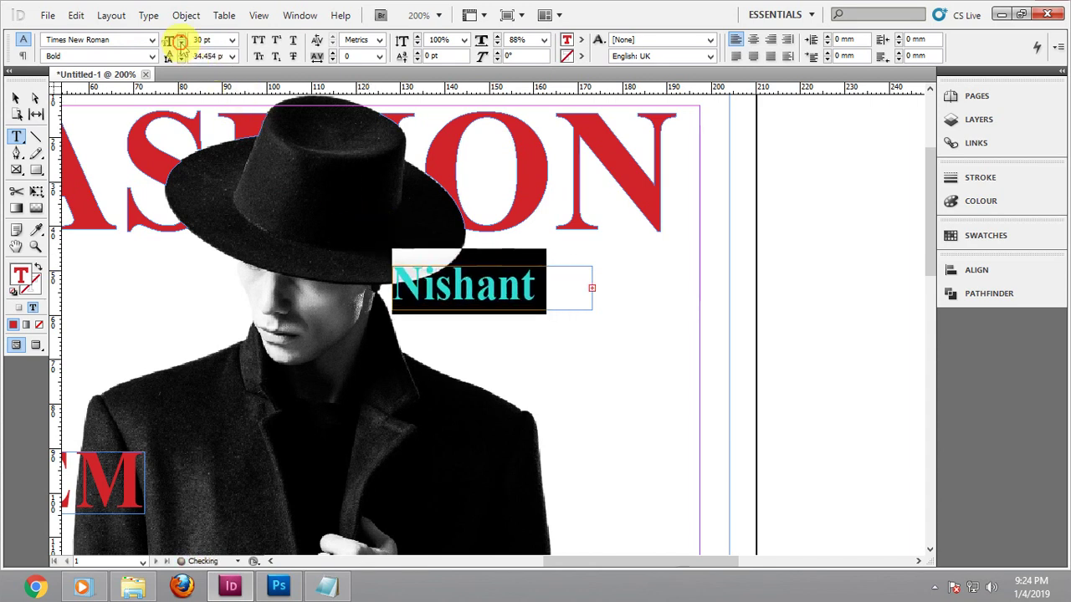
pyautogui.click(181, 42)
pyautogui.click(181, 42)
pyautogui.doubleClick(180, 43)
pyautogui.click(180, 43)
pyautogui.click(181, 42)
pyautogui.click(181, 43)
pyautogui.click(180, 43)
pyautogui.click(181, 43)
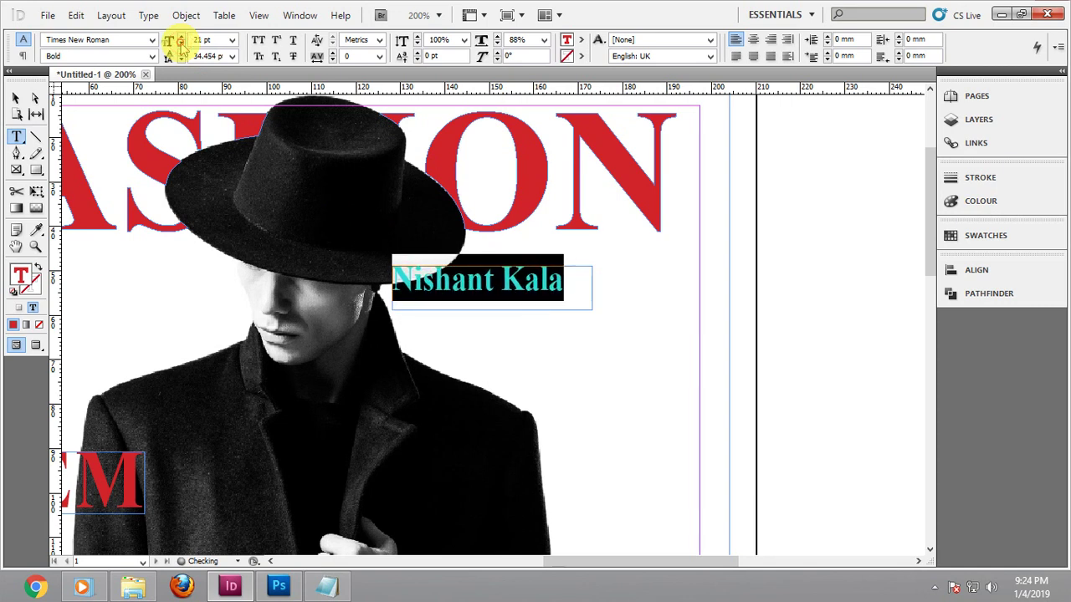
pyautogui.click(180, 43)
pyautogui.click(180, 43)
pyautogui.click(151, 56)
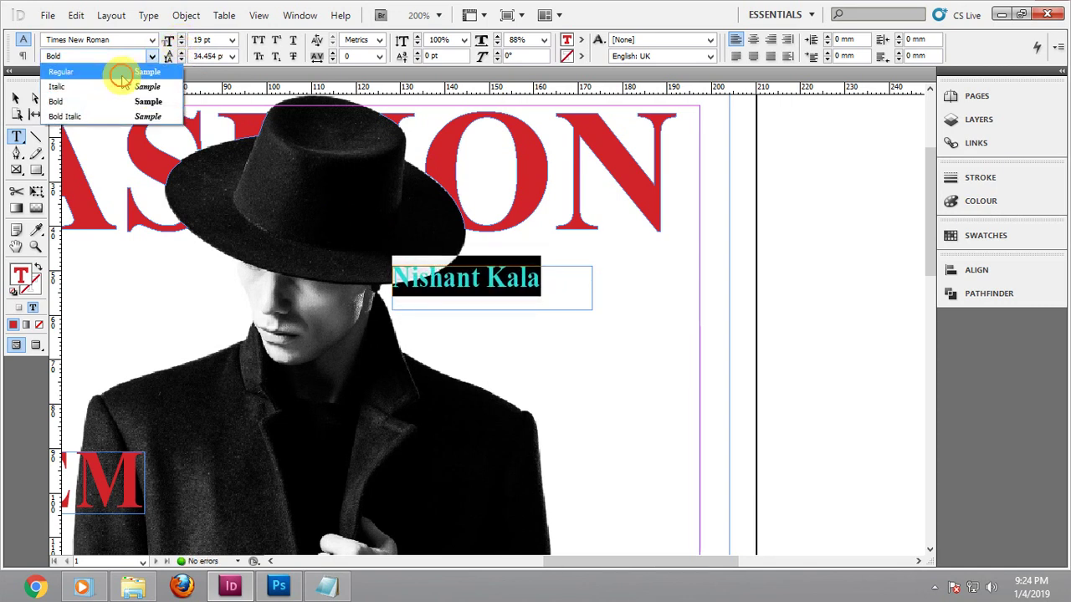
pyautogui.click(120, 71)
# Fit the name's frame to its text and align it with the right end of the FASHION title, directly beneath it
pyautogui.click(17, 98)
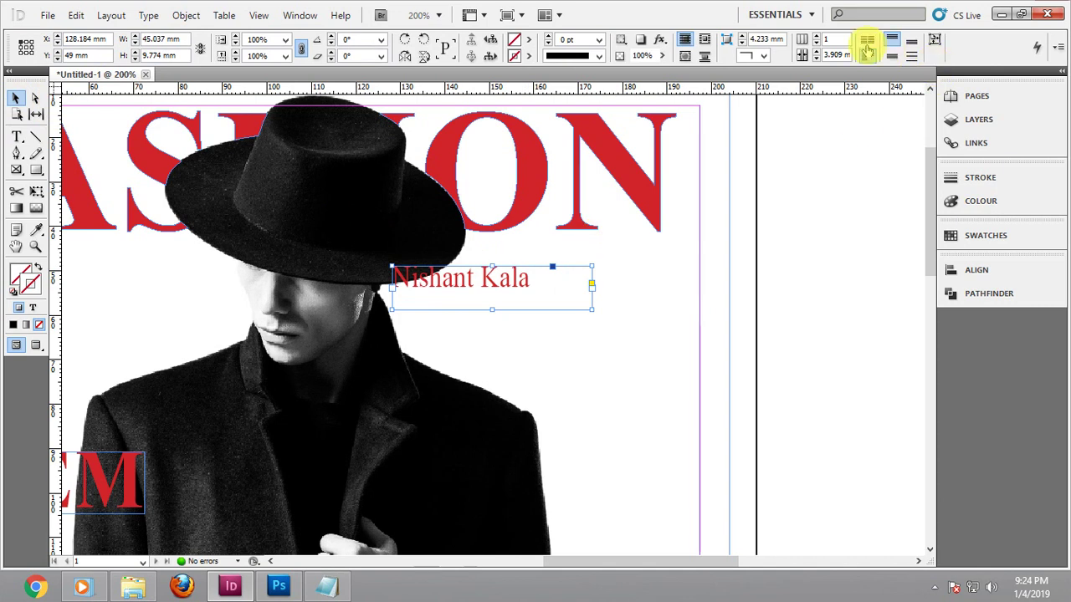
pyautogui.click(935, 42)
pyautogui.moveTo(514, 275); pyautogui.dragTo(675, 263)
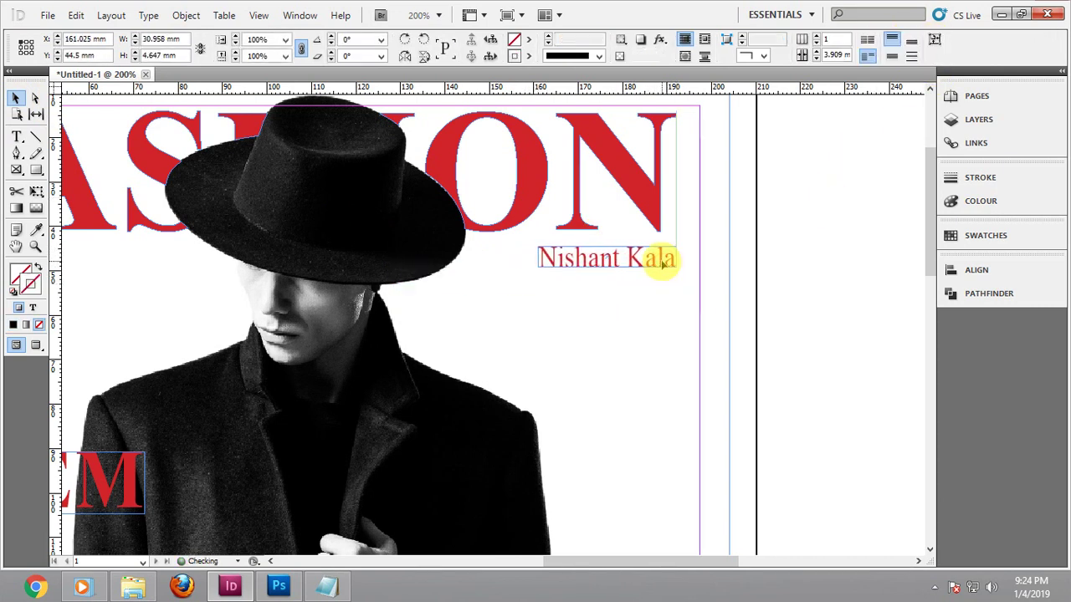
pyautogui.moveTo(537, 258); pyautogui.dragTo(486, 258)
pyautogui.hotkey('ctrl', 'z')
# Delete the person's name placed below the FASHION title
pyautogui.click(819, 241)
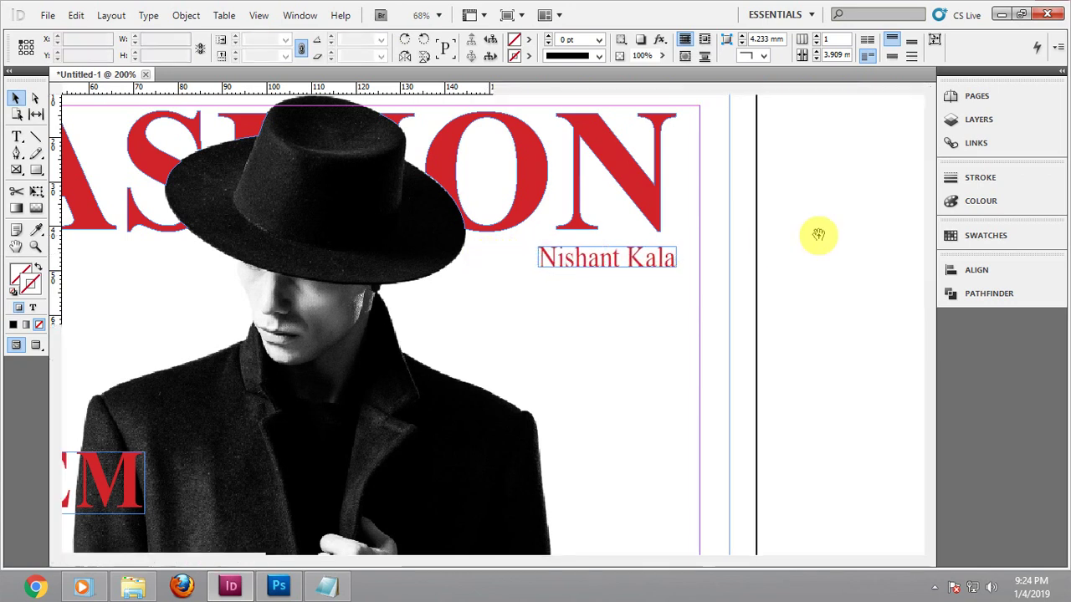
pyautogui.hotkey('shift', 'w')
pyautogui.hotkey('shift', 'w')
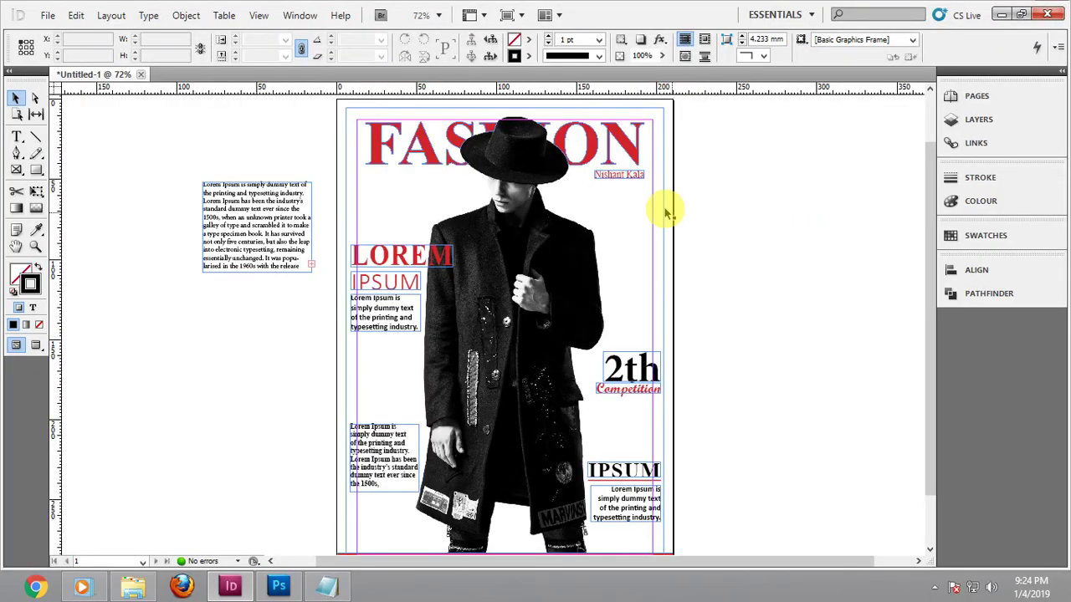
pyautogui.click(631, 178)
pyautogui.hotkey('ctrl', 'shift', 'a')
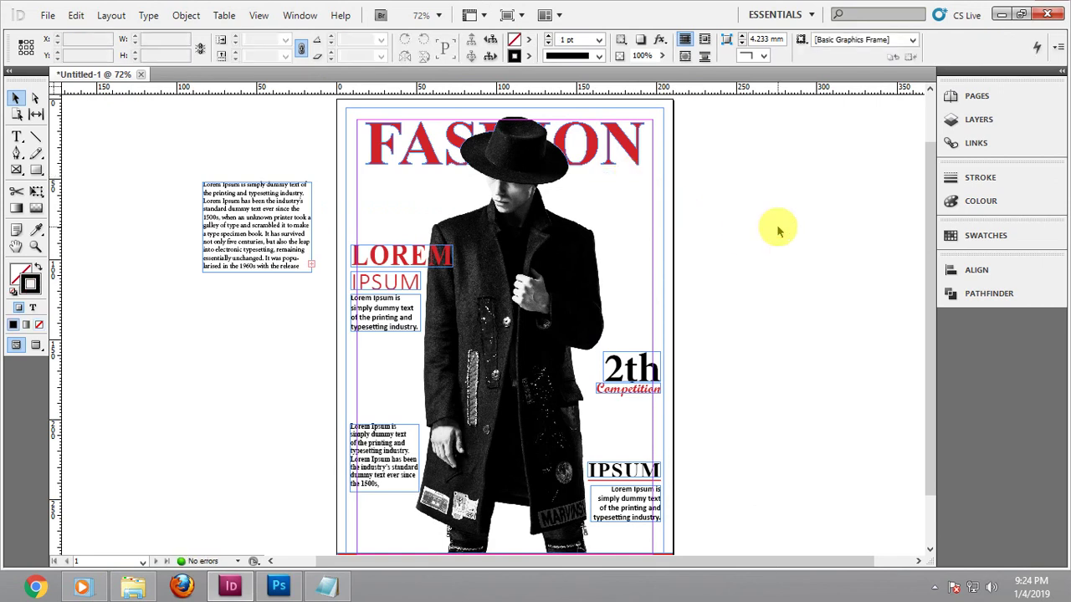
# Place a copy of the red LOREM and IPSUM headings and their paragraph at the model's shoulder, below the FASHION title's right end
pyautogui.press('w')
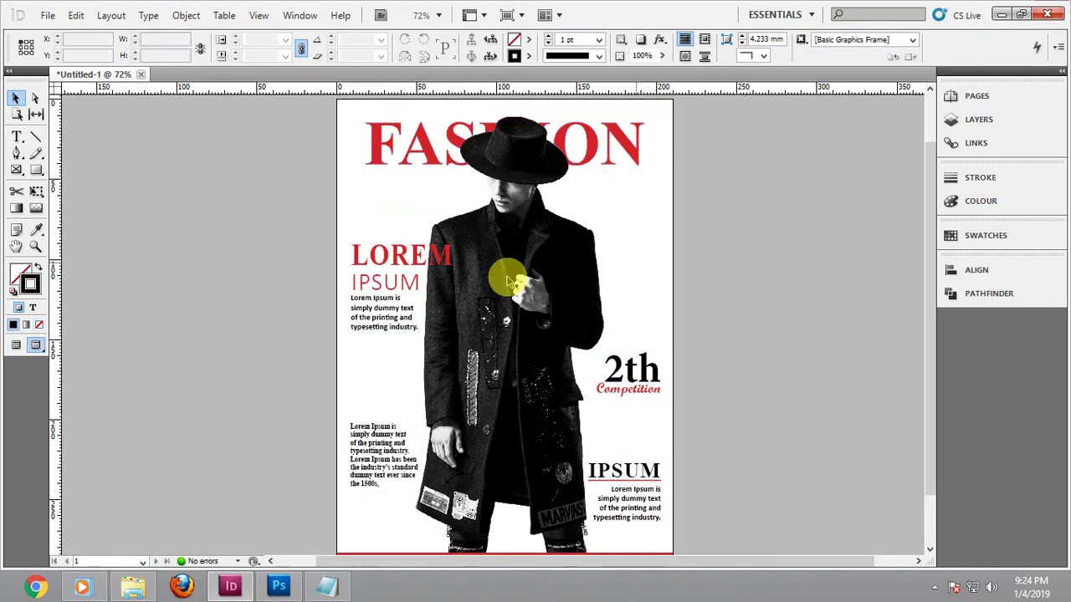
pyautogui.click(372, 249)
pyautogui.keyDown('shift'); pyautogui.click(390, 285); pyautogui.keyUp('shift')
pyautogui.keyDown('shift'); pyautogui.click(390, 304); pyautogui.keyUp('shift')
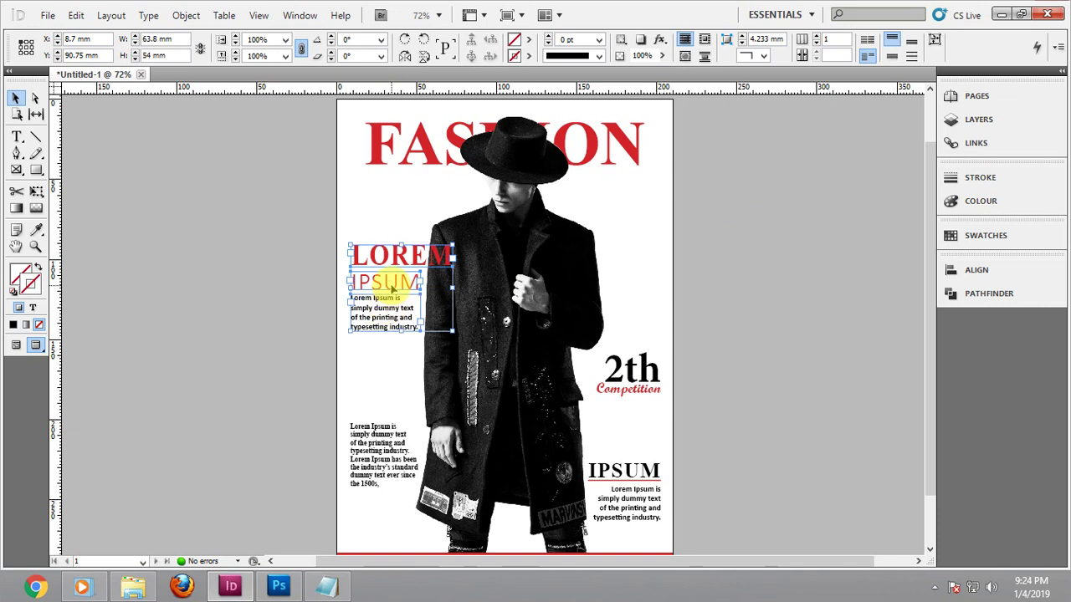
pyautogui.moveTo(390, 304); pyautogui.dragTo(604, 240)
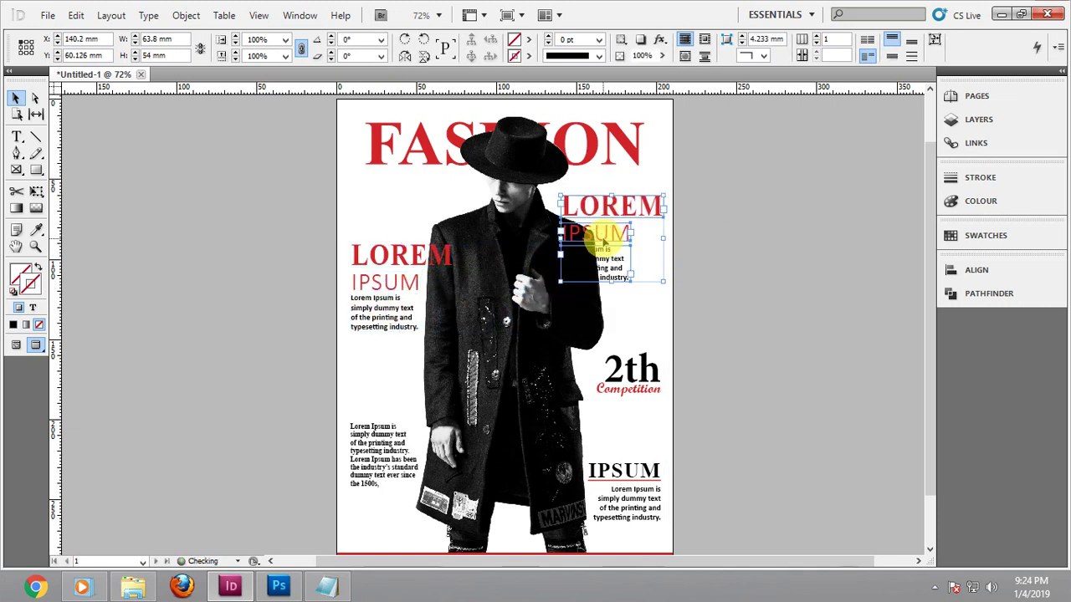
# Scale the copied LOREM and IPSUM headings and paragraph at the model's shoulder down to about 52 mm wide
pyautogui.hotkey('ctrl', ',')
pyautogui.hotkey('ctrl', ',')
pyautogui.hotkey('ctrl', ',')
pyautogui.hotkey('ctrl', ',')
pyautogui.hotkey('ctrl', ',')
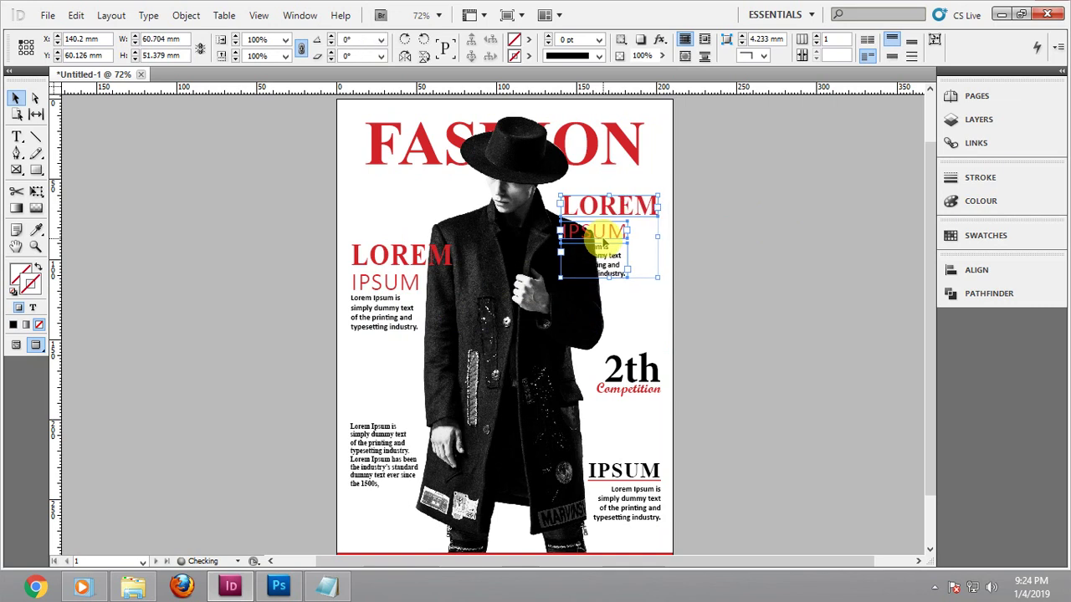
pyautogui.hotkey('ctrl', ',')
pyautogui.hotkey('ctrl', ',')
pyautogui.hotkey('ctrl', ',')
pyautogui.hotkey('ctrl', ',')
pyautogui.hotkey('ctrl', ',')
pyautogui.hotkey('ctrl', ',')
pyautogui.hotkey('ctrl', ',')
pyautogui.hotkey('ctrl', ',')
pyautogui.hotkey('ctrl', ',')
pyautogui.hotkey('ctrl', ',')
pyautogui.hotkey('ctrl', ',')
pyautogui.hotkey('ctrl', ',')
pyautogui.hotkey('ctrl', ',')
pyautogui.hotkey('ctrl', ',')
pyautogui.hotkey('ctrl', ',')
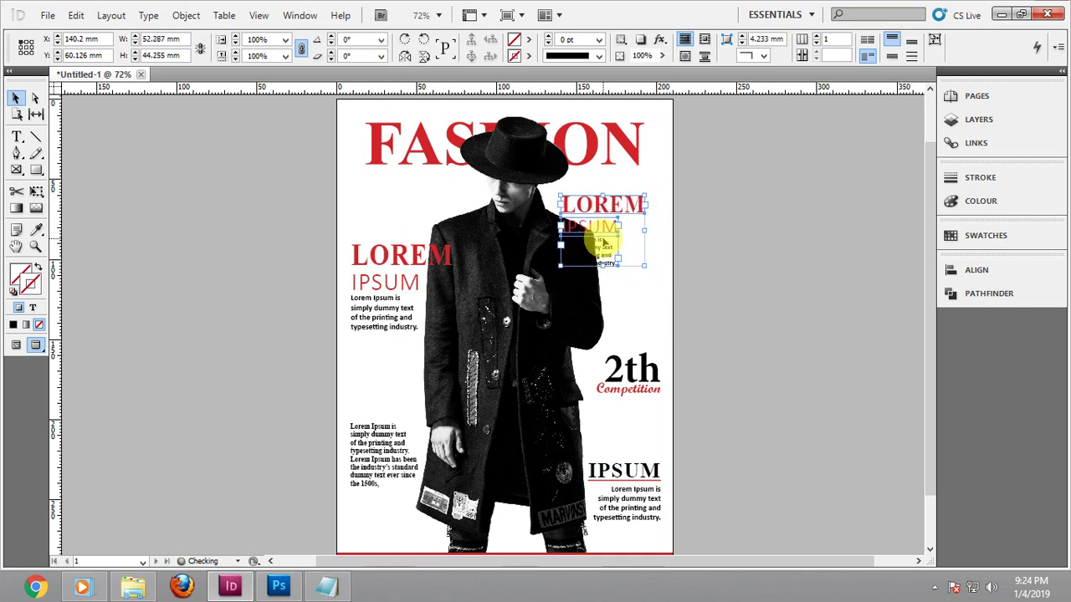
# Align the right edges of the copied LOREM heading, IPSUM heading and paragraph
pyautogui.doubleClick(607, 242)
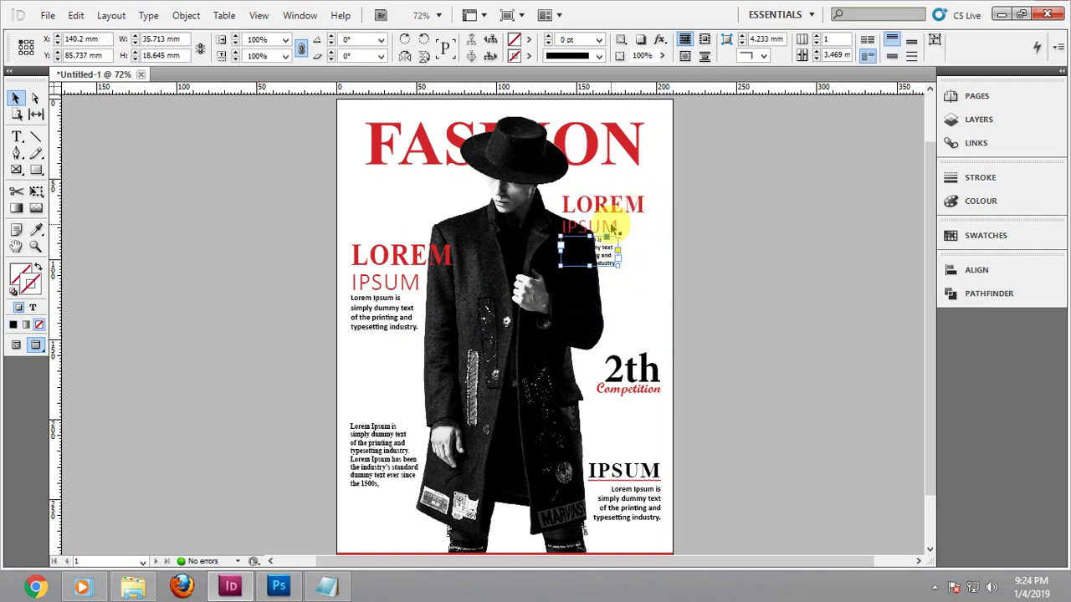
pyautogui.click(625, 209)
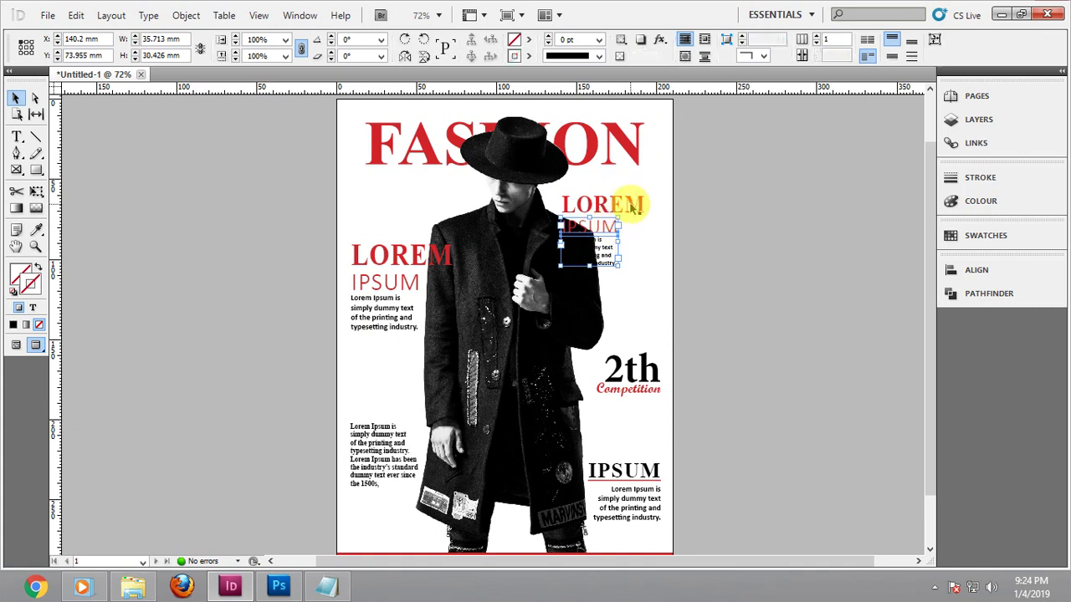
pyautogui.click(987, 273)
pyautogui.click(836, 295)
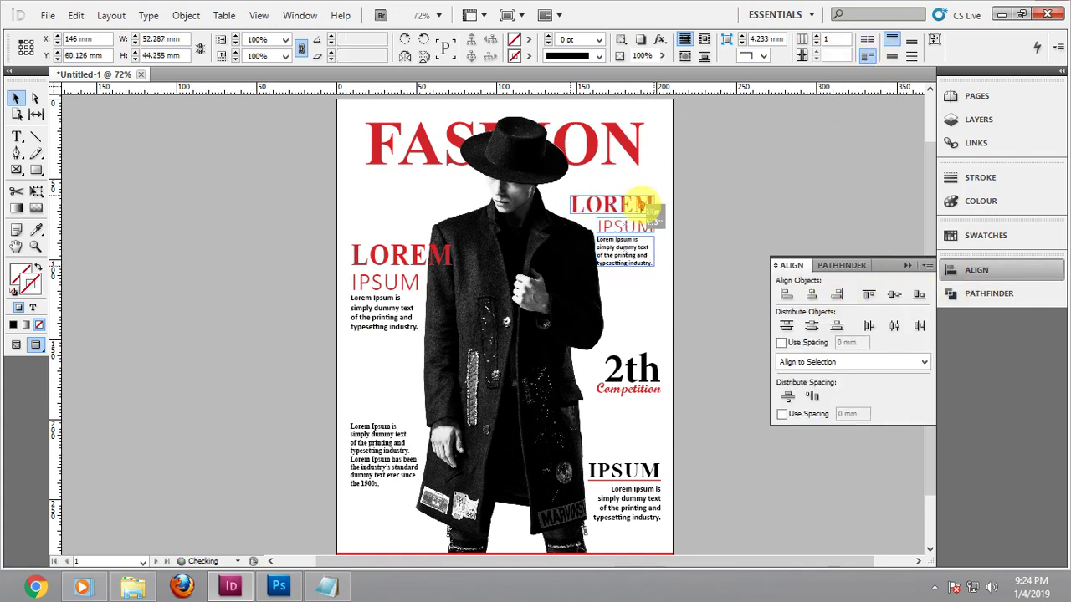
# Shrink the right-aligned text group to about 46 mm wide and move it up beneath the FASHION title's end
pyautogui.moveTo(641, 202)
pyautogui.mouseDown()
pyautogui.moveTo(641, 191)
pyautogui.moveTo(645, 199)
pyautogui.mouseUp()
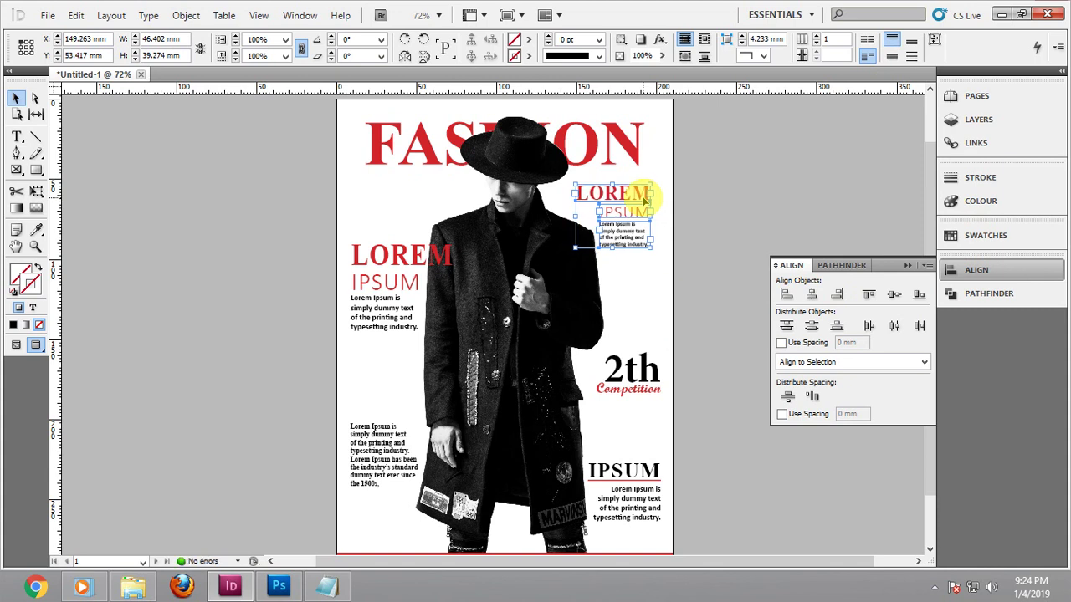
pyautogui.click(875, 205)
pyautogui.click(907, 265)
# Shorten the black paragraph below the model's hand so that it ends with "the industry's."
pyautogui.moveTo(751, 269); pyautogui.dragTo(760, 213)
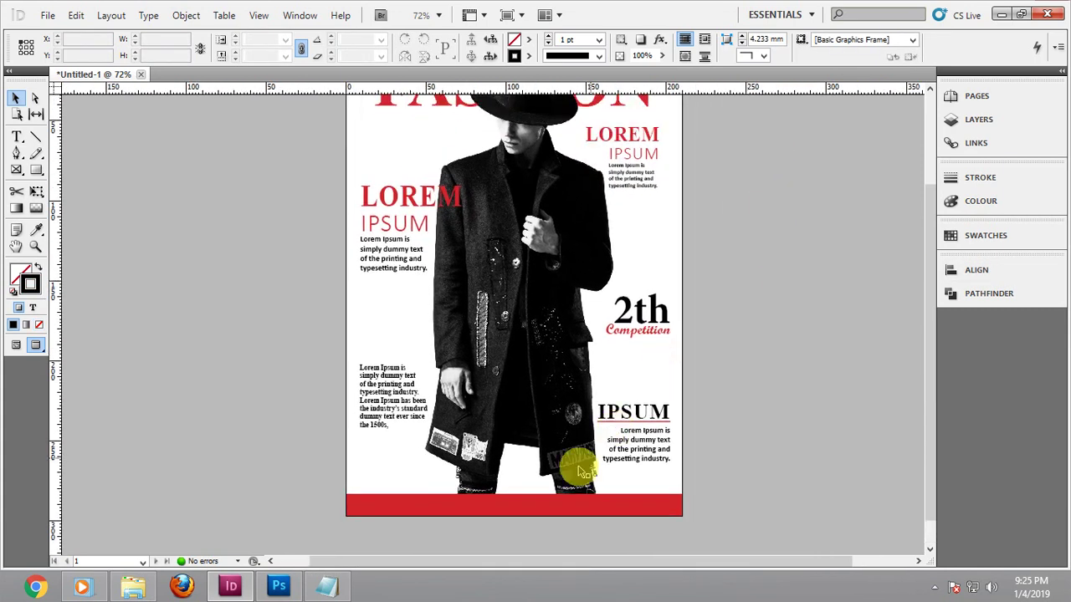
pyautogui.scroll(4, 495, 531)
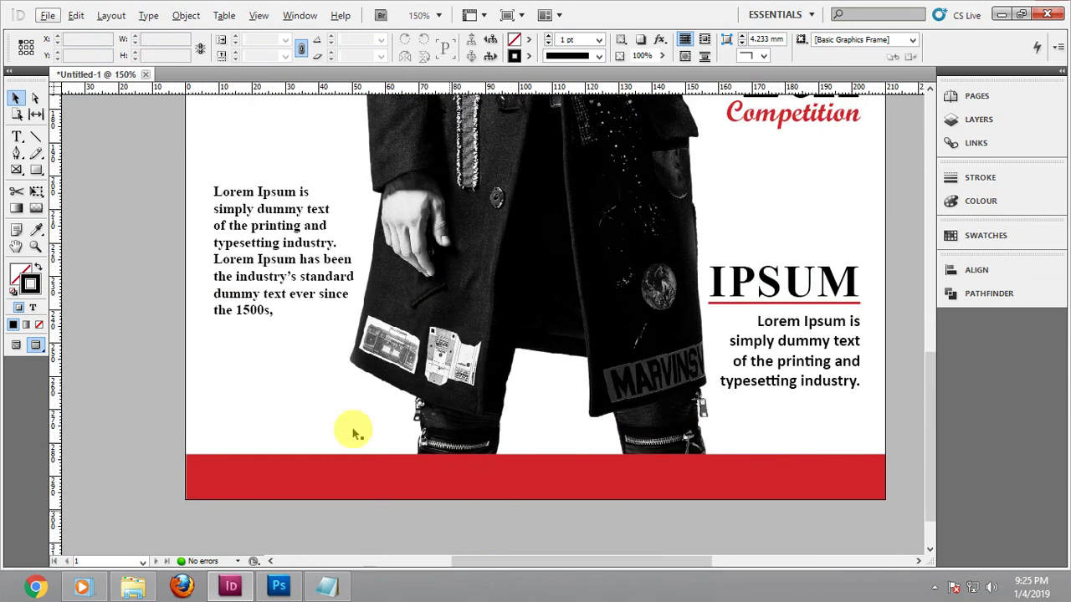
pyautogui.doubleClick(294, 264)
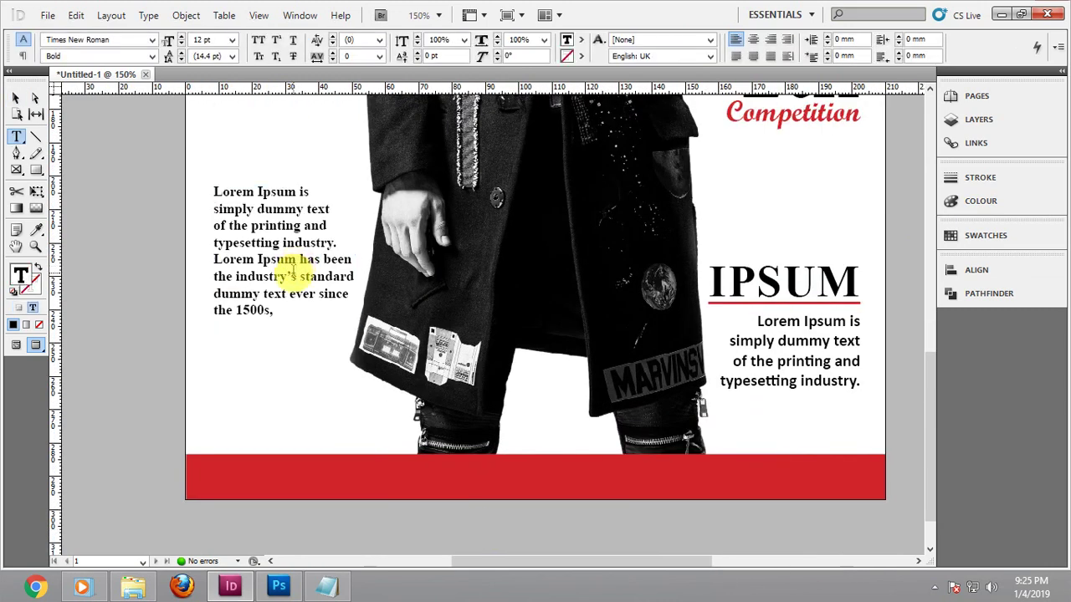
pyautogui.moveTo(294, 275); pyautogui.dragTo(273, 311)
pyautogui.press('BackSpace')
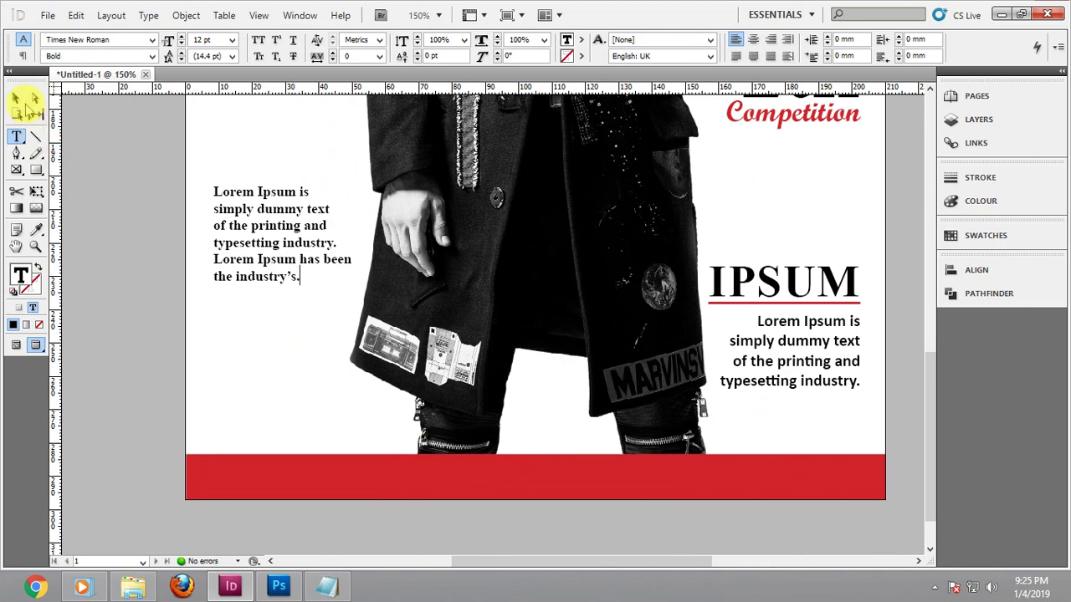
# Place a copy of the shortened paragraph on the red footer band and widen its frame to about 147 mm
pyautogui.click(17, 100)
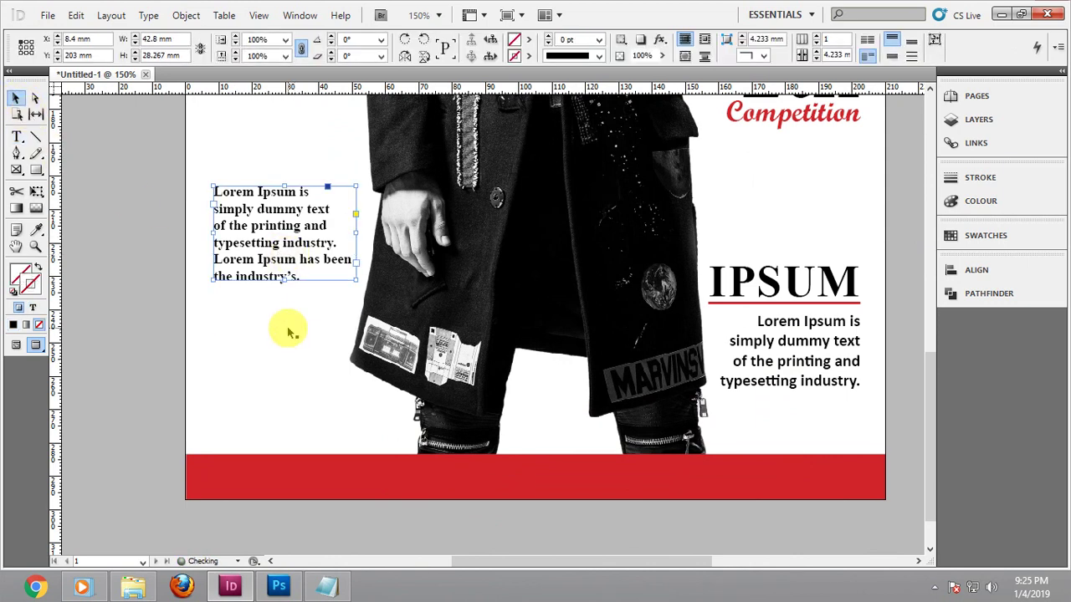
pyautogui.moveTo(275, 251); pyautogui.dragTo(276, 523)
pyautogui.moveTo(356, 501); pyautogui.dragTo(705, 502)
# Set the footer band's text to the Paper colour and the Regular style
pyautogui.doubleClick(410, 474)
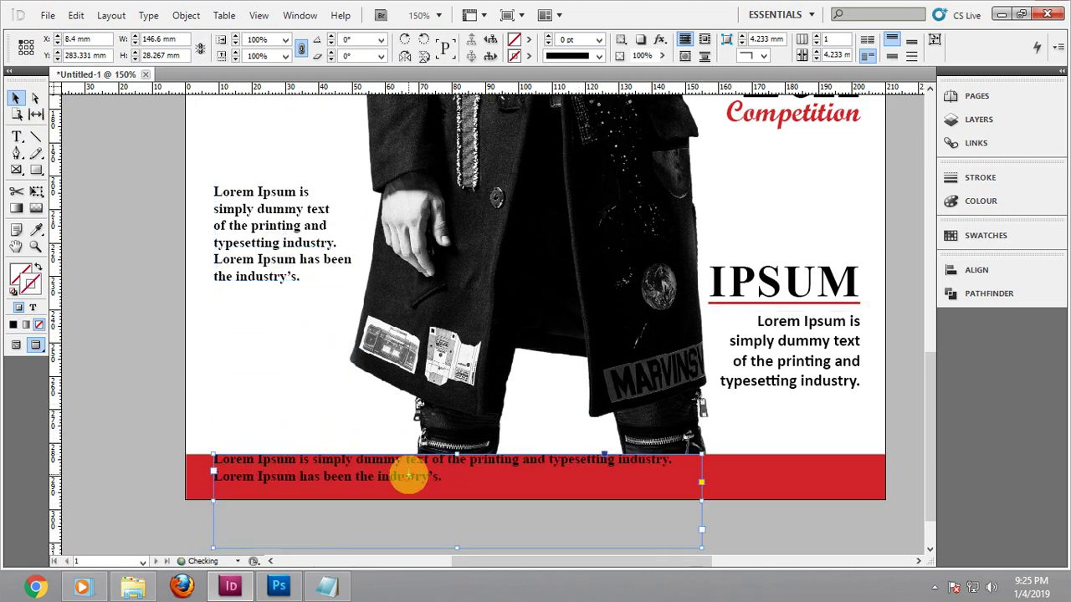
pyautogui.hotkey('ctrl', 'a')
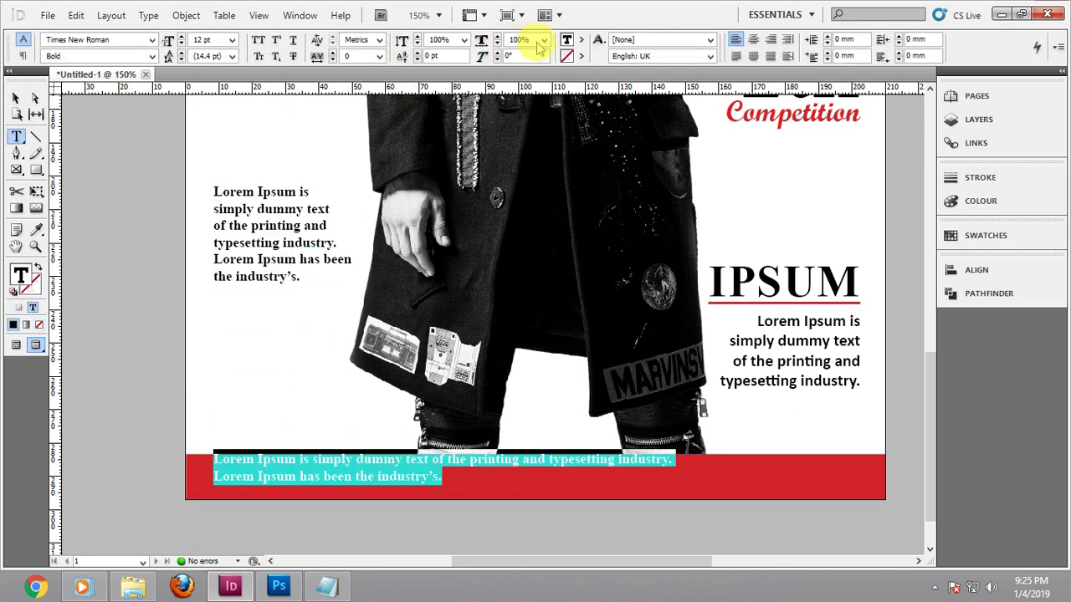
pyautogui.click(580, 41)
pyautogui.click(610, 102)
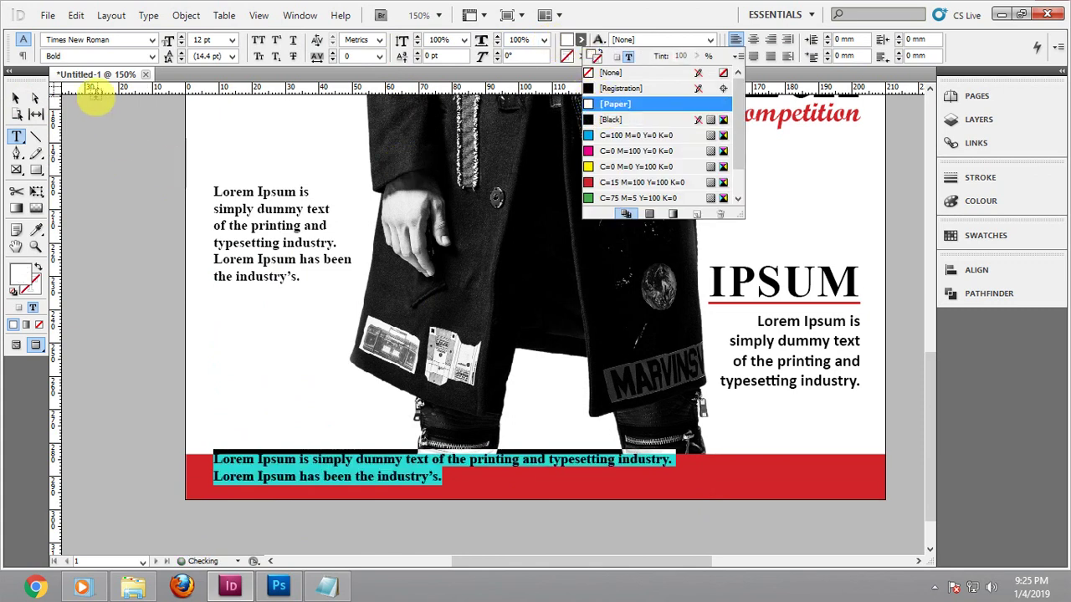
pyautogui.click(149, 57)
pyautogui.click(142, 72)
pyautogui.click(15, 97)
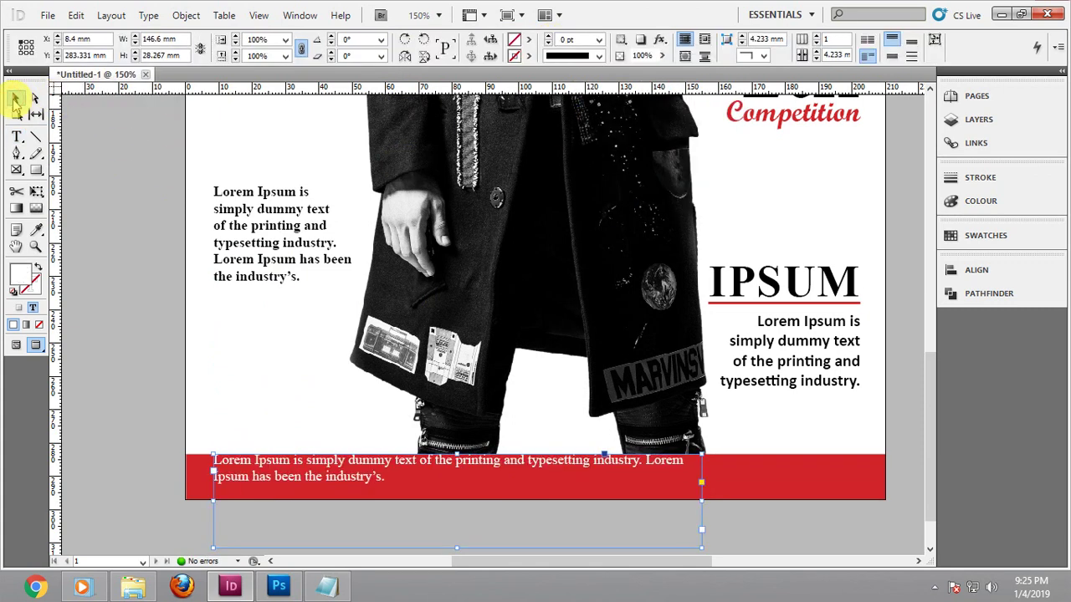
# Widen the footer text frame to about 200 mm, fit it to its content and move it down within the red band
pyautogui.moveTo(703, 494); pyautogui.dragTo(878, 496)
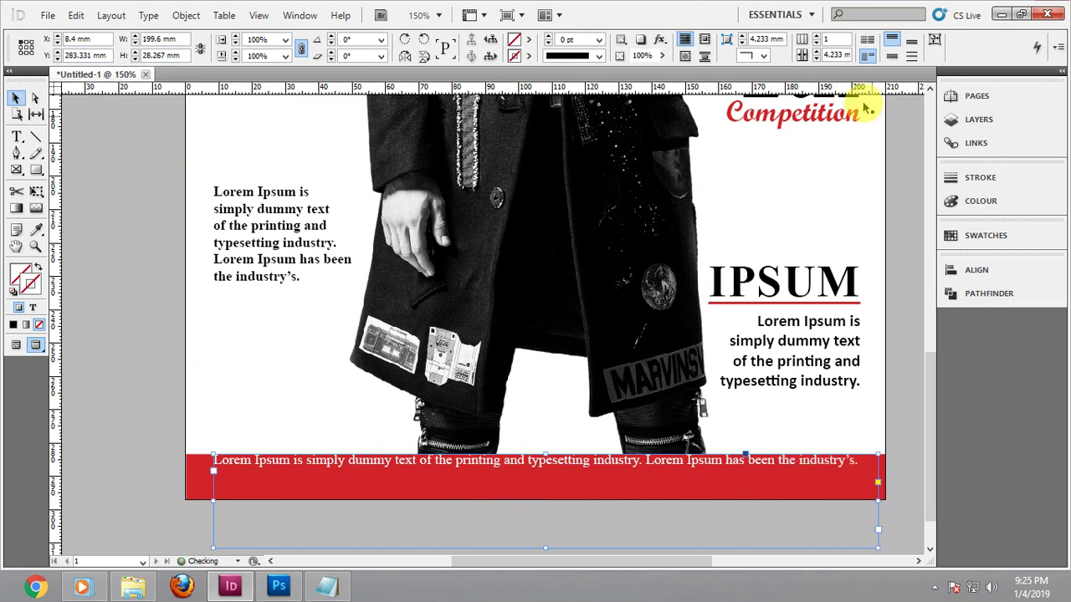
pyautogui.click(935, 39)
pyautogui.moveTo(608, 459); pyautogui.dragTo(539, 489)
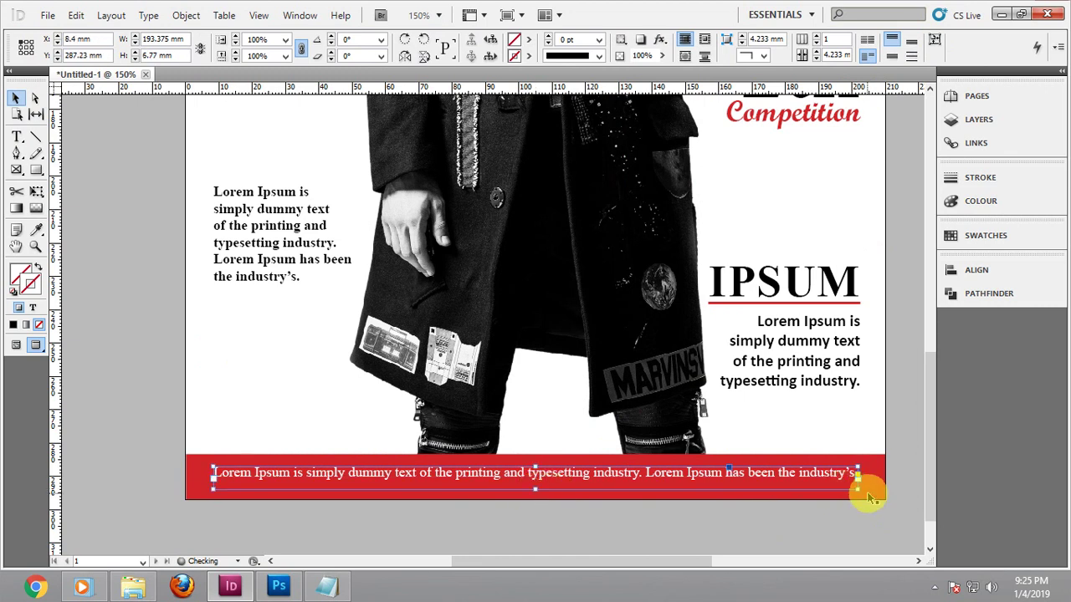
# Resize the footer text frame to about 156 by 11 mm and centre its text
pyautogui.moveTo(858, 478); pyautogui.dragTo(732, 479)
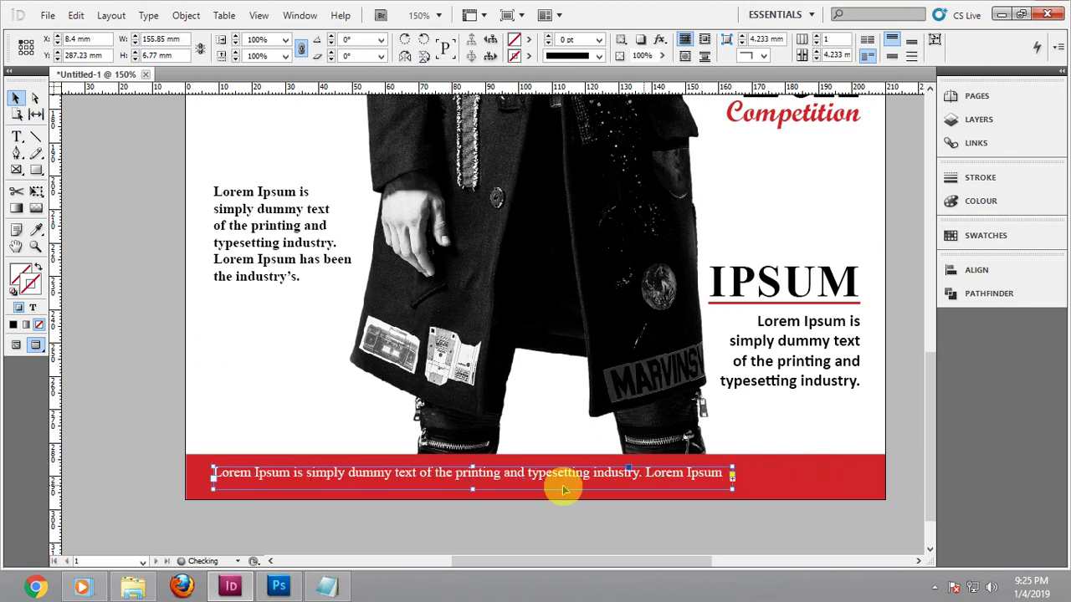
pyautogui.moveTo(474, 494); pyautogui.dragTo(474, 502)
pyautogui.doubleClick(520, 487)
pyautogui.hotkey('ctrl', 'a')
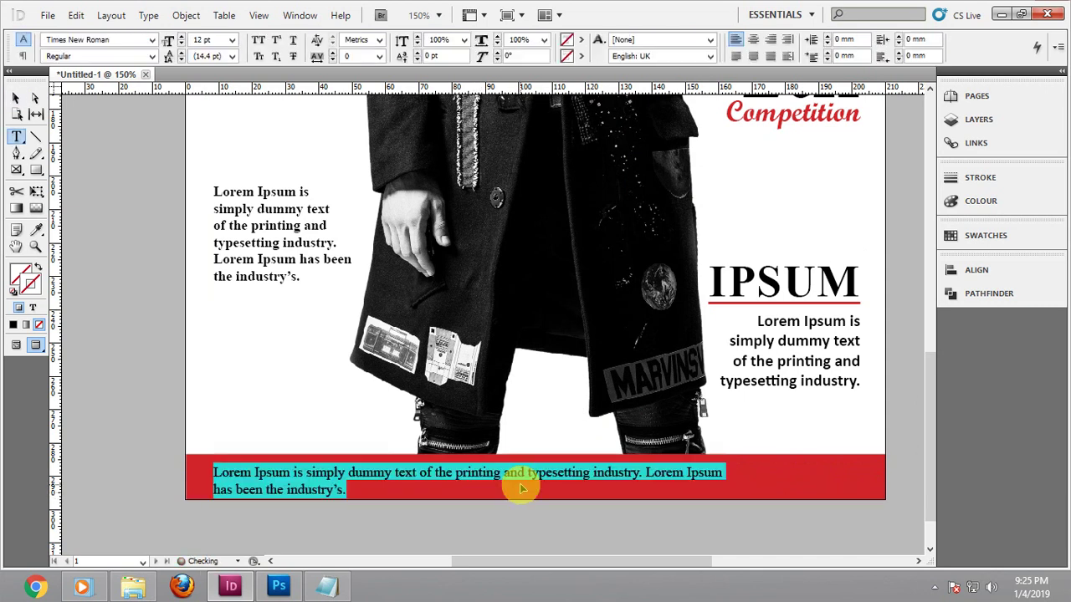
pyautogui.click(756, 40)
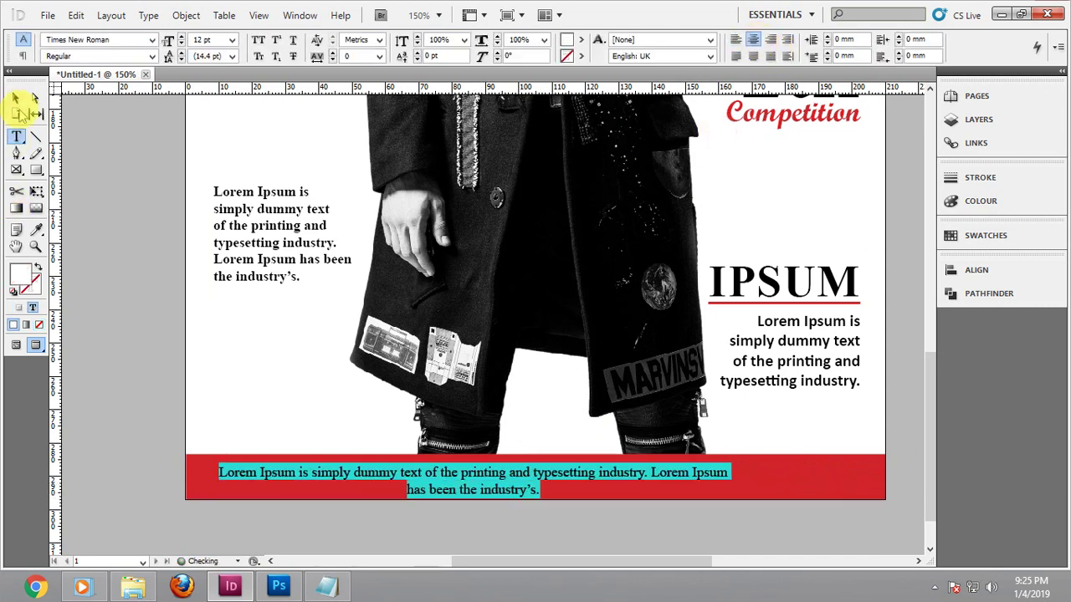
pyautogui.click(15, 99)
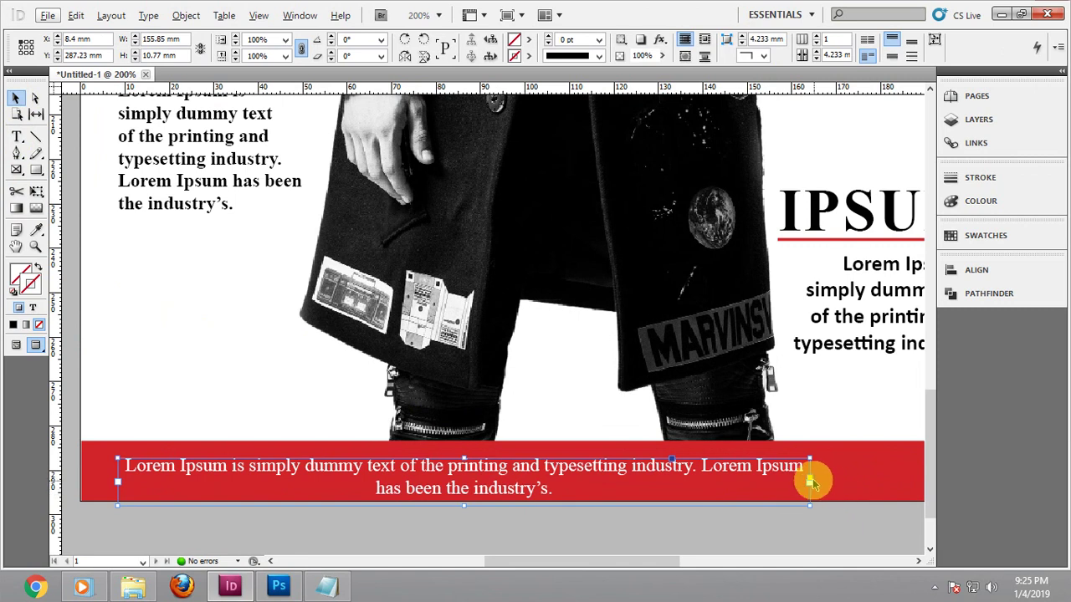
# Narrow the footer text frame to about 140 mm and centre it on the red band
pyautogui.moveTo(812, 482); pyautogui.dragTo(740, 481)
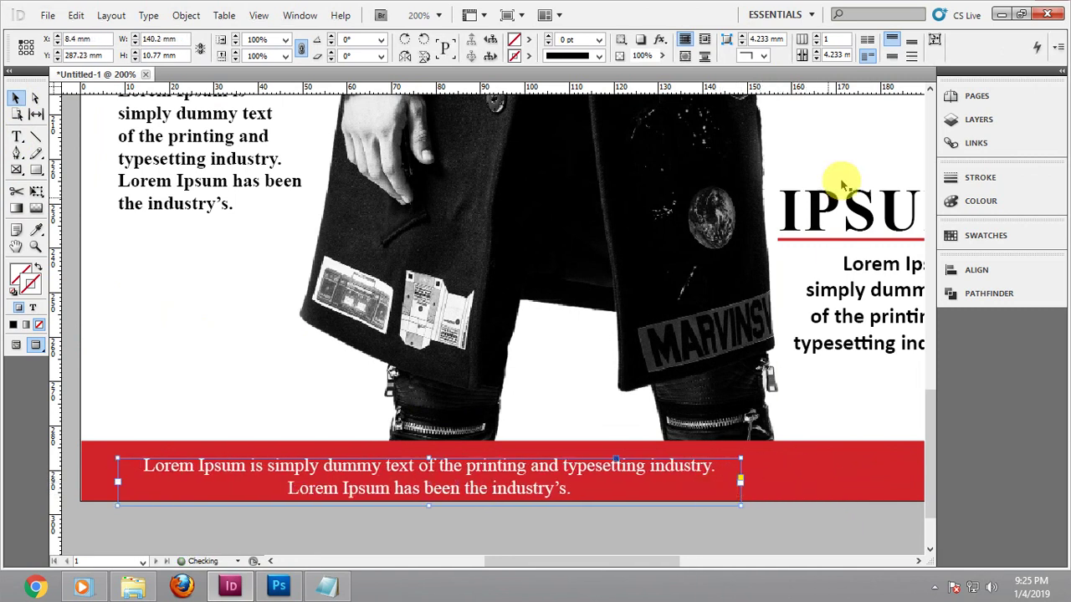
pyautogui.moveTo(494, 478); pyautogui.dragTo(614, 468)
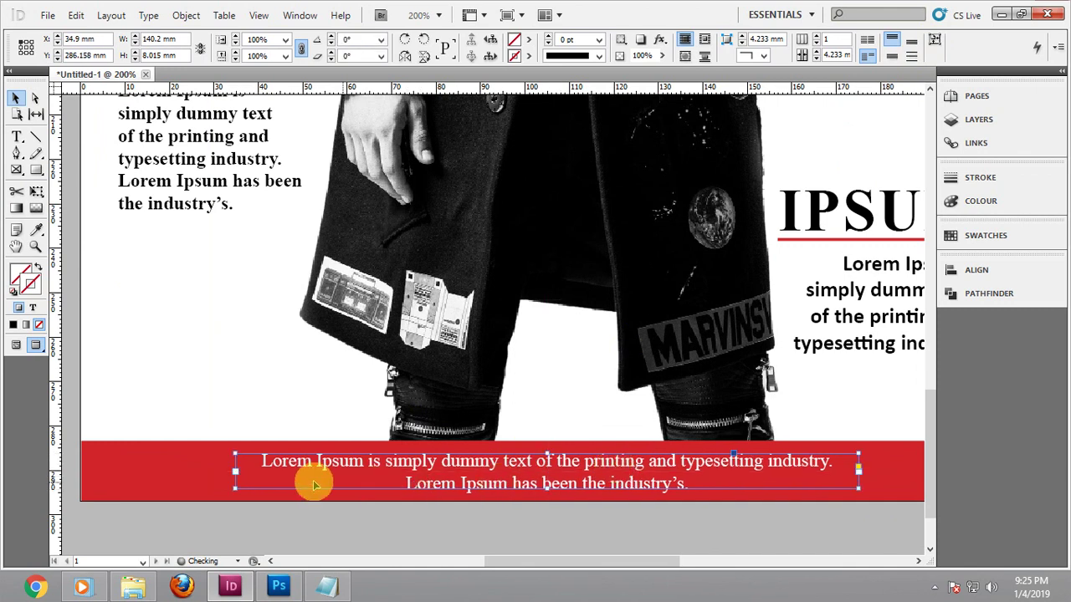
pyautogui.keyDown('shift'); pyautogui.click(198, 455); pyautogui.keyUp('shift')
pyautogui.click(923, 42)
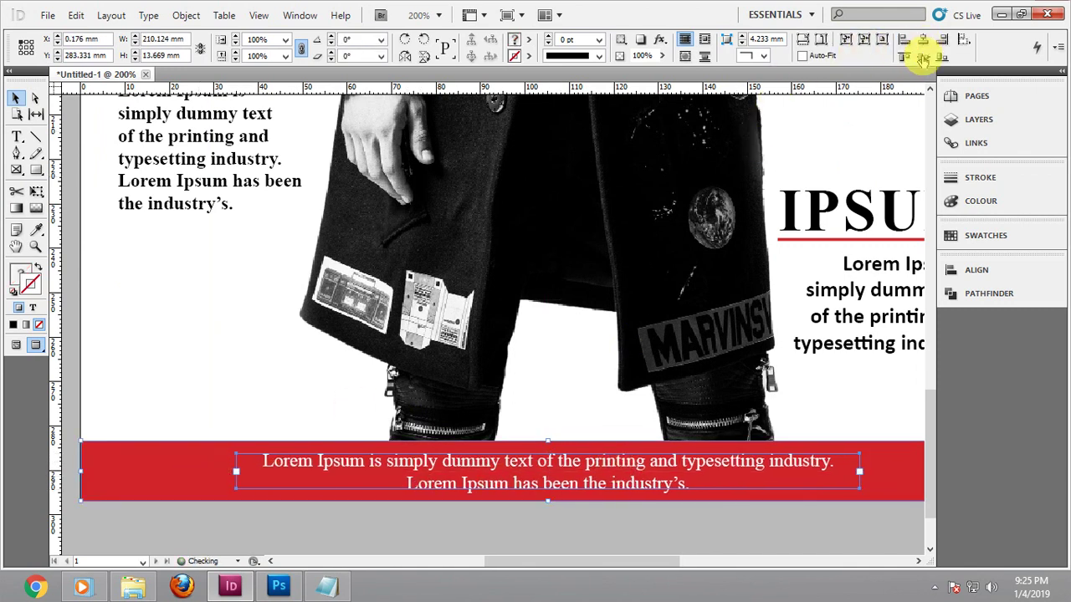
# Preview the whole cover in presentation mode
pyautogui.scroll(-2, 475, 419)
pyautogui.hotkey('shift', 'w')
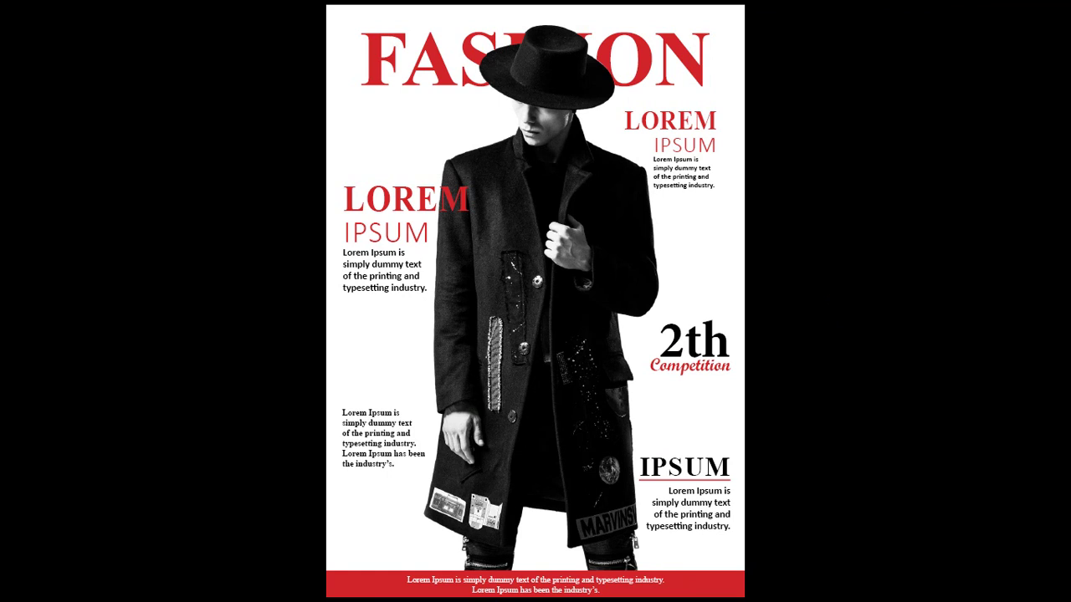
pyautogui.press('Escape')
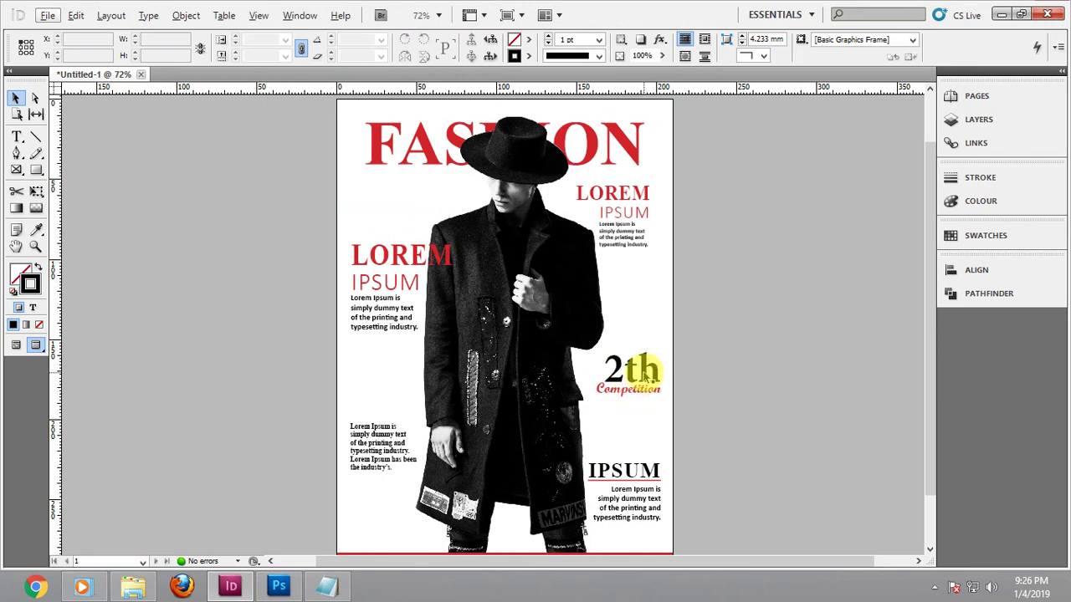
# Lower the black paragraph level with the IPSUM block's bottom, and nudge both down and right to X 8.9 mm, Y 231.374 mm
pyautogui.moveTo(371, 447); pyautogui.dragTo(366, 495)
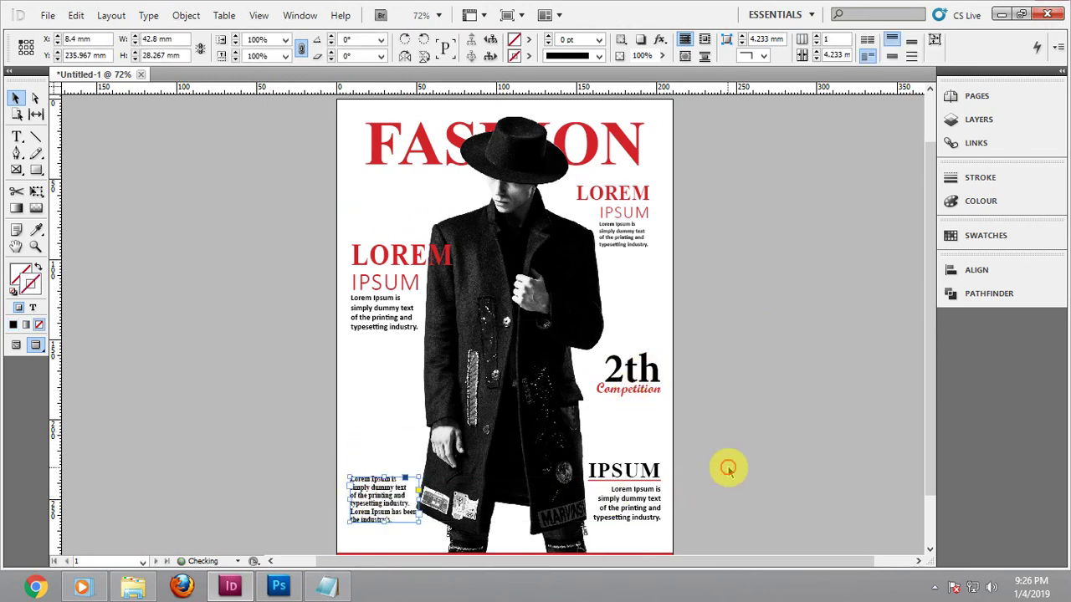
pyautogui.moveTo(727, 444); pyautogui.dragTo(331, 528)
pyautogui.keyDown('shift'); pyautogui.click(374, 446); pyautogui.keyUp('shift')
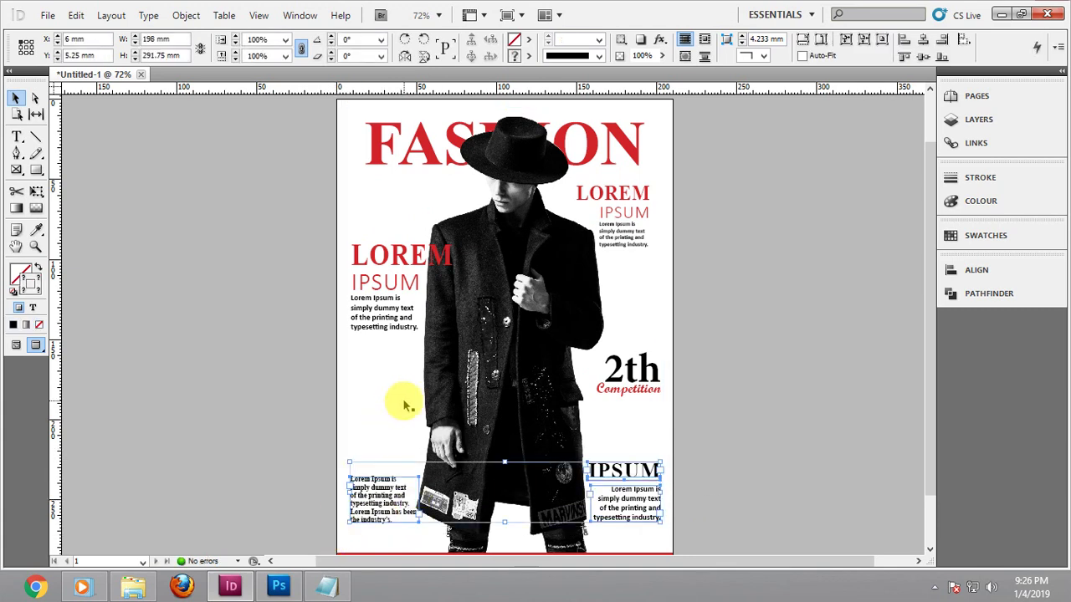
pyautogui.press('Down')
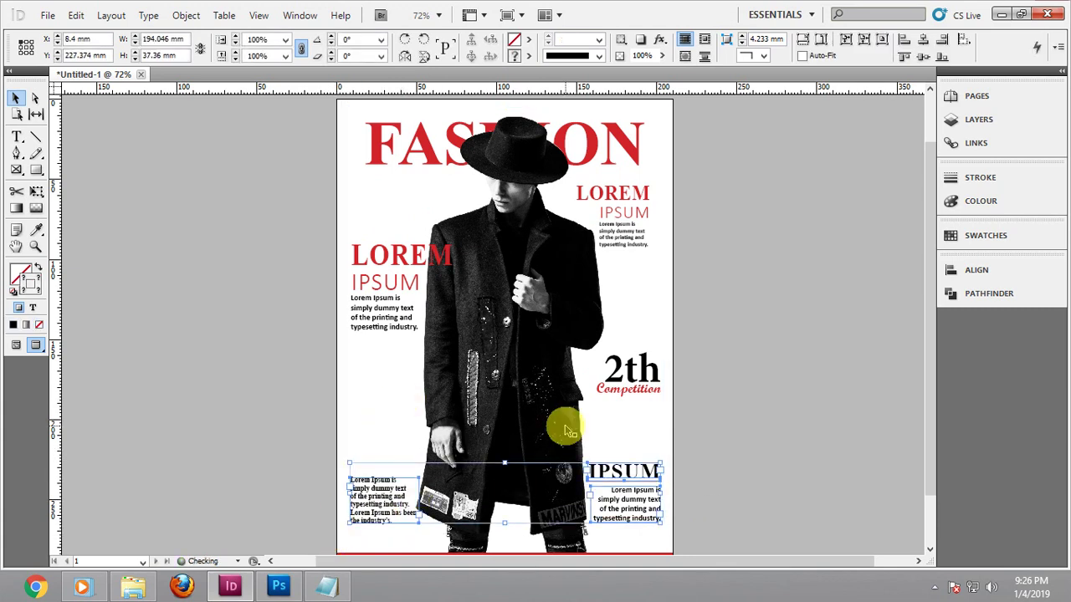
pyautogui.press('Down')
pyautogui.press('Down')
pyautogui.press('Down')
pyautogui.press('Down')
pyautogui.press('Down')
pyautogui.press('Down')
pyautogui.press('Down')
pyautogui.press('Down')
pyautogui.press('Right')
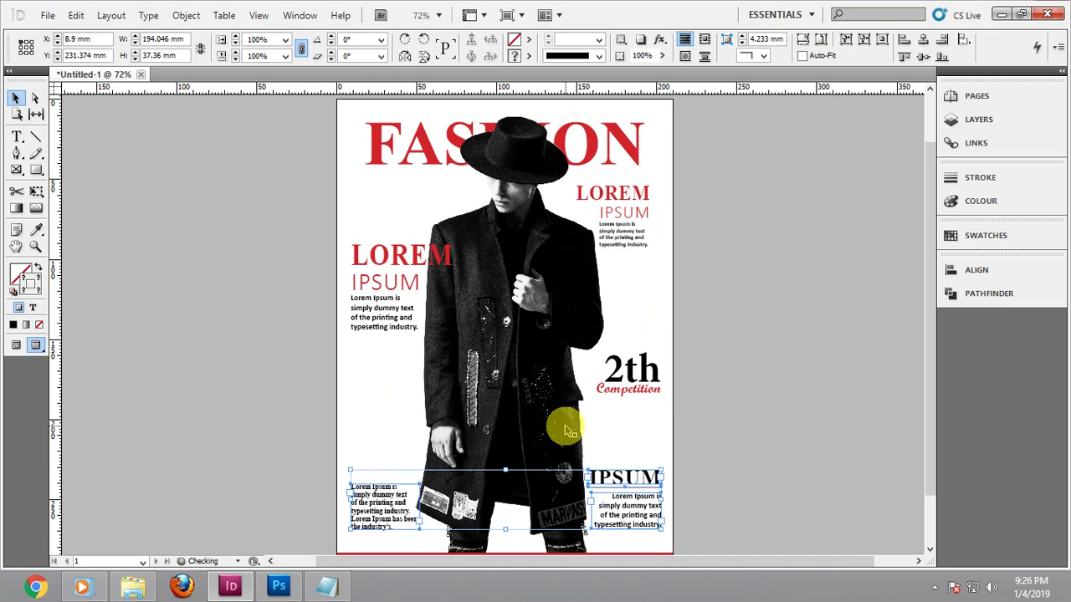
pyautogui.click(780, 352)
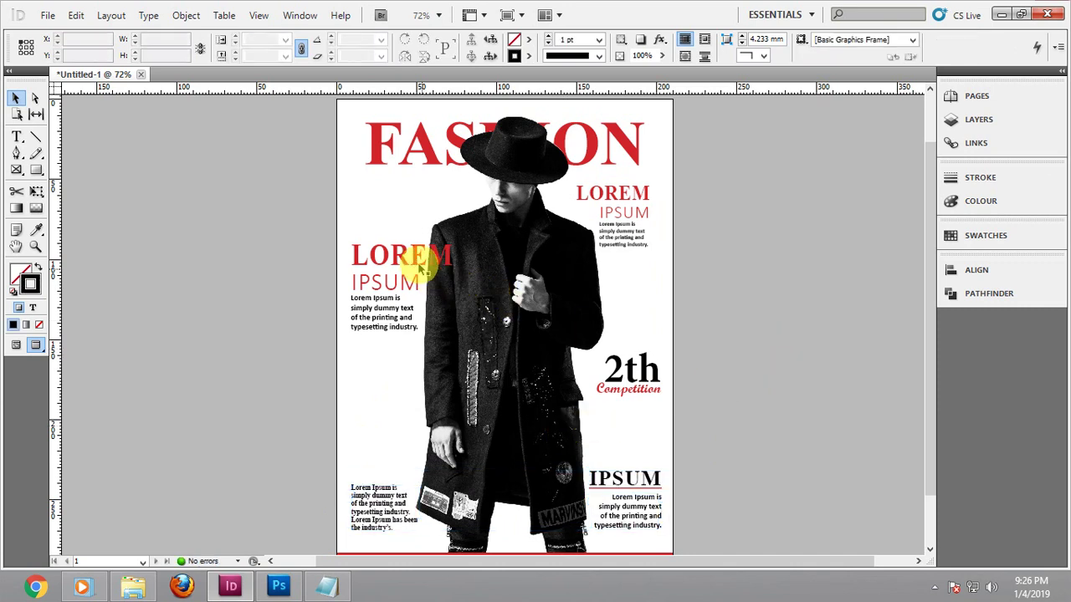
# Shift the large LOREM IPSUM group beside the model's sleeve right to X 9.95 mm
pyautogui.click(386, 301)
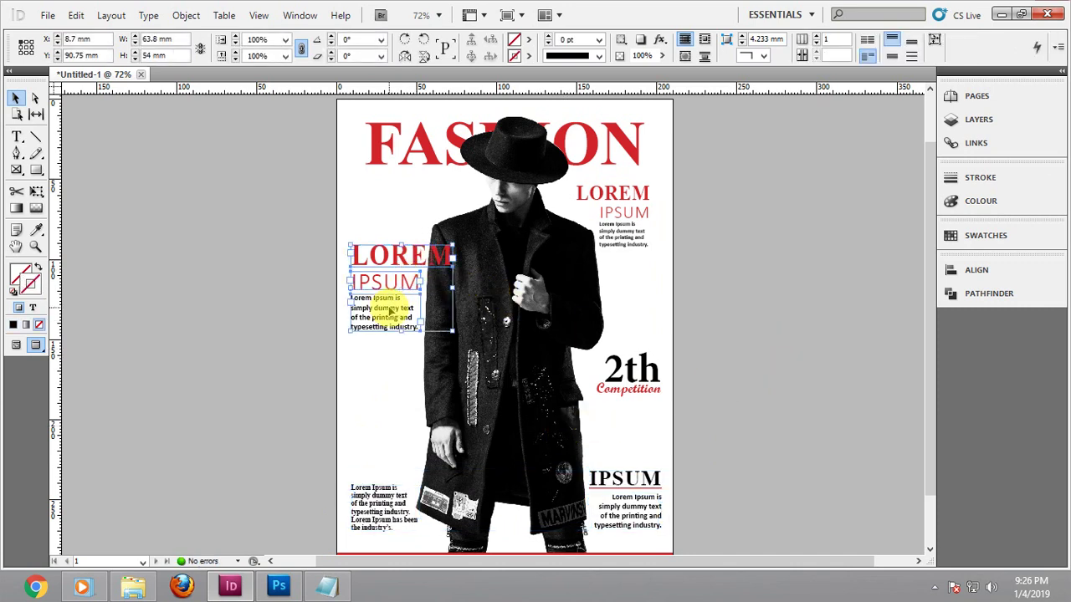
pyautogui.moveTo(389, 309); pyautogui.dragTo(391, 314)
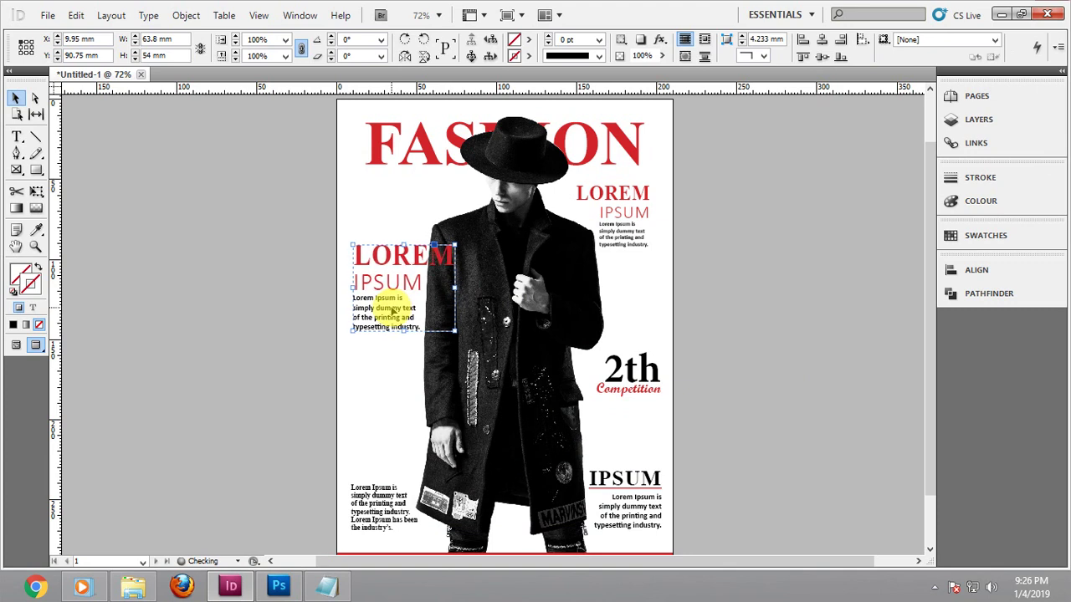
pyautogui.click(712, 280)
# Draw a rectangle about 67.7 x 16.5 mm over the large LOREM heading beside the model's sleeve and fill it with Paper
pyautogui.scroll(1, 416, 259)
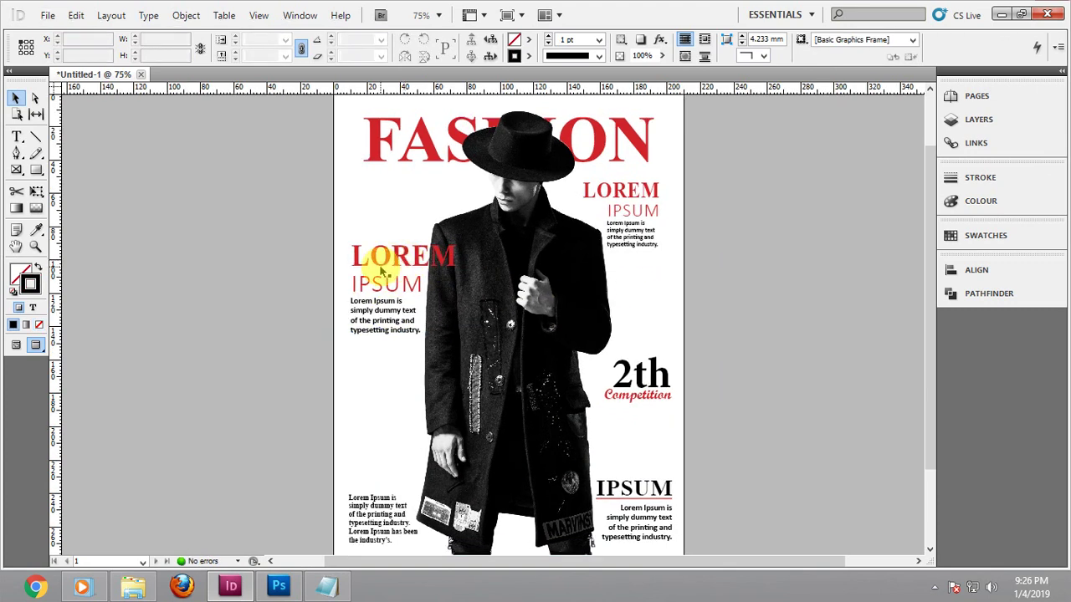
pyautogui.scroll(2, 381, 270)
pyautogui.press('w')
pyautogui.click(358, 200)
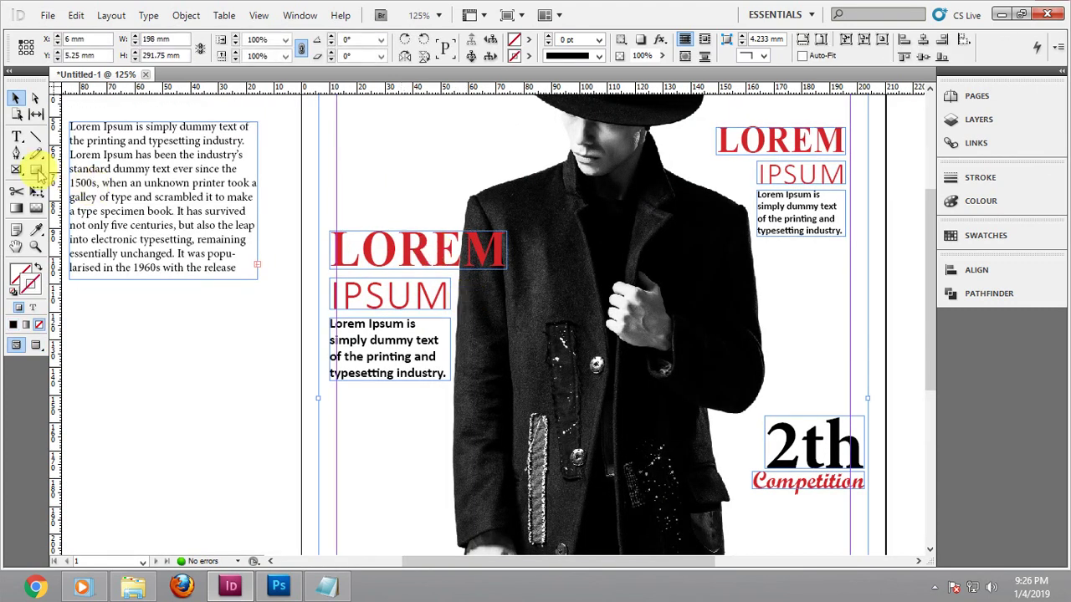
pyautogui.click(37, 170)
pyautogui.moveTo(325, 225); pyautogui.dragTo(512, 271)
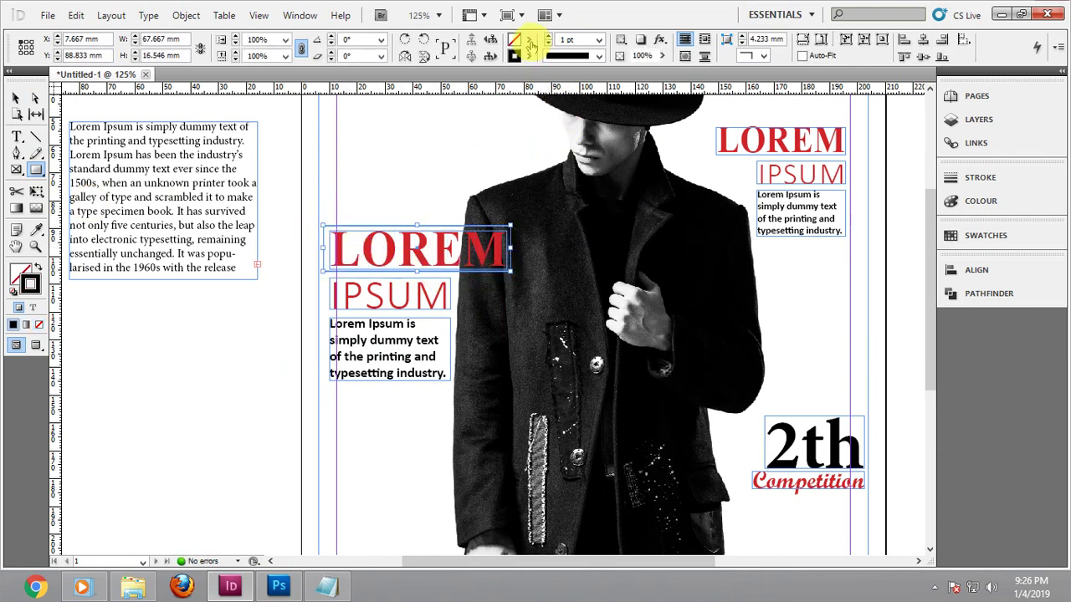
pyautogui.click(519, 39)
pyautogui.click(546, 106)
pyautogui.click(16, 98)
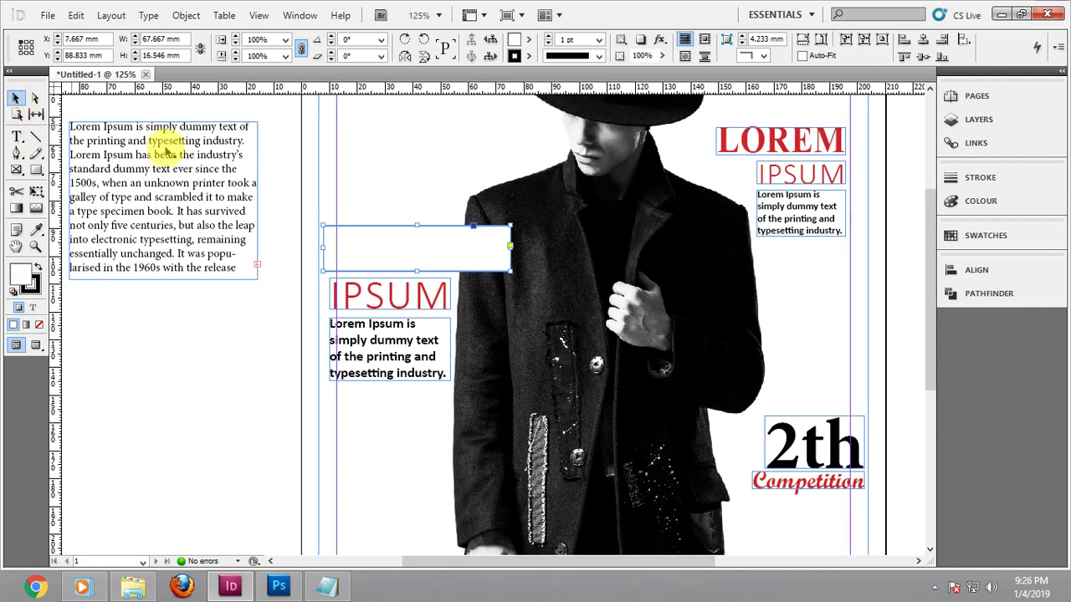
# Send the white rectangle behind the LOREM heading and set its stroke to None
pyautogui.click(462, 259)
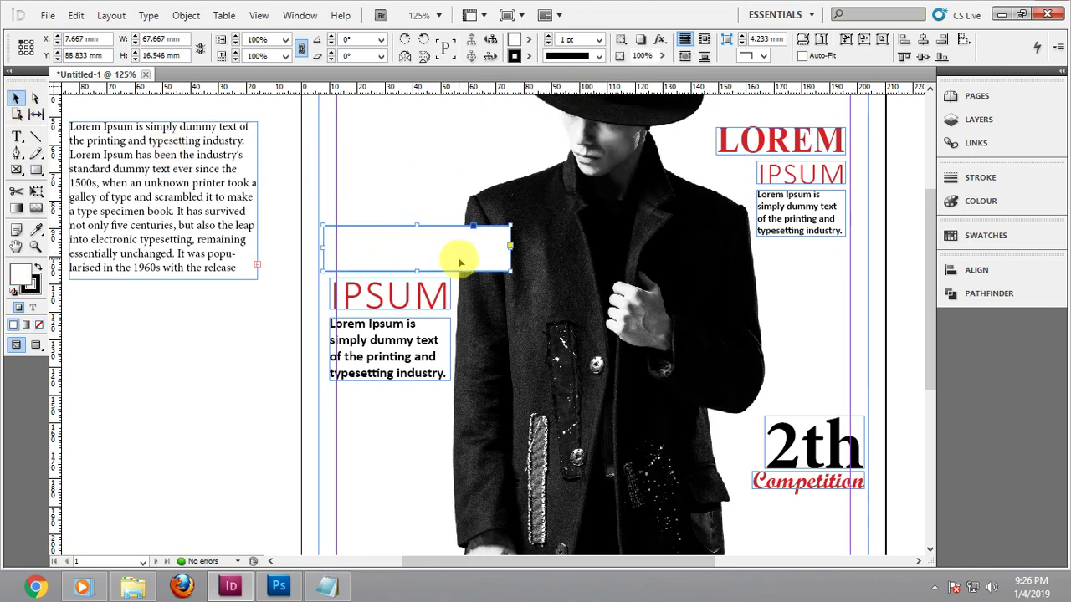
pyautogui.hotkey('ctrl', '[')
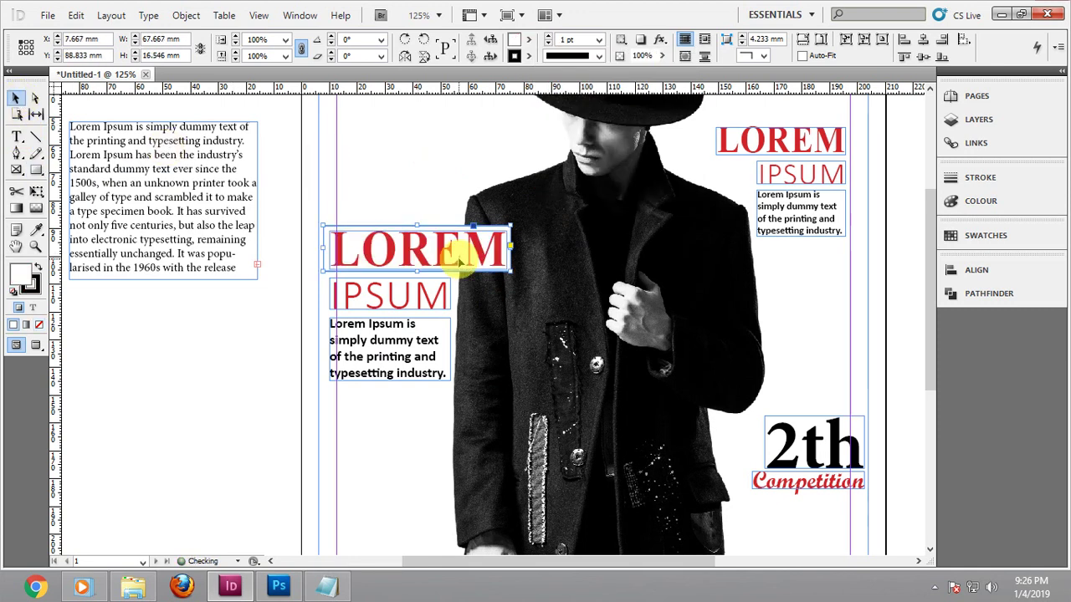
pyautogui.click(463, 208)
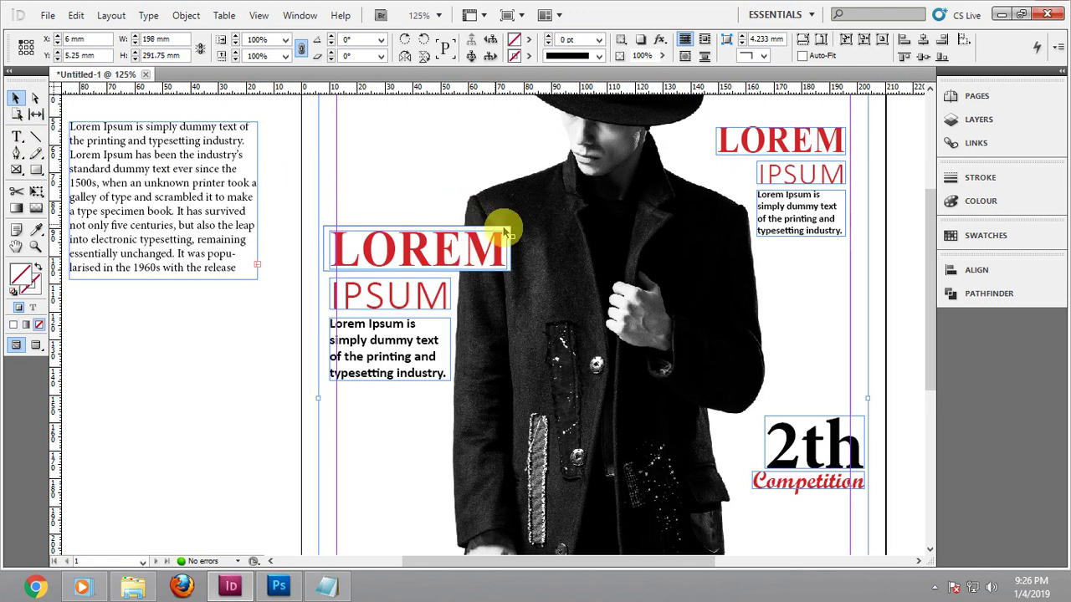
pyautogui.click(529, 56)
pyautogui.click(547, 89)
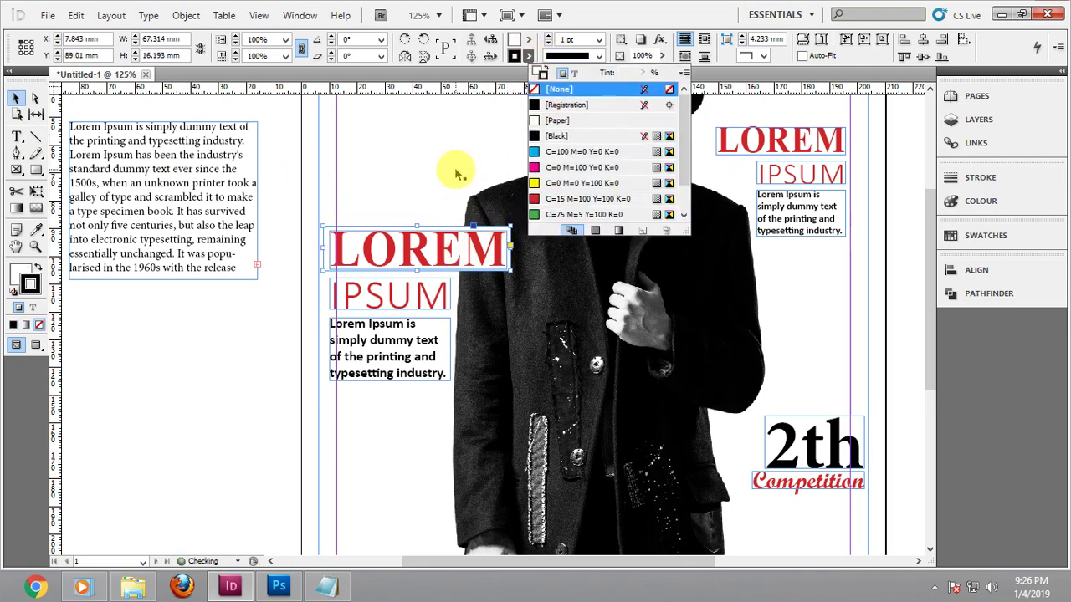
pyautogui.click(456, 172)
pyautogui.hotkey('ctrl', '0')
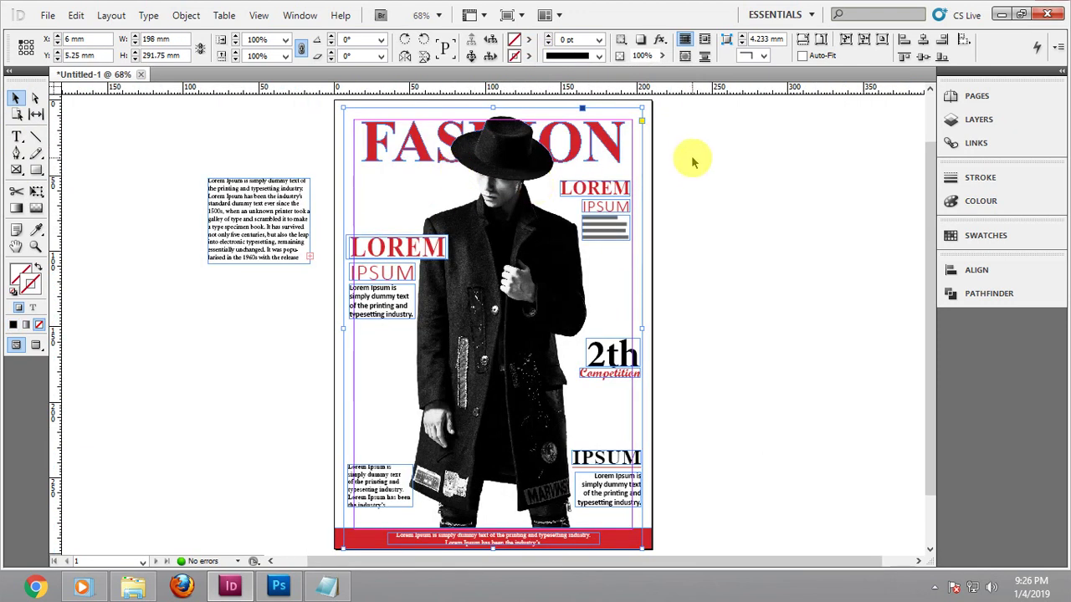
pyautogui.click(693, 221)
pyautogui.press('w')
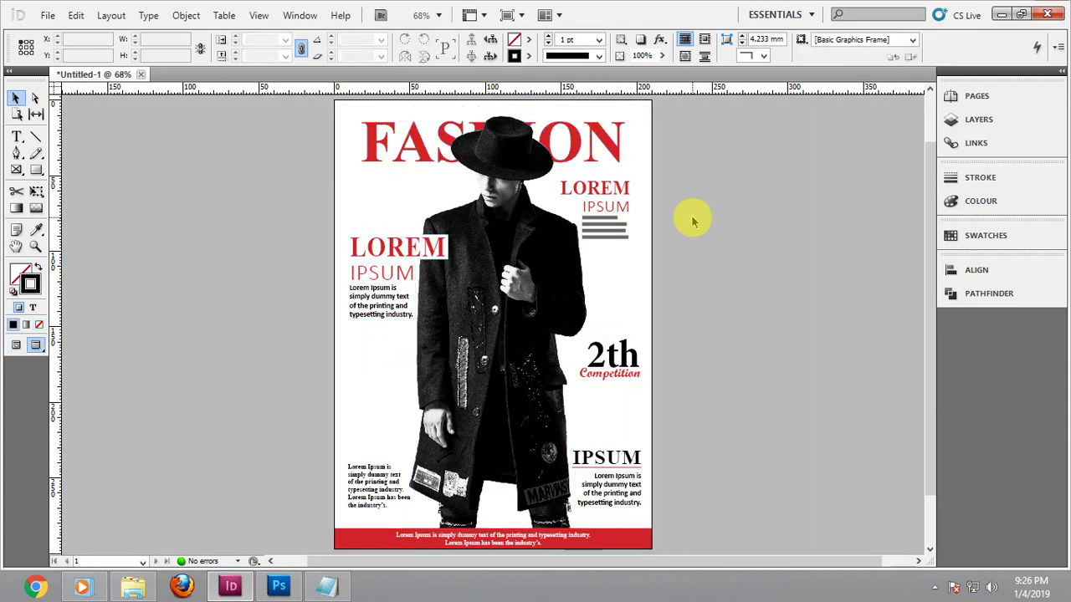
# Apply a Gradient Feather that fades the white rectangle towards its right end over the sleeve, and preview the cover in presentation mode
pyautogui.scroll(4, 419, 241)
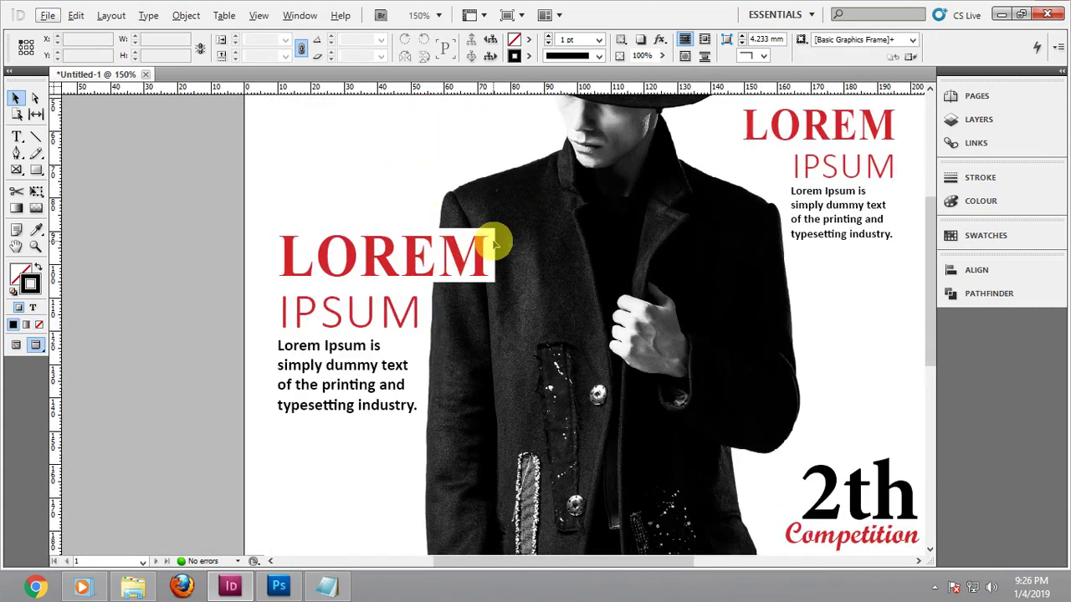
pyautogui.click(494, 242)
pyautogui.scroll(2, 497, 95)
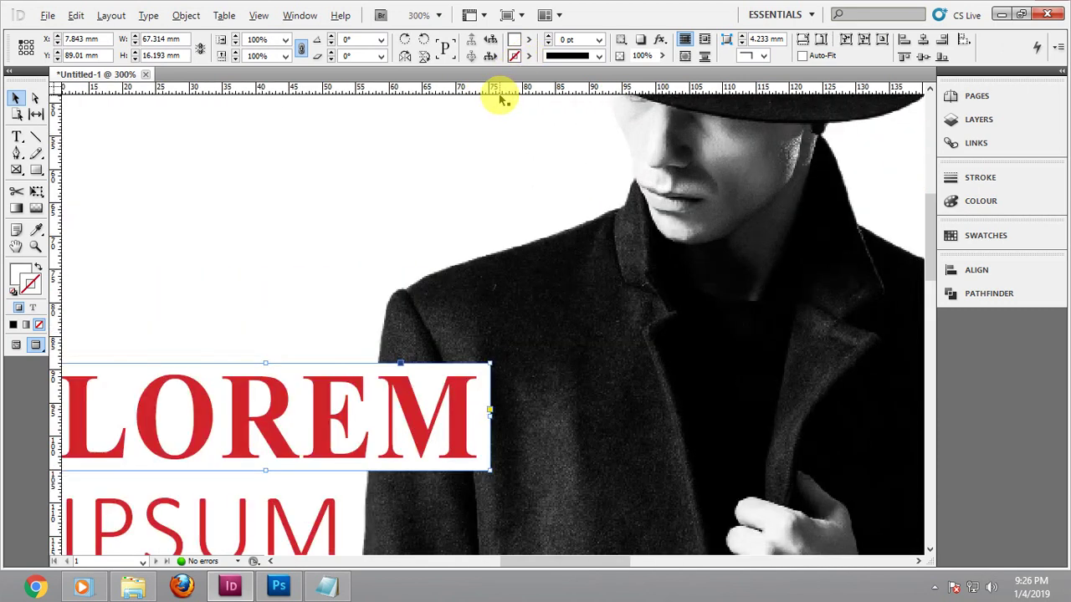
pyautogui.click(36, 207)
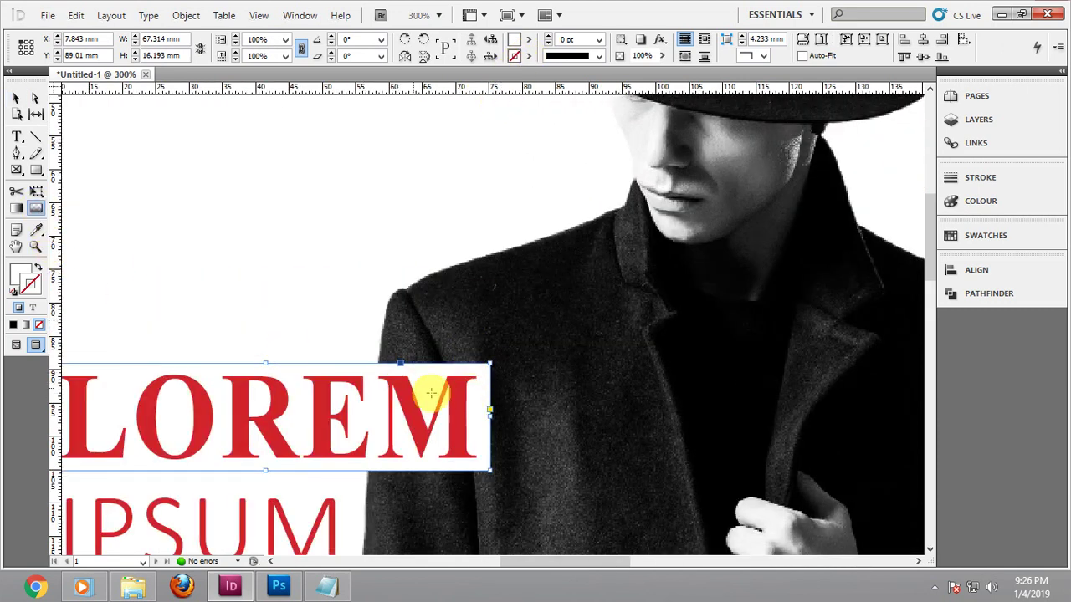
pyautogui.moveTo(509, 413); pyautogui.dragTo(268, 419)
pyautogui.moveTo(351, 435); pyautogui.dragTo(485, 435)
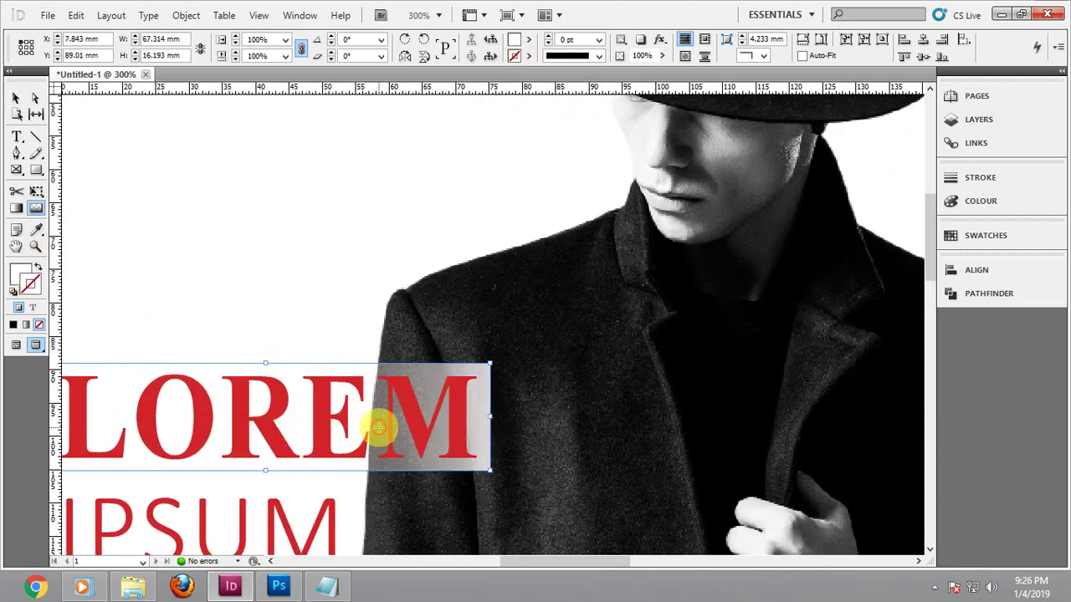
pyautogui.moveTo(378, 427); pyautogui.dragTo(517, 428)
pyautogui.moveTo(297, 406); pyautogui.dragTo(470, 418)
pyautogui.moveTo(256, 416); pyautogui.dragTo(447, 406)
pyautogui.moveTo(332, 411); pyautogui.dragTo(460, 413)
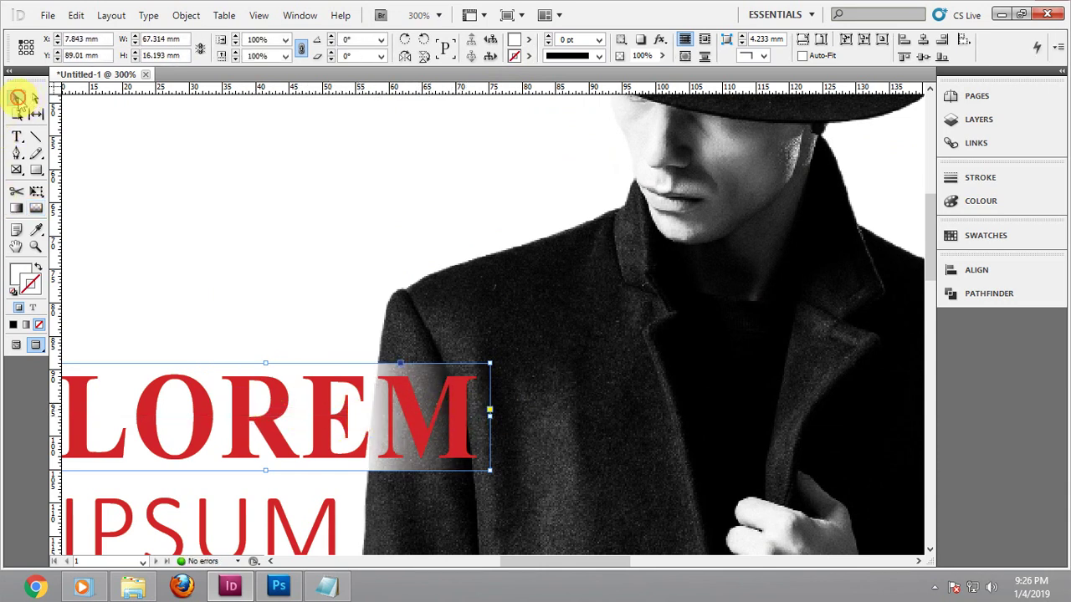
pyautogui.click(17, 98)
pyautogui.hotkey('shift', 'w')
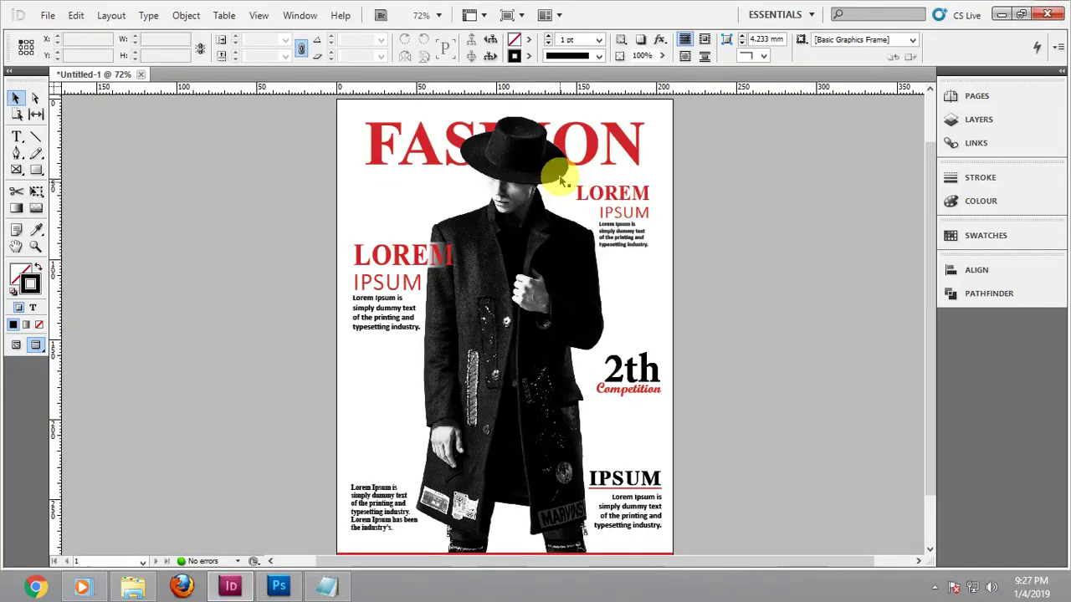
# Delete the small red IPSUM and LOREM headings below the right end of the FASHION title
pyautogui.click(632, 208)
pyautogui.press('Delete')
pyautogui.click(624, 191)
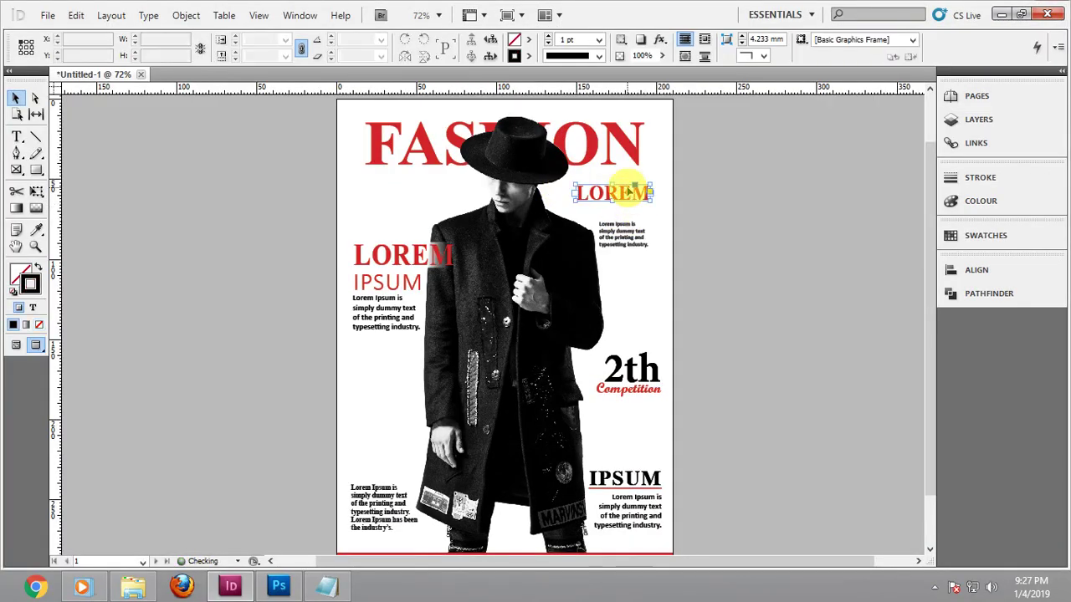
pyautogui.press('Delete')
# Right-align the small paragraph beside the model's shoulder and raise it into the deleted headings' place, at Y 59 mm
pyautogui.doubleClick(624, 232)
pyautogui.hotkey('ctrl', 'a')
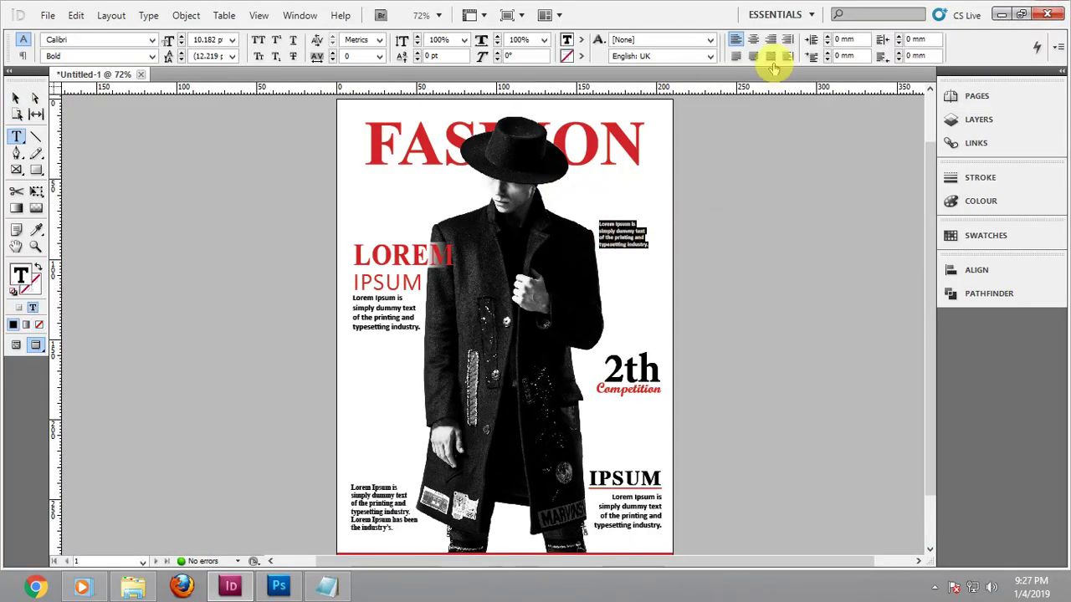
pyautogui.click(770, 39)
pyautogui.click(16, 98)
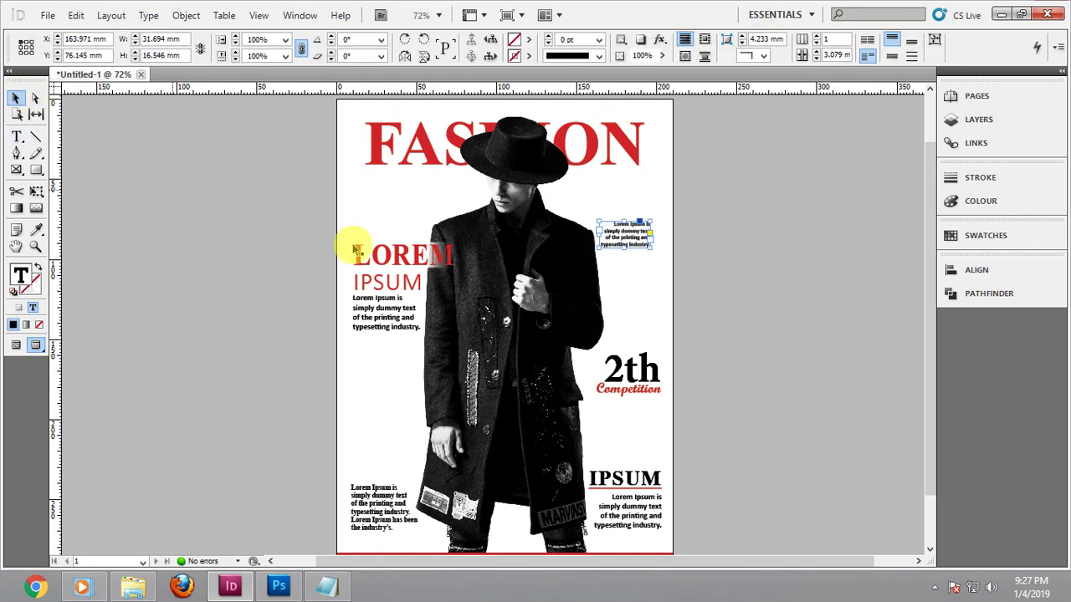
pyautogui.moveTo(640, 237); pyautogui.dragTo(639, 210)
# Set the font style of the small paragraph beside the model's shoulder to Calibri Light
pyautogui.doubleClick(635, 205)
pyautogui.hotkey('ctrl', 'a')
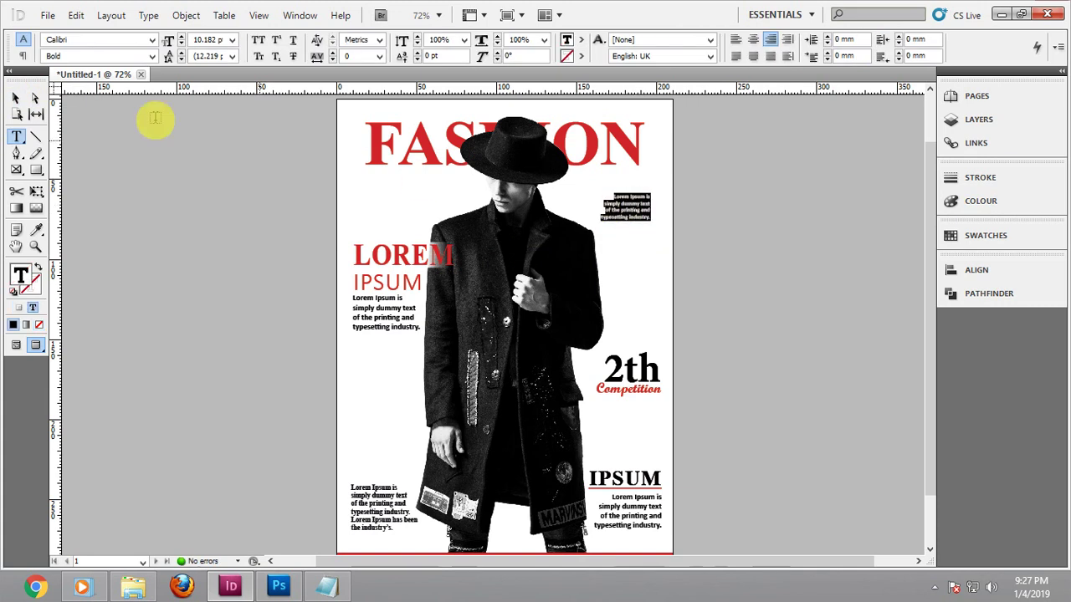
pyautogui.click(152, 55)
pyautogui.click(84, 72)
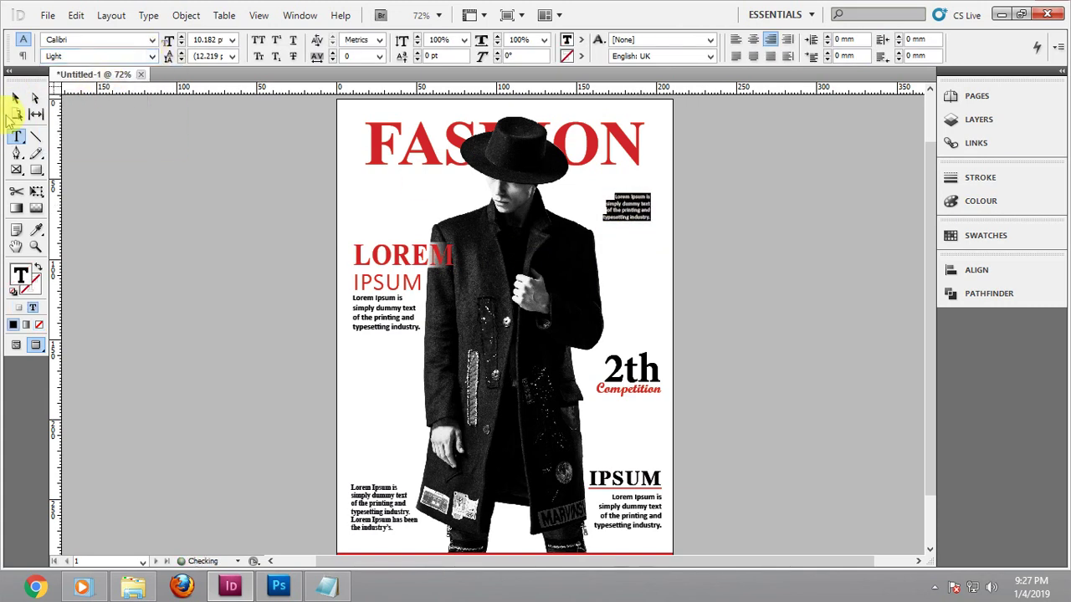
pyautogui.click(15, 99)
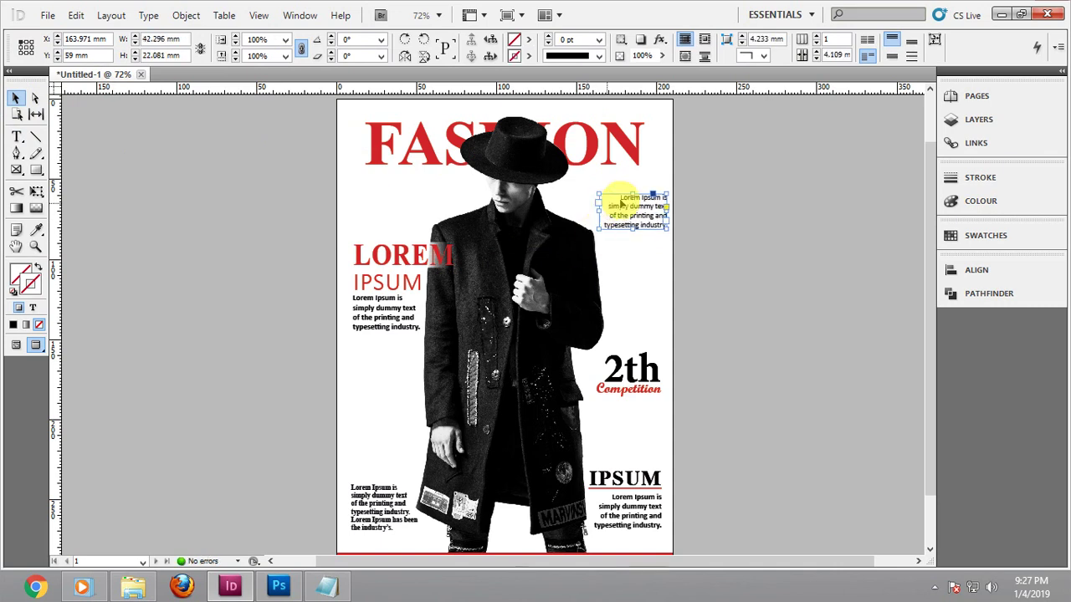
# Place the enlarged light paragraph under the right end of the FASHION title, at X 149.688 mm, Y 50 mm
pyautogui.moveTo(657, 202); pyautogui.dragTo(641, 256)
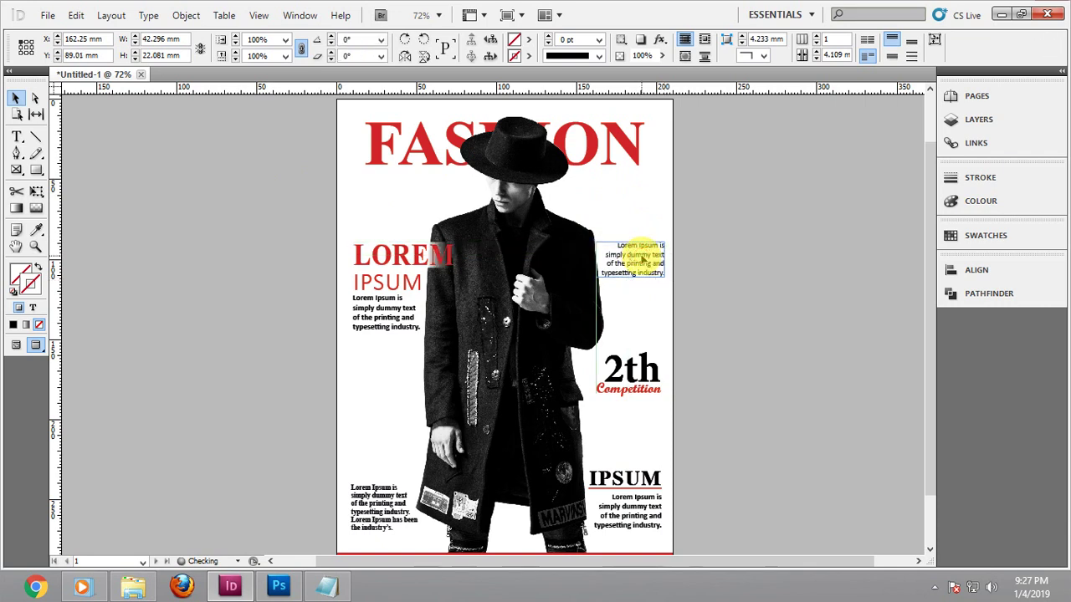
pyautogui.click(767, 258)
pyautogui.click(657, 258)
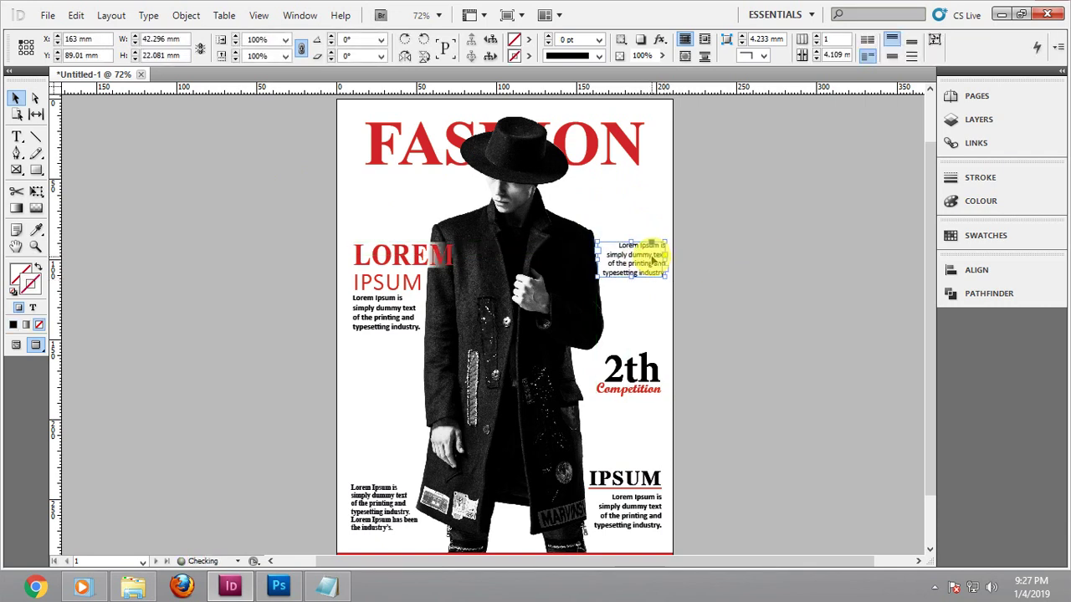
pyautogui.click(766, 266)
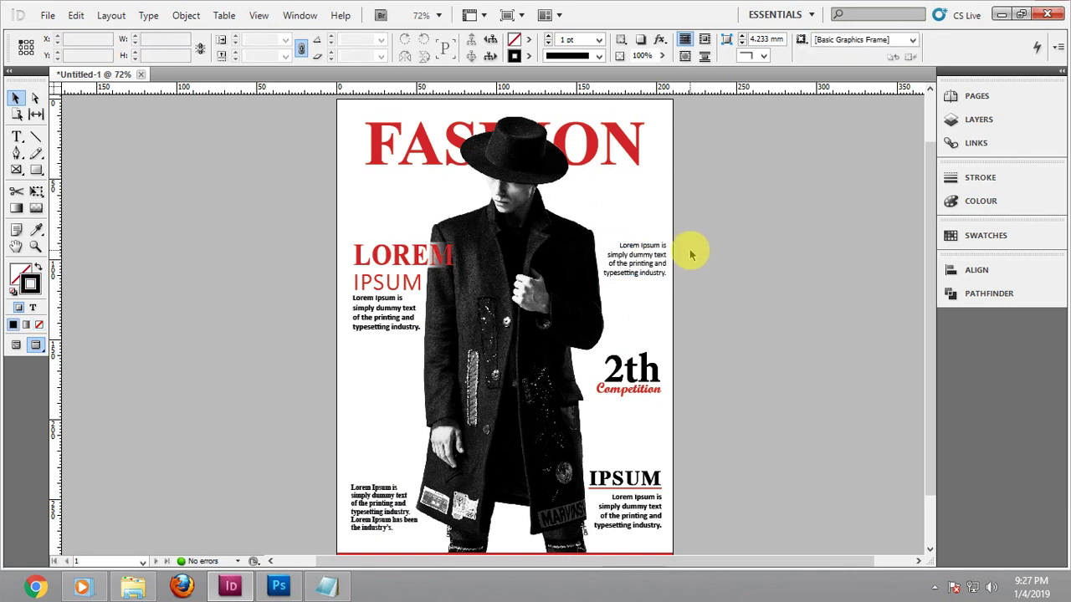
pyautogui.moveTo(644, 251); pyautogui.dragTo(623, 191)
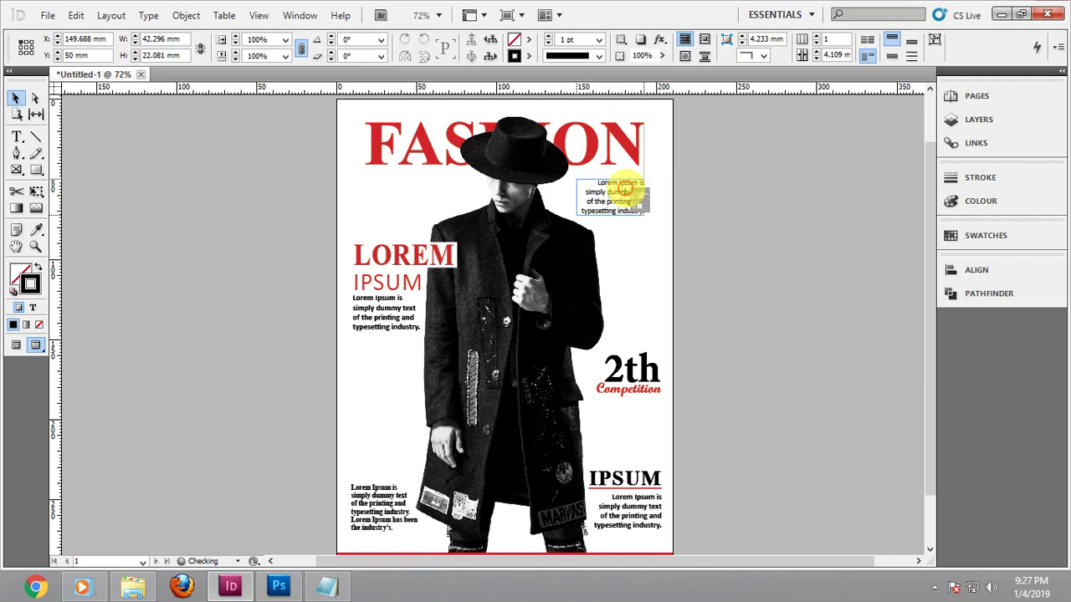
# Widen the light paragraph's frame leftwards to about 55.6 mm and left-align its text
pyautogui.scroll(3, 626, 191)
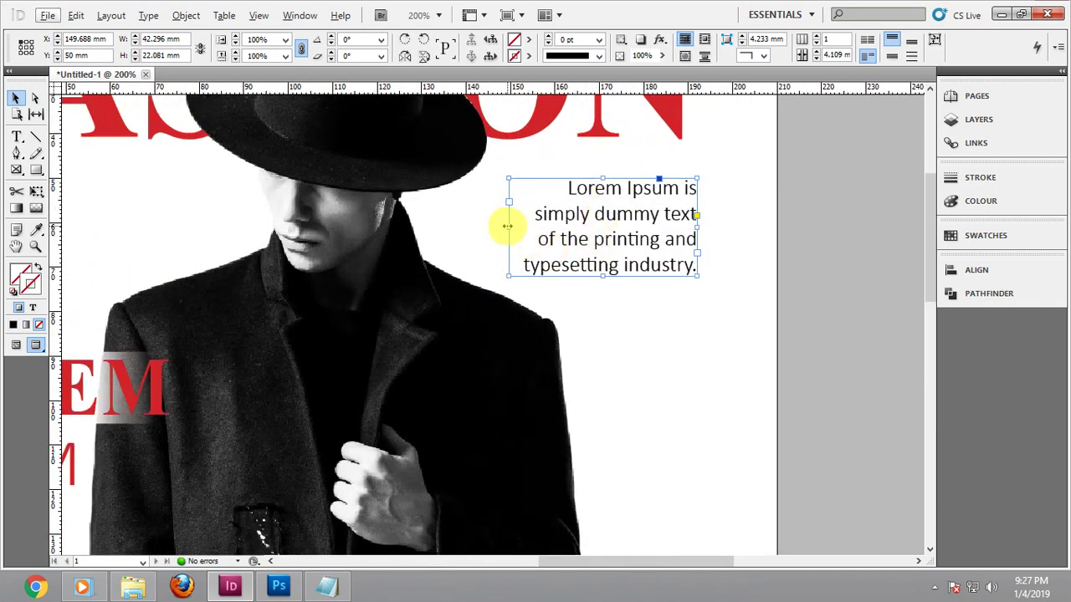
pyautogui.moveTo(507, 225); pyautogui.dragTo(450, 226)
pyautogui.doubleClick(555, 187)
pyautogui.hotkey('ctrl', 'a')
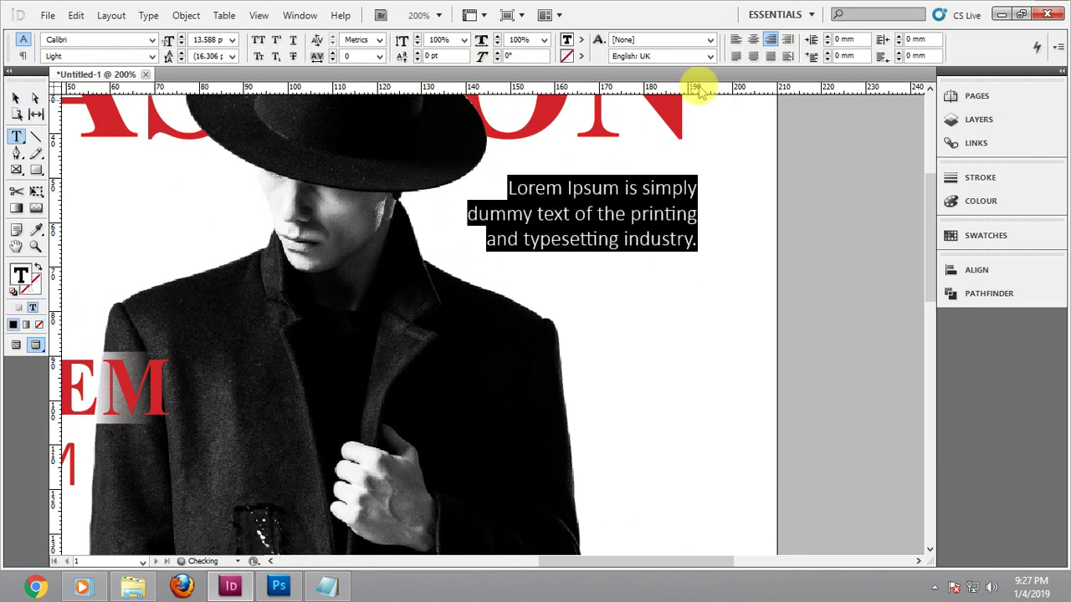
pyautogui.click(736, 39)
pyautogui.click(598, 215)
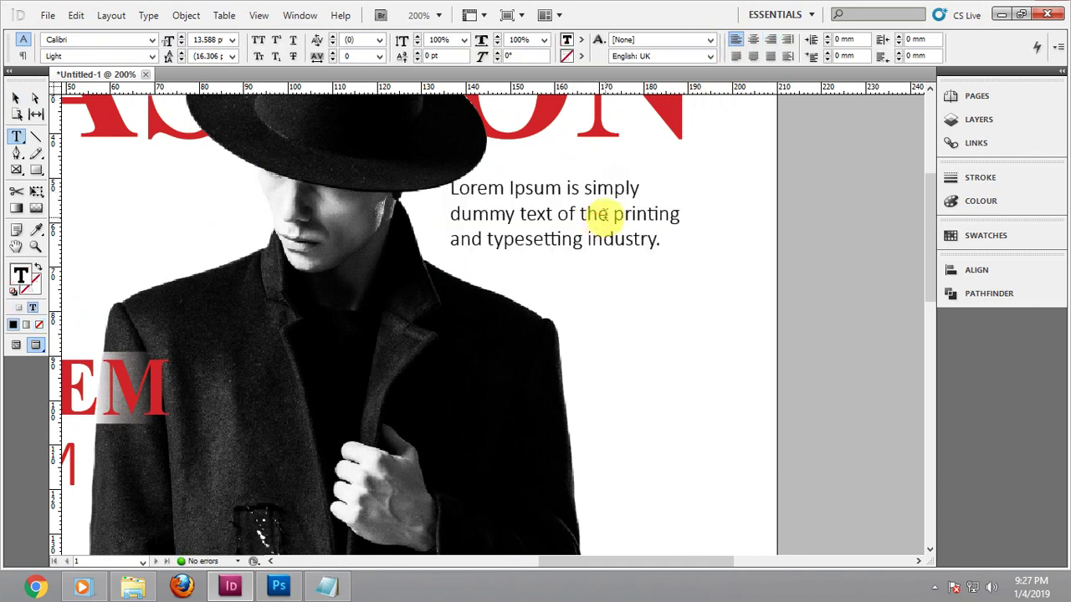
pyautogui.click(17, 96)
# Set the light paragraph's font size to 8 pt and fit its frame to the content
pyautogui.doubleClick(598, 215)
pyautogui.hotkey('ctrl', 'a')
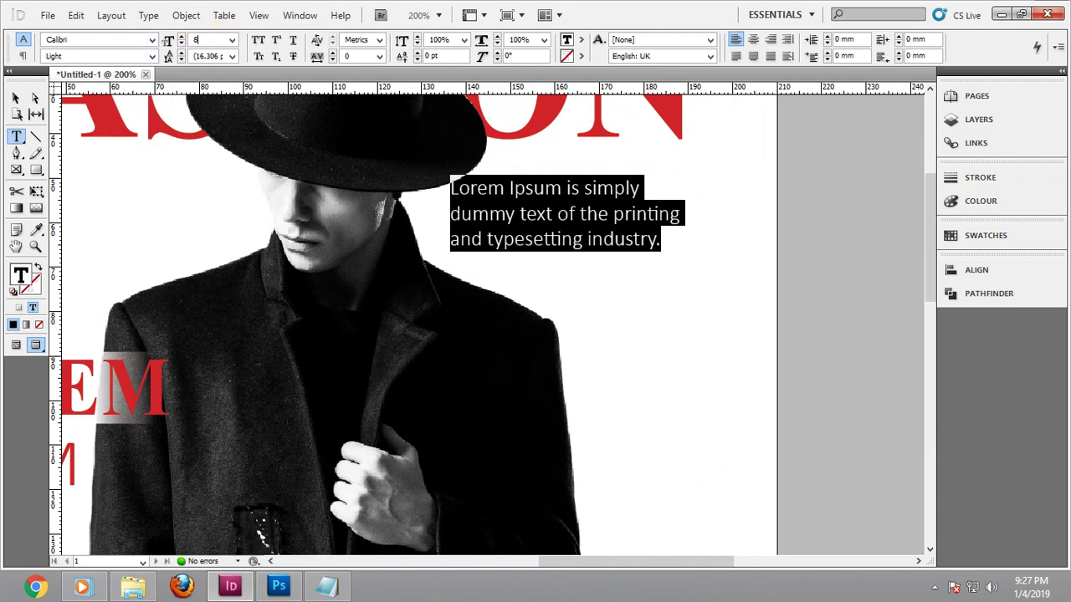
pyautogui.write('8')
pyautogui.press('Return')
pyautogui.click(17, 96)
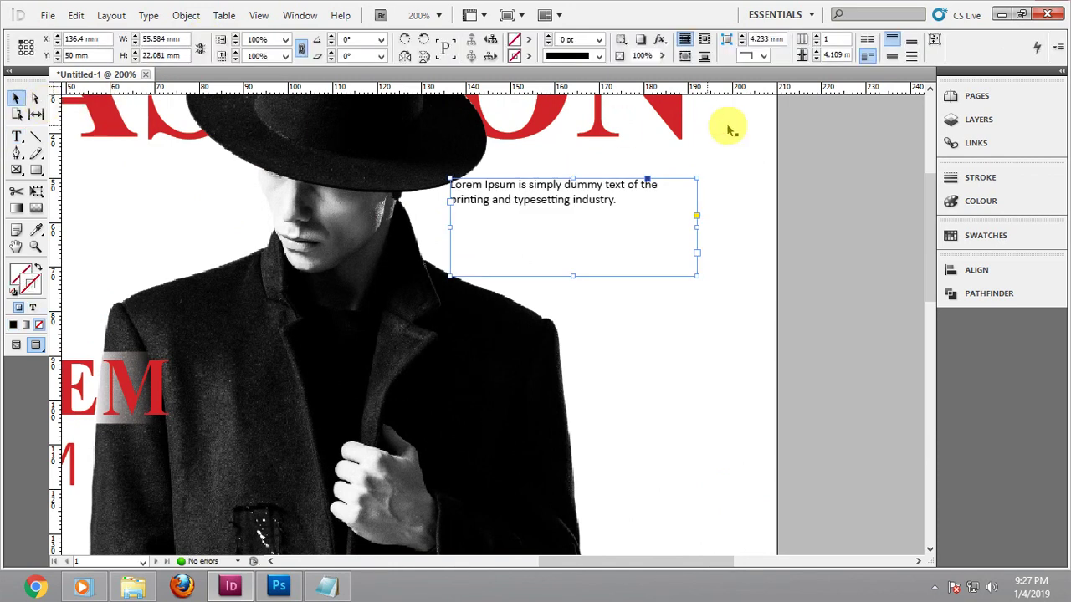
pyautogui.click(930, 39)
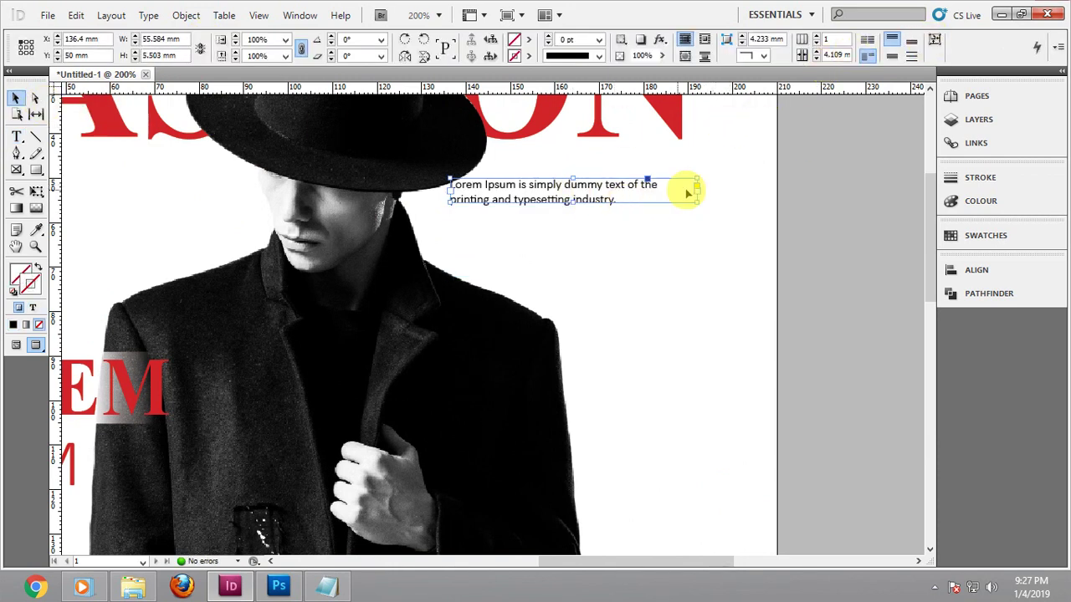
# Raise the 8 pt paragraph close beneath the FASHION title to Y 45.1 mm and stretch its frame to the title's width, about 174 mm
pyautogui.moveTo(697, 190); pyautogui.dragTo(655, 167)
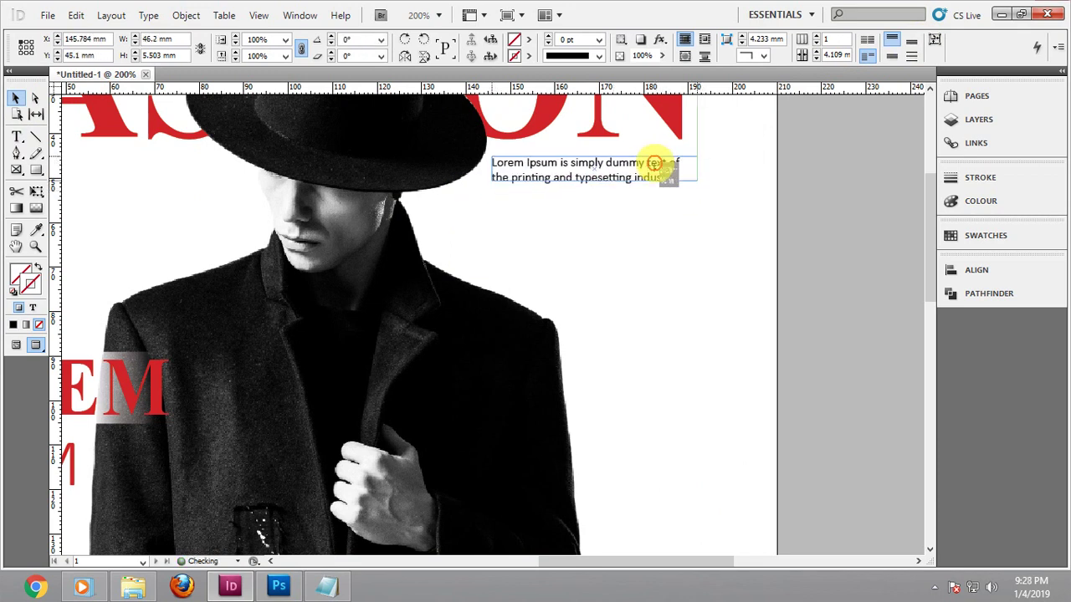
pyautogui.click(824, 193)
pyautogui.scroll(-3, 699, 248)
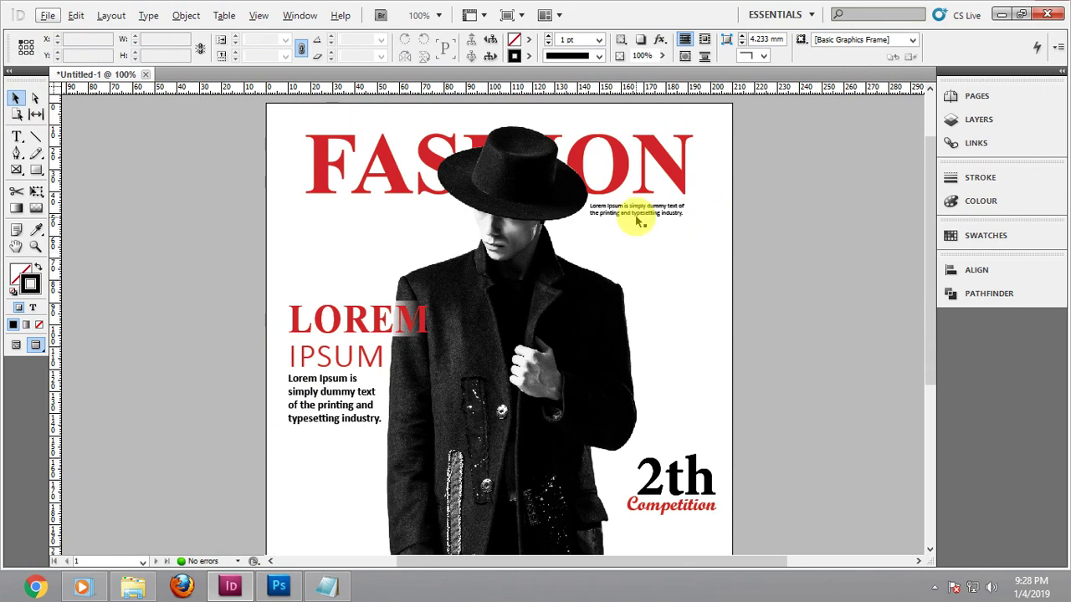
pyautogui.click(641, 212)
pyautogui.moveTo(590, 210); pyautogui.dragTo(299, 210)
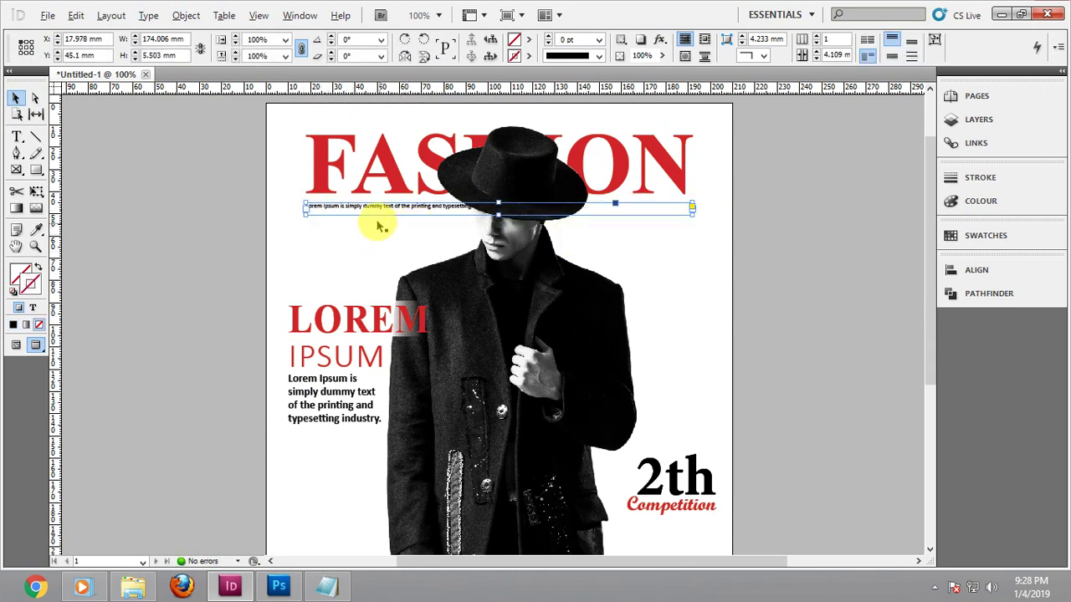
# Narrow the small paragraph's frame under the FASHION title so its text wraps onto two lines clear of the hat, and preview the cover
pyautogui.hotkey('ctrl', '+')
pyautogui.moveTo(848, 207); pyautogui.dragTo(513, 214)
pyautogui.hotkey('ctrl', '-')
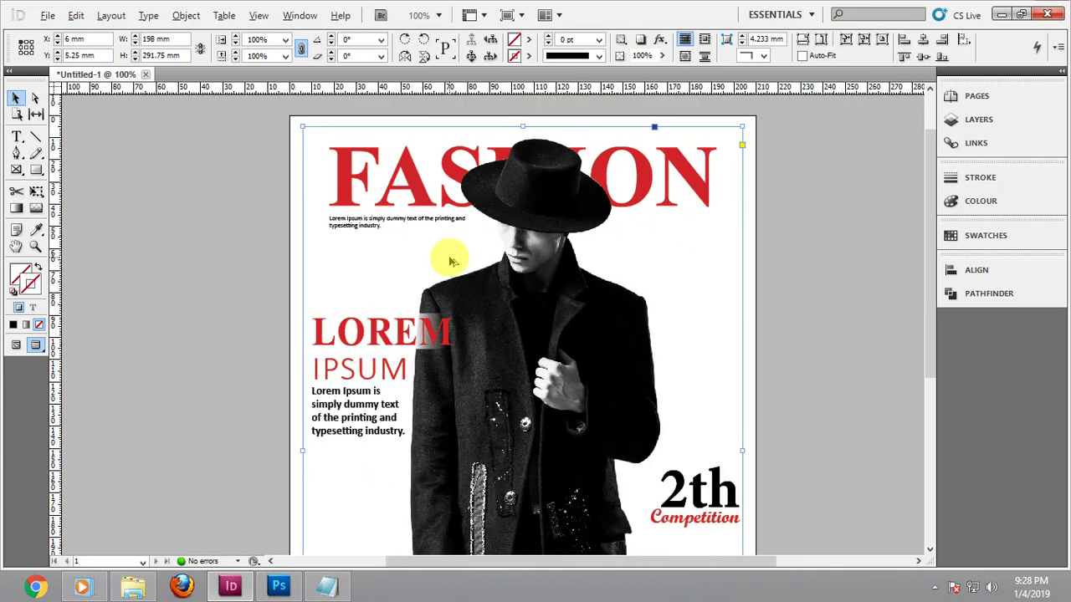
pyautogui.click(823, 358)
pyautogui.scroll(-2, 803, 276)
pyautogui.hotkey('ctrl', '-')
pyautogui.hotkey('ctrl', '-')
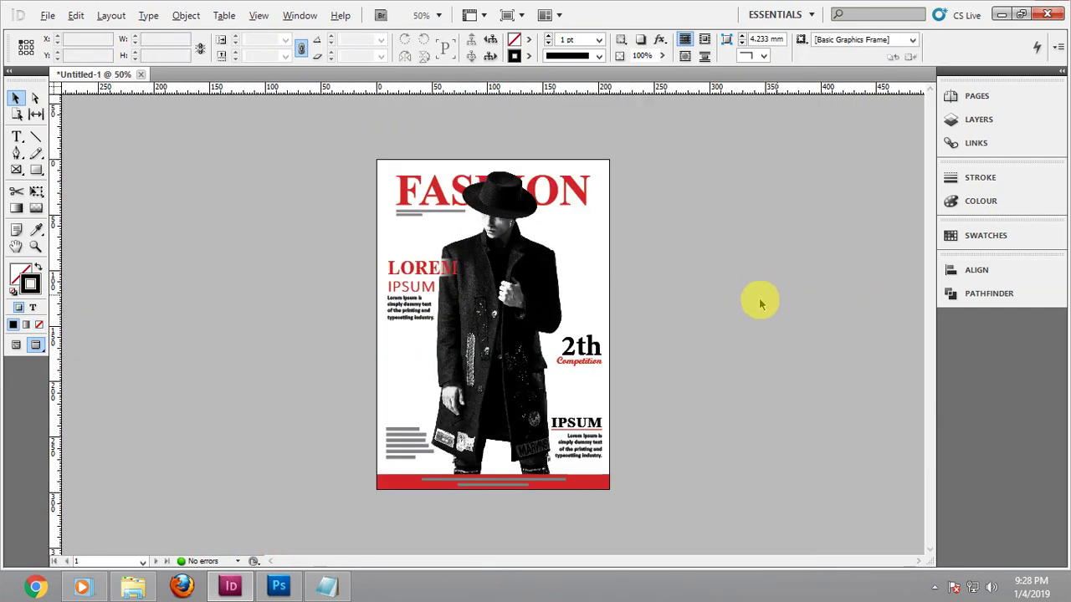
pyautogui.hotkey('ctrl', '+')
pyautogui.moveTo(756, 274); pyautogui.dragTo(756, 274)
pyautogui.hotkey('shift', 'w')
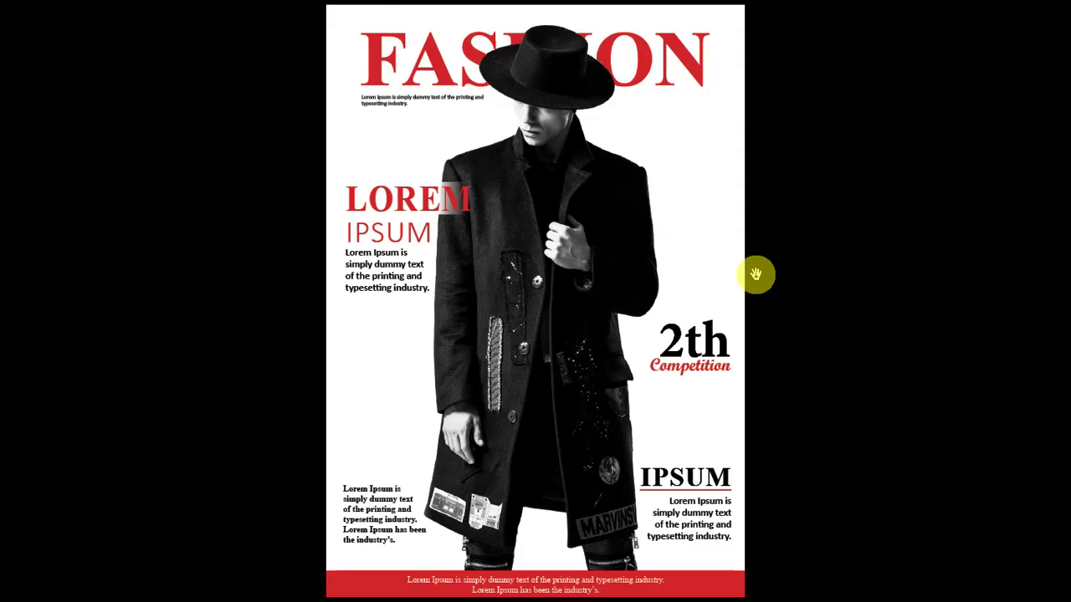
pyautogui.press('Escape')
# Delete the "2th Competition" heading group beside the coat
pyautogui.click(629, 370)
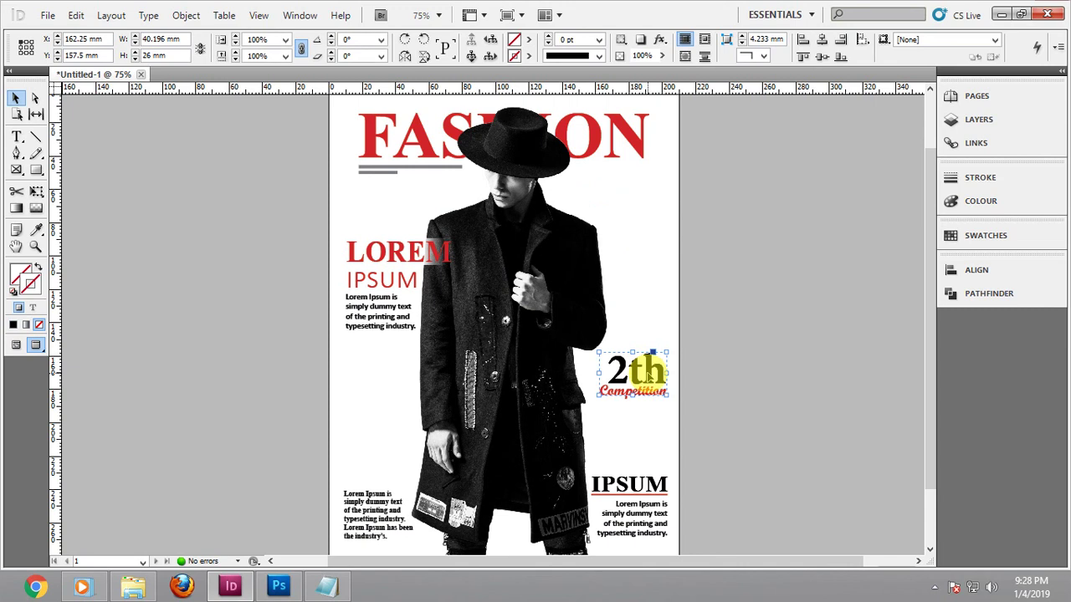
pyautogui.press('Delete')
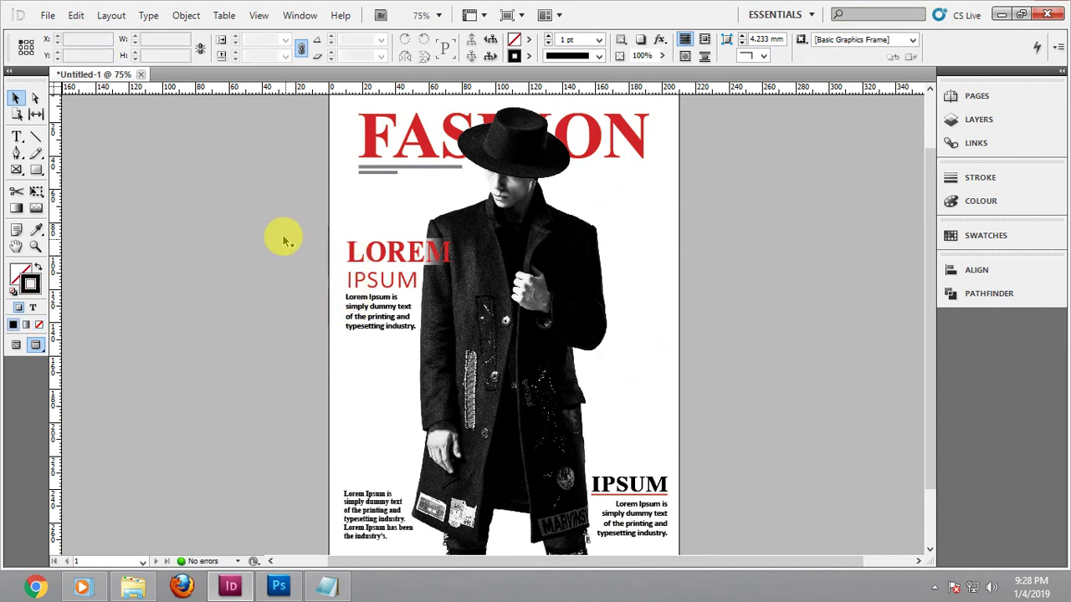
pyautogui.moveTo(286, 239); pyautogui.dragTo(446, 325)
pyautogui.hotkey('ctrl', 'z')
# Duplicate the LOREM IPSUM block with its highlight and paragraph to the opposite side of the cover, at about X 135.6 mm, Y 123.3 mm
pyautogui.moveTo(304, 365); pyautogui.dragTo(415, 225)
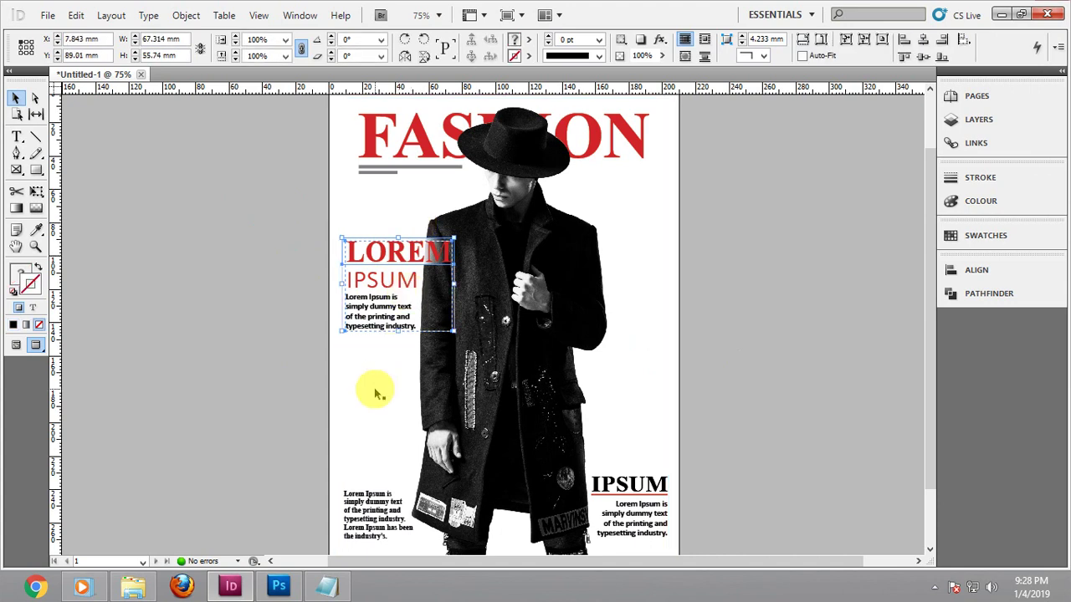
pyautogui.moveTo(390, 261); pyautogui.dragTo(631, 316)
pyautogui.click(796, 279)
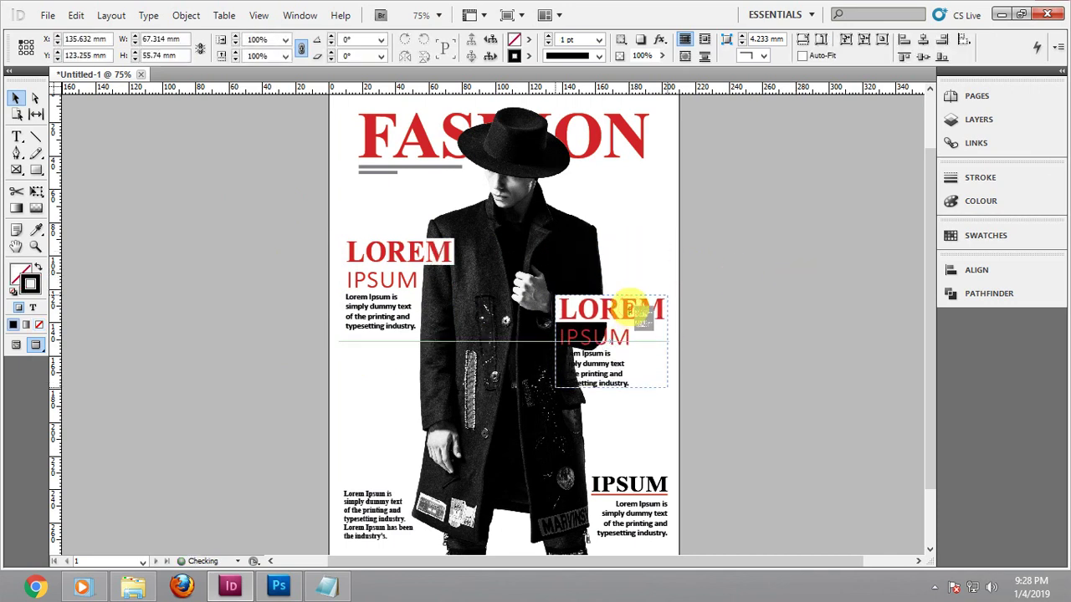
# Delete the black underlined IPSUM block with its paragraph and move the LOREM copy down into its place at about Y 213.5 mm
pyautogui.moveTo(738, 420); pyautogui.dragTo(645, 530)
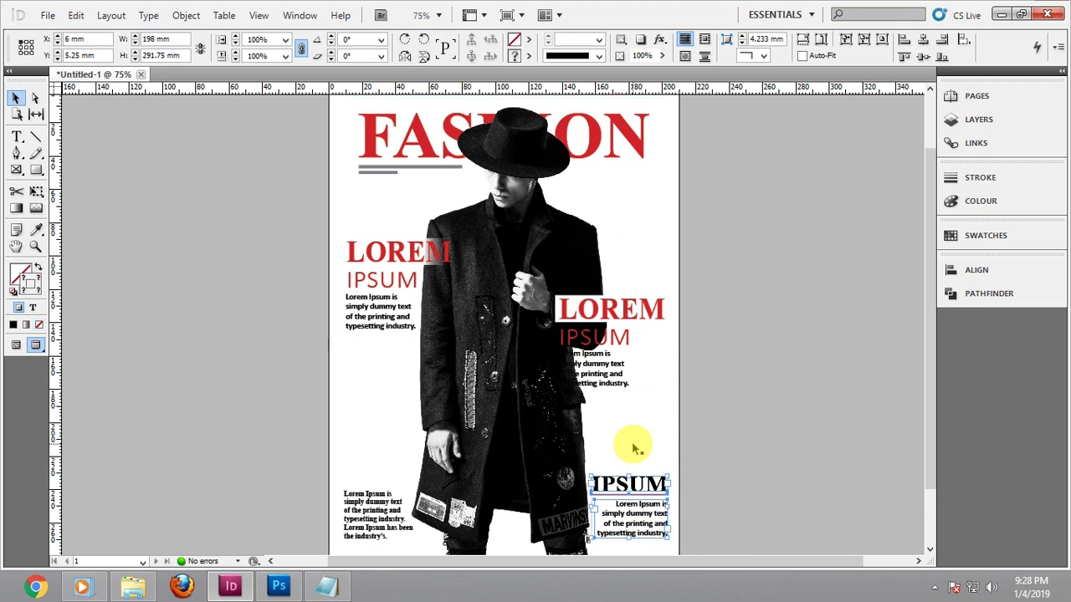
pyautogui.press('Delete')
pyautogui.click(612, 384)
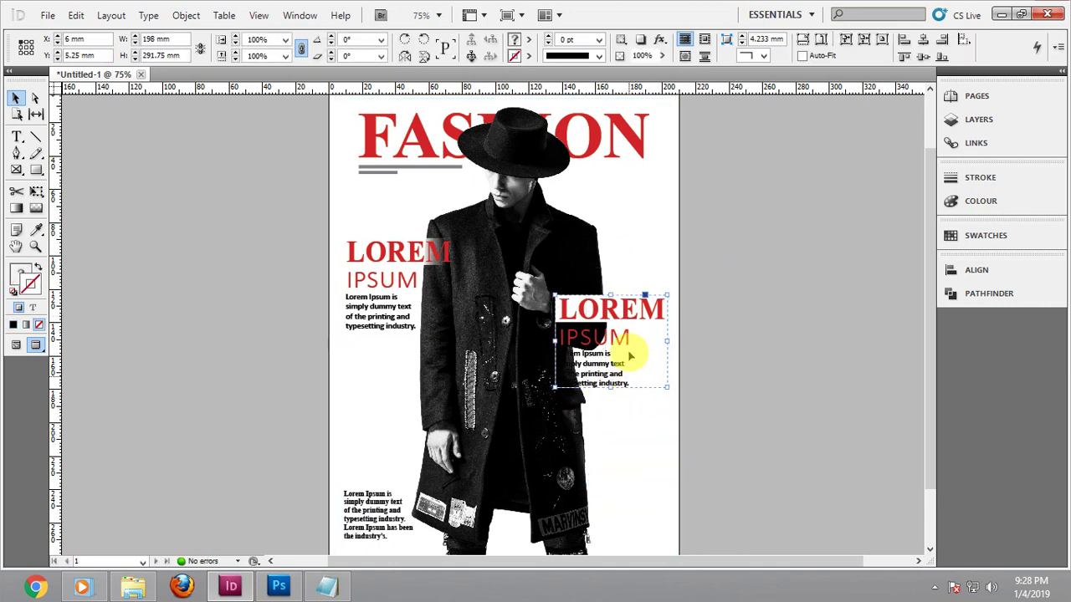
pyautogui.moveTo(631, 330); pyautogui.dragTo(638, 477)
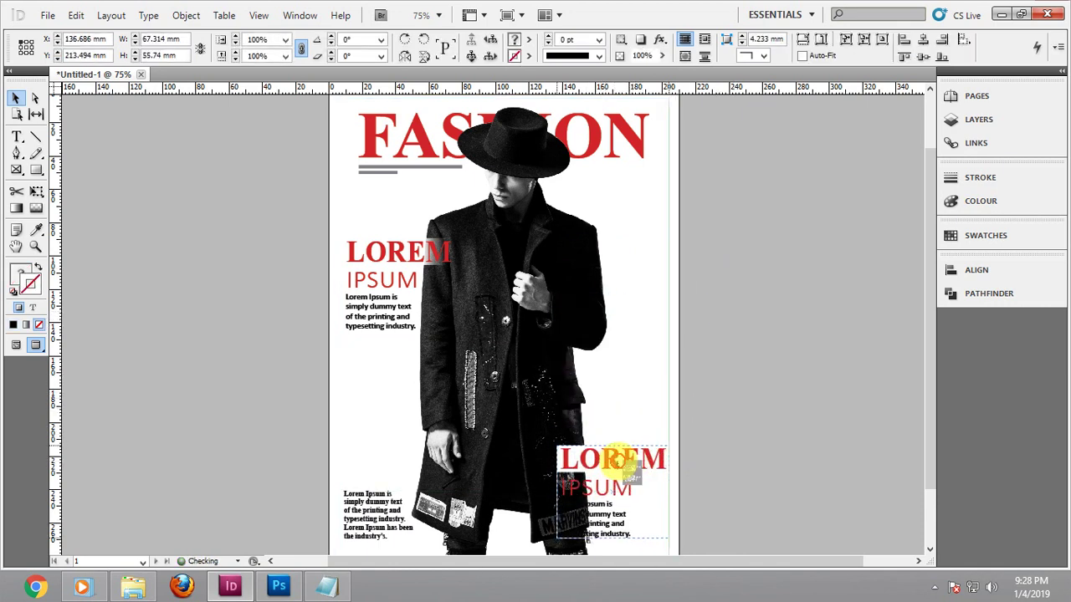
pyautogui.click(698, 491)
# Show the frame edges, delete the white highlight behind the lower LOREM copy and ungroup its three text frames
pyautogui.moveTo(693, 491); pyautogui.dragTo(723, 402)
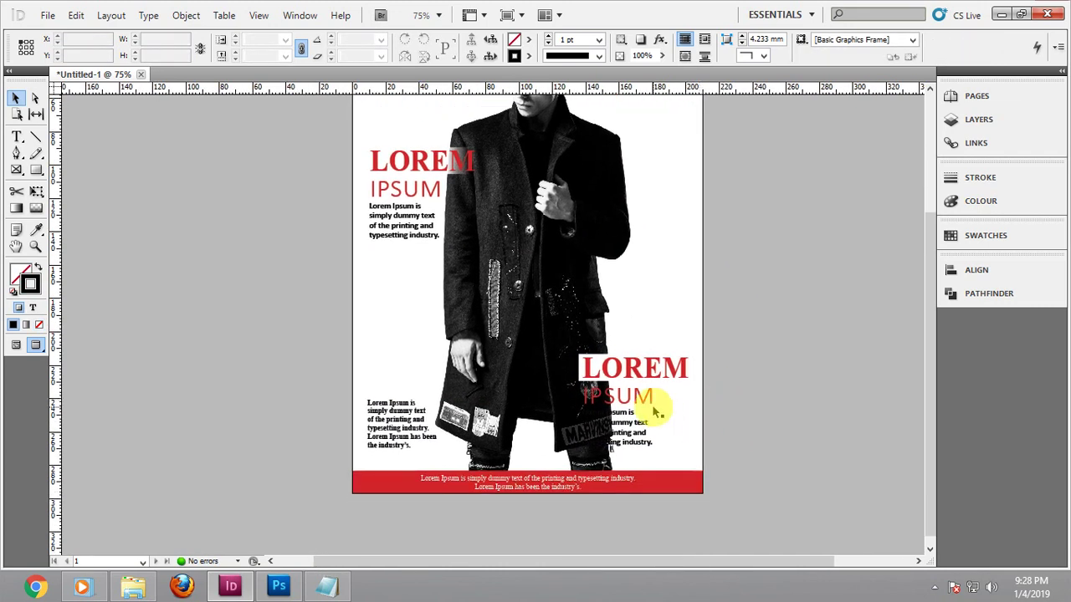
pyautogui.scroll(2, 657, 410)
pyautogui.press('w')
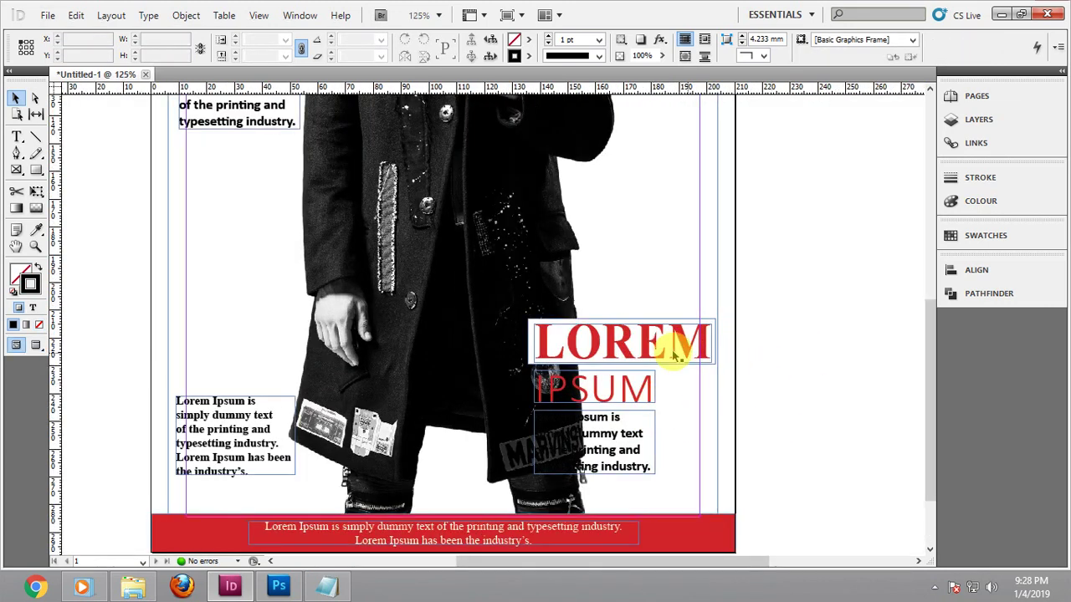
pyautogui.click(562, 339)
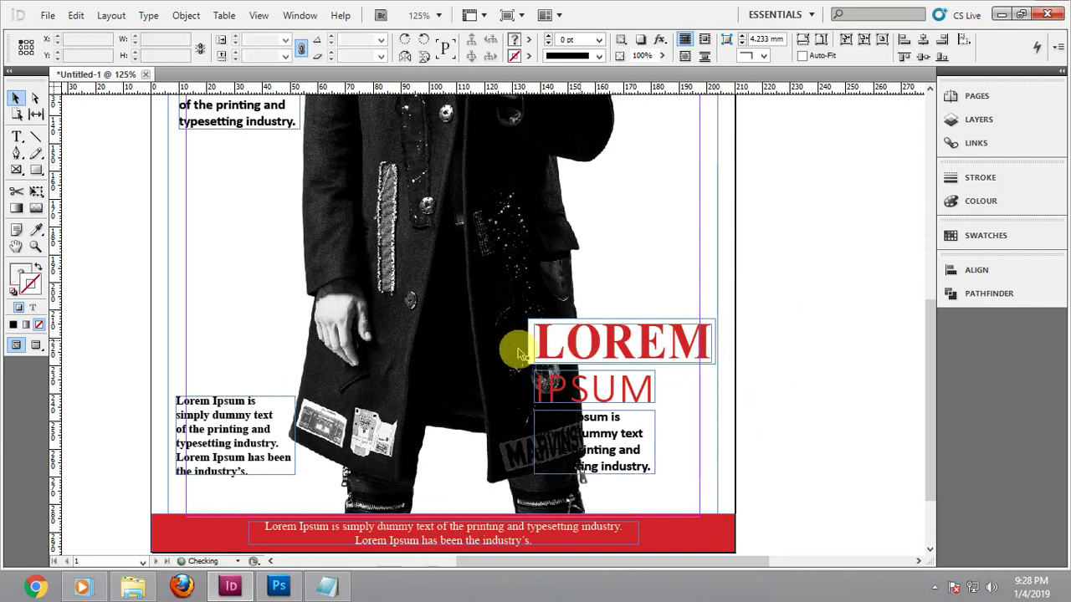
pyautogui.click(528, 339)
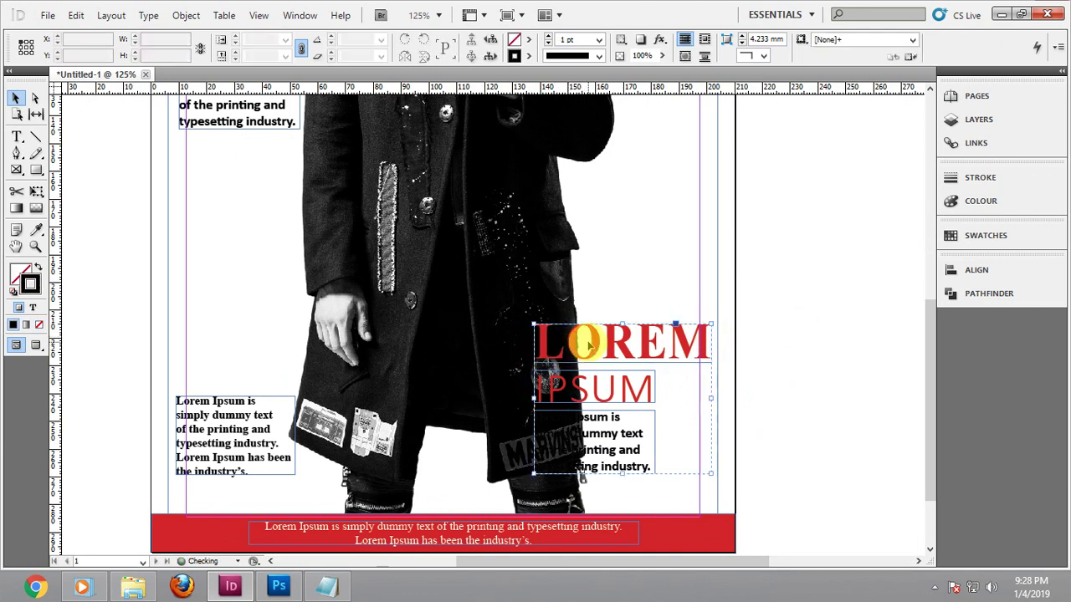
pyautogui.click(606, 433)
pyautogui.hotkey('ctrl', 'shift', 'g')
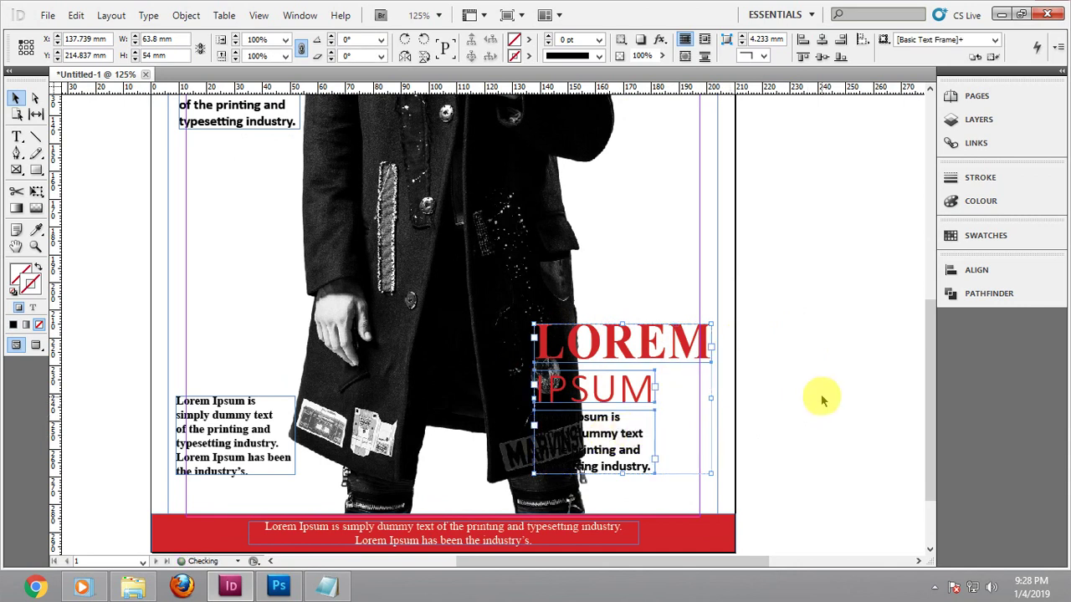
# Align the right edges of the lower LOREM, IPSUM and paragraph frames to the selection, and preview the cover
pyautogui.click(820, 399)
pyautogui.click(616, 437)
pyautogui.keyDown('shift'); pyautogui.click(617, 393); pyautogui.keyUp('shift')
pyautogui.keyDown('shift'); pyautogui.click(617, 343); pyautogui.keyUp('shift')
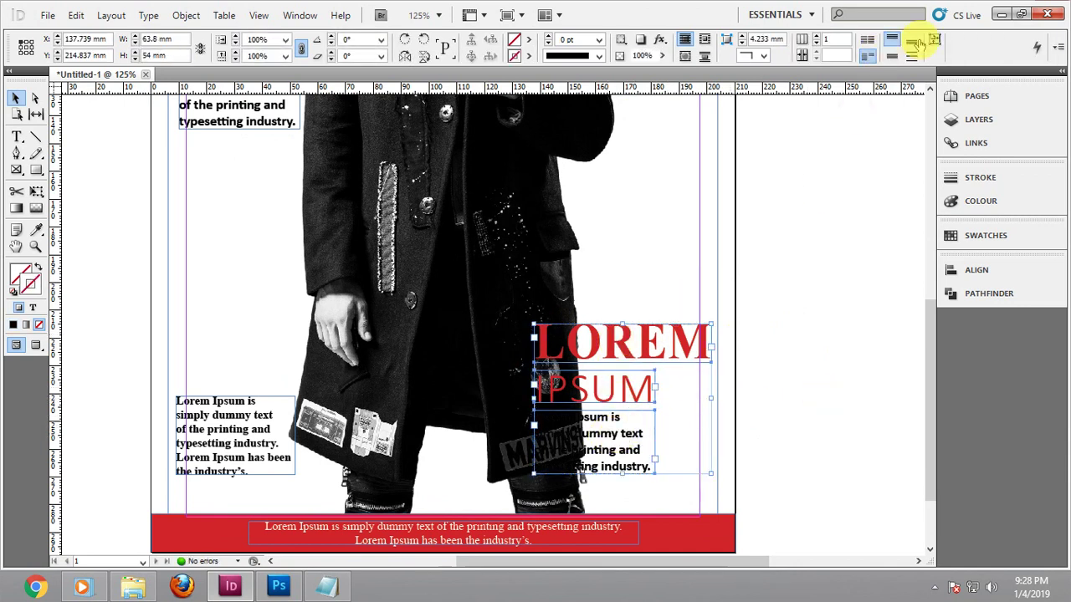
pyautogui.click(975, 269)
pyautogui.click(835, 296)
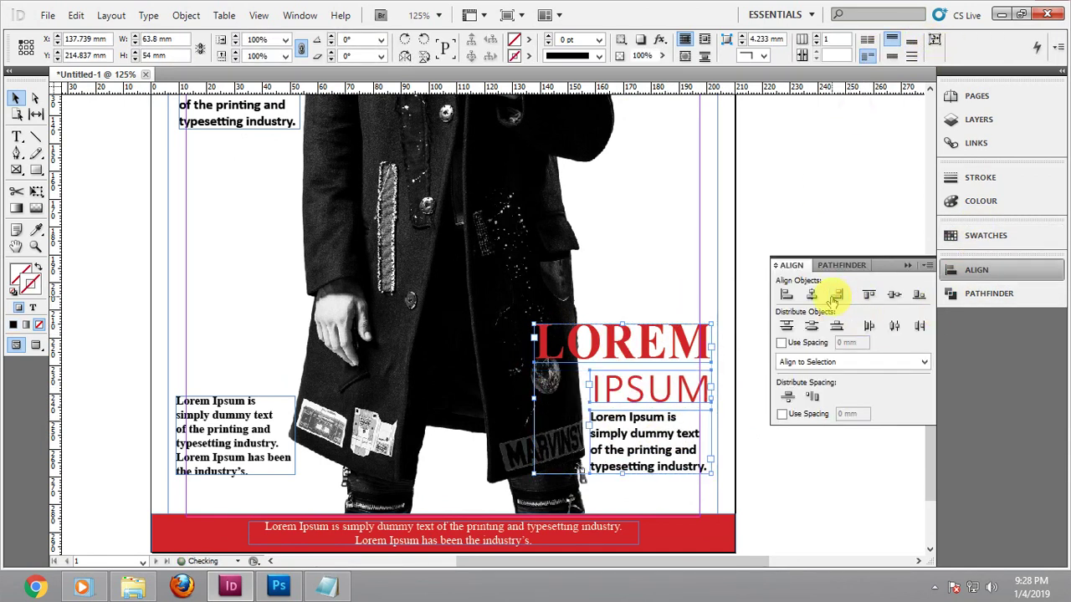
pyautogui.click(907, 265)
pyautogui.click(800, 330)
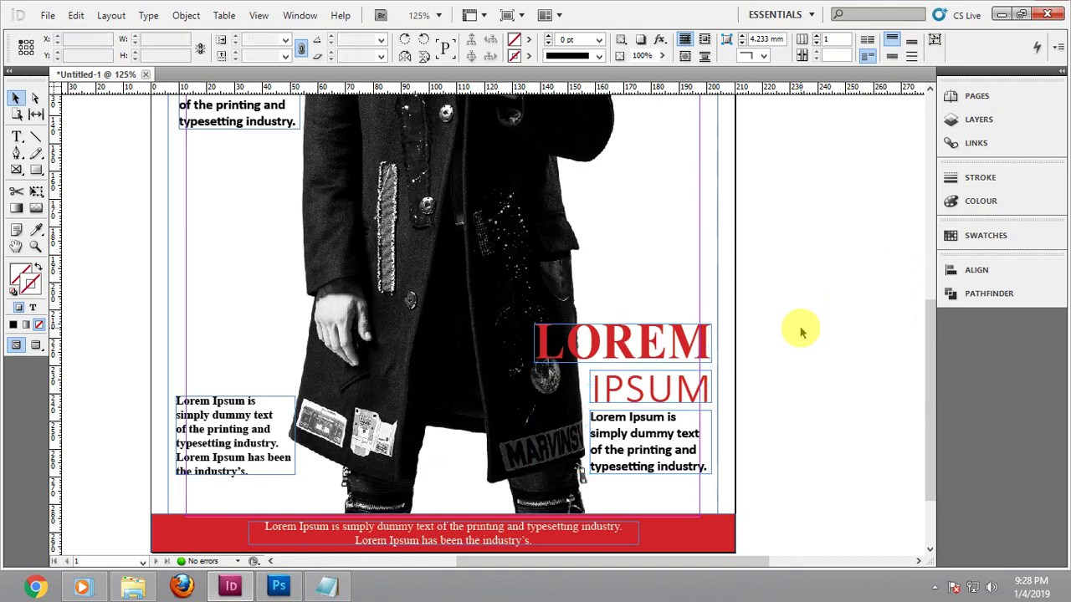
pyautogui.hotkey('shift', 'w')
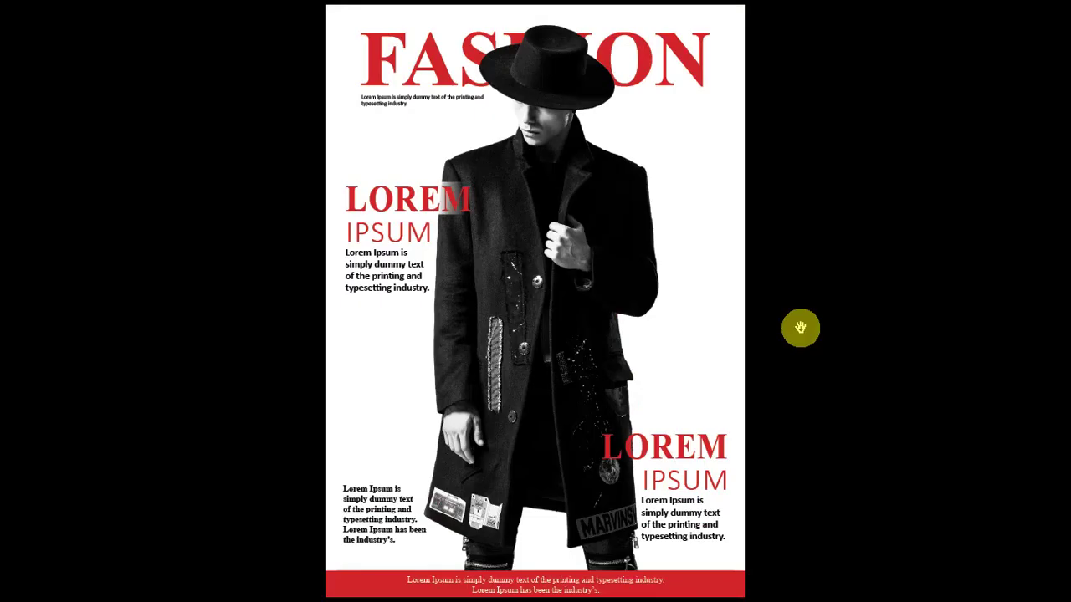
pyautogui.press('Escape')
# Duplicate the faded white highlight from the upper LOREM and place the copy behind the lower LOREM at about X 136 mm, Y 213.7 mm
pyautogui.click(420, 174)
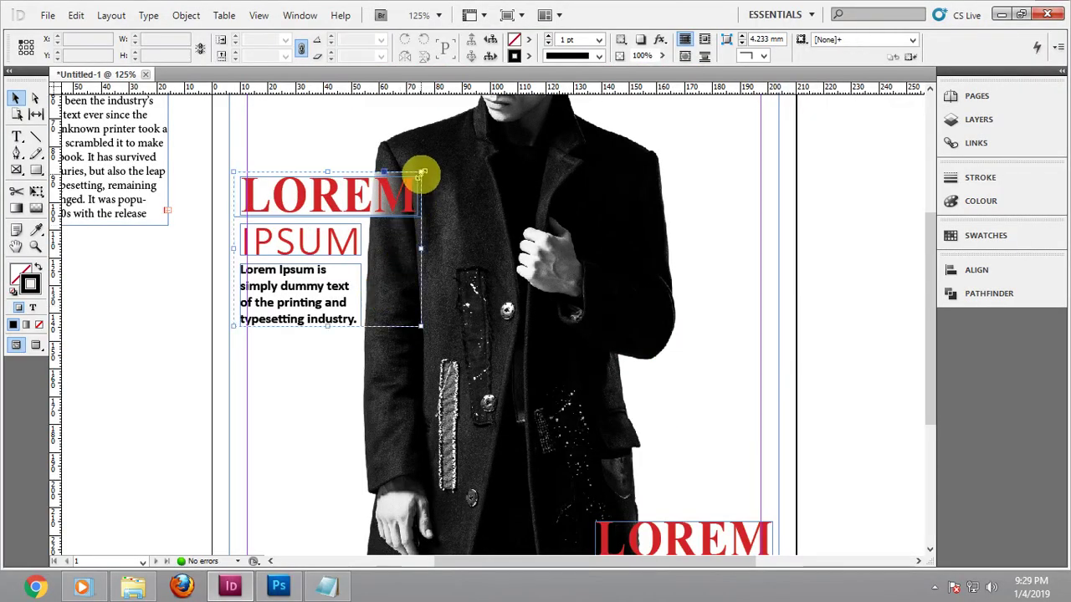
pyautogui.click(426, 174)
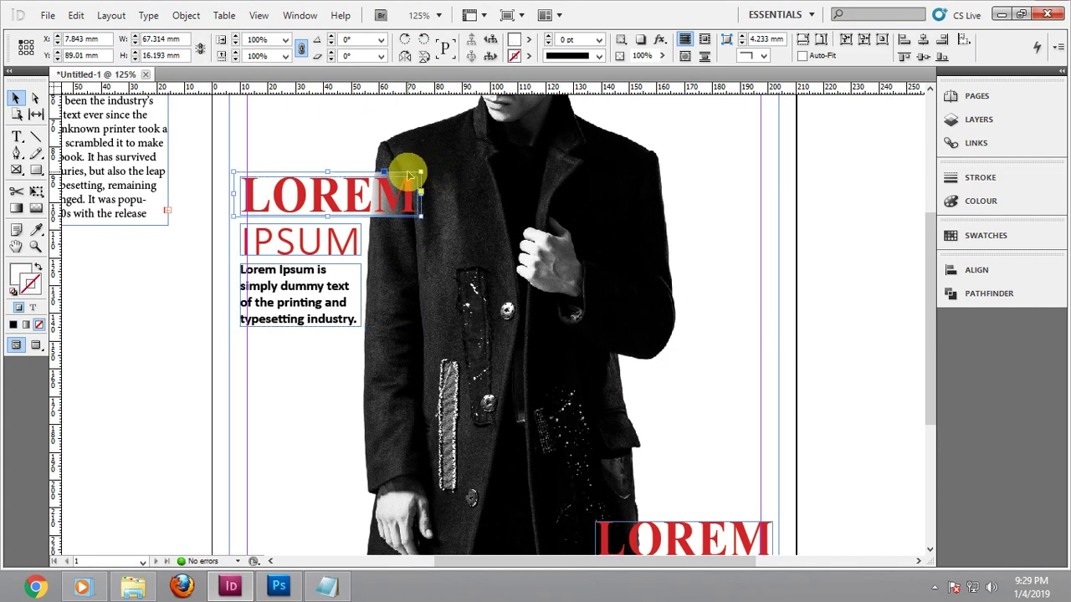
pyautogui.moveTo(407, 174); pyautogui.dragTo(680, 175)
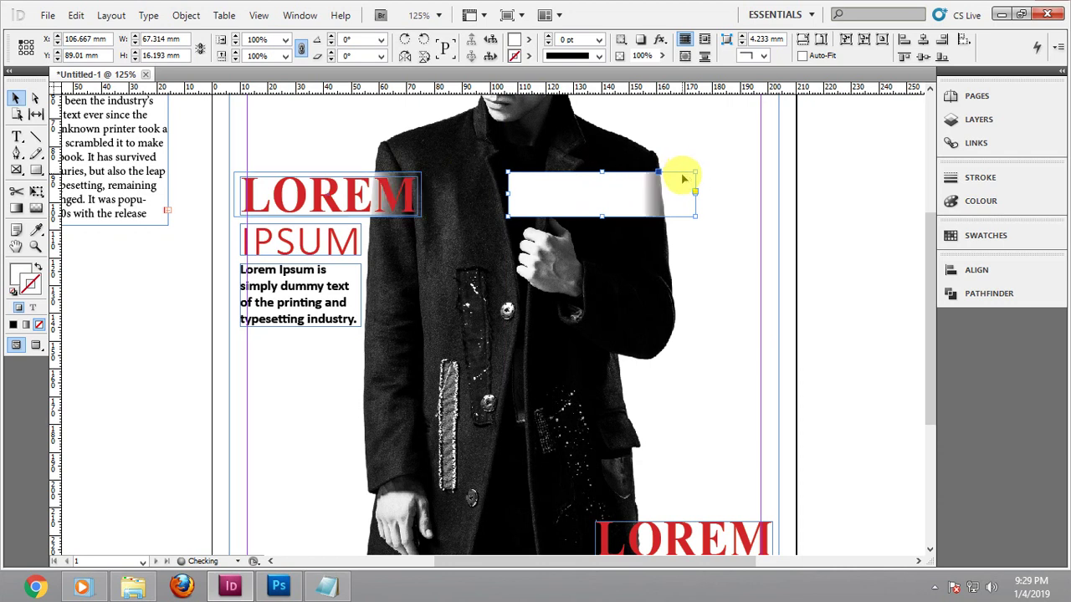
pyautogui.moveTo(624, 196); pyautogui.dragTo(640, 466)
pyautogui.scroll(-5, 698, 351)
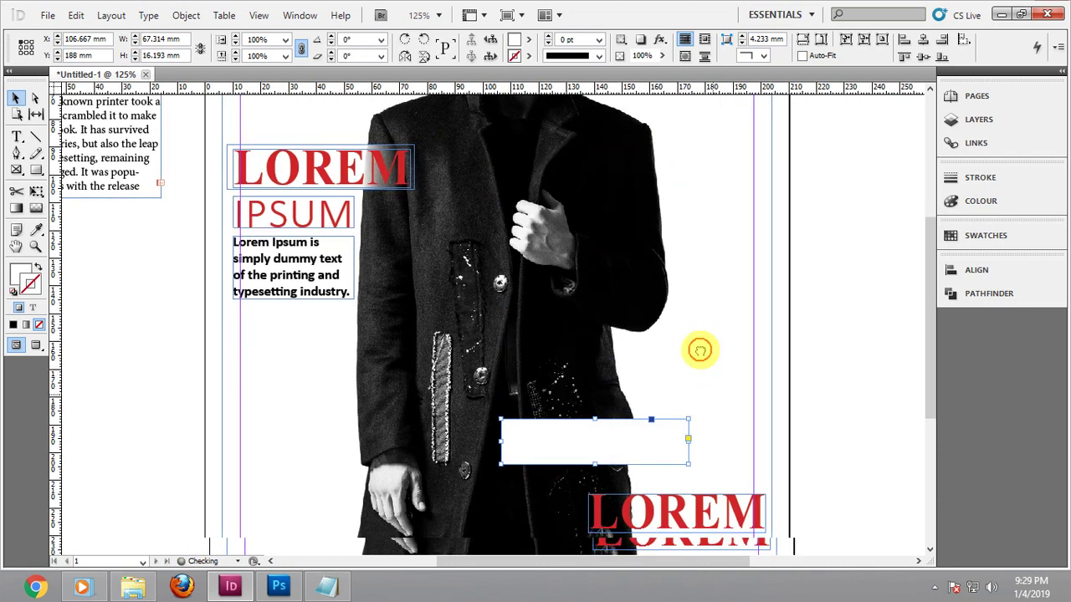
pyautogui.scroll(1, 638, 366)
pyautogui.moveTo(554, 273); pyautogui.dragTo(656, 361)
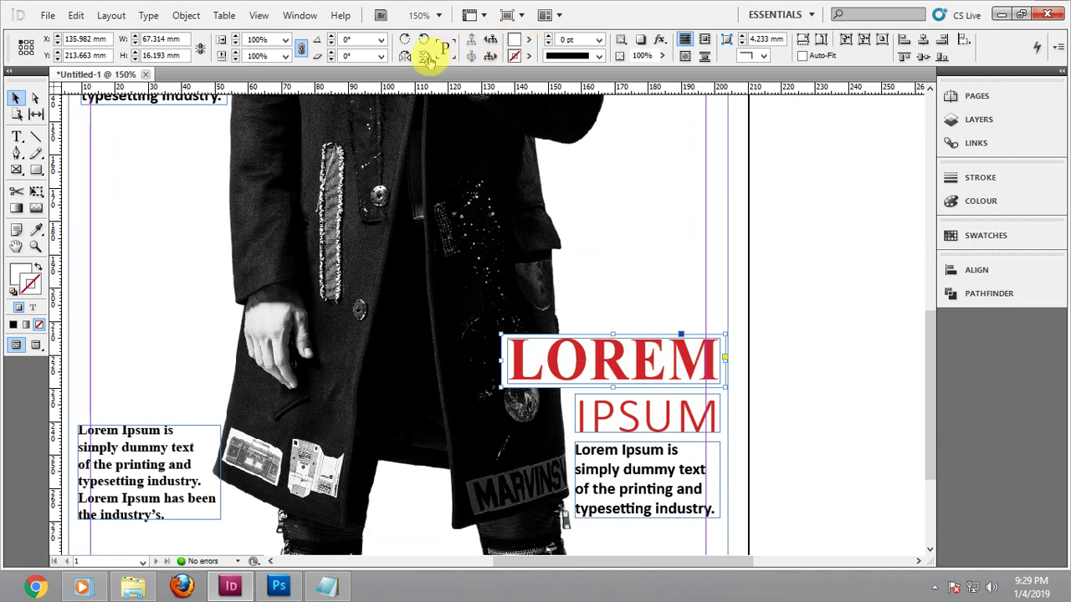
# Flip the highlight copy horizontally so it fades over the coat, reposition it behind the lower LOREM, and preview the cover
pyautogui.click(406, 57)
pyautogui.moveTo(449, 351); pyautogui.dragTo(685, 354)
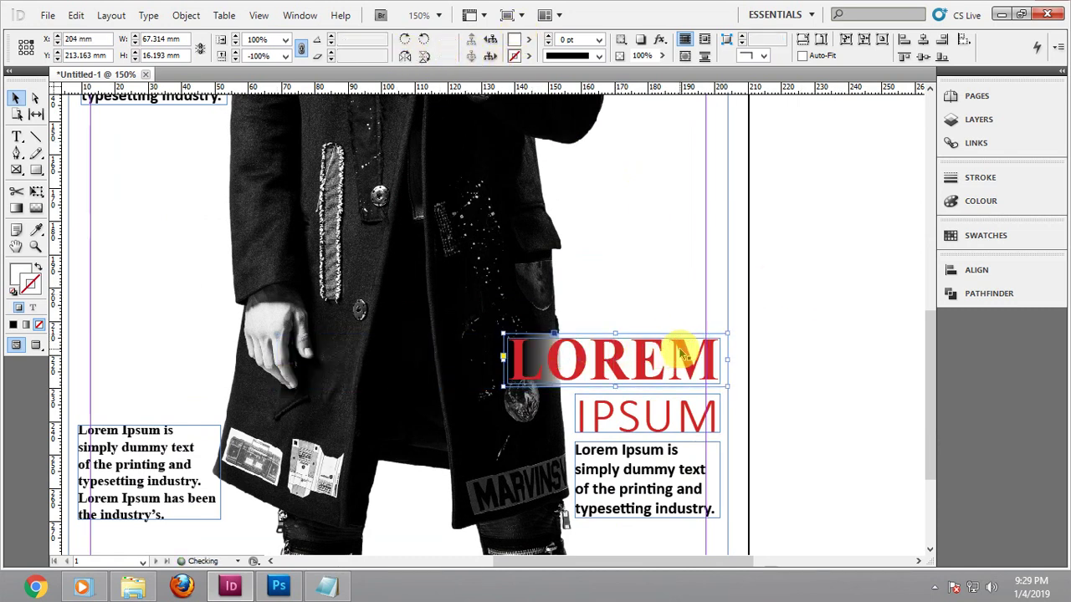
pyautogui.click(813, 325)
pyautogui.hotkey('shift', 'w')
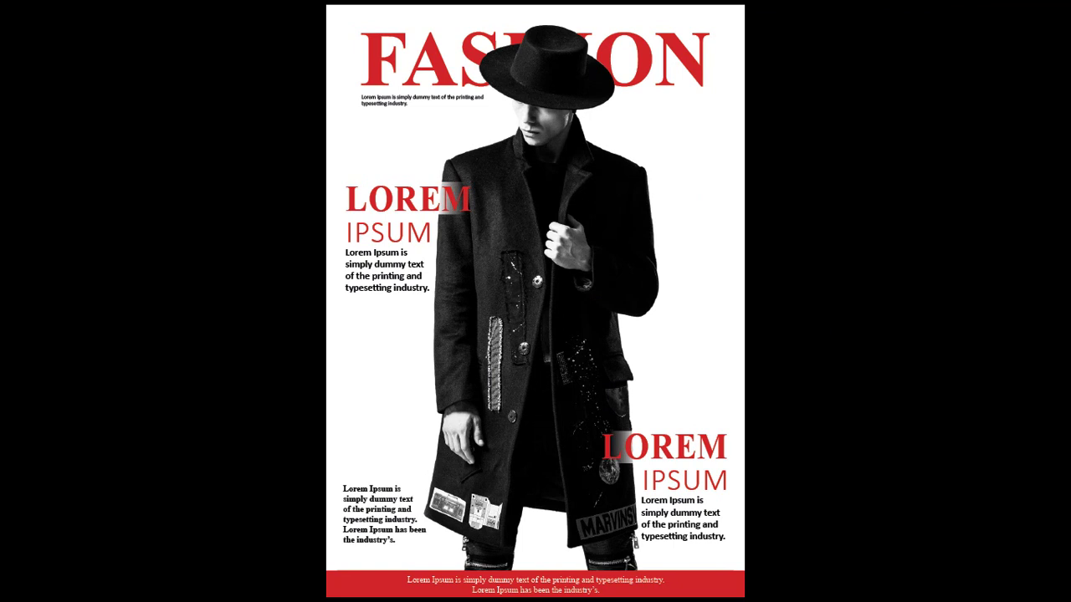
pyautogui.press('Escape')
# Change the Times New Roman paragraph beside the coat's lower hem from bold to the Regular style
pyautogui.scroll(-2, 395, 368)
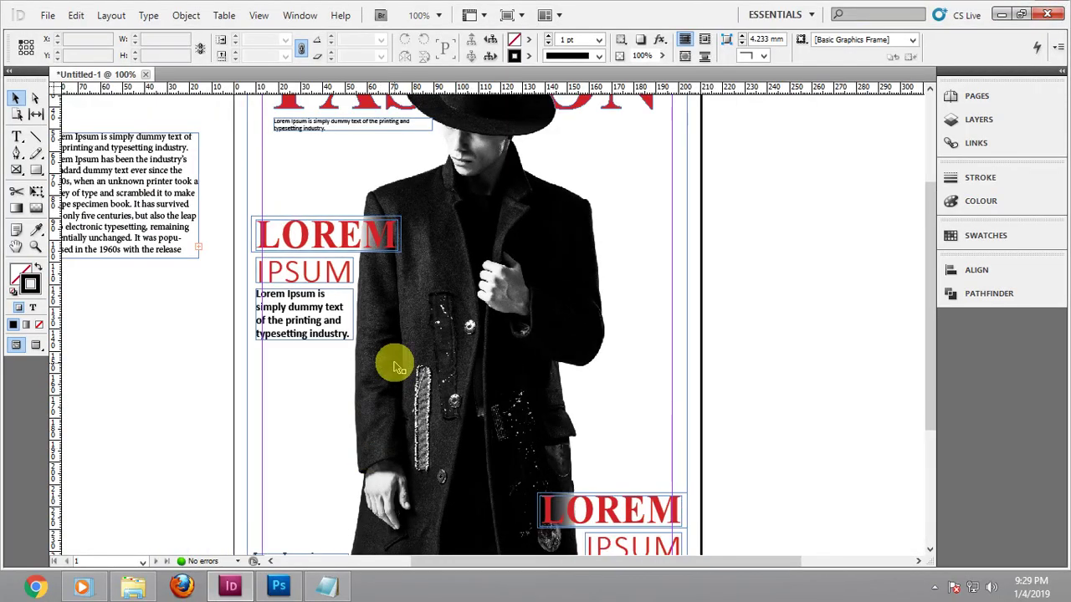
pyautogui.scroll(-1, 395, 366)
pyautogui.doubleClick(286, 523)
pyautogui.hotkey('ctrl', 'a')
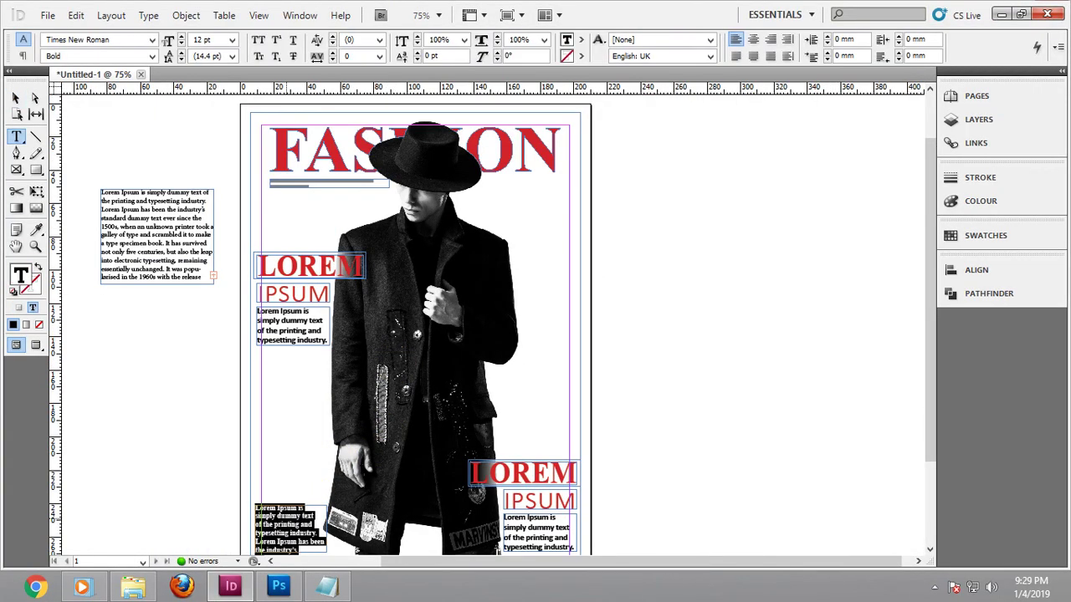
pyautogui.click(152, 56)
pyautogui.click(107, 68)
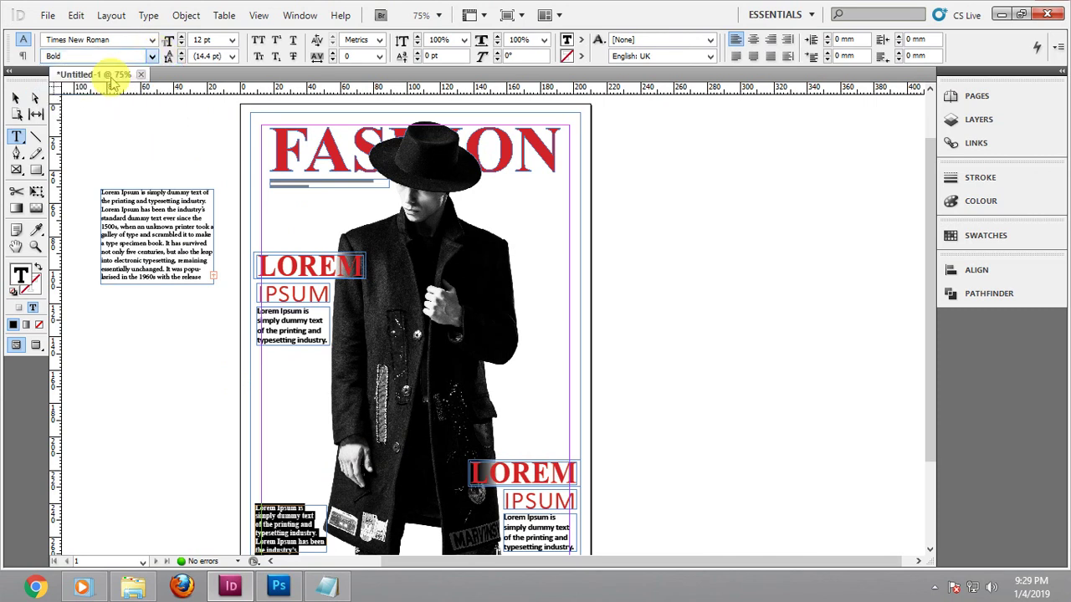
# Duplicate the regular-weight paragraph to the empty side beside the coat's shoulder and reshape its frame to about 28.3 mm wide, 50.7 mm high
pyautogui.click(15, 98)
pyautogui.moveTo(295, 533); pyautogui.dragTo(537, 304)
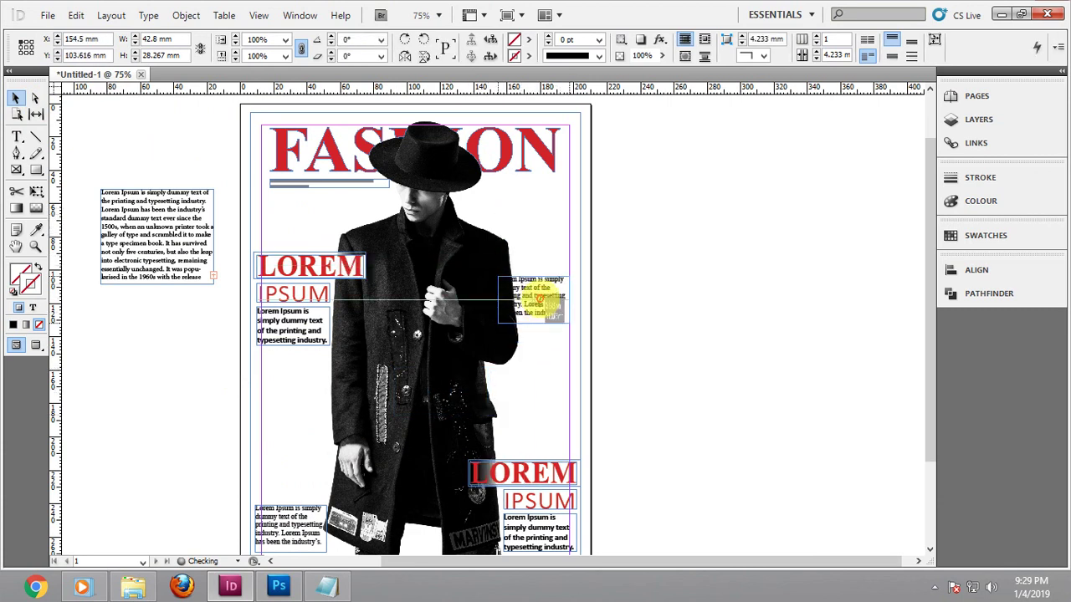
pyautogui.scroll(2, 544, 287)
pyautogui.moveTo(465, 310); pyautogui.dragTo(544, 210)
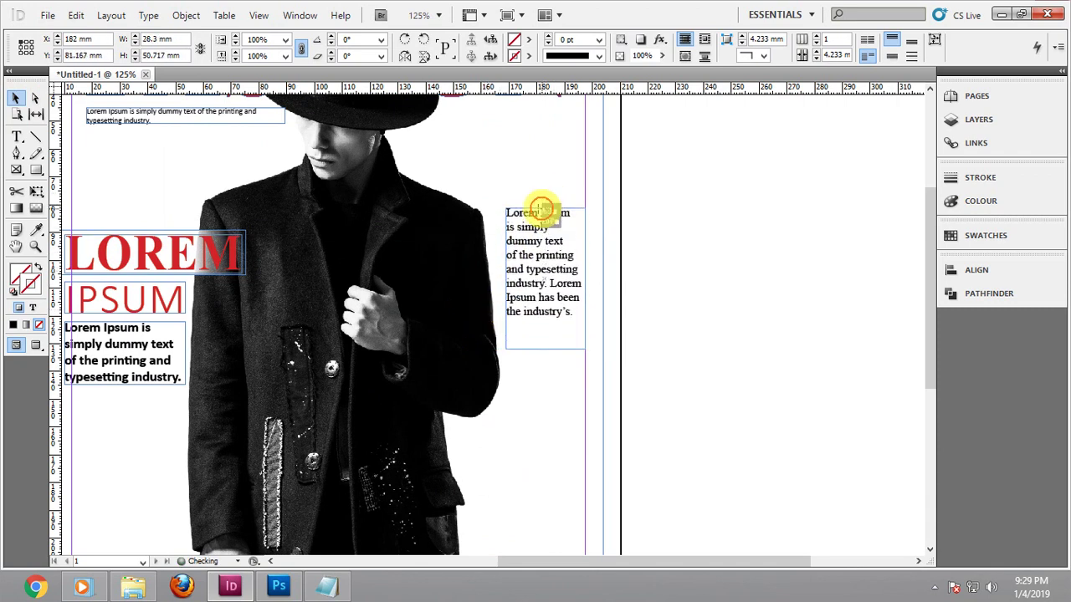
# Right-align the copied paragraph's text, shorten its frame to about 38.5 mm at Y 89.01 mm, level with the upper LOREM highlight, and preview the cover
pyautogui.doubleClick(540, 276)
pyautogui.hotkey('ctrl', 'a')
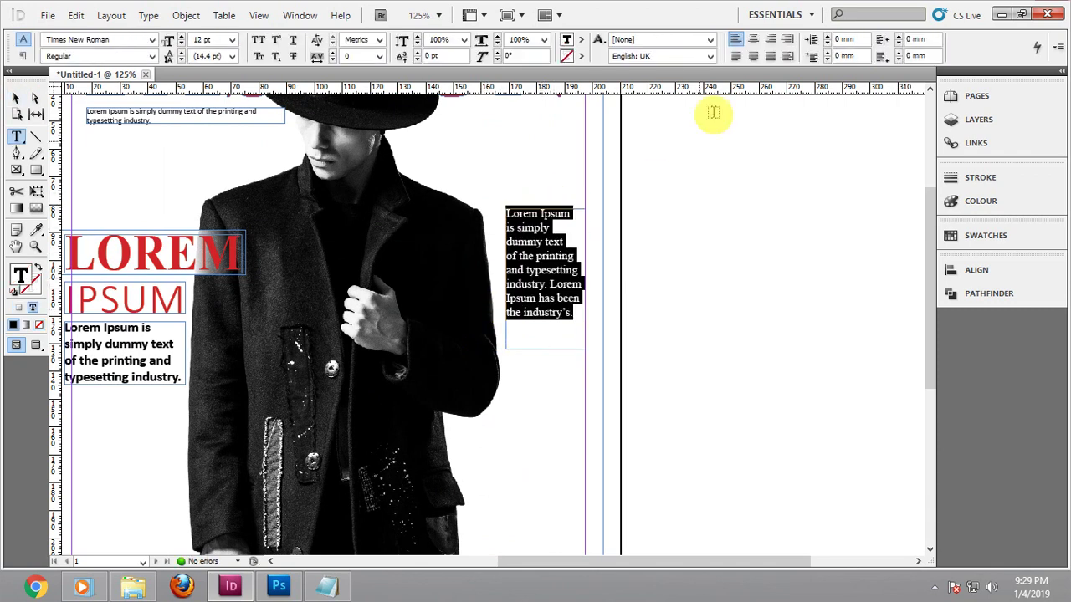
pyautogui.click(770, 40)
pyautogui.click(16, 98)
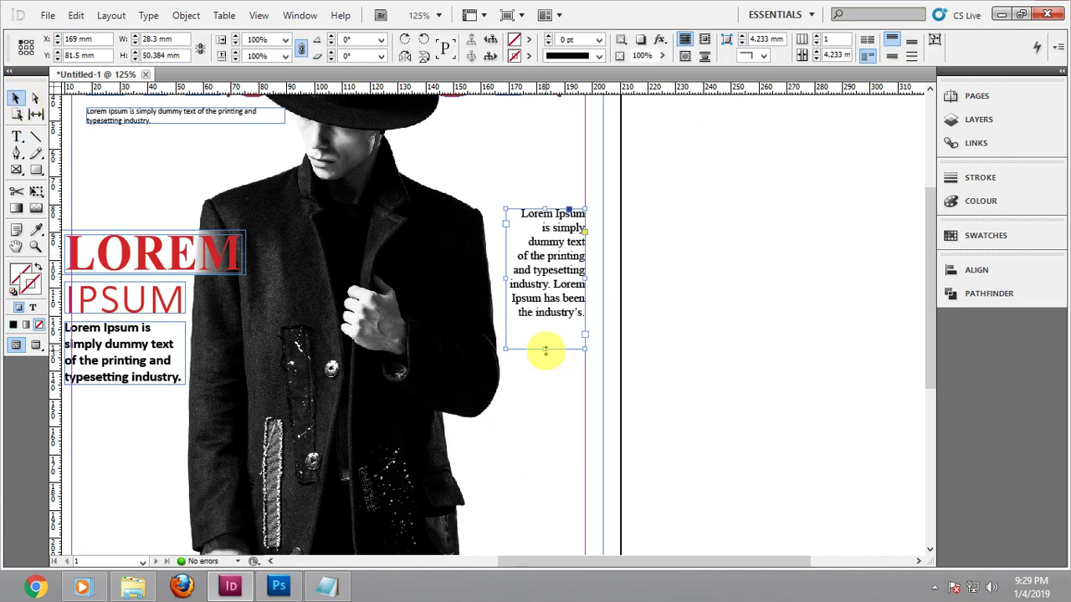
pyautogui.moveTo(546, 350); pyautogui.dragTo(562, 303)
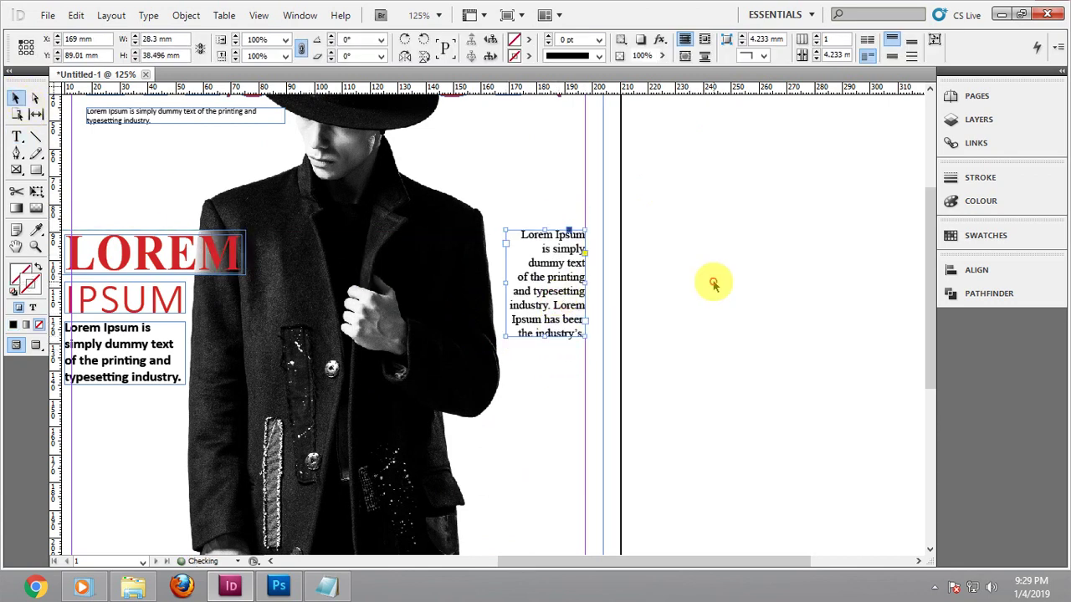
pyautogui.hotkey('shift', 'w')
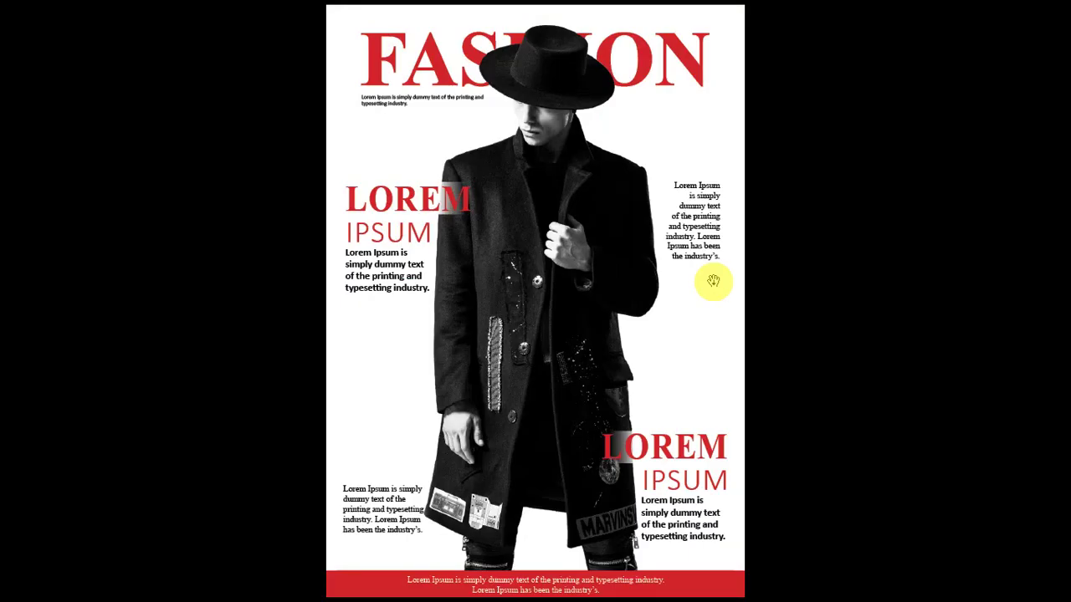
# Reshape the Times New Roman paragraph beside the coat's lower hem to 27.183 × 38.496 mm at X 9.95, Y 224.5 mm, and preview the cover
pyautogui.press('Escape')
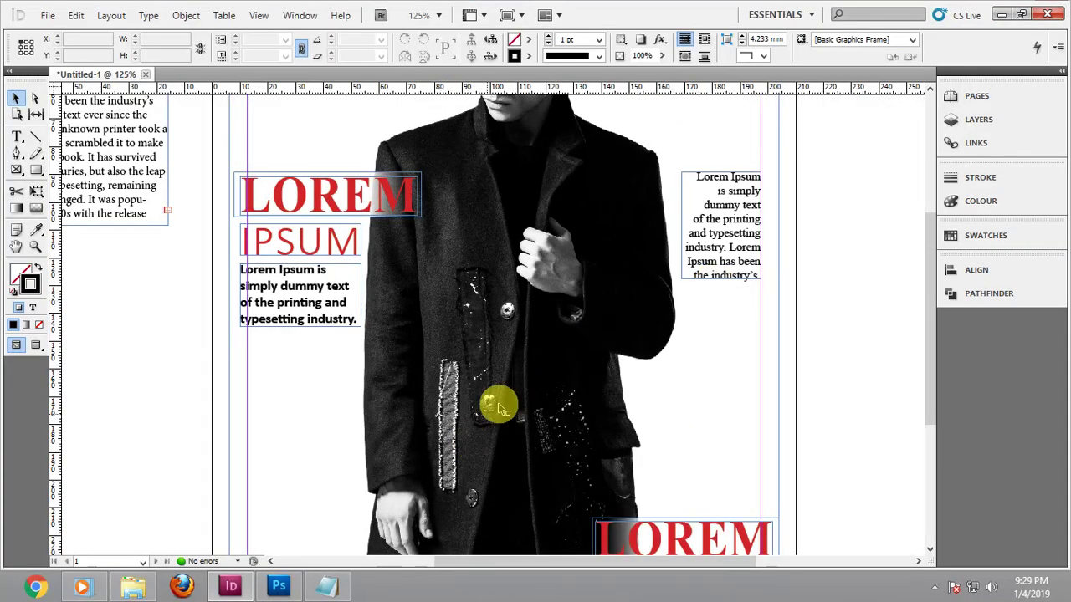
pyautogui.scroll(-4, 591, 210)
pyautogui.click(368, 451)
pyautogui.moveTo(426, 452); pyautogui.dragTo(354, 354)
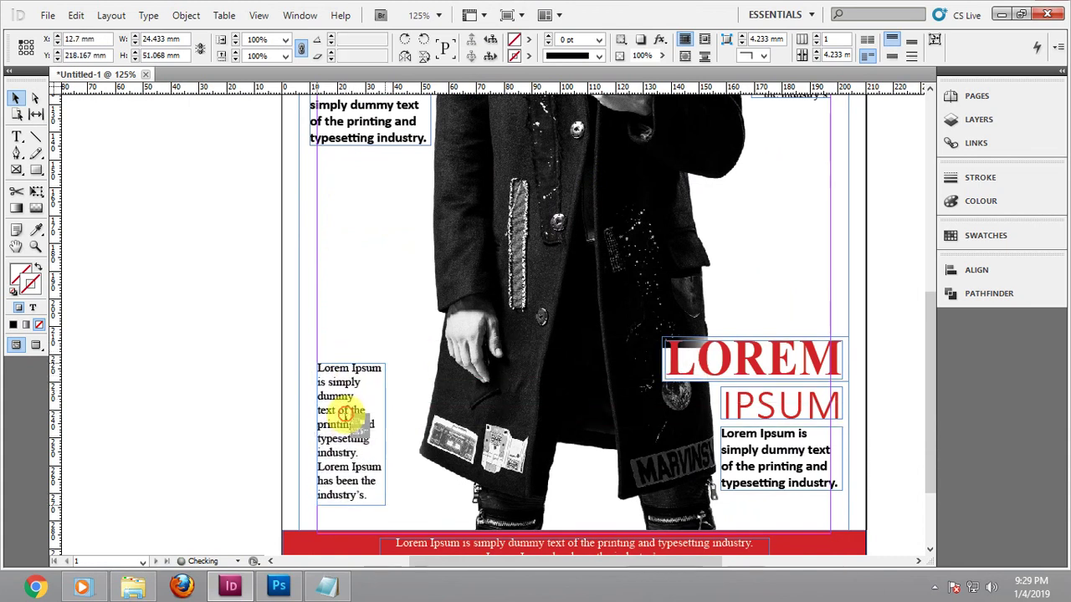
pyautogui.moveTo(352, 414); pyautogui.dragTo(308, 438)
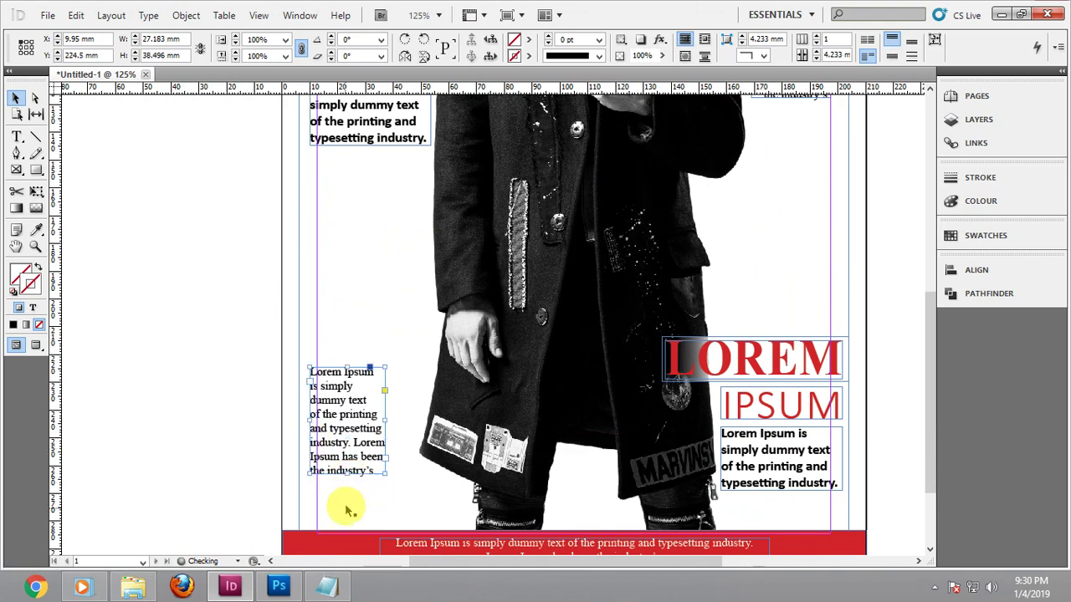
pyautogui.hotkey('shift', 'w')
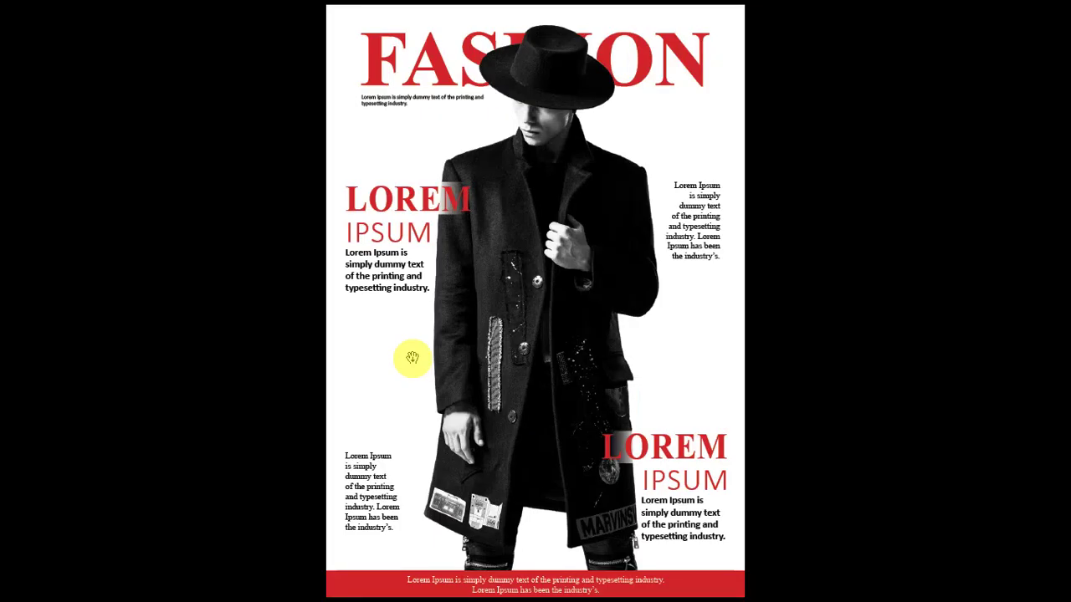
pyautogui.press('Escape')
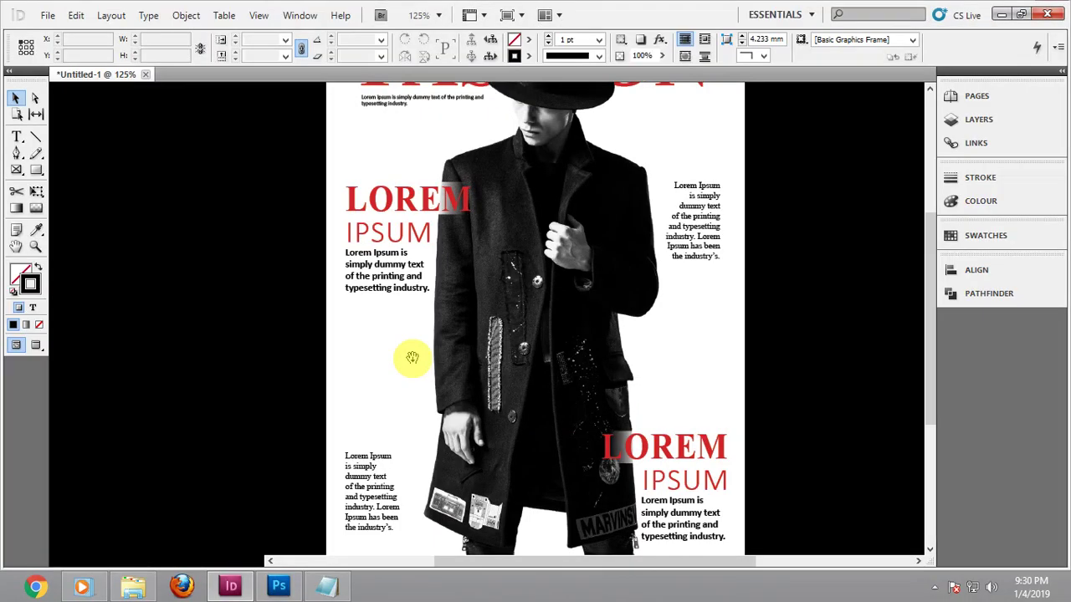
# Set the Calibri paragraph under the lower LOREM IPSUM heading to Light, right-align its text, and preview the cover
pyautogui.moveTo(679, 393); pyautogui.dragTo(576, 176)
pyautogui.doubleClick(611, 416)
pyautogui.hotkey('ctrl', 'a')
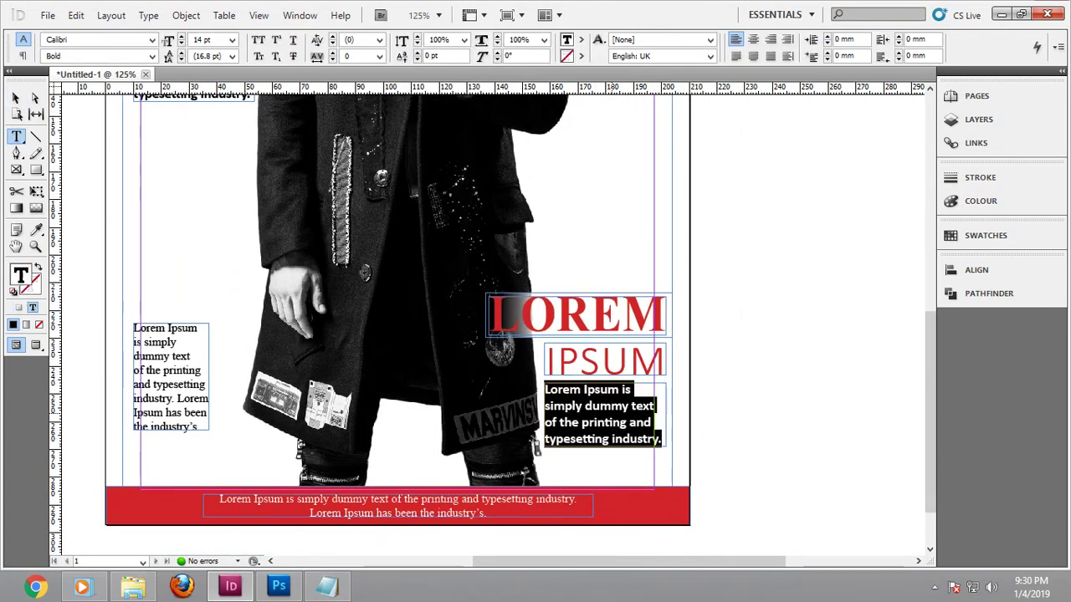
pyautogui.click(152, 56)
pyautogui.click(131, 73)
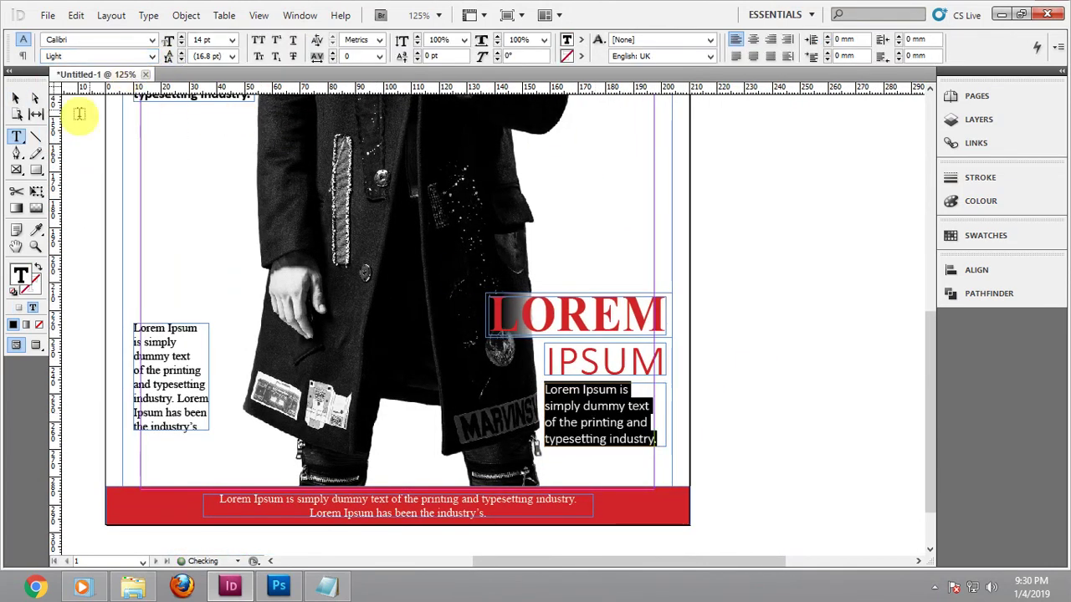
pyautogui.click(771, 39)
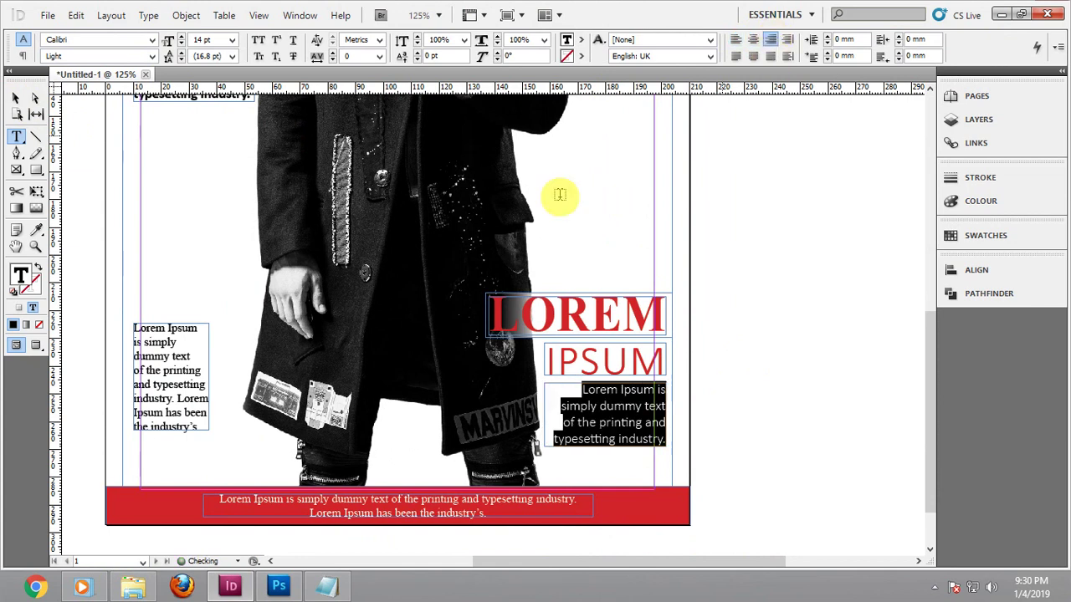
pyautogui.click(15, 97)
pyautogui.click(710, 382)
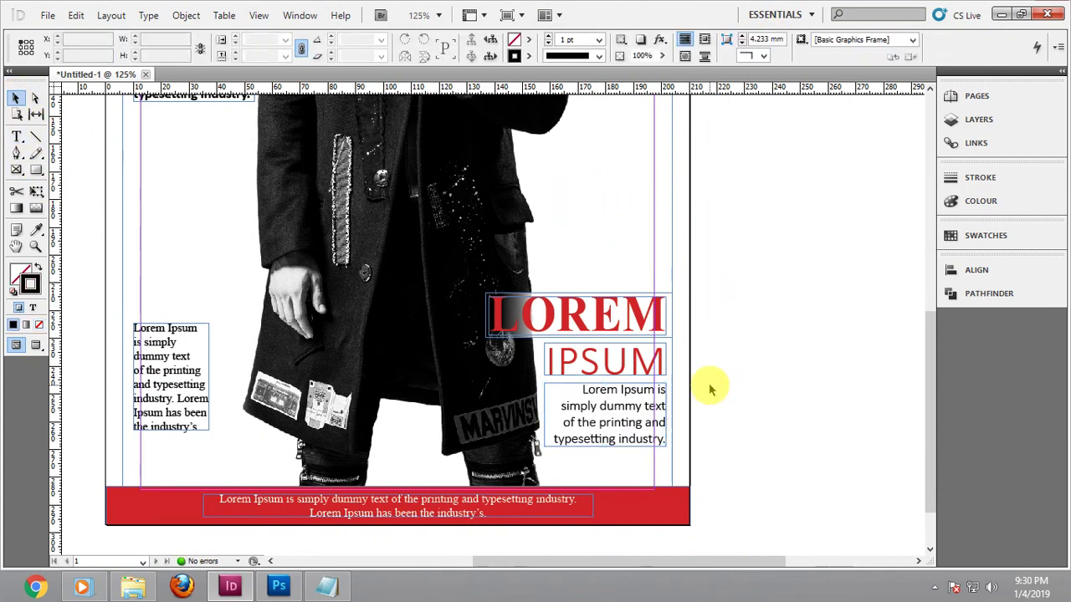
pyautogui.hotkey('shift', 'w')
pyautogui.press('Escape')
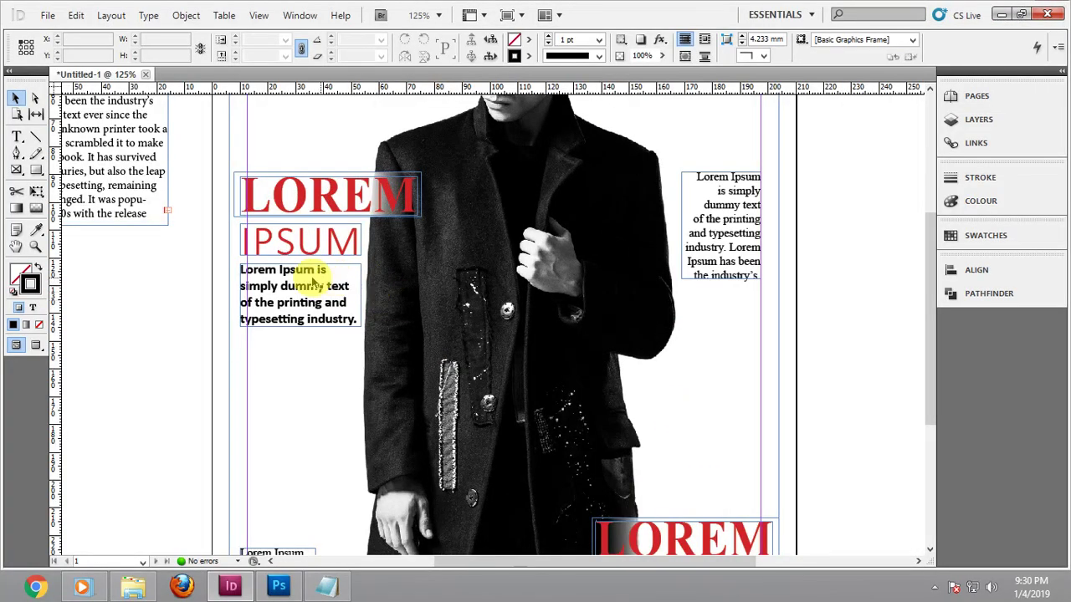
# Change the Calibri paragraph under the upper LOREM IPSUM heading from bold to Light and preview the cover
pyautogui.click(309, 280)
pyautogui.doubleClick(310, 280)
pyautogui.hotkey('ctrl', 'a')
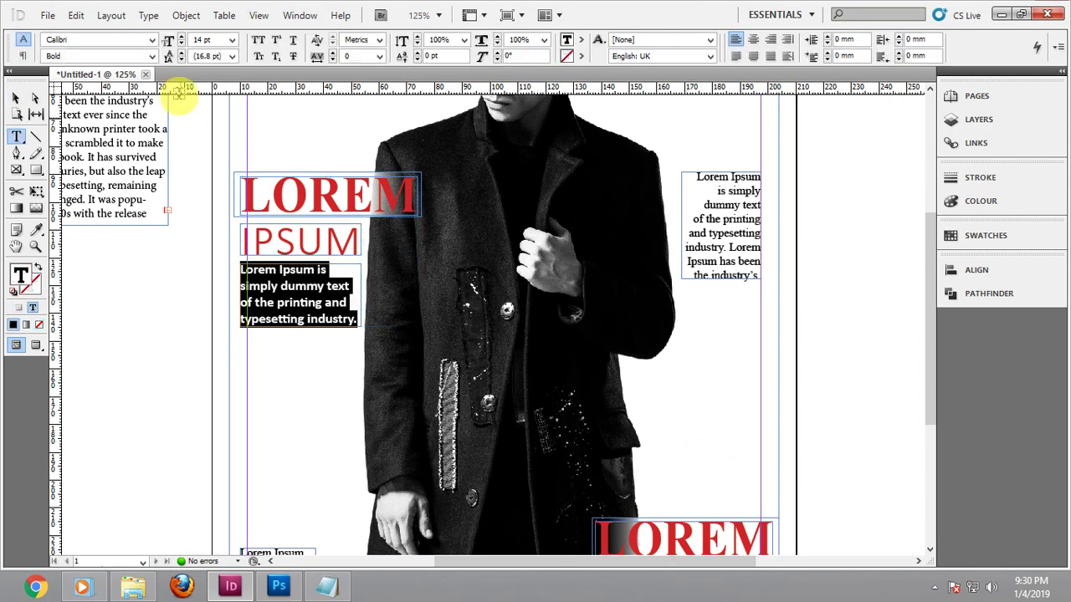
pyautogui.click(142, 56)
pyautogui.click(137, 74)
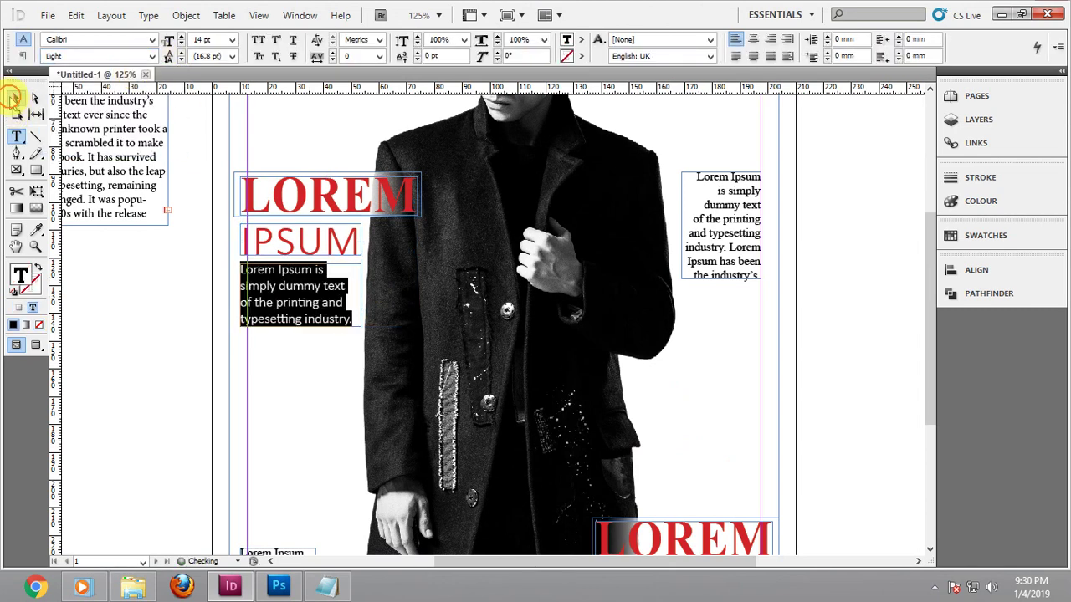
pyautogui.click(15, 98)
pyautogui.hotkey('shift', 'w')
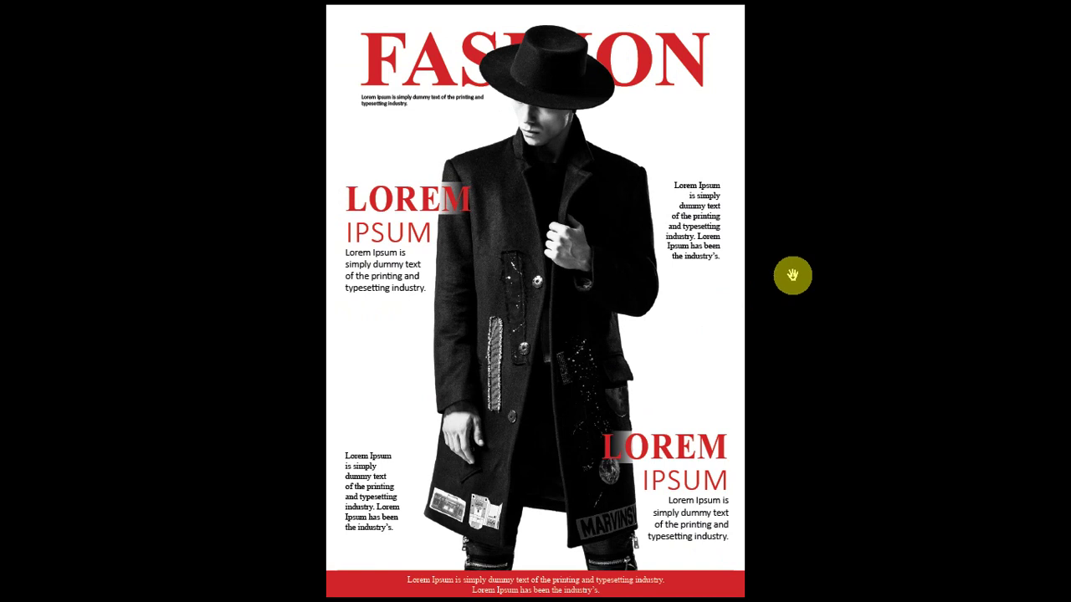
pyautogui.hotkey('shift', 'w')
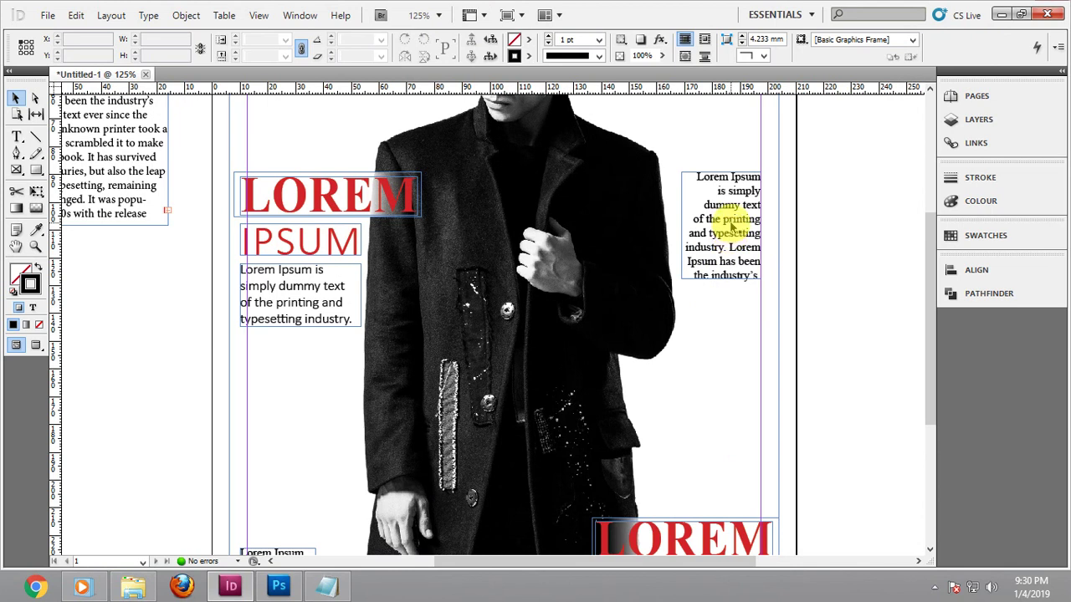
# Duplicate the right-aligned shoulder paragraph below itself, scale the copy to about 24.4 × 33.2 mm and align it to the page margin
pyautogui.moveTo(731, 227); pyautogui.dragTo(737, 346)
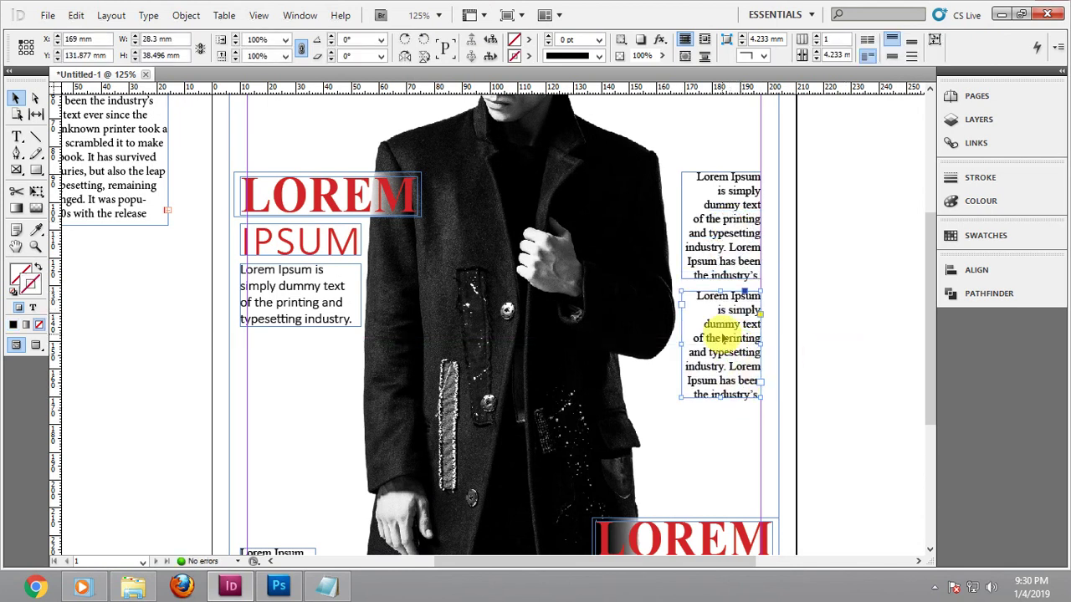
pyautogui.hotkey('ctrl', '.')
pyautogui.hotkey('ctrl', '.')
pyautogui.hotkey('ctrl', ',')
pyautogui.hotkey('ctrl', ',')
pyautogui.hotkey('ctrl', ',')
pyautogui.hotkey('ctrl', ',')
pyautogui.hotkey('ctrl', ',')
pyautogui.hotkey('ctrl', ',')
pyautogui.hotkey('ctrl', ',')
pyautogui.hotkey('ctrl', ',')
pyautogui.hotkey('ctrl', ',')
pyautogui.hotkey('ctrl', ',')
pyautogui.hotkey('ctrl', ',')
pyautogui.hotkey('ctrl', ',')
pyautogui.hotkey('ctrl', ',')
pyautogui.hotkey('ctrl', ',')
pyautogui.hotkey('ctrl', ',')
pyautogui.hotkey('ctrl', ',')
pyautogui.hotkey('ctrl', ',')
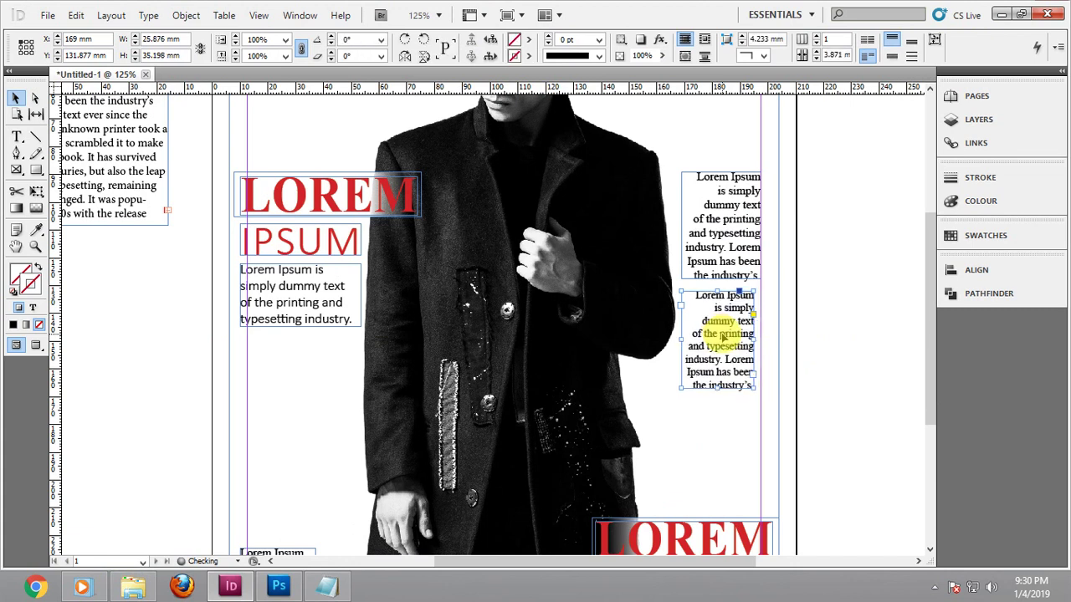
pyautogui.moveTo(721, 334); pyautogui.dragTo(733, 336)
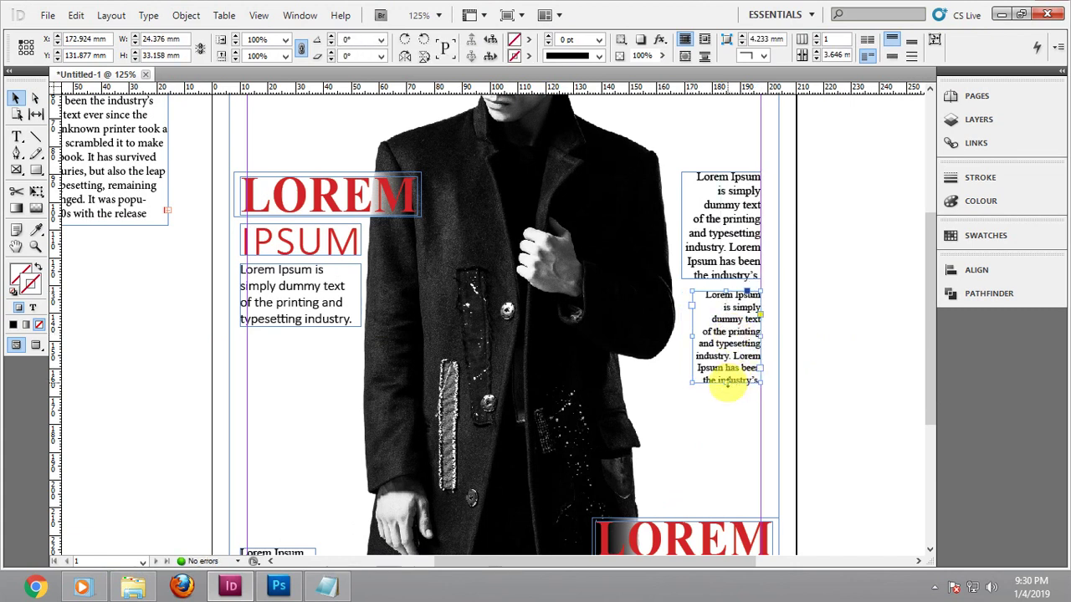
# Remove the second sentence from the scaled-down copy, fit its frame to the remaining text at about 24.4 mm high, and preview the cover
pyautogui.moveTo(726, 384); pyautogui.dragTo(728, 432)
pyautogui.doubleClick(734, 355)
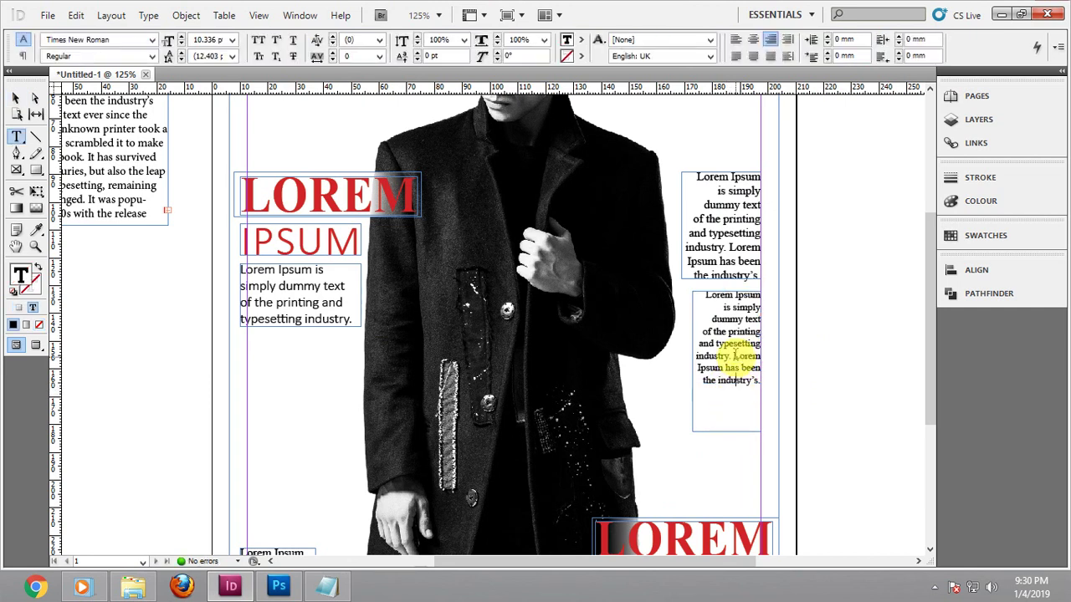
pyautogui.moveTo(735, 355); pyautogui.dragTo(780, 418)
pyautogui.press('BackSpace')
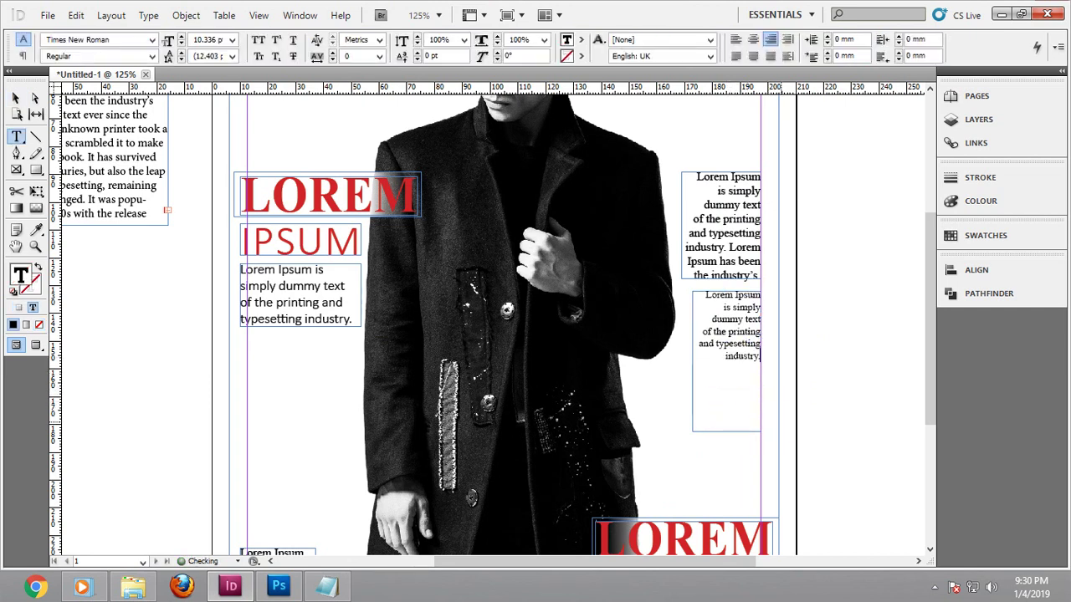
pyautogui.hotkey('ctrl', 'a')
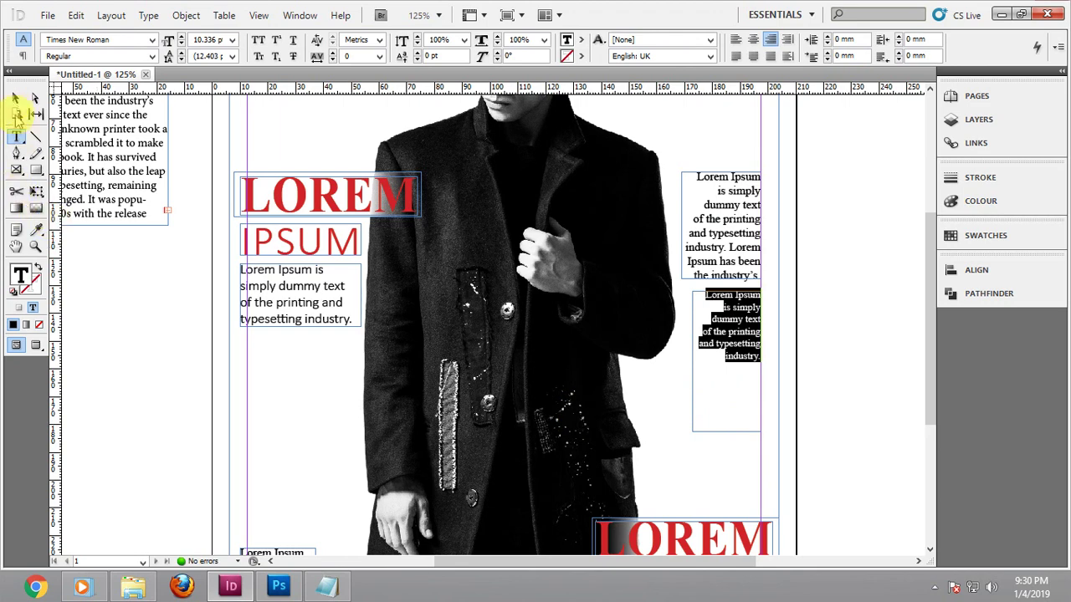
pyautogui.click(15, 98)
pyautogui.click(865, 227)
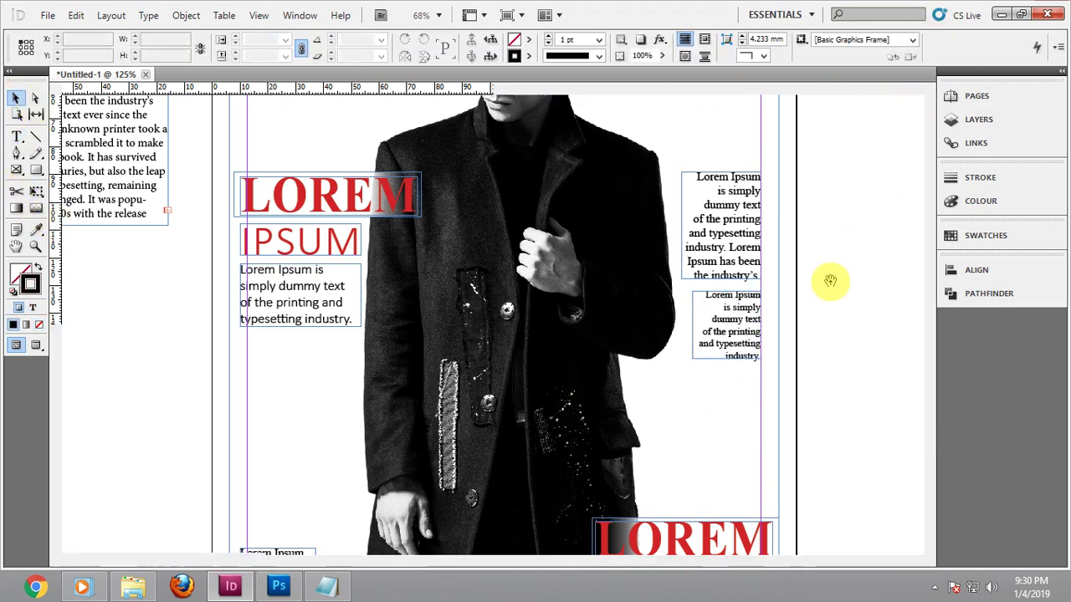
pyautogui.hotkey('shift', 'w')
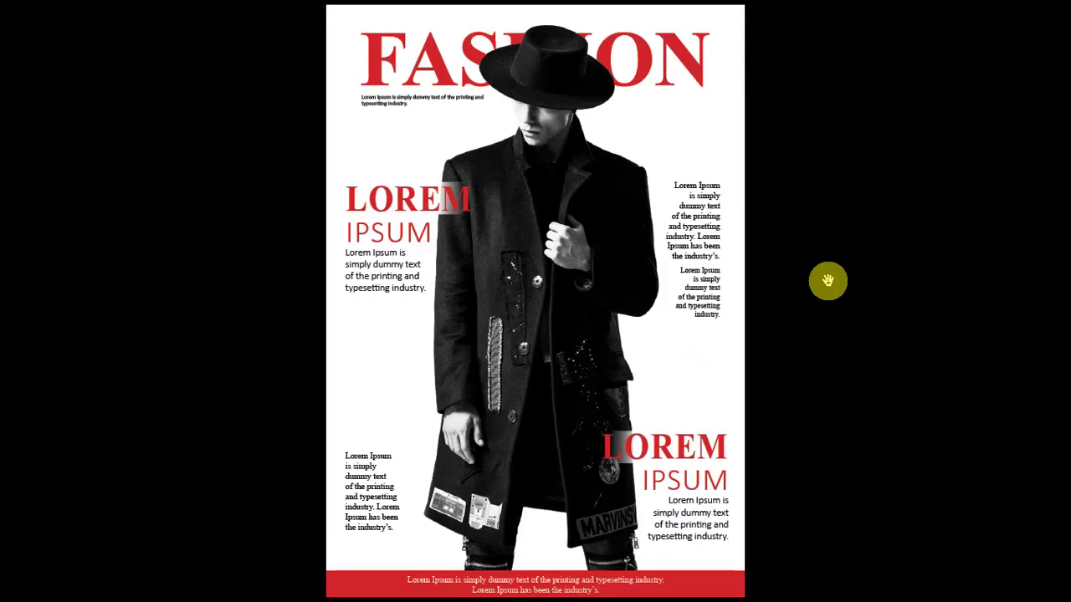
pyautogui.hotkey('shift', 'w')
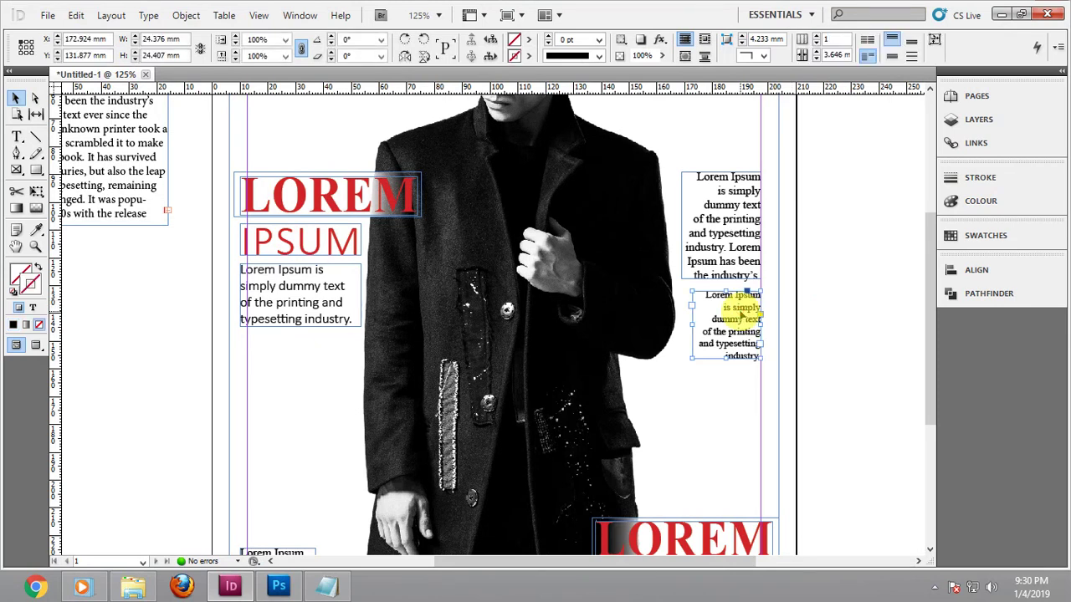
# Delete the scaled-down copy and duplicate the shoulder paragraph at its full 28.3 × 38.496 mm size directly beneath the original
pyautogui.press('Delete')
pyautogui.moveTo(743, 220); pyautogui.dragTo(744, 312)
pyautogui.click(744, 322)
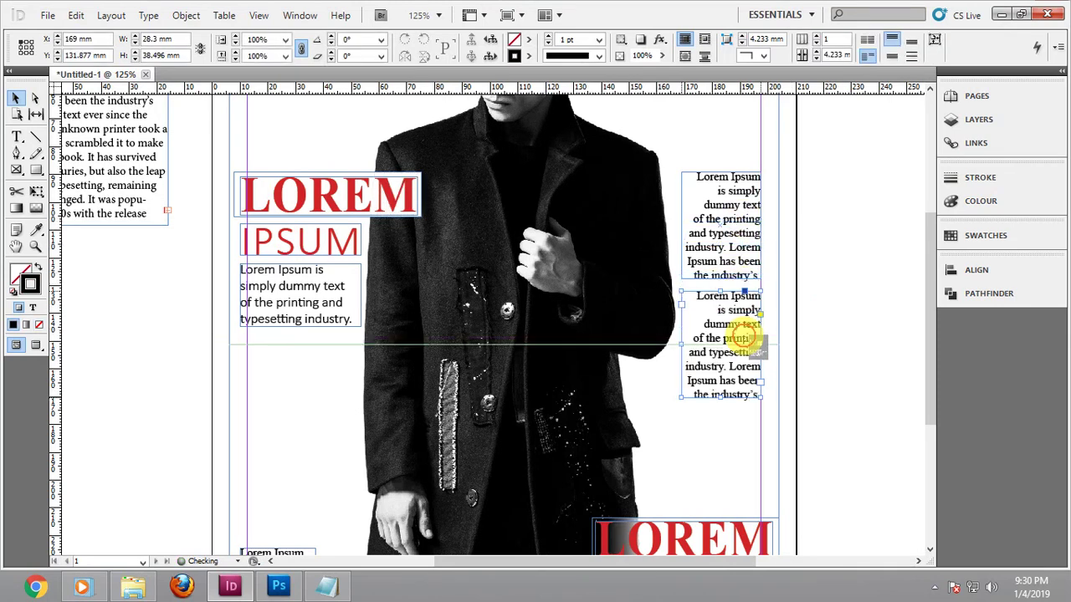
pyautogui.click(860, 281)
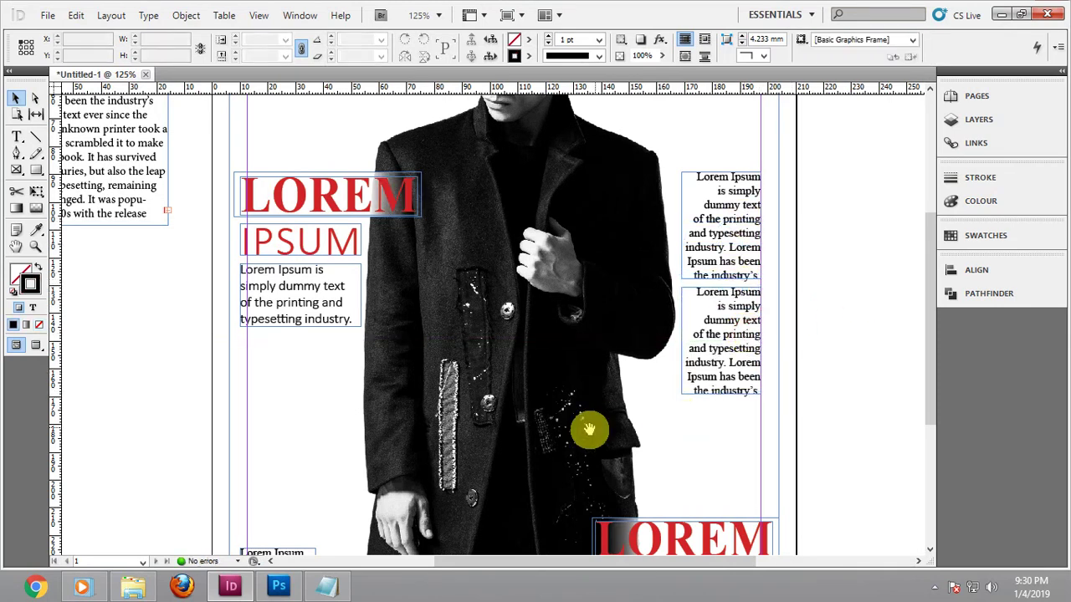
# Duplicate the paragraph beside the coat's lower hem directly above itself and preview the cover
pyautogui.moveTo(590, 430); pyautogui.dragTo(698, 232)
pyautogui.moveTo(404, 407); pyautogui.dragTo(400, 283)
pyautogui.hotkey('shift', 'w')
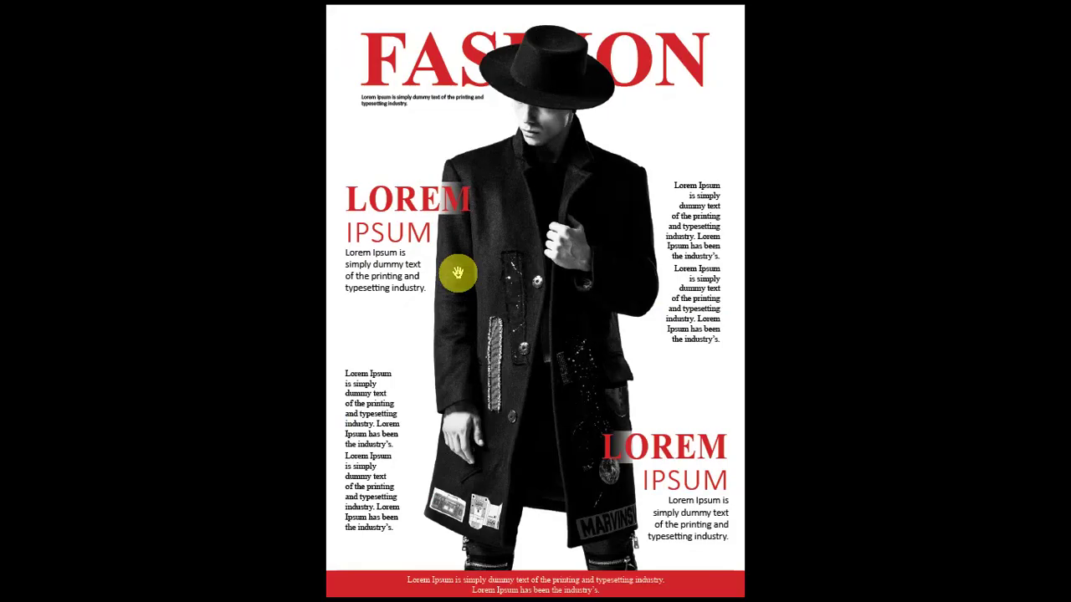
pyautogui.press('Escape')
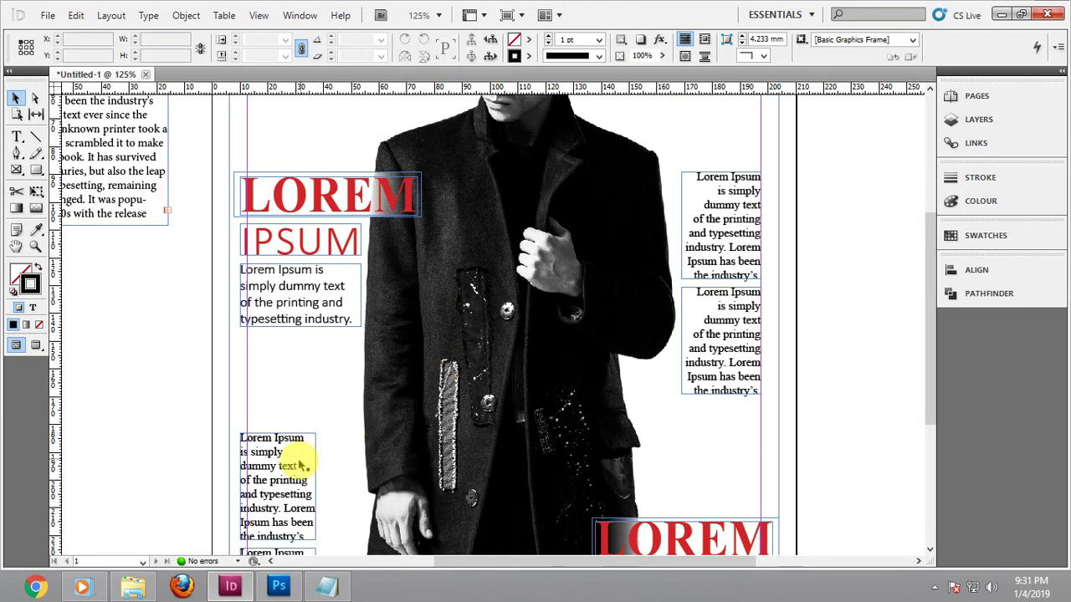
# Widen the gaps in both paragraph pairs, moving the hem-side copy up to Y 180.504 mm and the shoulder-side copy down to Y 135.167 mm
pyautogui.moveTo(288, 465); pyautogui.dragTo(287, 457)
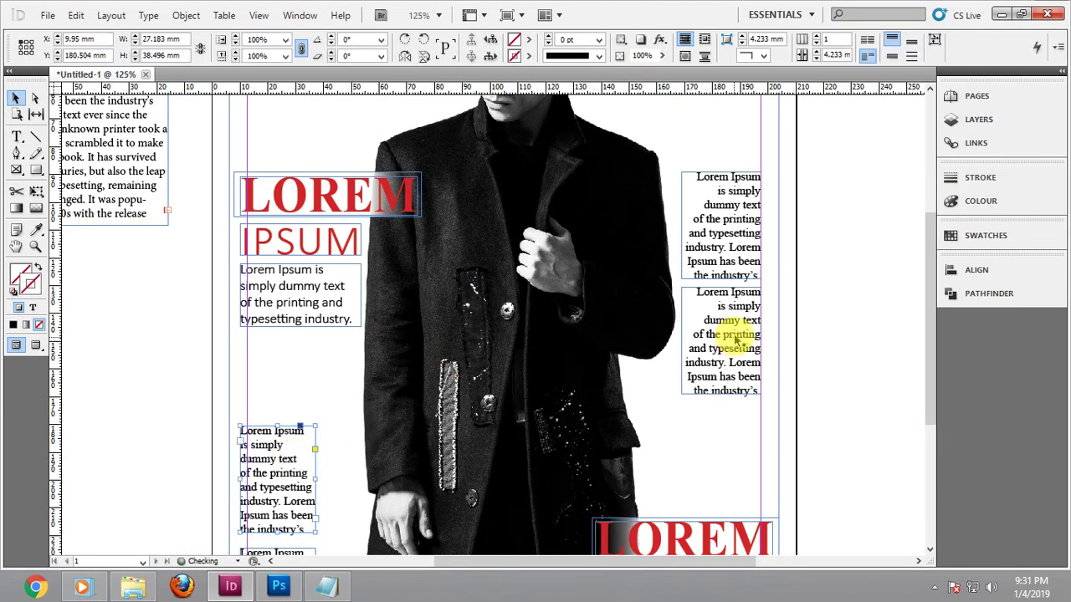
pyautogui.moveTo(729, 335); pyautogui.dragTo(733, 350)
pyautogui.click(856, 318)
pyautogui.moveTo(572, 361); pyautogui.dragTo(595, 327)
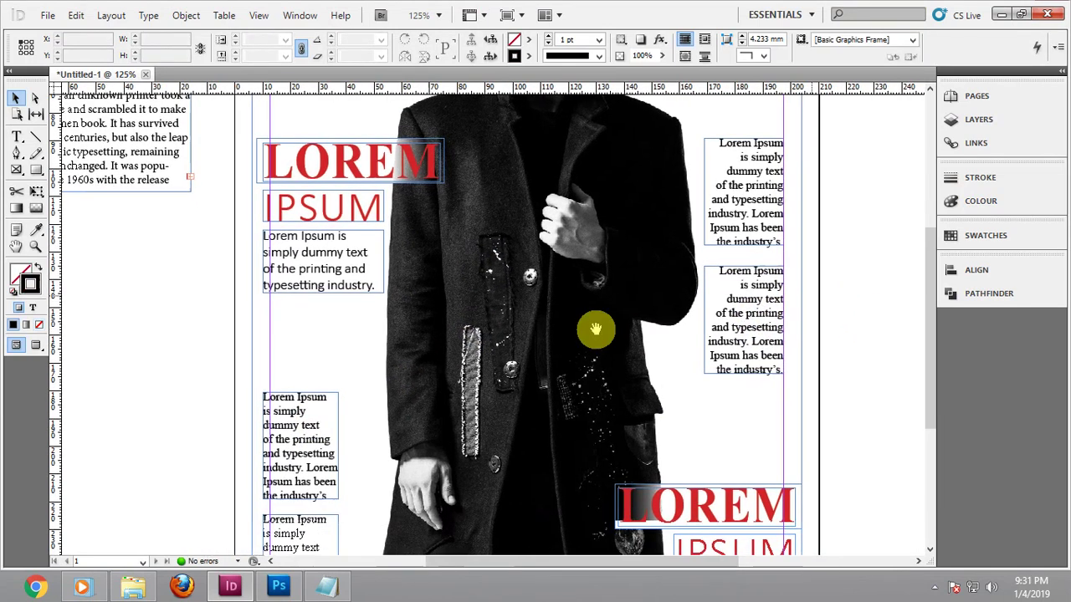
# Delete both Times New Roman paragraphs stacked beside the coat's lower hem
pyautogui.click(327, 416)
pyautogui.press('Delete')
pyautogui.click(283, 521)
pyautogui.press('Delete')
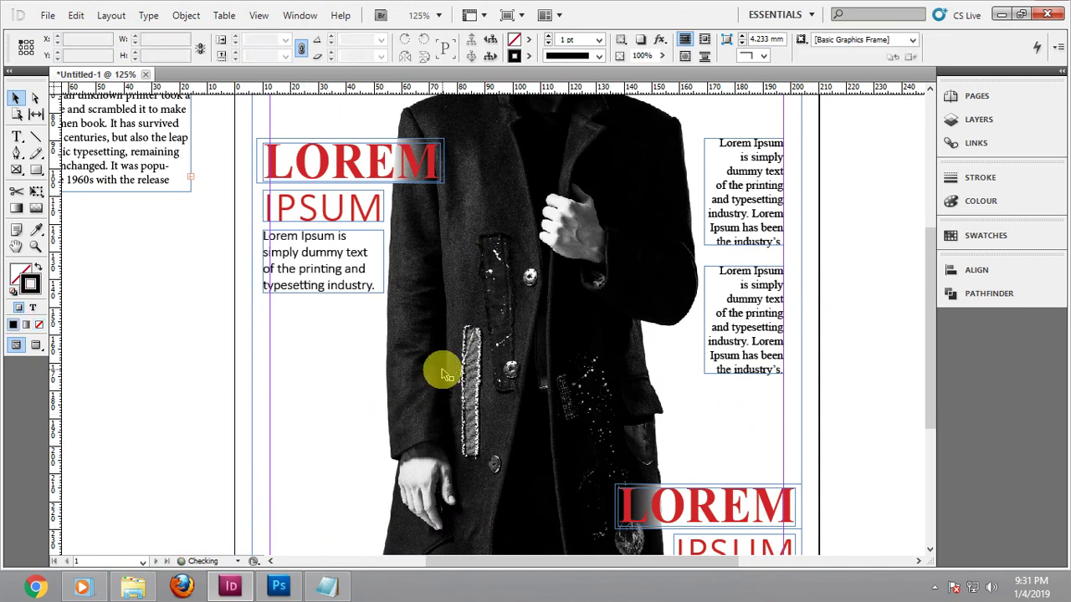
# Fit the page in view, delete the long source text frame from the pasteboard, and preview the cover
pyautogui.scroll(-1, 450, 374)
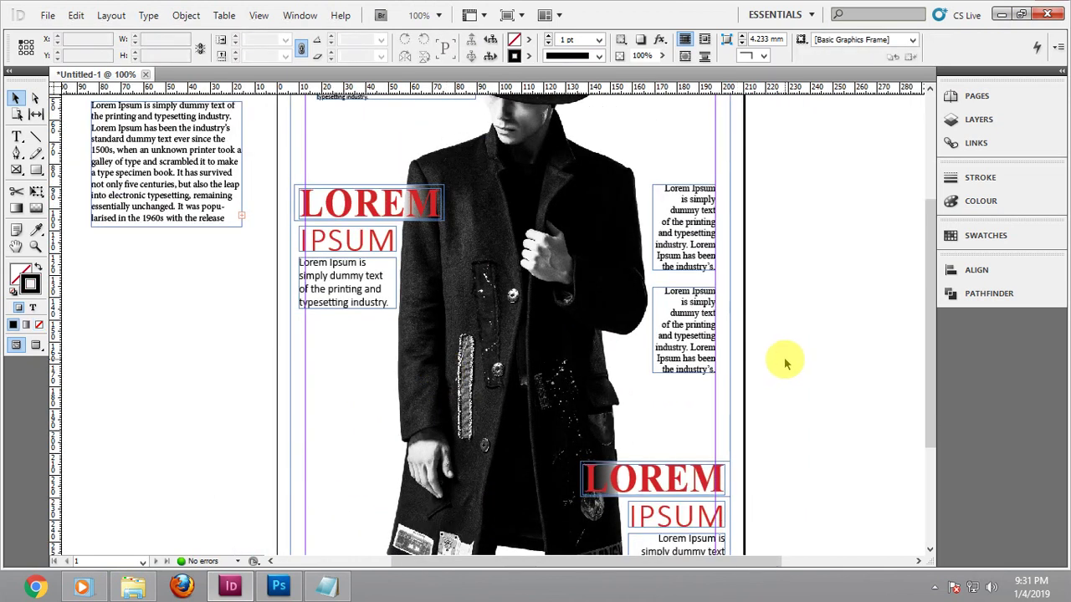
pyautogui.hotkey('ctrl', '0')
pyautogui.click(297, 234)
pyautogui.press('Delete')
pyautogui.hotkey('shift', 'w')
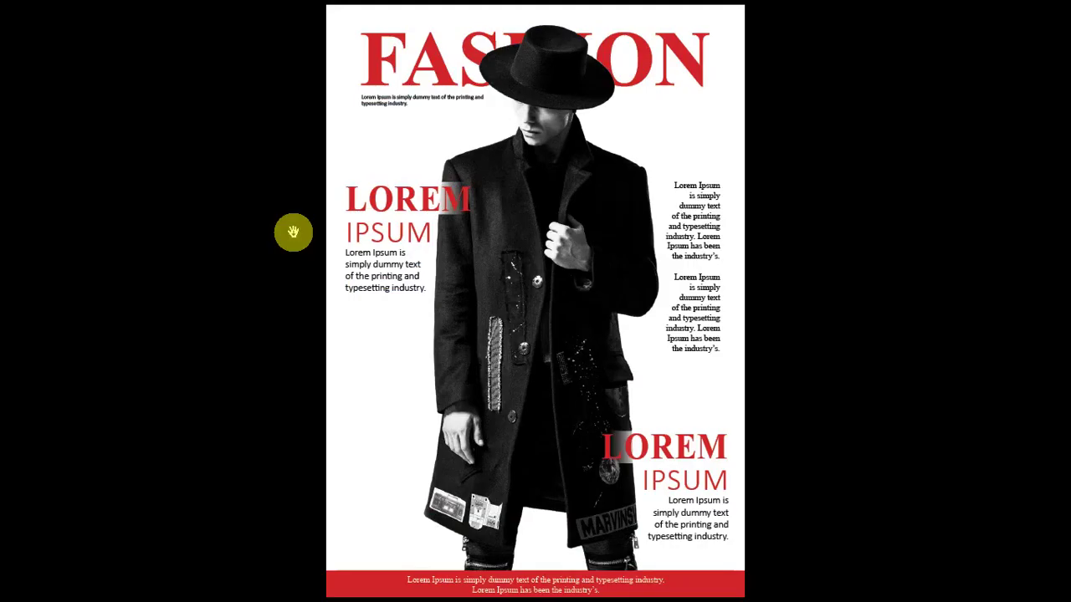
# Leave the preview and widen the lower shoulder-side paragraph's frame leftward to 31.967 mm
pyautogui.press('Escape')
pyautogui.press('w')
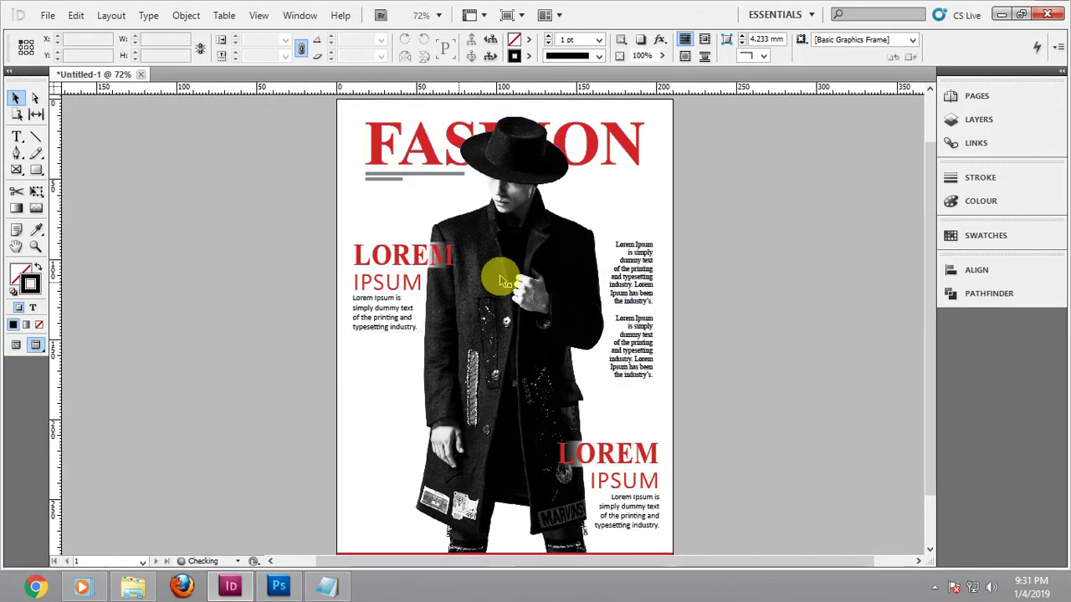
pyautogui.click(632, 270)
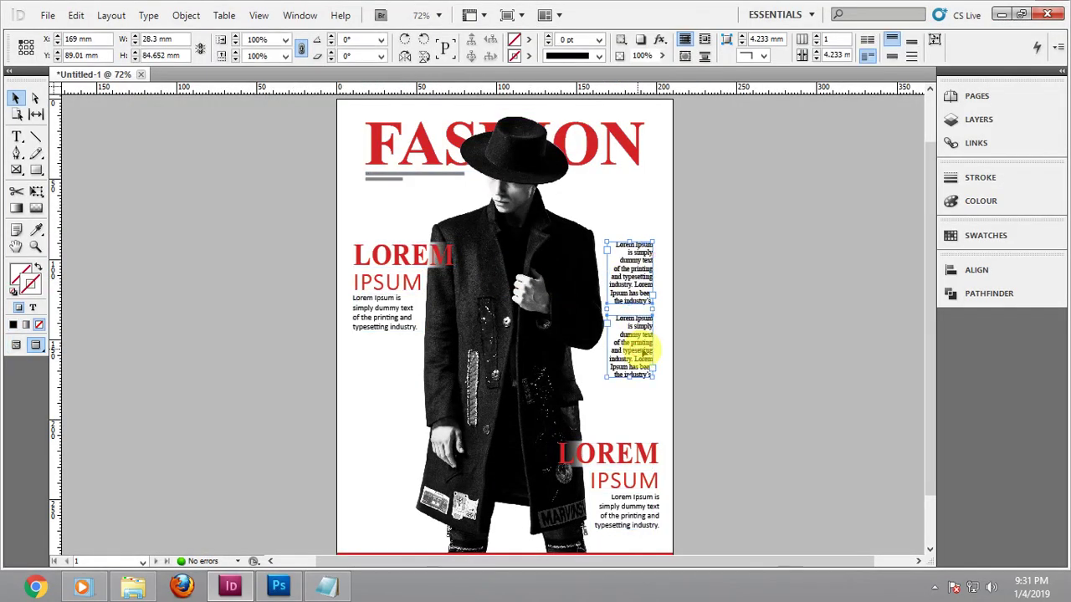
pyautogui.click(644, 352)
pyautogui.hotkey('ctrl', '=')
pyautogui.hotkey('ctrl', '=')
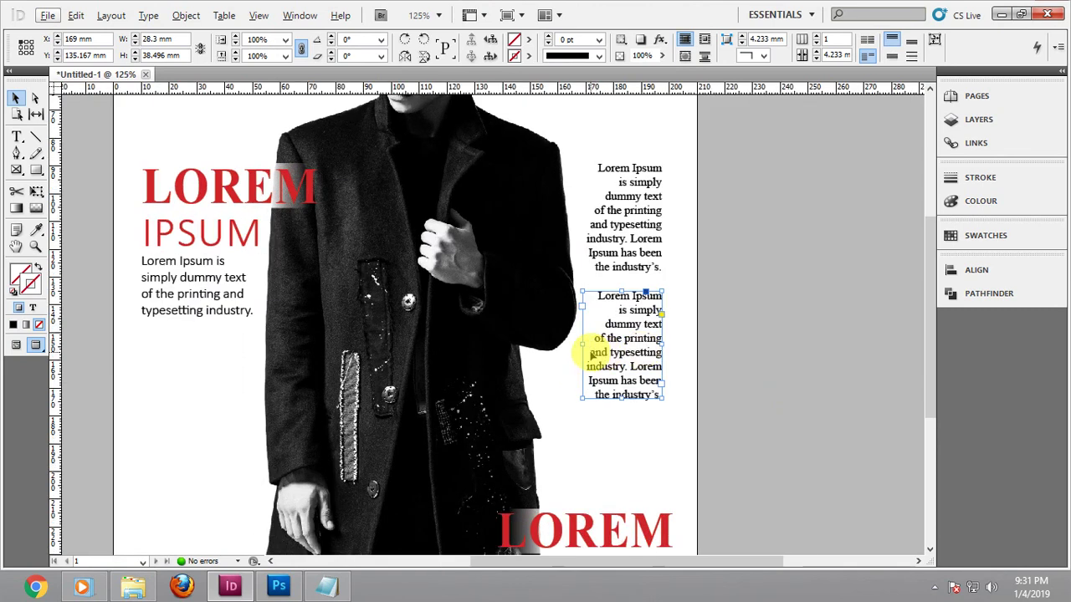
pyautogui.moveTo(580, 343); pyautogui.dragTo(573, 341)
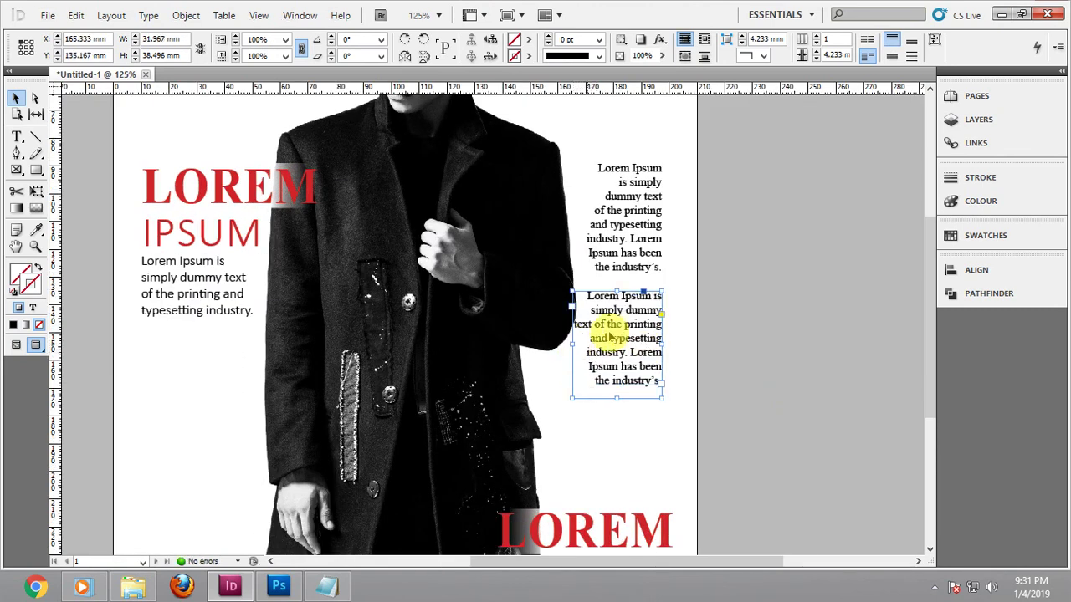
# Move both shoulder-side paragraphs right to X 168.583 mm and fit the lower frame's height to its text
pyautogui.press('Right')
pyautogui.press('Right')
pyautogui.press('Right')
pyautogui.press('Right')
pyautogui.press('Right')
pyautogui.press('Right')
pyautogui.press('Right')
pyautogui.press('Right')
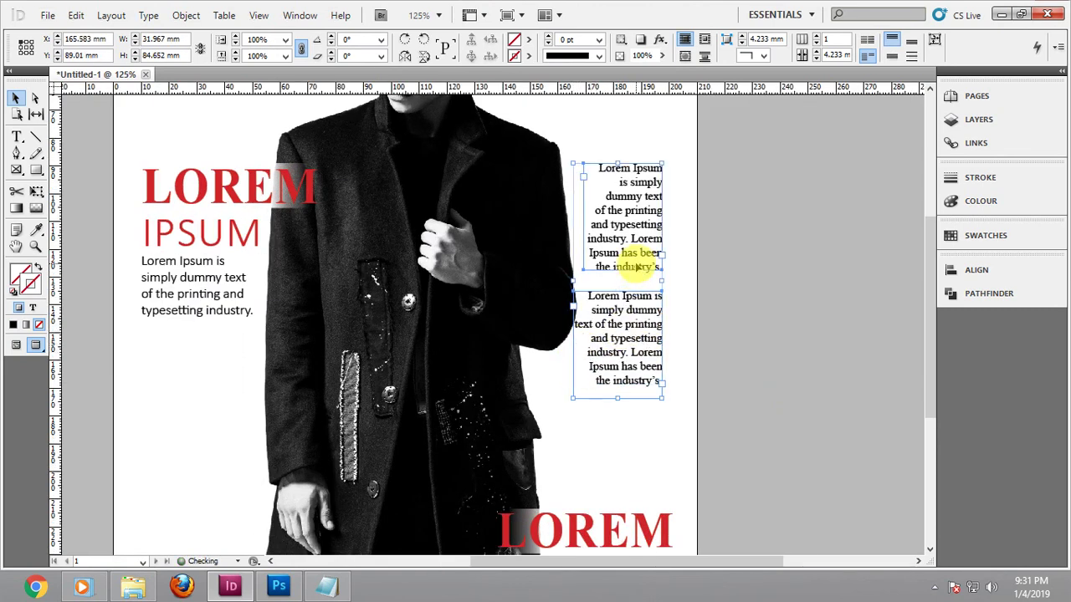
pyautogui.press('Right')
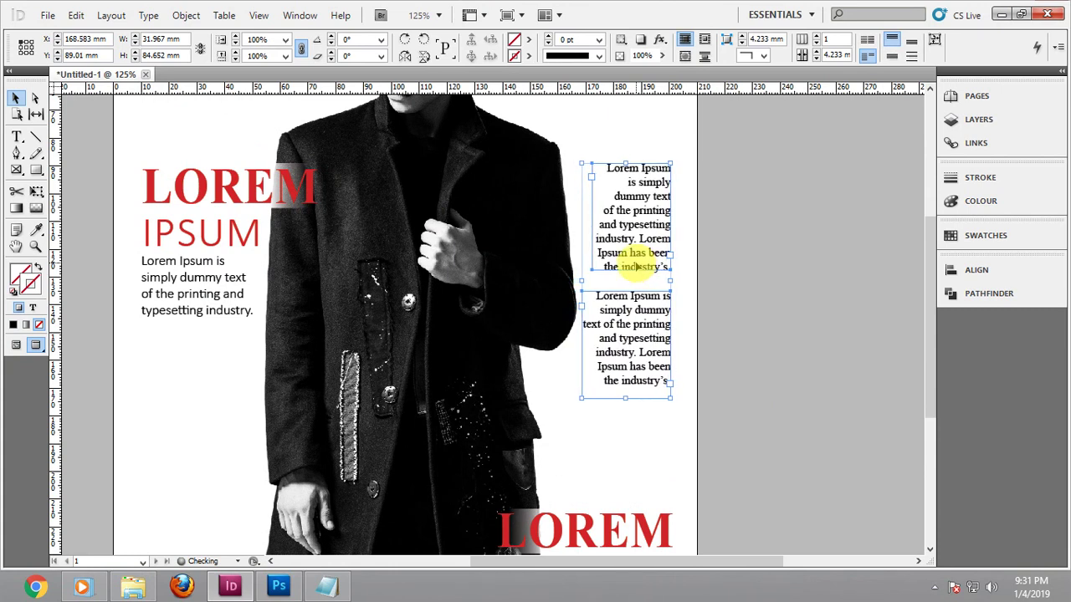
pyautogui.click(645, 438)
pyautogui.click(626, 331)
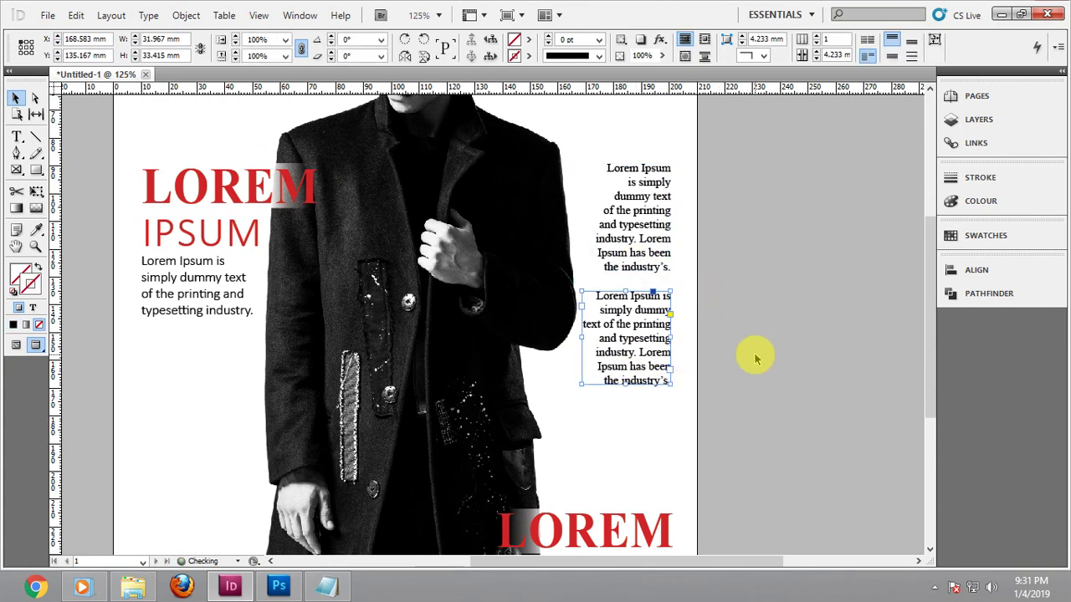
# Duplicate the shoulder-side paragraph pair into the empty space below the LOREM IPSUM block on the opposite side, at X 7.843 mm, Y 184.897 mm
pyautogui.click(742, 282)
pyautogui.hotkey('ctrl', '-')
pyautogui.hotkey('ctrl', '-')
pyautogui.moveTo(649, 309); pyautogui.dragTo(383, 418)
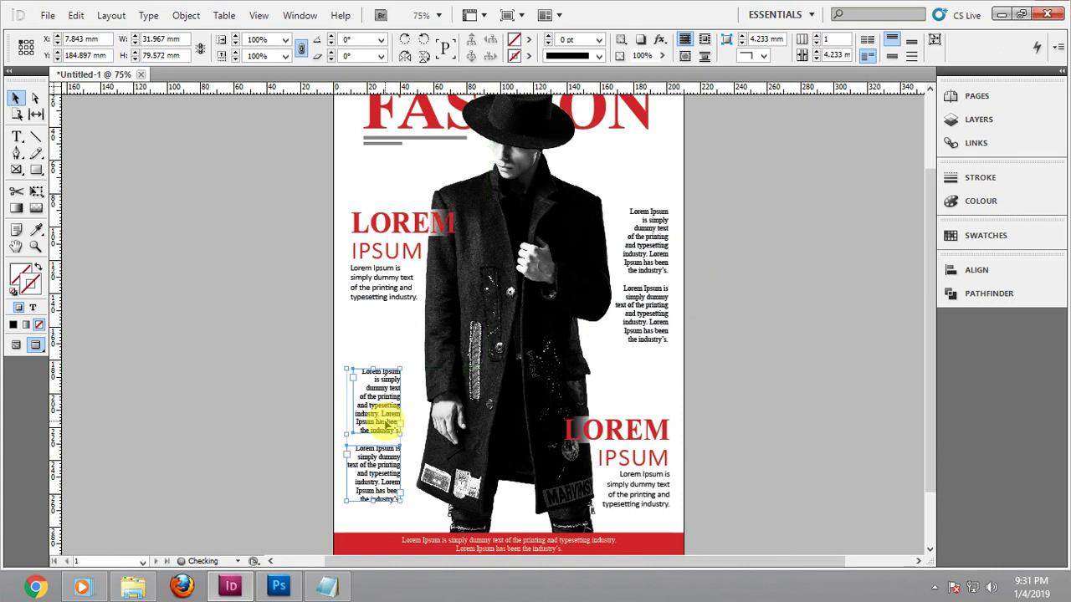
# Left-align the text in both duplicated paragraphs
pyautogui.doubleClick(376, 402)
pyautogui.hotkey('ctrl', 'a')
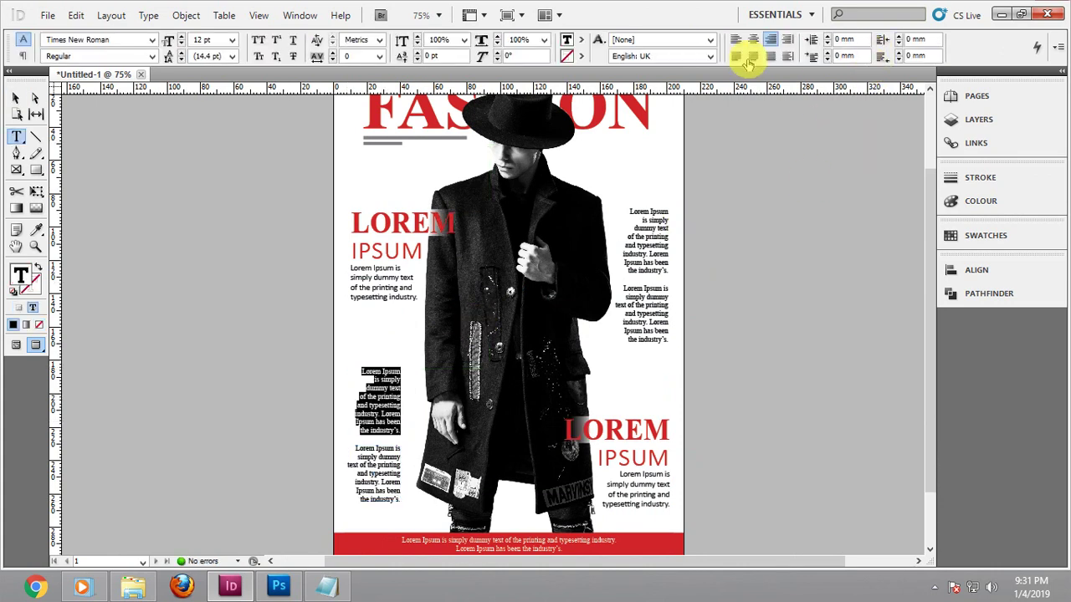
pyautogui.click(733, 44)
pyautogui.click(375, 478)
pyautogui.hotkey('ctrl', 'a')
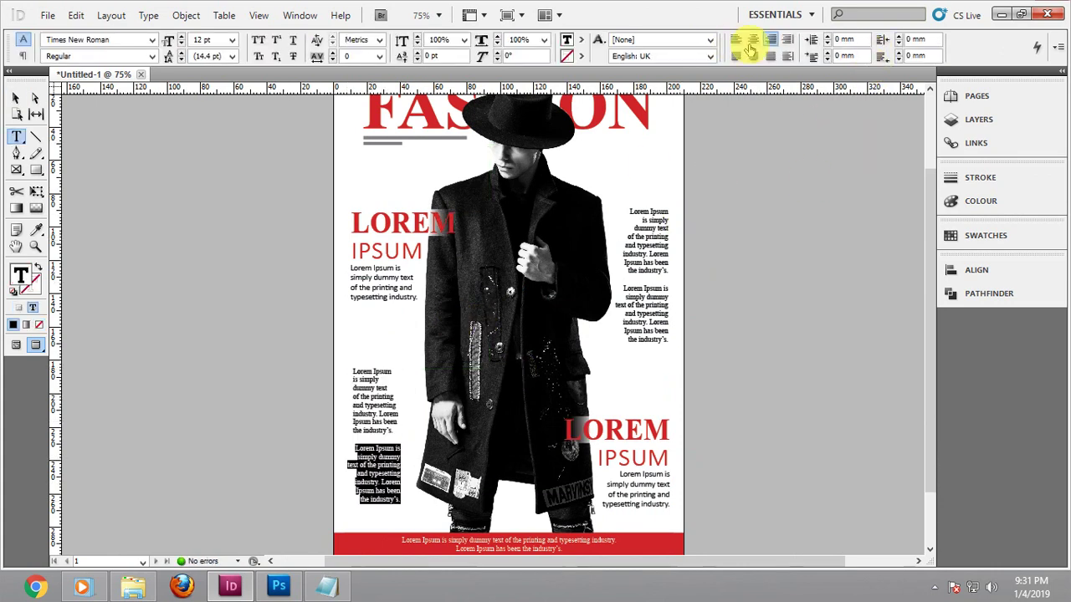
pyautogui.click(735, 40)
# Align the left edges of the two duplicated paragraph frames to the selection and preview the cover
pyautogui.click(15, 99)
pyautogui.click(359, 476)
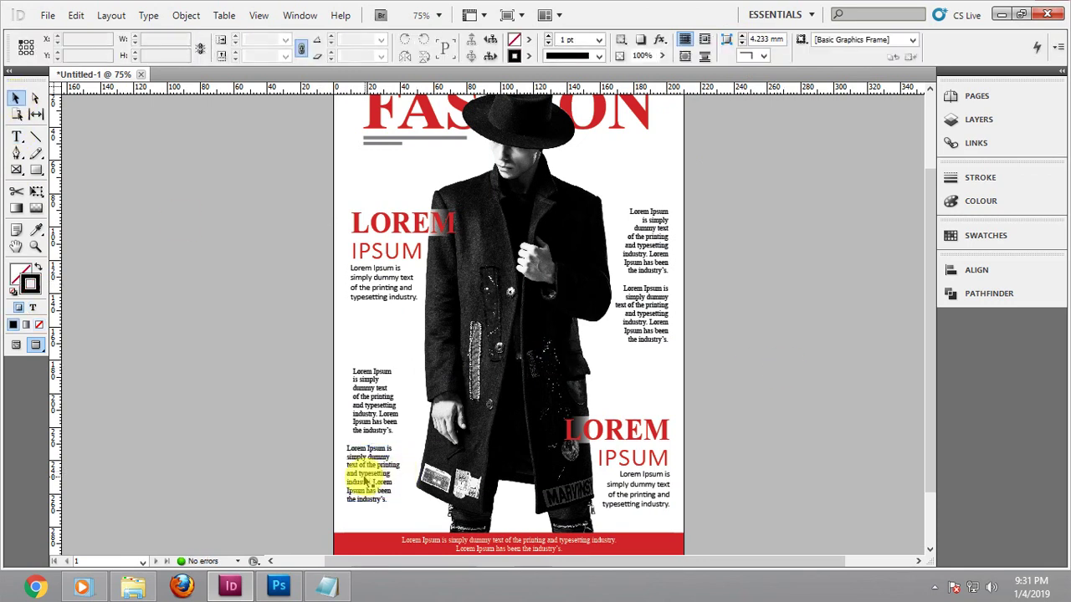
pyautogui.keyDown('shift'); pyautogui.click(360, 408); pyautogui.keyUp('shift')
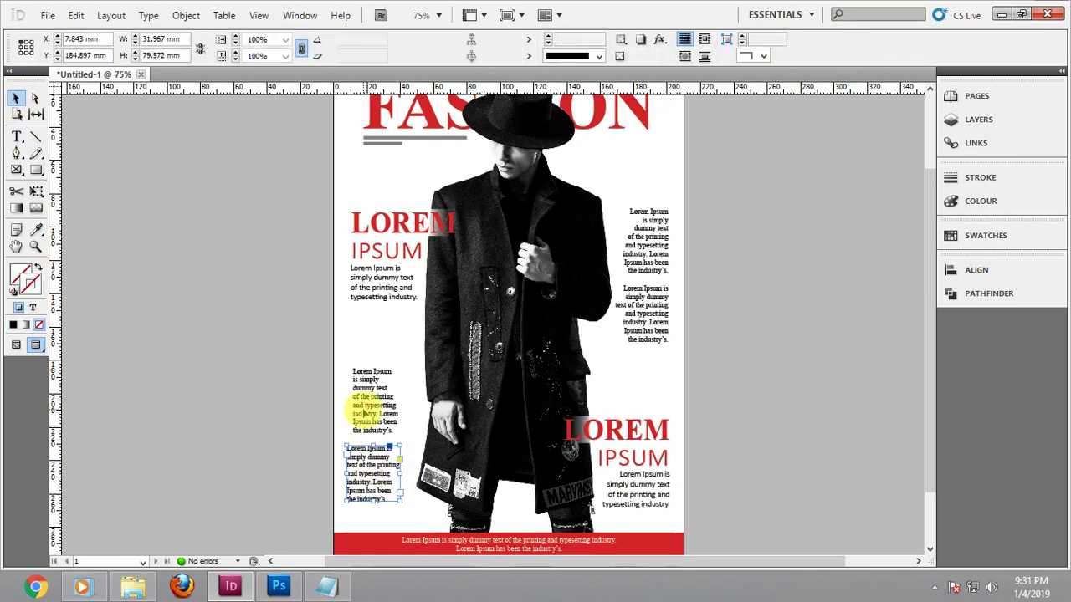
pyautogui.click(976, 270)
pyautogui.click(787, 297)
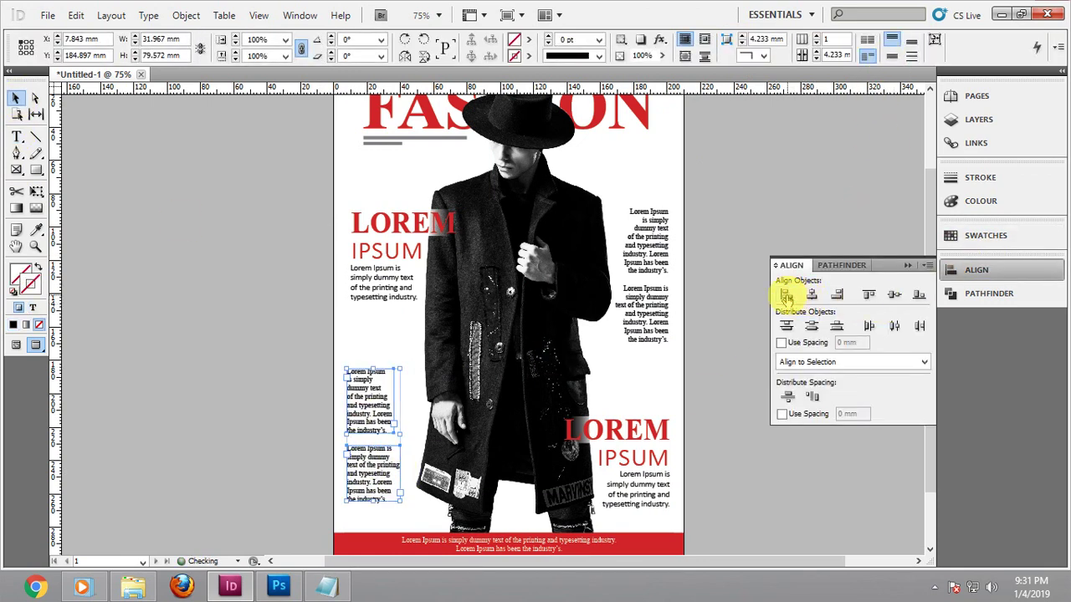
pyautogui.click(908, 264)
pyautogui.click(790, 260)
pyautogui.hotkey('shift', 'w')
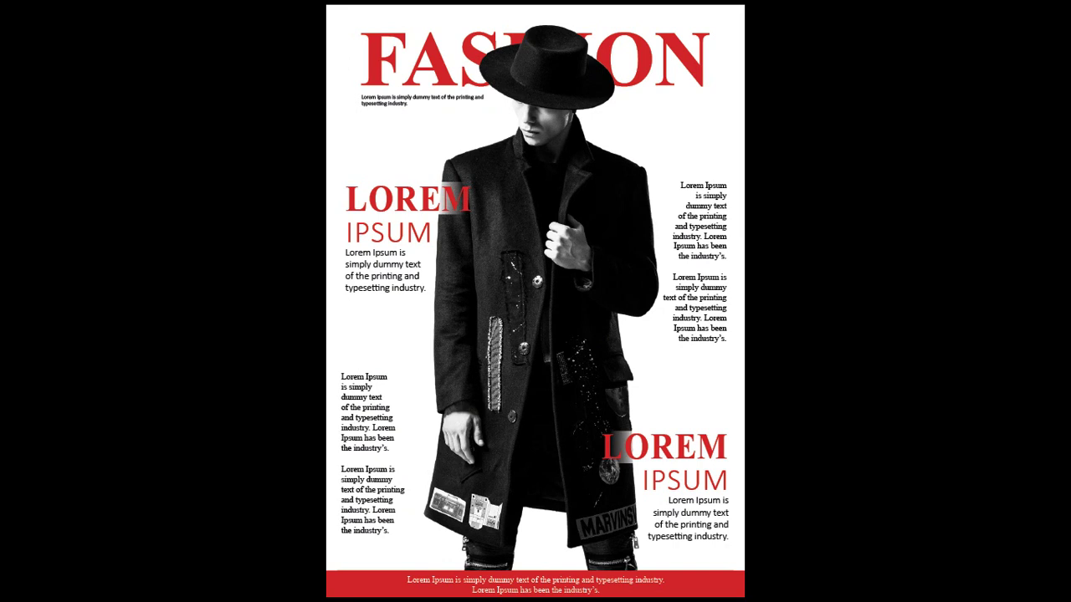
pyautogui.press('Escape')
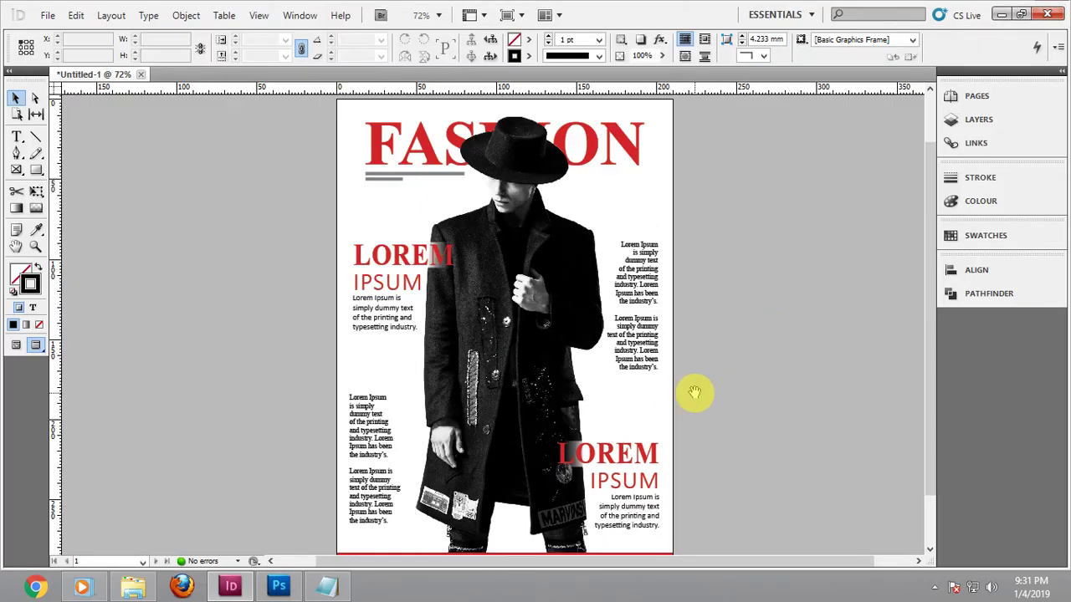
# Draw a vertical line about 82 mm long along the outer edge of the shoulder-side paragraphs and colour its stroke red C=15 M=100 Y=100
pyautogui.moveTo(691, 389); pyautogui.dragTo(726, 315)
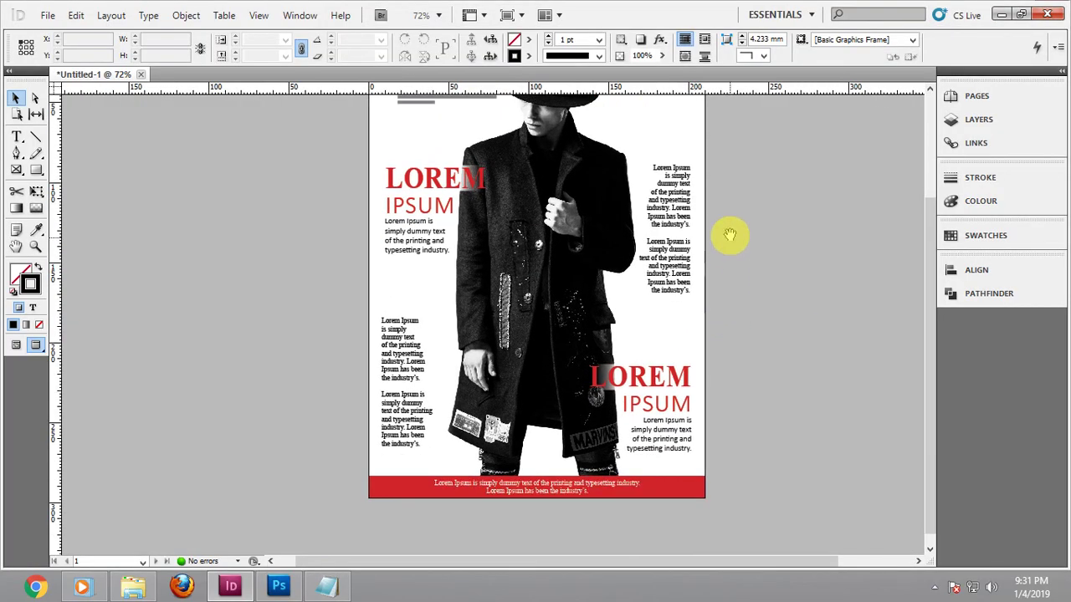
pyautogui.scroll(2, 710, 242)
pyautogui.keyDown('alt'); pyautogui.scroll(2, 673, 231); pyautogui.keyUp('alt')
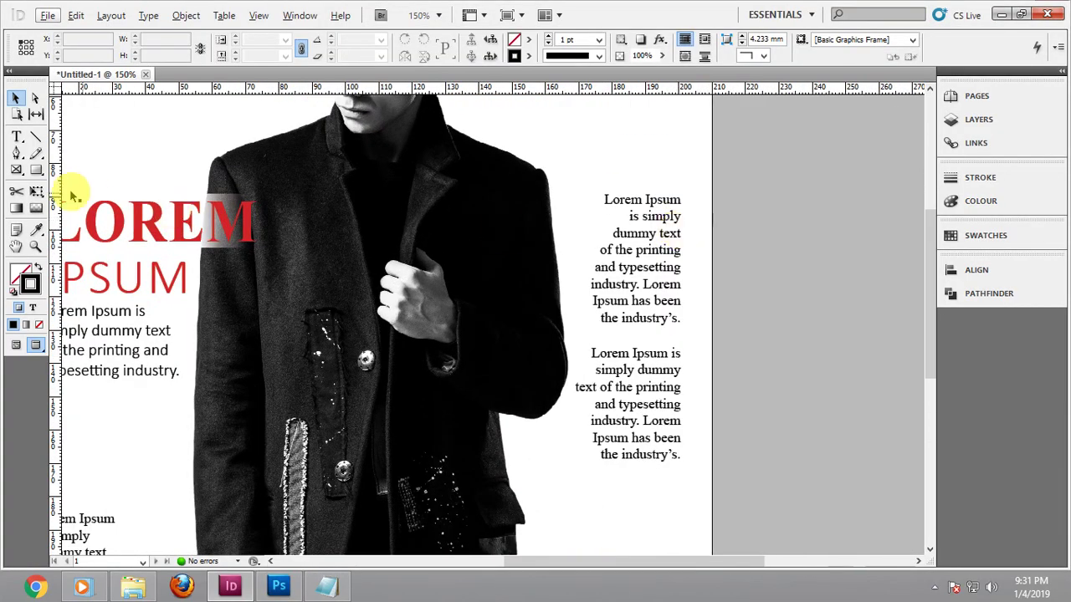
pyautogui.click(36, 137)
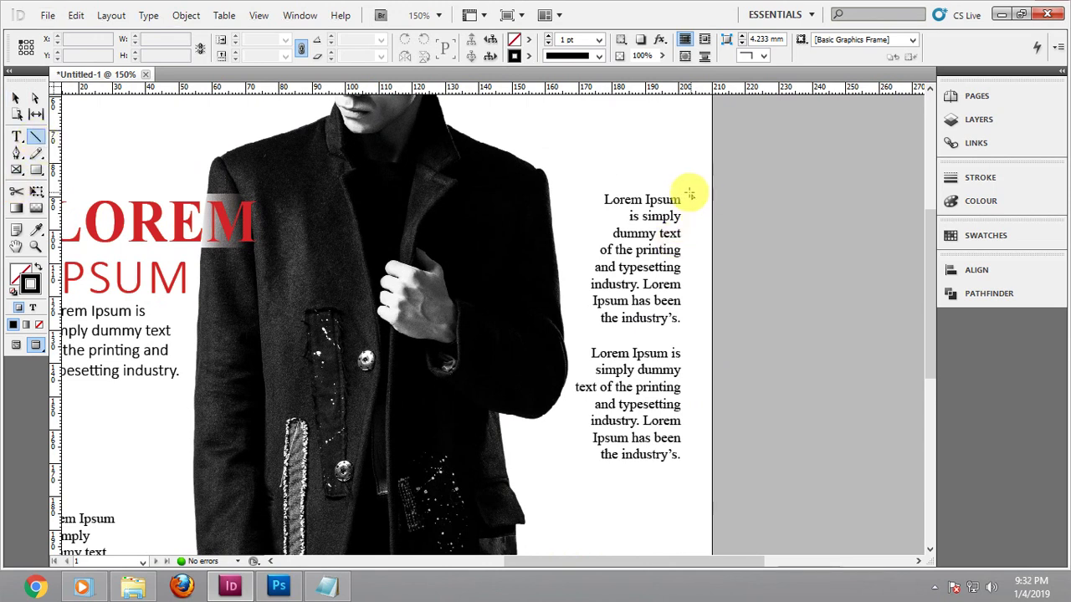
pyautogui.moveTo(689, 194); pyautogui.dragTo(691, 467)
pyautogui.click(529, 57)
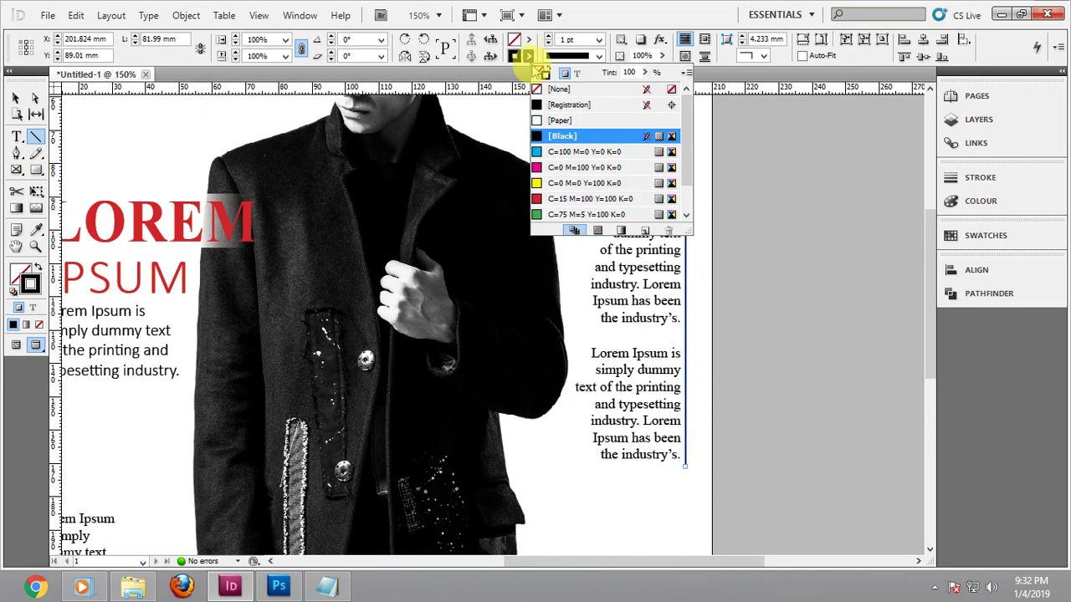
pyautogui.click(568, 199)
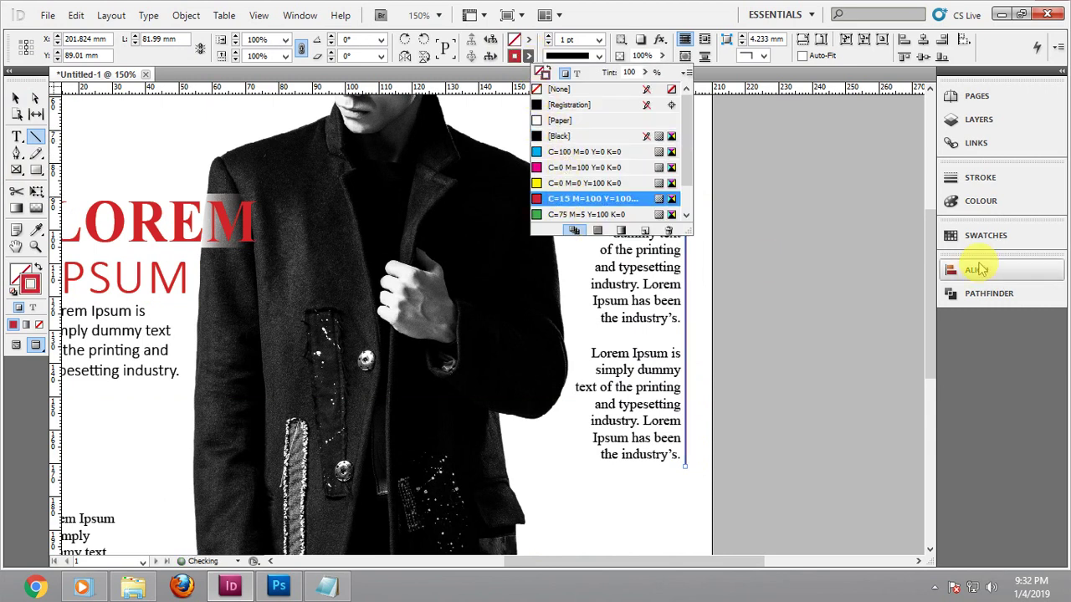
# Try a 2 pt stroke with a SquareSolid start and a Bar end on the red line
pyautogui.click(956, 177)
pyautogui.click(924, 256)
pyautogui.click(923, 257)
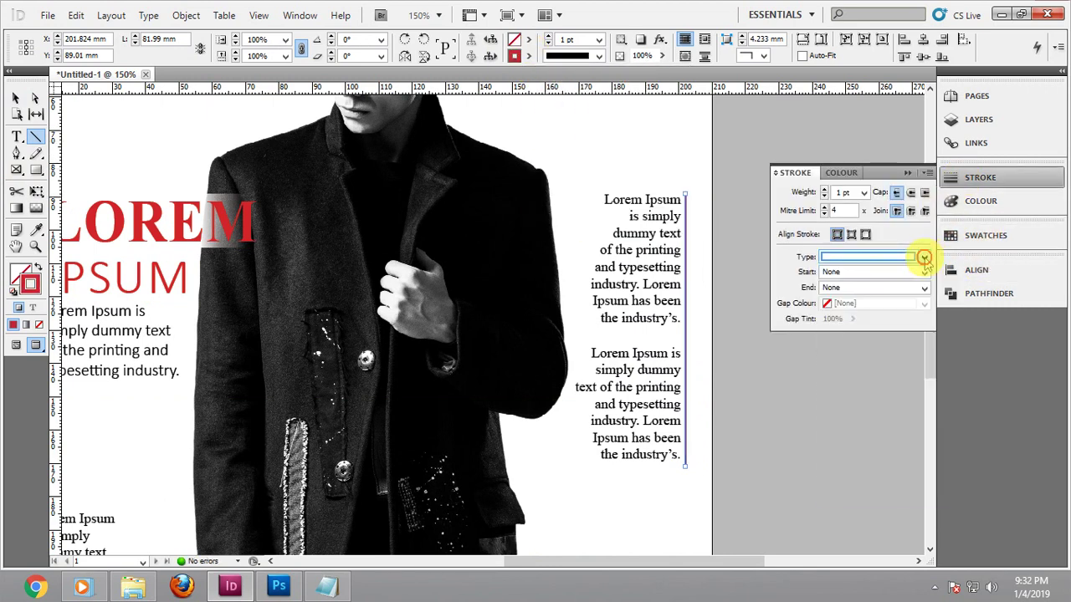
pyautogui.click(924, 272)
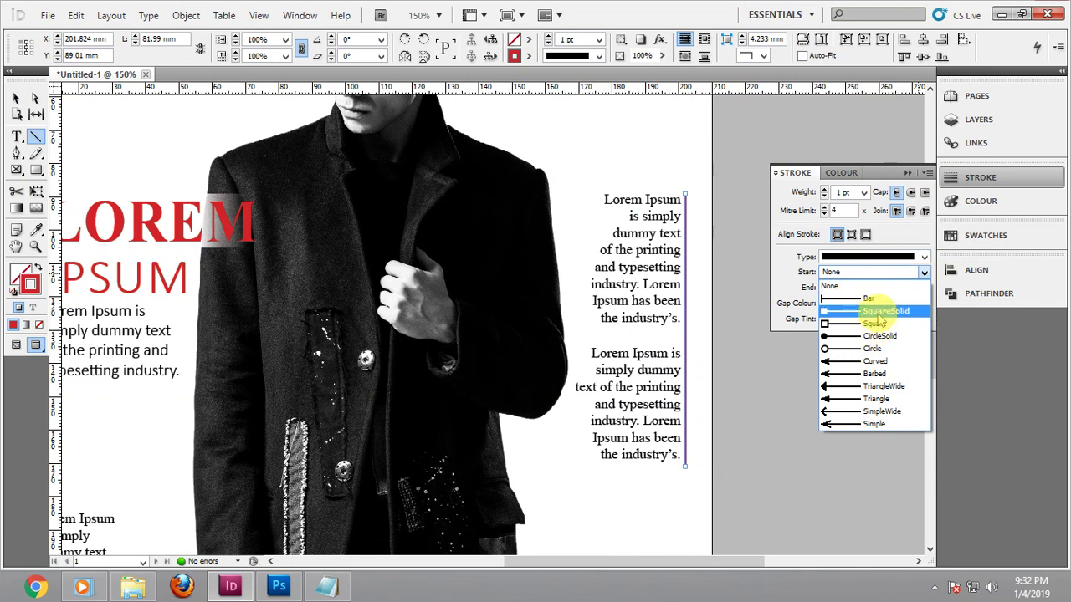
pyautogui.click(886, 311)
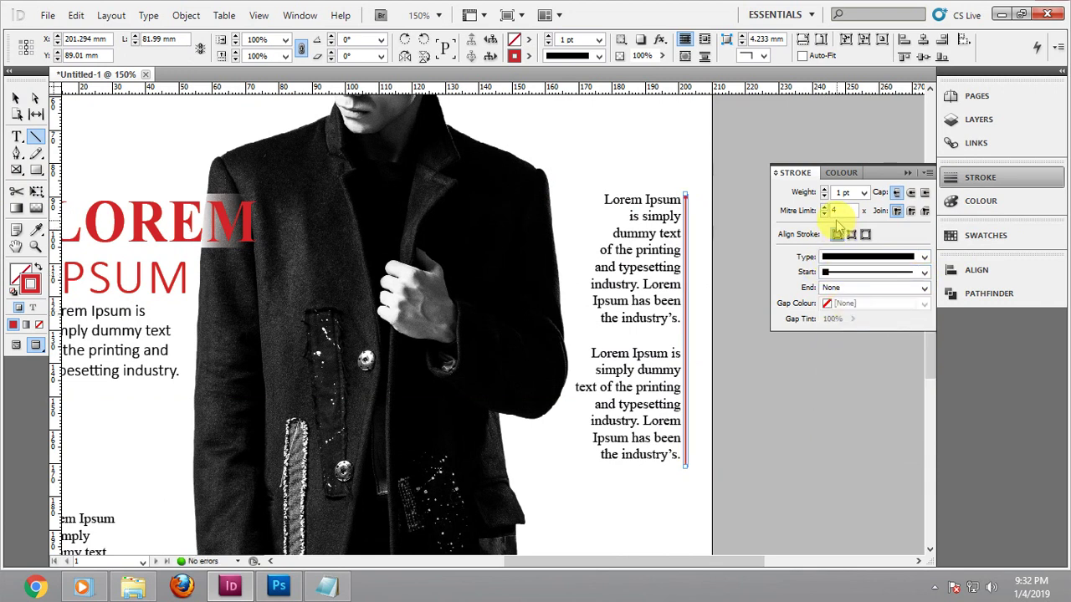
pyautogui.click(824, 189)
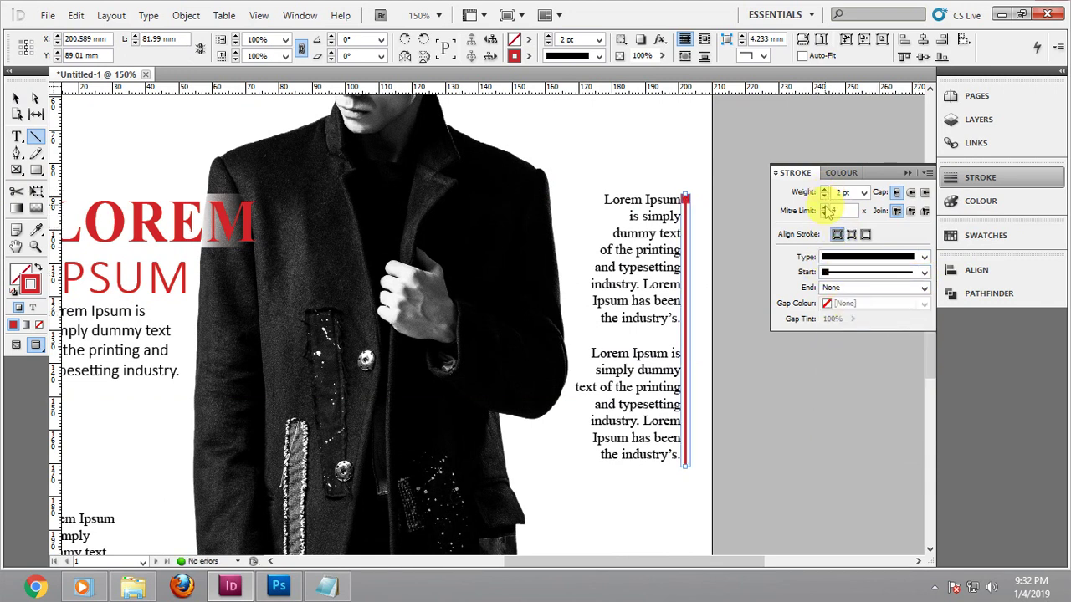
pyautogui.click(876, 259)
pyautogui.click(844, 288)
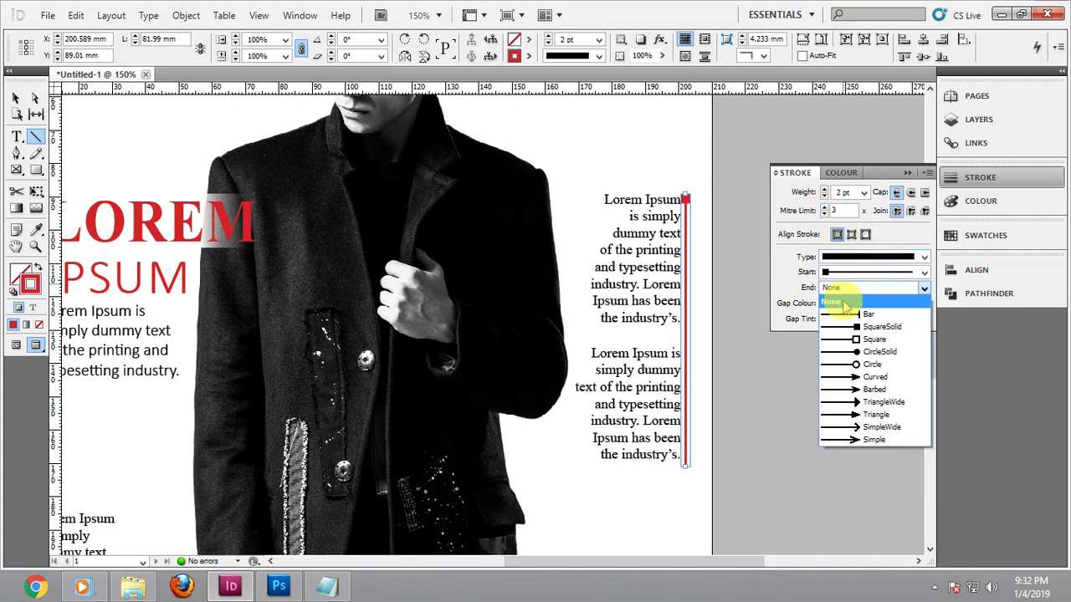
pyautogui.click(848, 314)
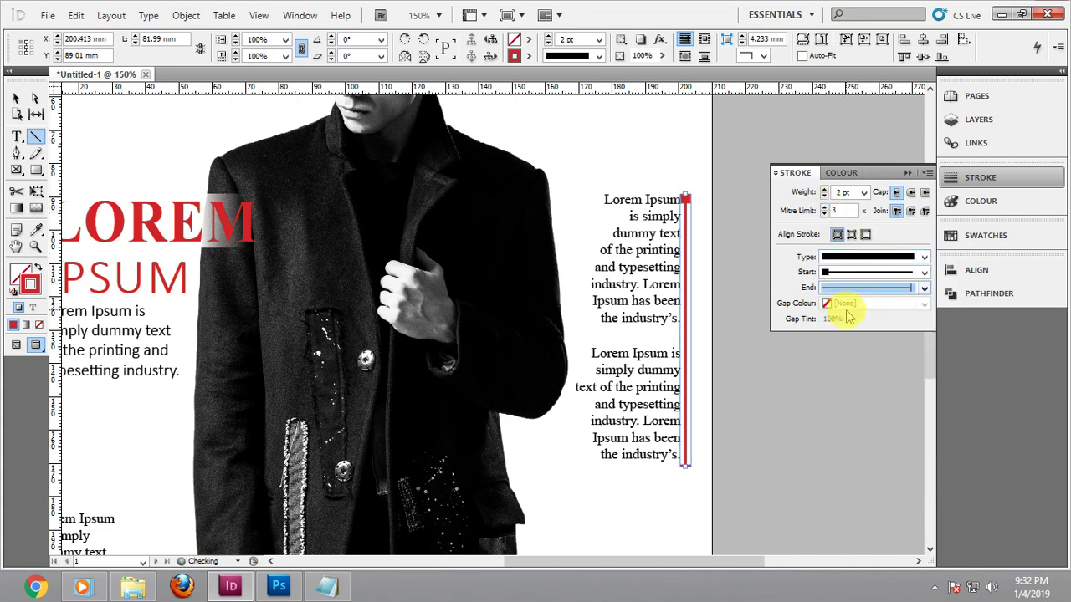
# Set the red line to 1.5 pt with a CircleSolid start and no end shape
pyautogui.click(824, 195)
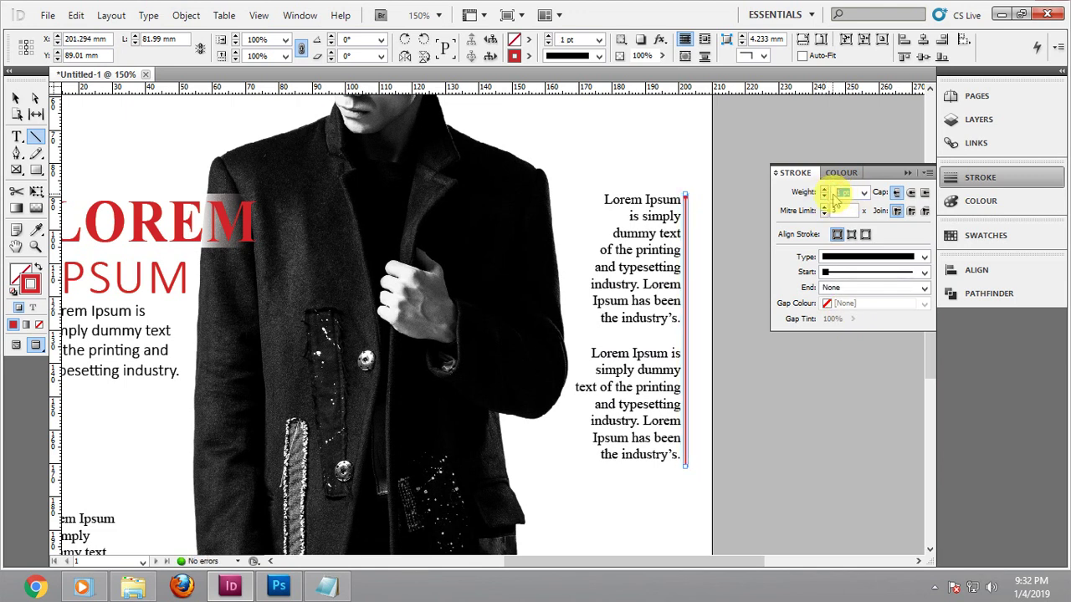
pyautogui.write('1.5')
pyautogui.press('Tab')
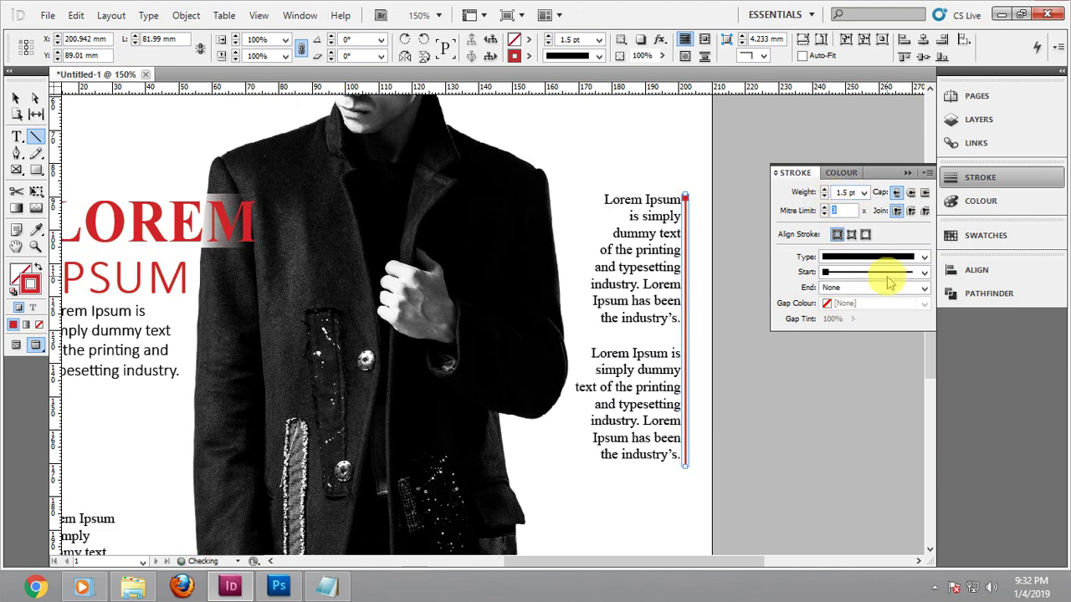
pyautogui.click(899, 272)
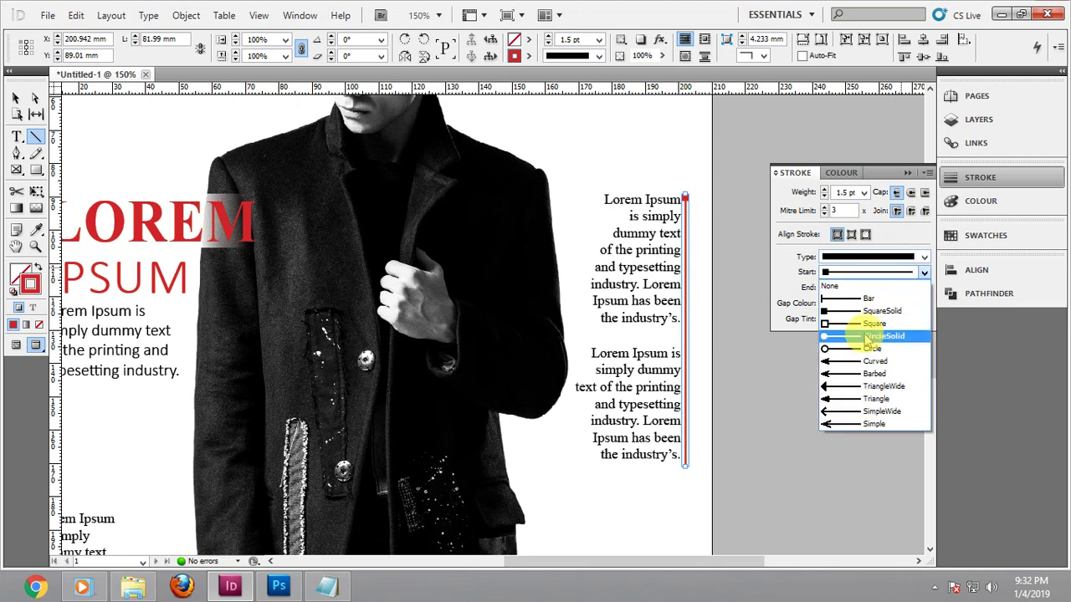
pyautogui.click(866, 337)
# Flip the red line vertically, reposition it beside the shoulder-side paragraphs at X 201.692 mm, Y 171.24 mm, and deselect it
pyautogui.click(421, 56)
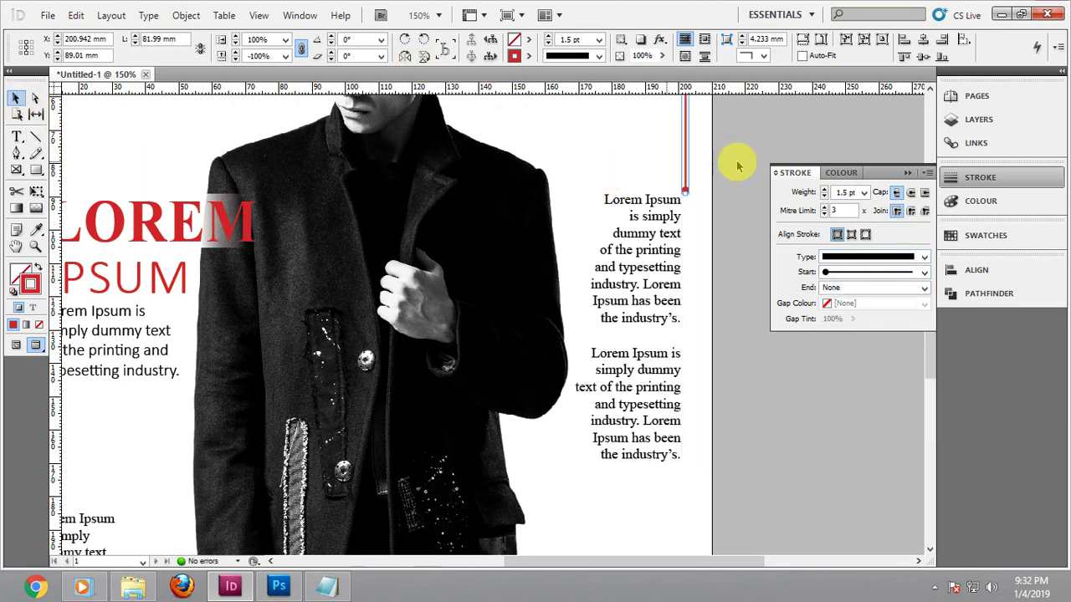
pyautogui.click(908, 172)
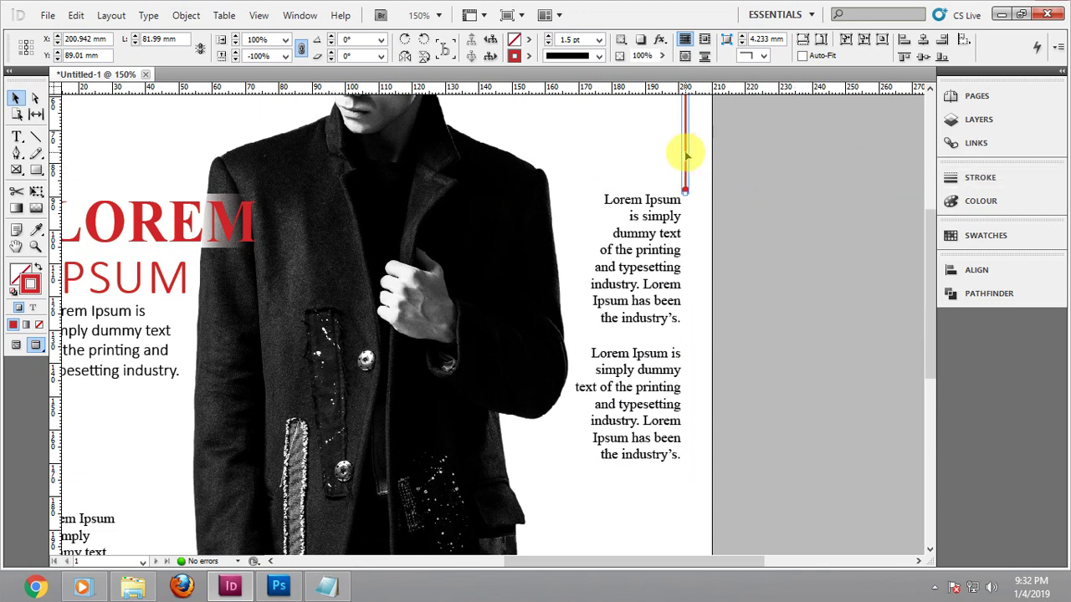
pyautogui.moveTo(686, 155); pyautogui.dragTo(677, 436)
pyautogui.press('Right')
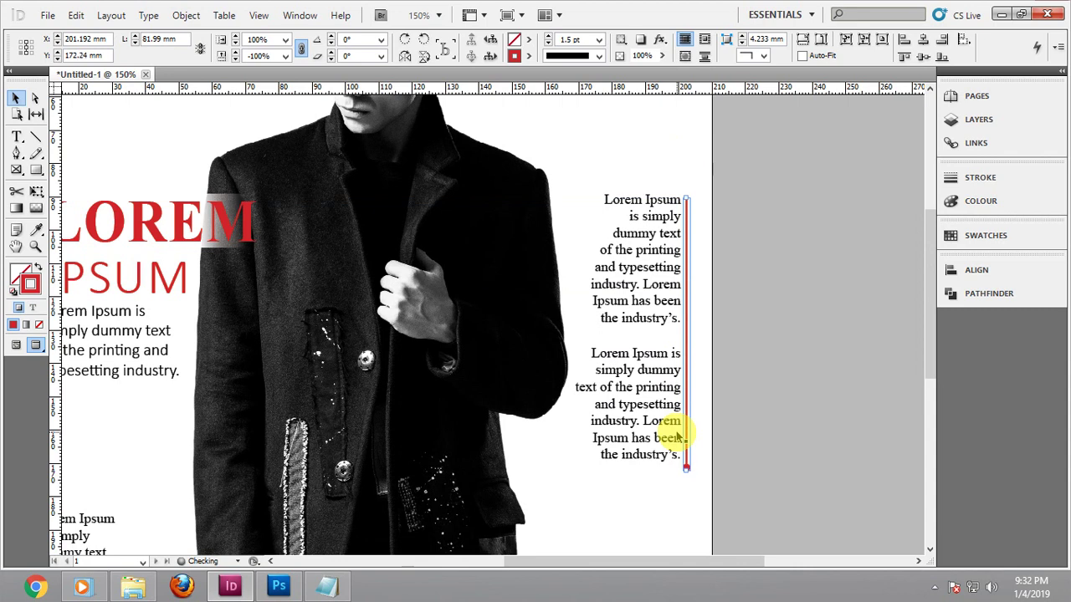
pyautogui.press('Right')
pyautogui.press('Right')
pyautogui.press('Up')
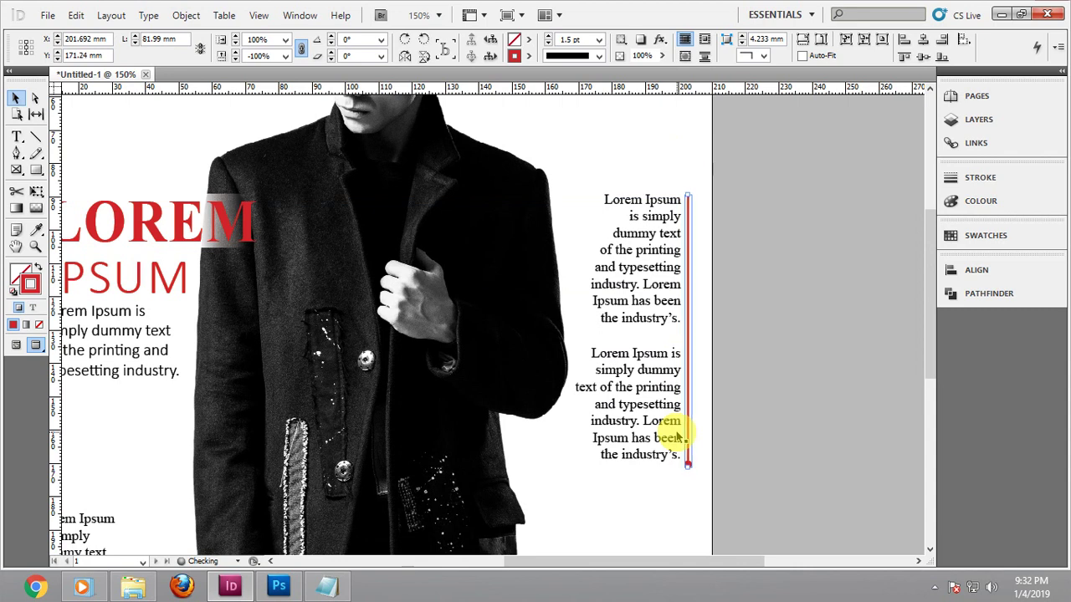
pyautogui.click(806, 368)
pyautogui.press('w')
pyautogui.press('w')
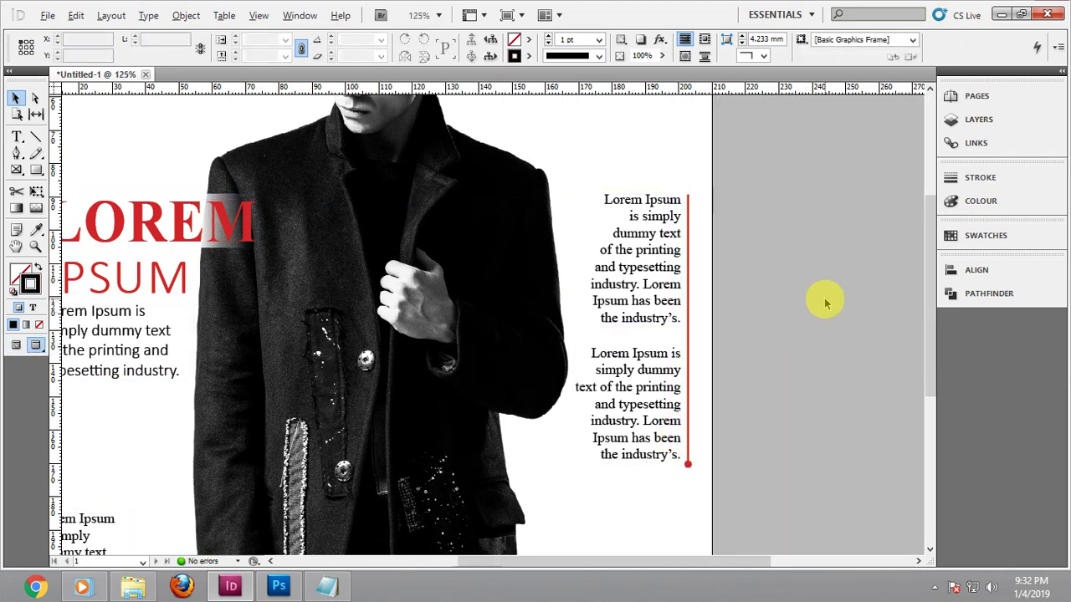
pyautogui.scroll(-2, 825, 307)
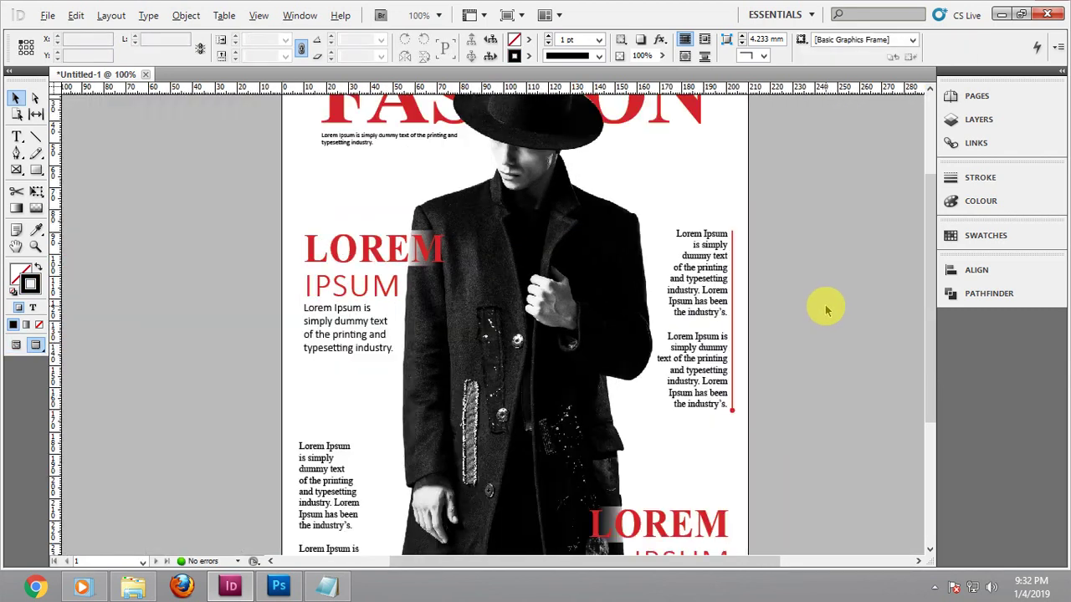
# Reduce the stroke weight of the red line beside the shoulder-side paragraphs to 0.75 pt and deselect it
pyautogui.click(732, 296)
pyautogui.click(575, 42)
pyautogui.click(598, 40)
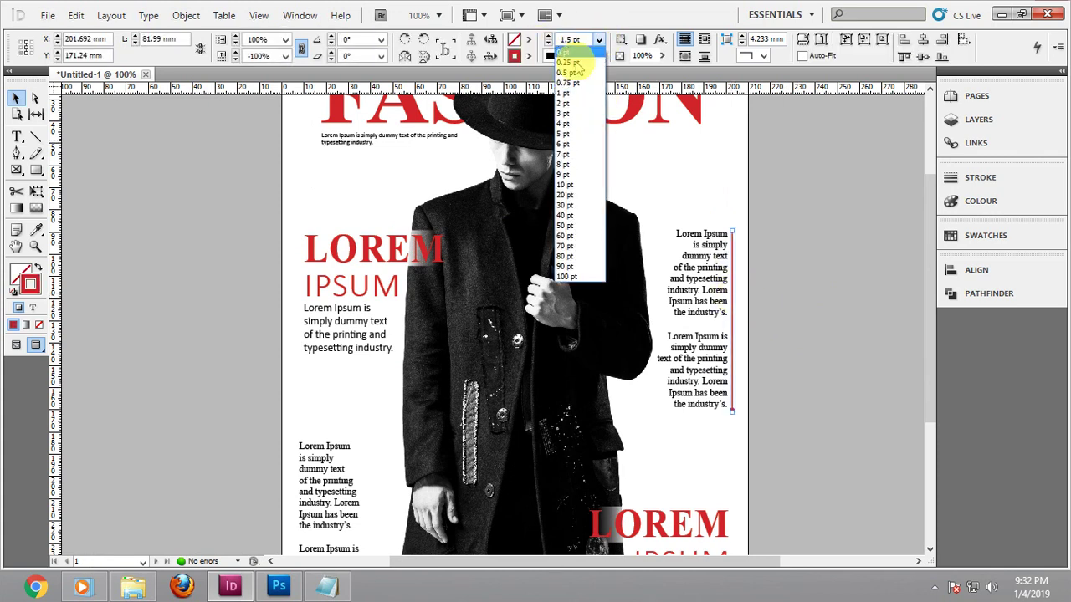
pyautogui.click(568, 77)
pyautogui.click(816, 350)
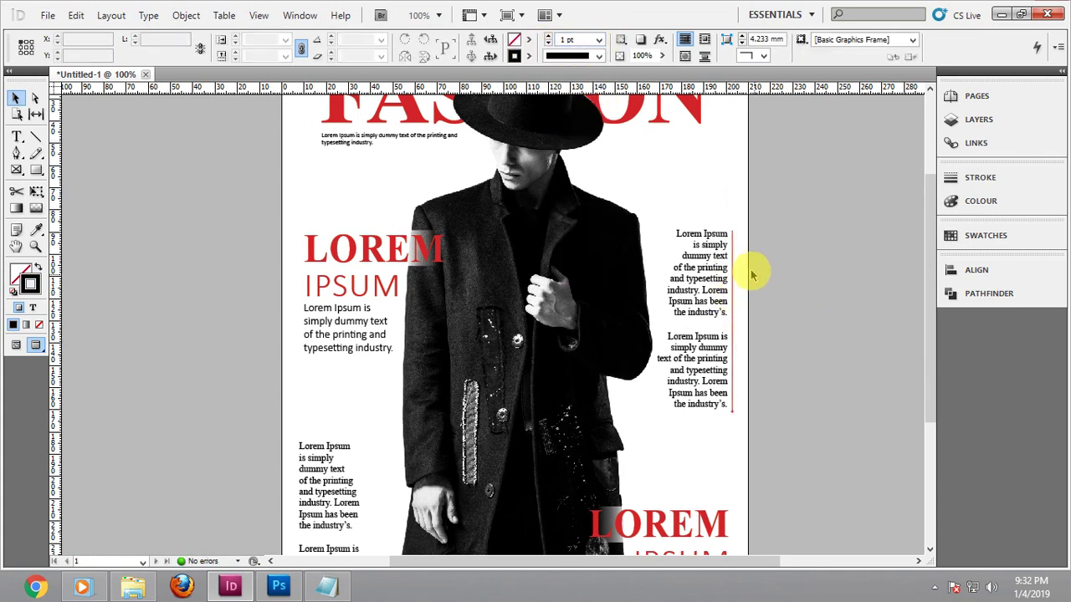
pyautogui.scroll(3, 742, 271)
pyautogui.scroll(-2, 743, 159)
pyautogui.scroll(2, 730, 193)
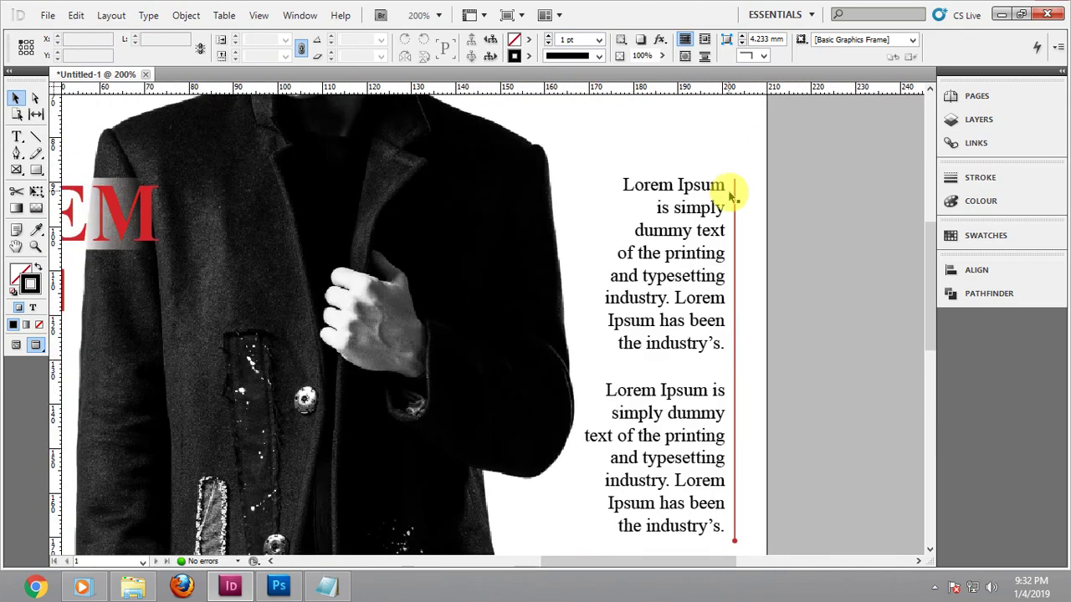
pyautogui.scroll(-3, 837, 156)
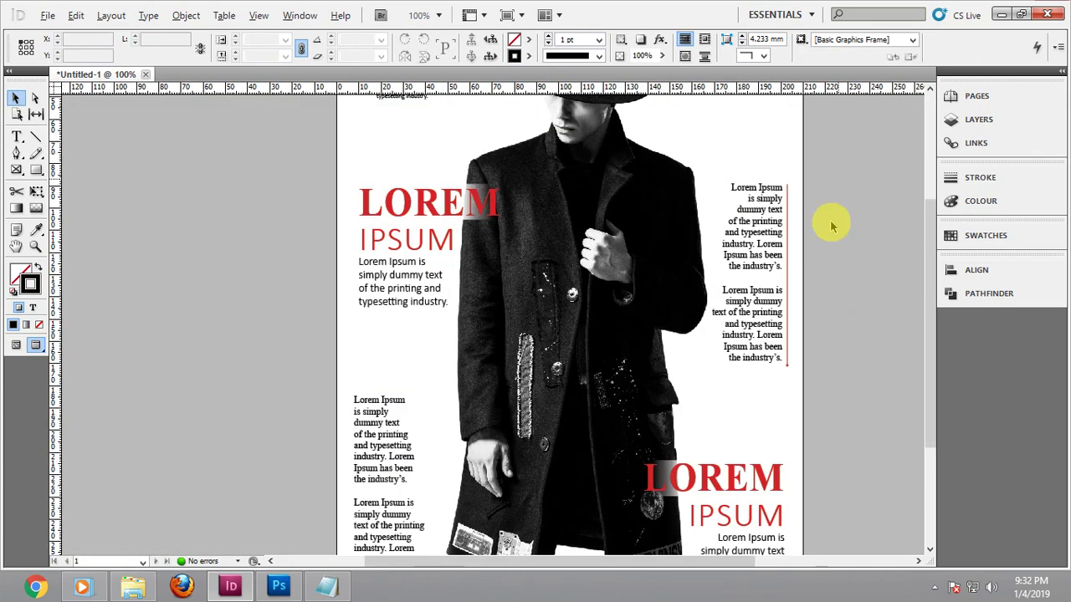
# Duplicate the red line to the outer edge of the lower paragraph pair near the hand, at X 5.471 mm, Y 266.887 mm
pyautogui.moveTo(817, 240); pyautogui.dragTo(390, 470)
pyautogui.scroll(2, 379, 435)
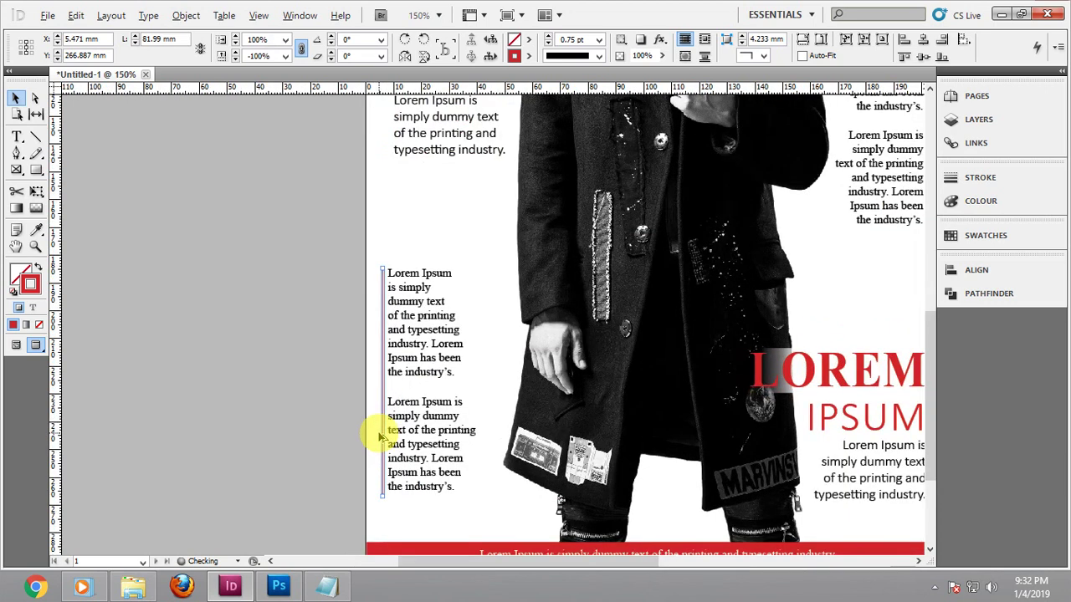
pyautogui.scroll(2, 401, 204)
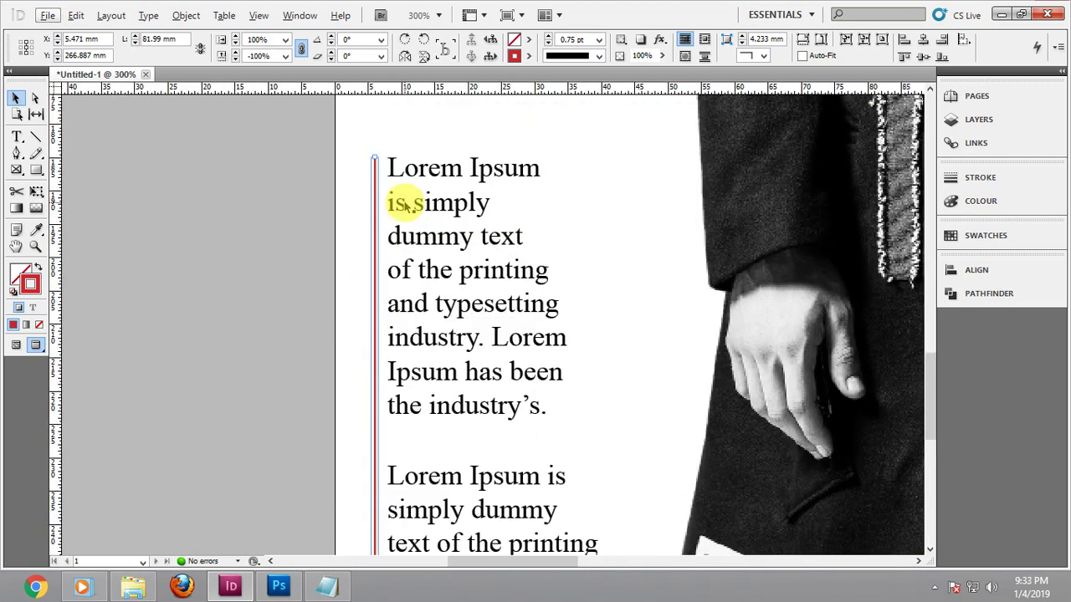
pyautogui.scroll(-3, 410, 203)
pyautogui.click(844, 207)
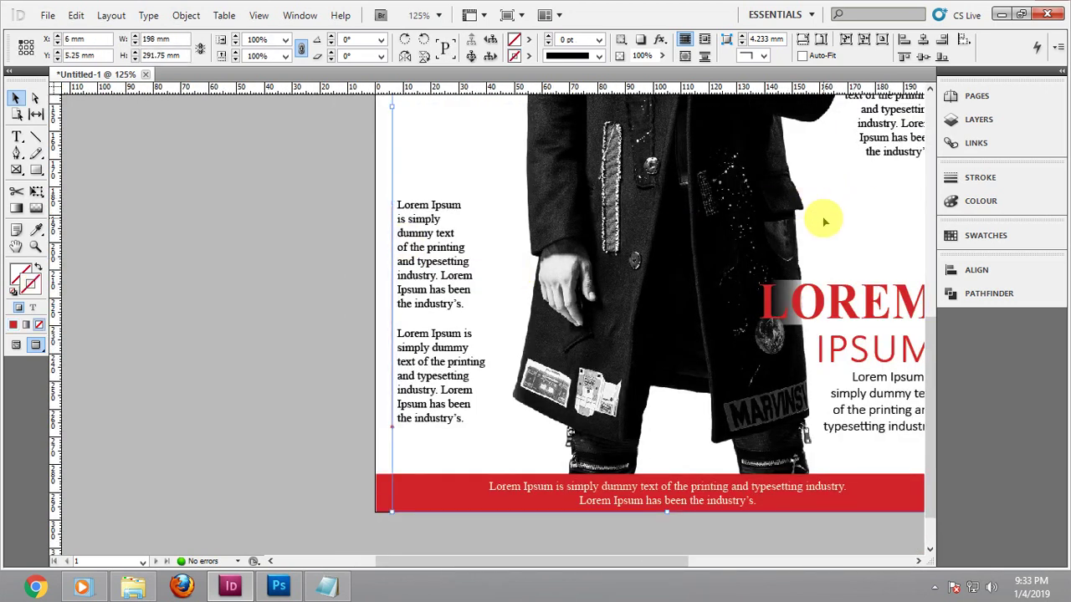
# Examine the whole cover with and without frame edges and as a full-screen presentation
pyautogui.hotkey('ctrl', '0')
pyautogui.click(710, 256)
pyautogui.press('w')
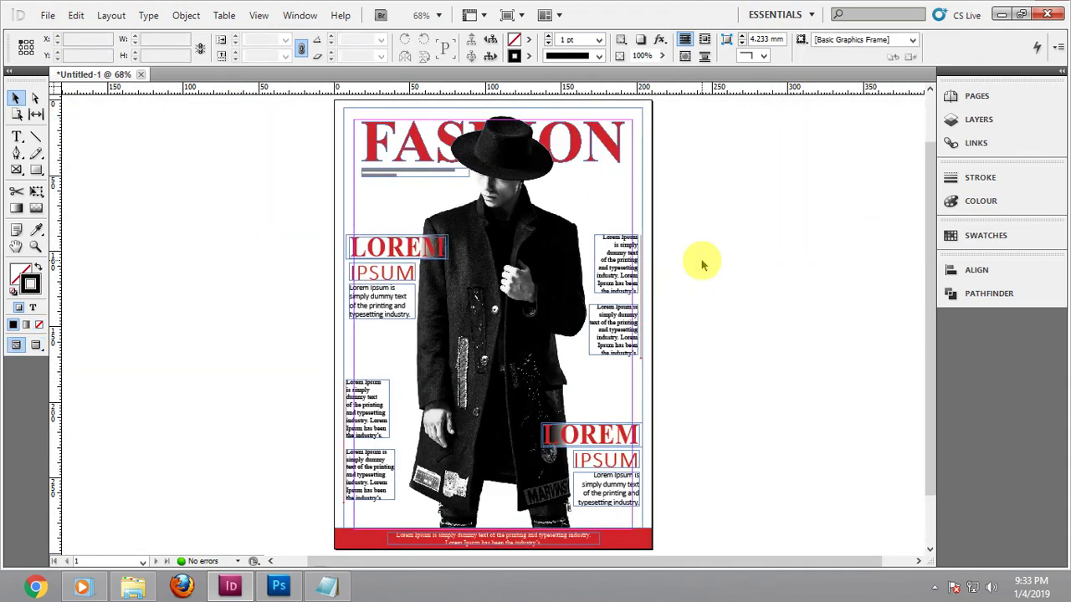
pyautogui.press('w')
pyautogui.hotkey('shift', 'w')
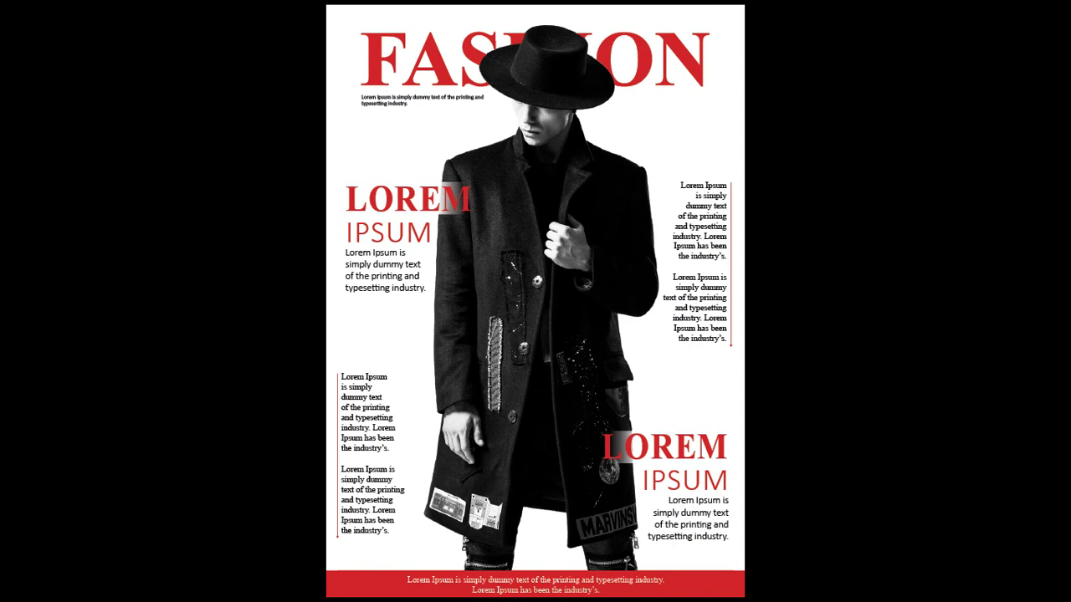
pyautogui.press('Escape')
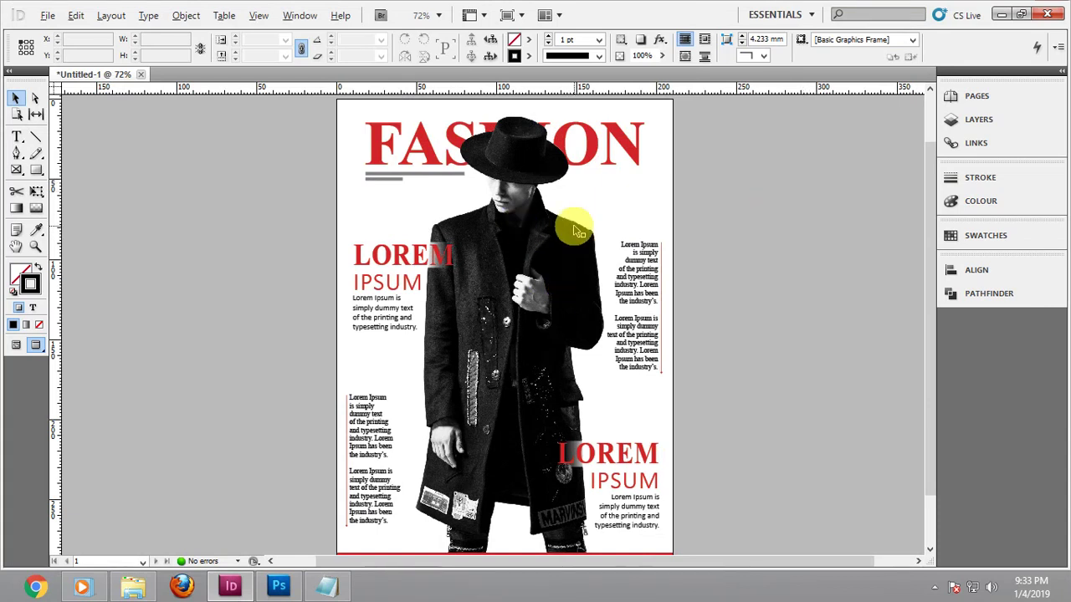
pyautogui.scroll(-2, 734, 388)
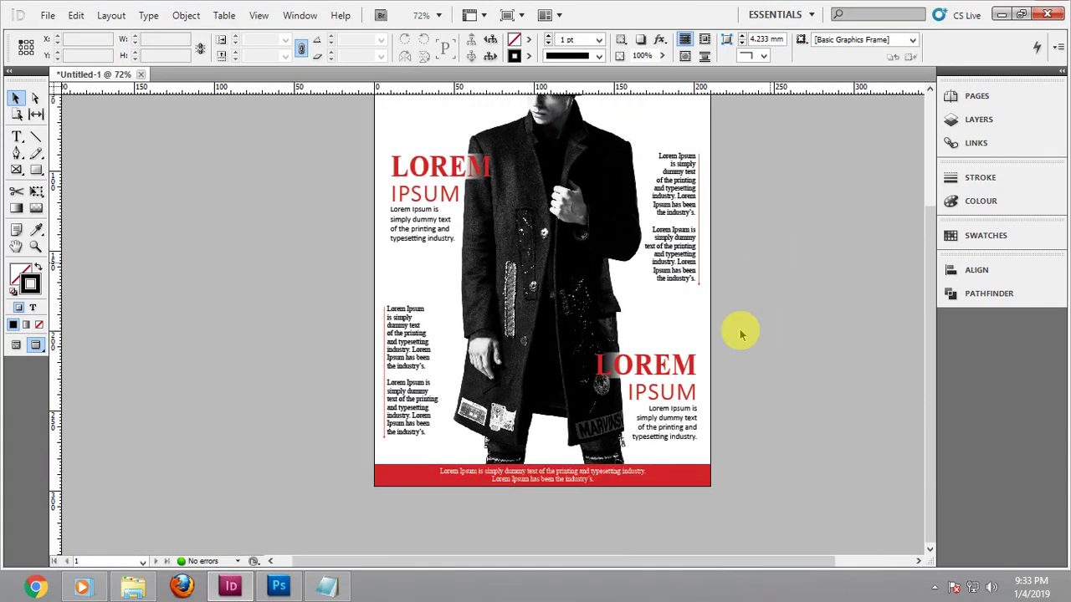
# Try a dark grey fill sampled from the coat on the footer band without a stroke, and preview the cover full screen
pyautogui.click(673, 483)
pyautogui.click(35, 231)
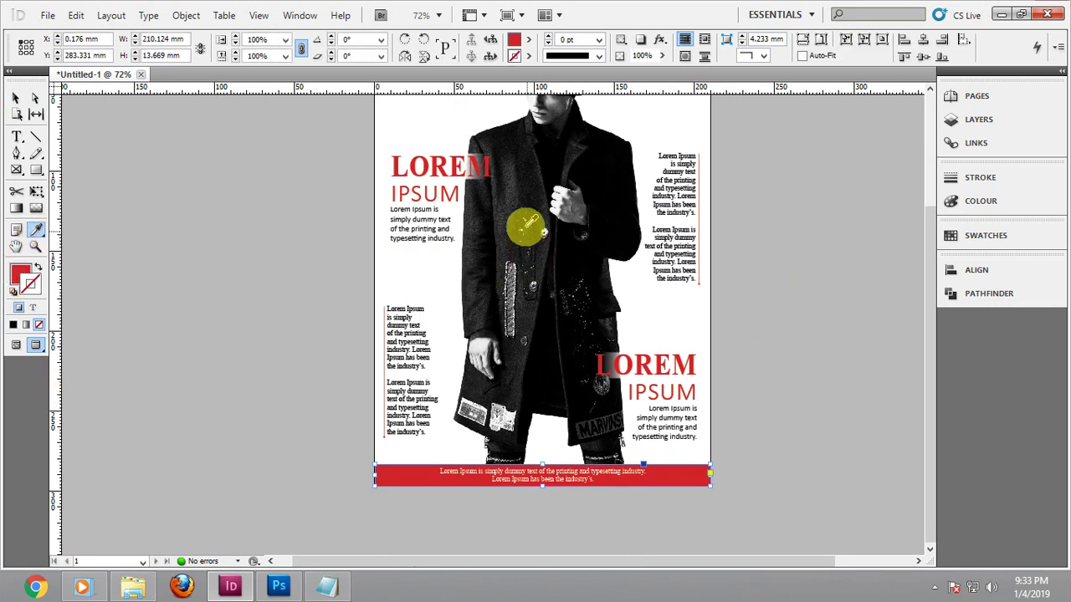
pyautogui.click(543, 225)
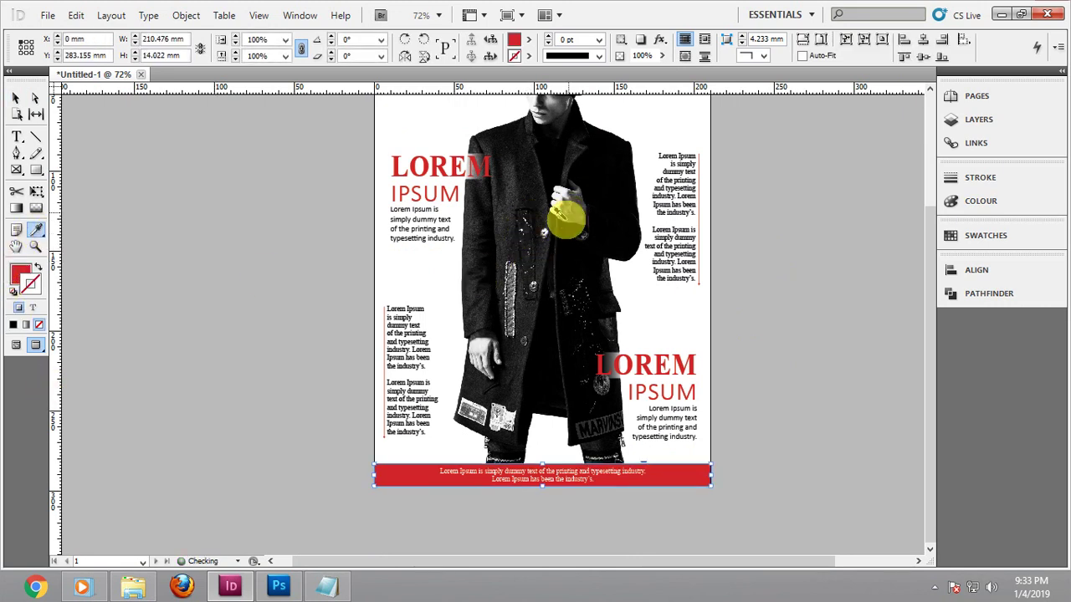
pyautogui.click(37, 267)
pyautogui.click(15, 94)
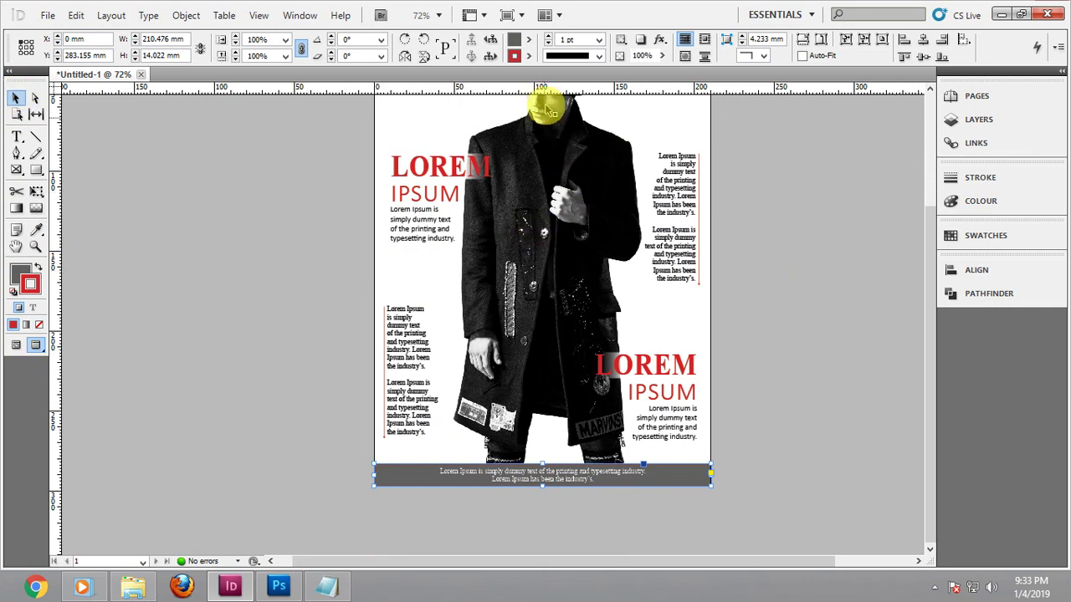
pyautogui.click(527, 56)
pyautogui.click(548, 81)
pyautogui.click(778, 345)
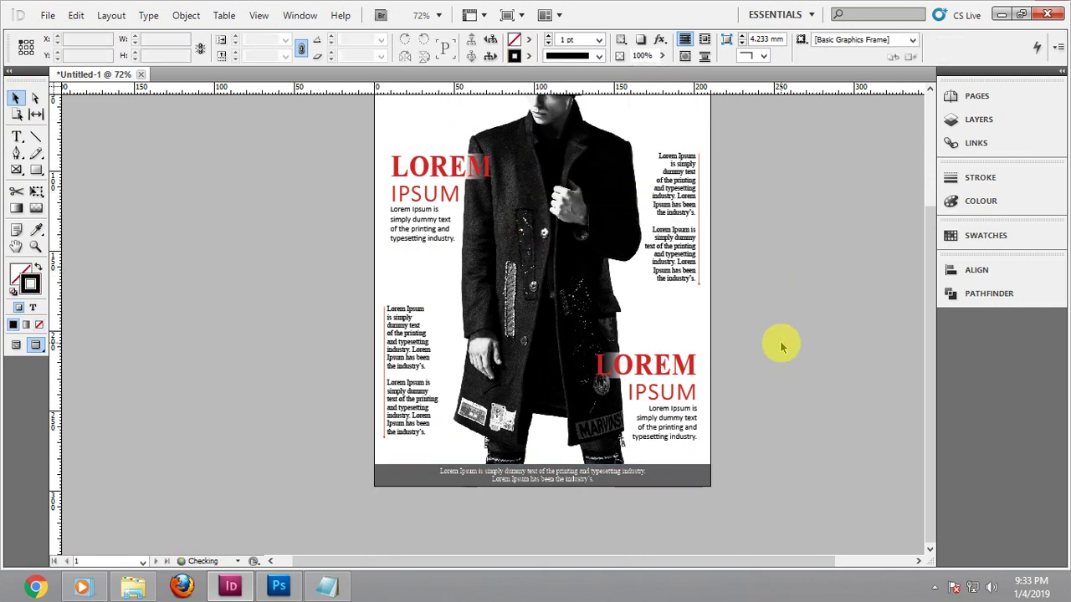
pyautogui.hotkey('shift', 'w')
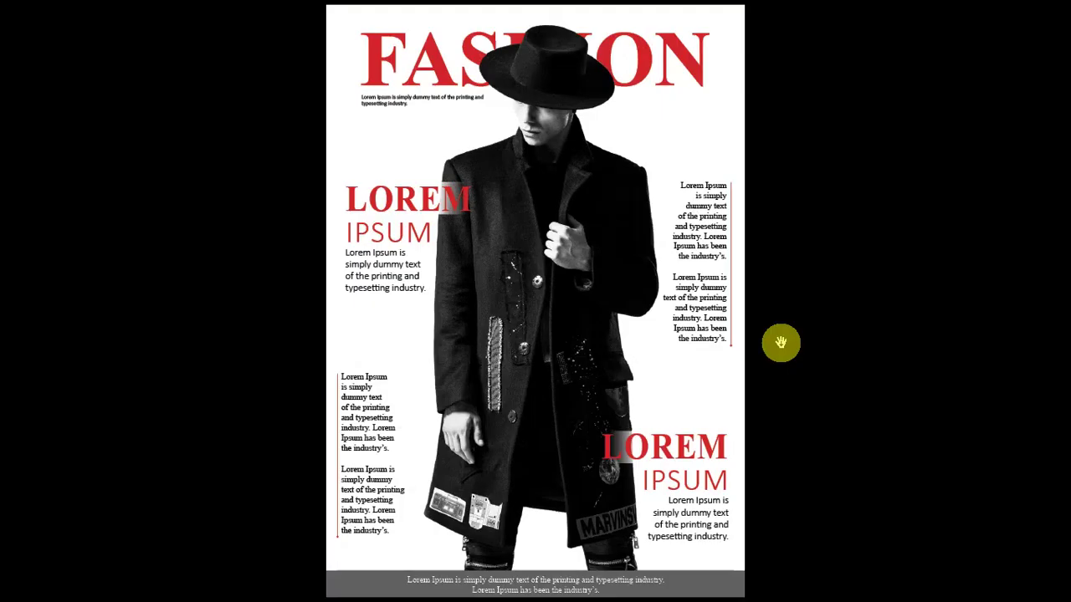
pyautogui.press('Escape')
# Set both lines of the footer text to Calibri Bold
pyautogui.moveTo(708, 421); pyautogui.dragTo(756, 298)
pyautogui.scroll(2, 625, 487)
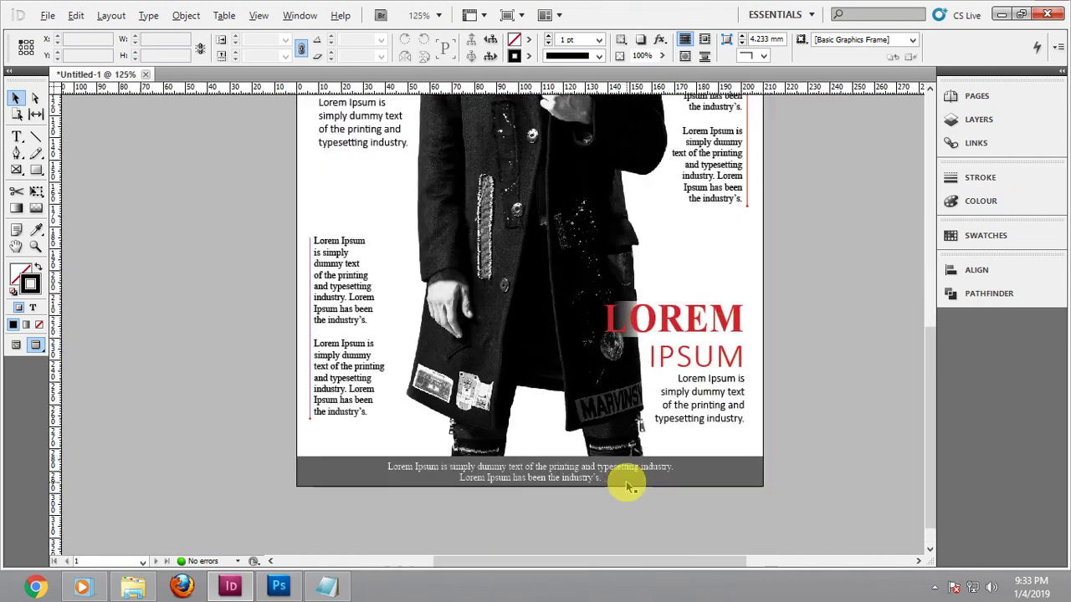
pyautogui.scroll(1, 627, 486)
pyautogui.tripleClick(673, 462)
pyautogui.hotkey('ctrl', 'a')
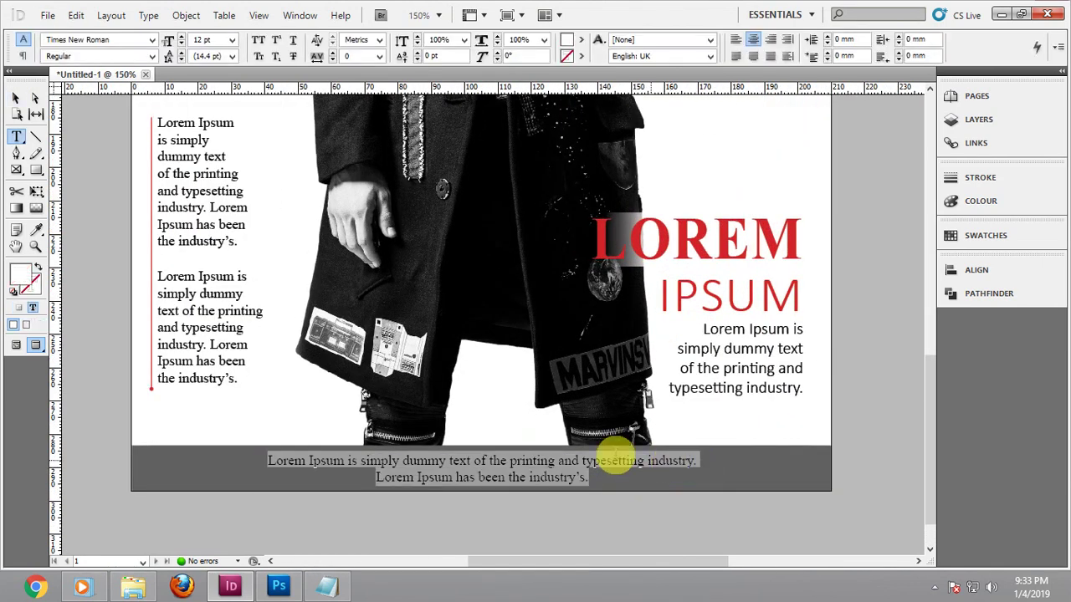
pyautogui.click(123, 39)
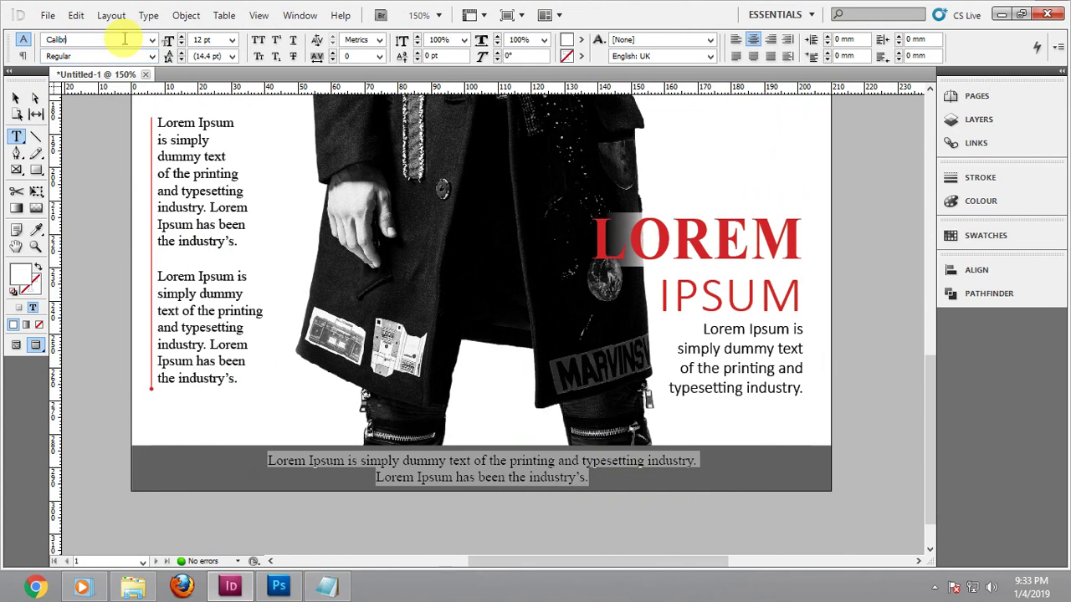
pyautogui.press('Return')
pyautogui.click(152, 56)
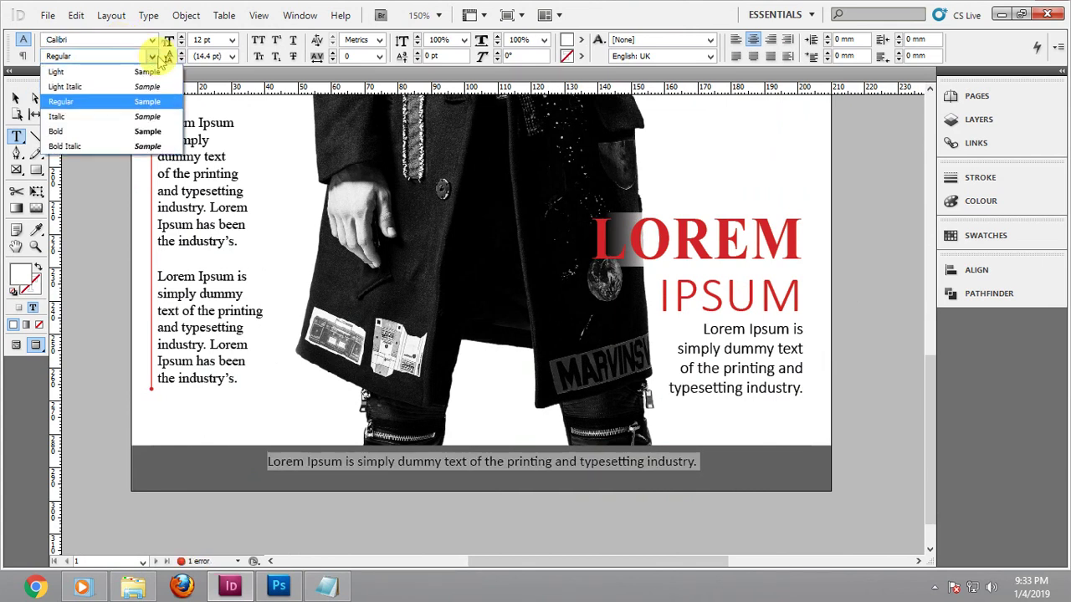
pyautogui.click(114, 132)
pyautogui.click(16, 98)
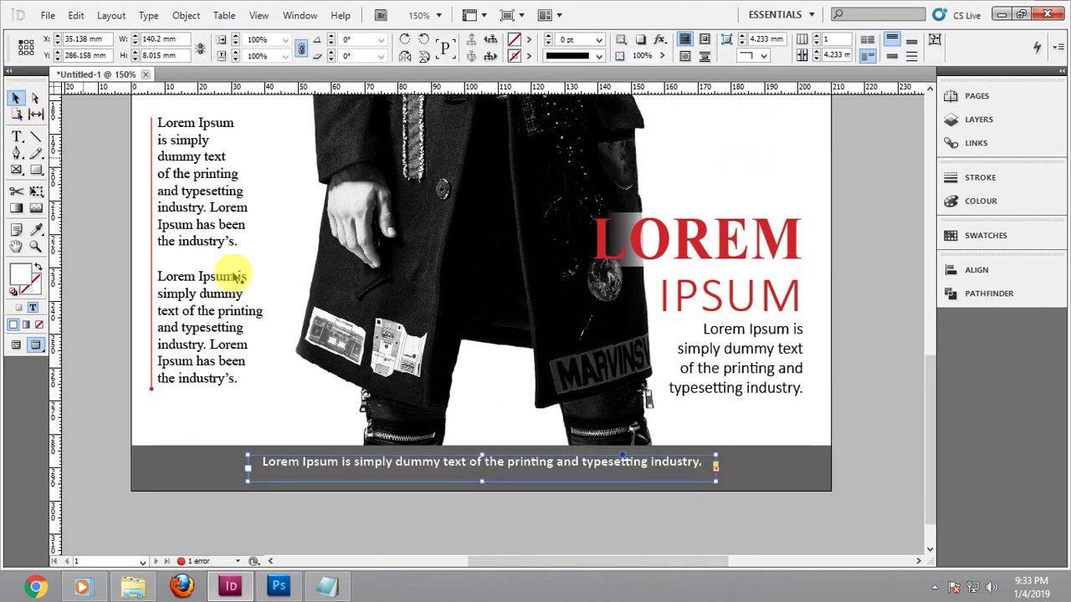
# Extend the footer text frame to a height of about 10.8 mm and centre it vertically with the footer band
pyautogui.moveTo(480, 484); pyautogui.dragTo(479, 491)
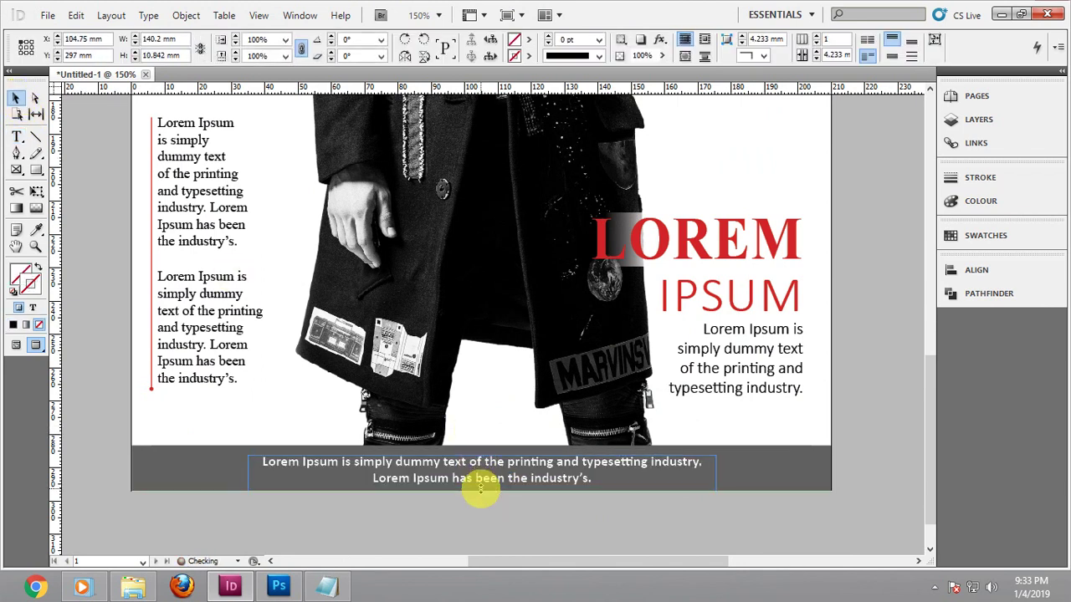
pyautogui.keyDown('shift'); pyautogui.click(750, 462); pyautogui.keyUp('shift')
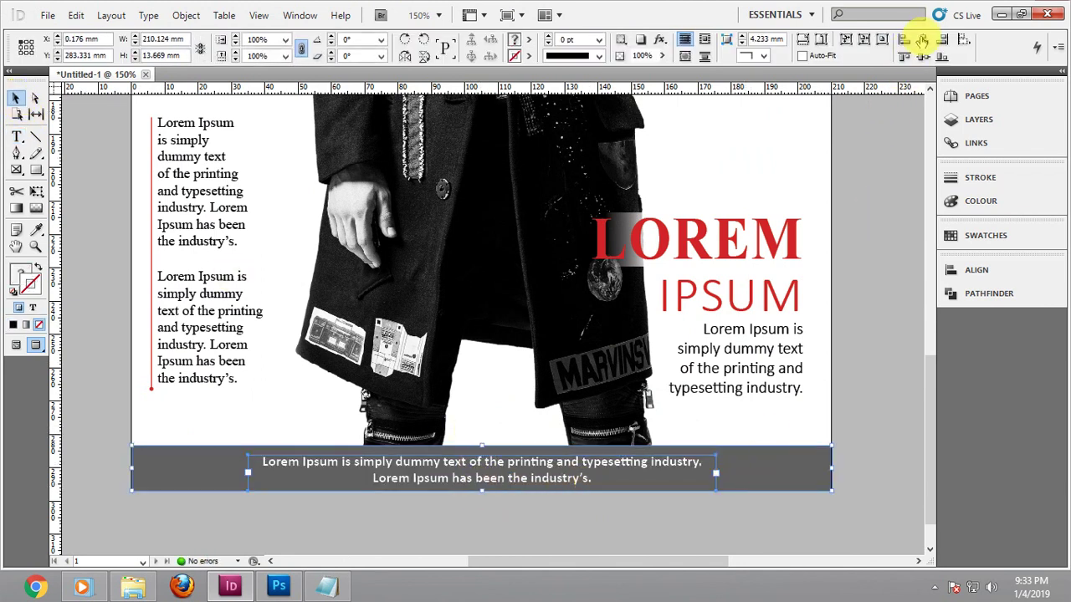
pyautogui.click(921, 56)
pyautogui.click(864, 330)
# Fill the footer band with the Black swatch and deselect it
pyautogui.click(768, 465)
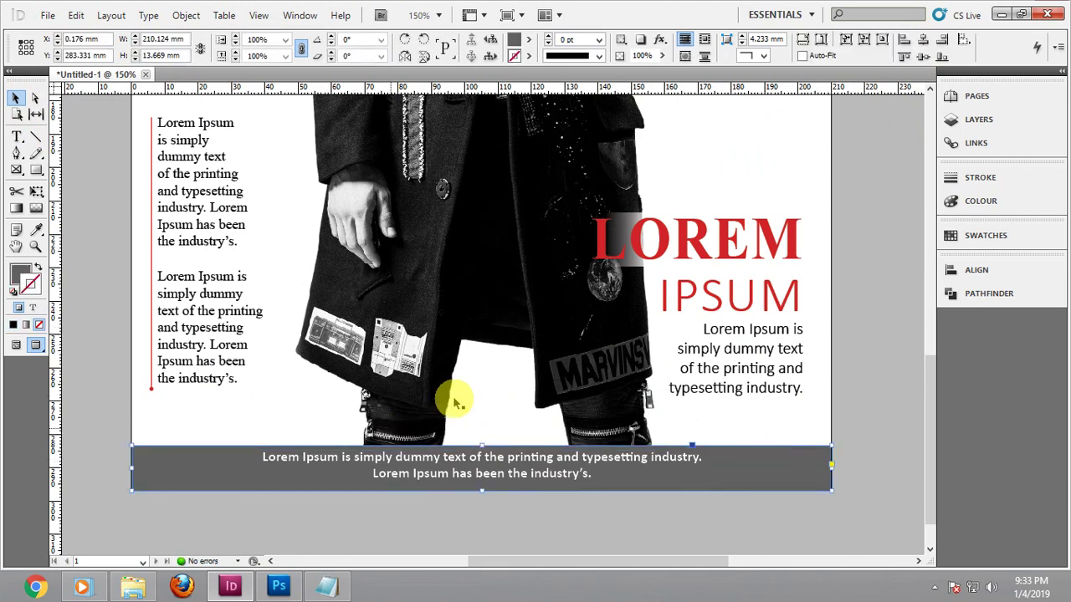
pyautogui.click(536, 42)
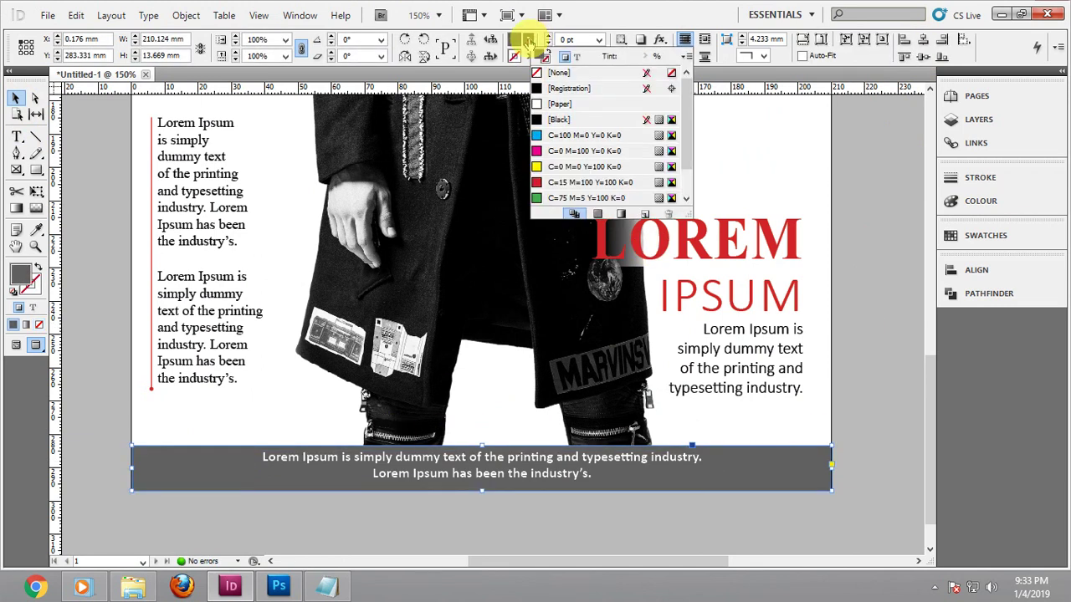
pyautogui.click(556, 118)
pyautogui.click(865, 224)
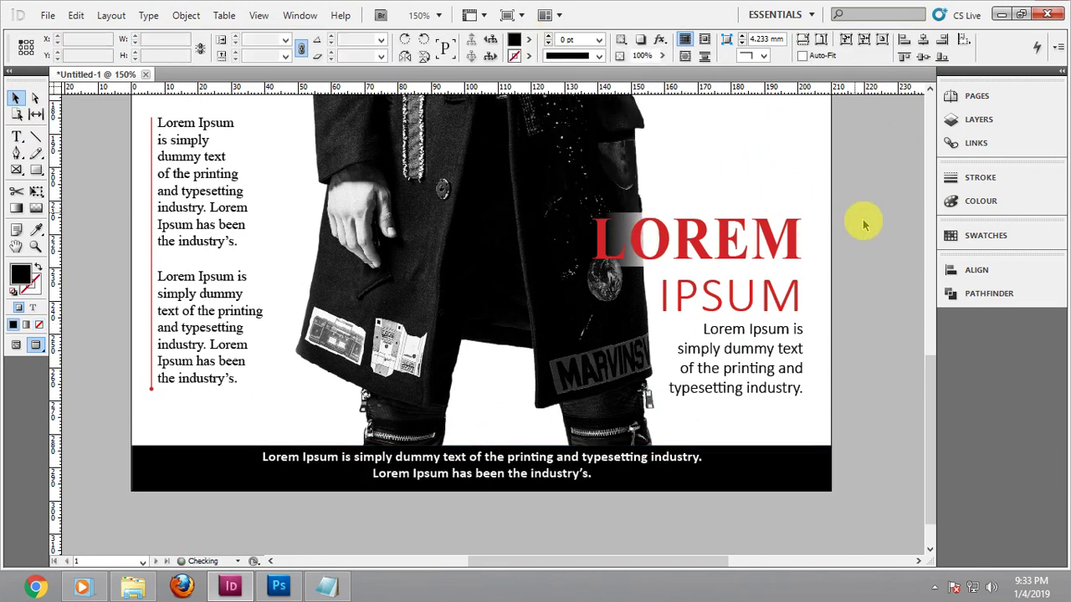
# Nudge the footer text frame down to Y 285.245 mm and deselect it
pyautogui.click(617, 464)
pyautogui.press('Down')
pyautogui.press('Down')
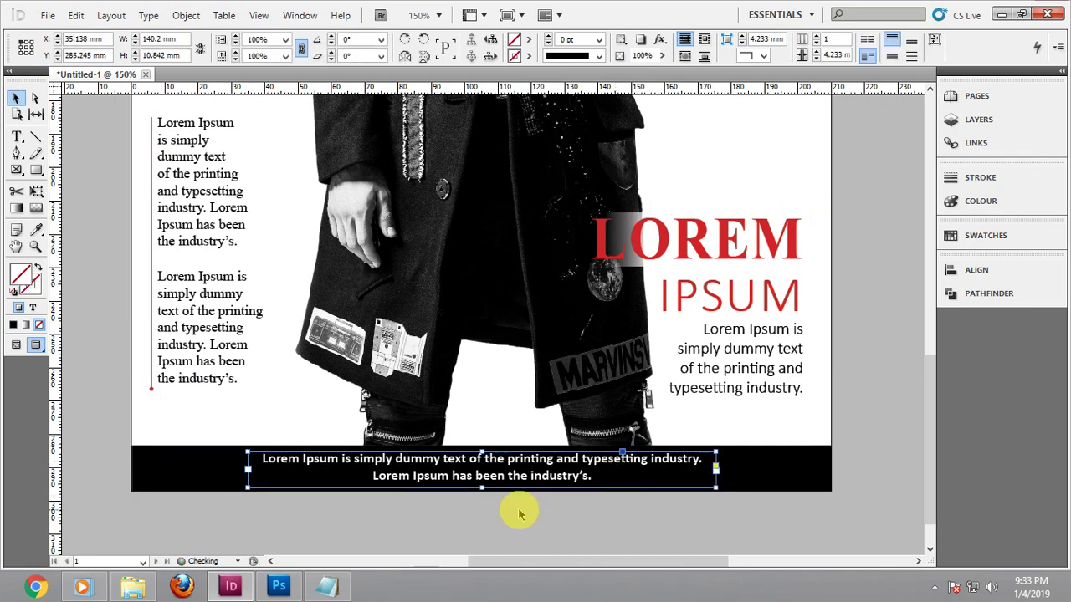
pyautogui.click(880, 460)
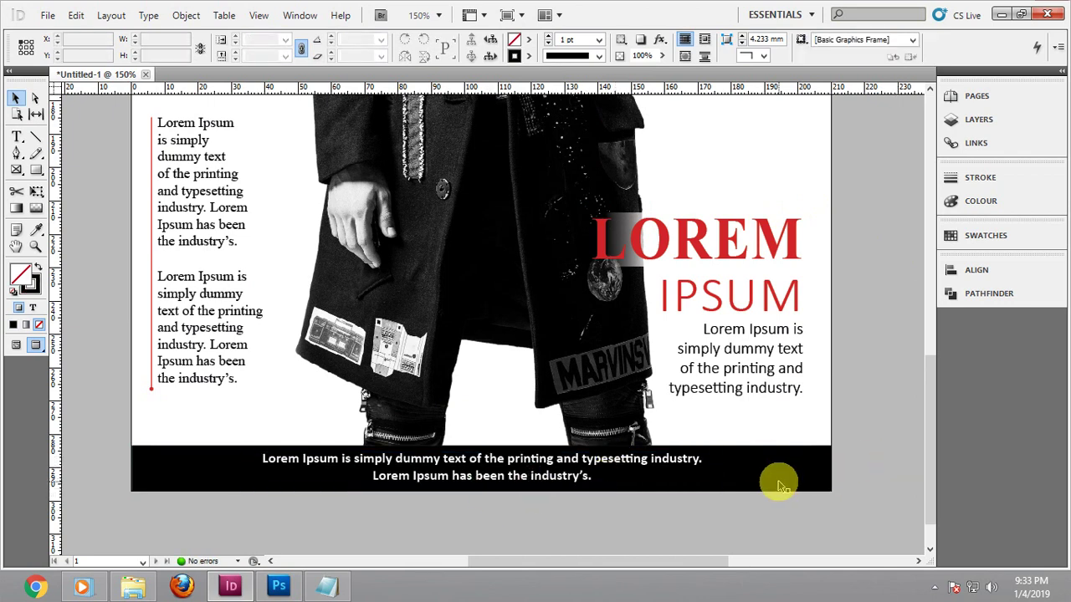
pyautogui.click(778, 486)
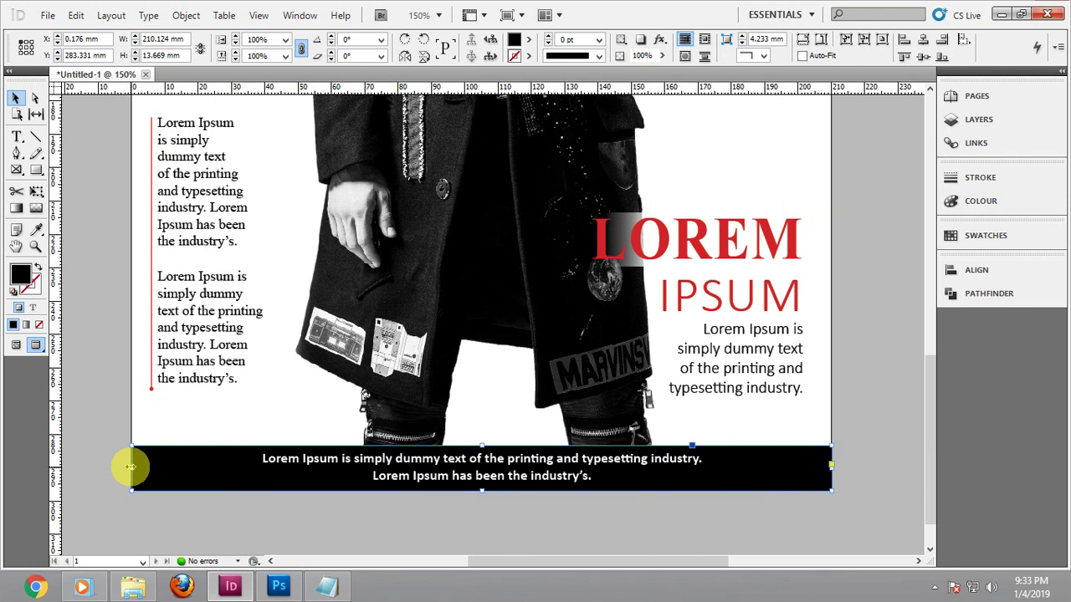
pyautogui.click(149, 436)
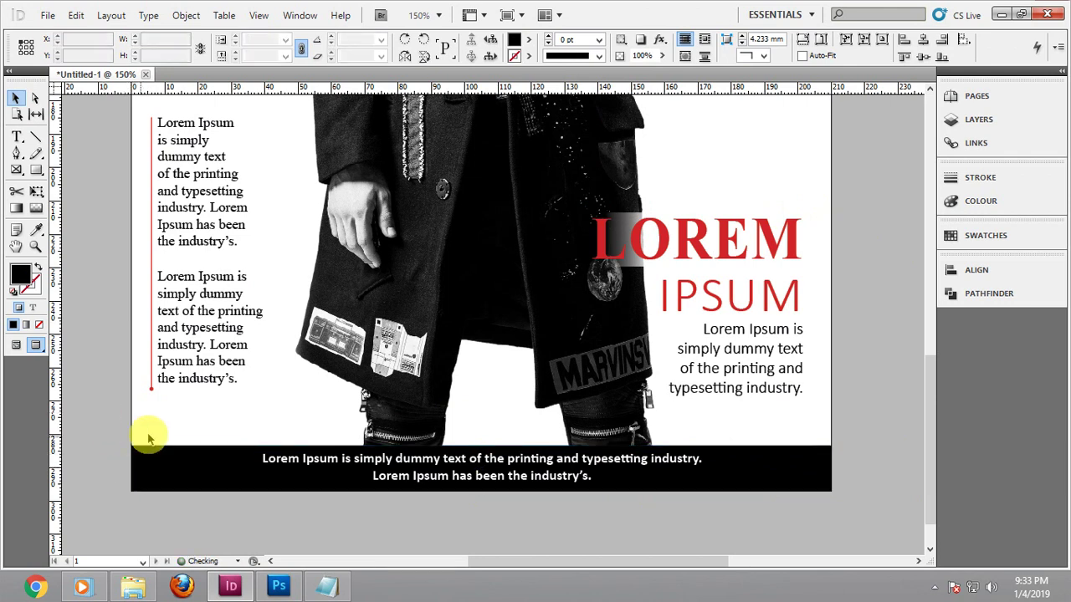
pyautogui.click(38, 268)
pyautogui.click(35, 136)
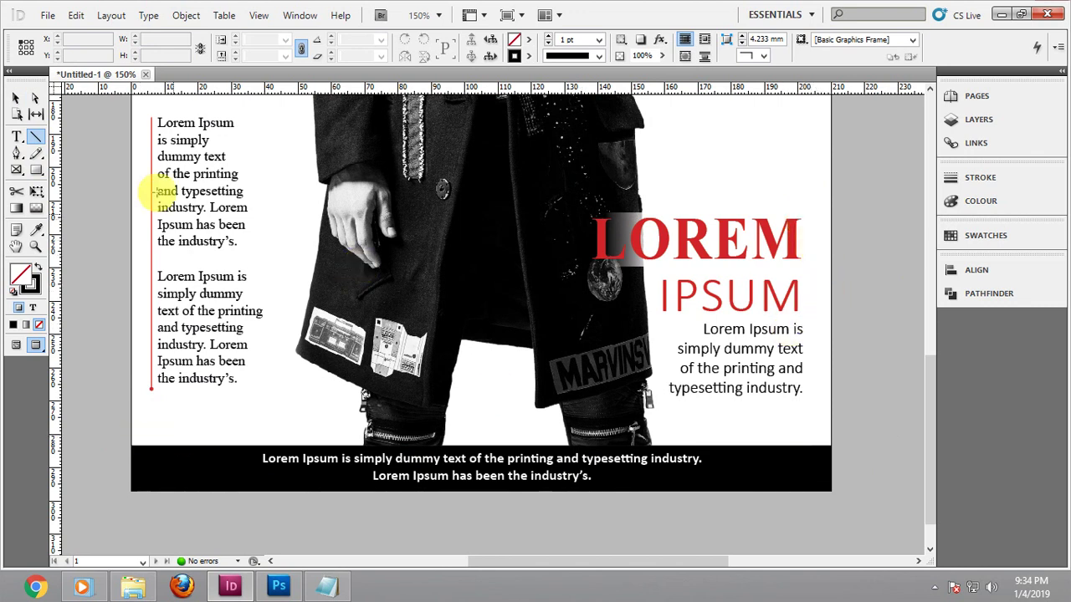
pyautogui.click(15, 98)
# Duplicate the shoulder-side red line down beside the lower LOREM IPSUM block, at about X 202.2 mm, Y 265.2 mm
pyautogui.scroll(5, 789, 419)
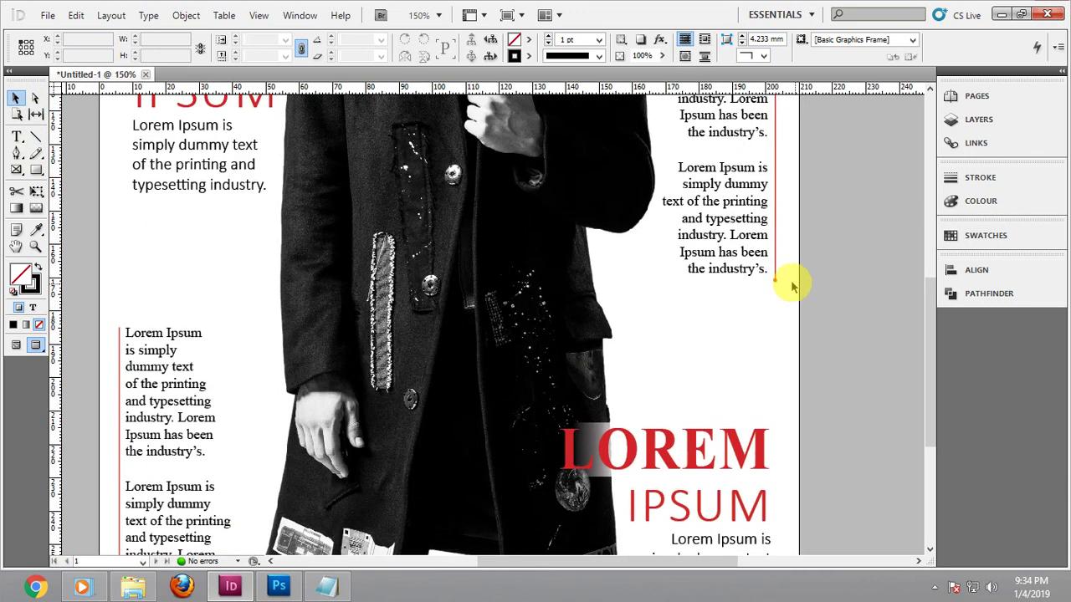
pyautogui.moveTo(776, 281); pyautogui.dragTo(796, 561)
pyautogui.click(823, 409)
pyautogui.scroll(-3, 811, 330)
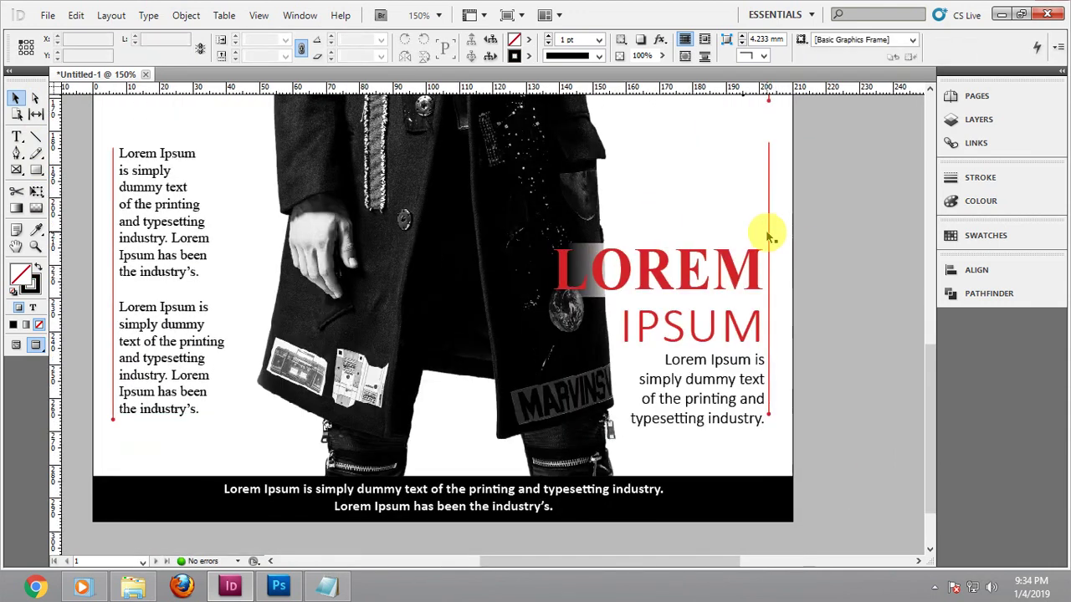
# Shorten the duplicated red line from its upper end to span only the small paragraph below the lower IPSUM heading
pyautogui.click(765, 201)
pyautogui.click(768, 155)
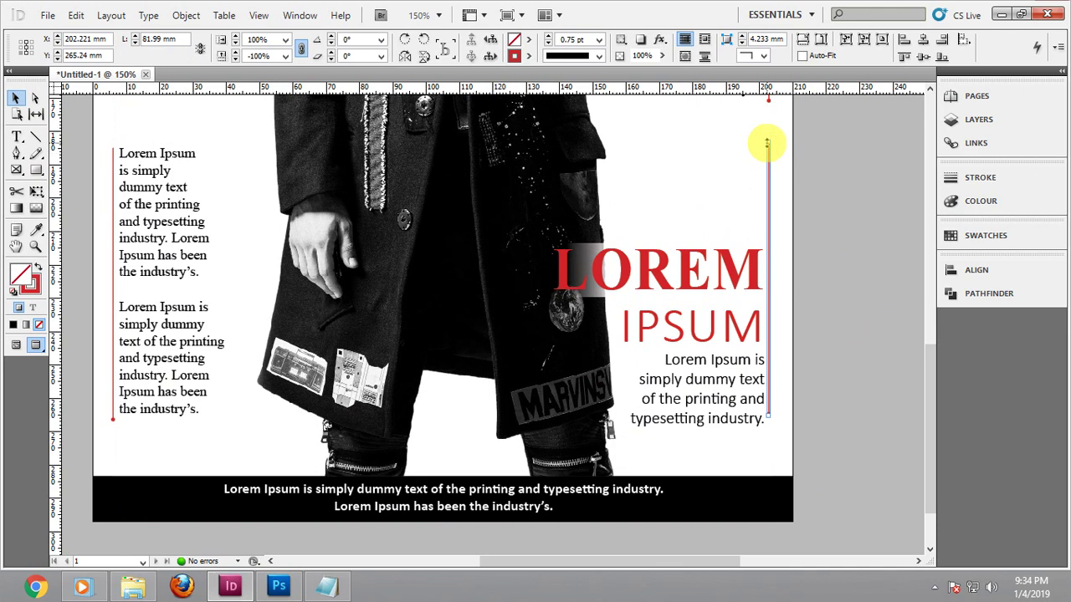
pyautogui.moveTo(766, 147); pyautogui.dragTo(767, 327)
pyautogui.click(820, 410)
pyautogui.scroll(-1, 820, 411)
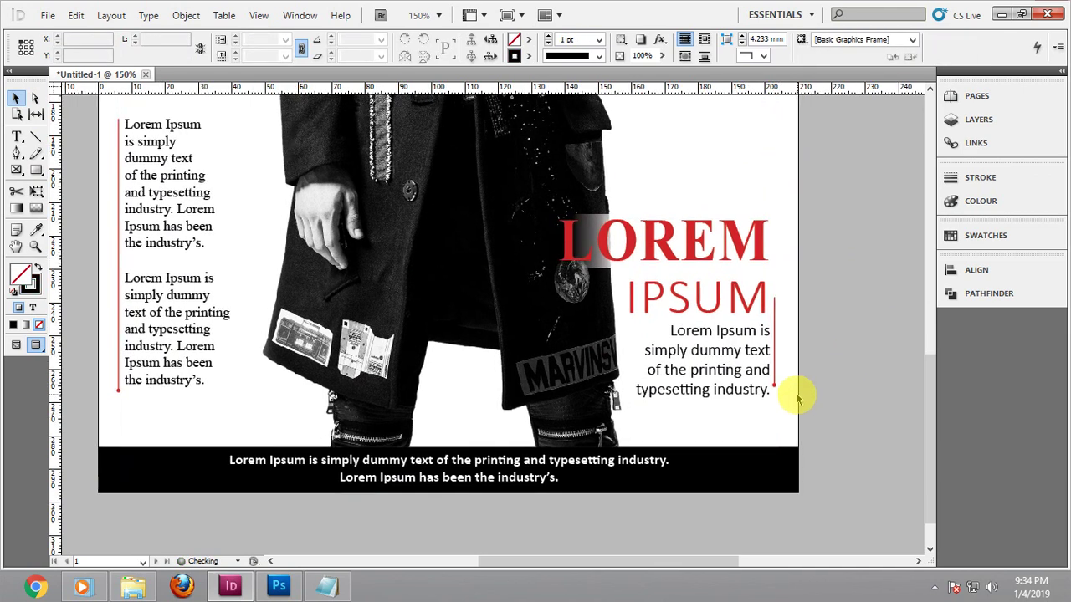
# Nudge the red line beside the small paragraph below the lower IPSUM heading slightly down and deselect it
pyautogui.scroll(5, 796, 399)
pyautogui.click(765, 356)
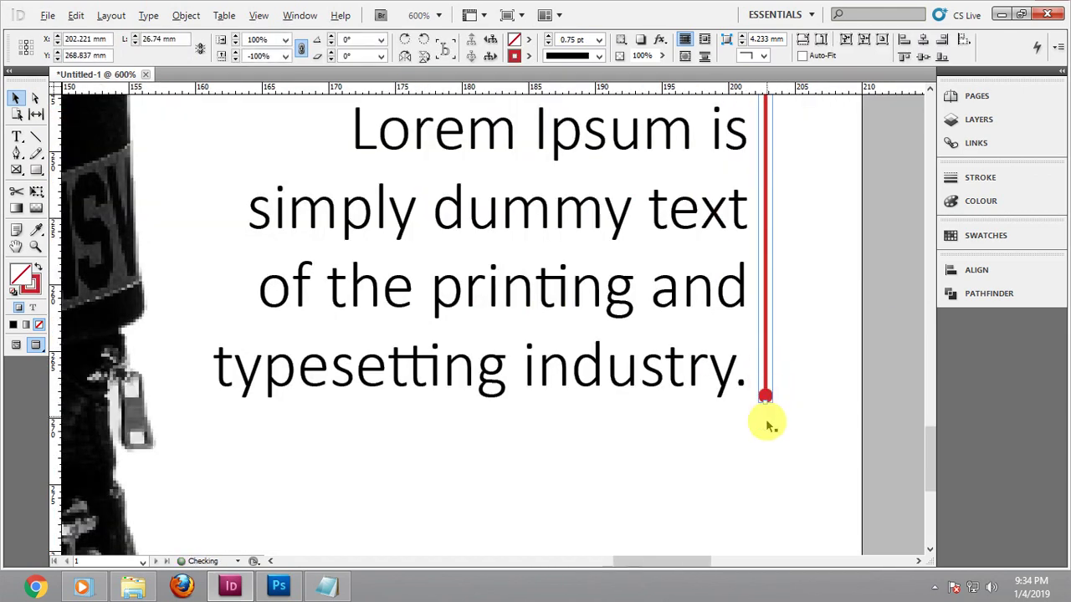
pyautogui.scroll(-4, 768, 425)
pyautogui.moveTo(764, 297); pyautogui.dragTo(770, 318)
pyautogui.click(850, 389)
pyautogui.scroll(-3, 834, 404)
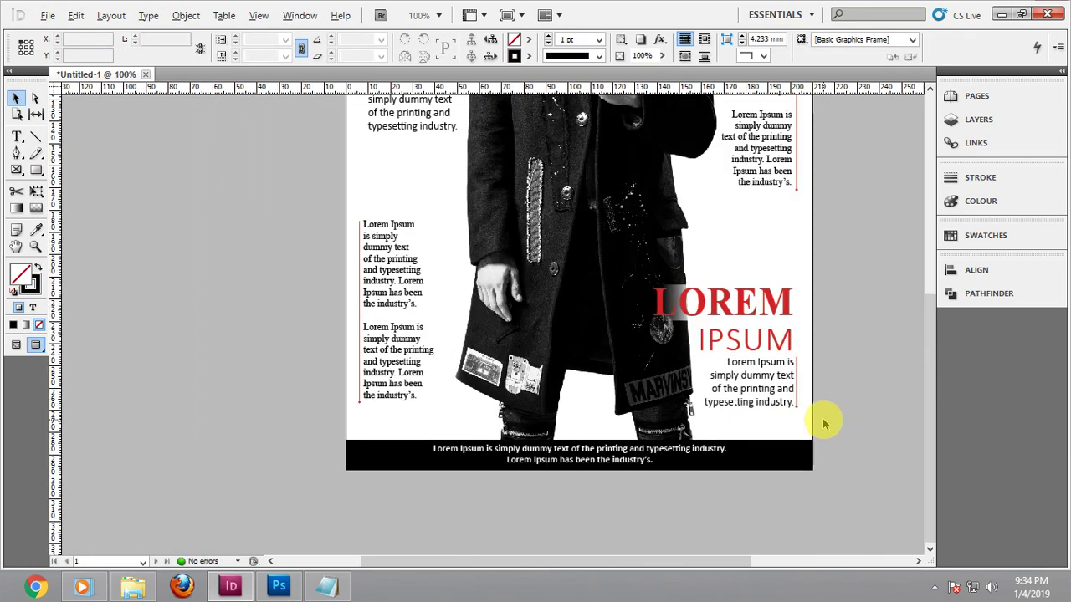
# Copy the lower-left red line beside the small paragraph below the upper IPSUM heading, shorten it to the paragraph's height, and preview the cover
pyautogui.moveTo(834, 303); pyautogui.dragTo(849, 393)
pyautogui.moveTo(841, 337); pyautogui.dragTo(765, 413)
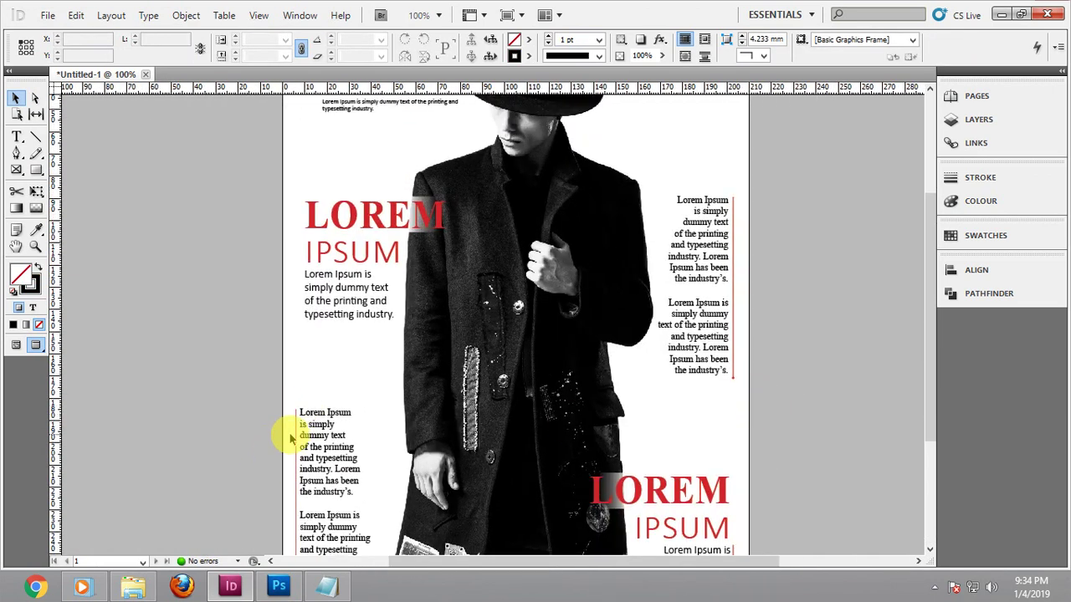
pyautogui.moveTo(298, 435); pyautogui.dragTo(294, 297)
pyautogui.moveTo(346, 372); pyautogui.dragTo(379, 315)
pyautogui.moveTo(328, 396); pyautogui.dragTo(327, 266)
pyautogui.click(387, 329)
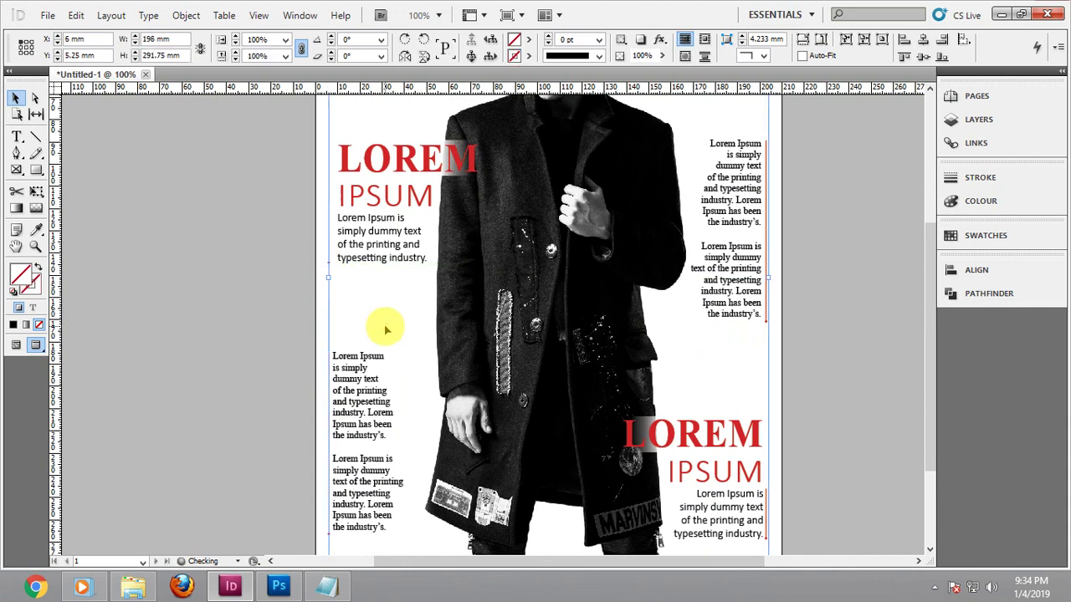
pyautogui.scroll(2, 387, 329)
pyautogui.hscroll(-1, 386, 329)
pyautogui.click(281, 307)
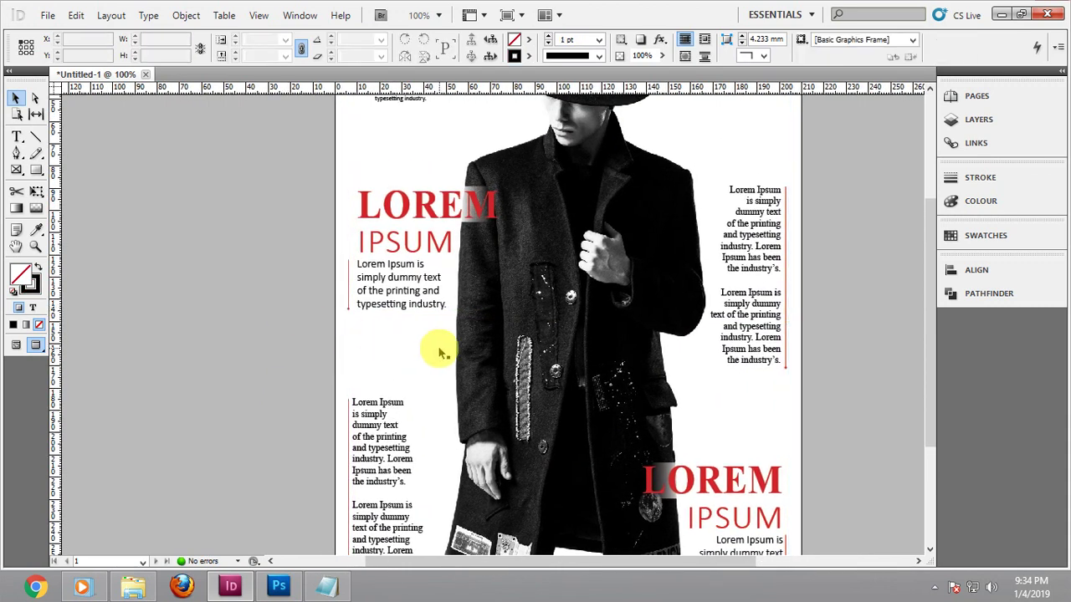
pyautogui.hotkey('shift', 'w')
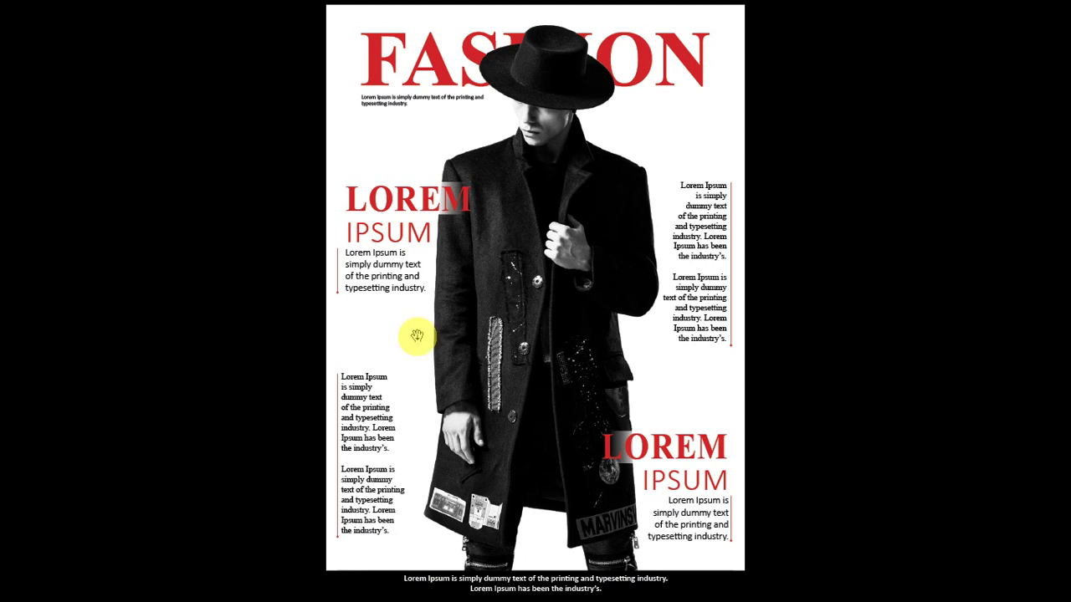
pyautogui.press('Escape')
# Fill the footer band with the C=15 M=100 Y=100 K=0 swatch and preview the cover full screen
pyautogui.scroll(-3, 764, 386)
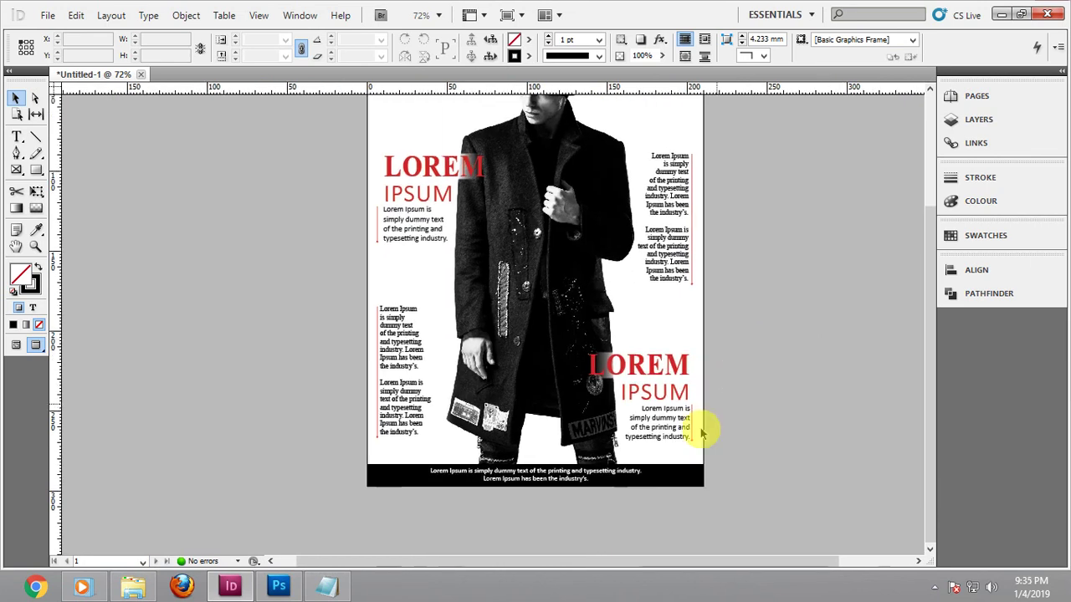
pyautogui.click(686, 470)
pyautogui.click(532, 39)
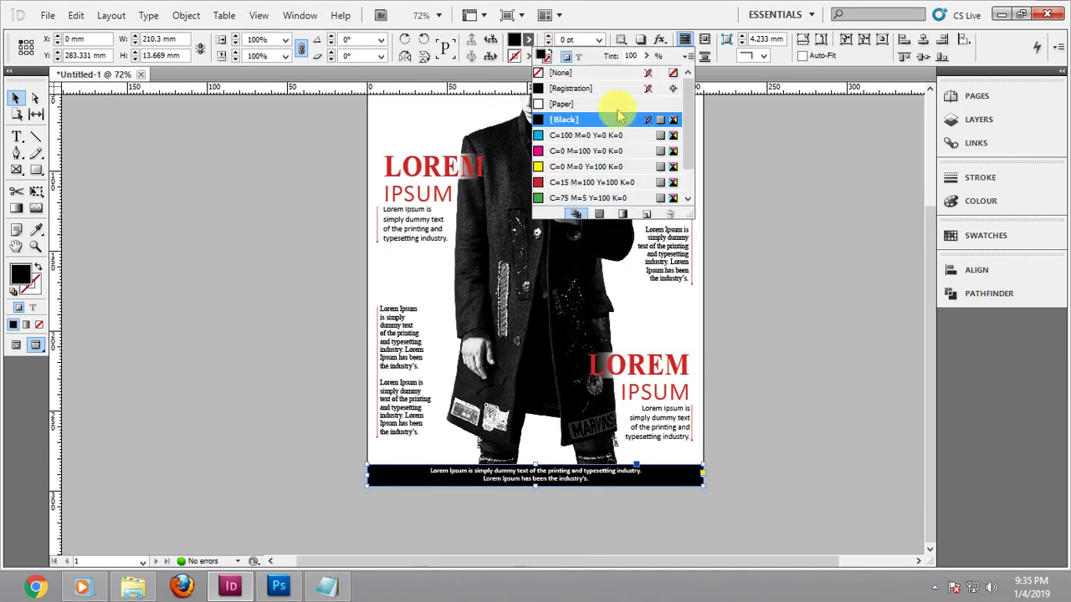
pyautogui.click(567, 181)
pyautogui.click(748, 349)
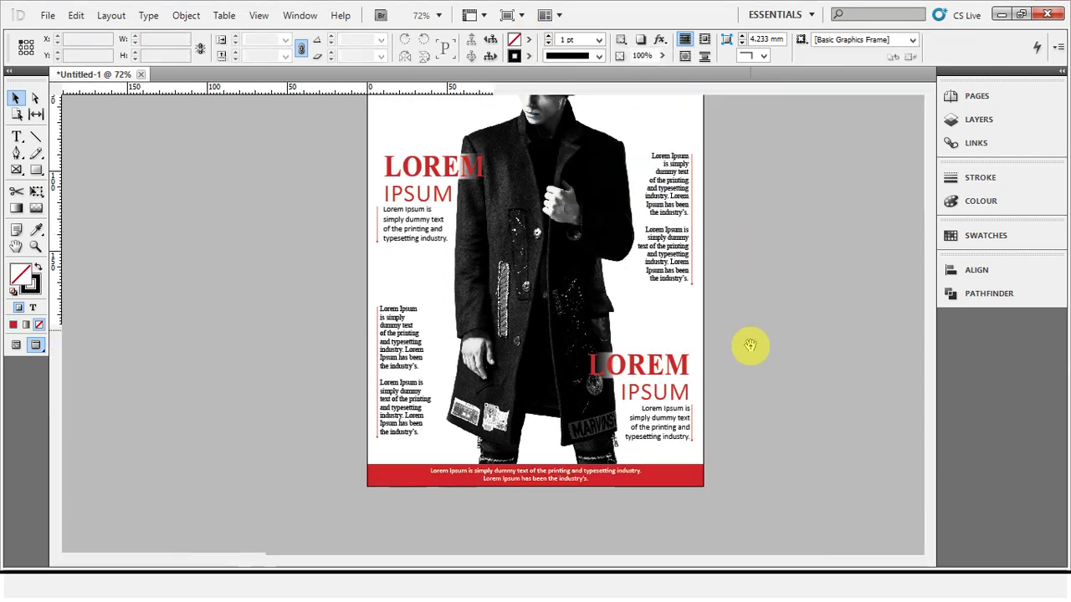
pyautogui.hotkey('shift', 'w')
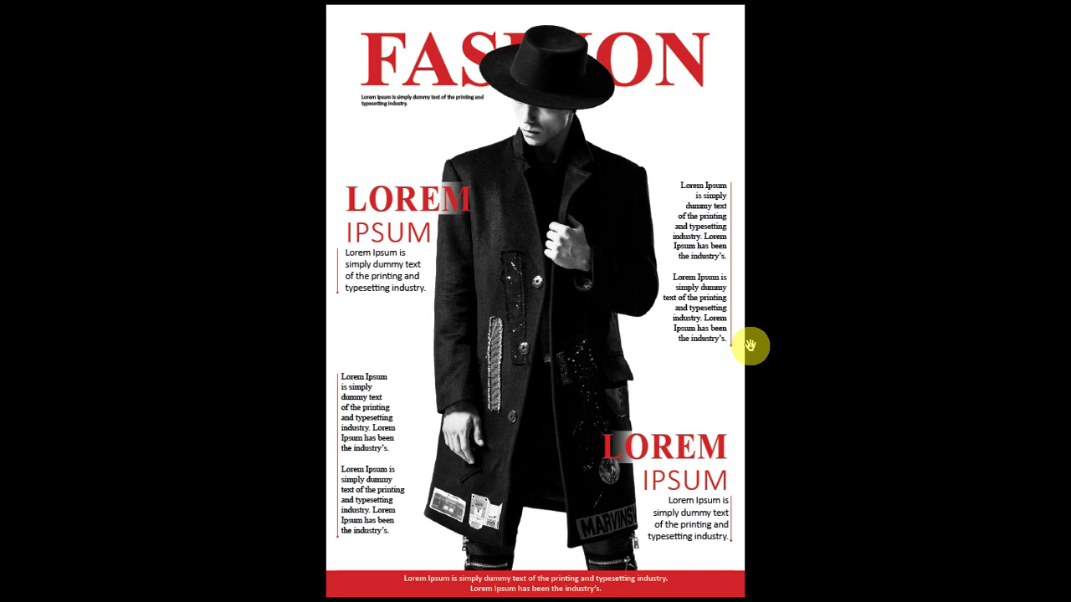
pyautogui.press('Escape')
# Left-align all the text in the footer text frame and leave text editing
pyautogui.scroll(-3, 758, 244)
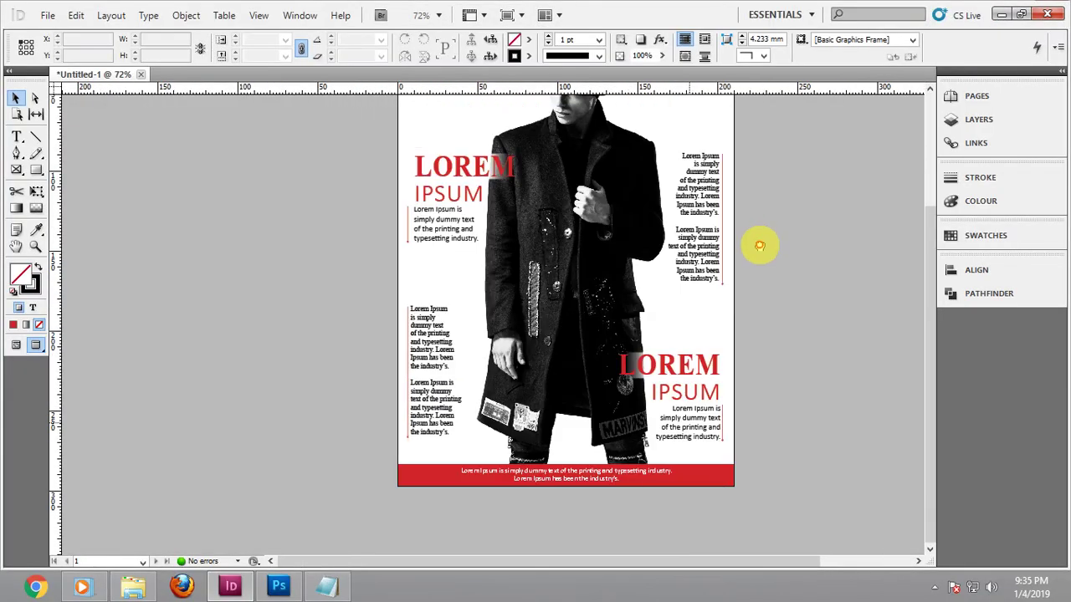
pyautogui.scroll(3, 545, 527)
pyautogui.click(557, 437)
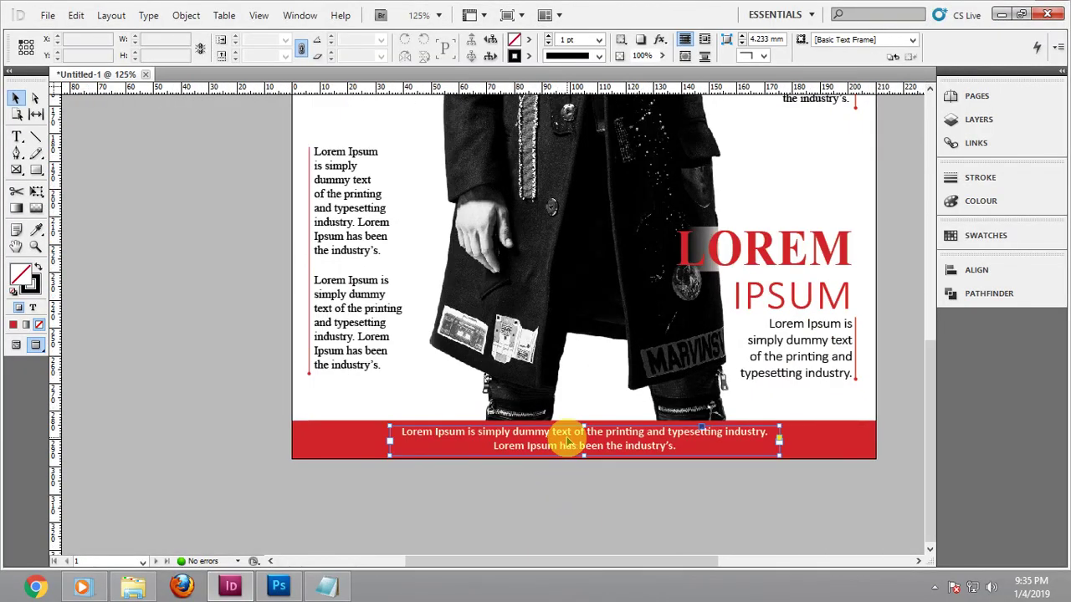
pyautogui.doubleClick(557, 437)
pyautogui.hotkey('ctrl', 'a')
pyautogui.click(735, 40)
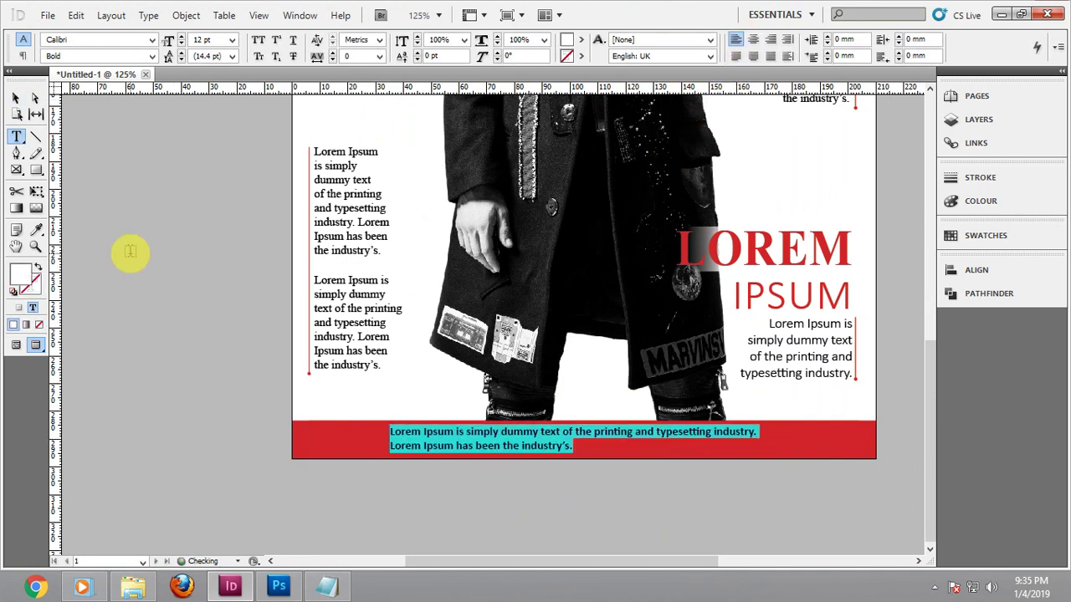
pyautogui.click(17, 98)
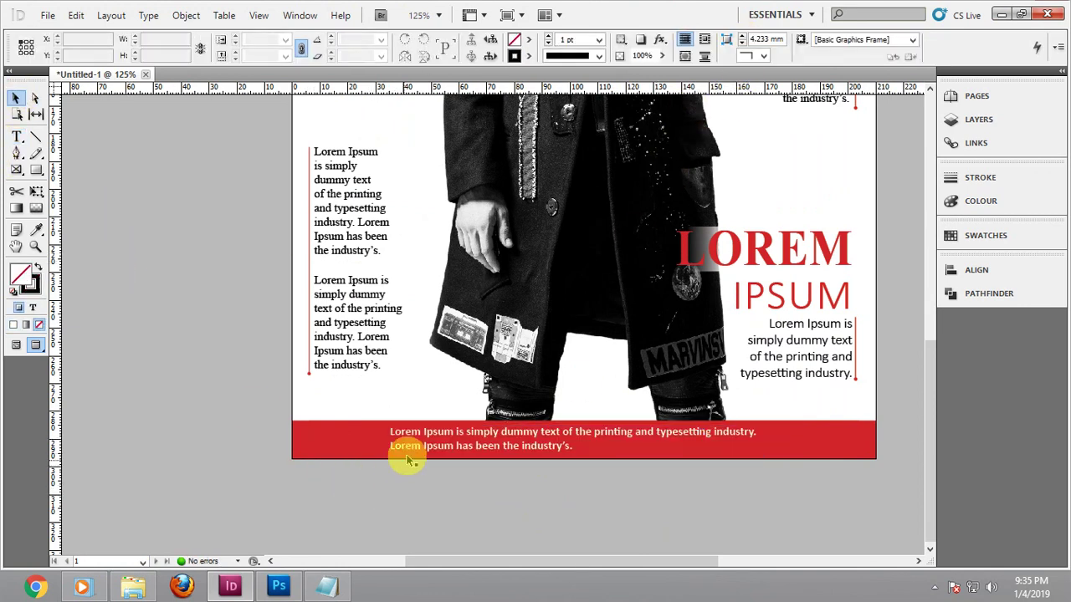
# Move the footer text frame to the left end of the band and narrow it so the first line breaks after "printing and"
pyautogui.moveTo(392, 444); pyautogui.dragTo(339, 448)
pyautogui.click(438, 516)
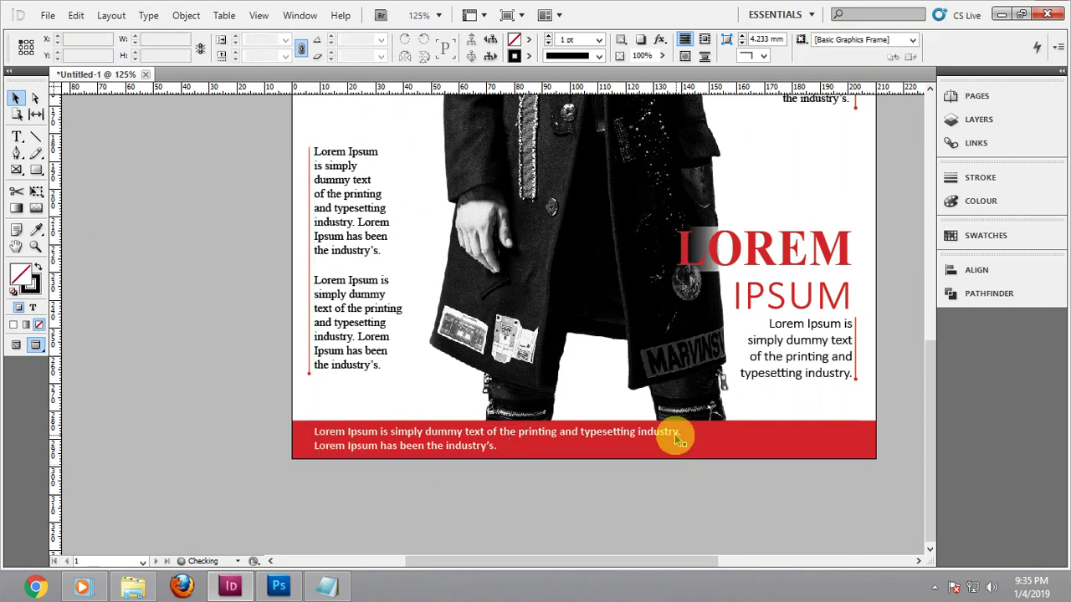
pyautogui.click(674, 435)
pyautogui.moveTo(703, 446); pyautogui.dragTo(632, 441)
pyautogui.click(626, 494)
pyautogui.click(631, 442)
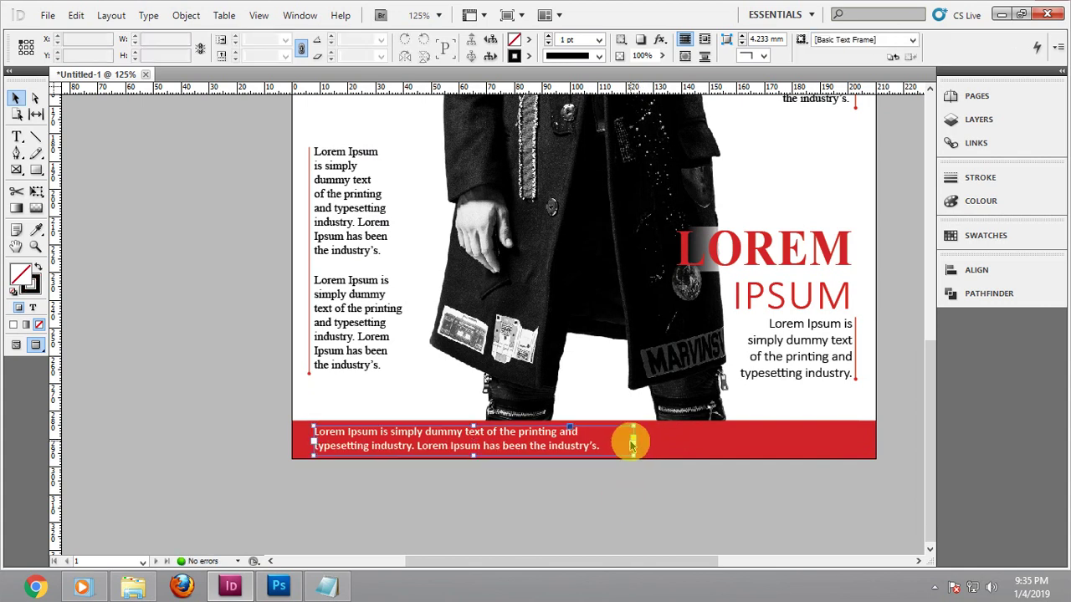
pyautogui.click(665, 494)
# Switch to normal view with frame edges and display the Wingdings glyphs in an enlarged Glyphs panel
pyautogui.press('w')
pyautogui.hscroll(5, 731, 486)
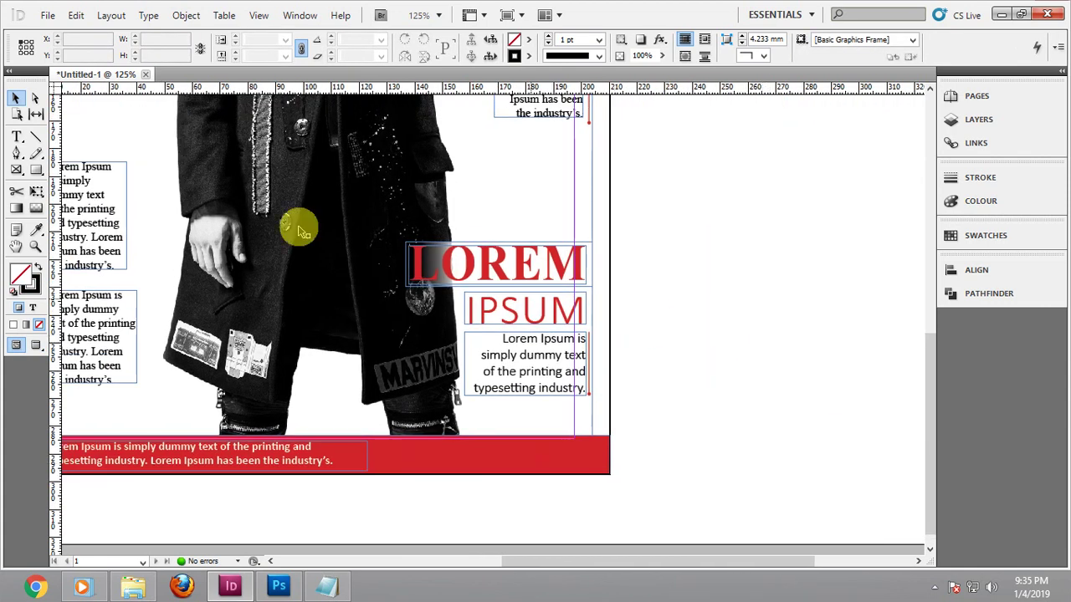
pyautogui.click(148, 15)
pyautogui.click(171, 123)
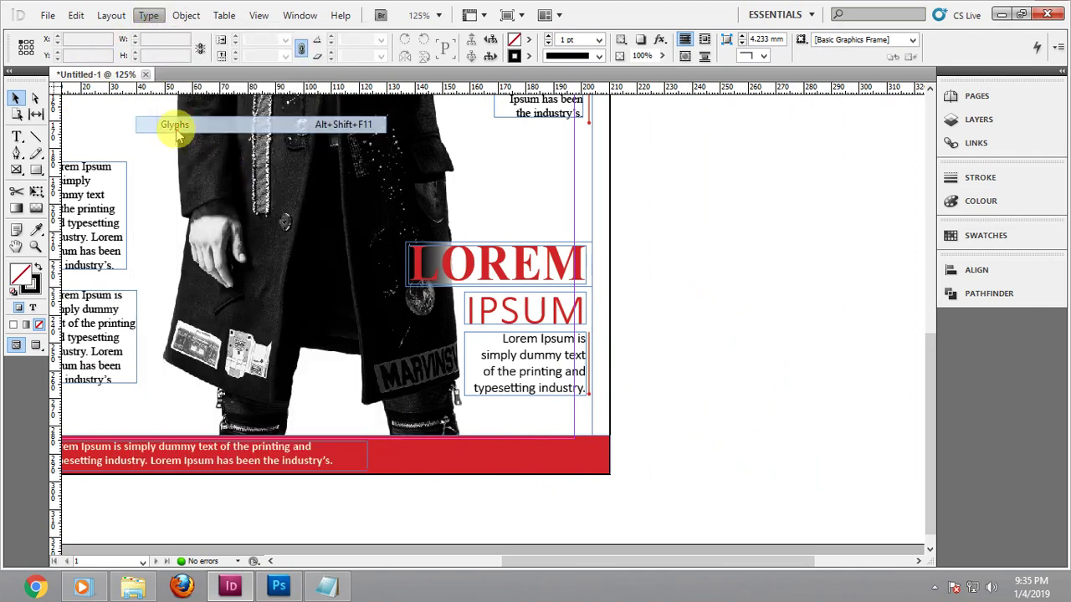
pyautogui.moveTo(555, 210); pyautogui.dragTo(545, 154)
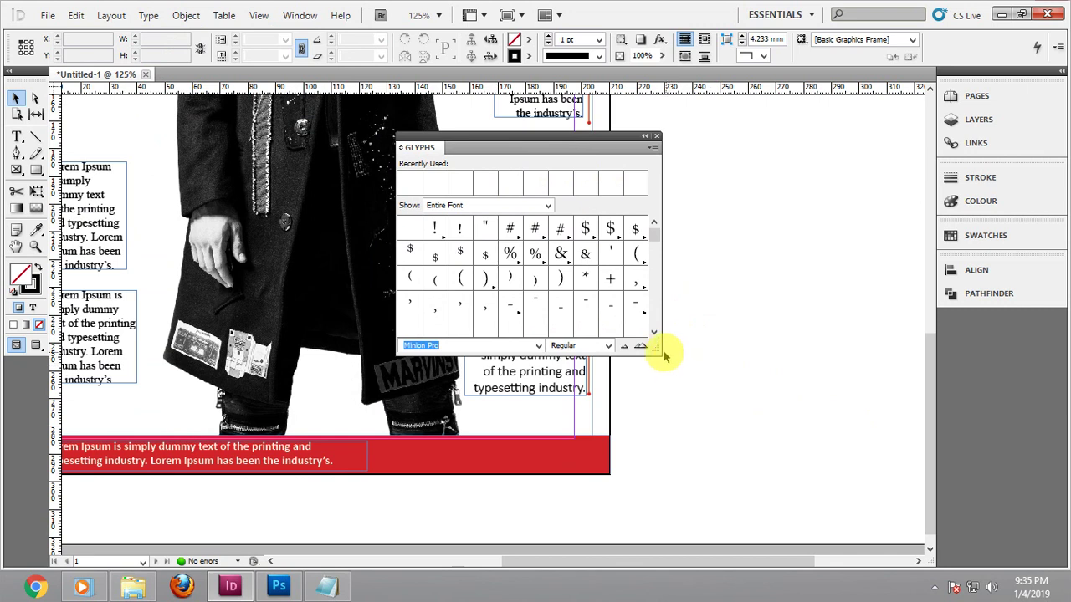
pyautogui.moveTo(661, 350); pyautogui.dragTo(1035, 492)
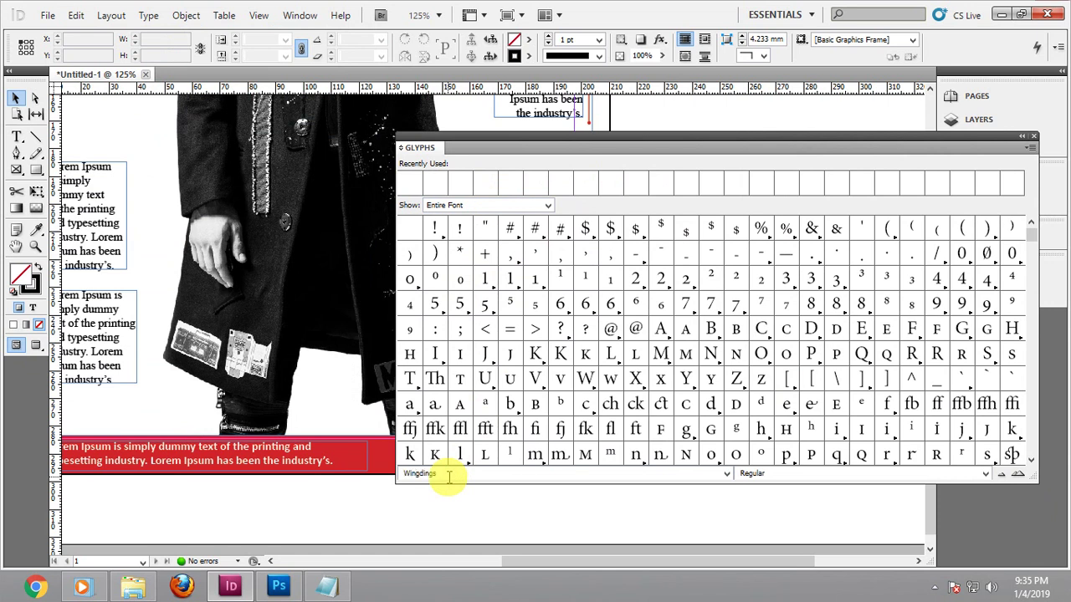
pyautogui.press('Return')
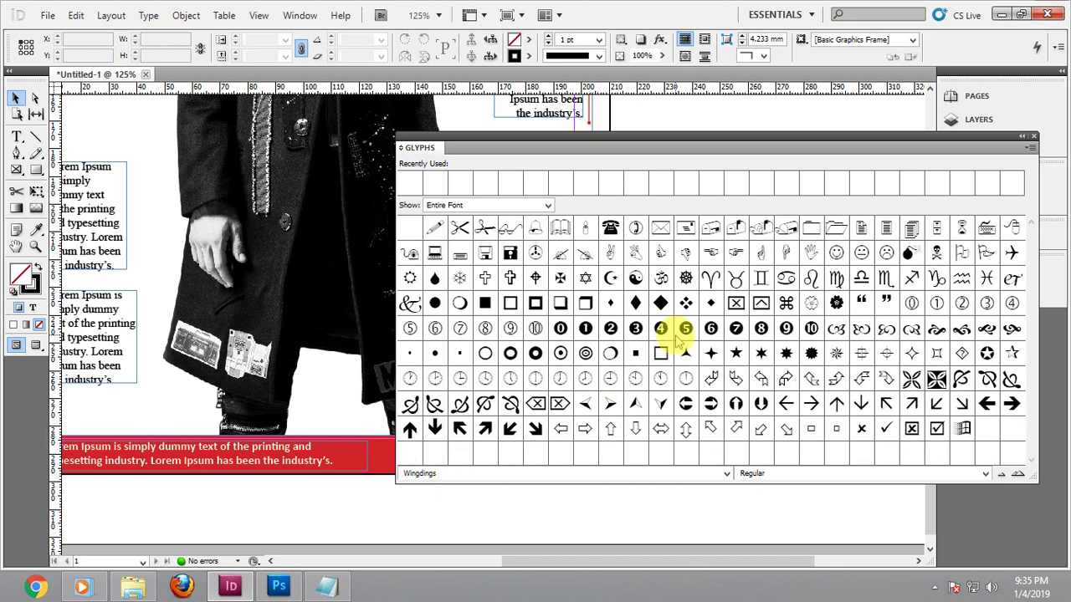
# Draw a text frame about 32 × 33.4 mm on the pasteboard beside the page and insert the Wingdings telephone and envelope glyphs
pyautogui.click(635, 229)
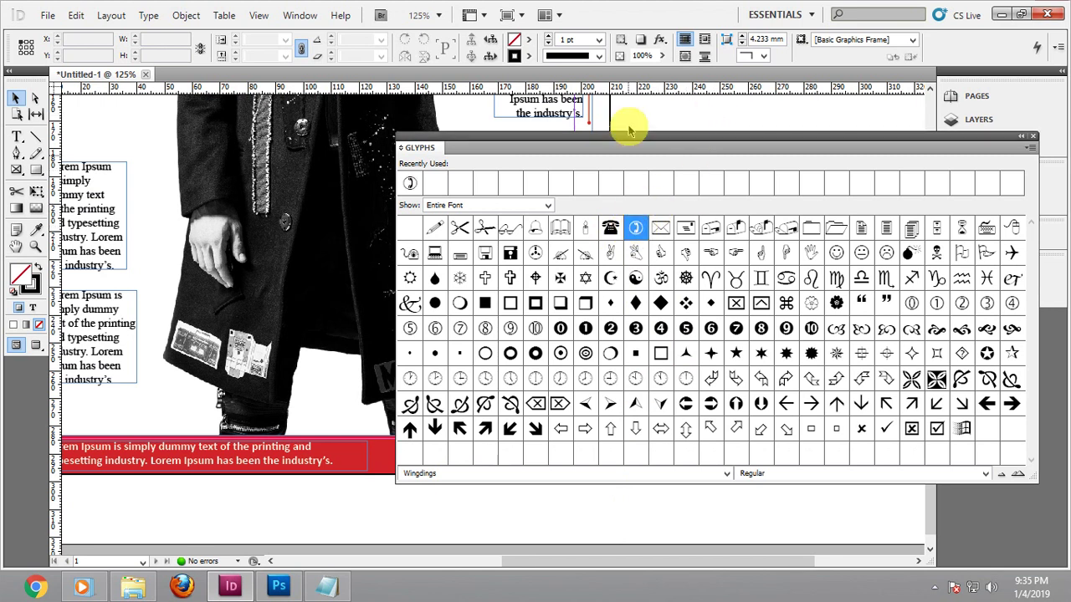
pyautogui.moveTo(650, 148); pyautogui.dragTo(530, 410)
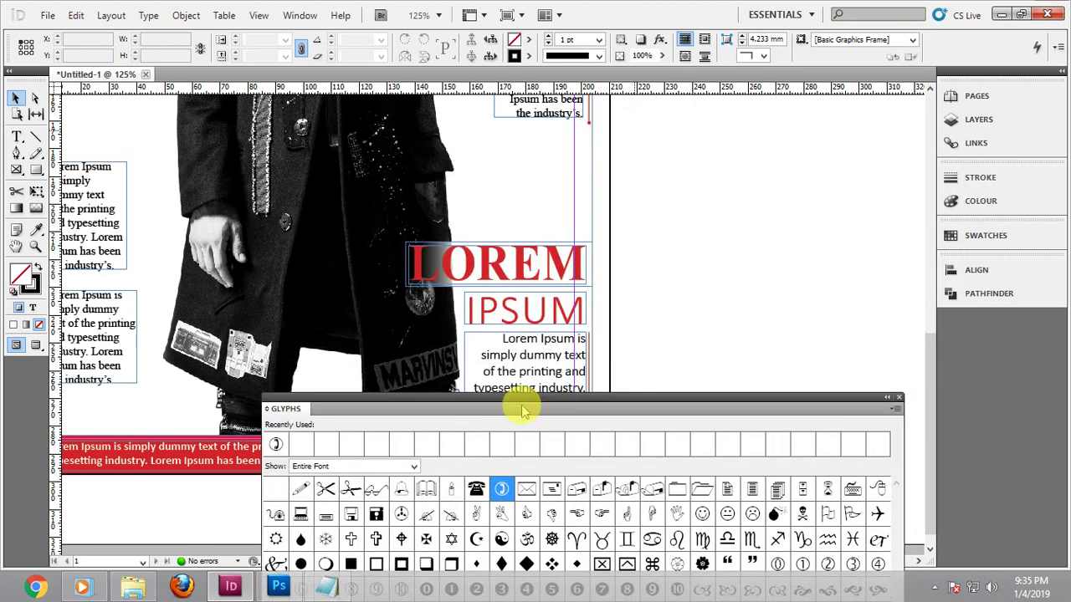
pyautogui.click(17, 136)
pyautogui.moveTo(642, 159); pyautogui.dragTo(731, 249)
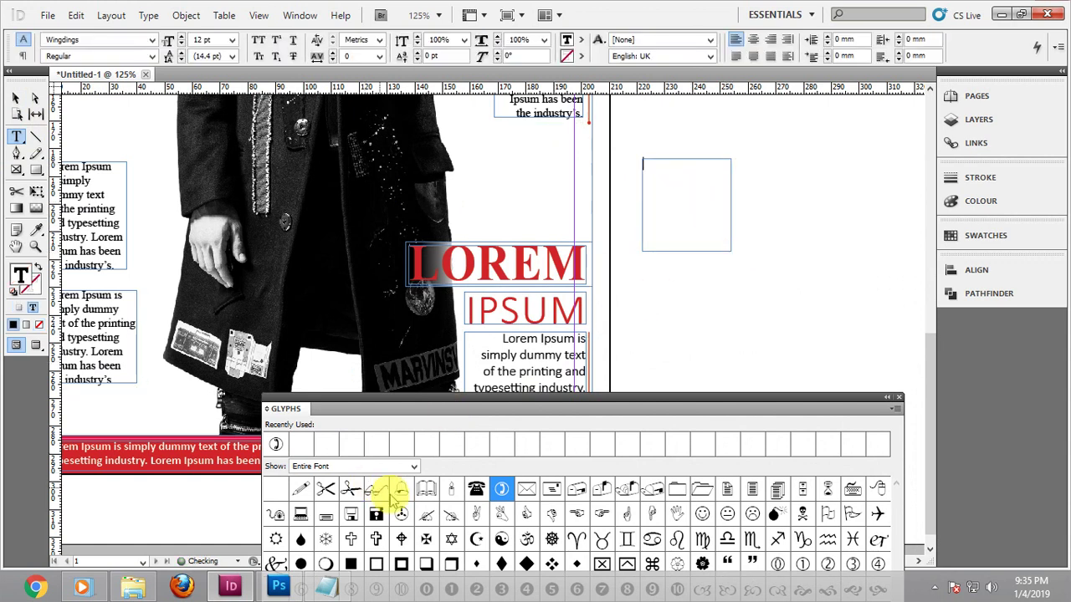
pyautogui.doubleClick(526, 492)
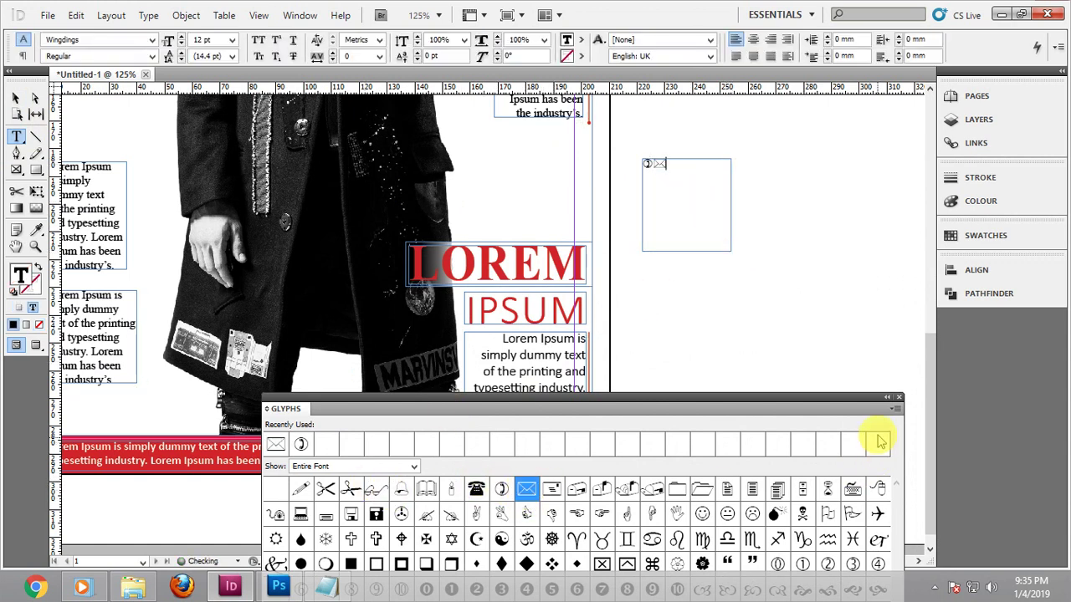
# Close the glyph list and move the envelope glyph into its own text frame below, about 28.3 × 31.2 mm
pyautogui.click(897, 398)
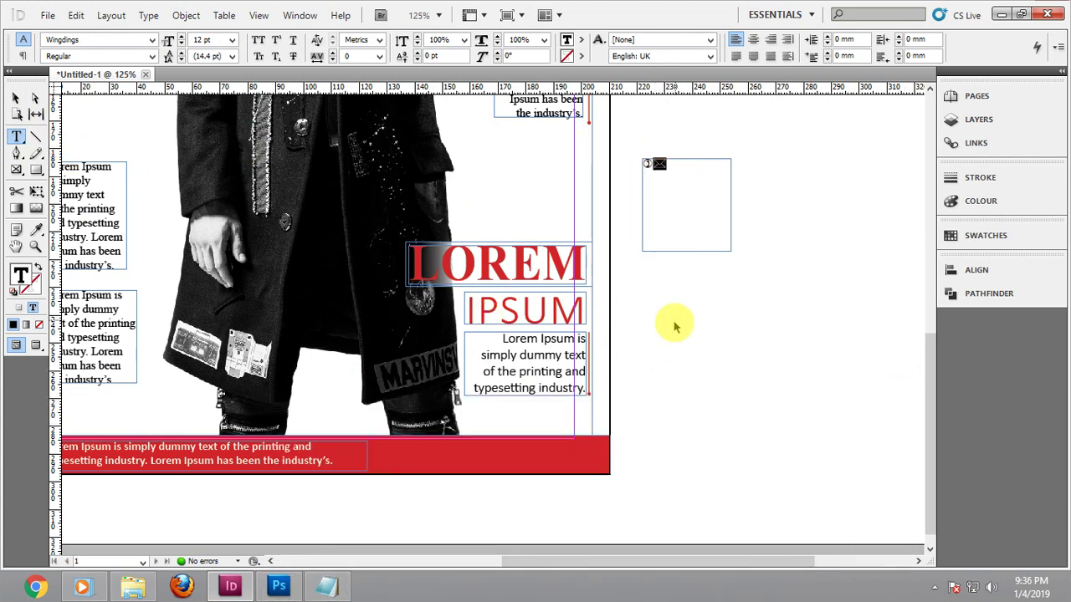
pyautogui.moveTo(678, 274); pyautogui.dragTo(755, 359)
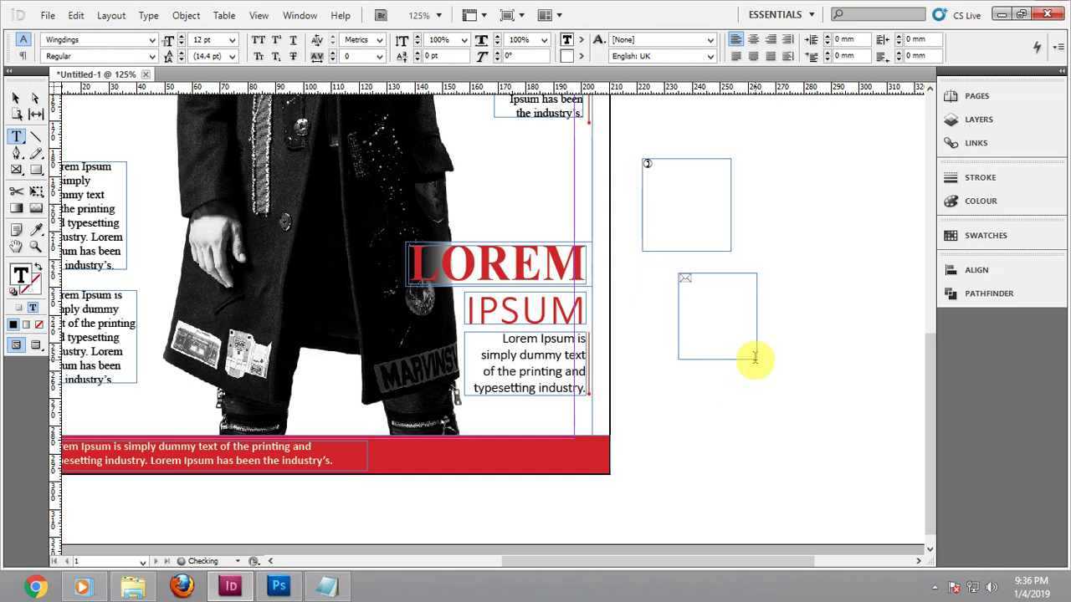
pyautogui.click(15, 98)
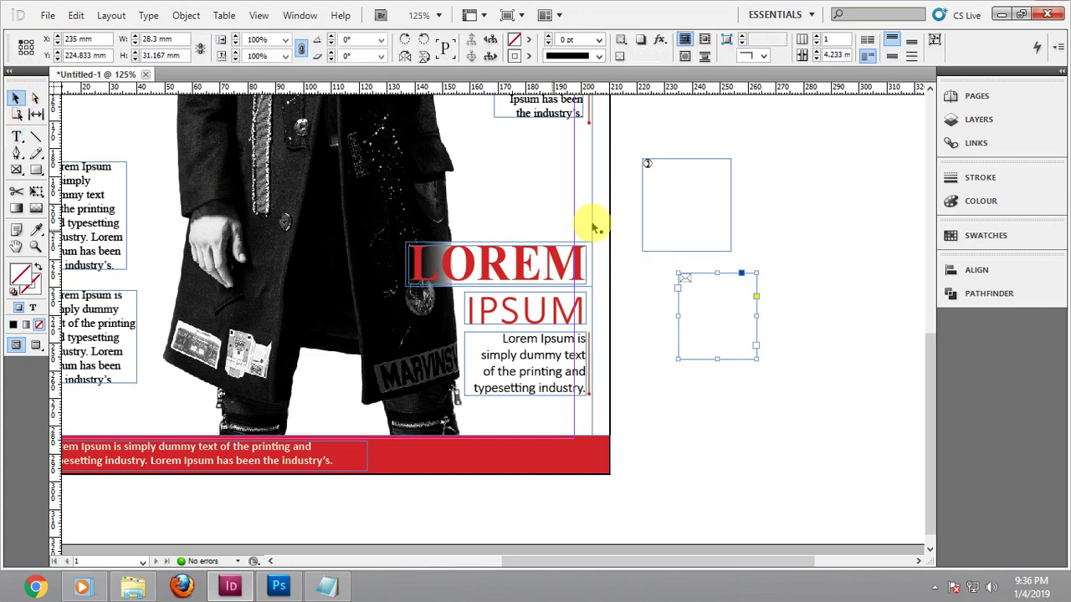
# Convert the telephone glyph and the envelope glyph to outlines
pyautogui.keyDown('shift'); pyautogui.click(686, 193); pyautogui.keyUp('shift')
pyautogui.click(669, 179)
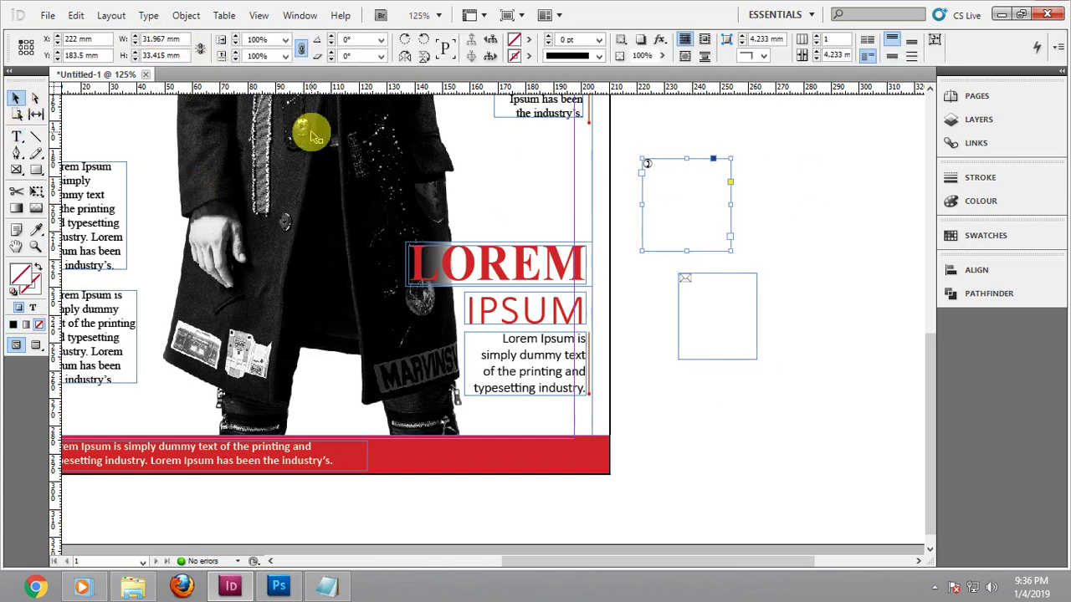
pyautogui.press('Delete')
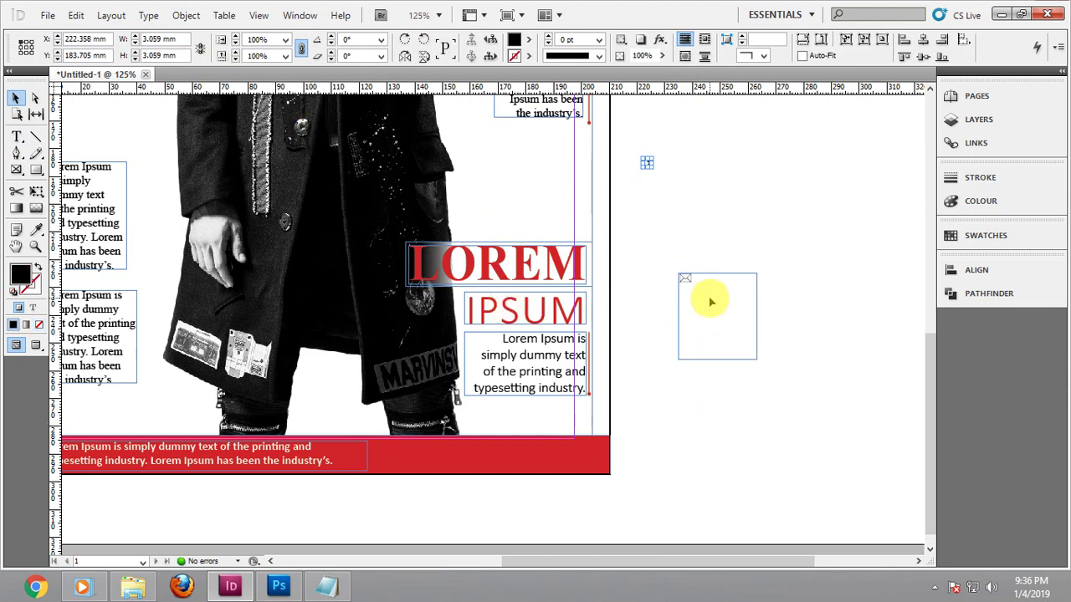
pyautogui.click(708, 299)
pyautogui.click(149, 15)
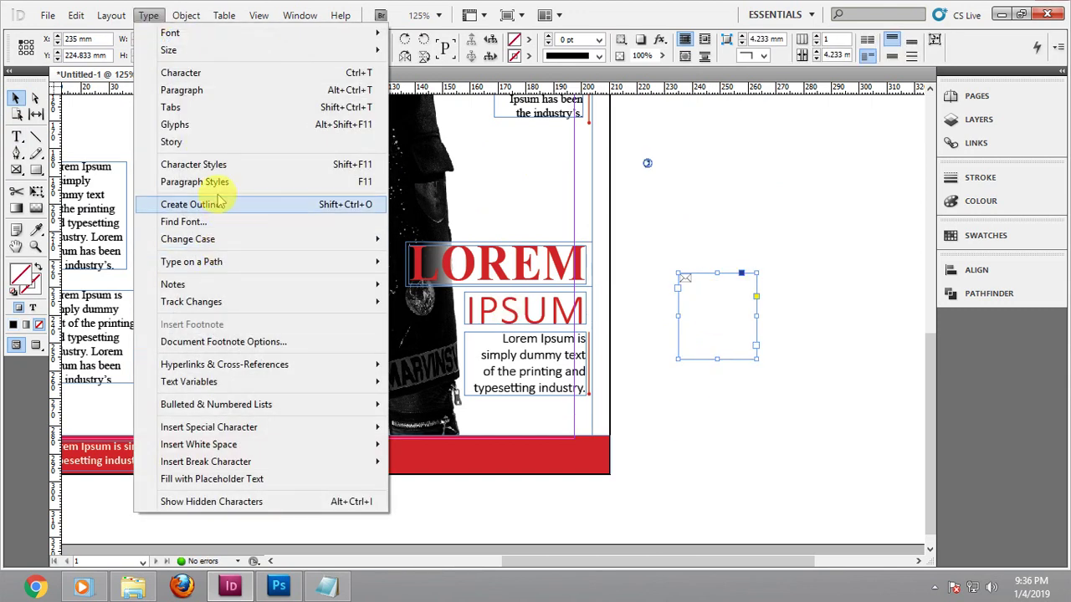
pyautogui.click(241, 210)
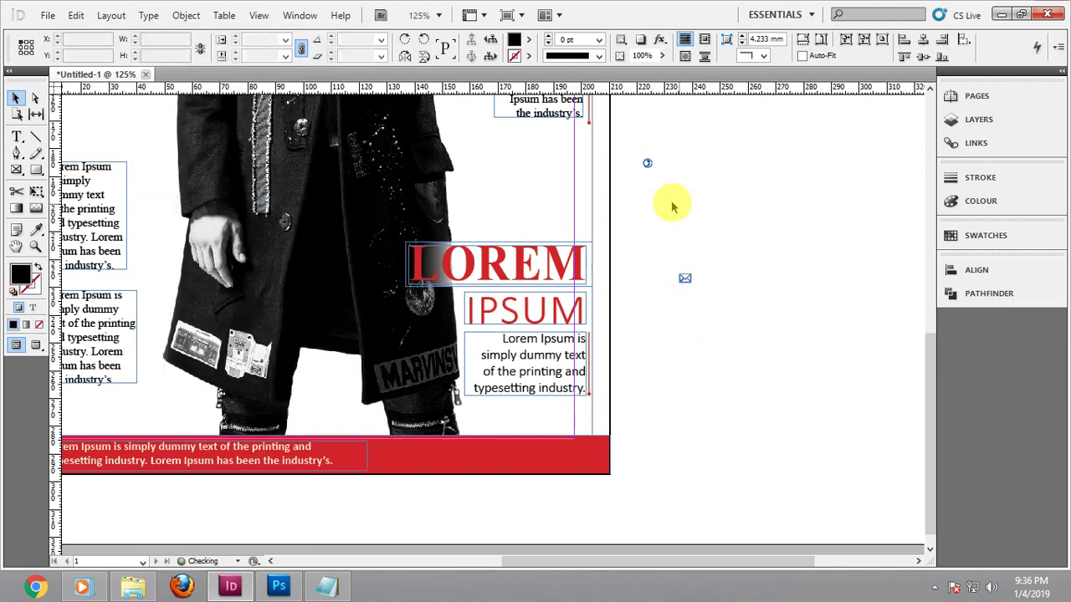
# Move the outlined telephone icon onto the red footer band beside the footer text, at about X 143 mm, Y 289.1 mm
pyautogui.moveTo(647, 165); pyautogui.dragTo(670, 182)
pyautogui.hotkey('ctrl', 'z')
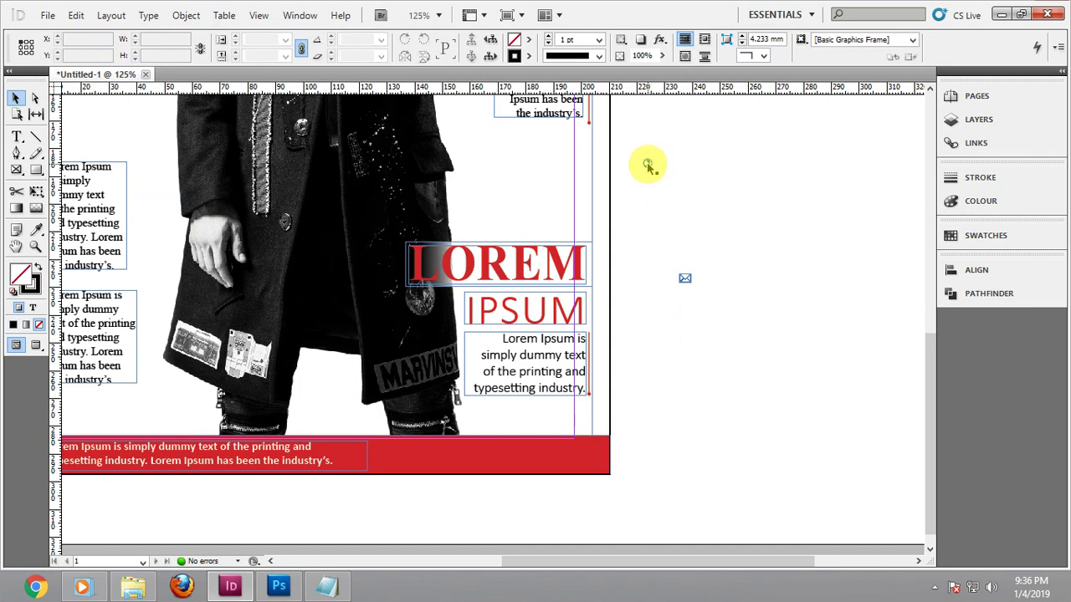
pyautogui.moveTo(650, 163); pyautogui.dragTo(435, 465)
pyautogui.click(426, 458)
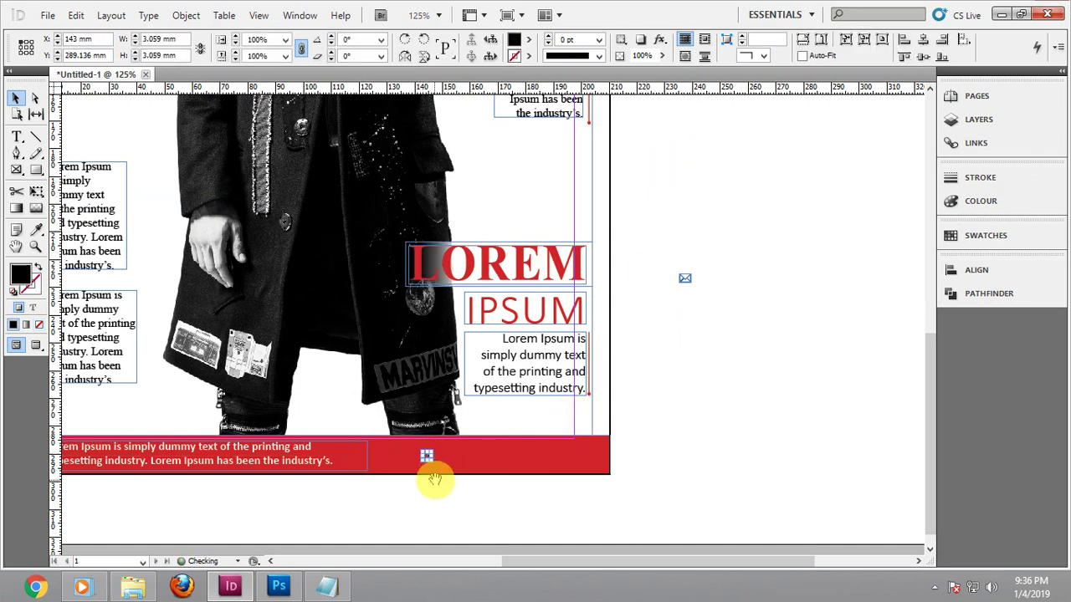
pyautogui.scroll(5, 434, 479)
pyautogui.scroll(-5, 433, 481)
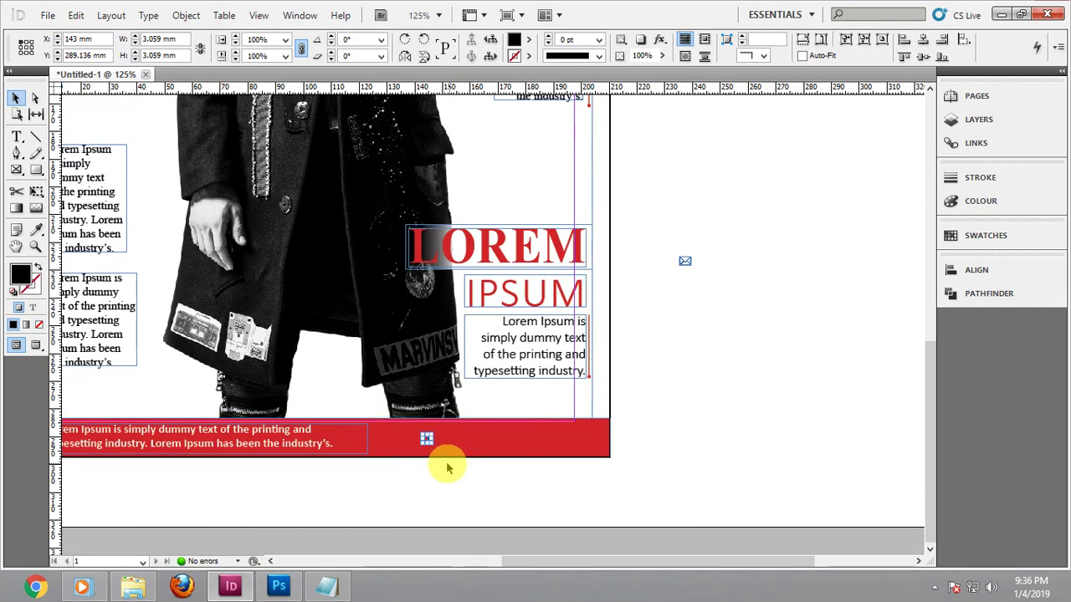
# Enlarge the telephone icon on the red footer from its centre to about 6.7 × 6.7 mm
pyautogui.hotkey('ctrl', '=')
pyautogui.hotkey('ctrl', '=')
pyautogui.hotkey('ctrl', '=')
pyautogui.hotkey('ctrl', '=')
pyautogui.hotkey('ctrl', '=')
pyautogui.hotkey('ctrl', '=')
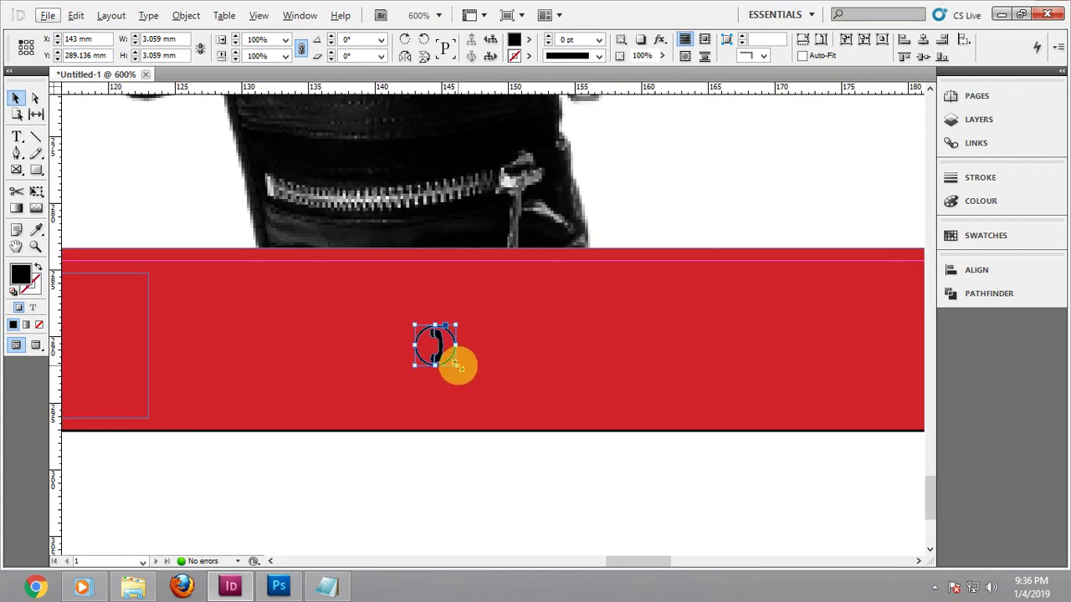
pyautogui.moveTo(457, 366); pyautogui.dragTo(480, 389)
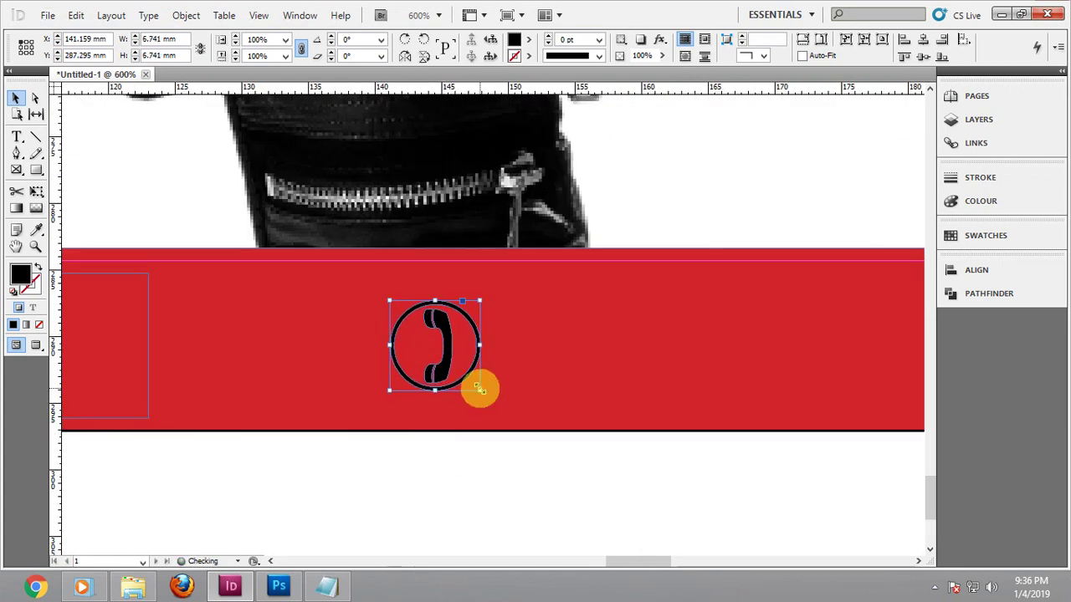
# Fill the telephone icon with the Paper swatch and rotate it to -135° so the handset lies diagonally
pyautogui.click(532, 40)
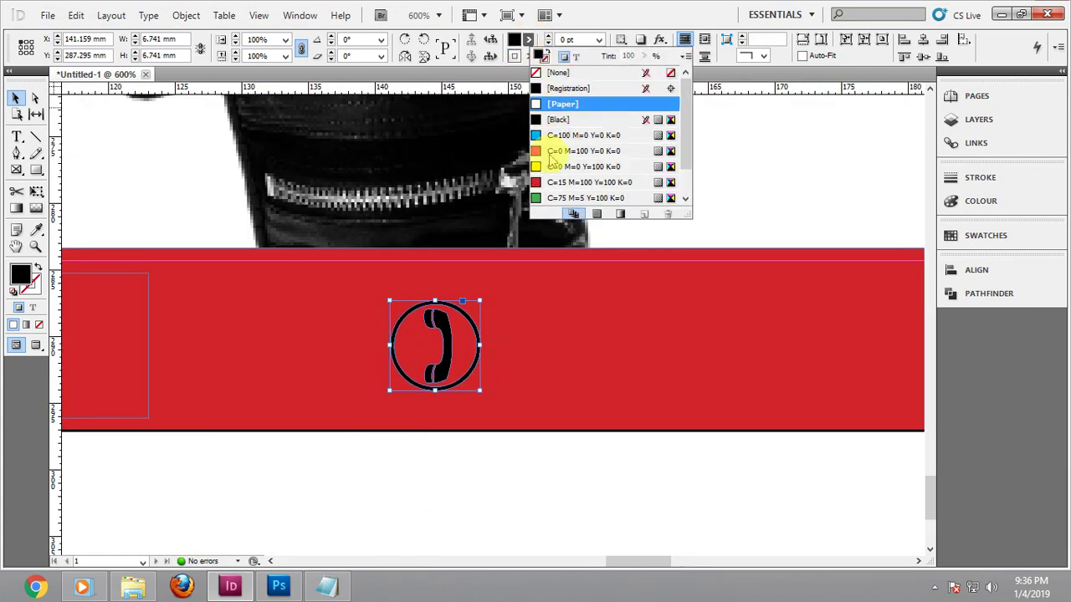
pyautogui.click(556, 103)
pyautogui.click(444, 455)
pyautogui.click(445, 358)
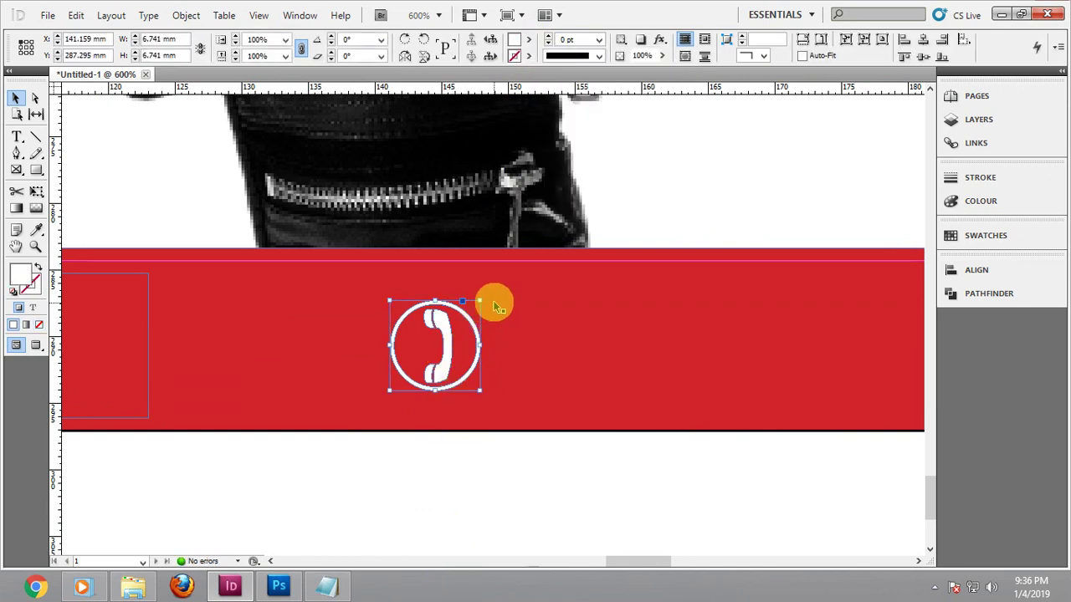
pyautogui.moveTo(485, 299); pyautogui.dragTo(447, 387)
pyautogui.click(422, 494)
# Move the envelope icon onto the footer beside the telephone, enlarge it to about 8.4 × 6.3 mm and place it at about X 152.9 mm
pyautogui.scroll(-3, 422, 495)
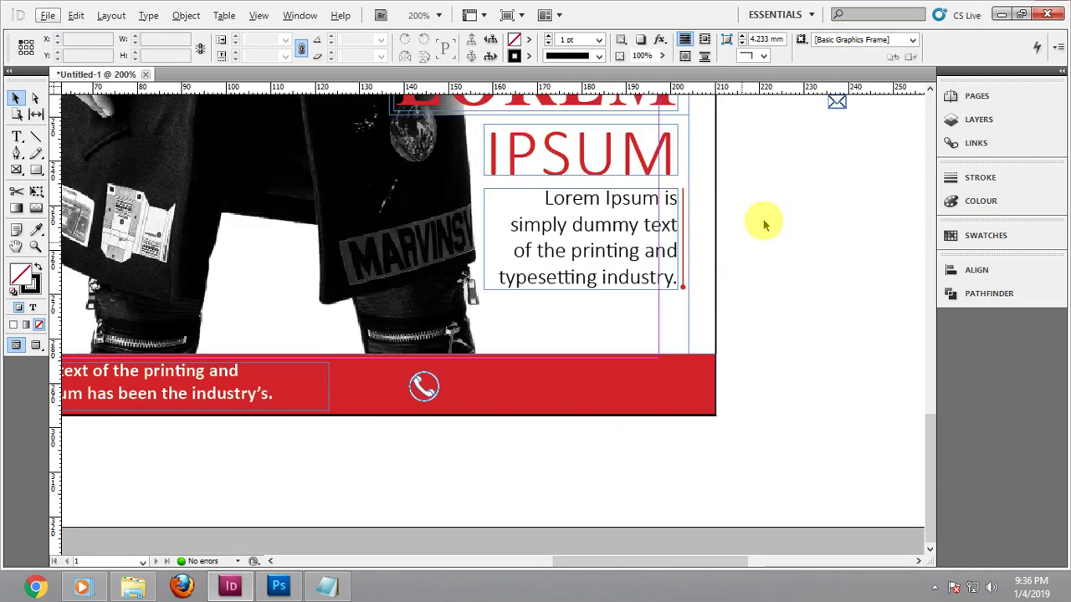
pyautogui.moveTo(831, 117); pyautogui.dragTo(453, 394)
pyautogui.scroll(3, 444, 407)
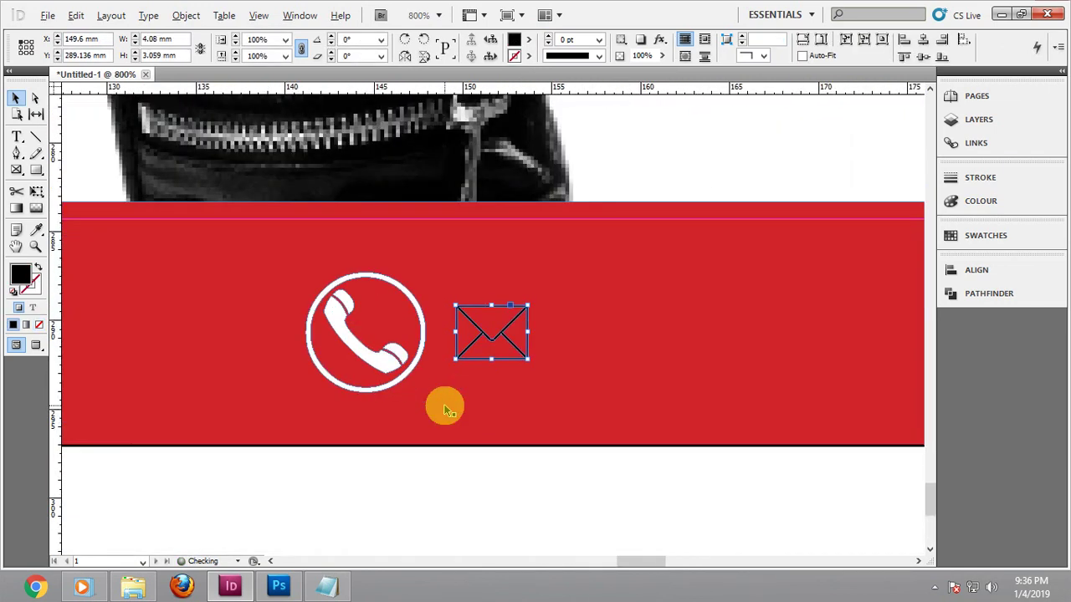
pyautogui.moveTo(527, 360); pyautogui.dragTo(558, 390)
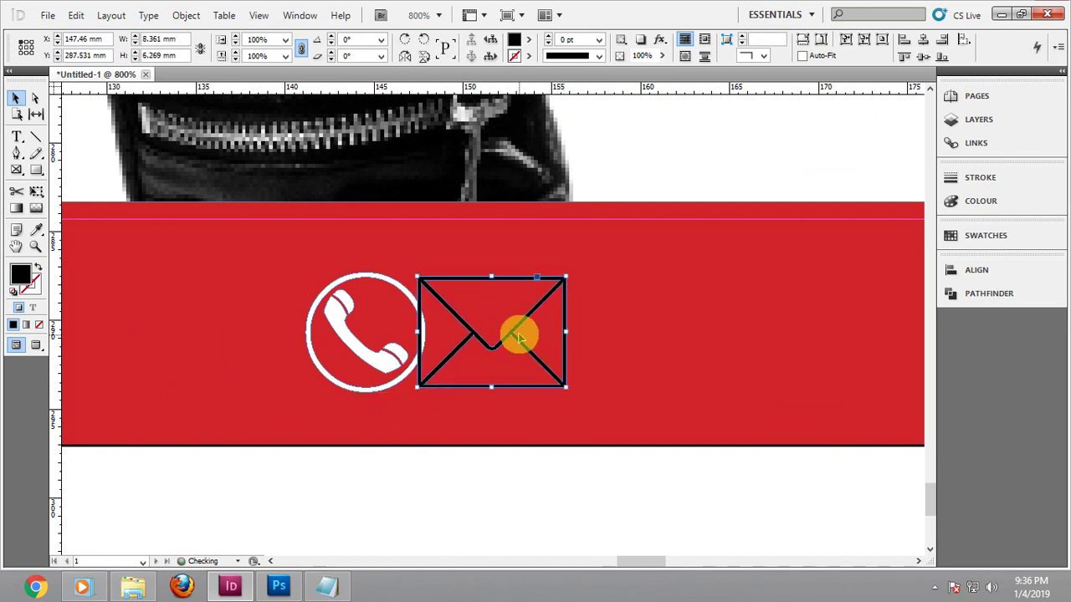
pyautogui.moveTo(514, 334); pyautogui.dragTo(610, 335)
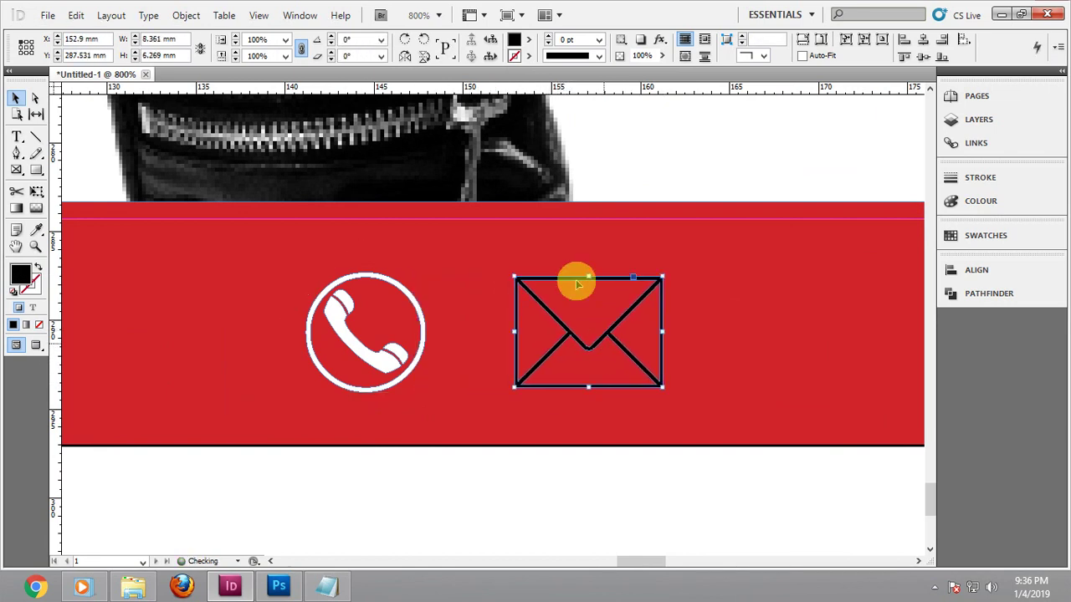
# Fill the envelope icon with the Paper swatch and shrink it slightly to about 7.9 × 6 mm
pyautogui.click(532, 40)
pyautogui.click(569, 105)
pyautogui.click(586, 350)
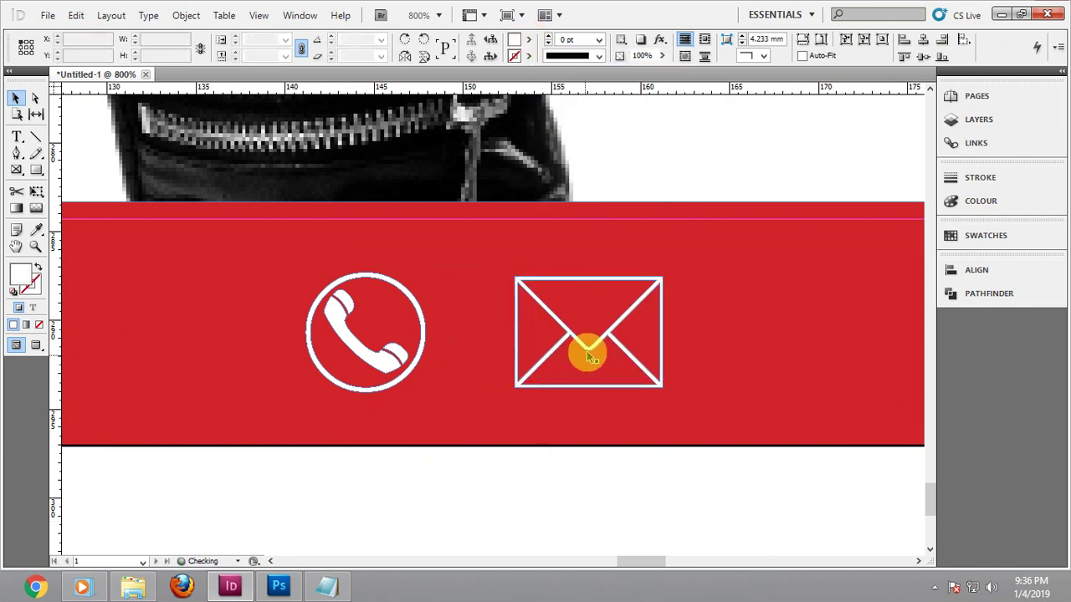
pyautogui.moveTo(593, 347); pyautogui.dragTo(600, 344)
pyautogui.moveTo(671, 277); pyautogui.dragTo(667, 280)
pyautogui.click(425, 353)
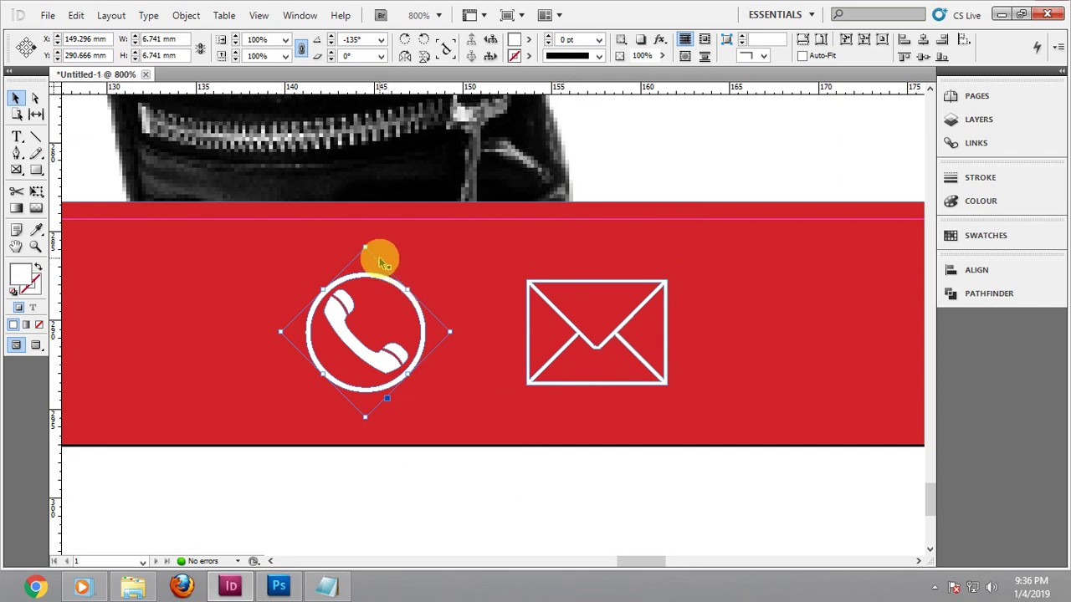
pyautogui.click(541, 478)
# Show the page in Preview mode with guides and frame edges hidden to check the footer icons
pyautogui.hotkey('ctrl', '-')
pyautogui.hotkey('ctrl', '-')
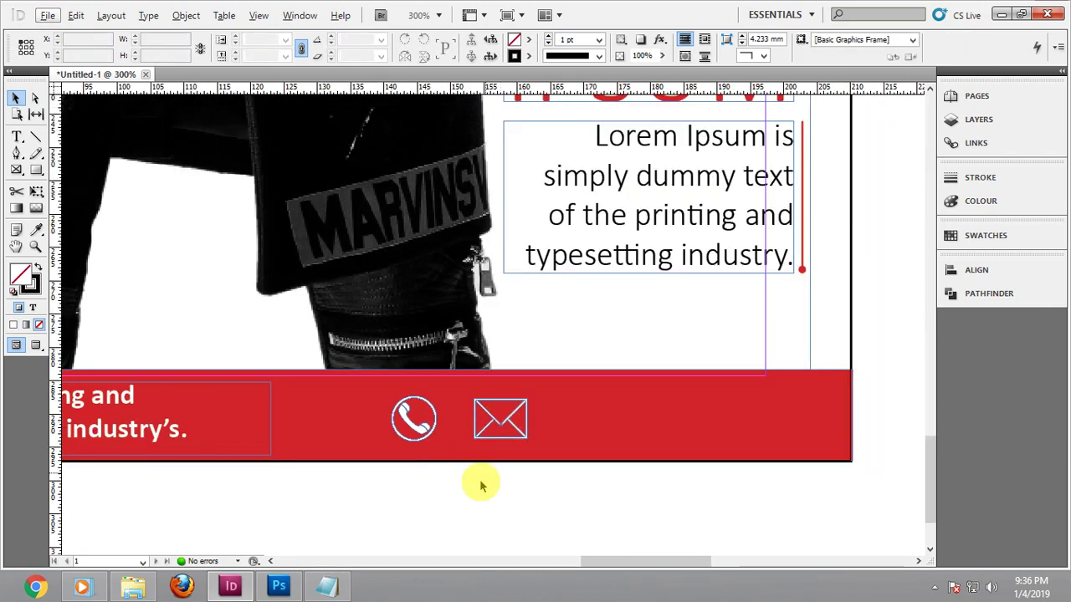
pyautogui.press('w')
pyautogui.scroll(-5, 480, 492)
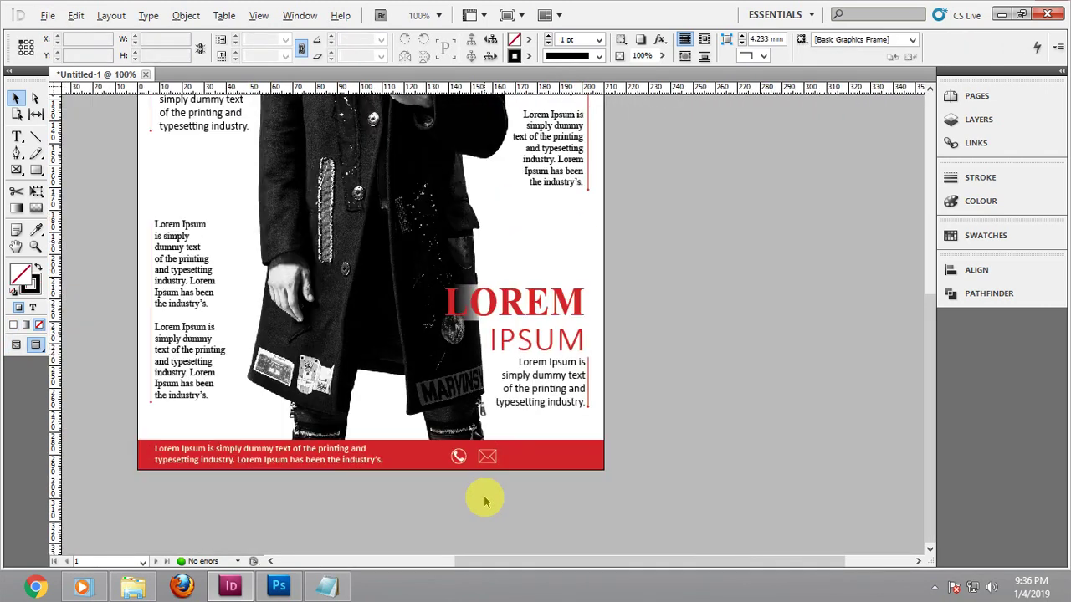
# Scale the telephone and envelope icons down together to about 13.3 × 4.4 mm overall
pyautogui.scroll(6, 484, 498)
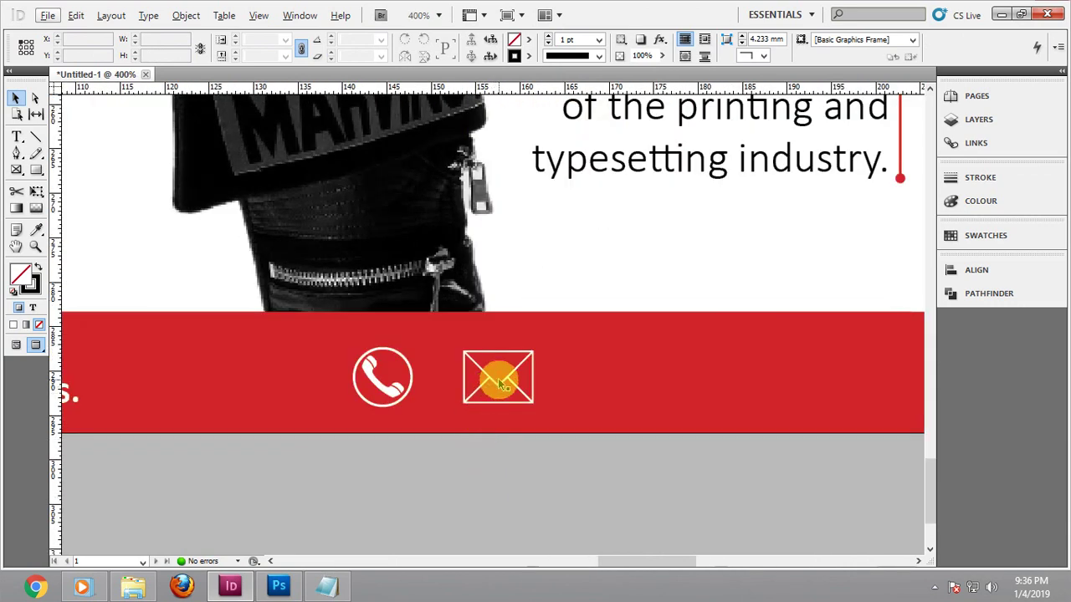
pyautogui.click(495, 378)
pyautogui.keyDown('shift'); pyautogui.click(406, 392); pyautogui.keyUp('shift')
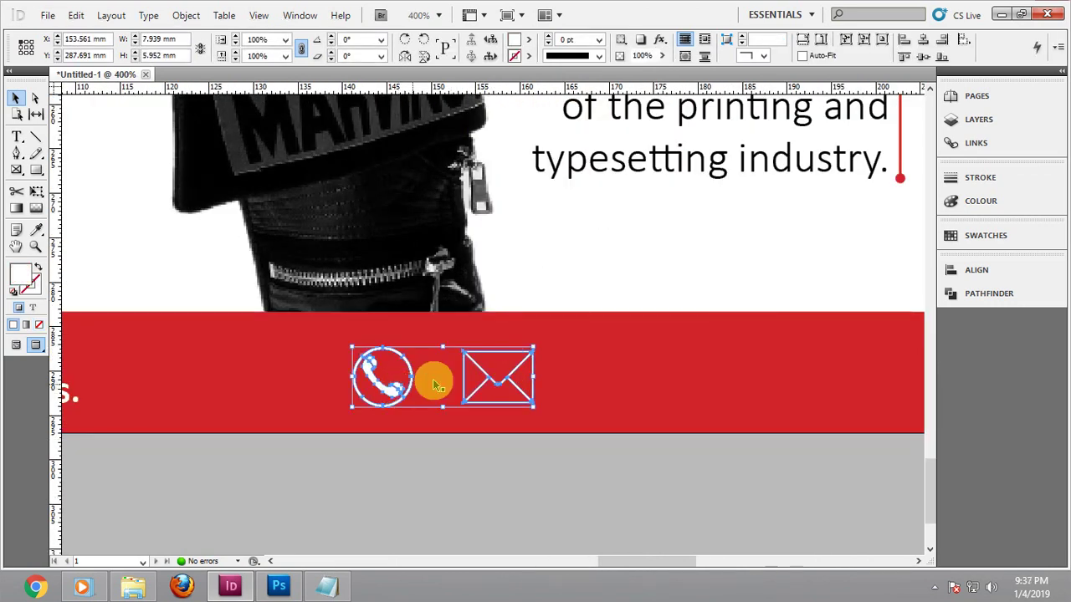
pyautogui.moveTo(532, 348); pyautogui.dragTo(495, 359)
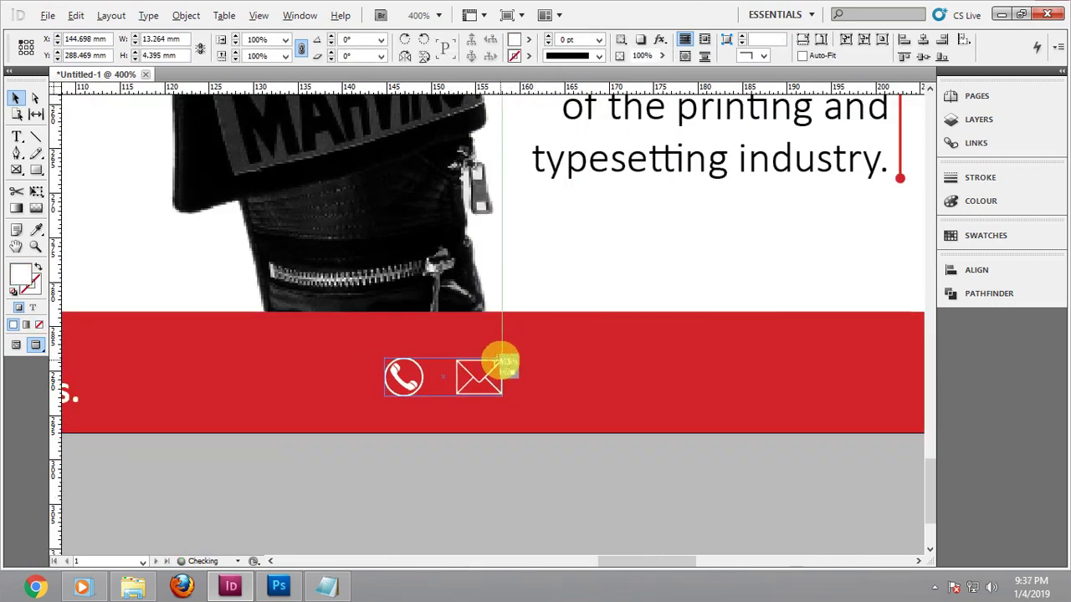
pyautogui.click(377, 445)
# Move both icons to the right end of the footer and shift the telephone away from the envelope to about X 189.1 mm
pyautogui.scroll(-3, 381, 441)
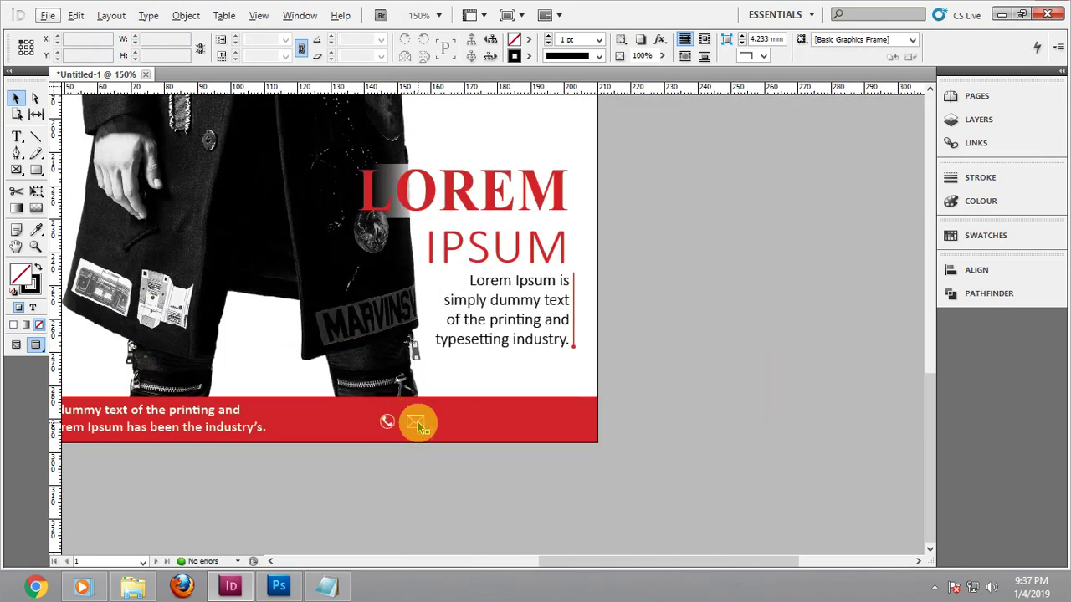
pyautogui.click(414, 418)
pyautogui.moveTo(387, 425); pyautogui.dragTo(530, 425)
pyautogui.click(576, 485)
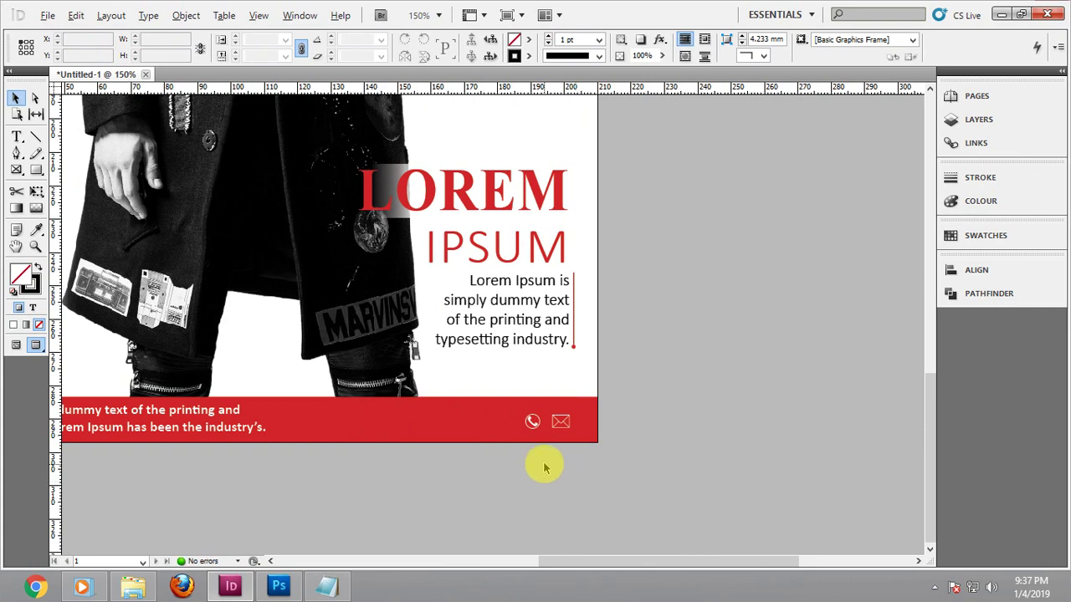
pyautogui.scroll(5, 545, 456)
pyautogui.moveTo(512, 333); pyautogui.dragTo(454, 333)
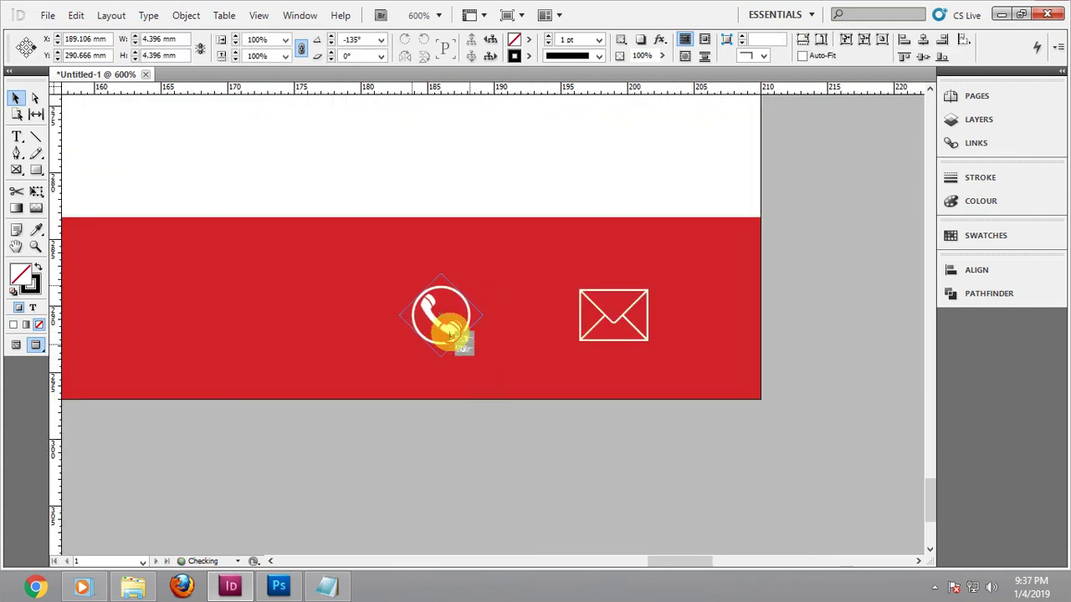
pyautogui.click(414, 461)
# Draw a vertical divider line about 10.8 mm long between the two footer icons and give its stroke the Paper swatch
pyautogui.click(36, 138)
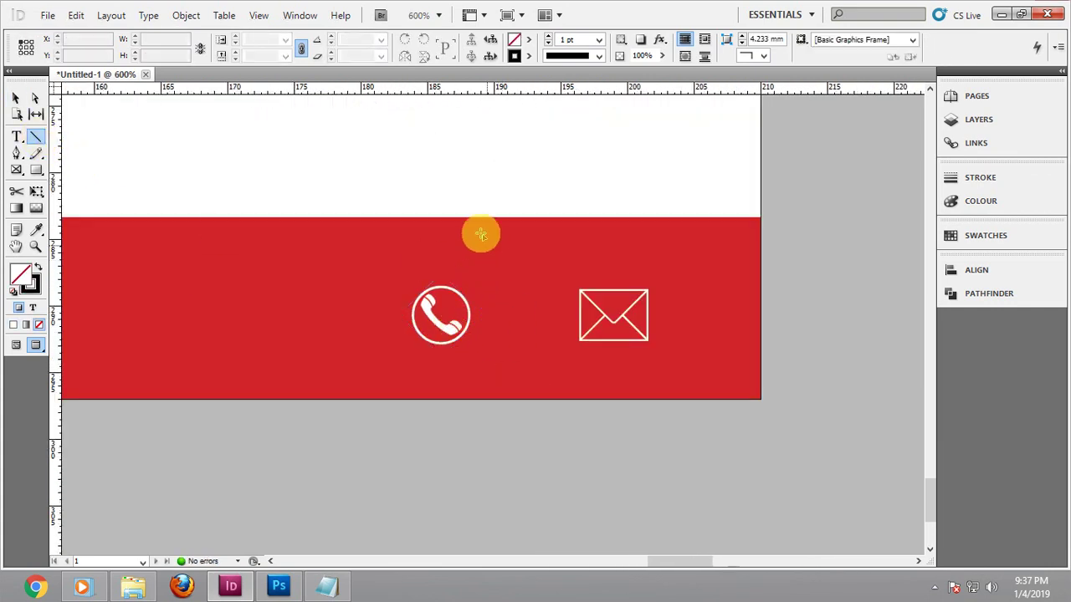
pyautogui.moveTo(516, 245); pyautogui.dragTo(516, 385)
pyautogui.hotkey('ctrl', 'z')
pyautogui.moveTo(516, 243); pyautogui.dragTo(515, 387)
pyautogui.click(527, 55)
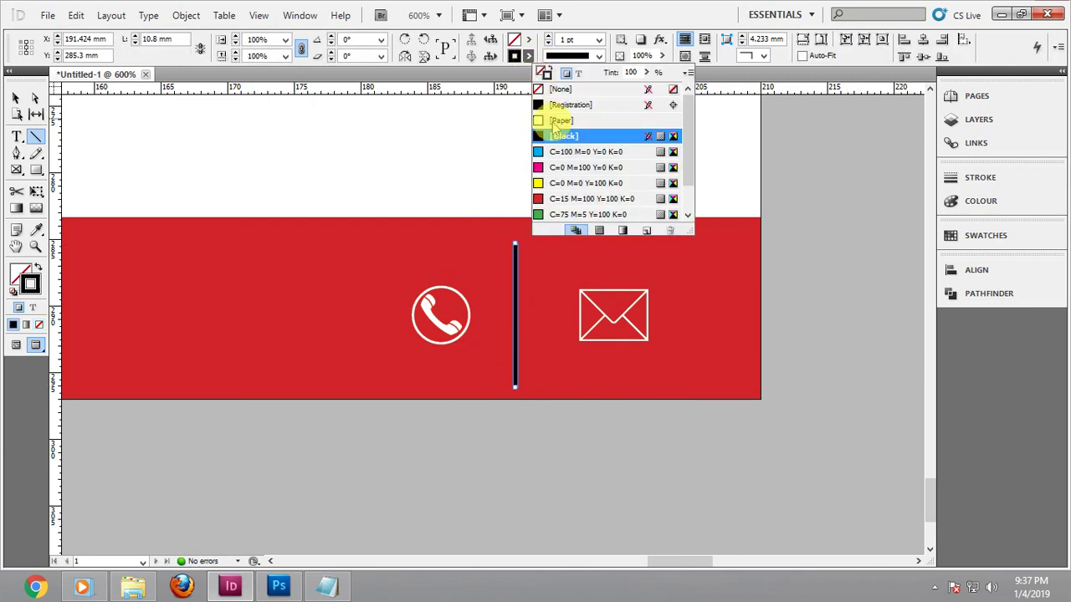
pyautogui.click(565, 120)
pyautogui.click(18, 98)
pyautogui.click(554, 457)
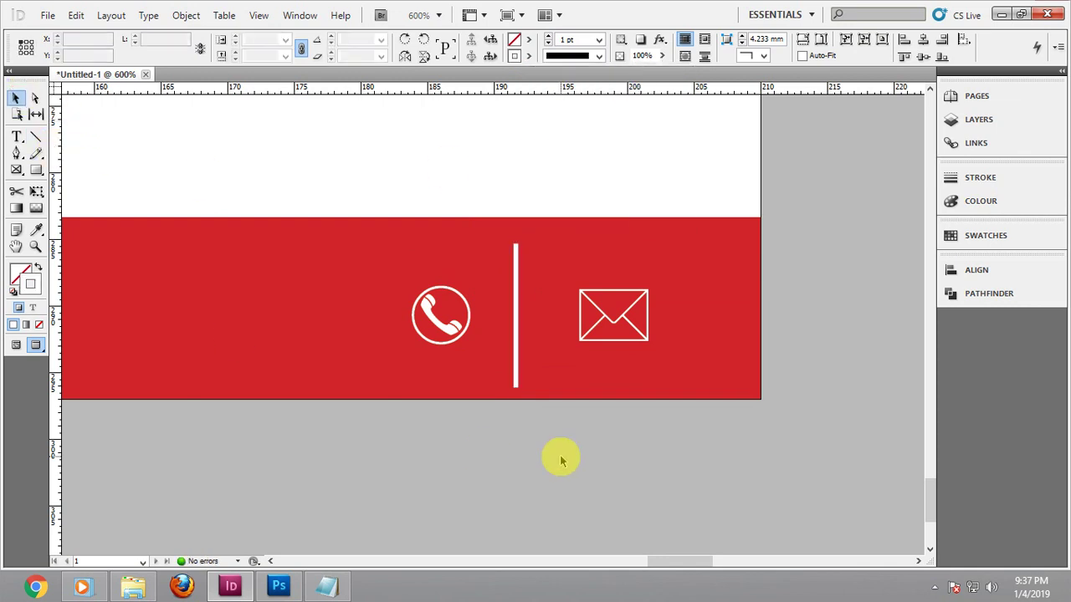
# Give the divider line between the icons a thinner stroke weight
pyautogui.click(513, 304)
pyautogui.click(548, 43)
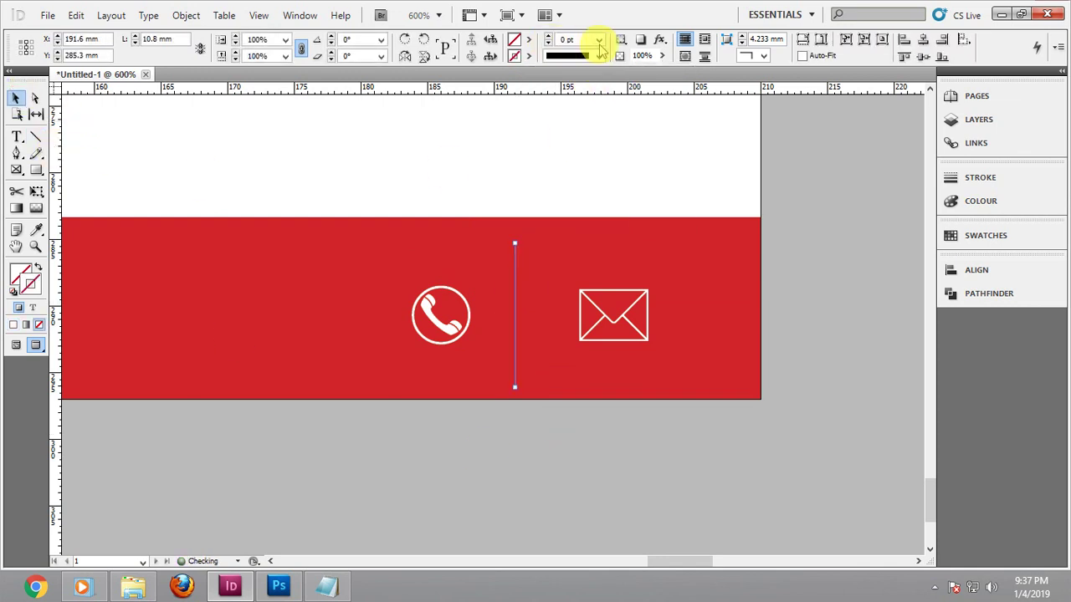
pyautogui.click(599, 39)
pyautogui.click(586, 72)
pyautogui.click(820, 237)
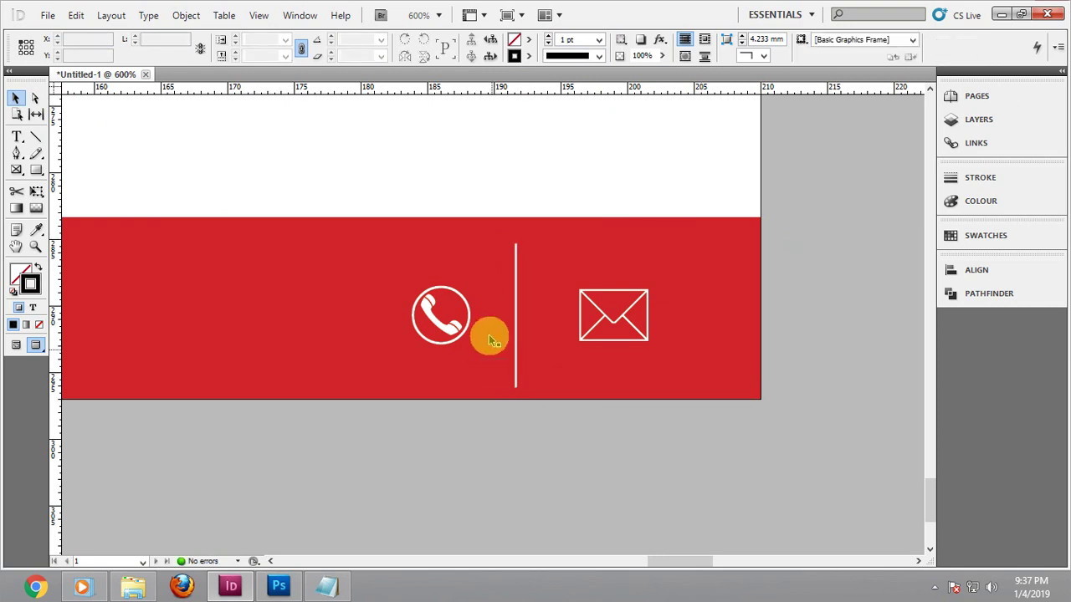
# Move the telephone icon closer to the divider line, to about X 190.6 mm, and bring the envelope closer on the other side
pyautogui.click(473, 318)
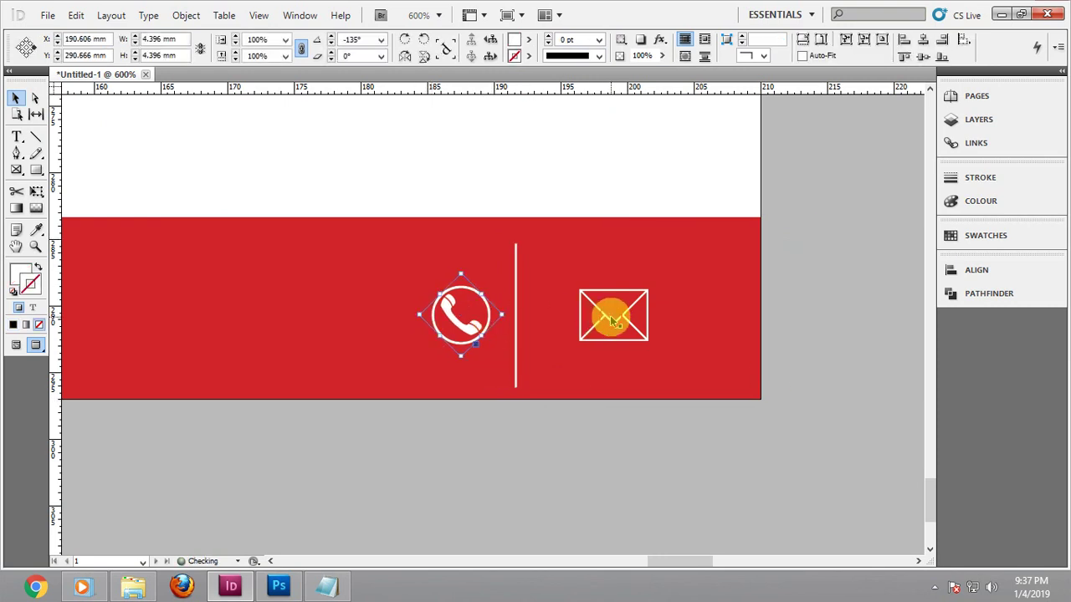
pyautogui.moveTo(610, 320); pyautogui.dragTo(727, 338)
pyautogui.scroll(-4, 573, 435)
pyautogui.click(653, 500)
pyautogui.scroll(-2, 729, 343)
pyautogui.moveTo(737, 271); pyautogui.dragTo(775, 327)
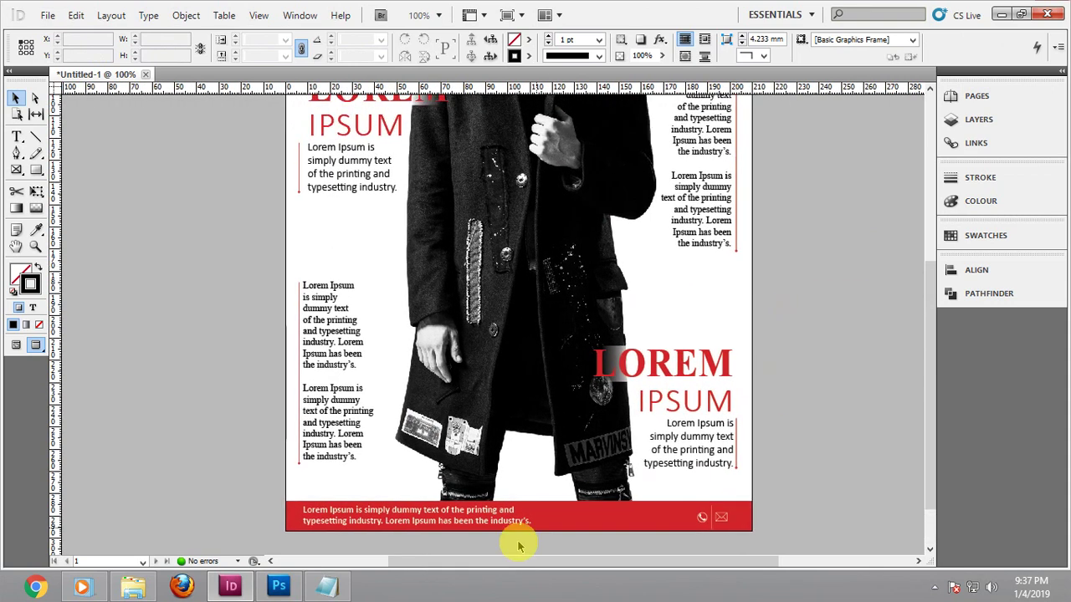
# Reduce the font size of all the footer text to 10 pt
pyautogui.click(485, 506)
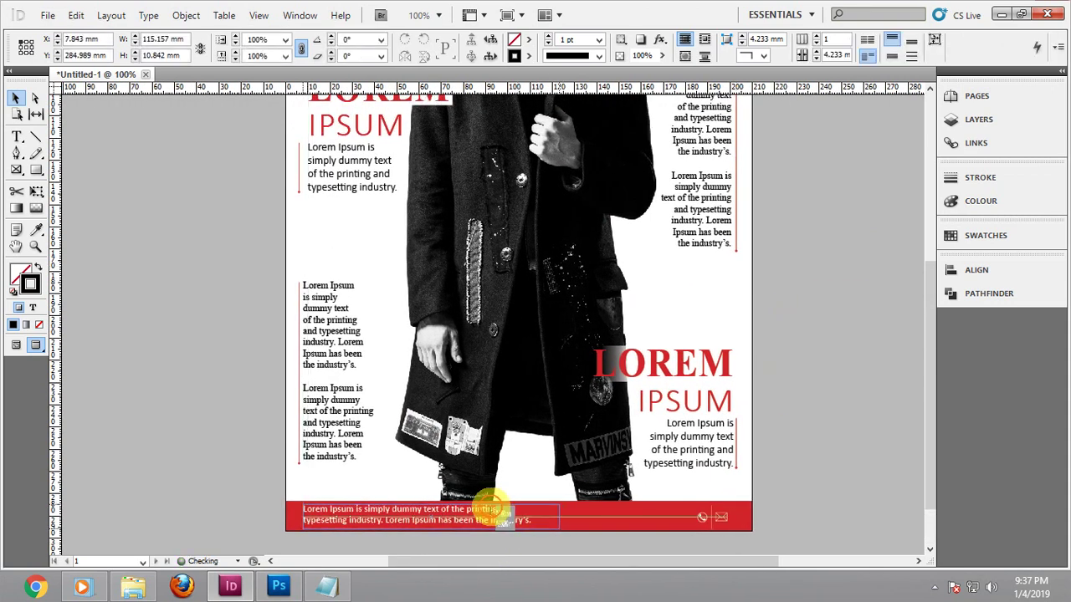
pyautogui.doubleClick(493, 507)
pyautogui.hotkey('ctrl', 'a')
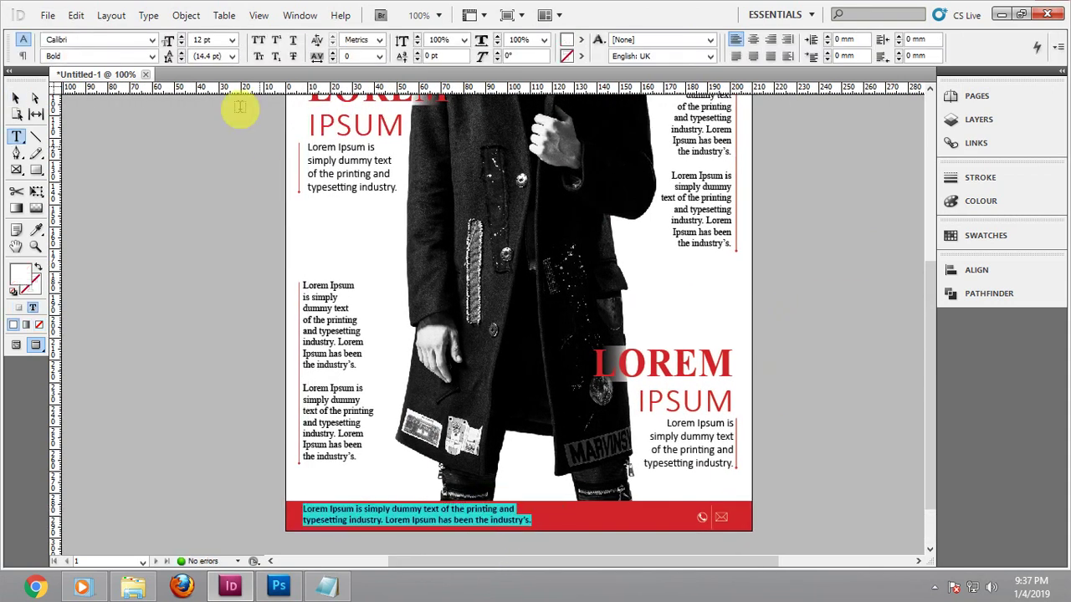
pyautogui.click(182, 45)
pyautogui.click(181, 45)
pyautogui.click(182, 44)
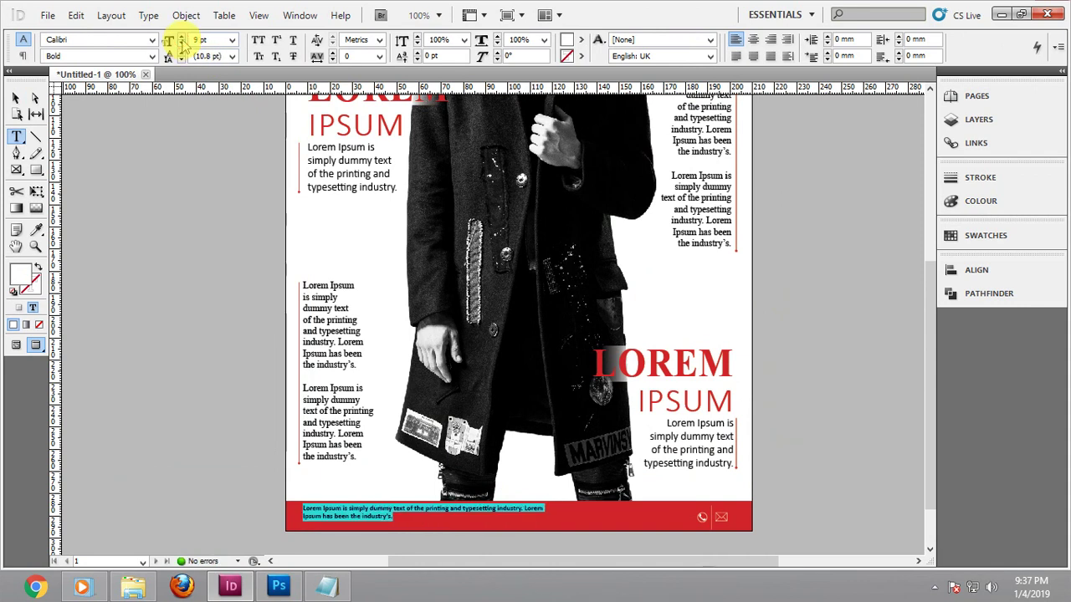
pyautogui.click(181, 37)
pyautogui.click(15, 97)
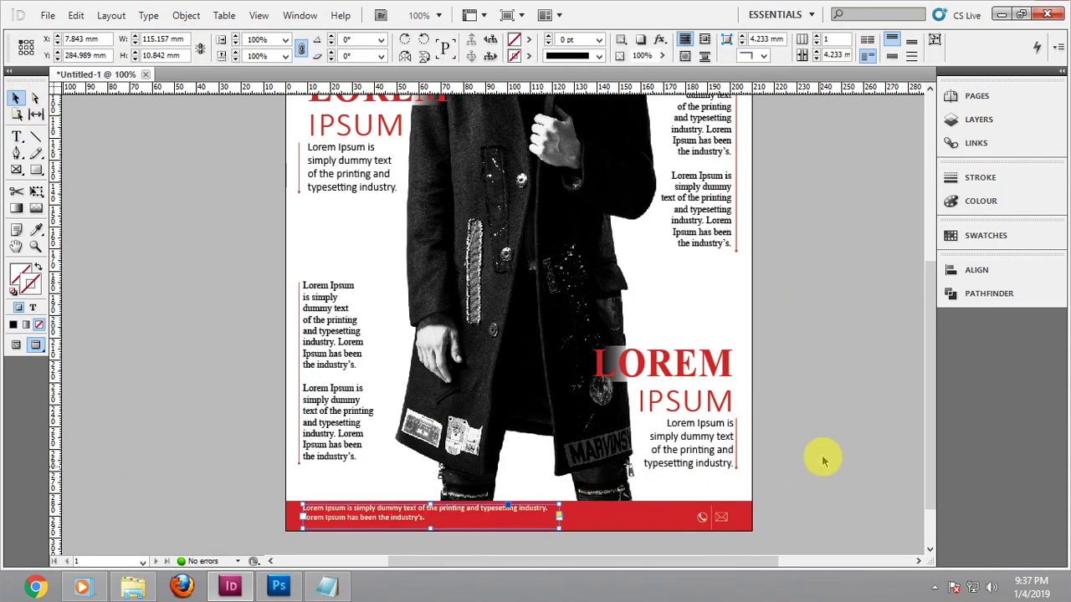
# Fit the footer text frame to its content and move it down slightly to centre the two lines in the red band
pyautogui.click(776, 479)
pyautogui.scroll(3, 429, 520)
pyautogui.click(433, 502)
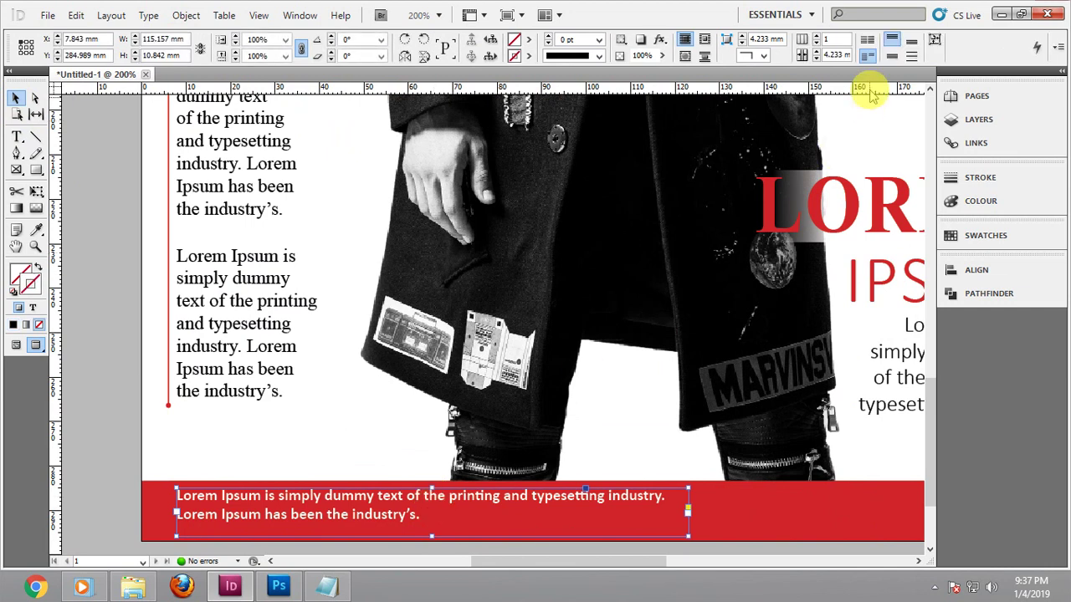
pyautogui.hotkey('ctrl', 'alt', 'c')
pyautogui.moveTo(477, 497)
pyautogui.mouseDown()
pyautogui.moveTo(488, 510)
pyautogui.moveTo(478, 509)
pyautogui.mouseUp()
pyautogui.scroll(-2, 387, 471)
pyautogui.click(857, 340)
# Fit the page in the window, view the finished cover in full-screen presentation mode and return to the layout
pyautogui.hotkey('ctrl', '0')
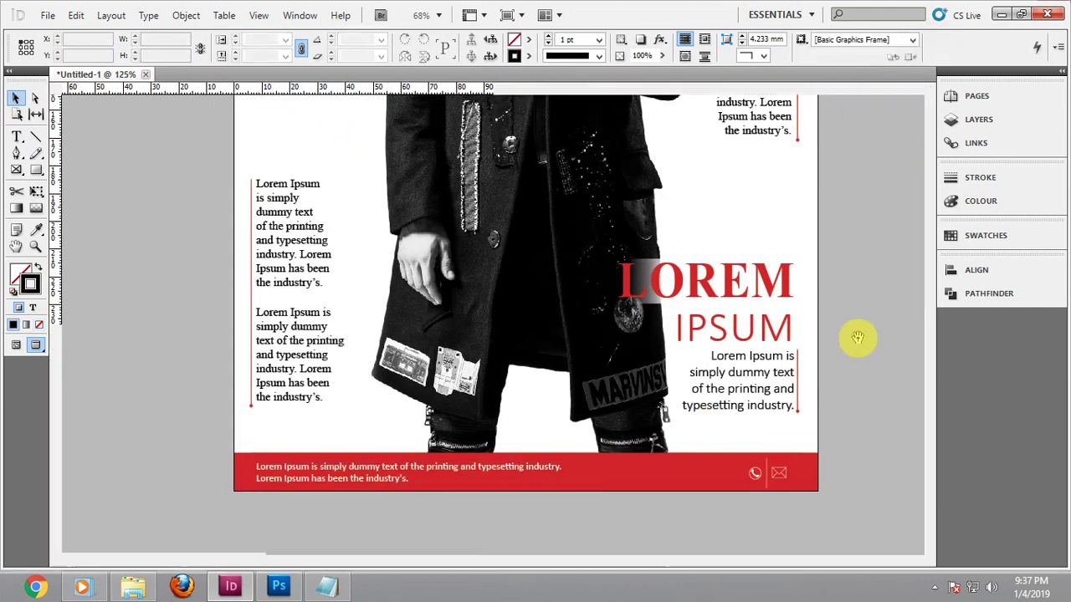
pyautogui.hotkey('shift', 'w')
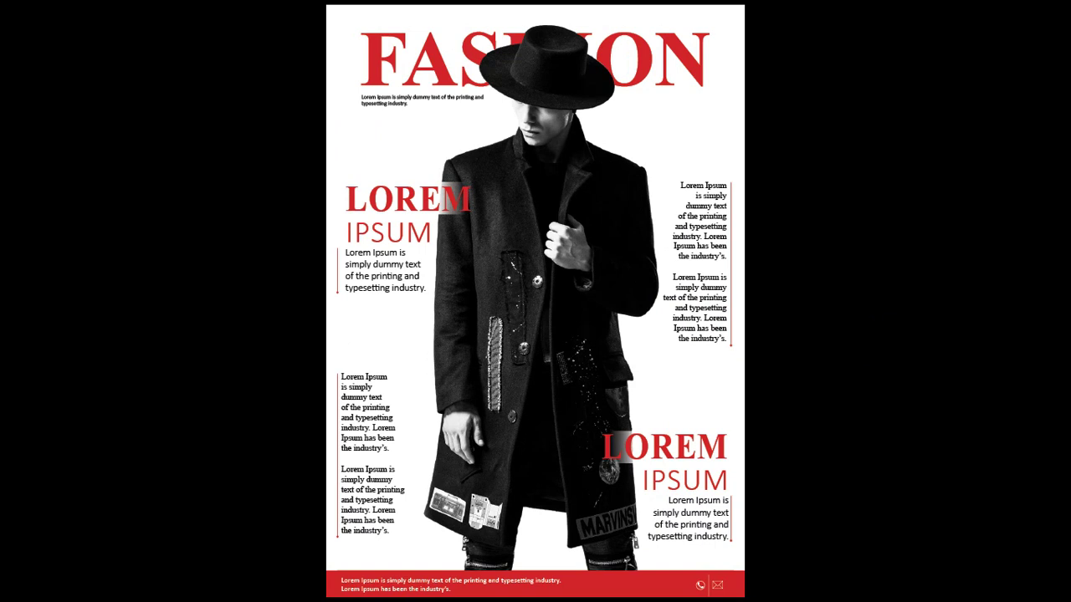
pyautogui.press('Escape')
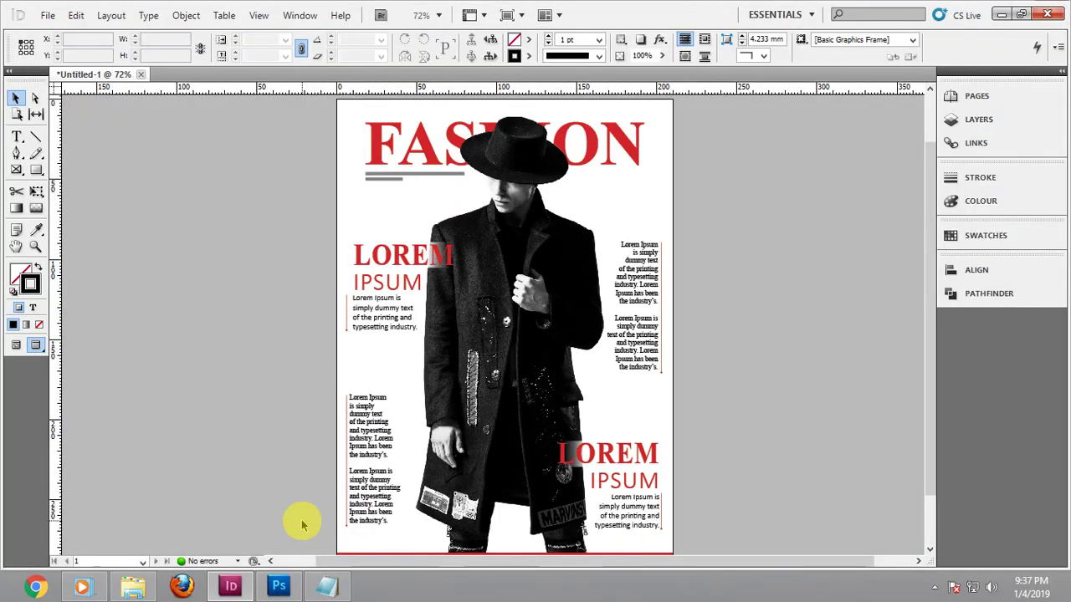
# Switch to the open Notepad message and, after a blank line below the smiley, add "This is called a practice sample magazine"
pyautogui.click(325, 584)
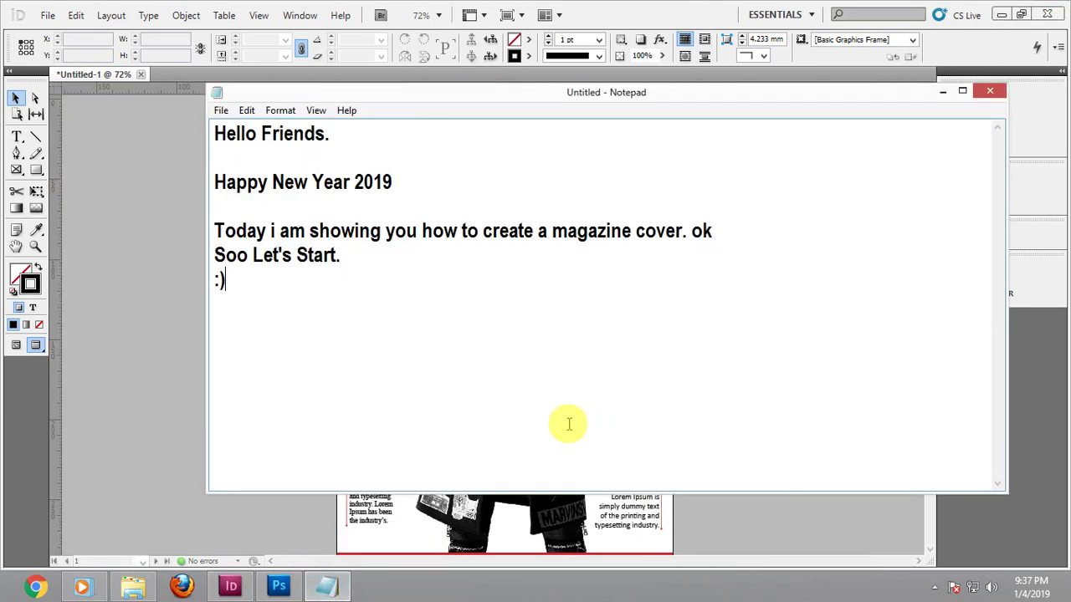
pyautogui.press('Return')
pyautogui.click(507, 394)
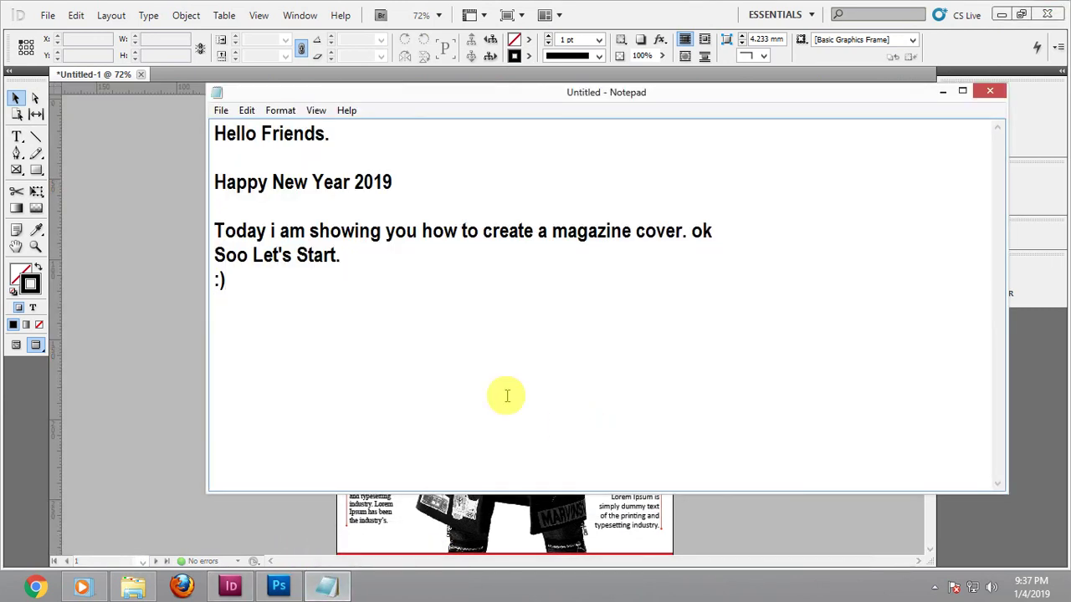
pyautogui.write('This is called a')
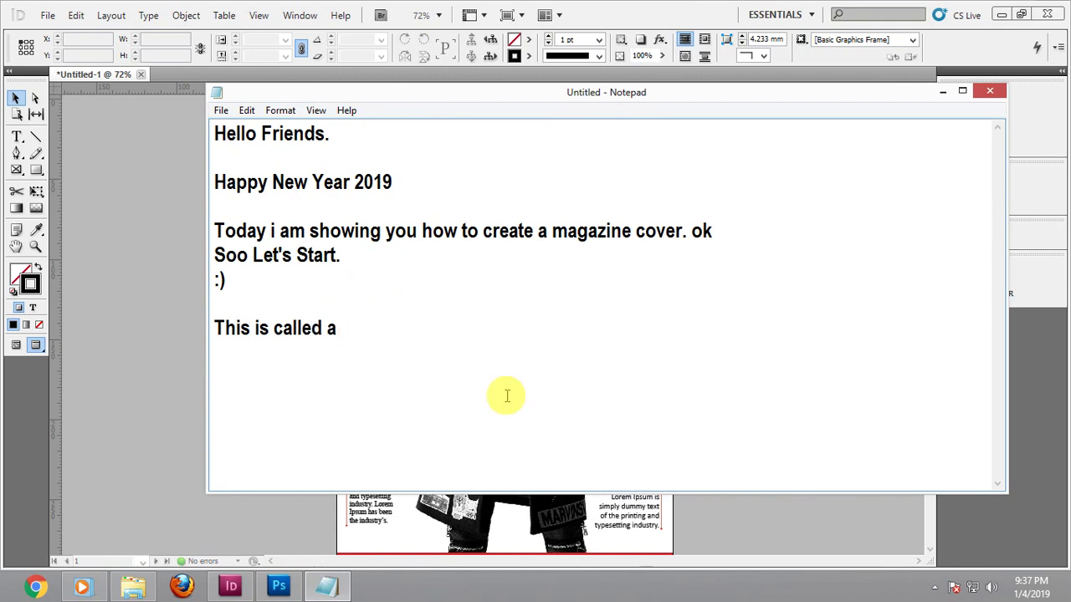
pyautogui.write(' practice')
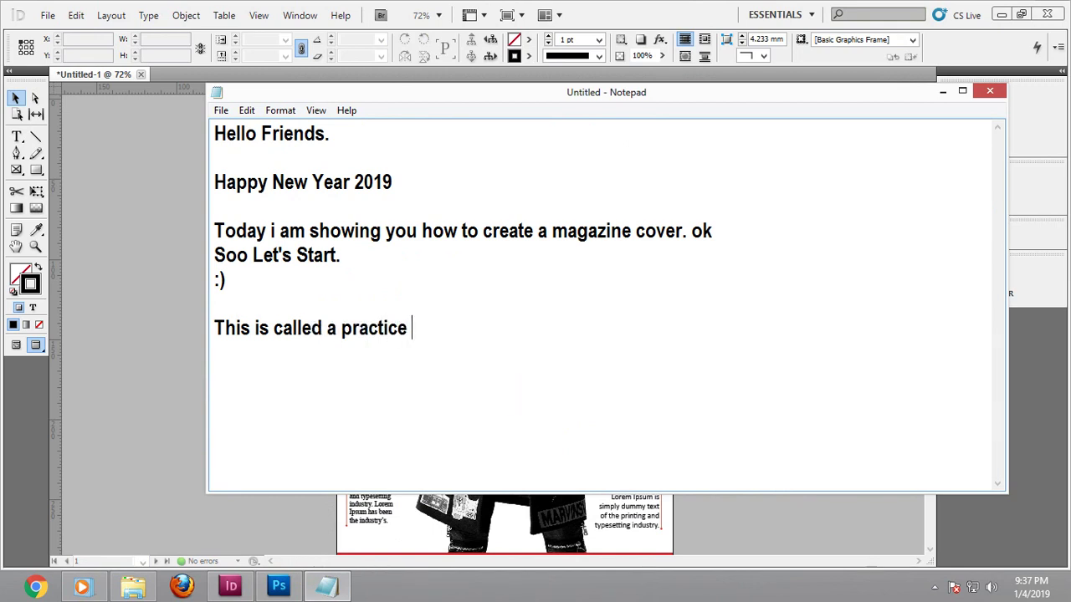
pyautogui.write('sample ma')
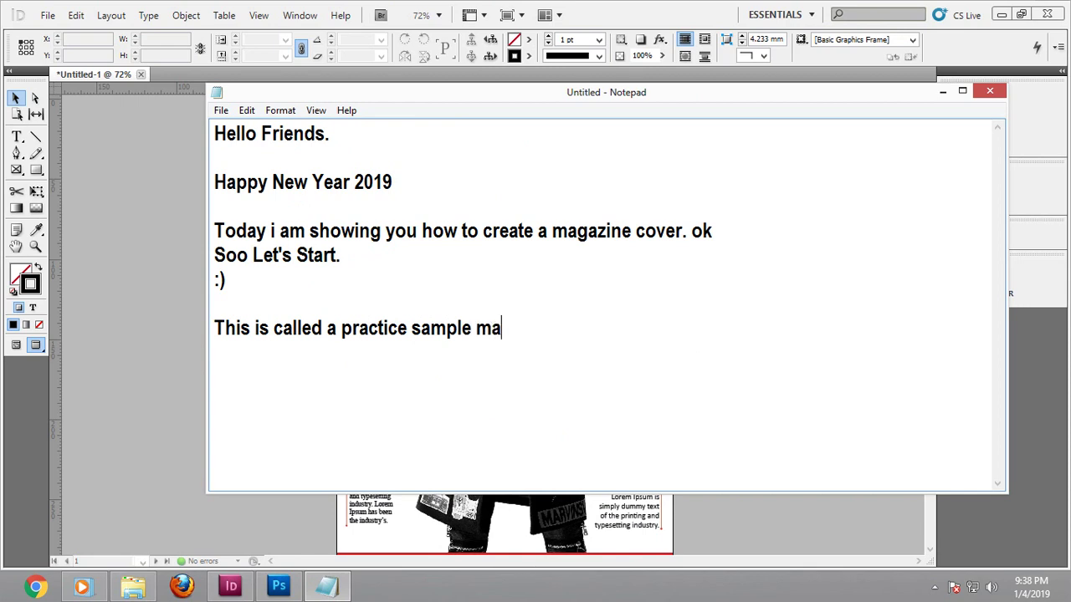
pyautogui.write('gazine')
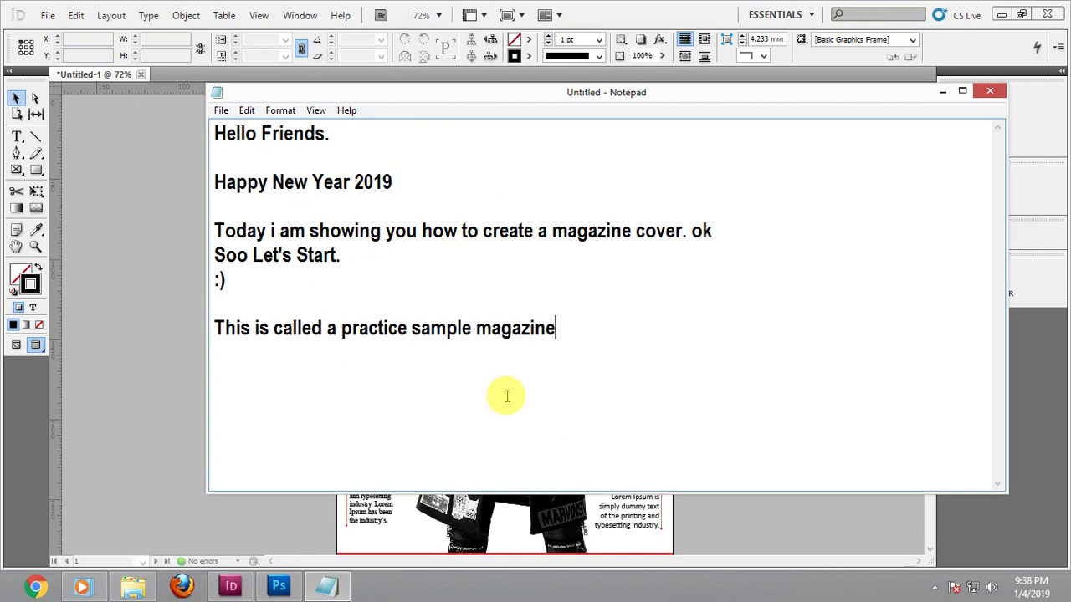
# Continue the Notepad line with ". you can do this things and try to create a magazine cover"
pyautogui.write('. you can do ')
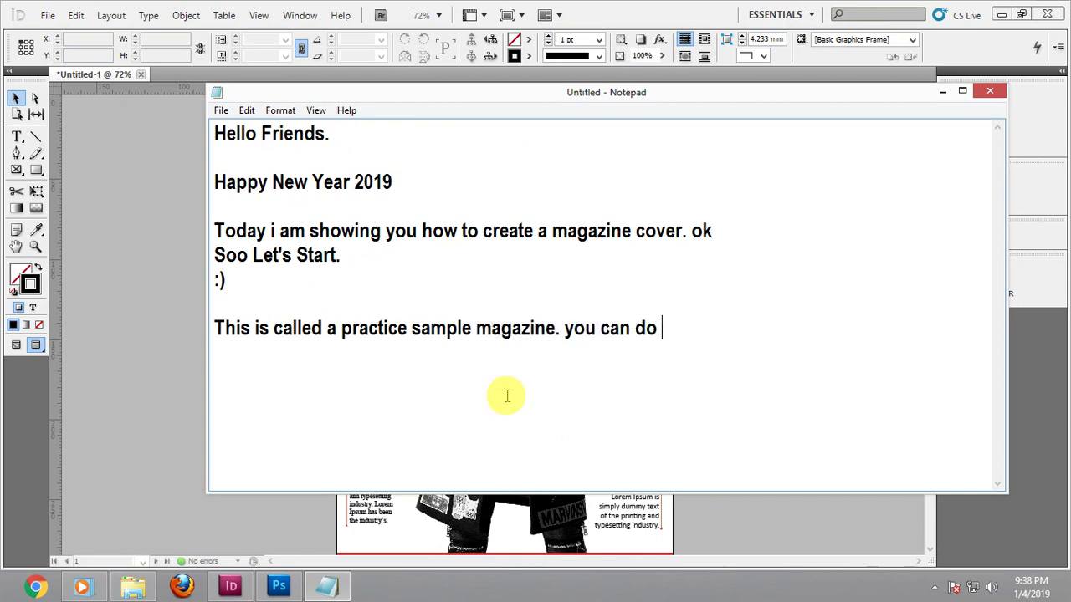
pyautogui.write('thin')
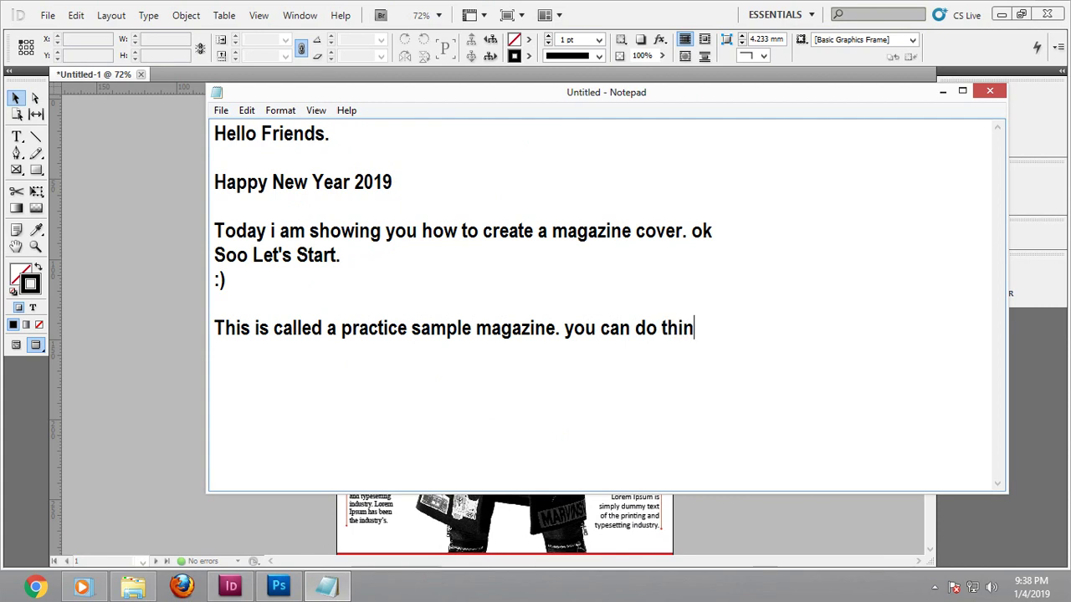
pyautogui.press('BackSpace')
pyautogui.write('s things ')
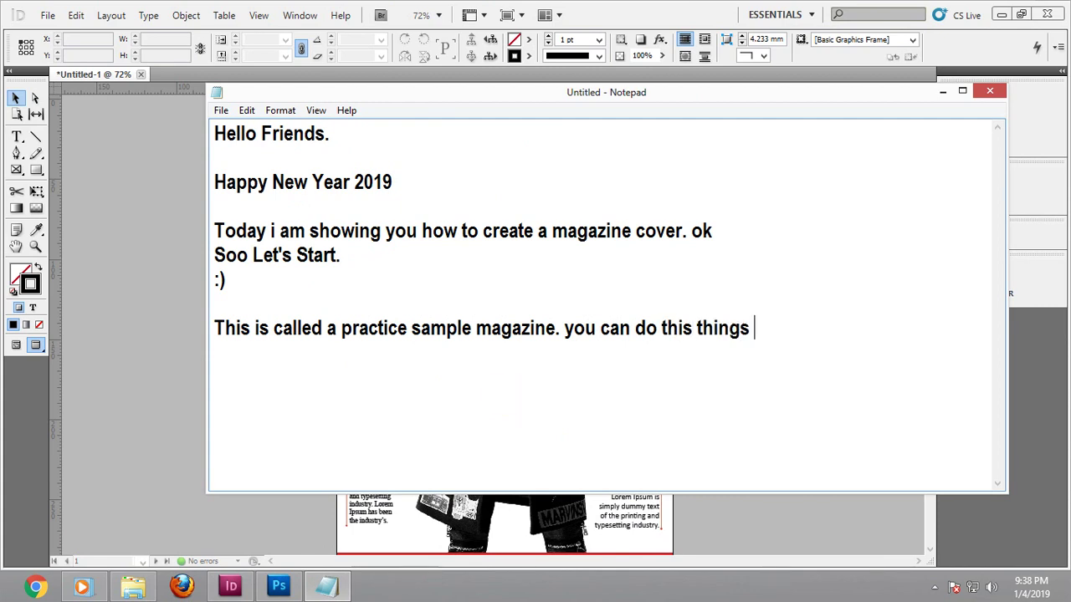
pyautogui.write('w')
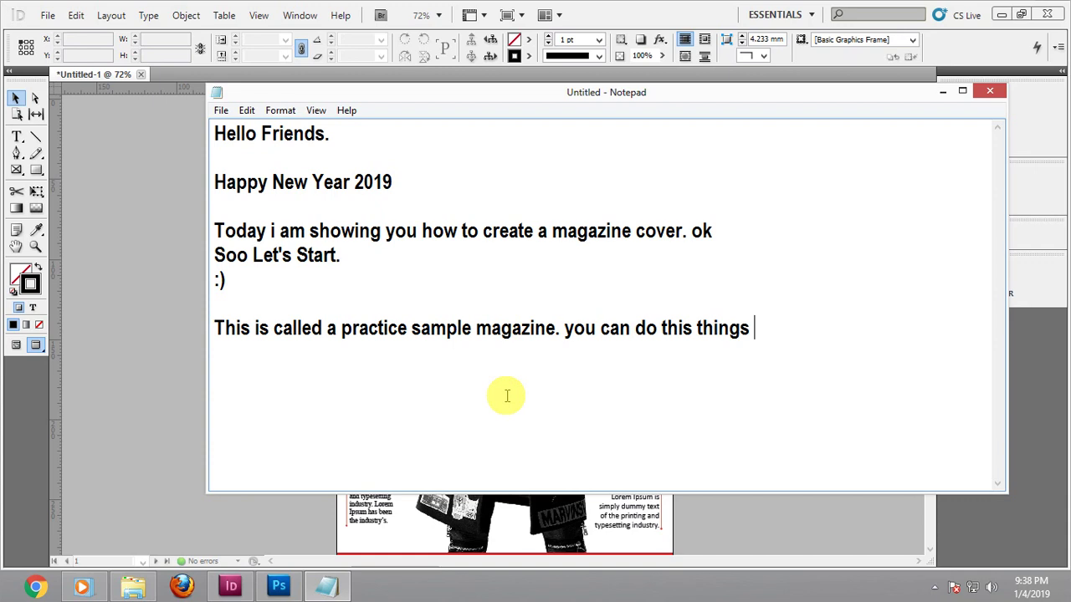
pyautogui.write(' and ')
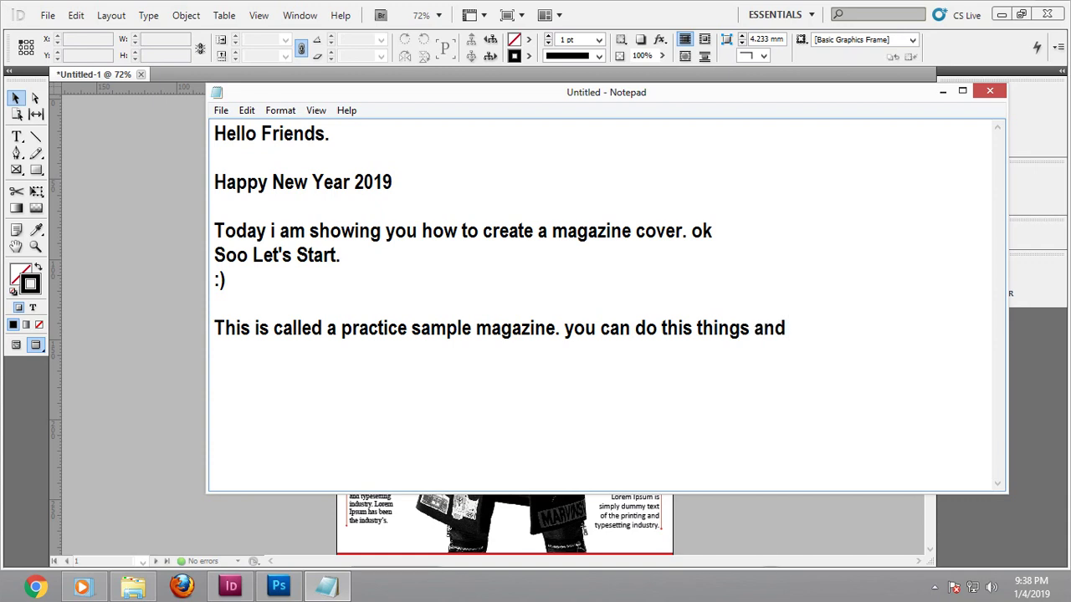
pyautogui.write('try to create a ')
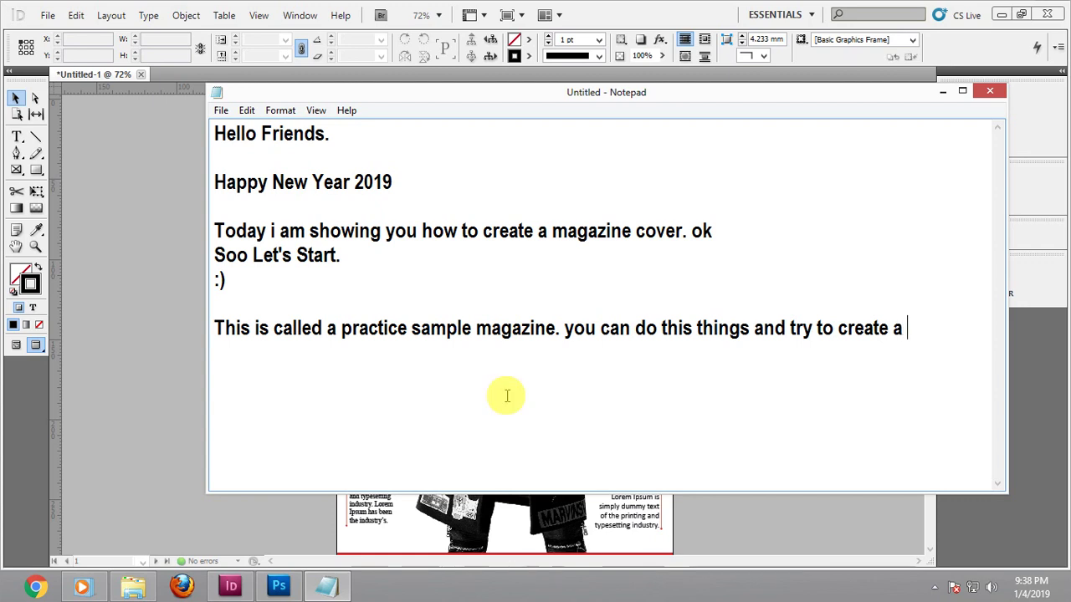
pyautogui.write('mag')
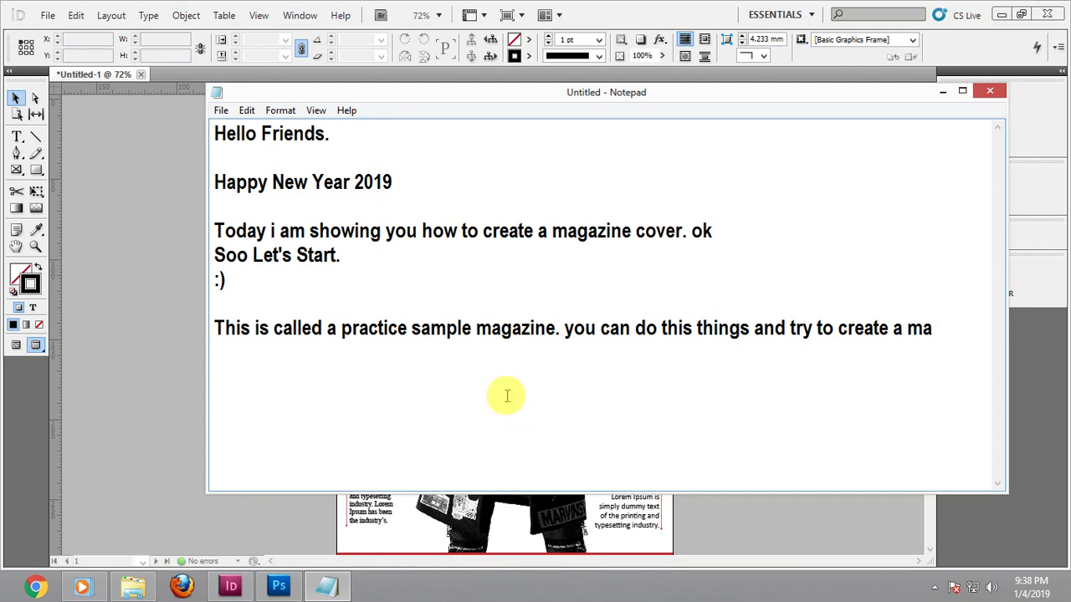
pyautogui.write('aza')
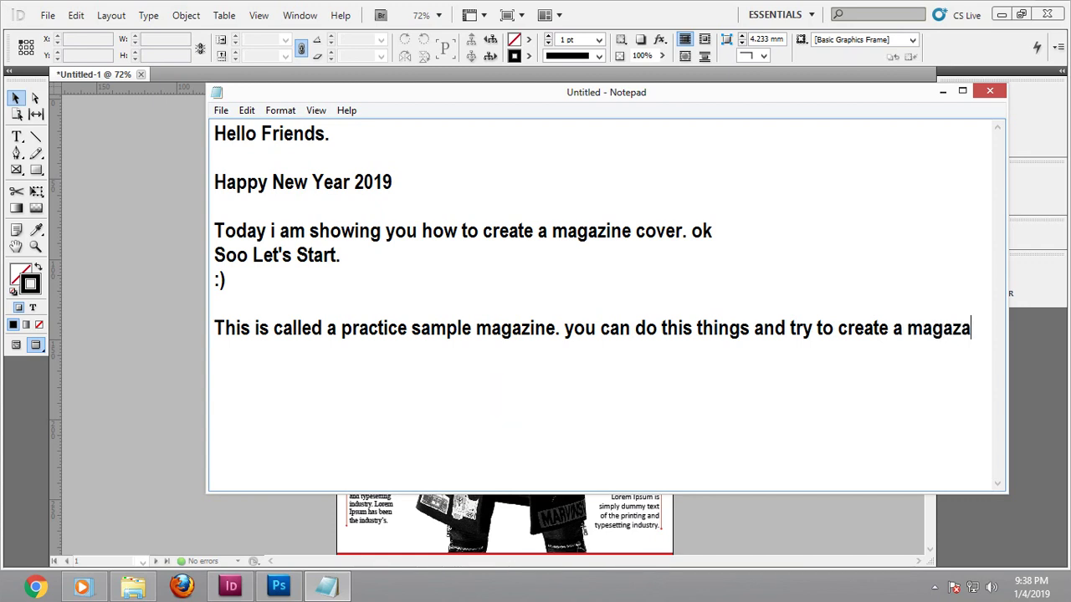
pyautogui.write('i')
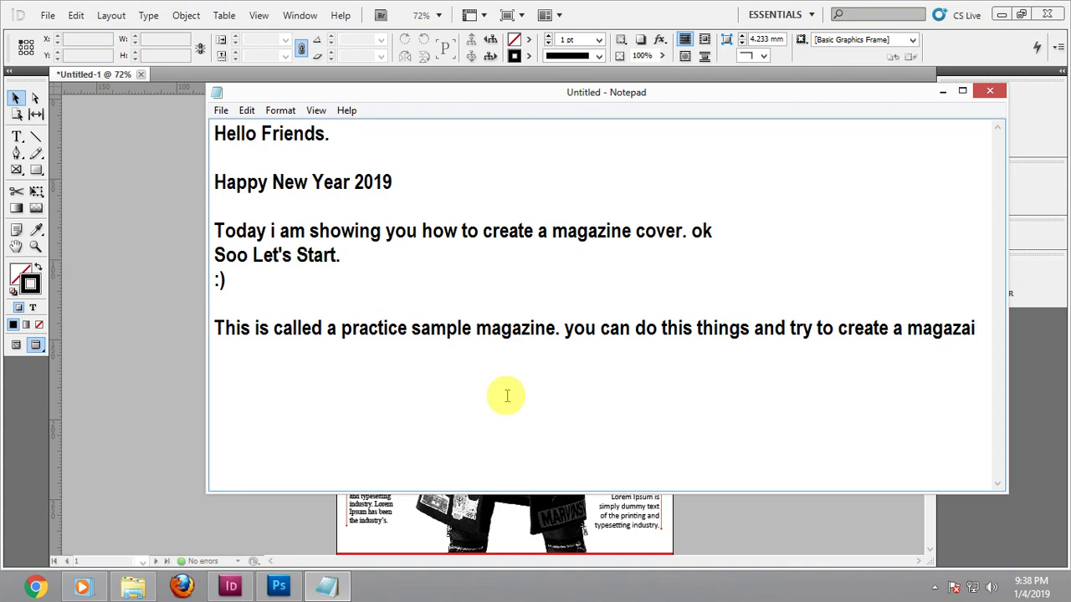
pyautogui.write('ine . cover')
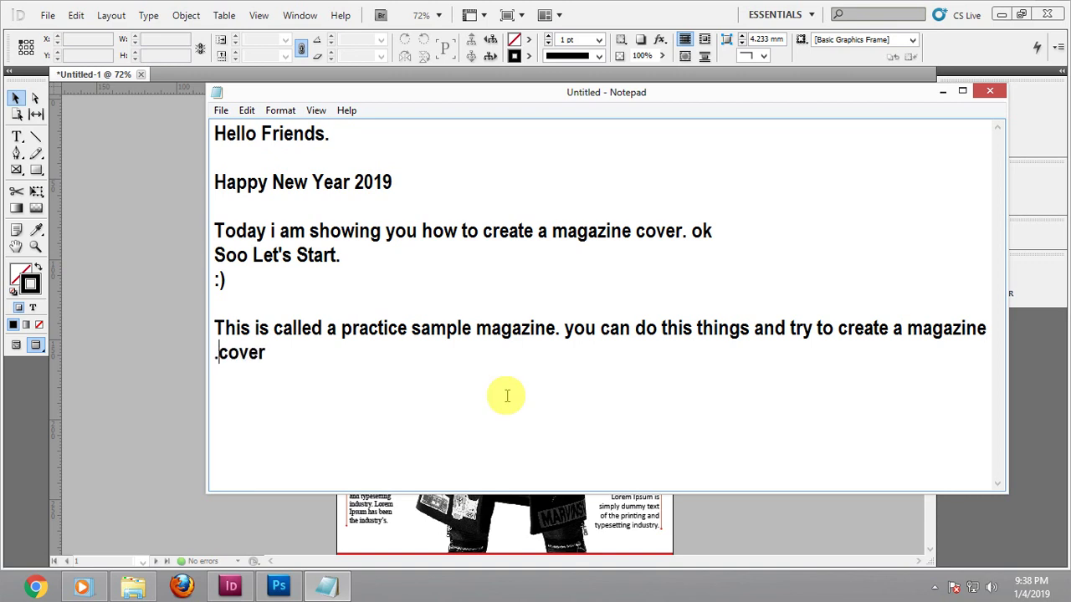
pyautogui.press('Home')
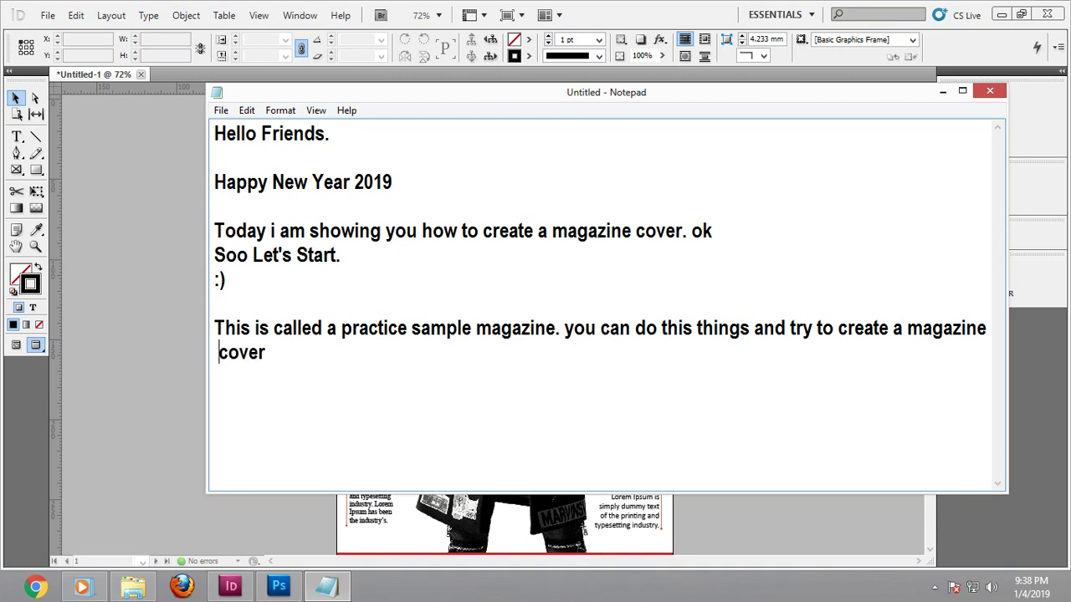
# End the sentence with a full stop and begin a new line reading "If you have an"
pyautogui.click(507, 396)
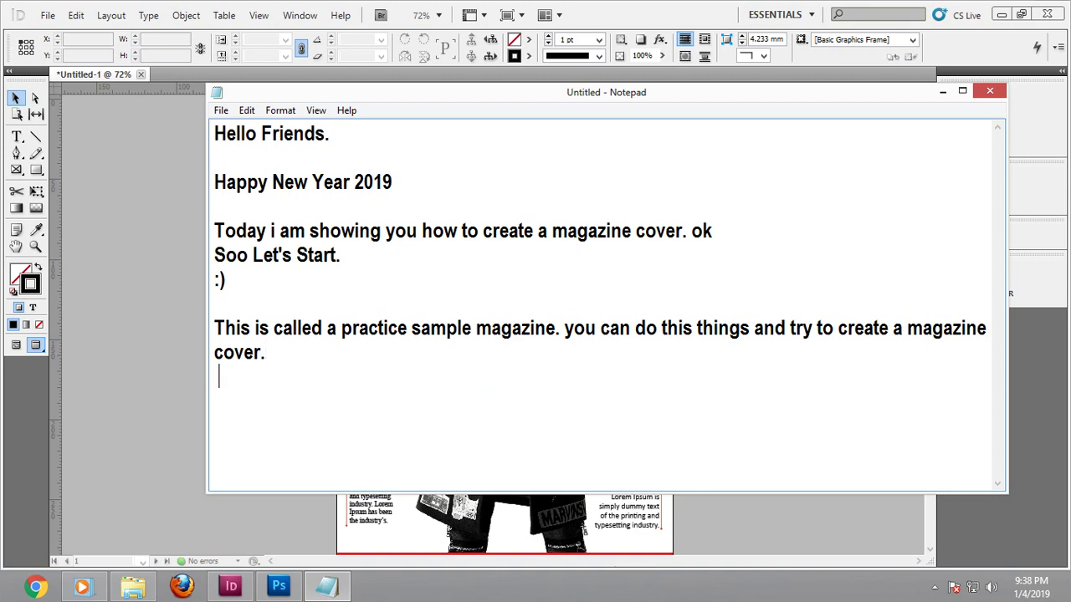
pyautogui.write('If you')
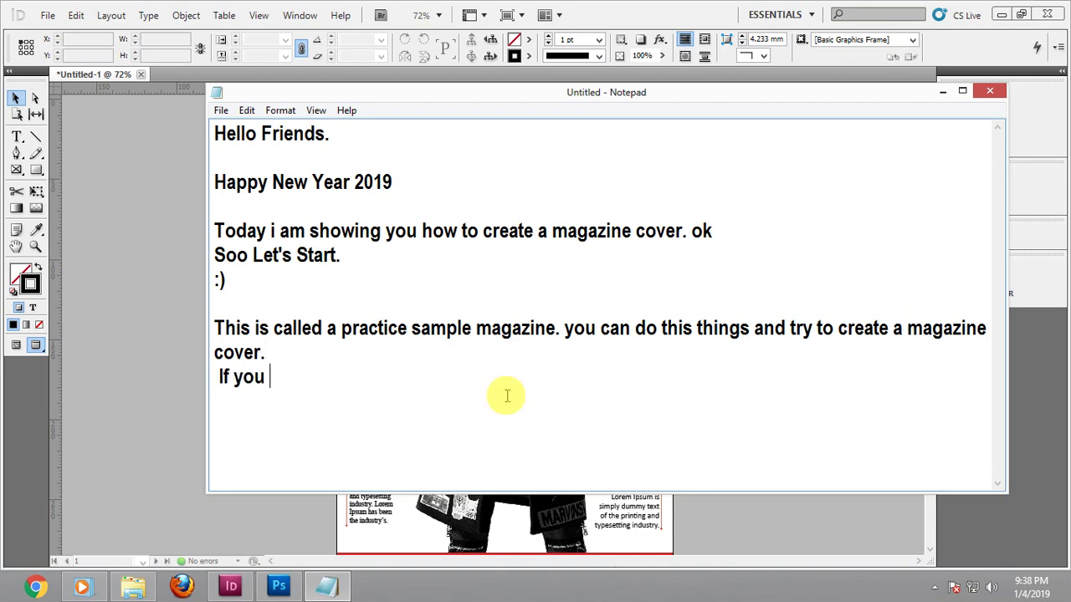
pyautogui.write(' have an')
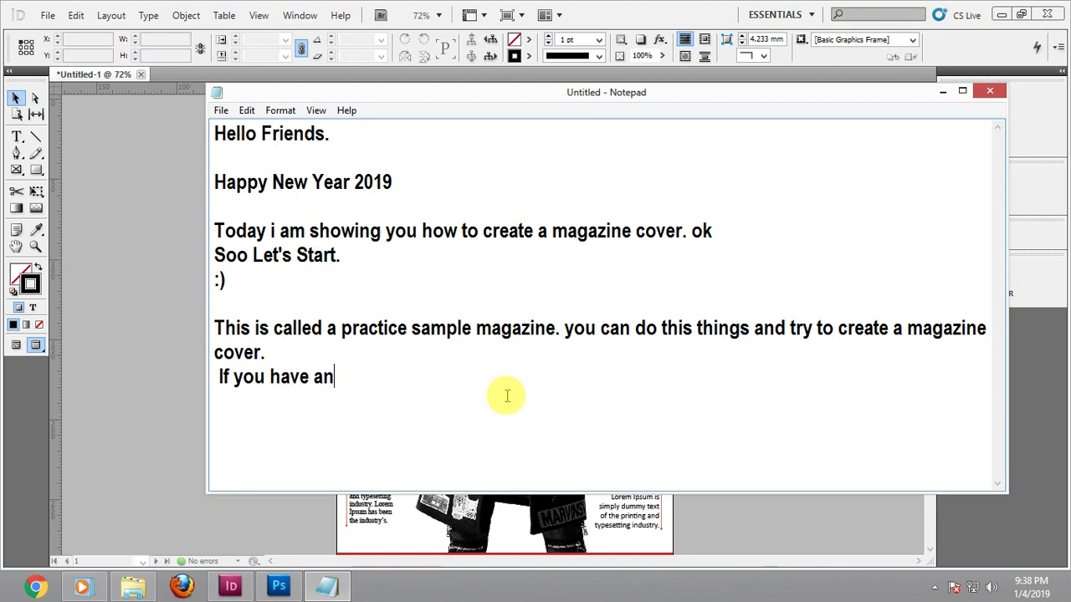